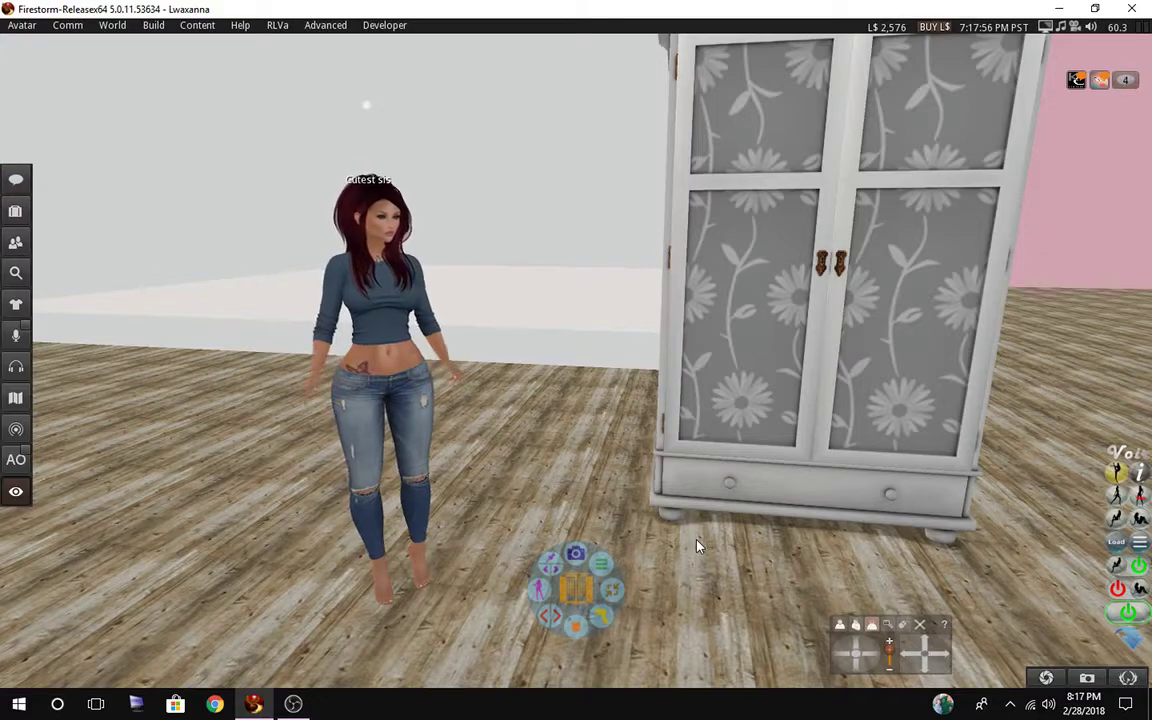
Open the inventory, collapse all folders, and expand Body Parts down to the (CTS) Wardrobe v2.6.1 folder.
click(15, 211)
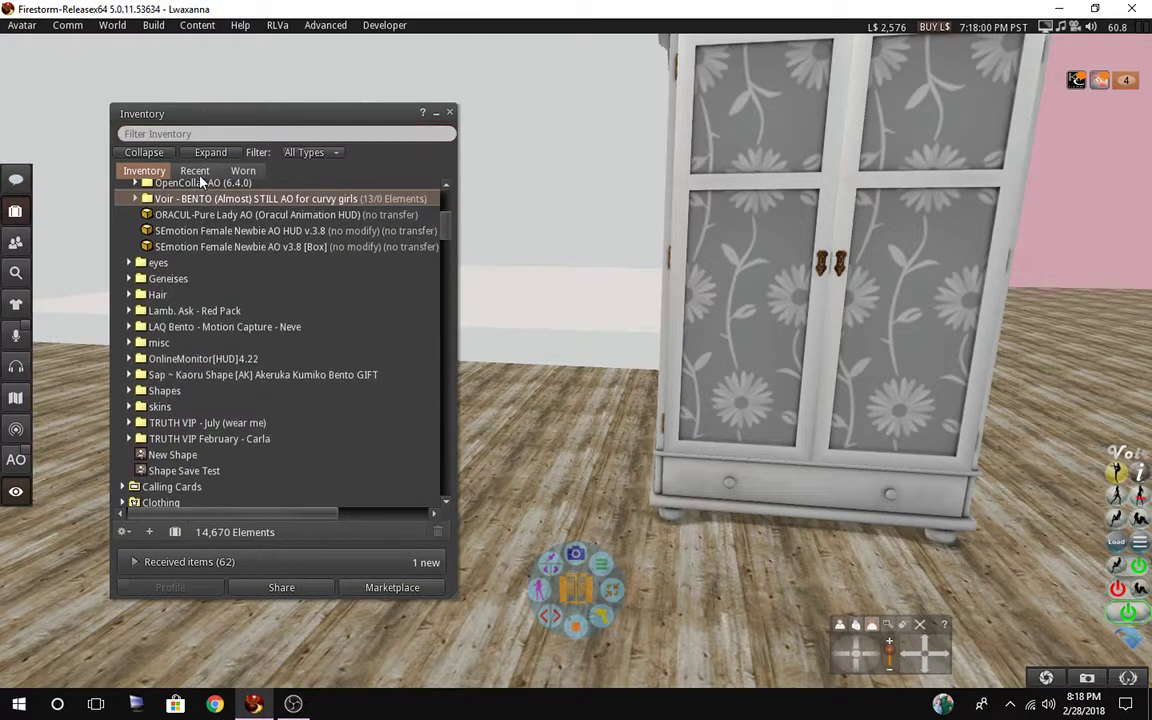
click(194, 170)
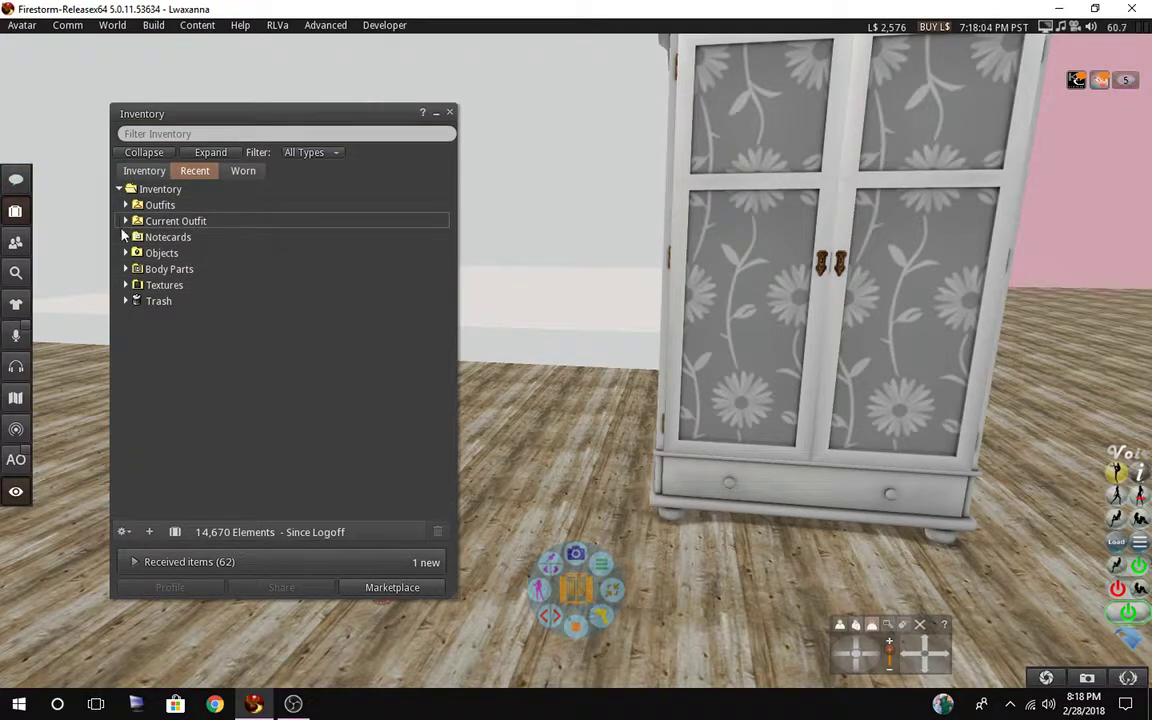
click(137, 173)
click(141, 153)
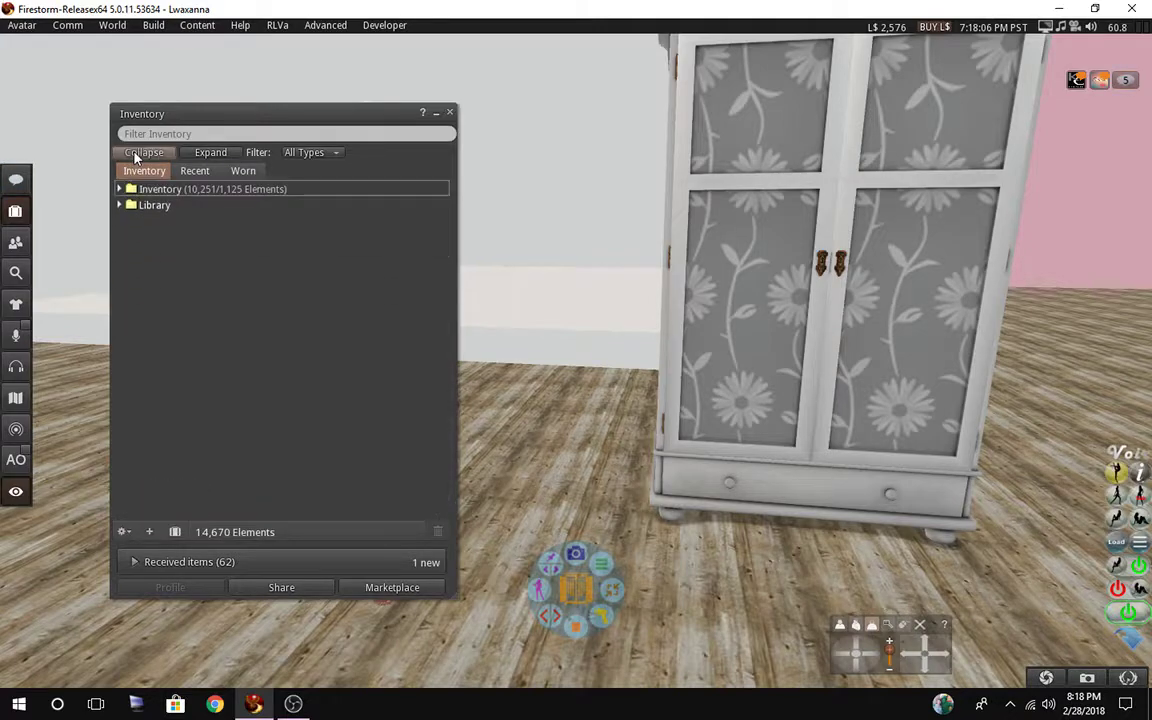
click(121, 190)
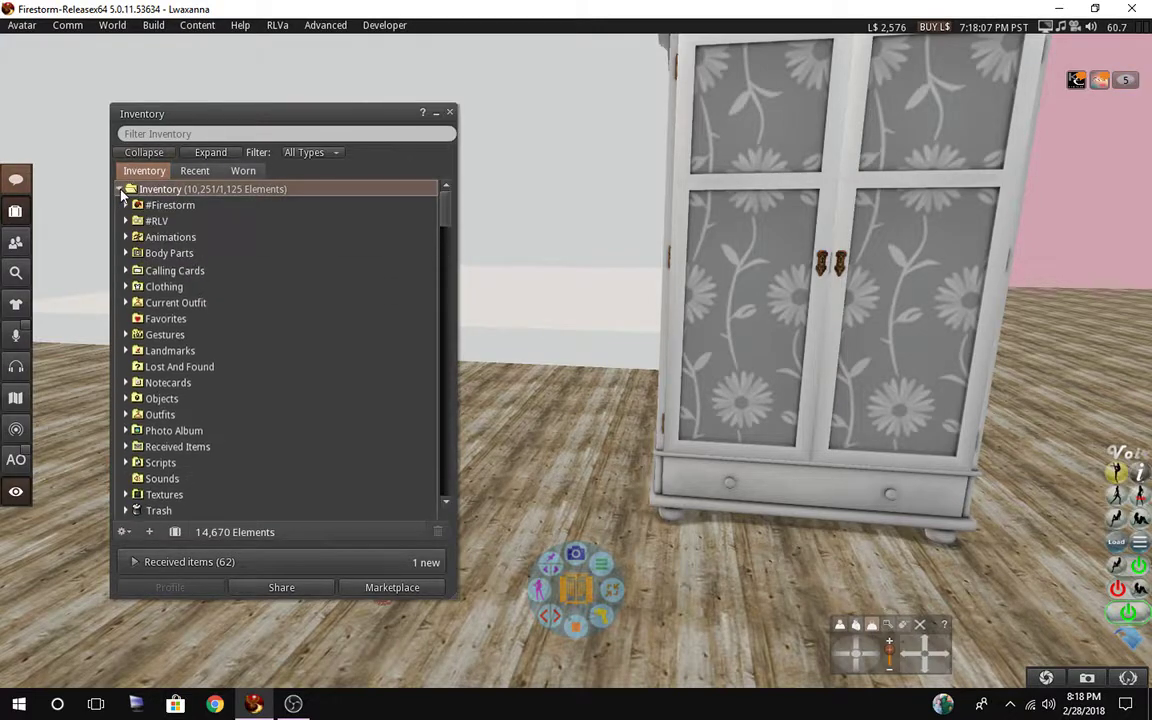
click(125, 253)
click(132, 269)
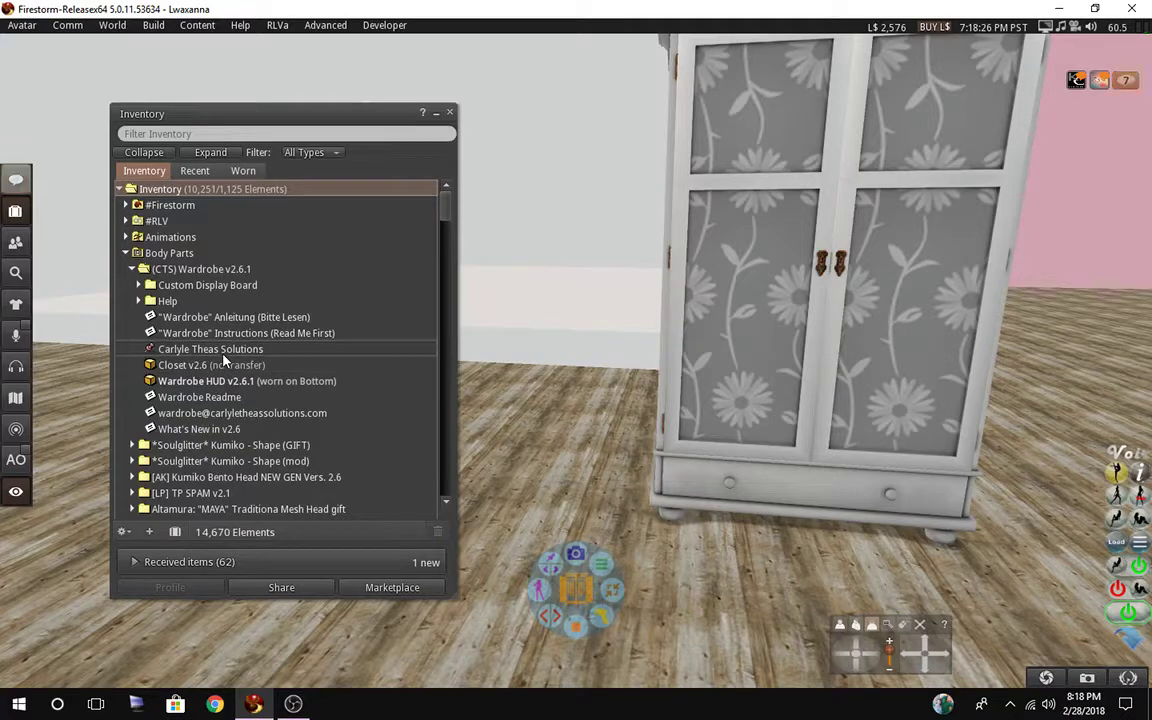
Inspect the contents of the Custom Display Board folder inside the Wardrobe folder, and collapse it again.
click(191, 272)
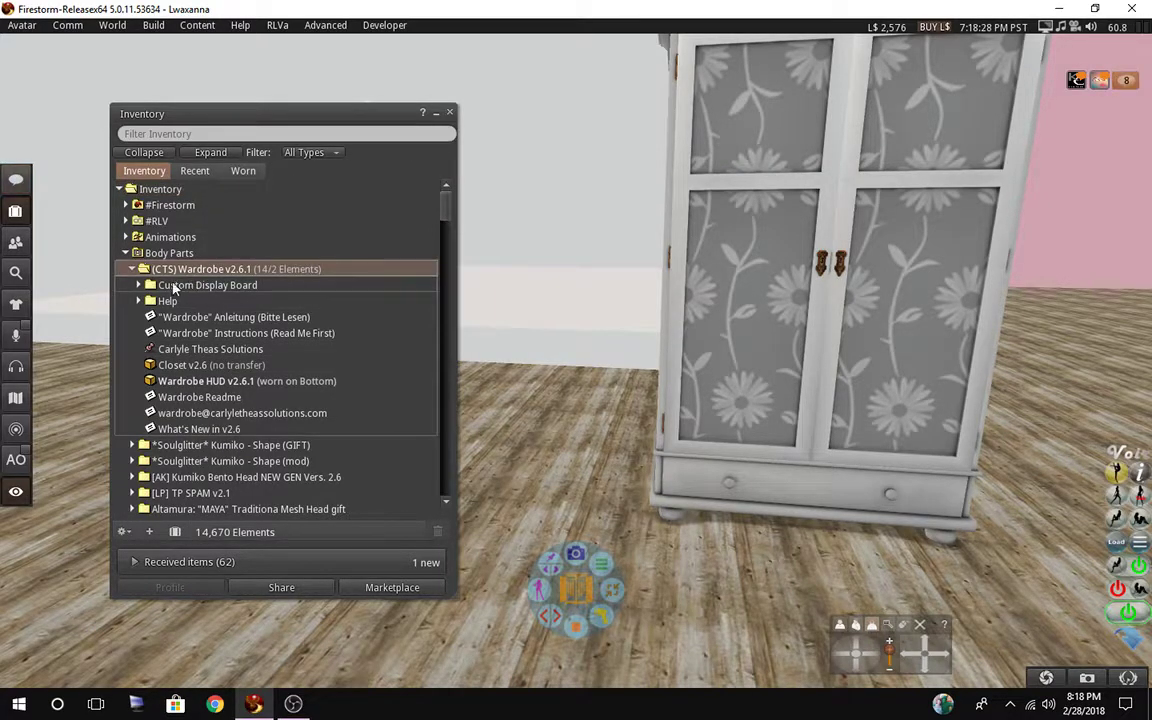
click(182, 287)
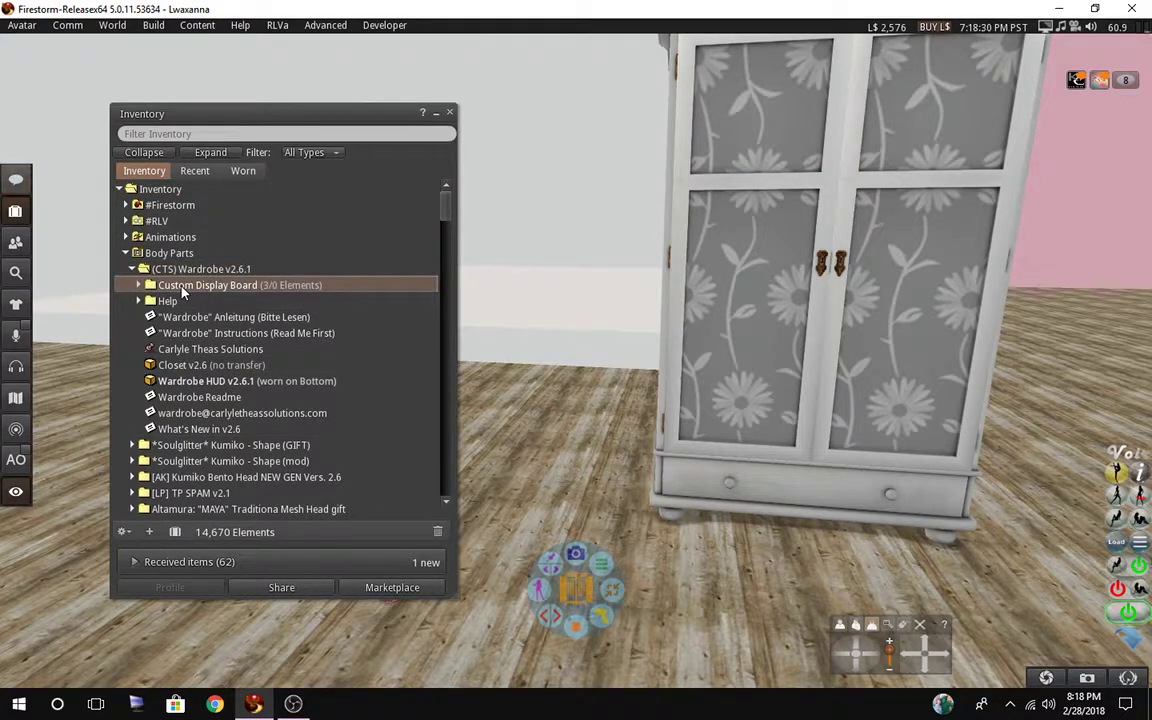
click(139, 285)
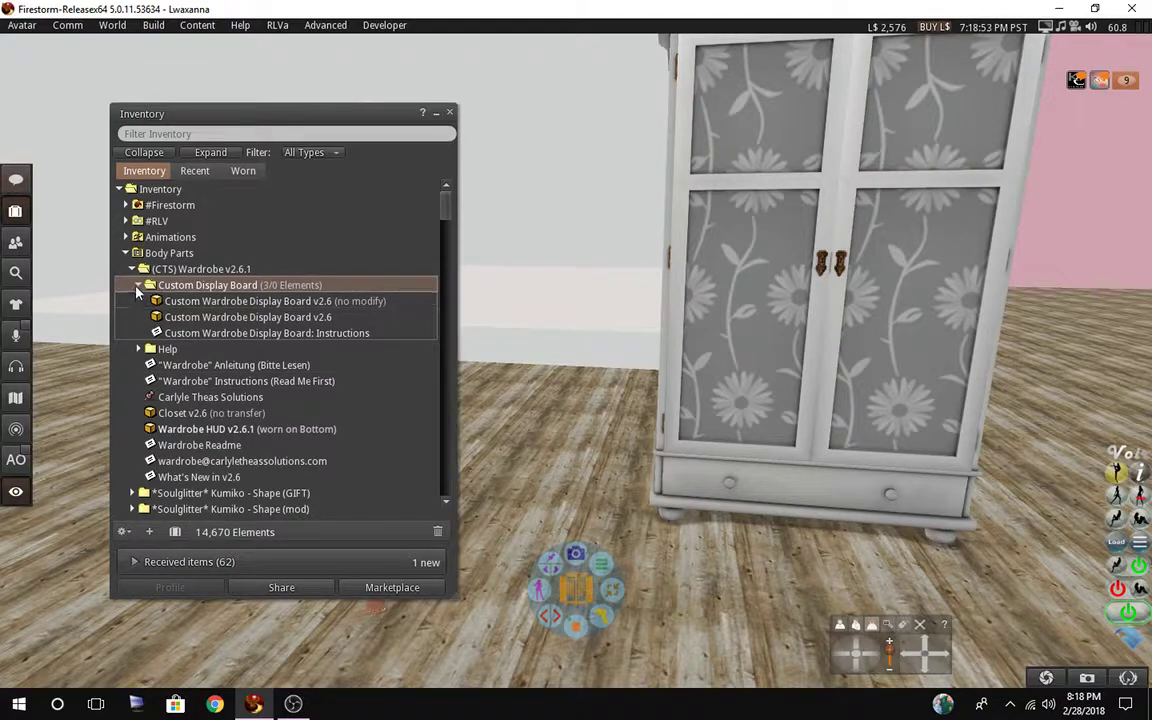
click(138, 286)
click(138, 286)
click(138, 287)
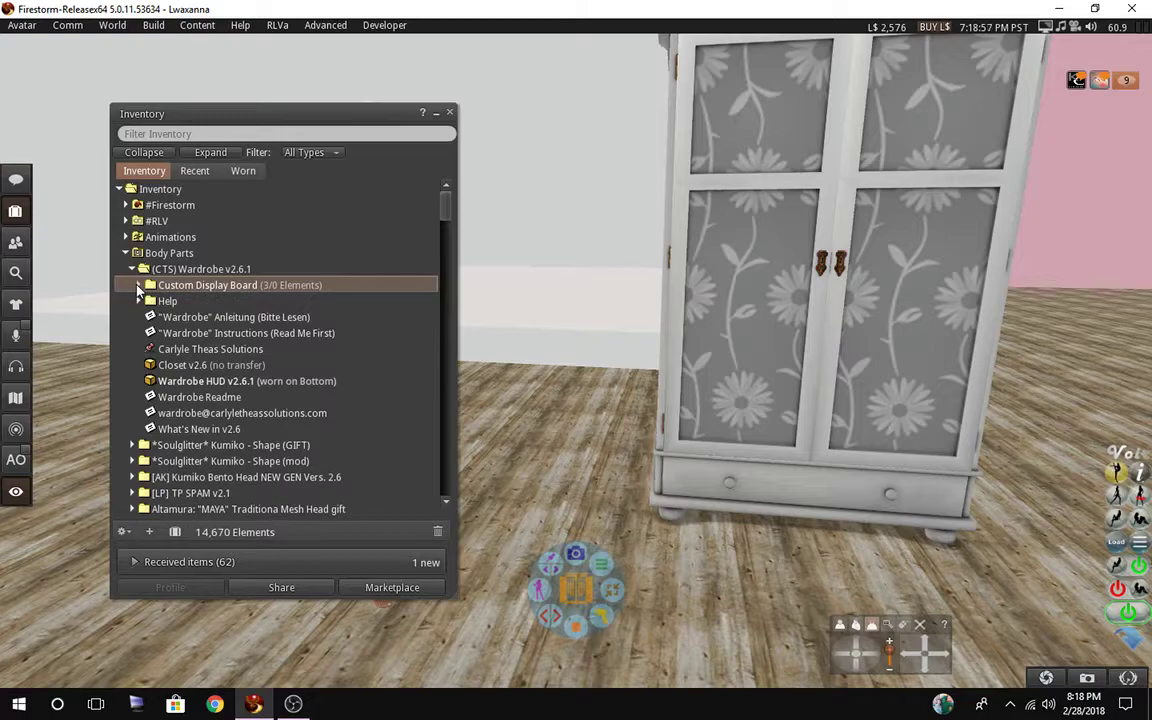
Expand the Help folder of the Wardrobe package and open its Manual notecard.
click(138, 302)
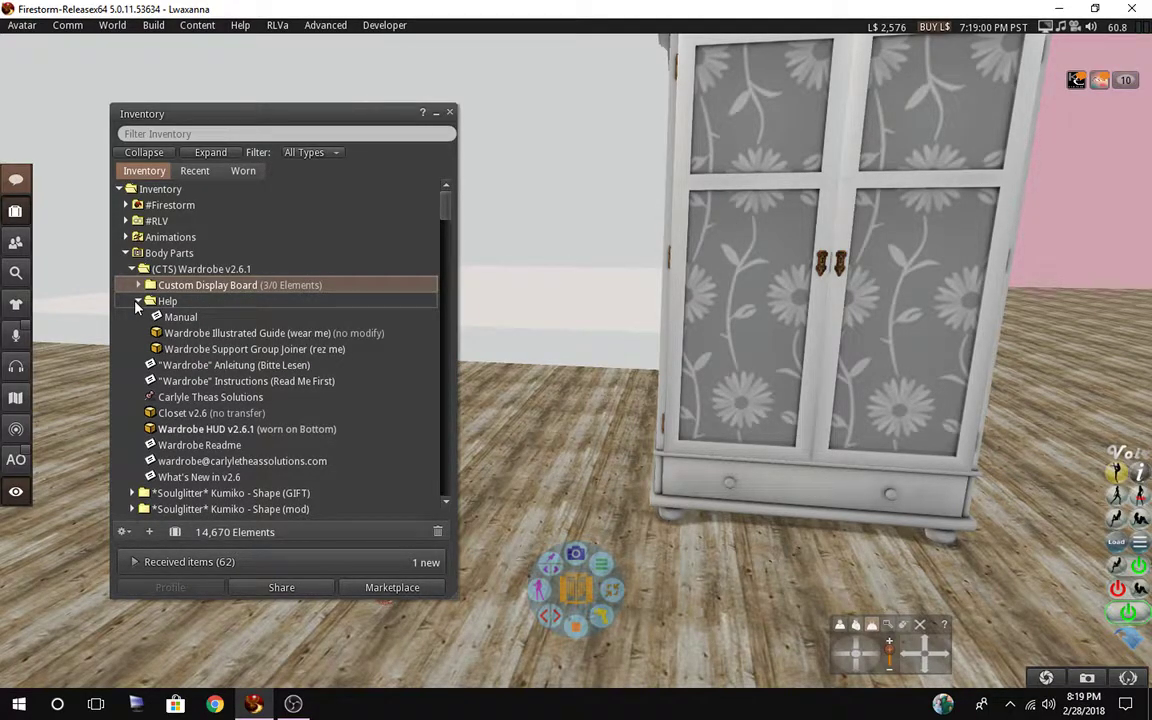
click(209, 350)
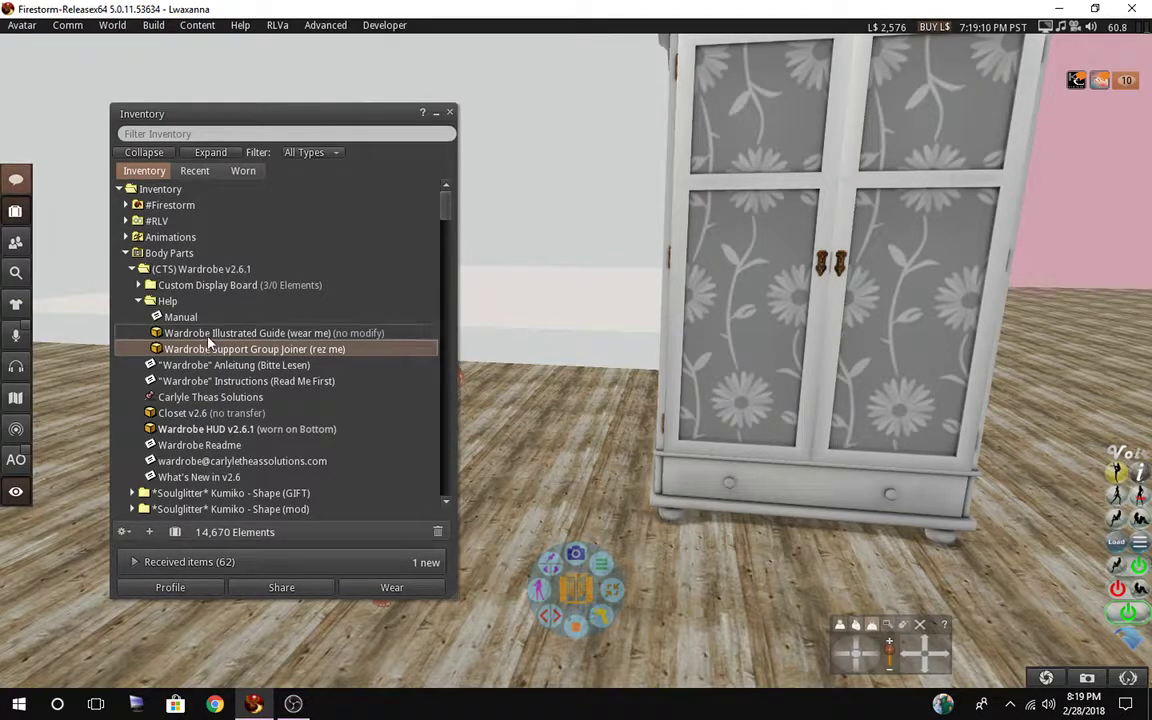
click(207, 336)
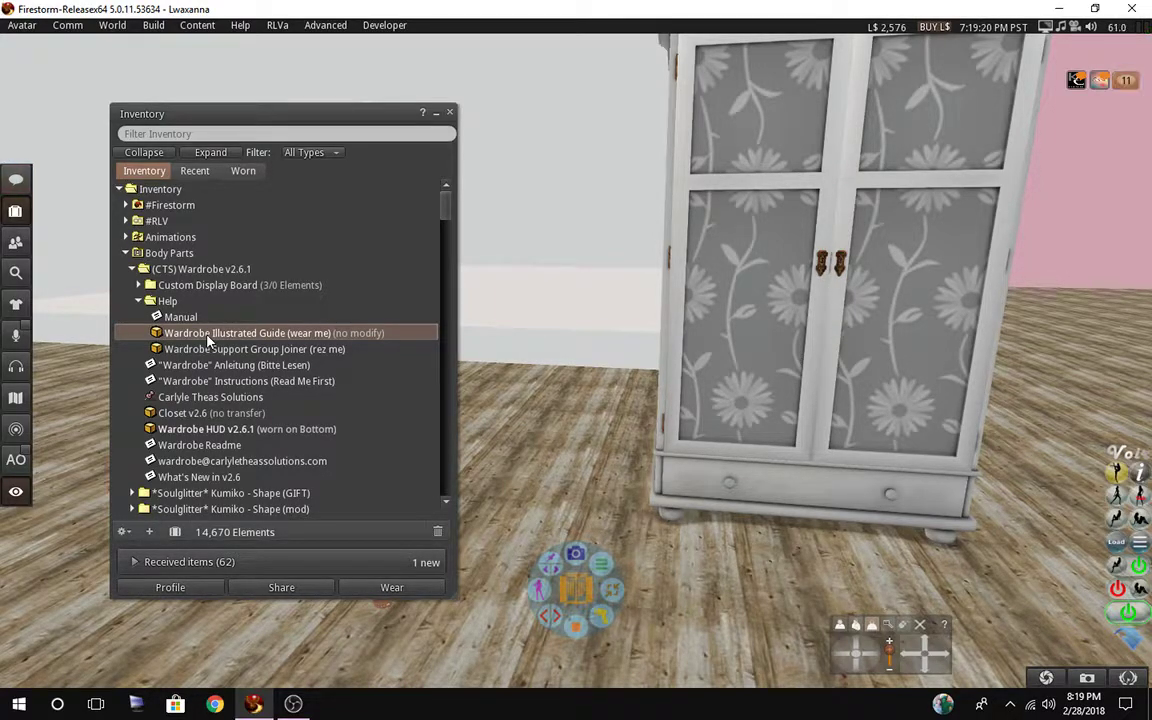
click(178, 318)
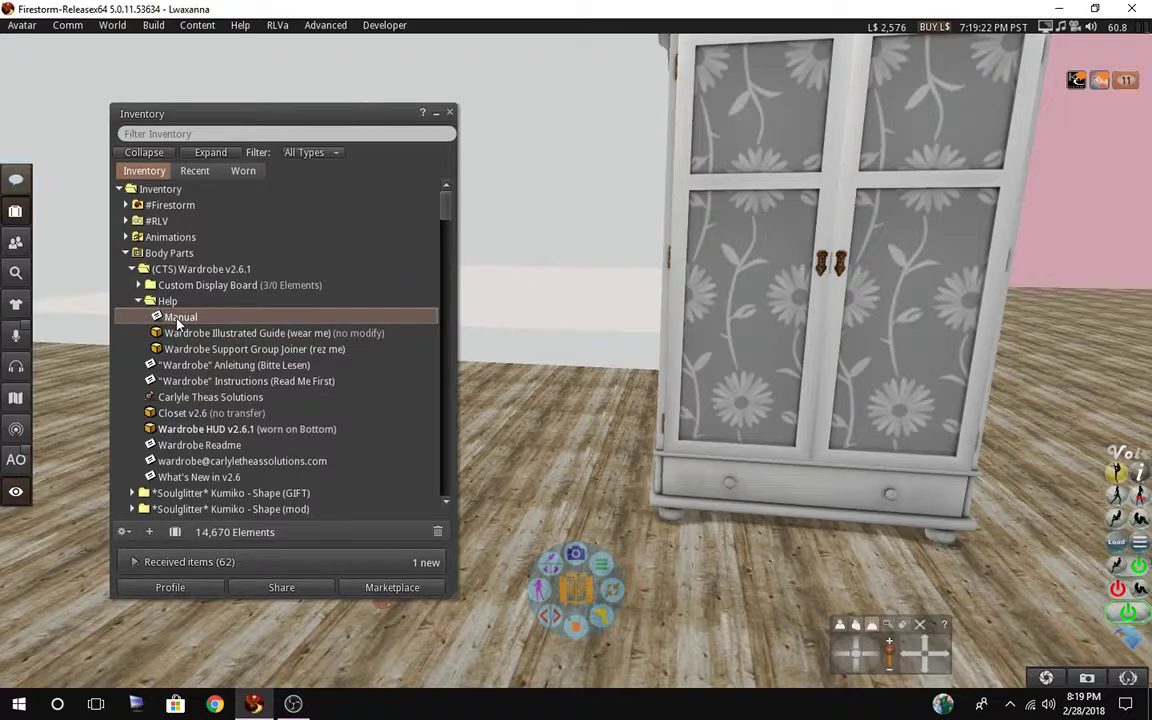
double_click(178, 318)
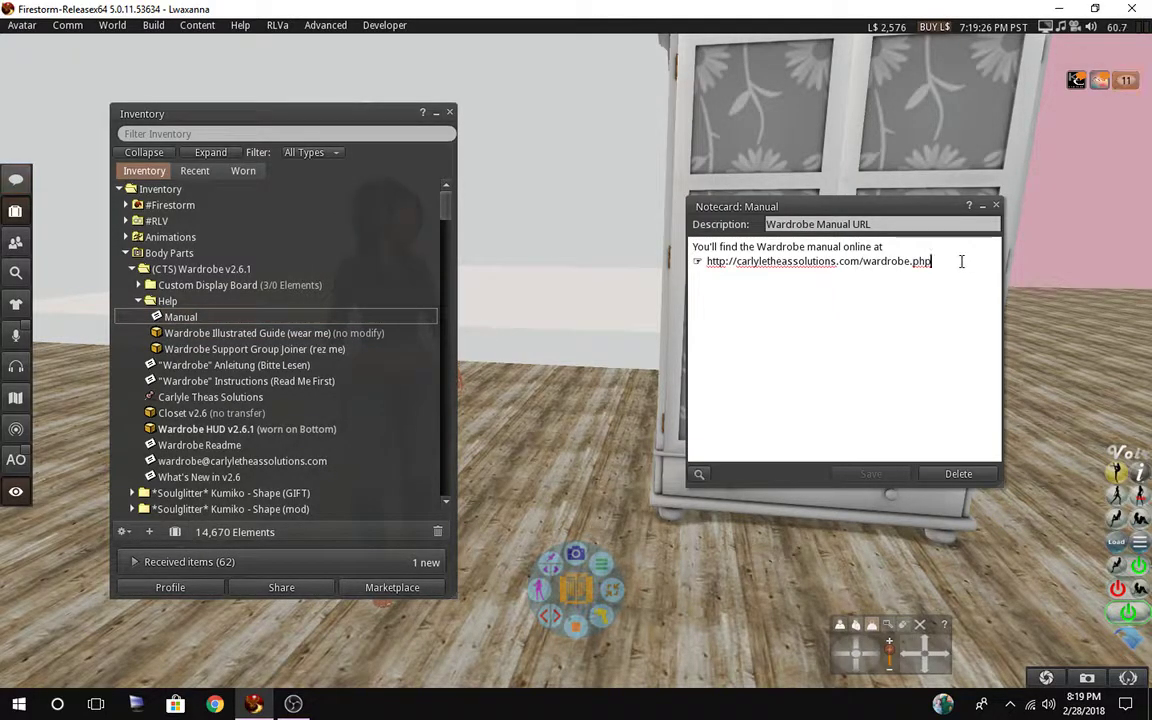
Copy the manual's web address from the notecard, switch to Chrome, and load carlyletheassolutions.com/wardrobe.php.
drag(944, 261, 707, 261)
key(ctrl+c)
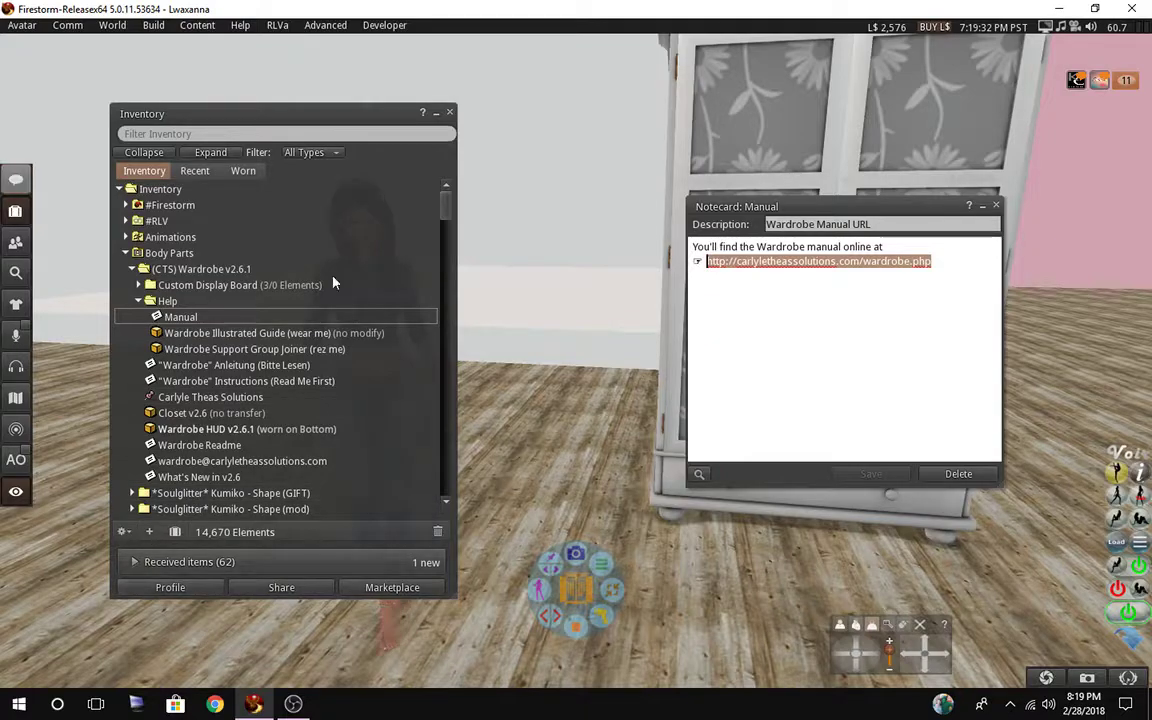
click(215, 704)
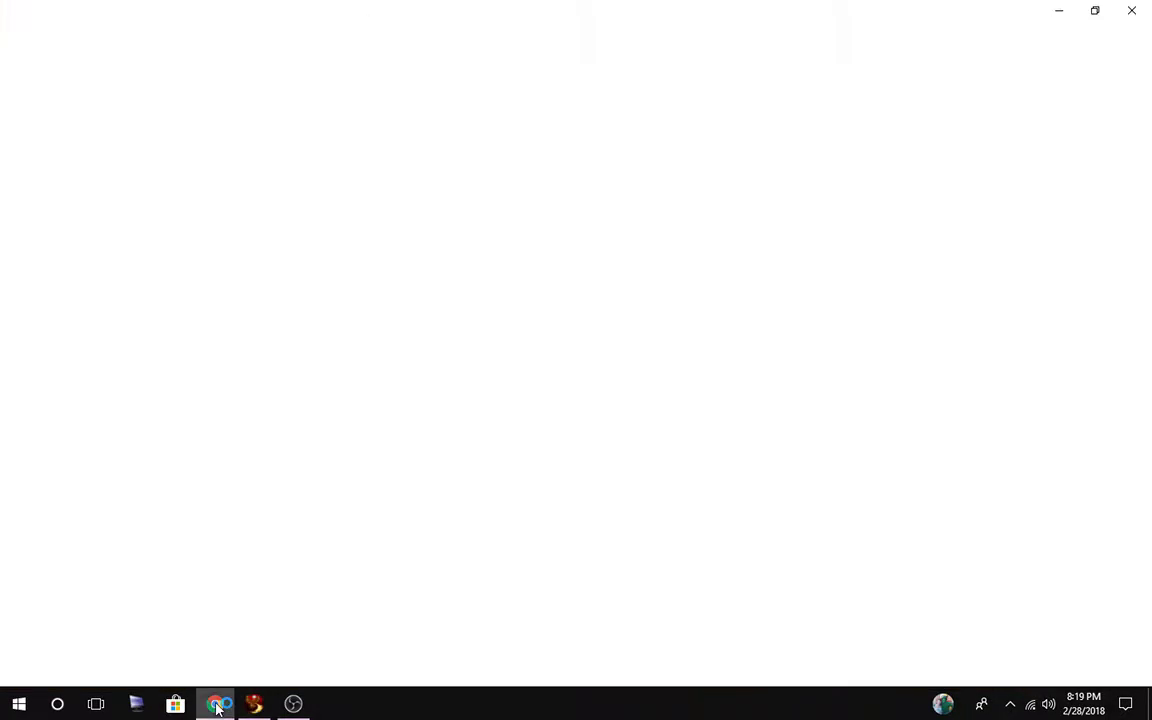
click(248, 40)
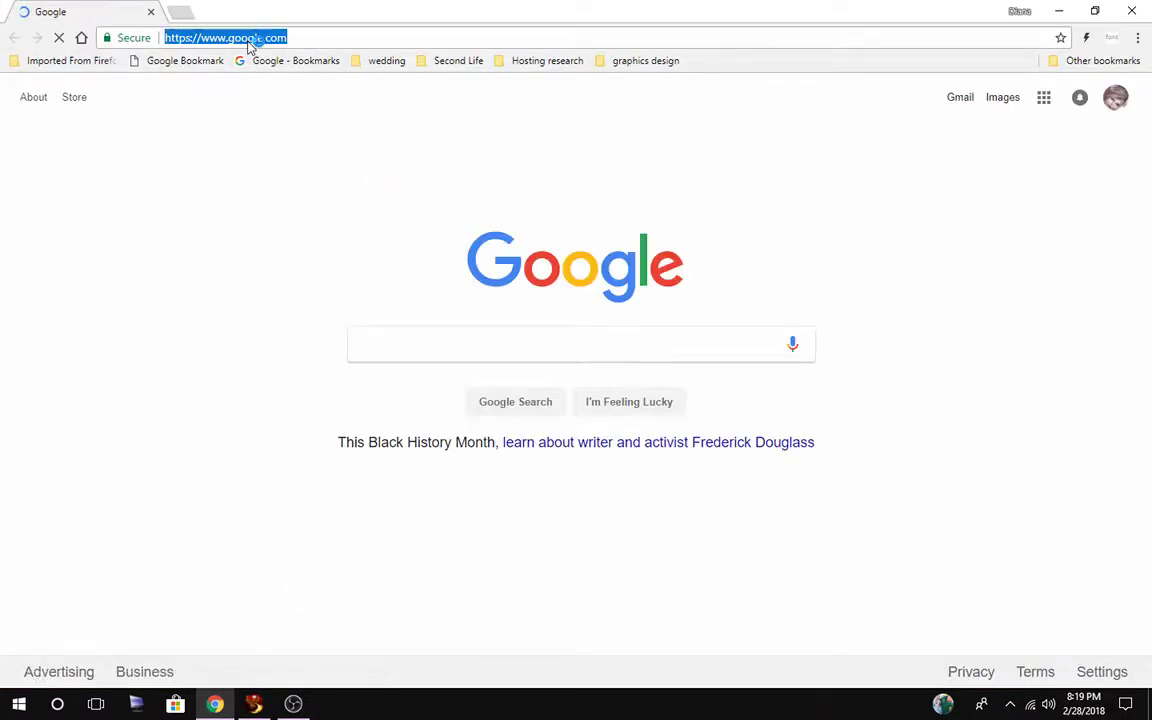
key(ctrl+v)
key(Return)
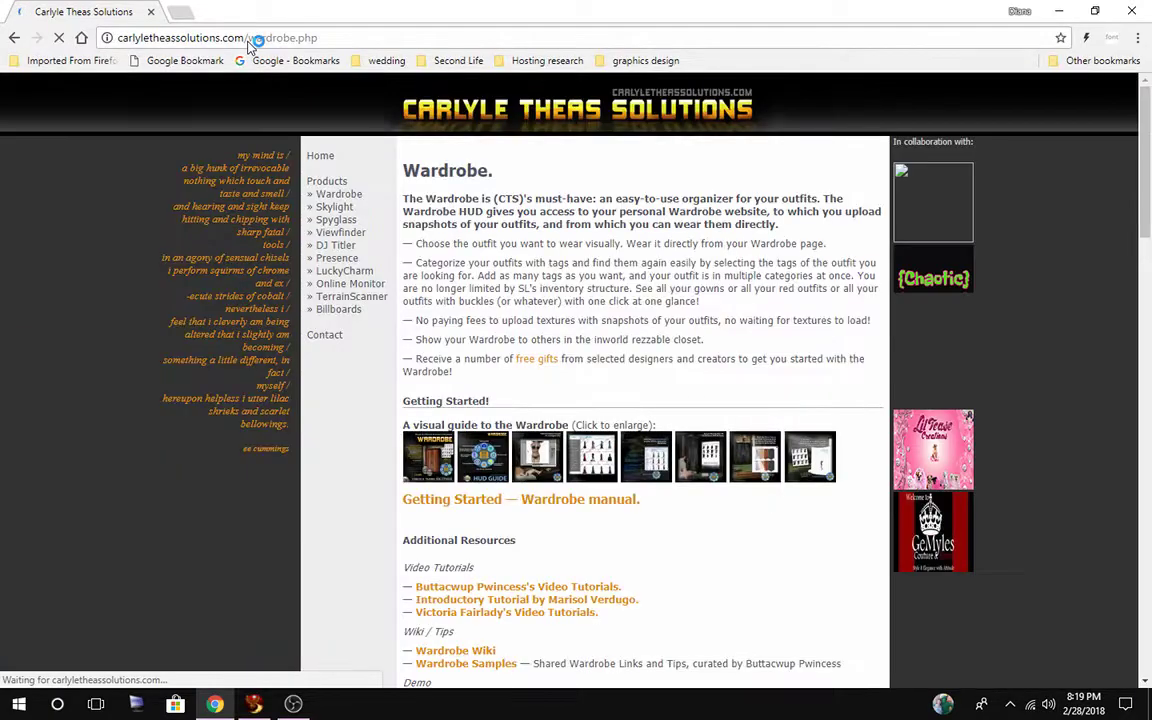
Open the Wardrobe Samples link from the Additional Resources section in a new tab and switch to it.
scroll(50, 358, down, 2)
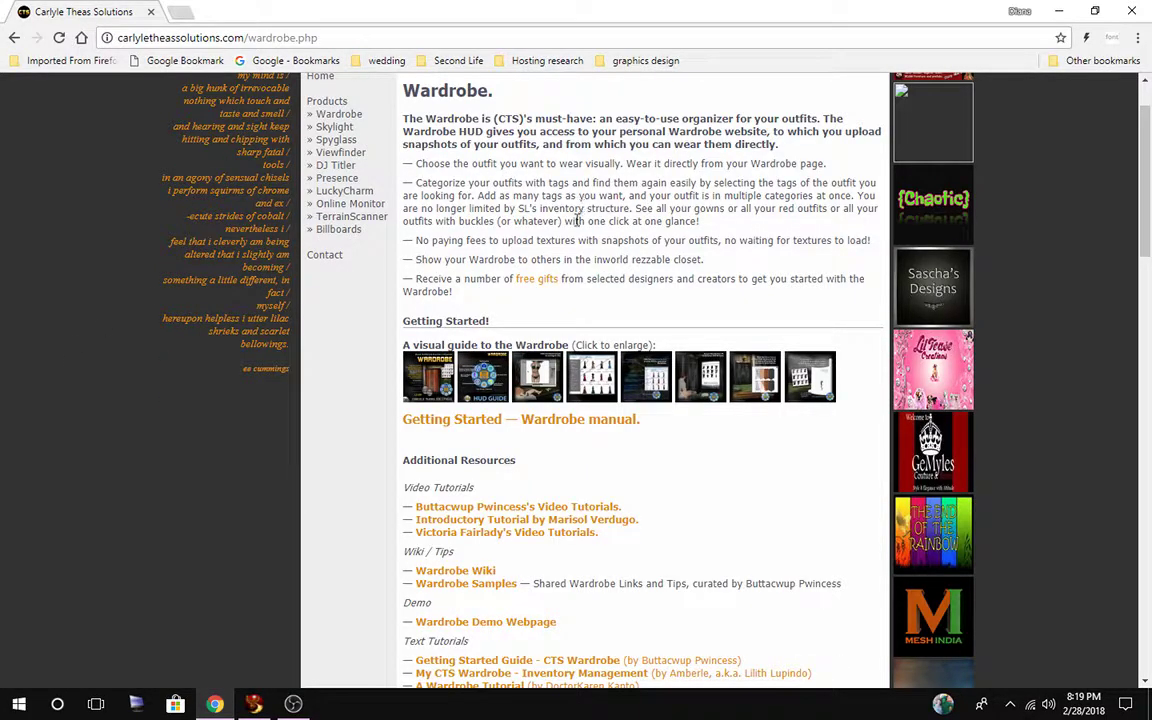
scroll(573, 216, down, 2)
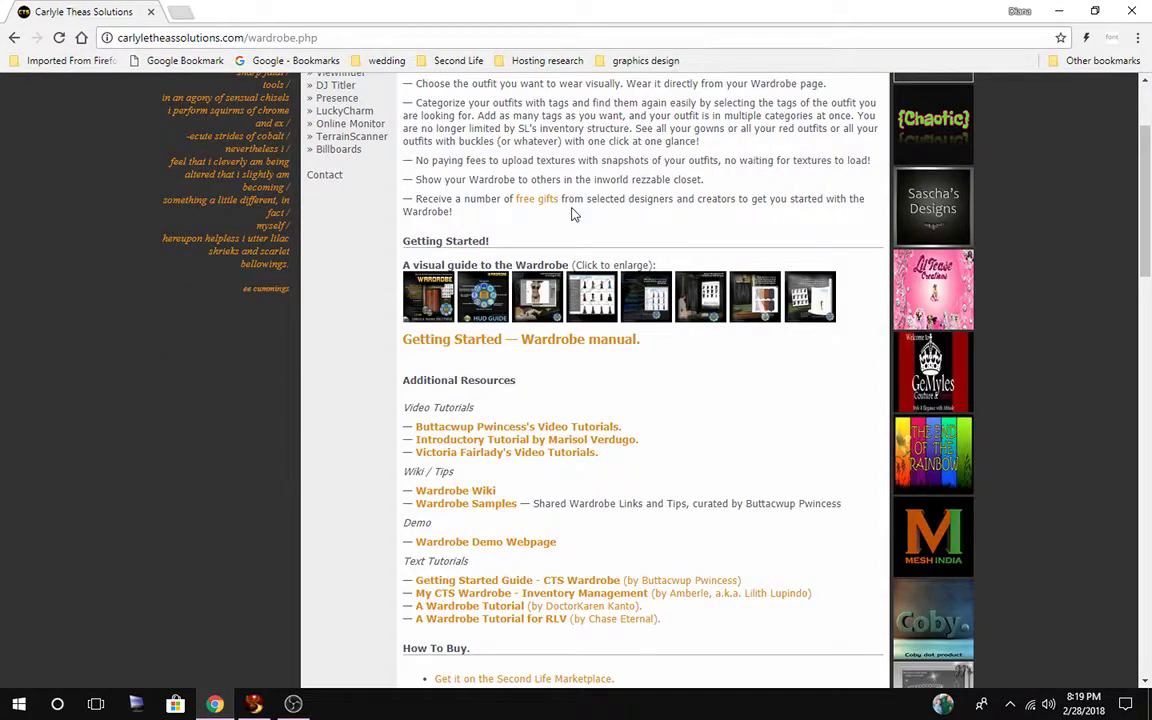
scroll(573, 216, down, 2)
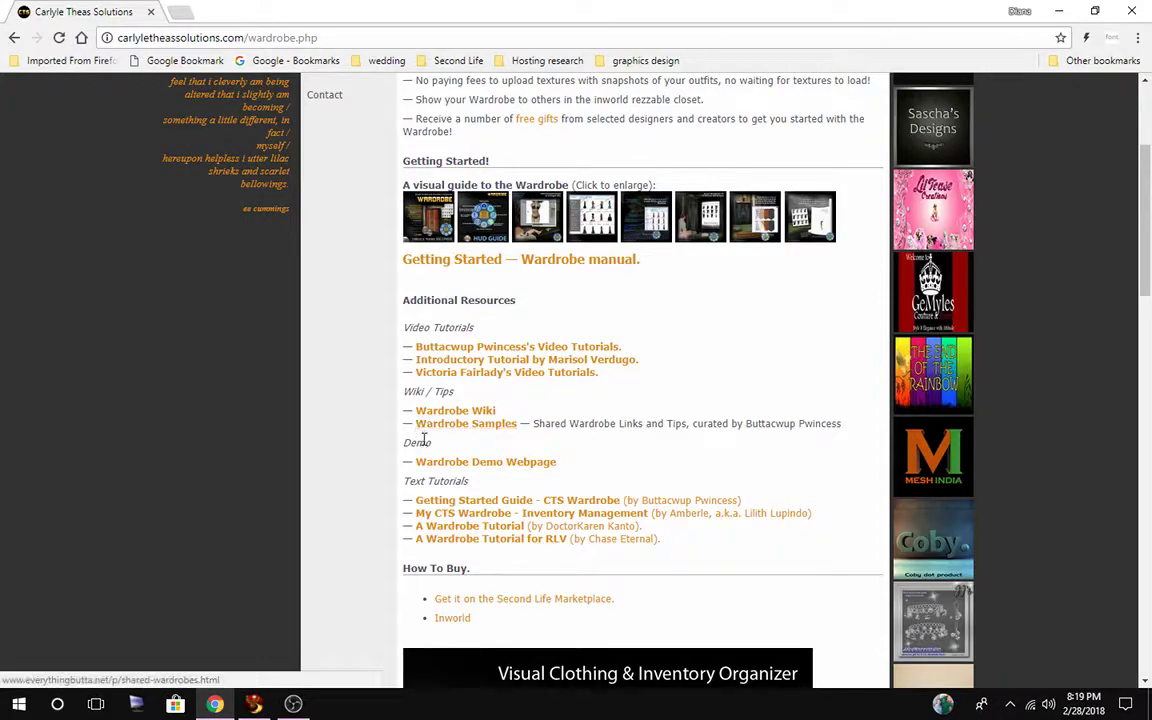
right_click(503, 428)
click(535, 440)
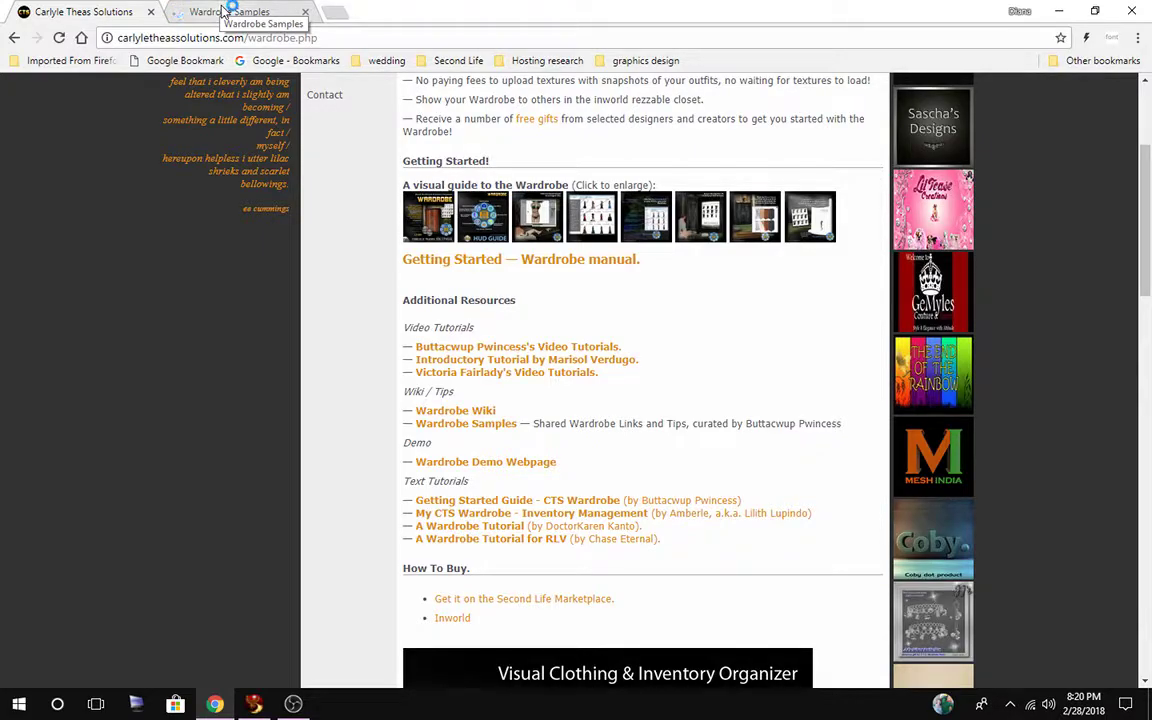
click(229, 11)
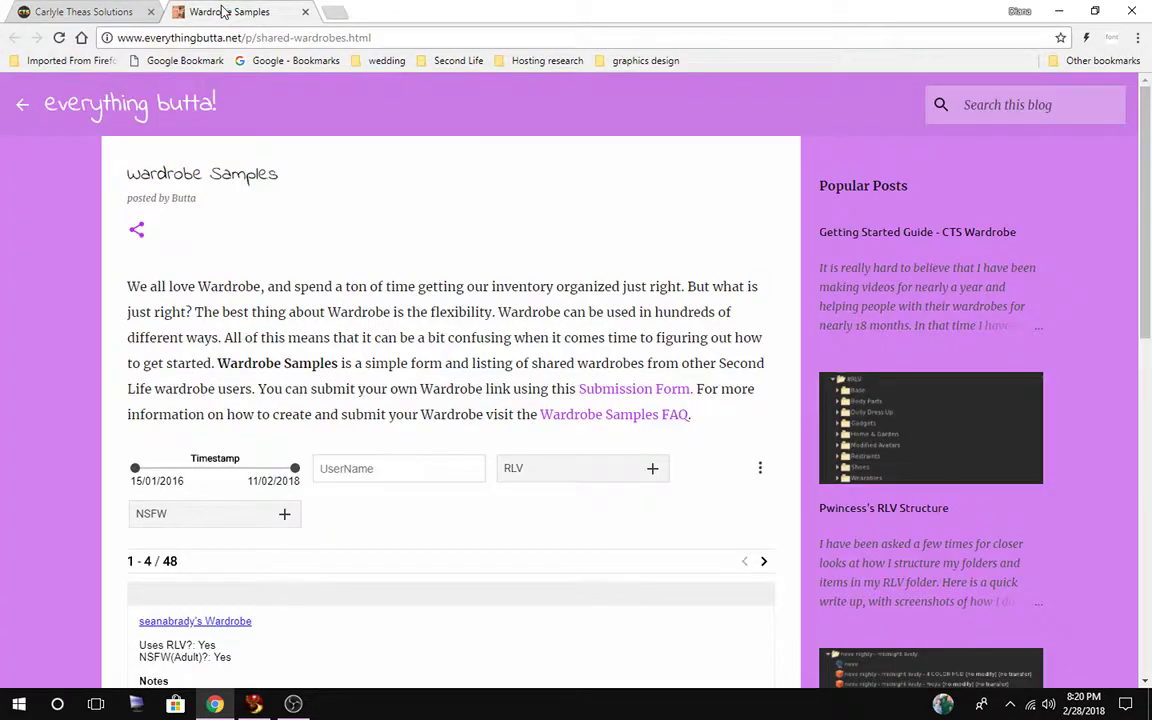
Look through the list of shared wardrobes on the Wardrobe Samples page and open the first one listed.
scroll(57, 438, down, 3)
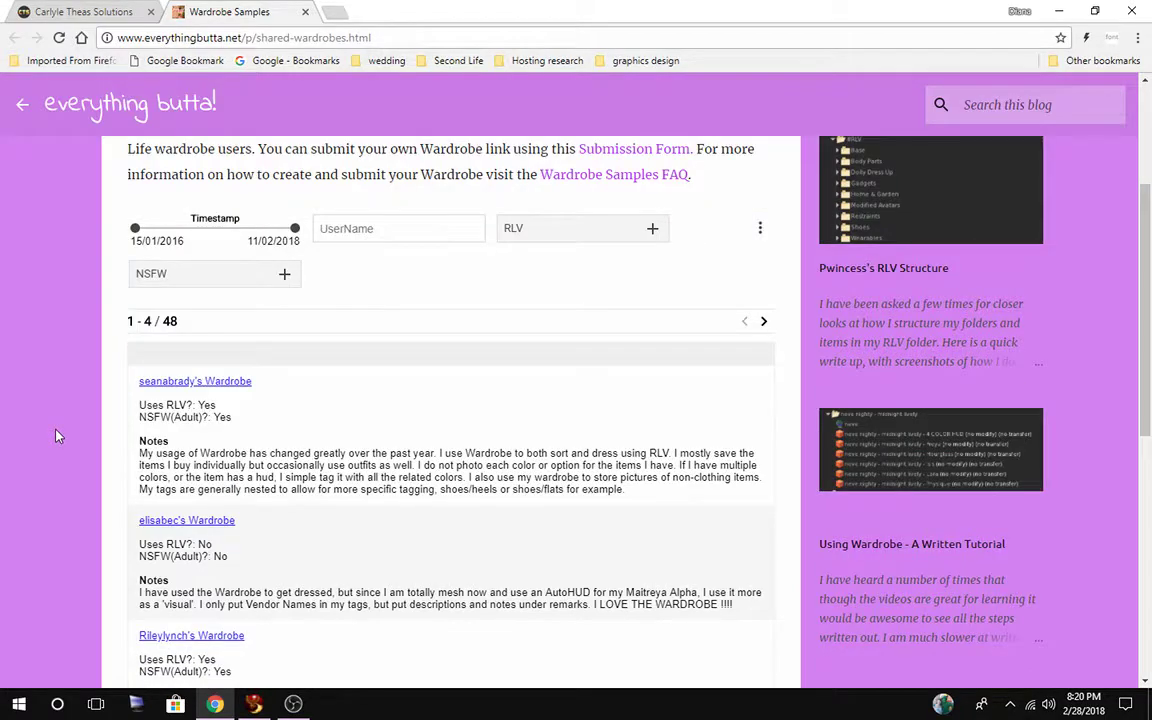
scroll(57, 436, down, 1)
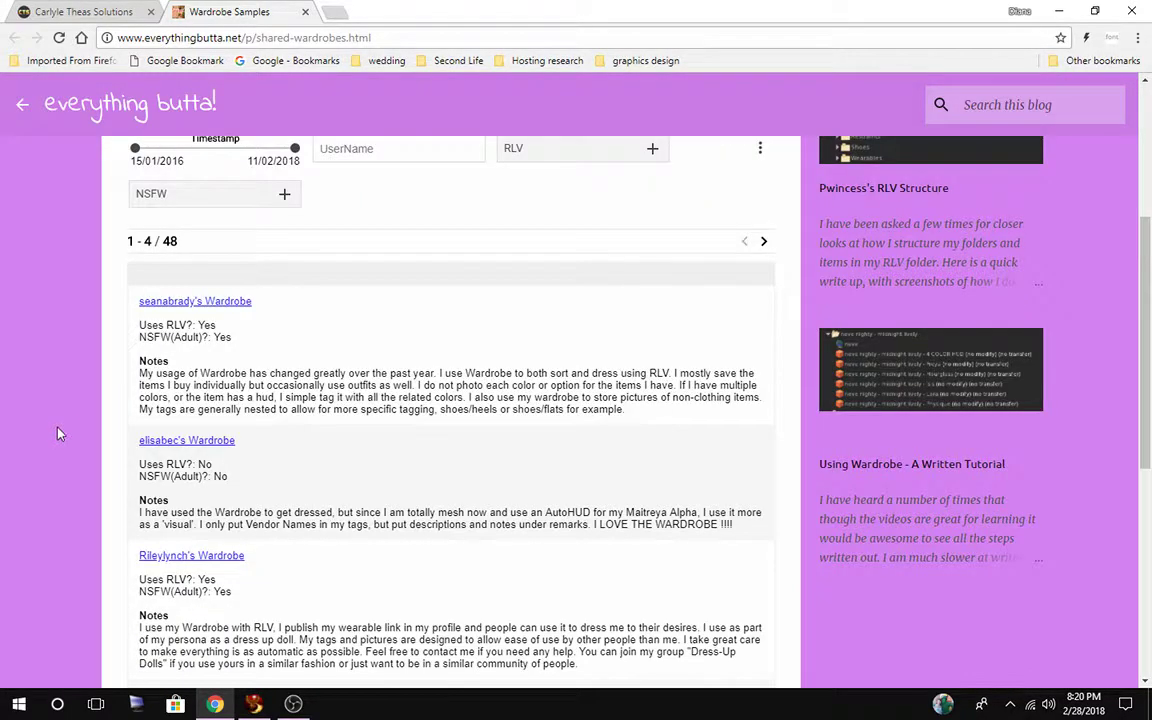
scroll(84, 389, down, 1)
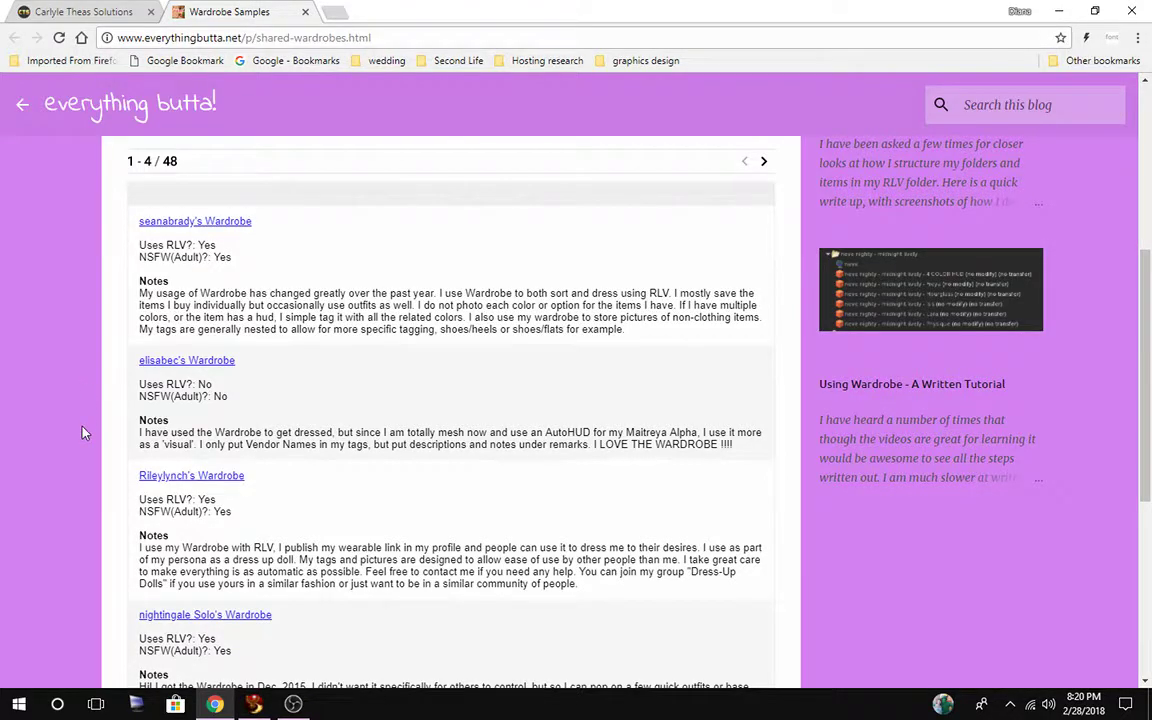
scroll(85, 433, down, 2)
scroll(86, 436, up, 2)
click(168, 224)
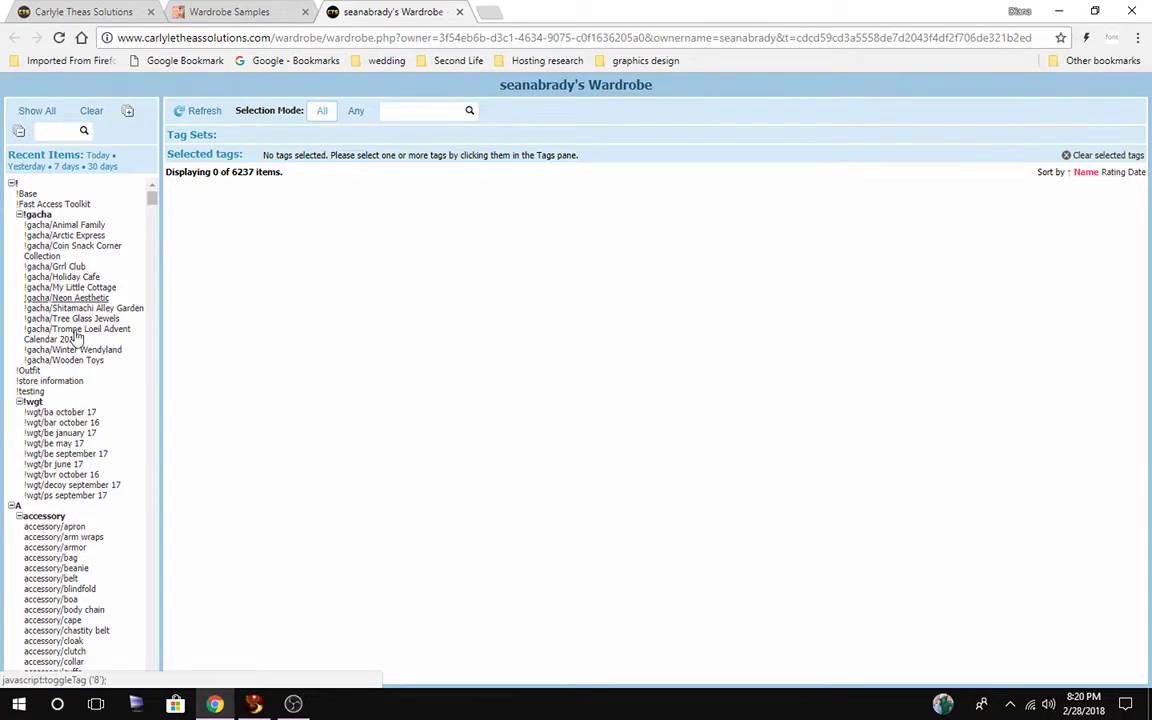
Browse the tag list of the shared wardrobe, and close both that wardrobe and the Wardrobe Samples page.
scroll(85, 571, down, 5)
scroll(88, 572, down, 6)
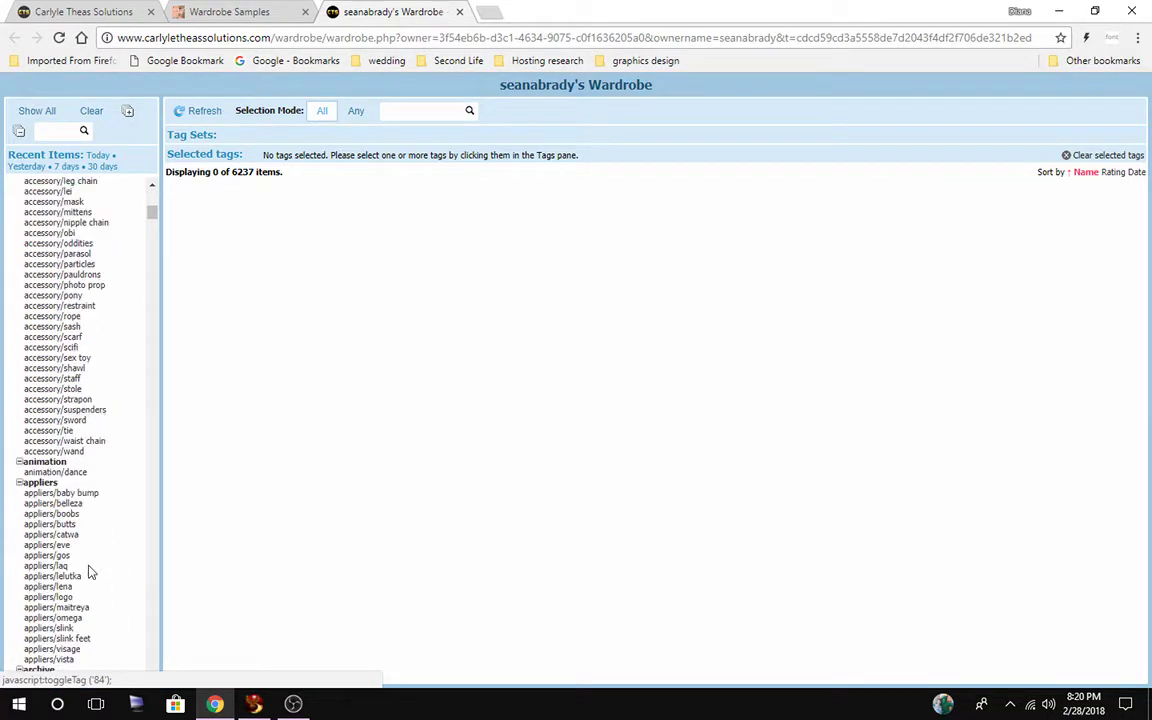
scroll(90, 572, down, 8)
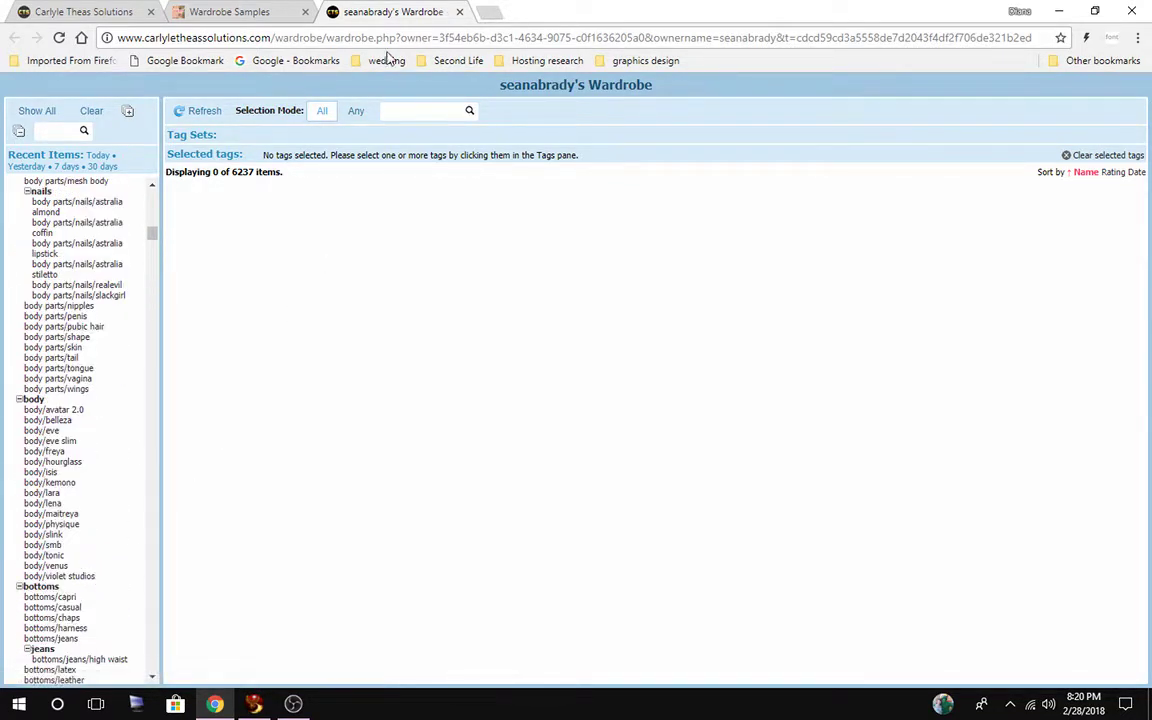
click(459, 12)
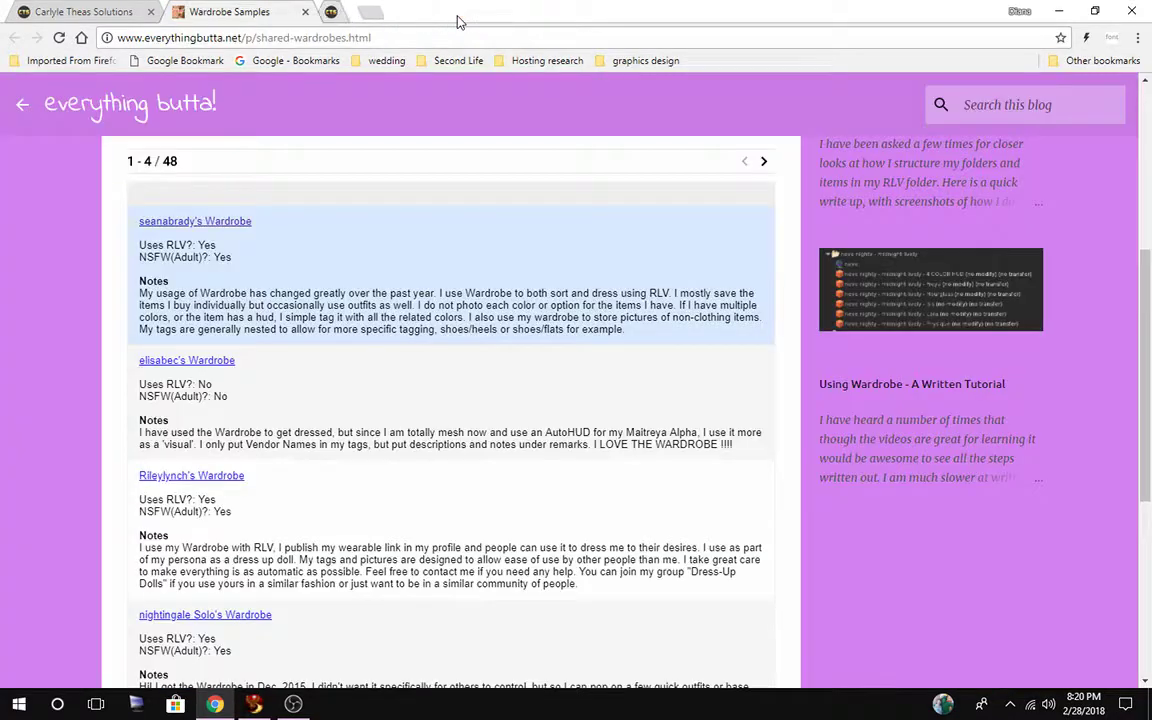
click(305, 12)
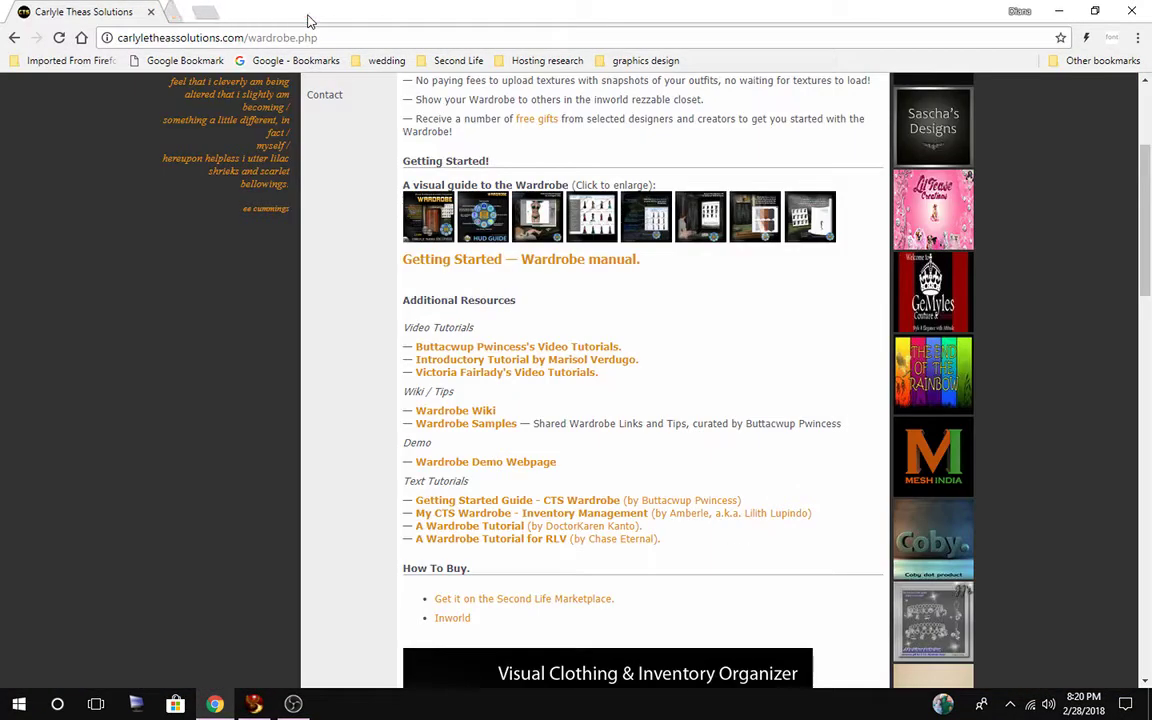
Read through the How To Buy and A Few Highlights sections of the Wardrobe product page.
scroll(200, 450, down, 2)
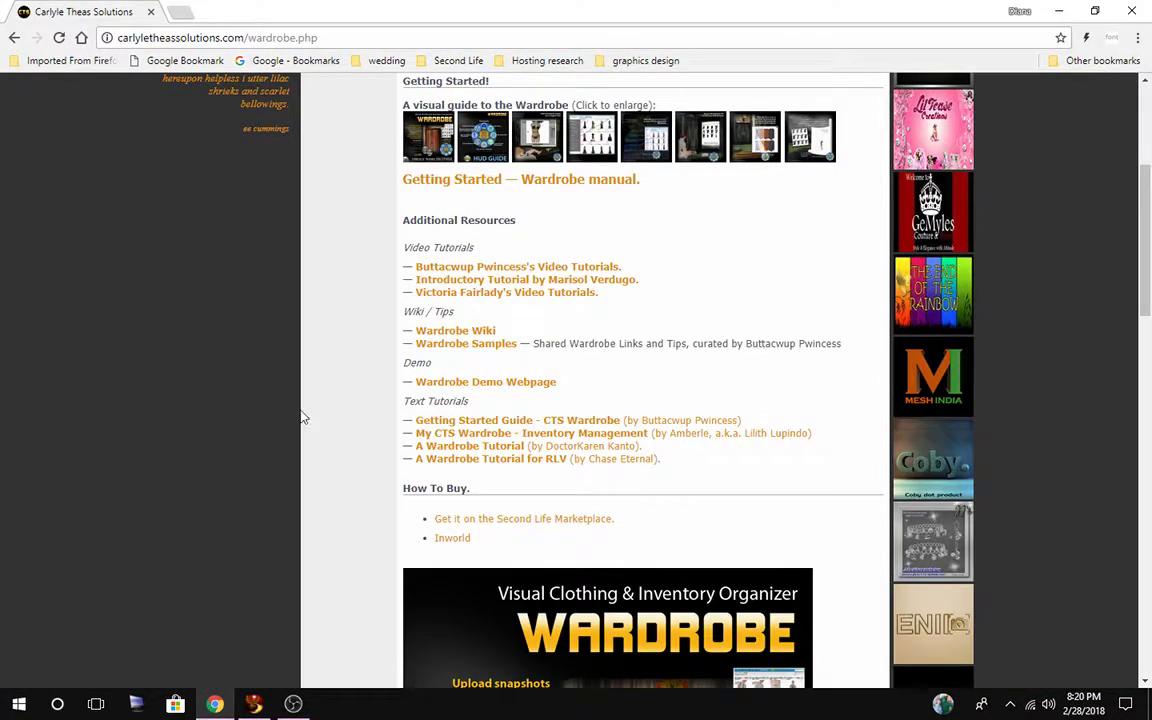
scroll(305, 415, down, 5)
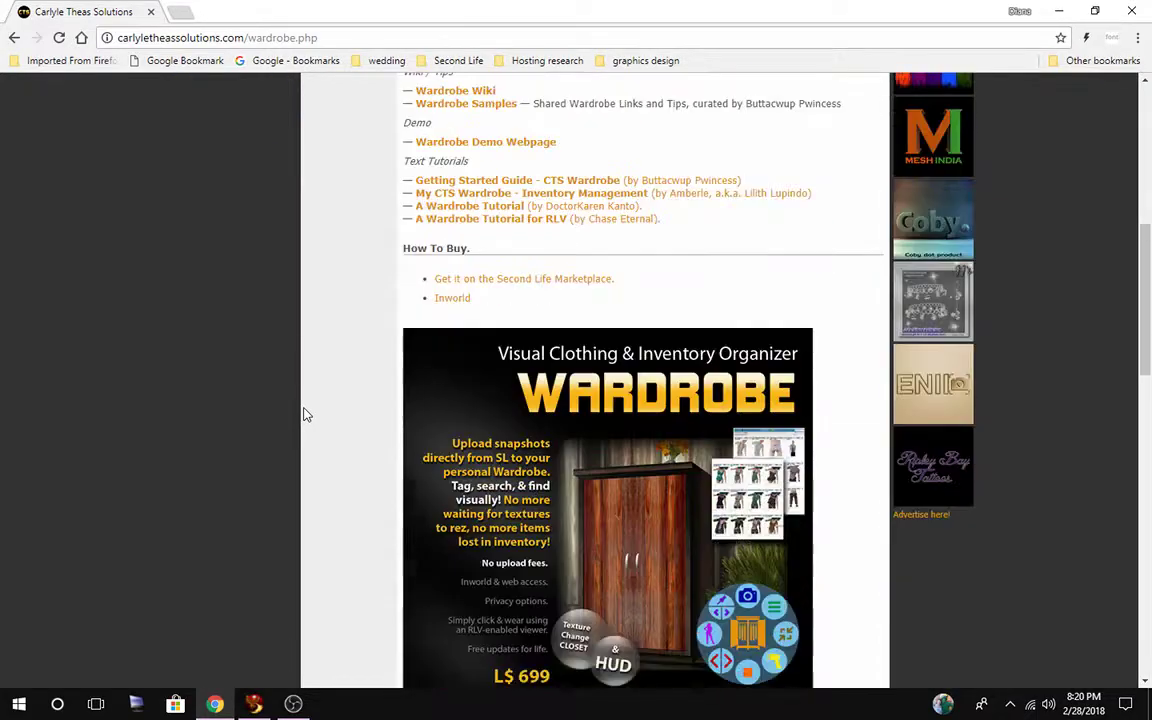
scroll(380, 341, down, 1)
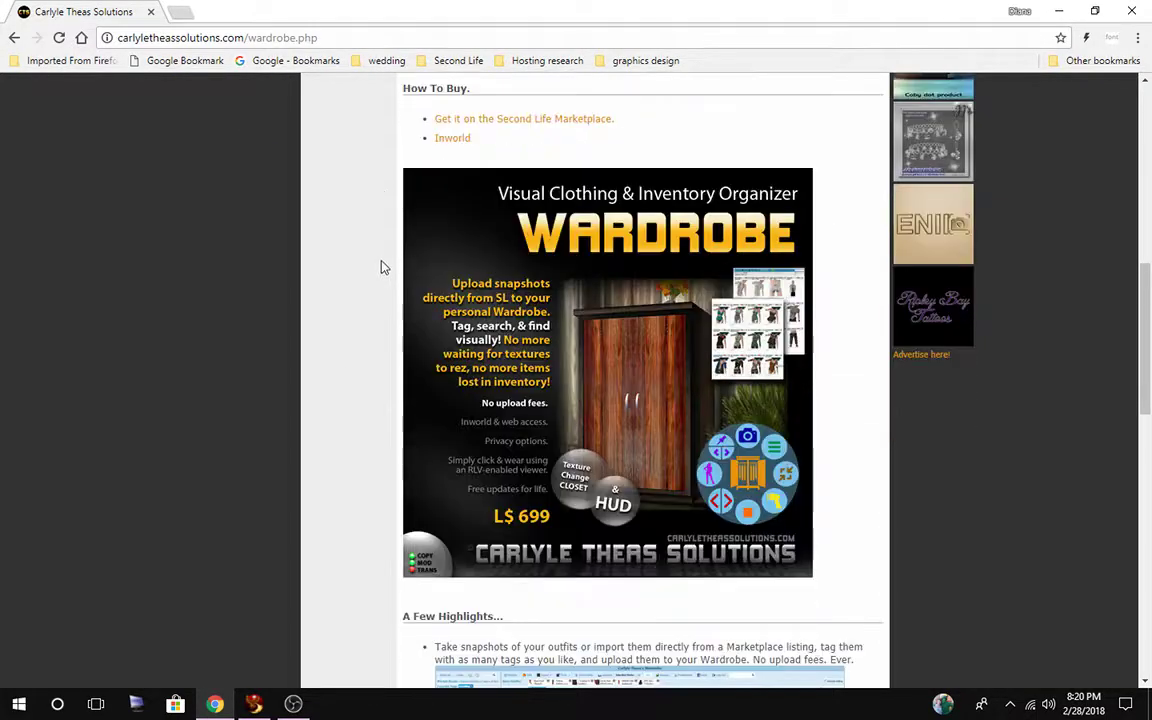
scroll(334, 476, down, 5)
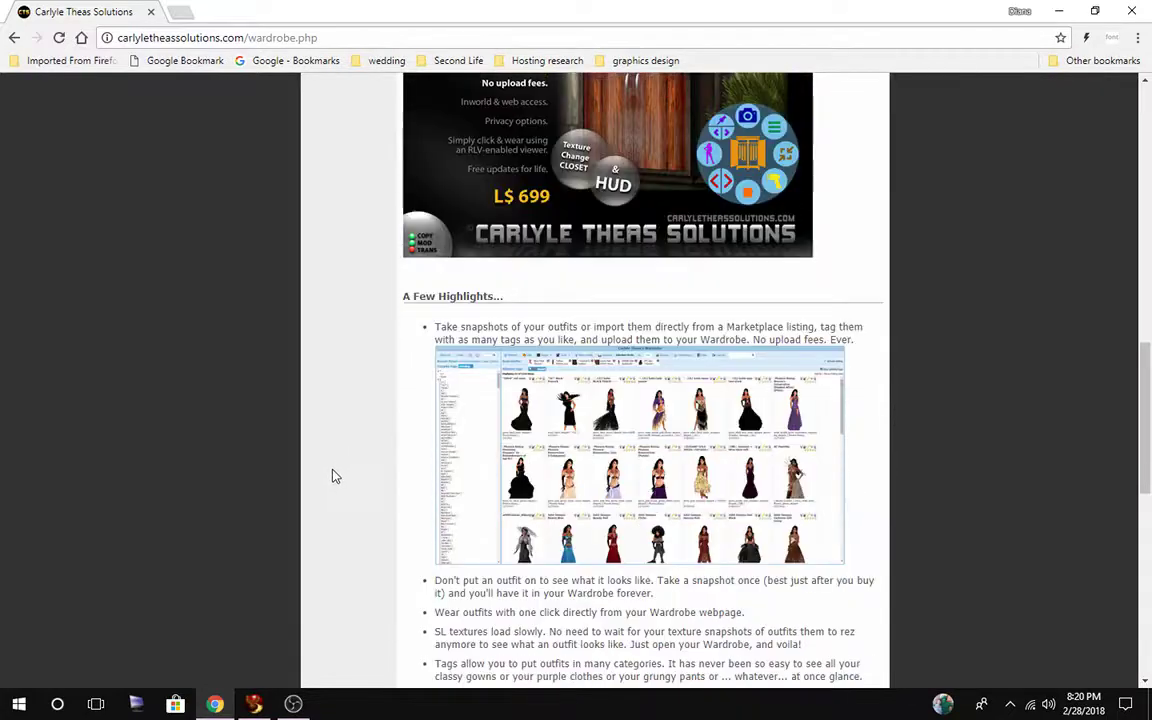
Read the remaining highlights and the Get Started and Wardrobe Support Group sections of the Wardrobe product page.
scroll(335, 476, down, 5)
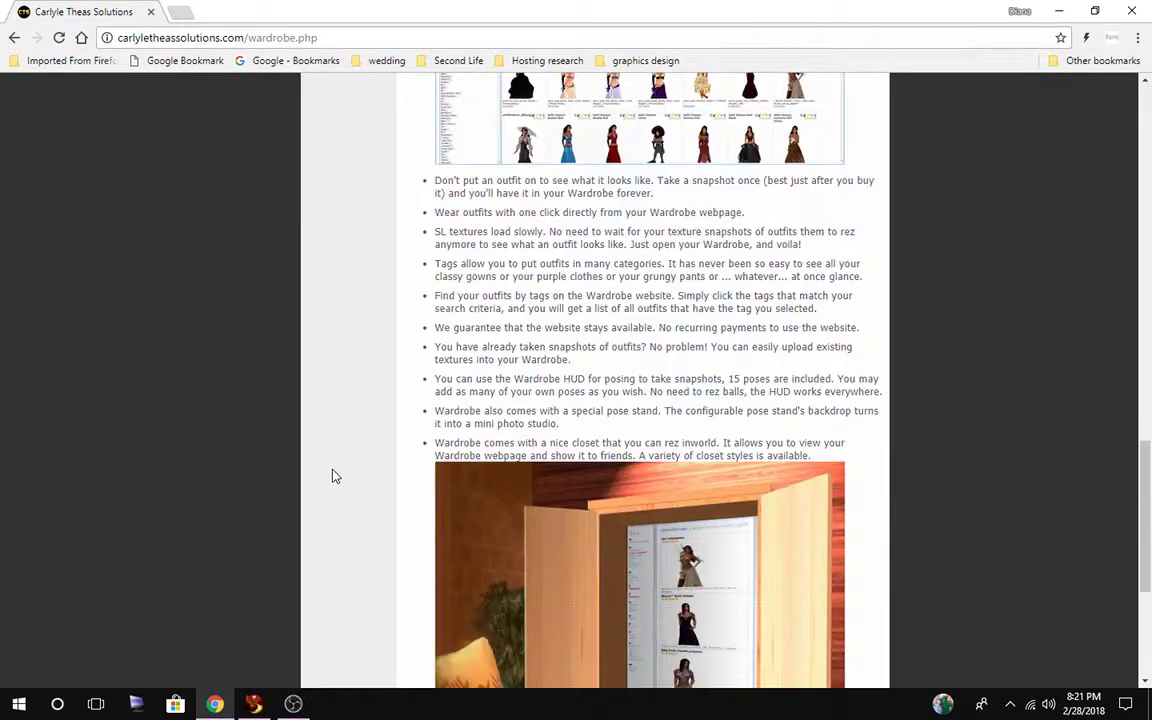
scroll(335, 476, down, 1)
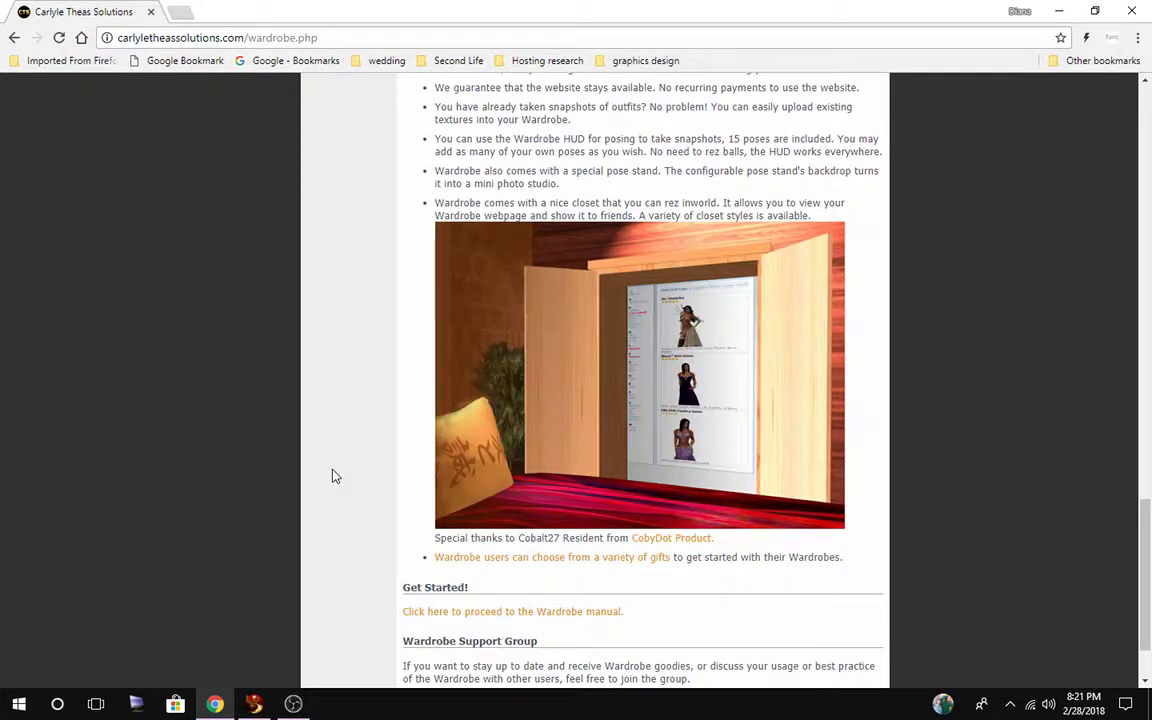
scroll(335, 476, down, 1)
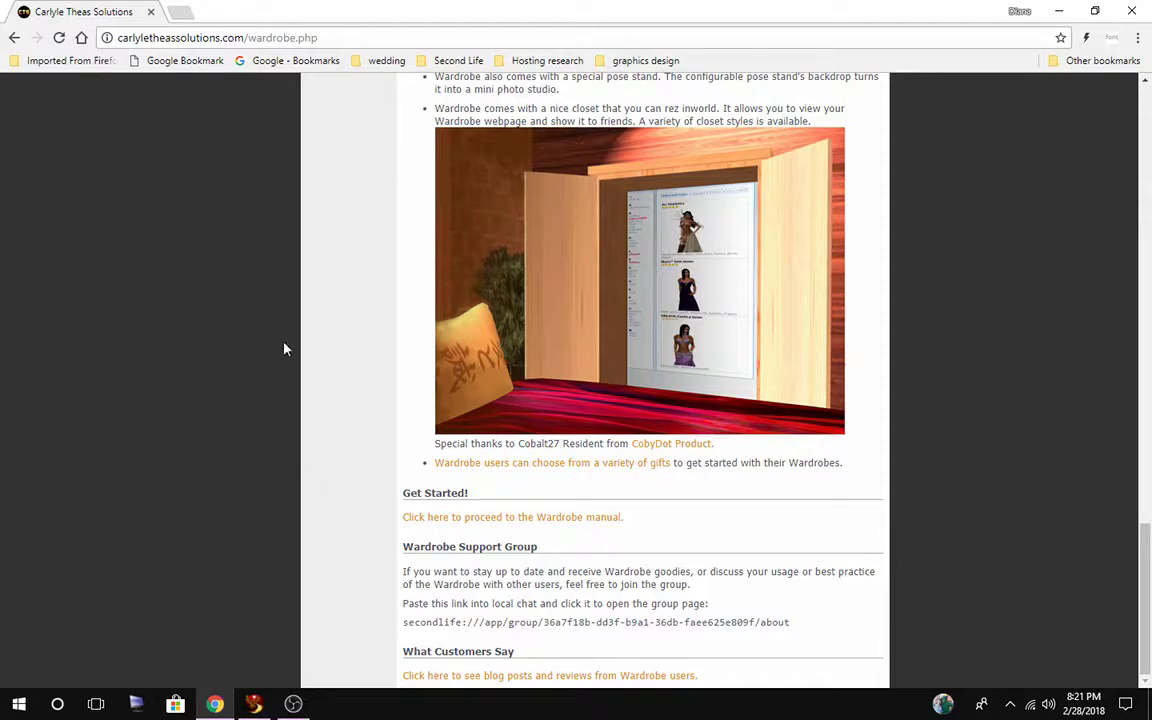
Switch back to Firestorm, collapse the Help folder in the (CTS) Wardrobe v2.6.1 inventory folder, and close the Manual notecard.
key(alt+Tab)
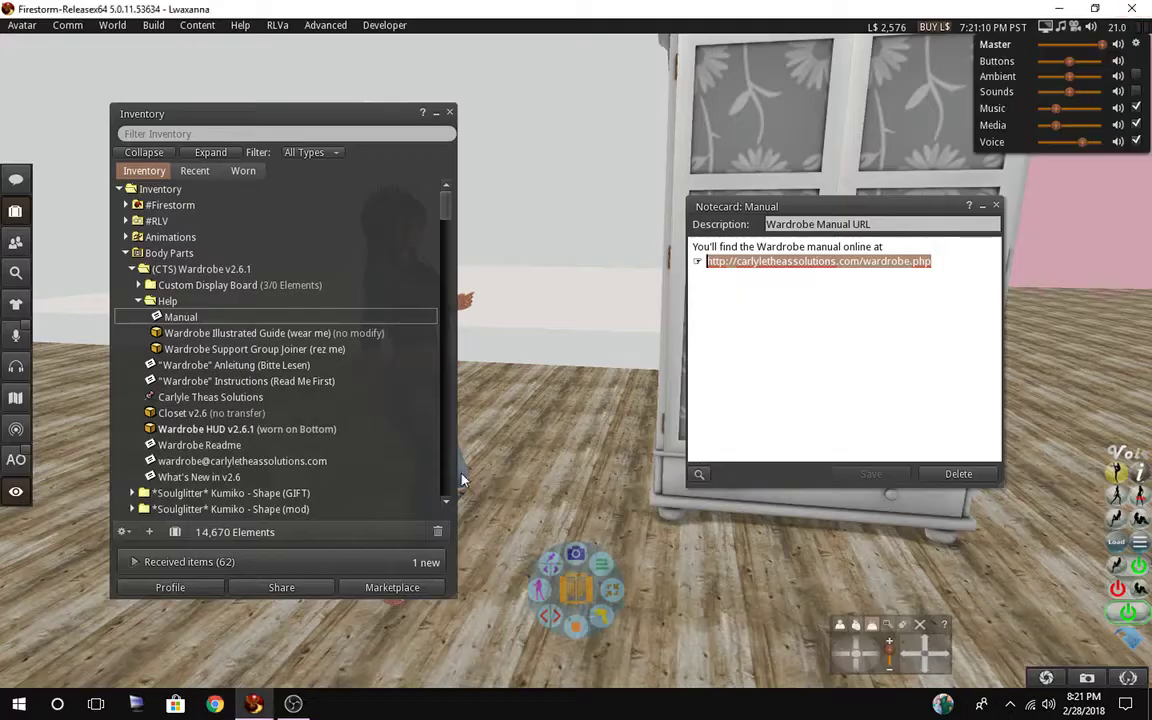
click(496, 352)
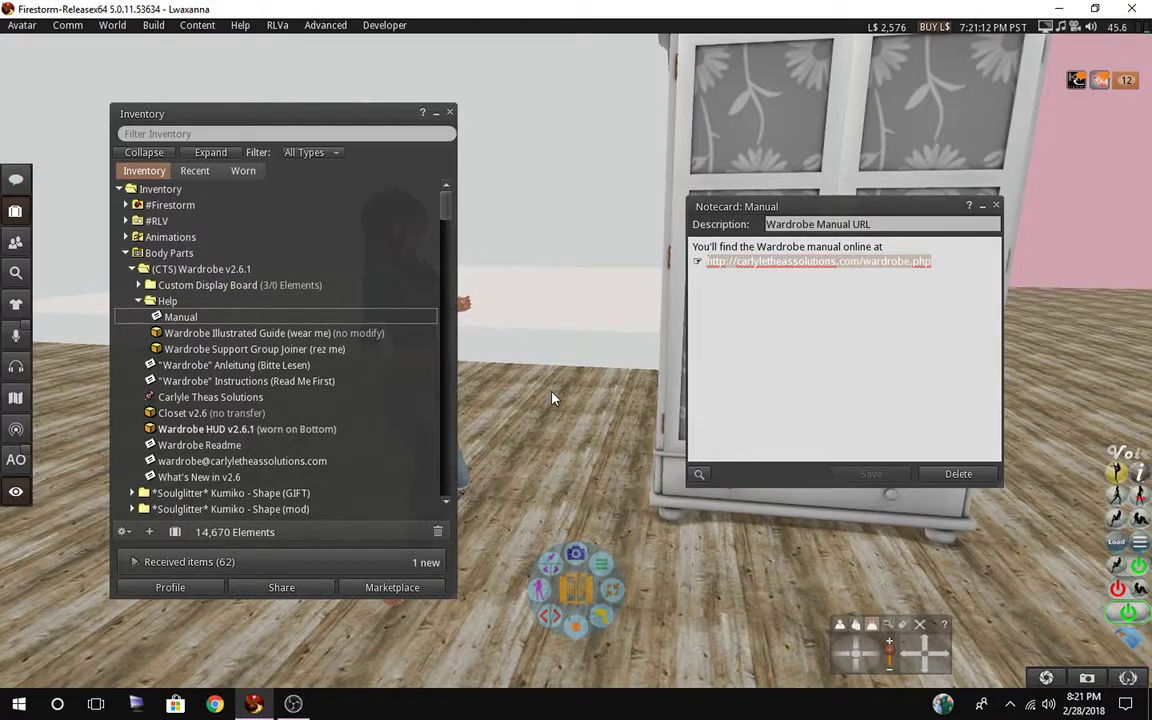
click(139, 301)
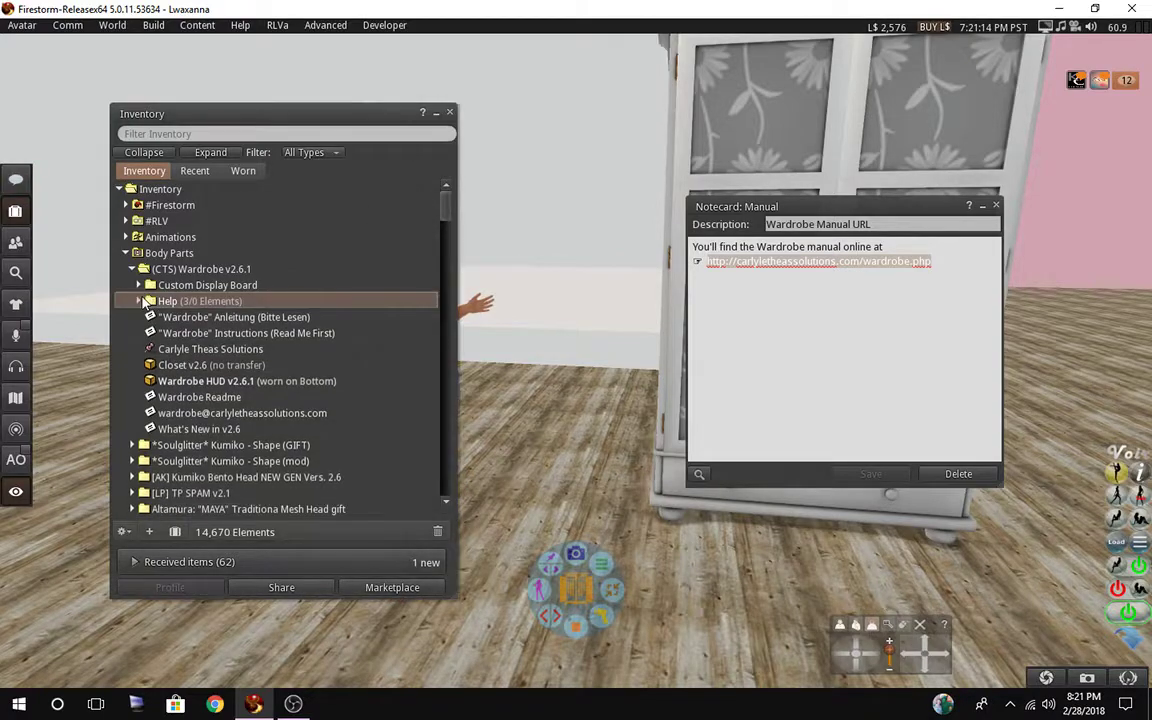
click(182, 366)
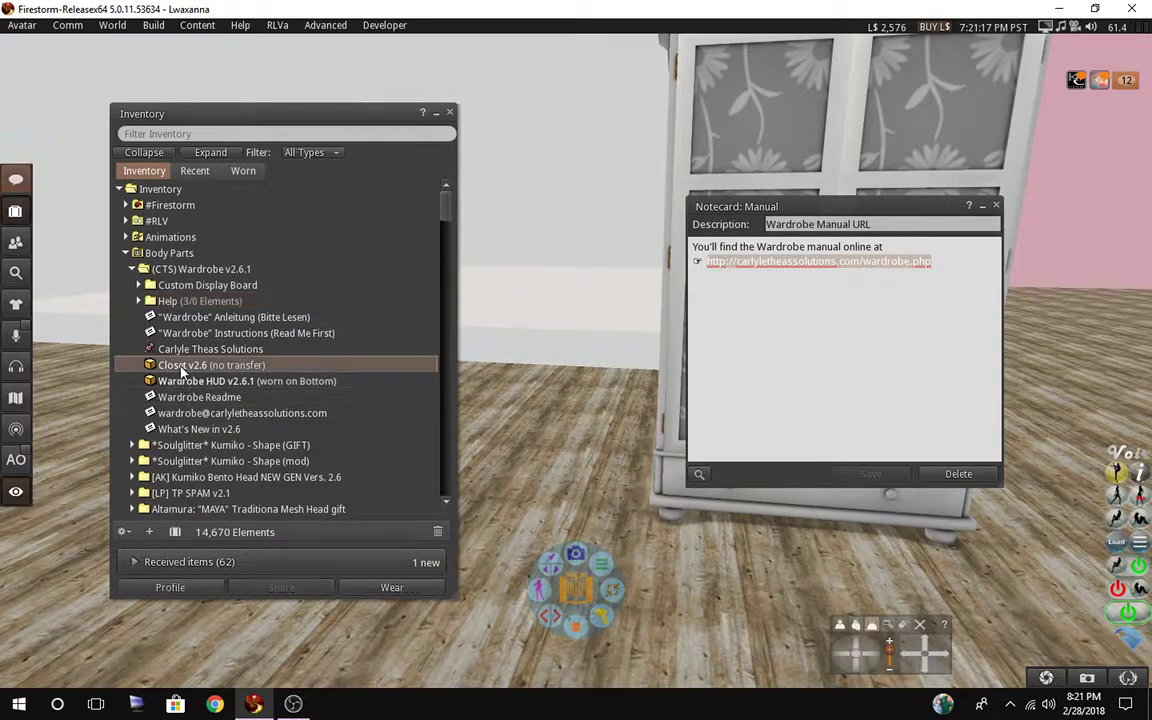
click(997, 206)
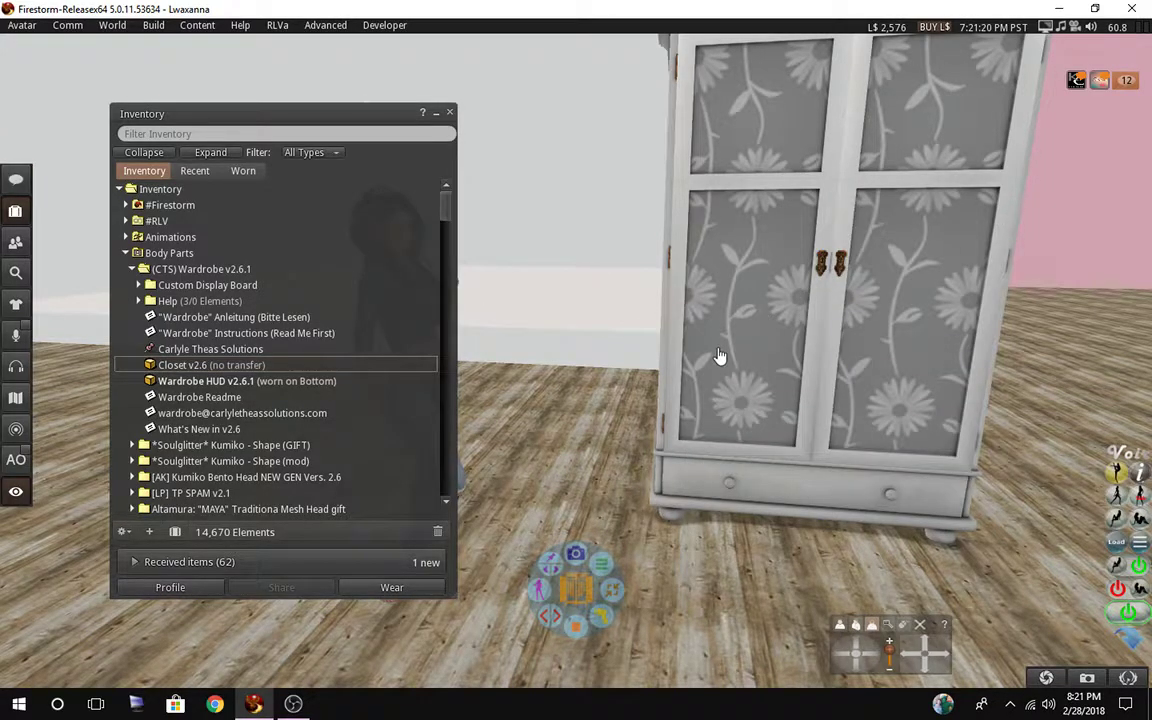
Open the rezzed closet to view the Wardrobe web page inside it, and shut its doors again.
click(648, 318)
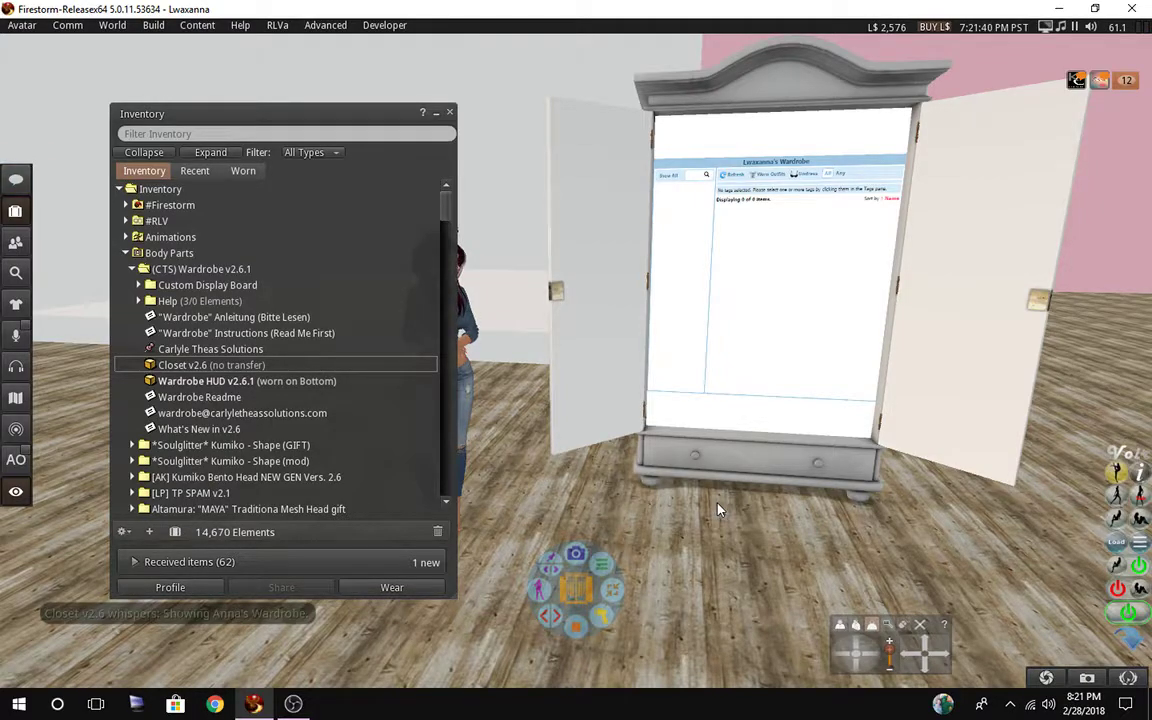
mouse_move(808, 194)
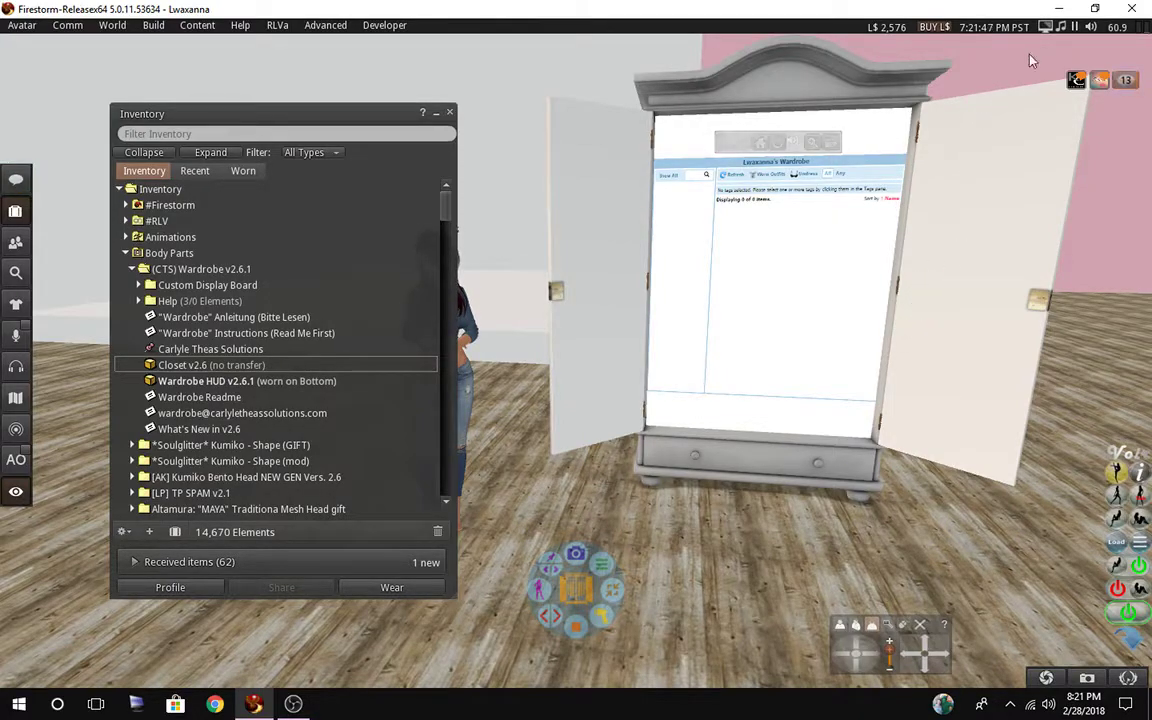
click(949, 321)
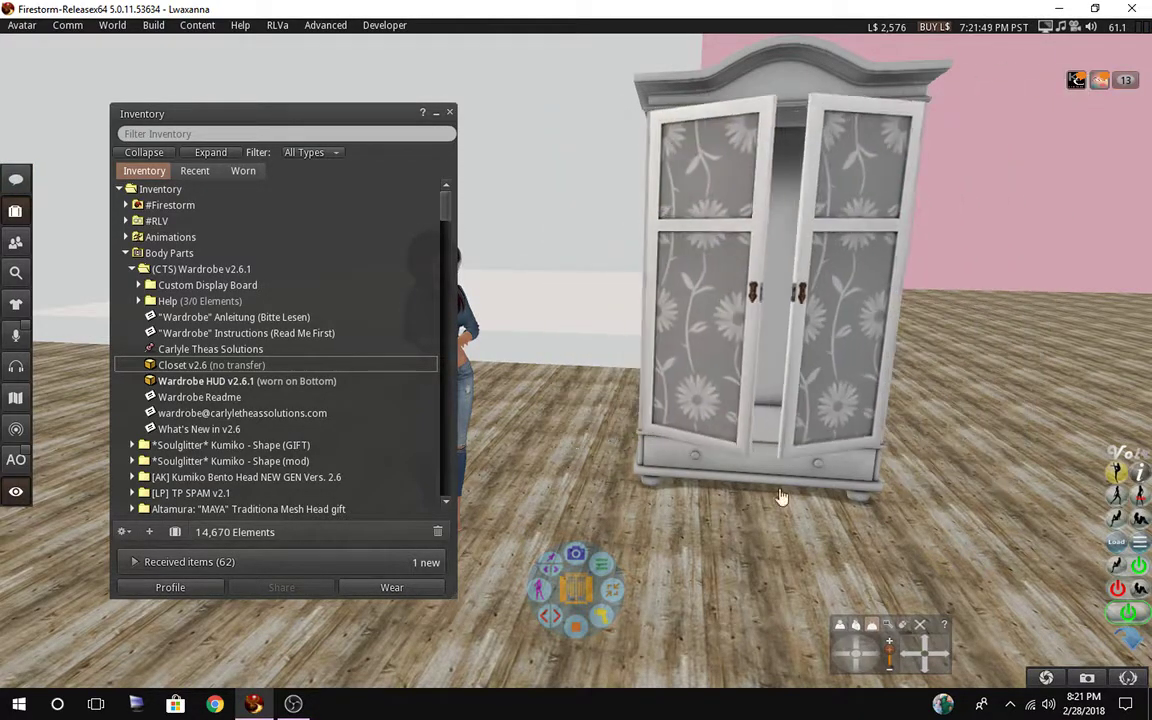
Review the Wardrobe HUD, contact notecard and What's New in v2.6 items in the Wardrobe folder, and close the inventory.
click(172, 383)
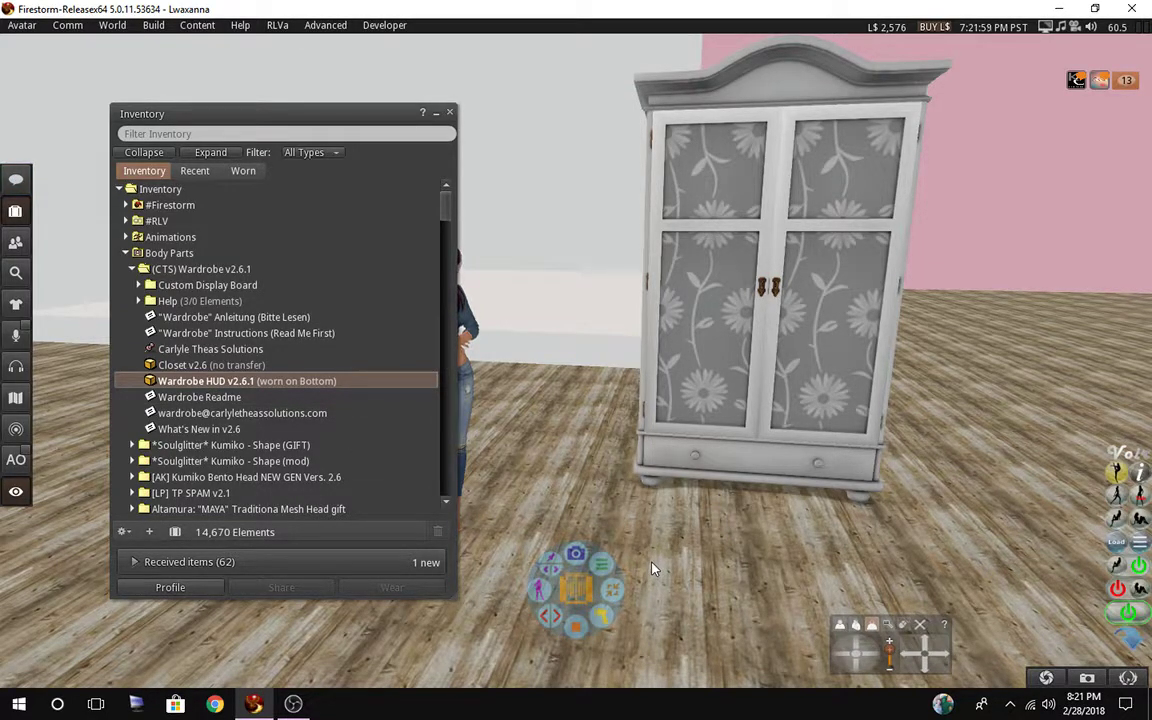
click(180, 414)
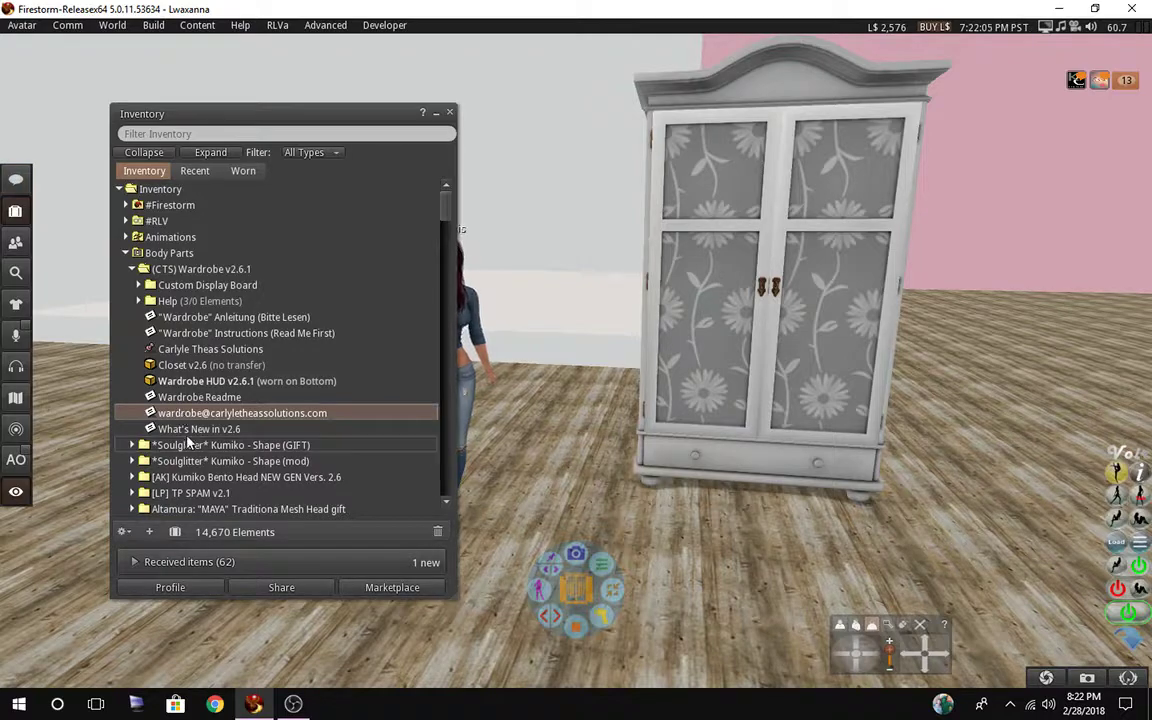
key(Down)
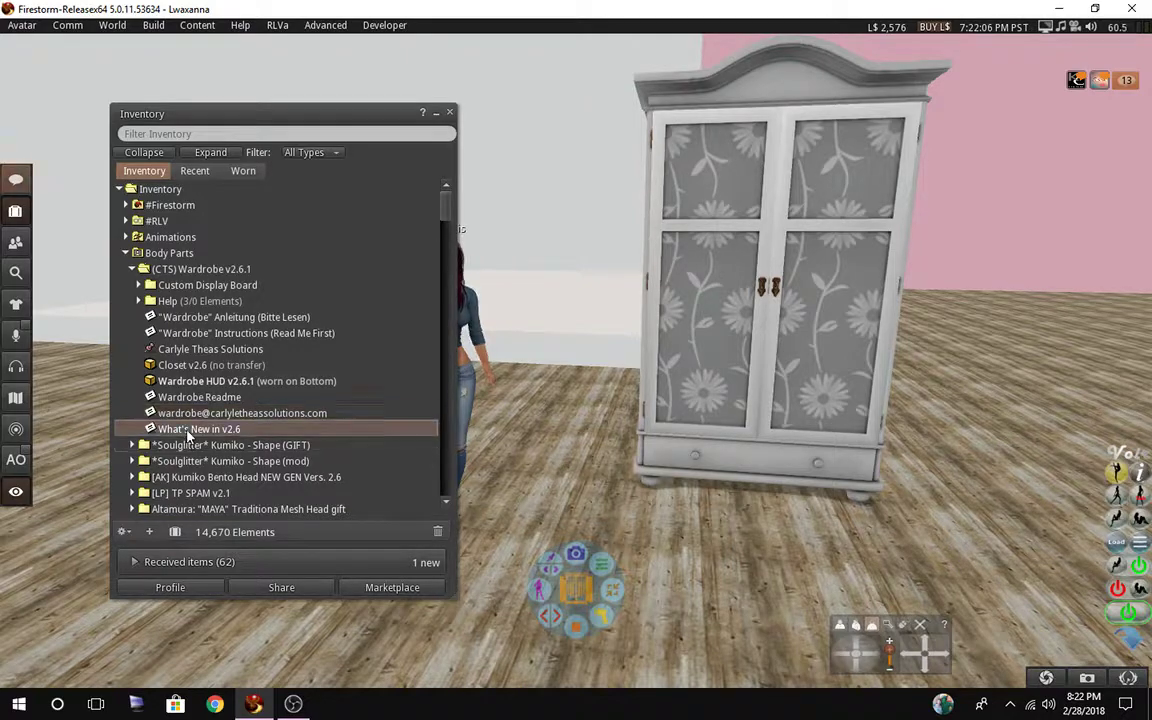
click(450, 114)
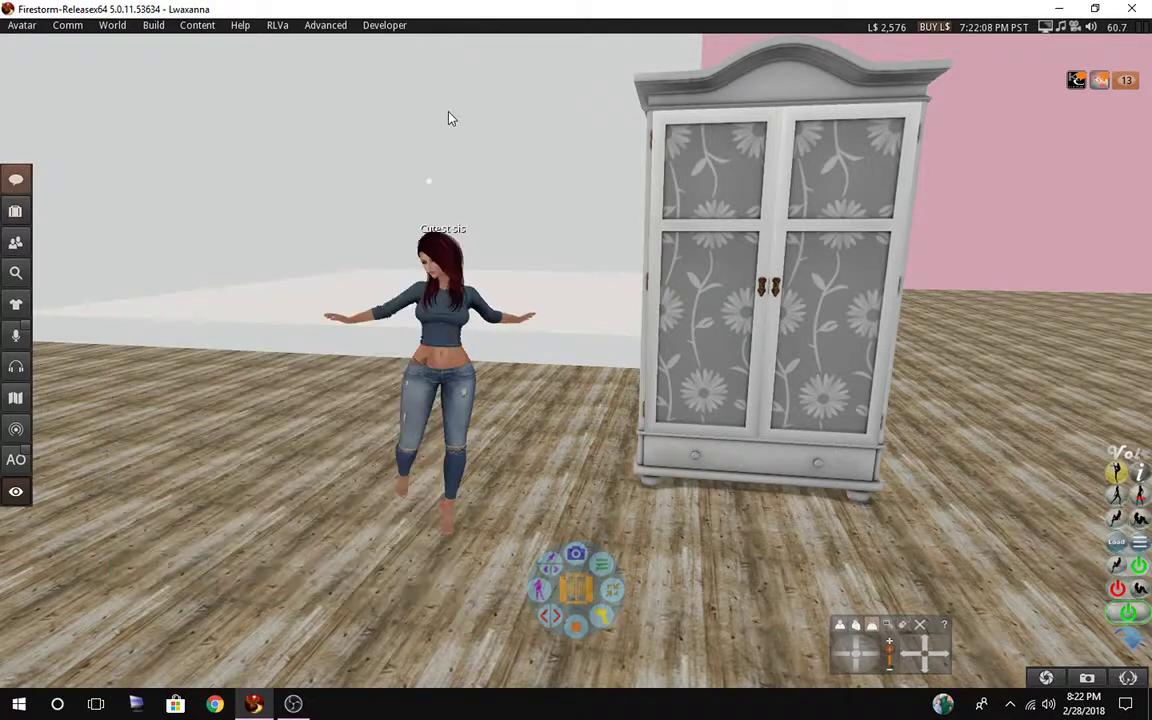
Try out the Large and Small HUD sizes in the Wardrobe HUD's setup.
click(601, 573)
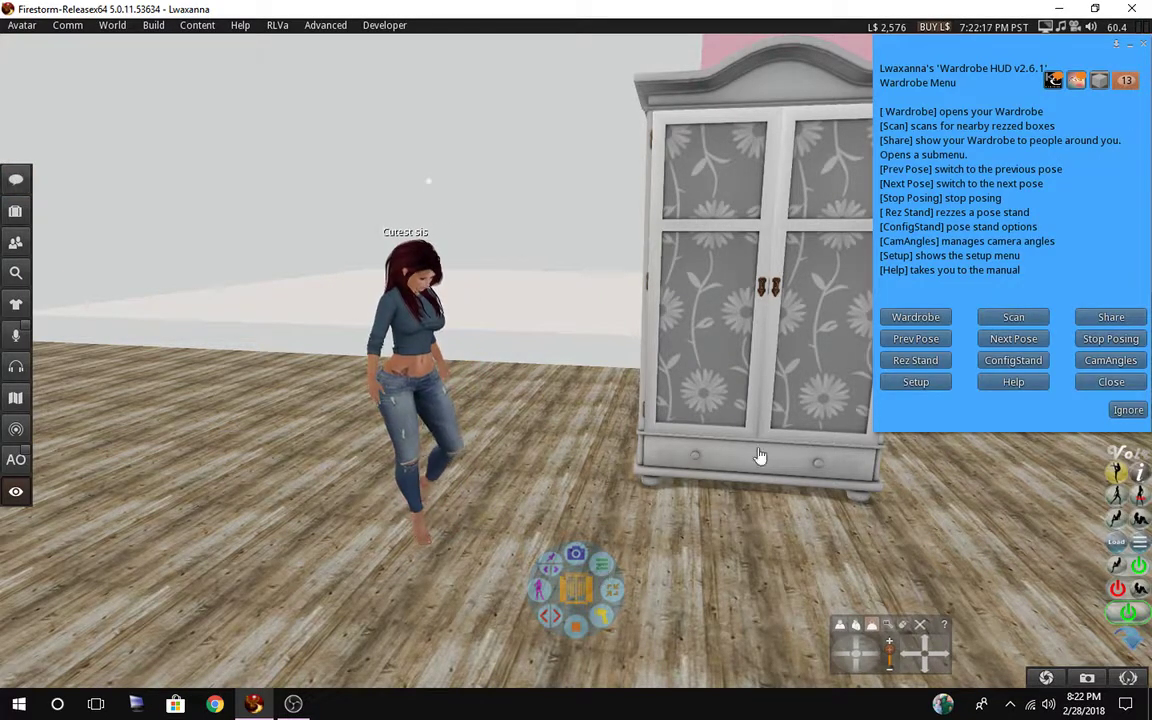
click(912, 385)
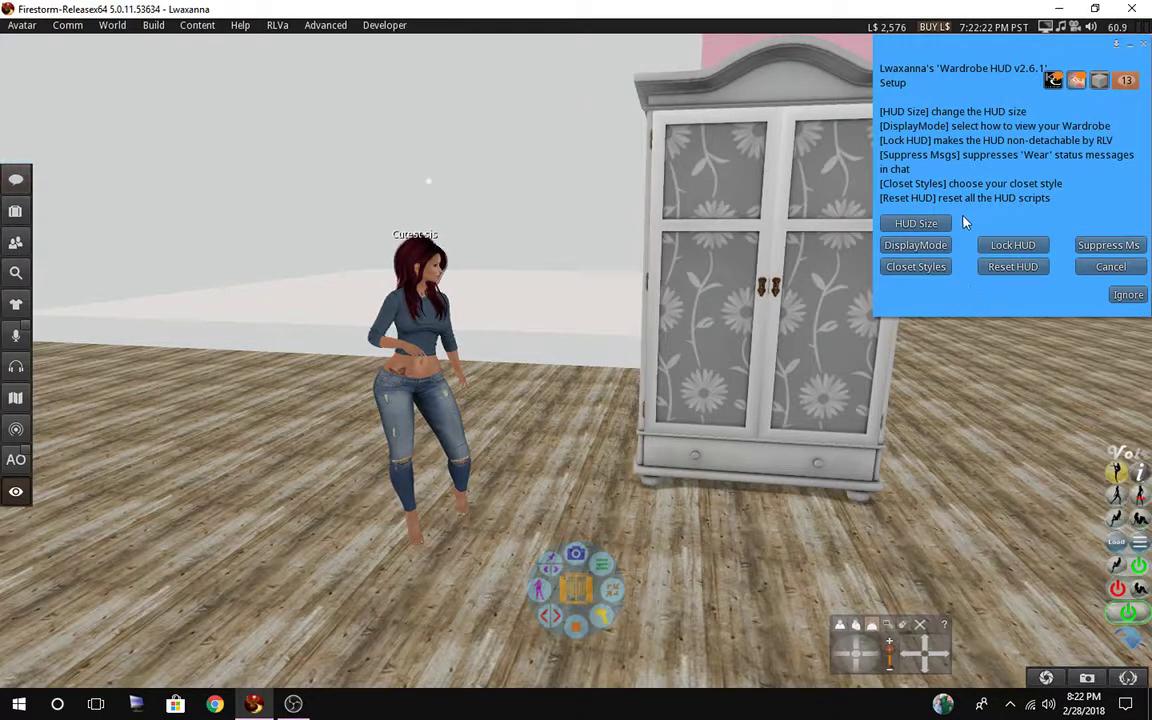
click(926, 224)
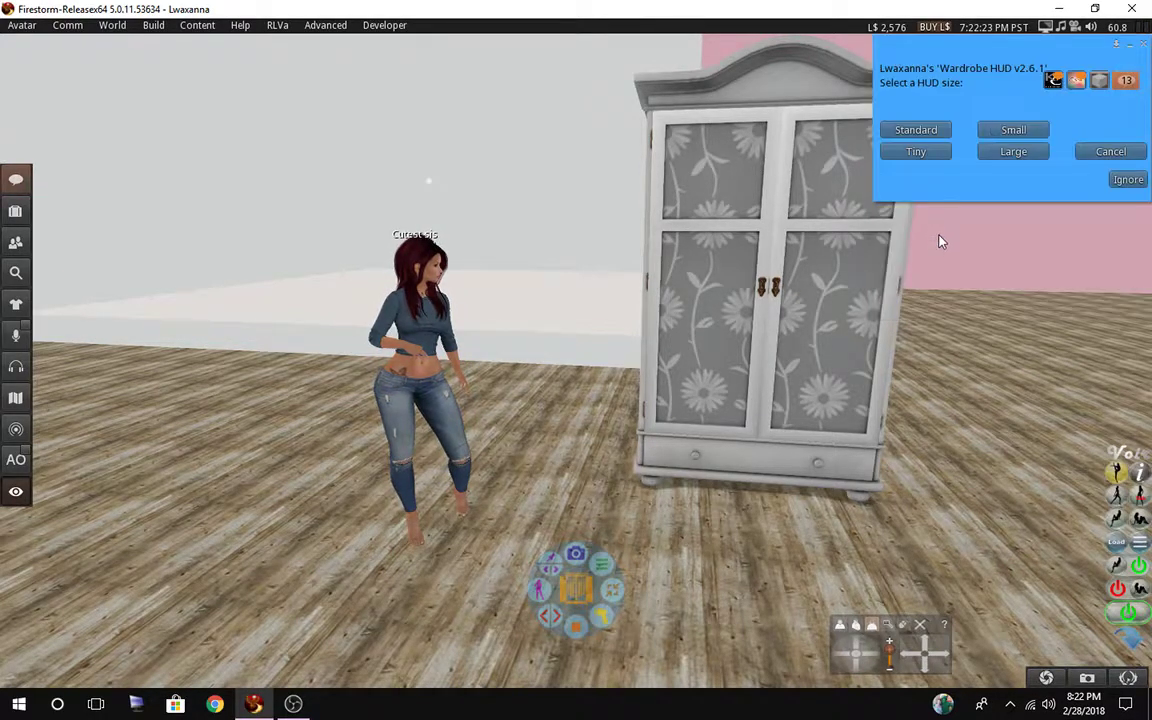
click(994, 152)
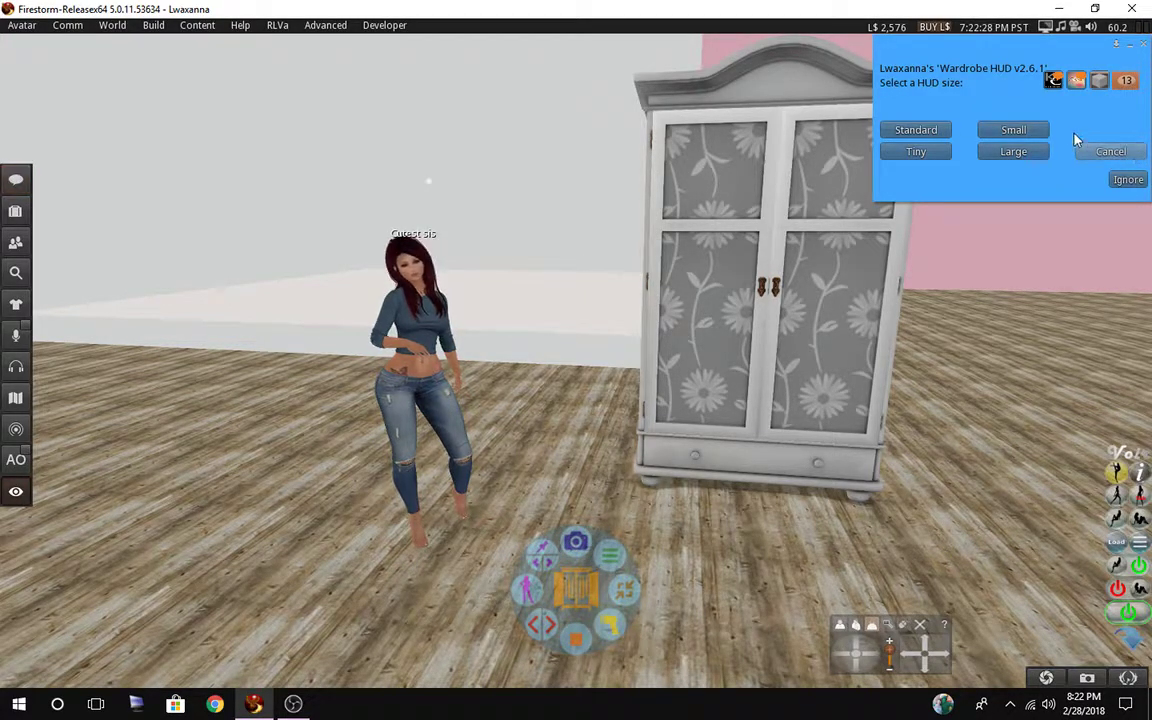
click(1036, 133)
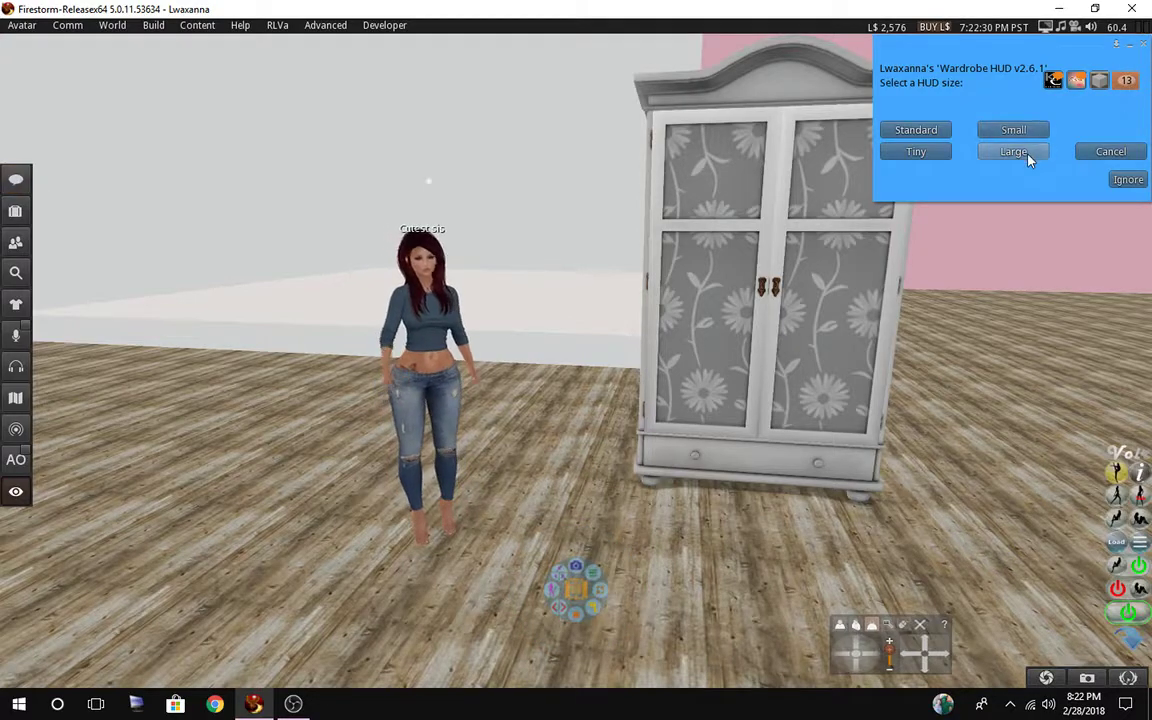
click(1030, 156)
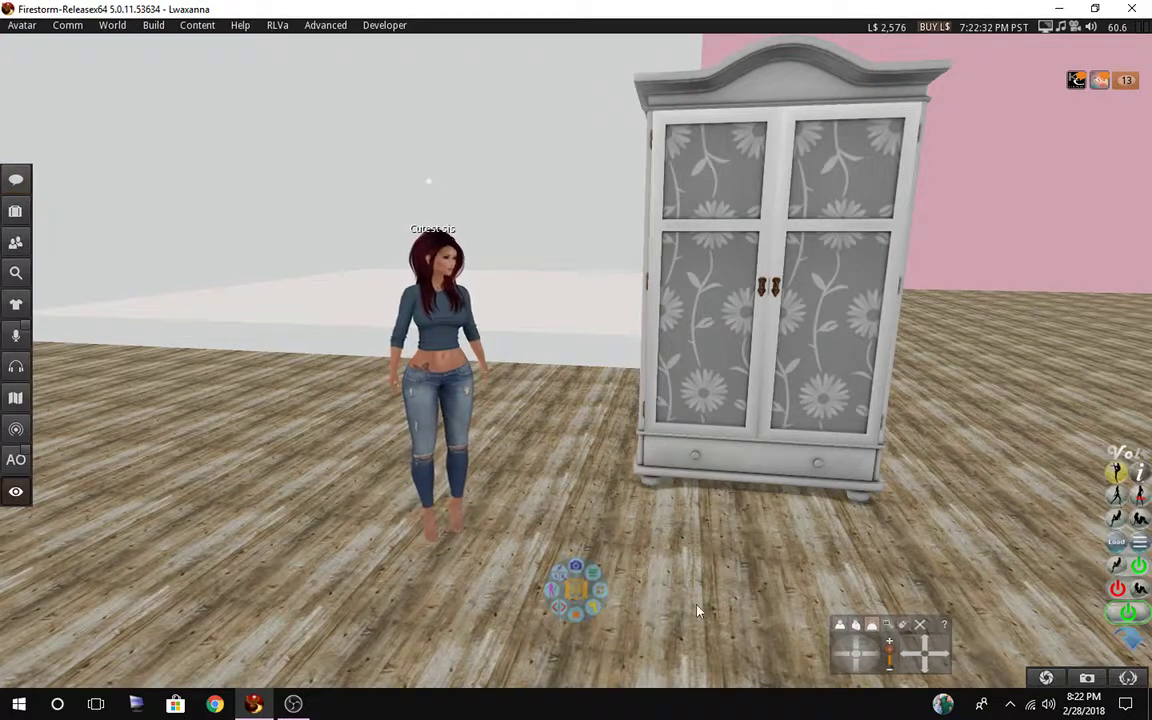
Set the Wardrobe HUD size to Large in its setup and dismiss the size dialog.
click(590, 585)
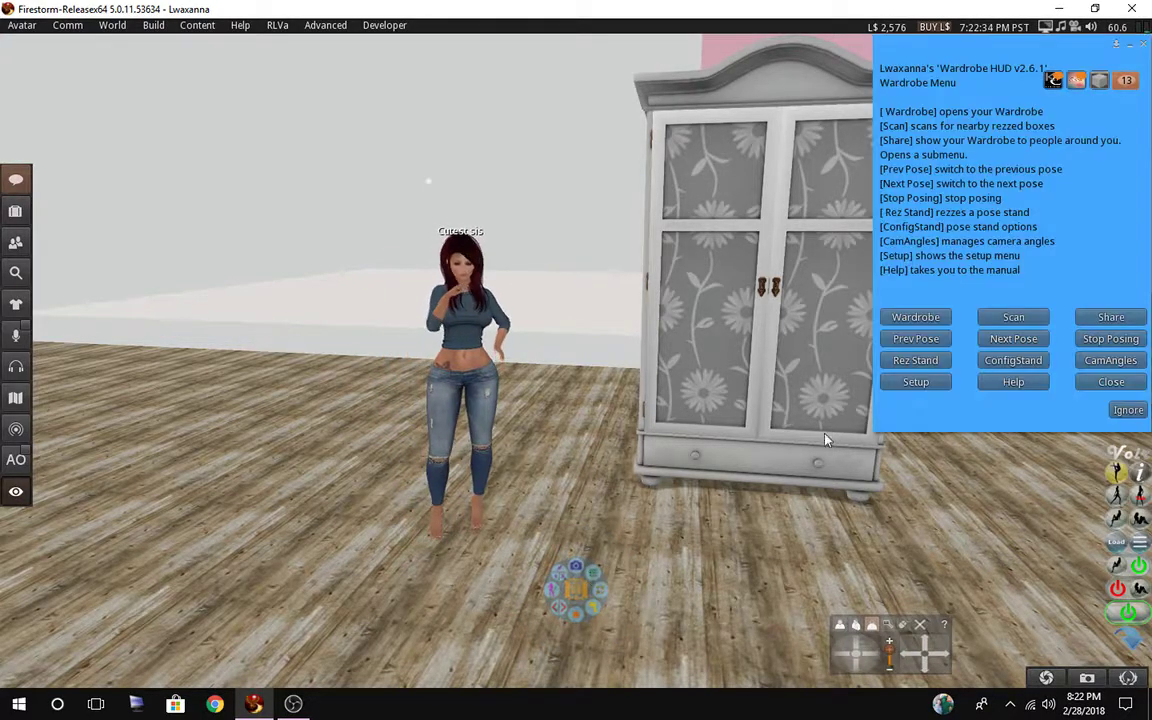
click(913, 390)
click(915, 226)
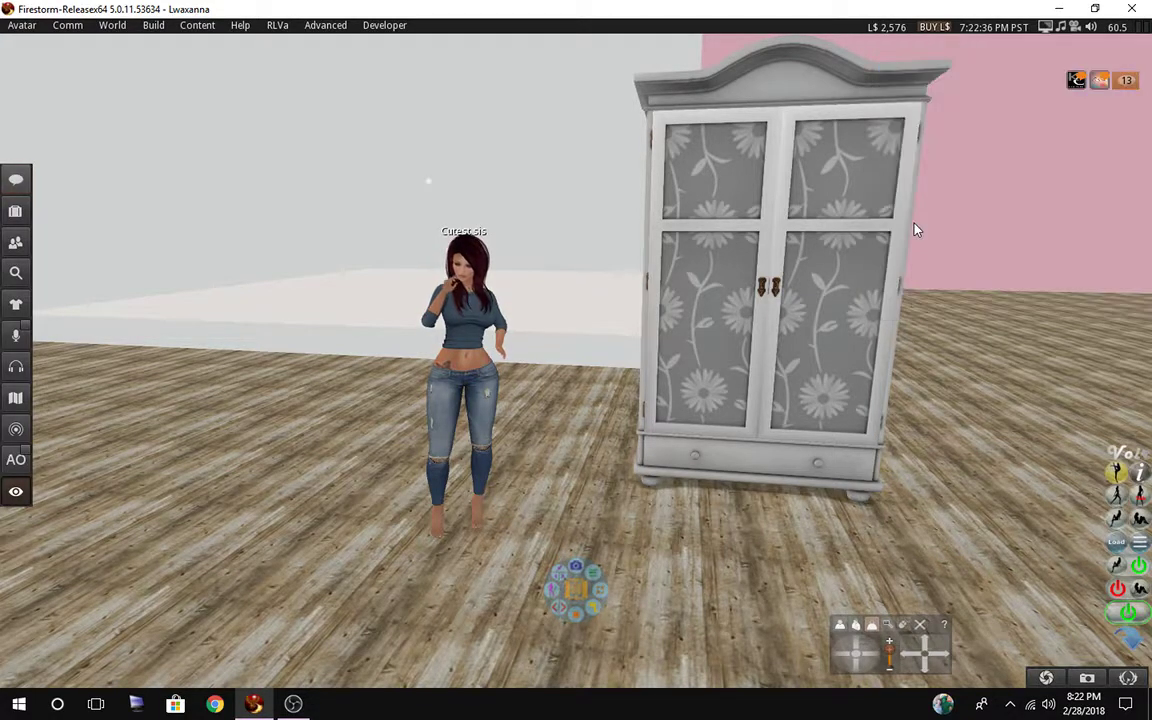
click(1014, 152)
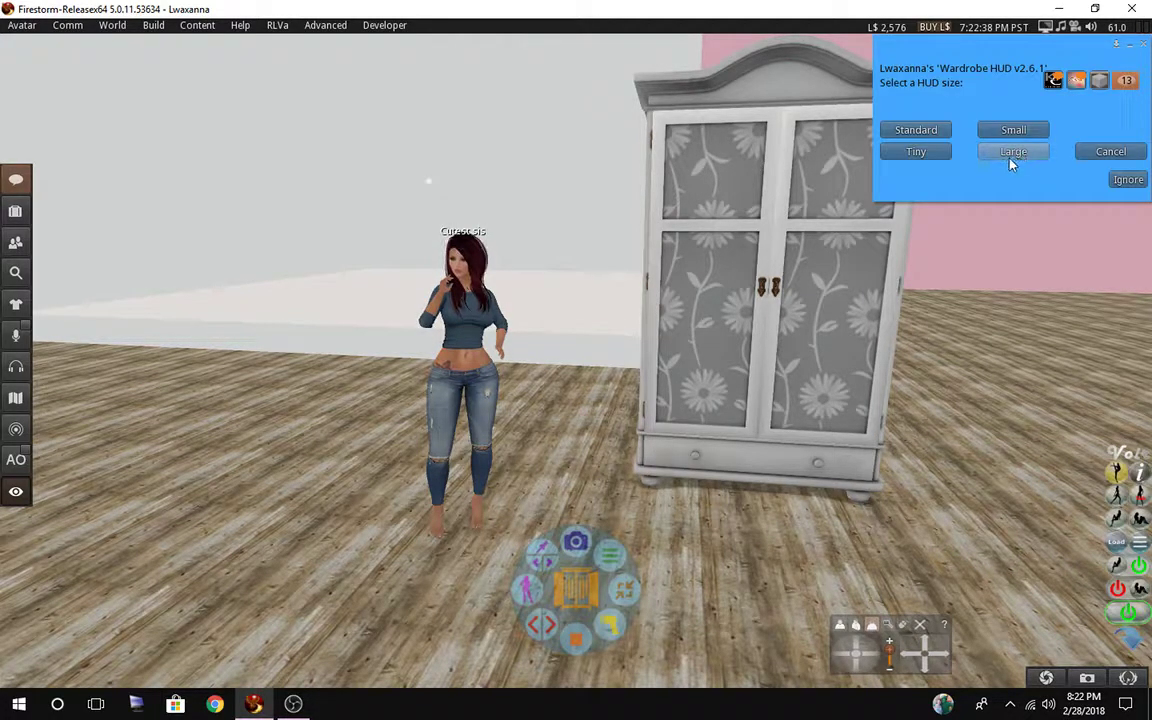
click(1097, 156)
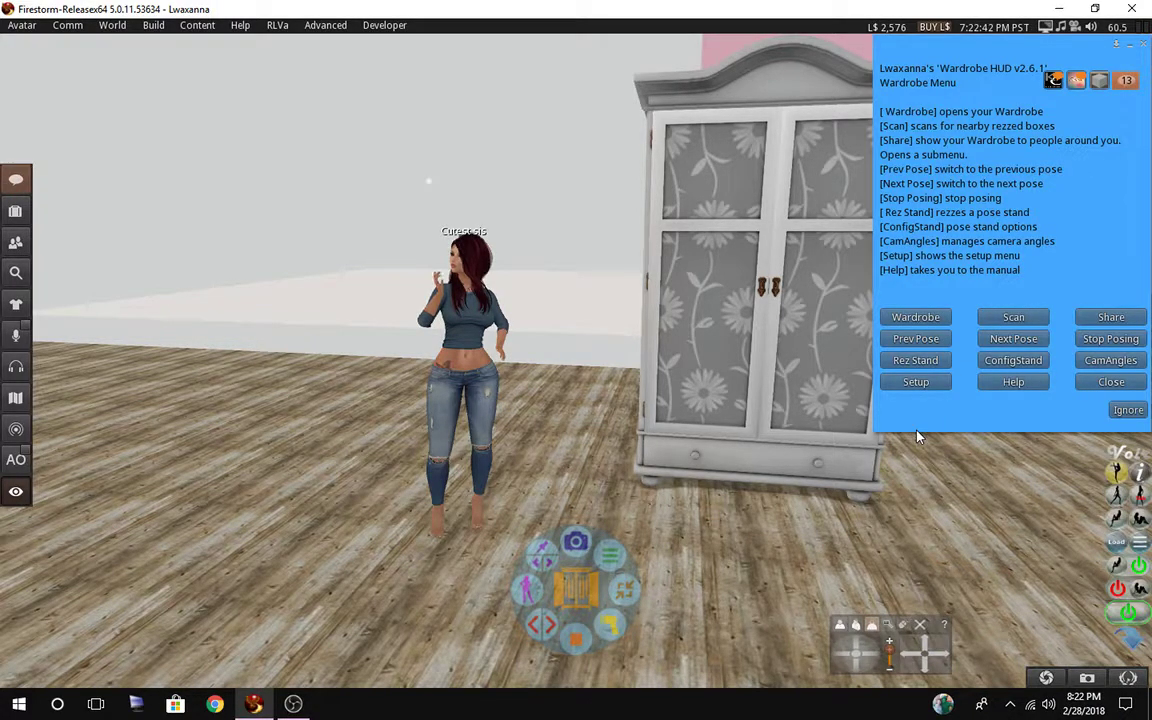
Load the personal Wardrobe web page from the HUD, log in with the prefilled credentials, and close the designer gifts window.
click(940, 318)
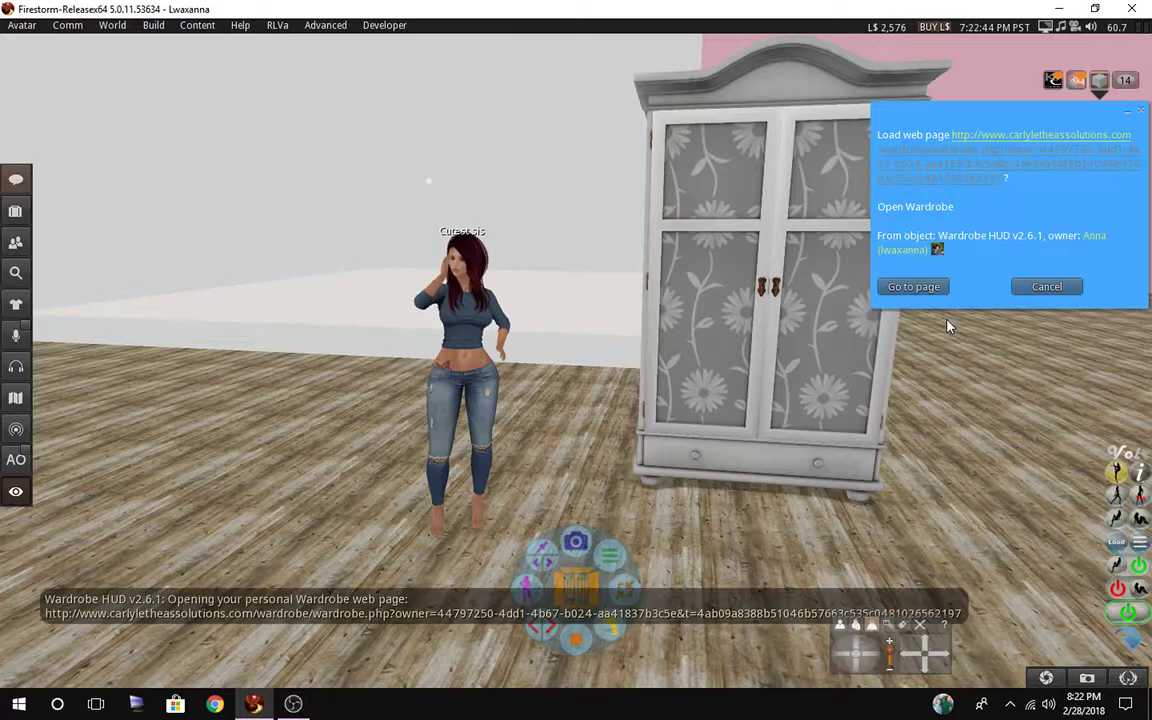
click(930, 288)
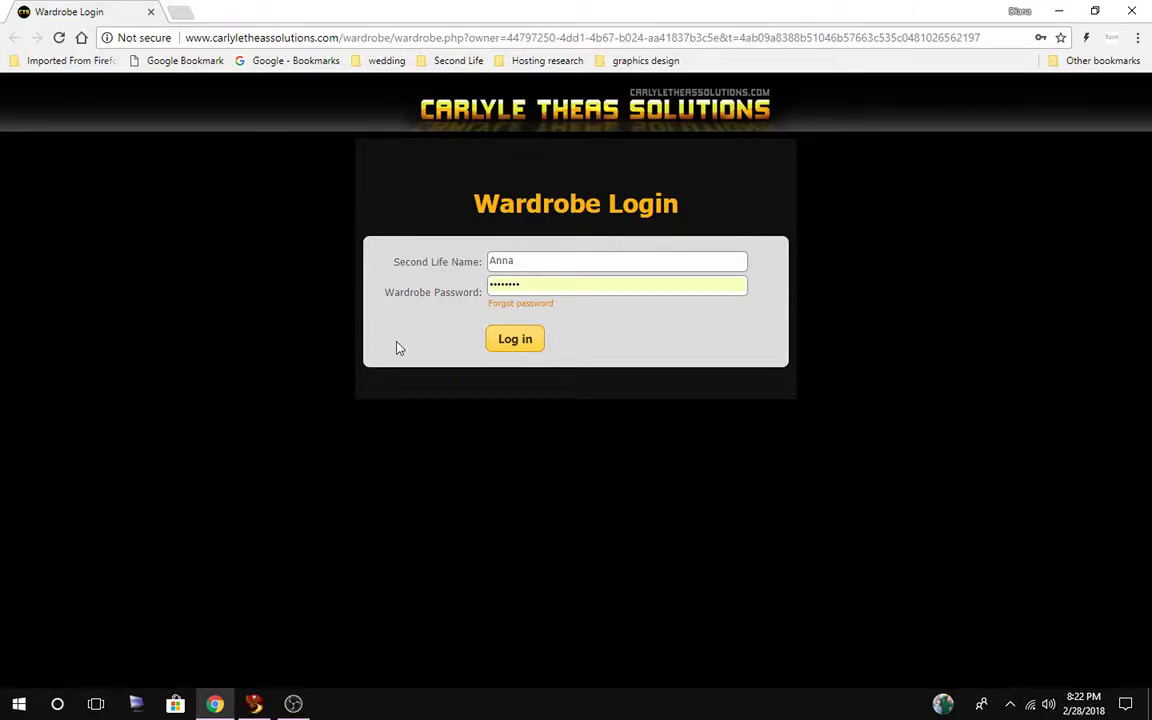
click(527, 345)
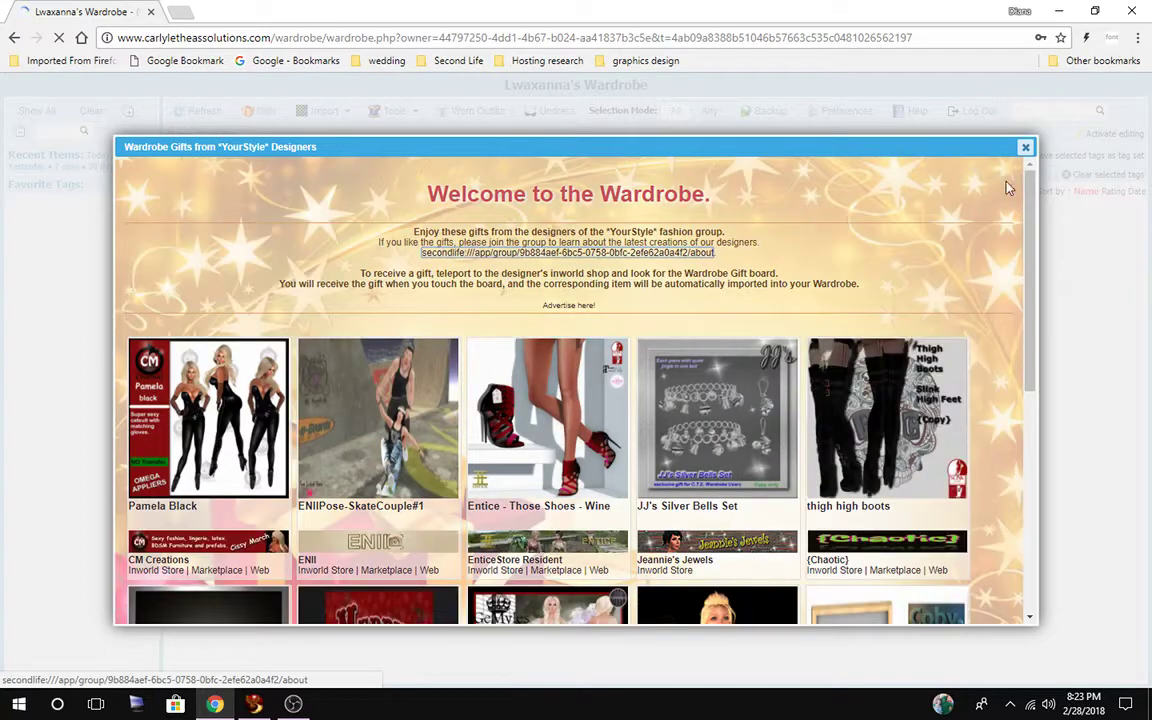
click(1025, 147)
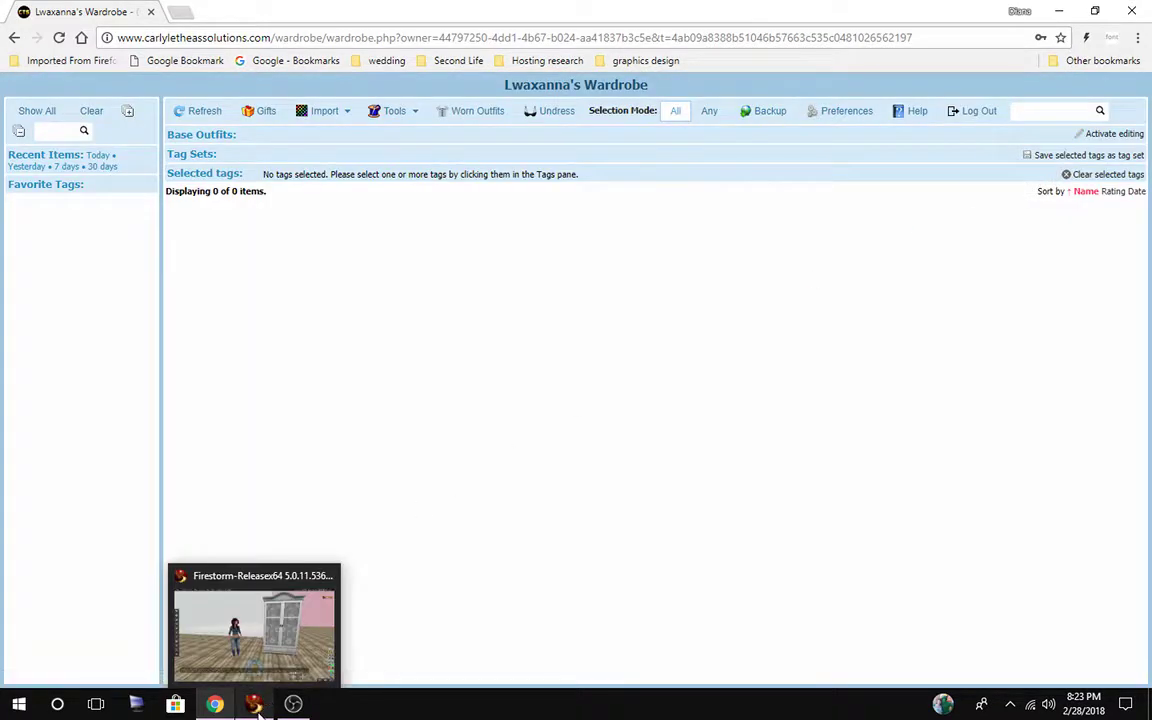
Switch back to Firestorm and bring up the Wardrobe HUD's main menu.
click(259, 711)
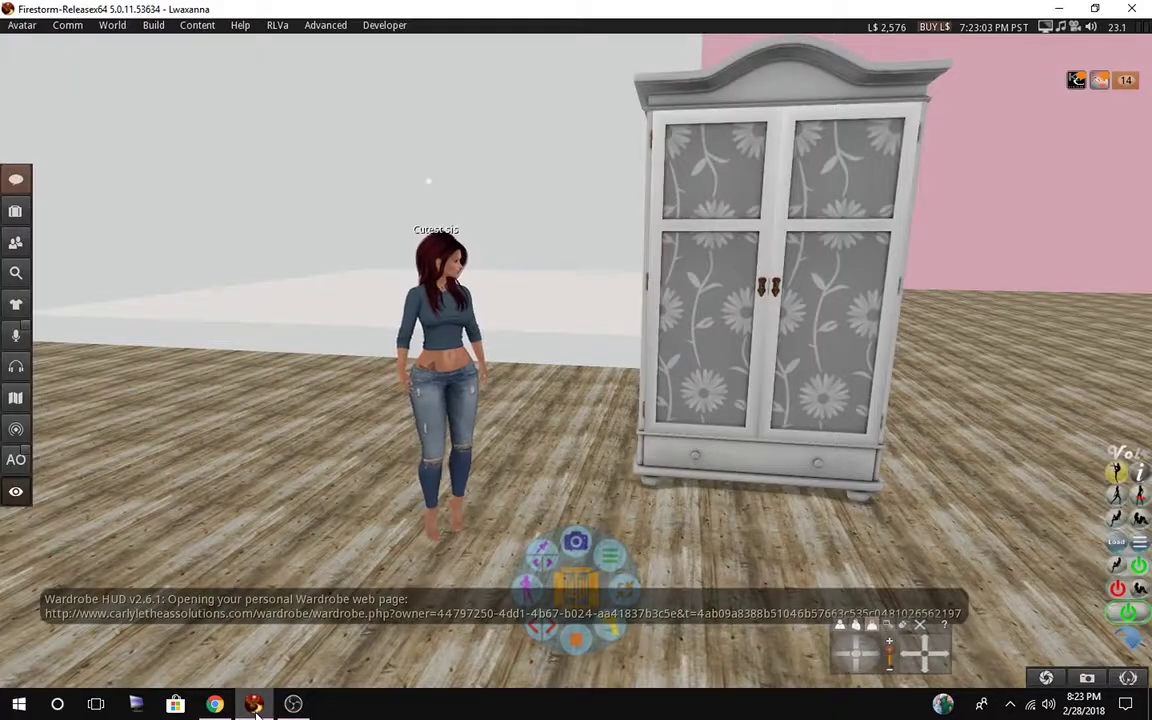
click(617, 559)
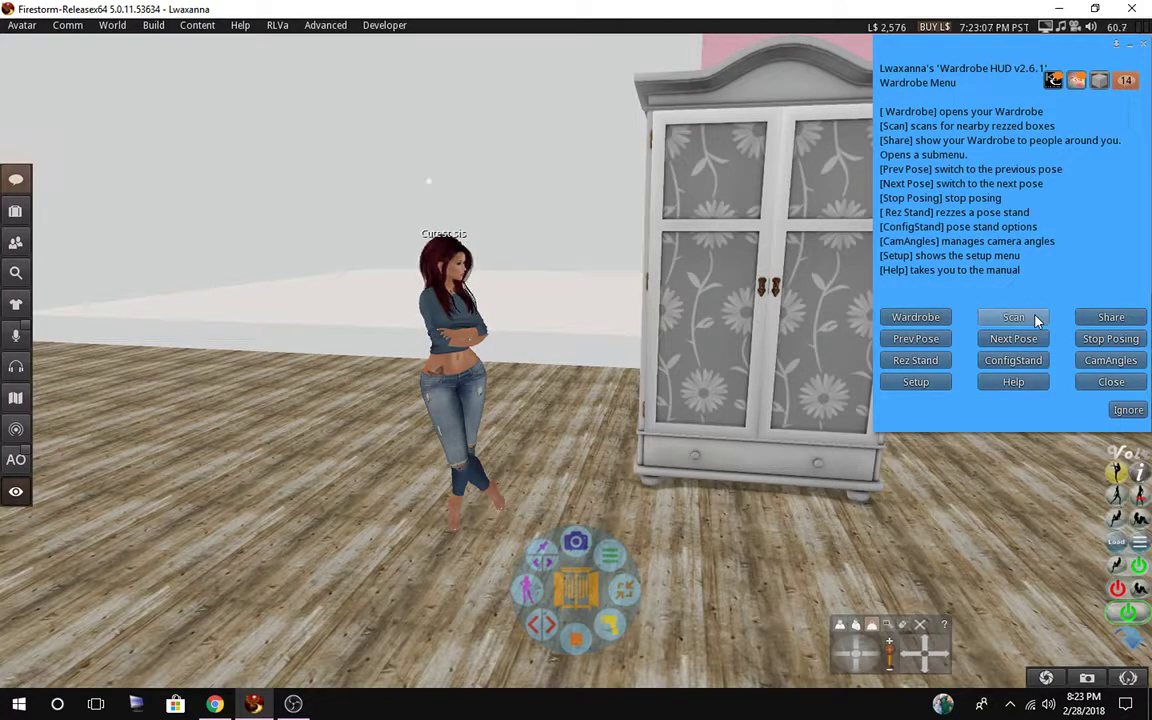
Rez the TRUTH VIP February - Carla box from the inventory's Objects folder in front of the closet, and close the script warning window.
click(15, 210)
click(125, 254)
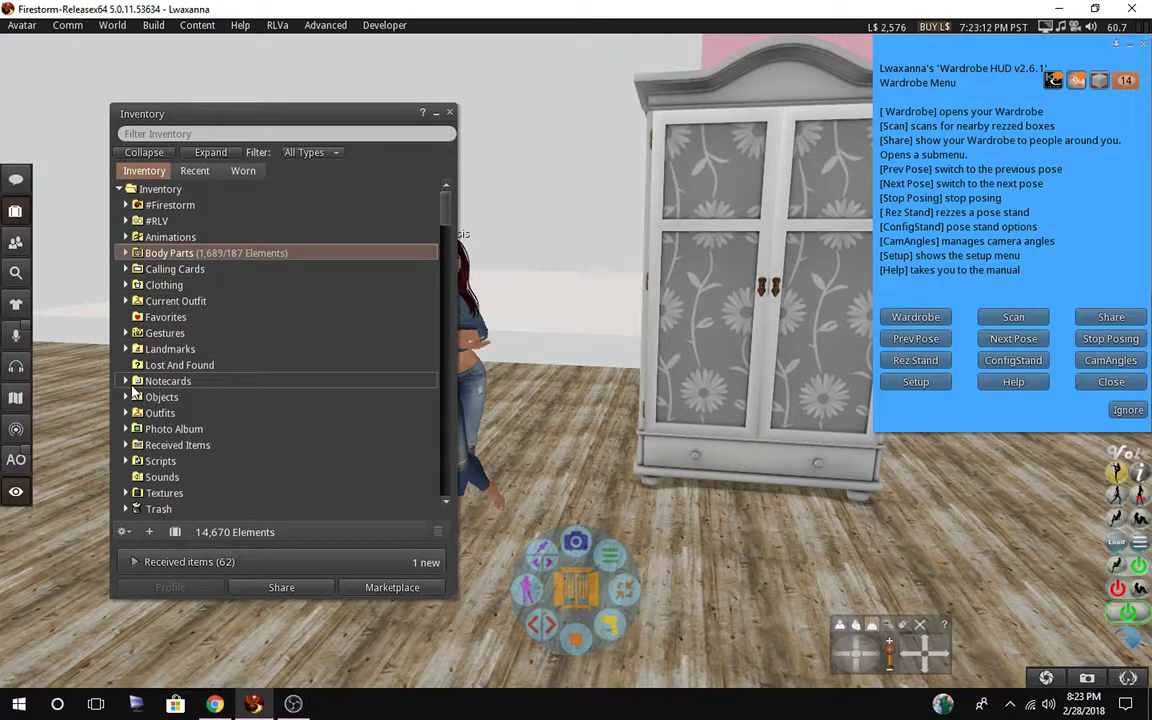
click(127, 397)
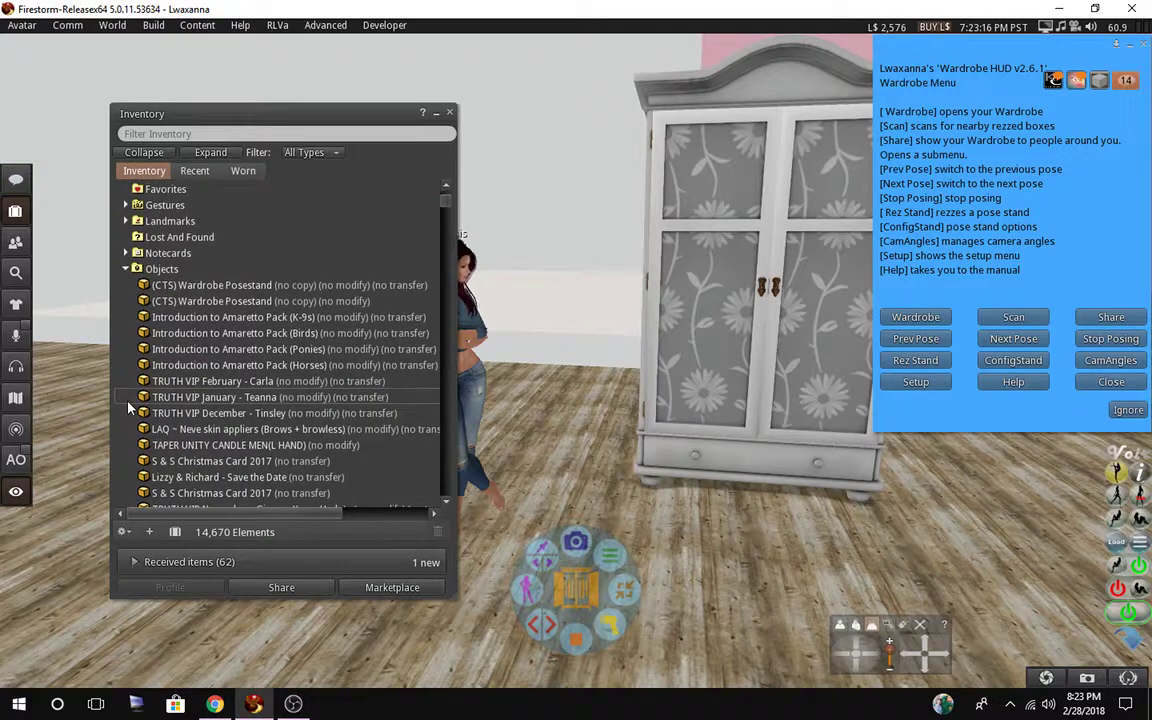
click(155, 383)
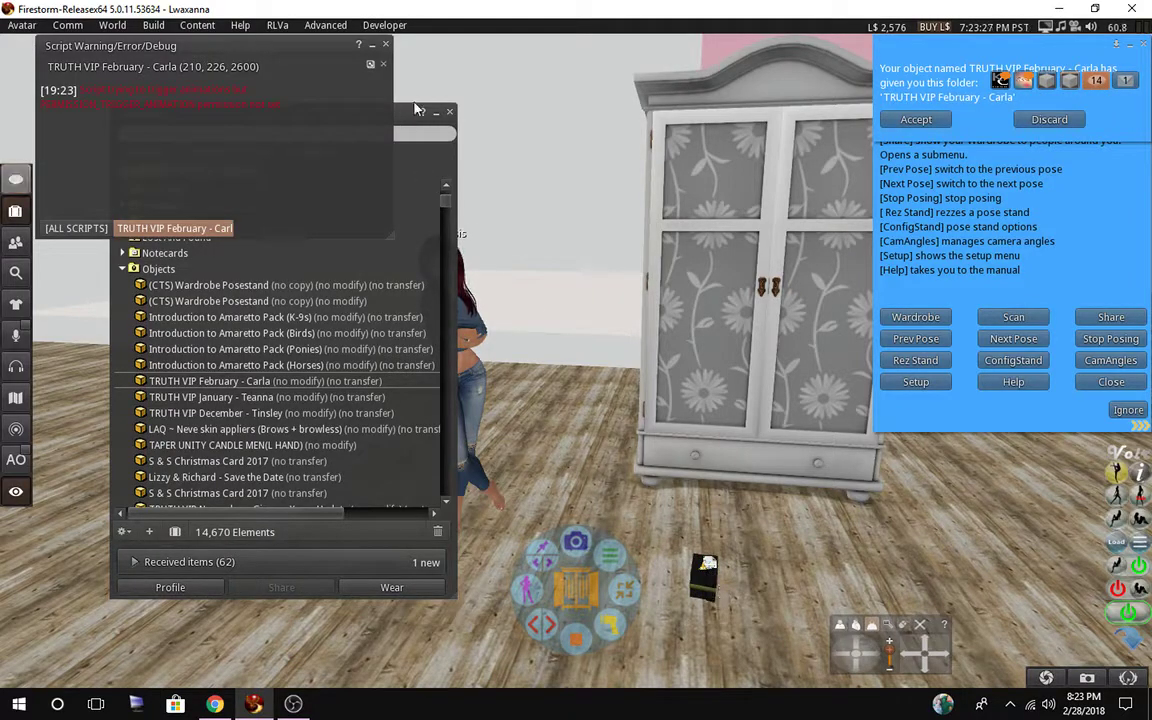
click(388, 46)
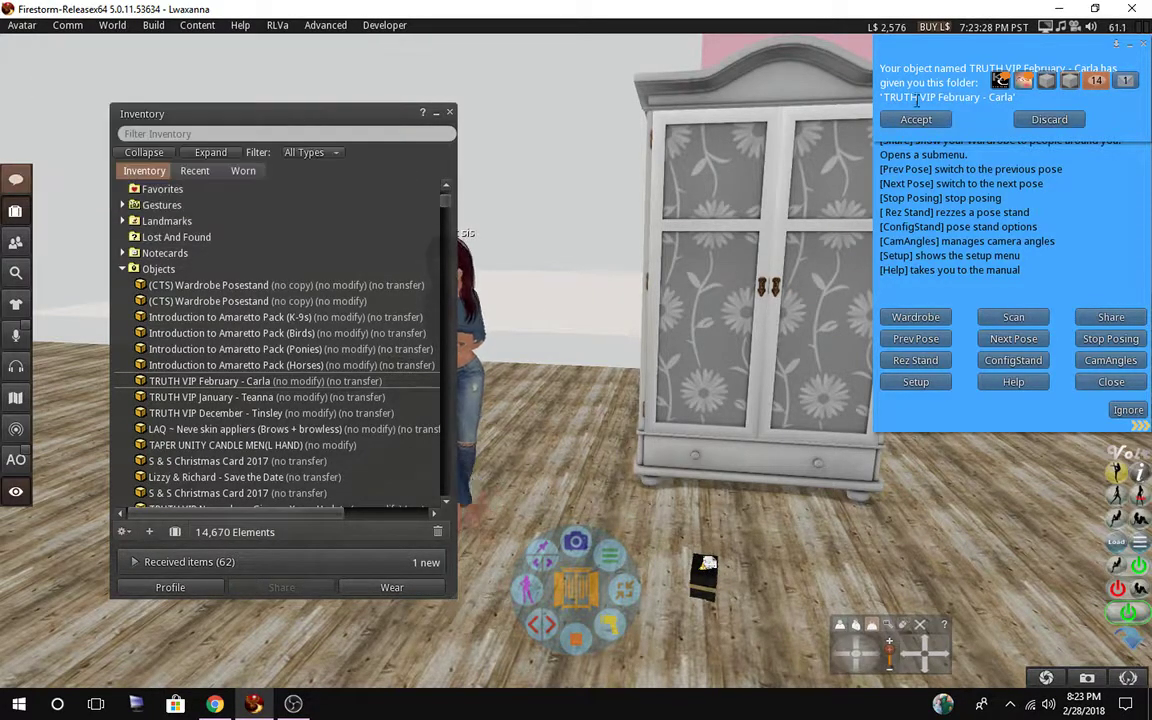
Discard the folder offered by the box, scan for nearby boxes, and add TRUTH VIP February - Carla to the Wardrobe.
click(1047, 119)
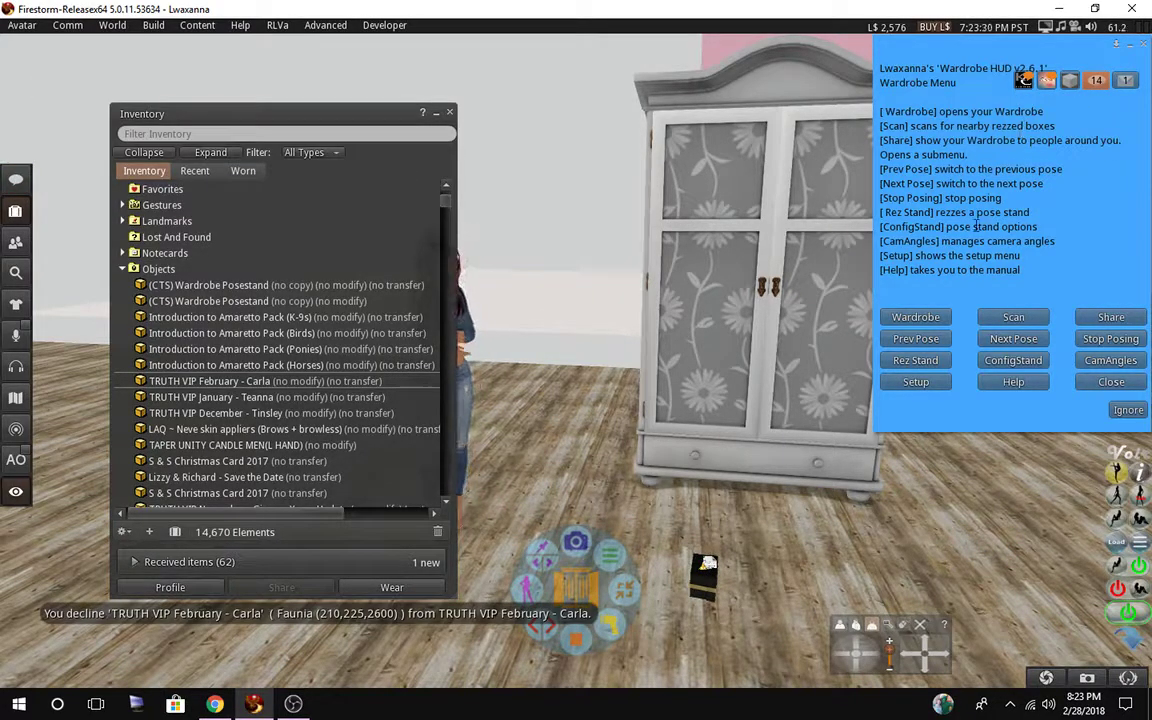
click(997, 320)
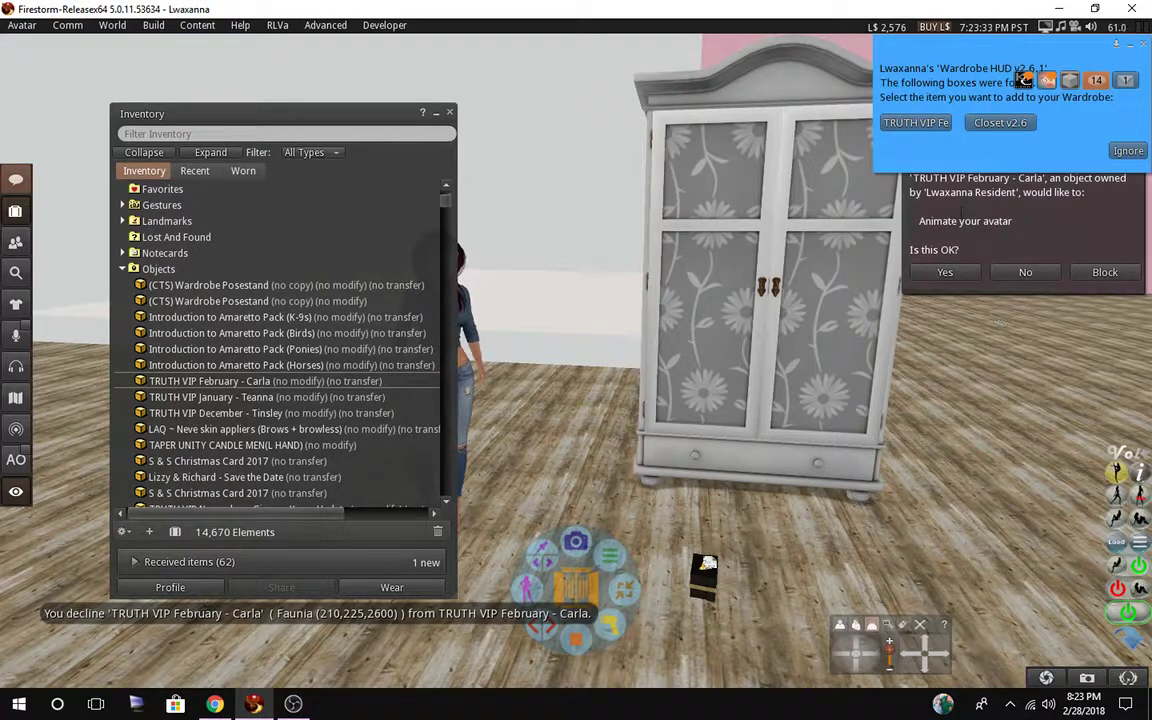
click(910, 123)
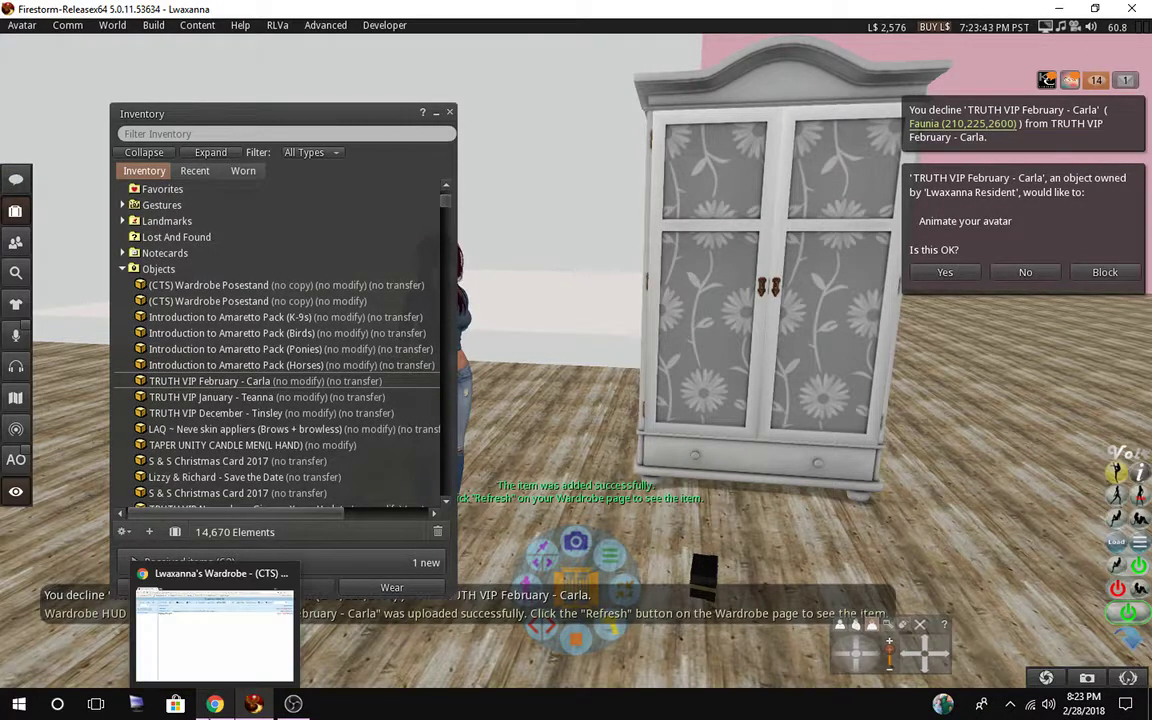
Switch to Chrome to refresh the Wardrobe web page with the added item, and return to Firestorm.
click(214, 704)
click(195, 111)
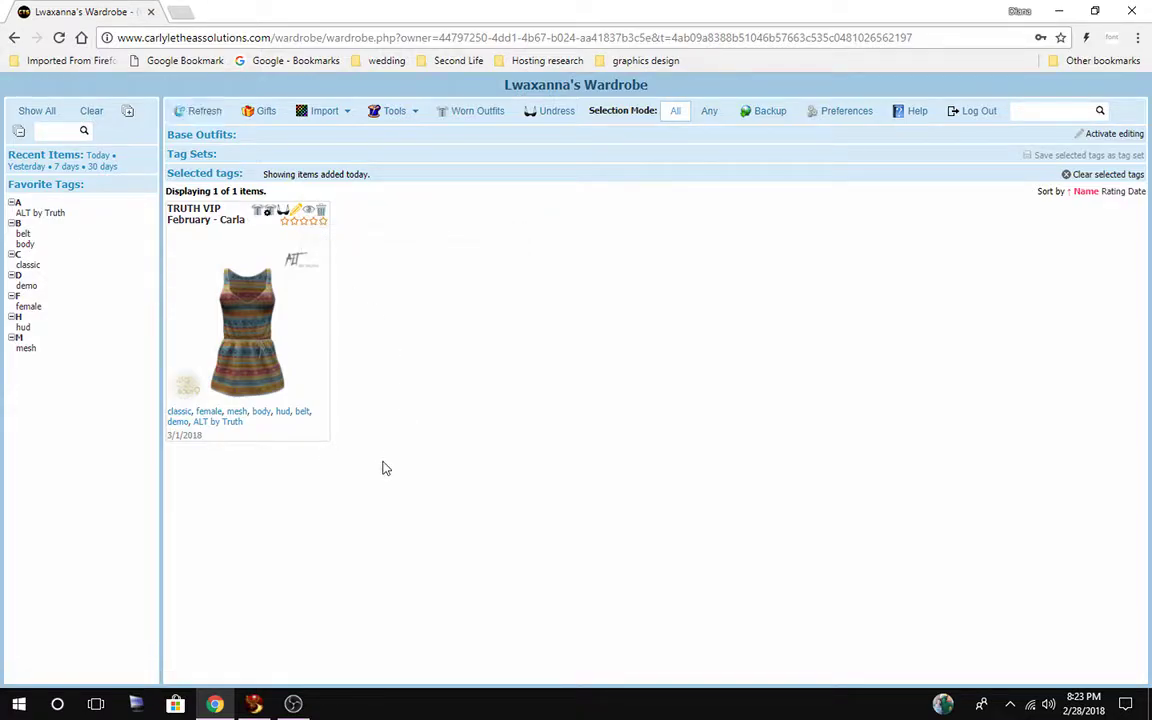
click(254, 705)
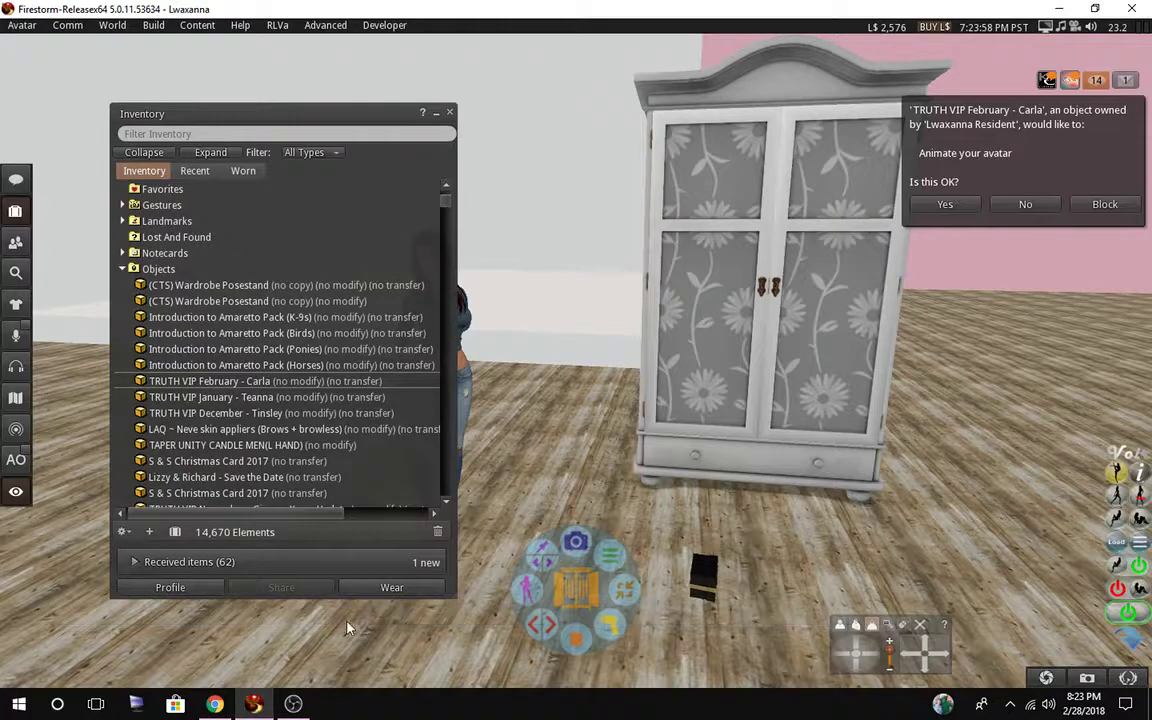
Refuse the box's request to animate the avatar and copy the contents of the rezzed box to the inventory.
click(1030, 206)
right_click(715, 588)
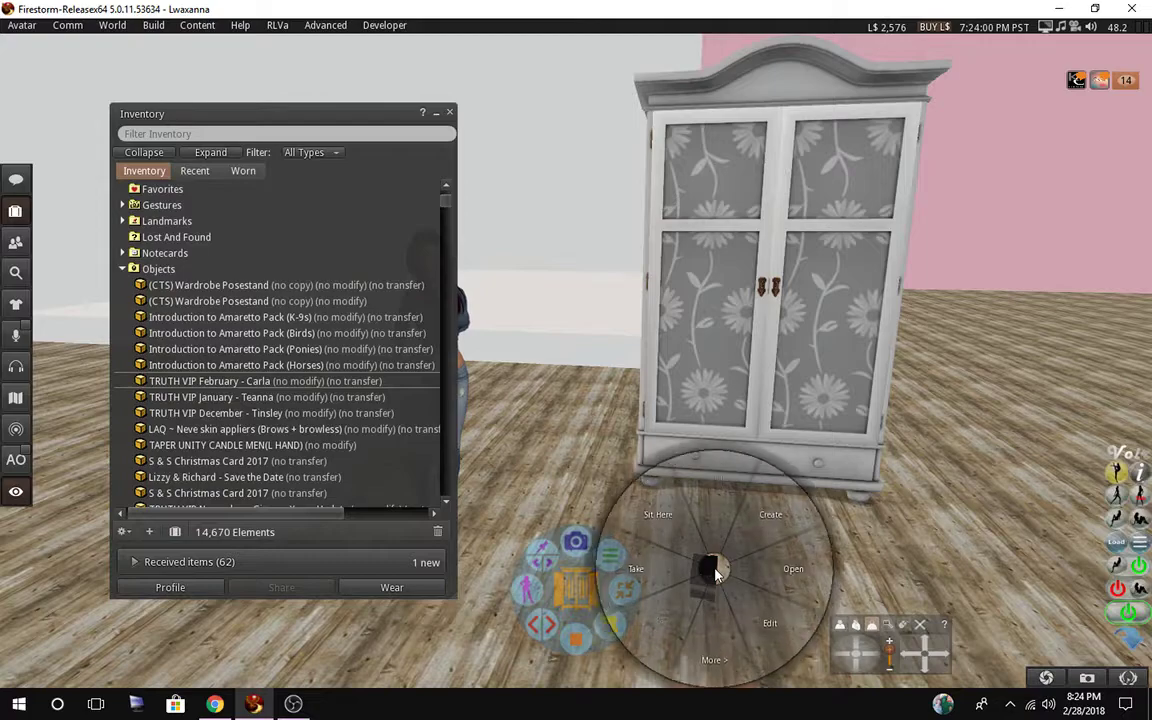
click(682, 509)
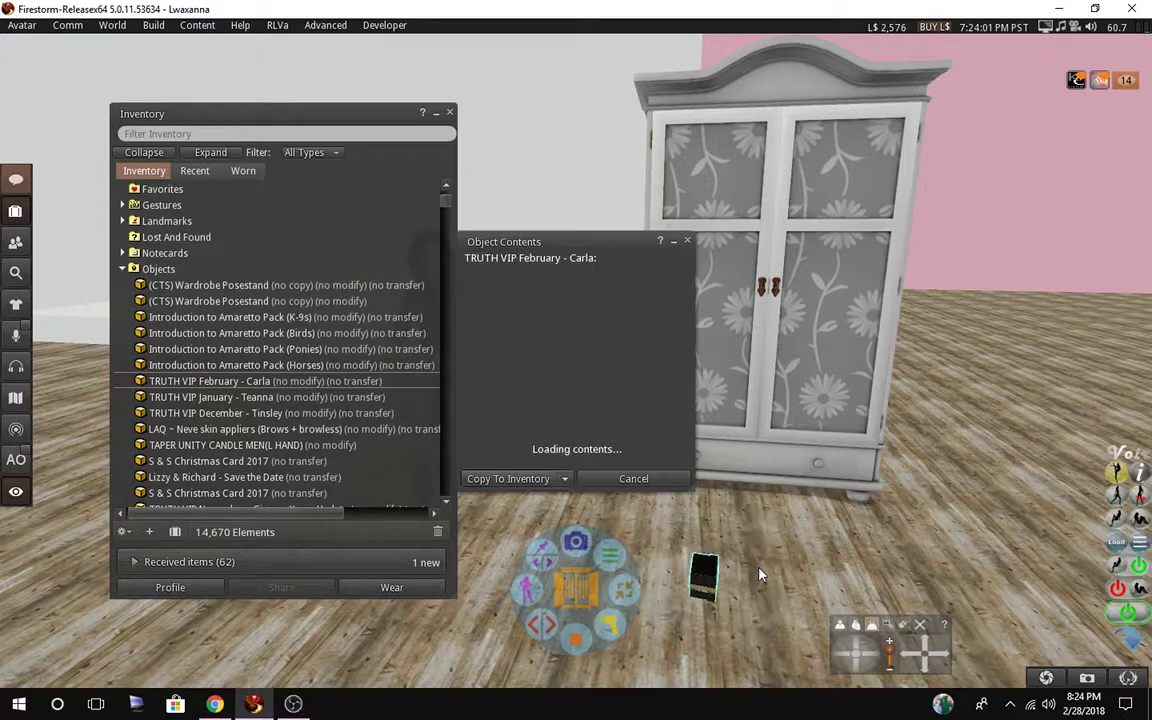
click(476, 479)
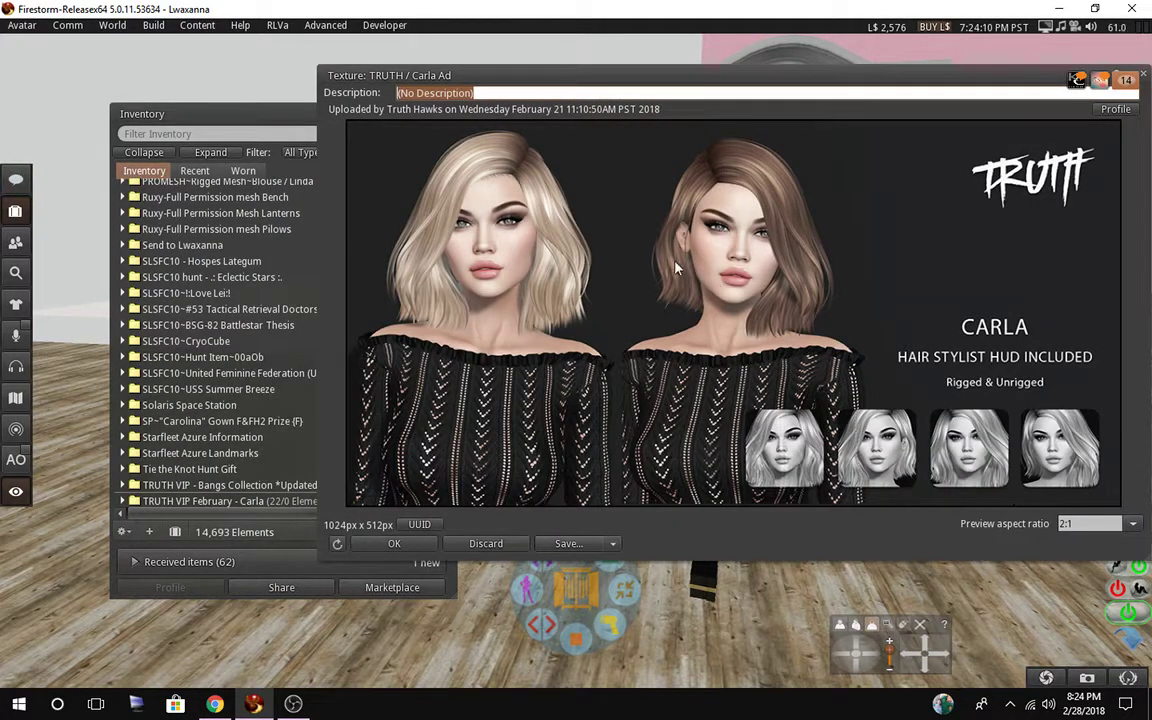
Close the Carla Ad texture, the "Hair not loading?" notecard and the IOS Hold Pose 4 R animation windows.
click(390, 543)
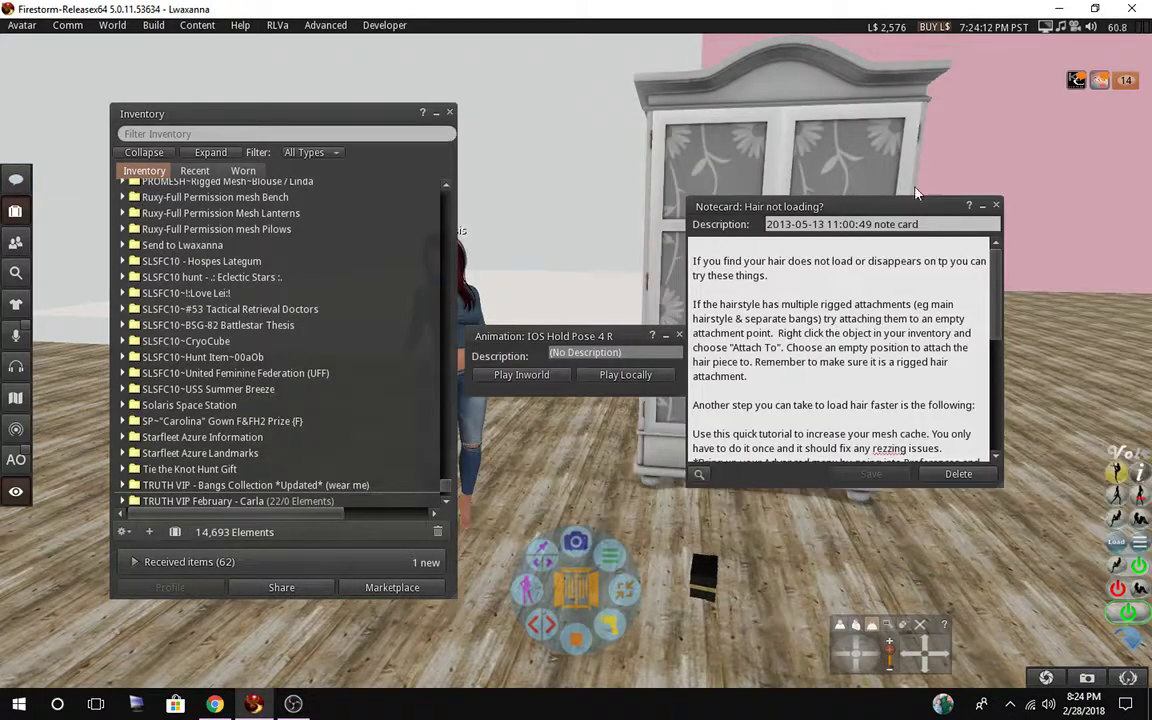
click(996, 207)
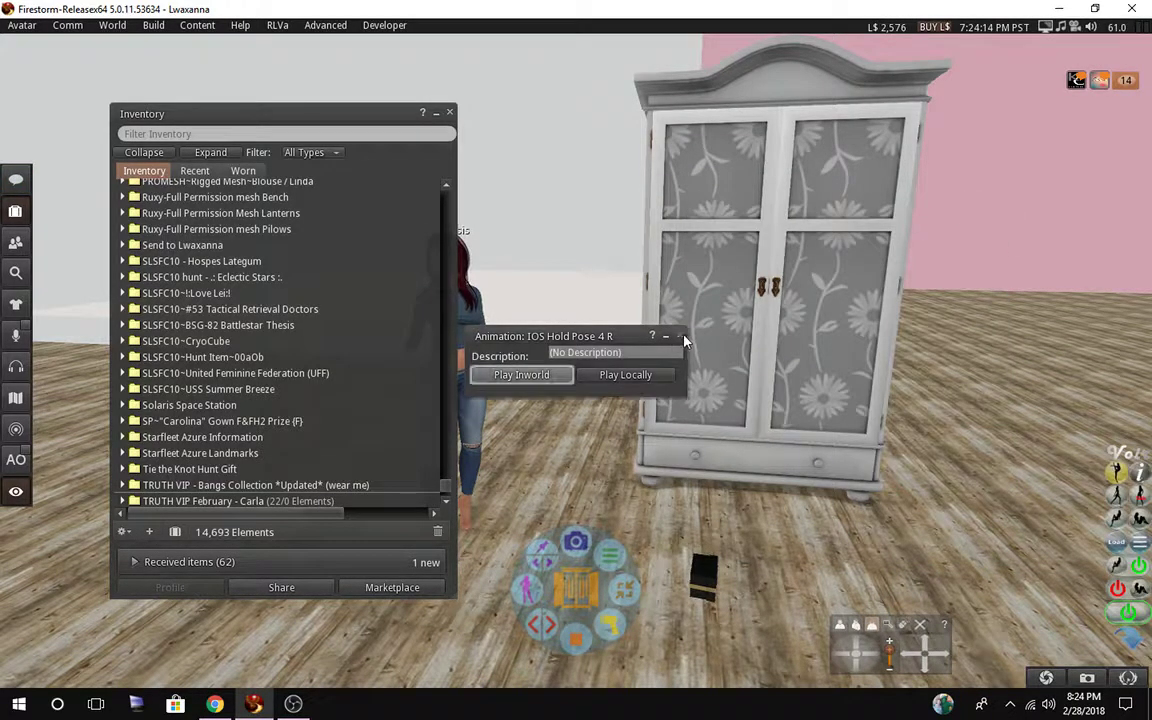
click(679, 335)
Take the rezzed Carla box back into the inventory and close the inventory window.
right_click(703, 578)
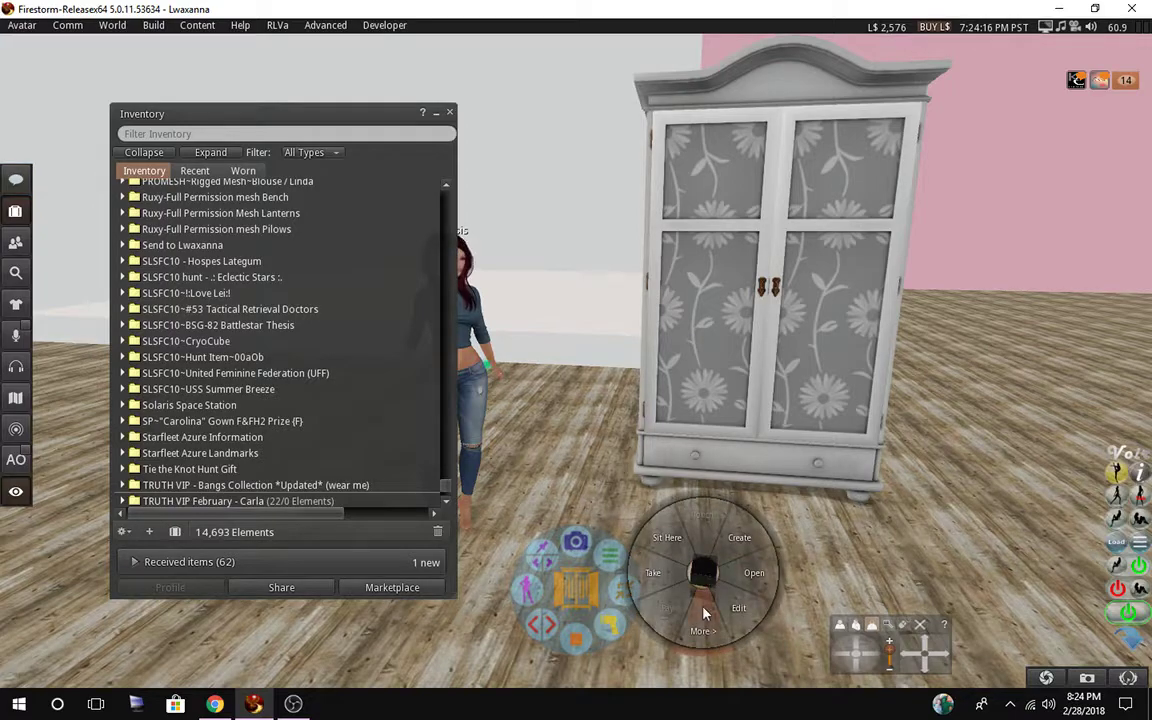
click(752, 590)
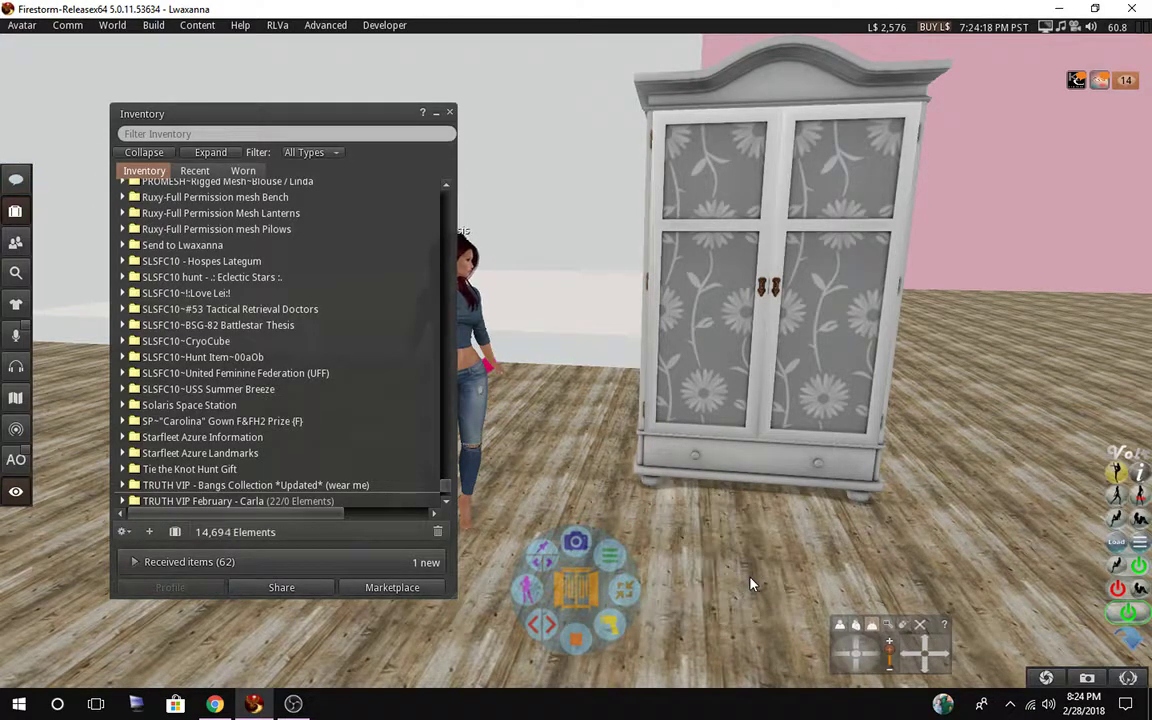
click(450, 113)
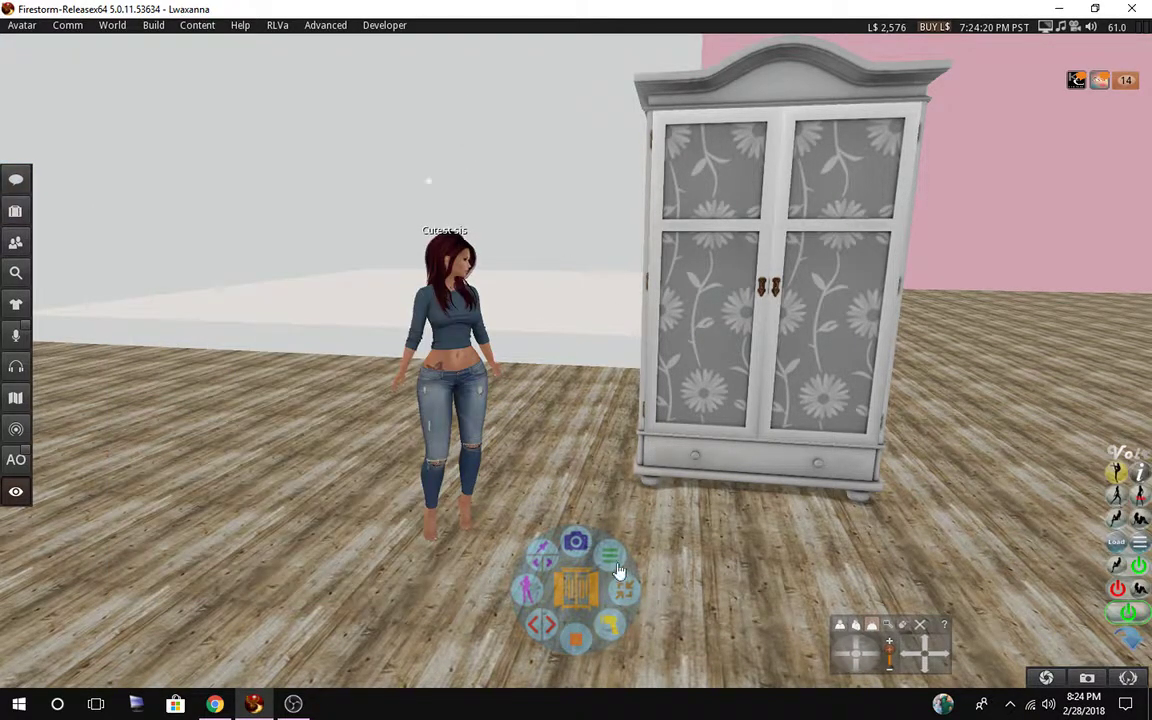
Review the Wardrobe HUD's Share options for showing the Wardrobe to others, and cancel without sharing.
click(575, 588)
click(1106, 318)
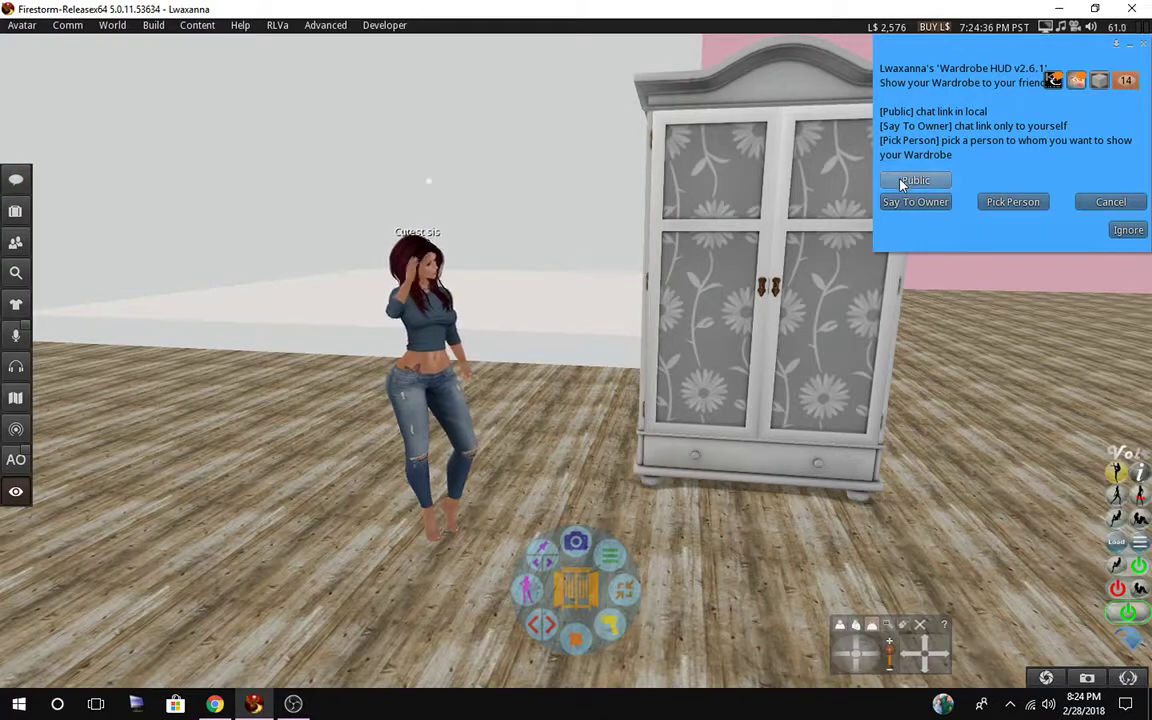
click(1108, 202)
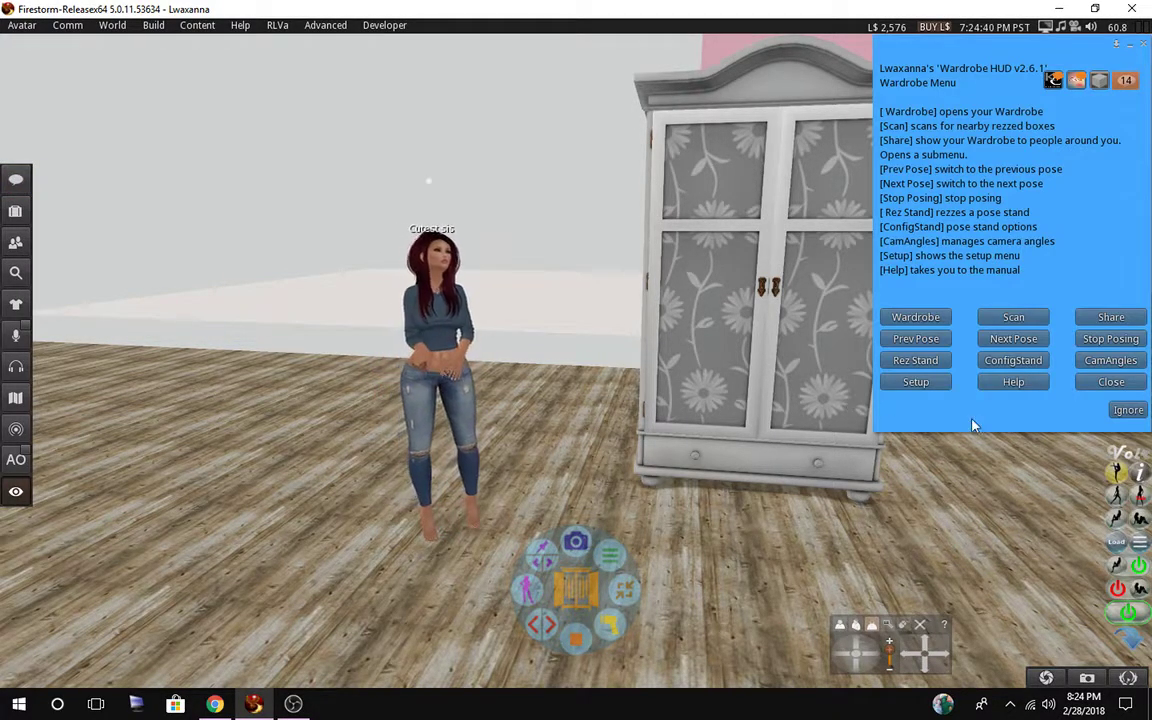
Try the HUD's previous and next poses on the avatar without adjusting the lighting, and stop posing.
click(946, 341)
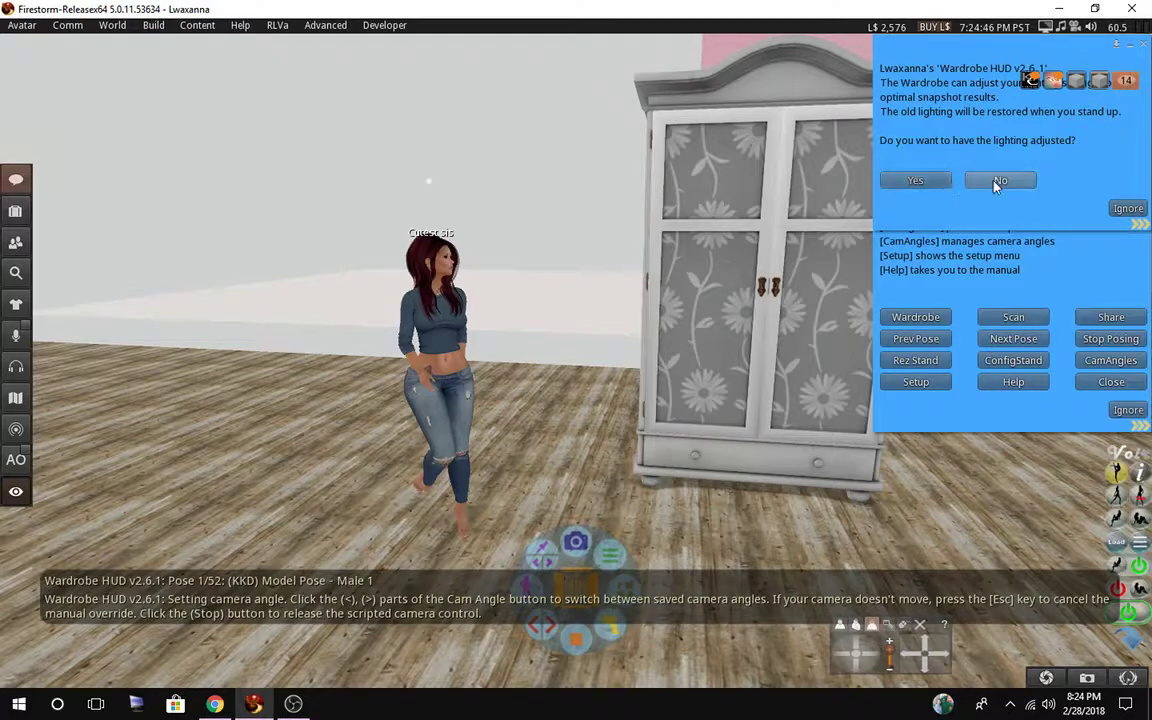
click(997, 178)
click(1004, 340)
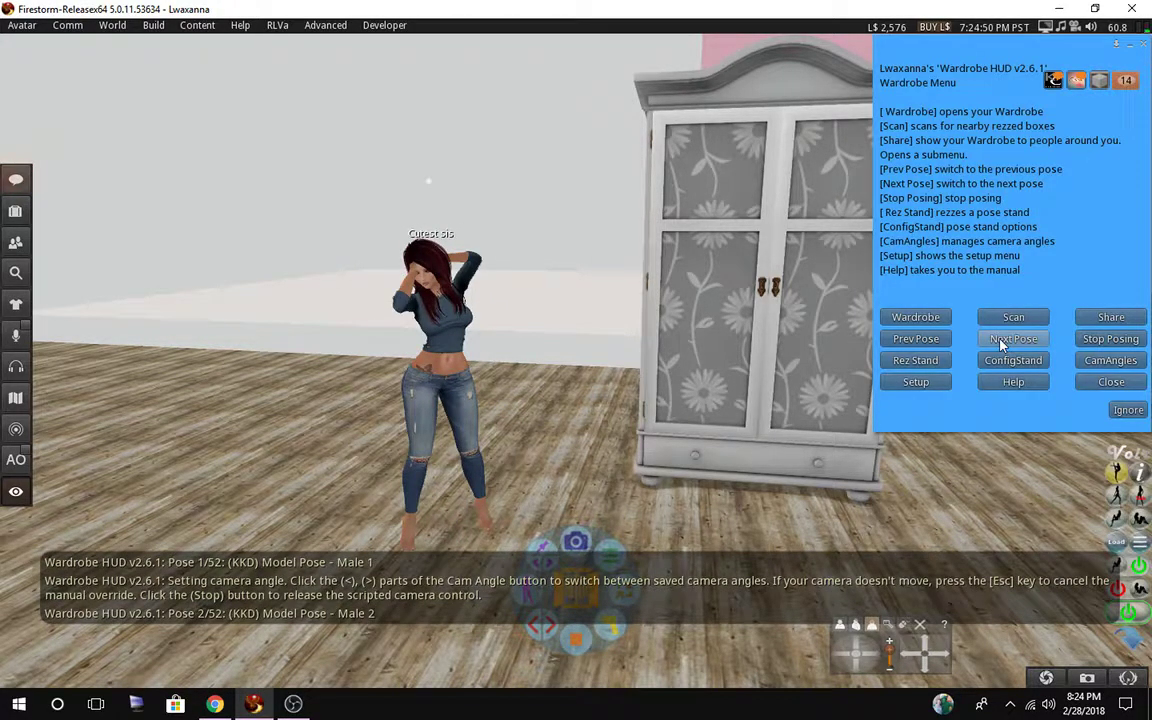
click(1128, 341)
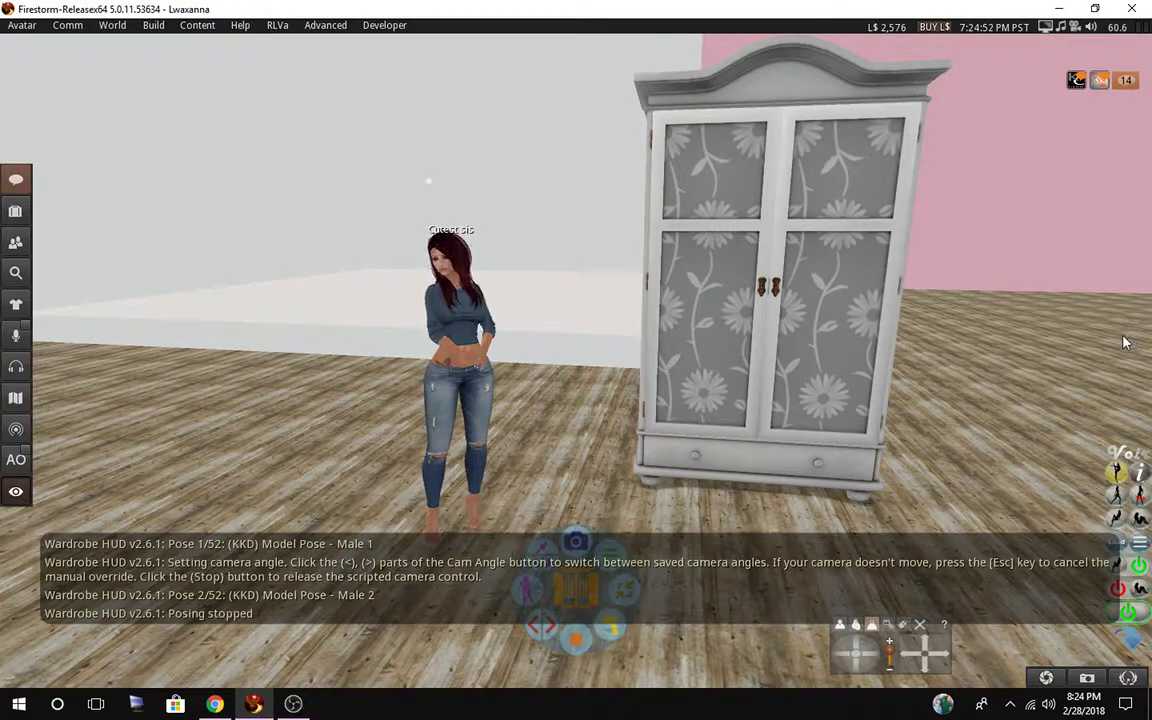
Review the HUD's pose stand configuration and camera angle options, cancelling each without changes.
click(624, 570)
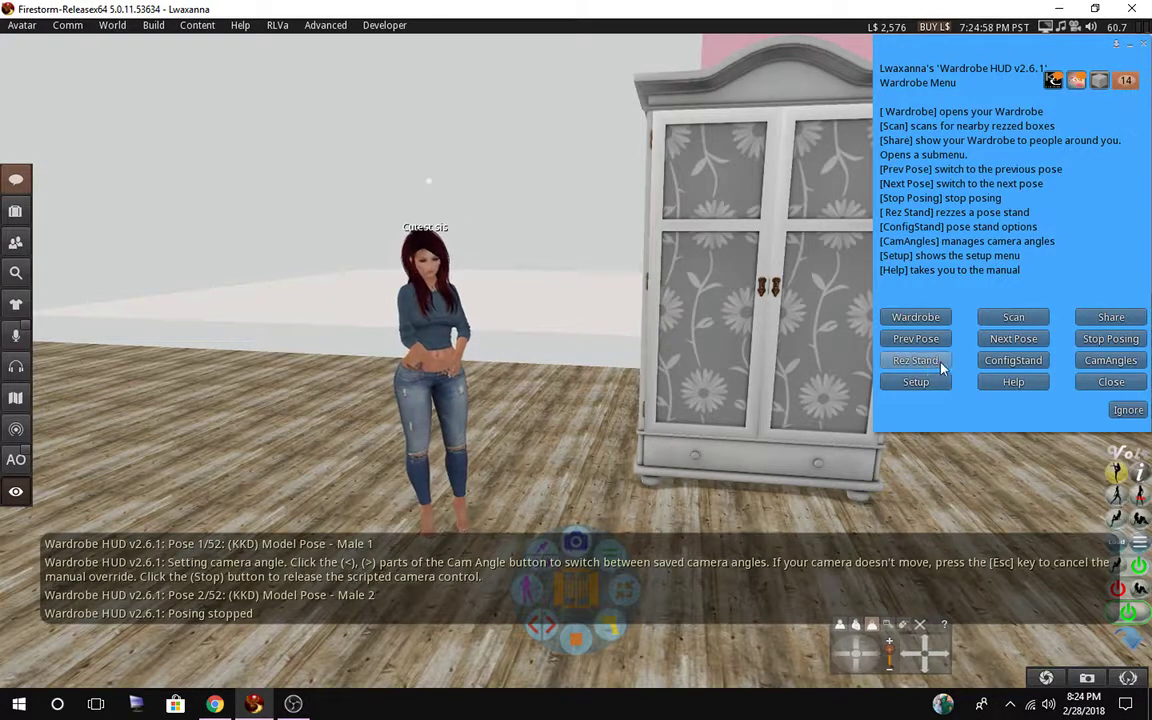
click(988, 362)
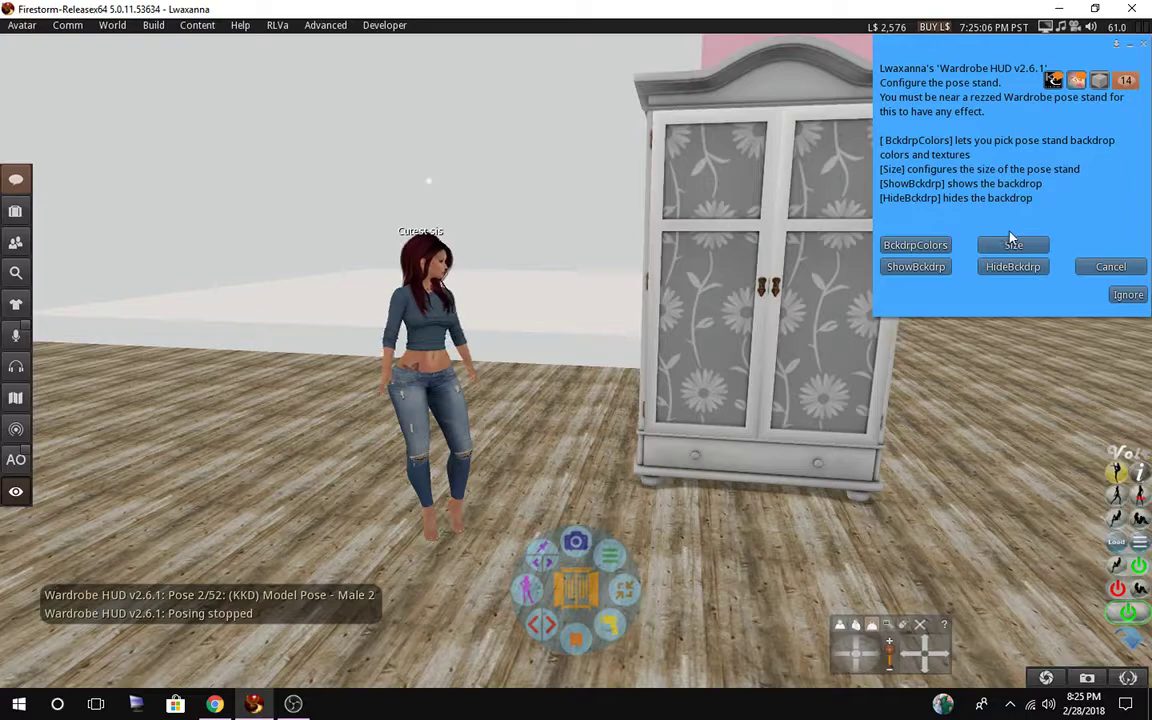
click(1092, 266)
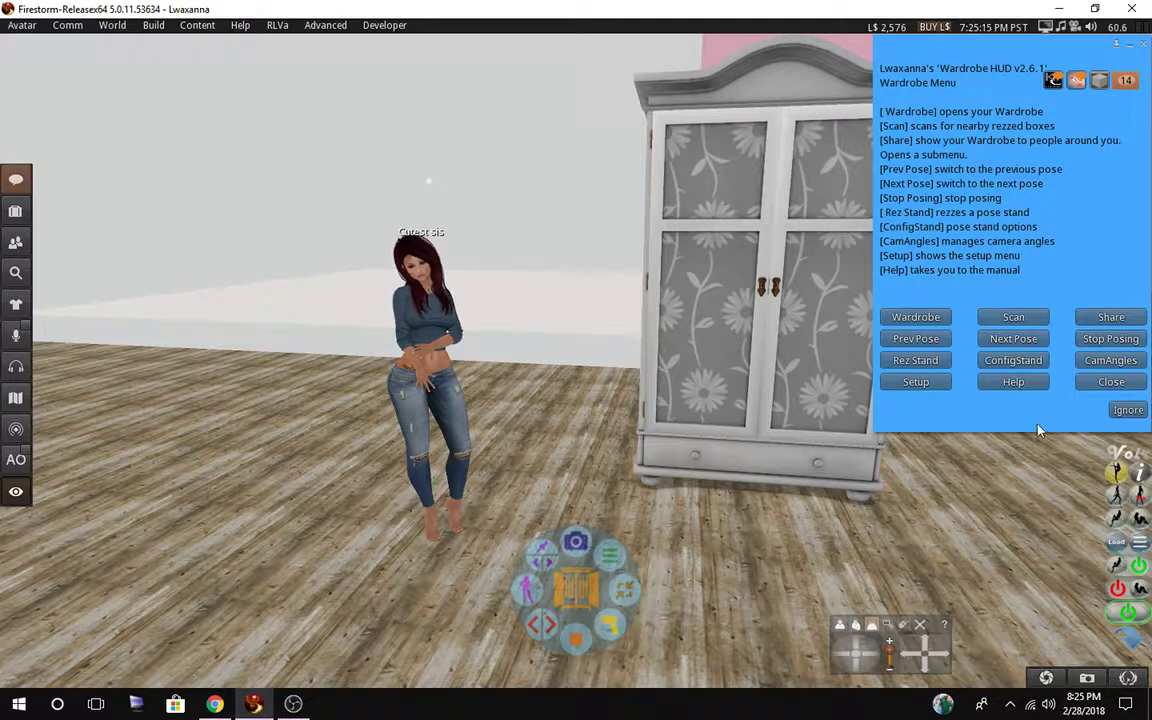
click(1112, 361)
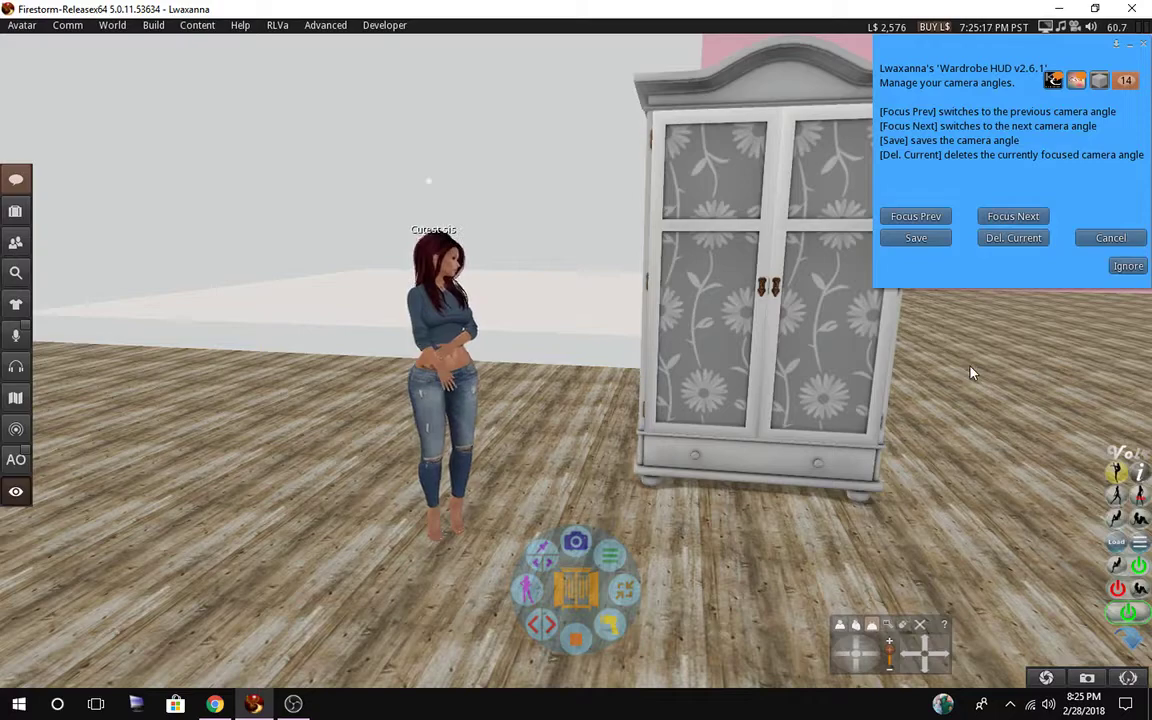
click(1102, 244)
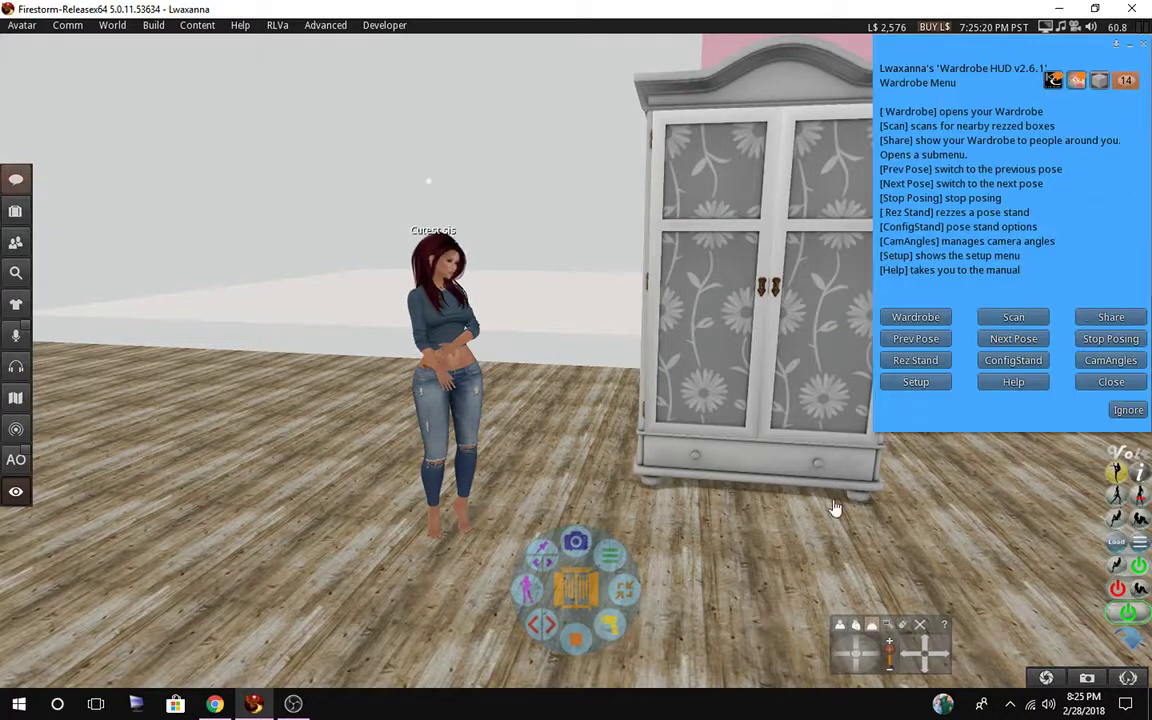
Set the Wardrobe display mode to HUD, then show and hide the Wardrobe page on the HUD.
click(916, 388)
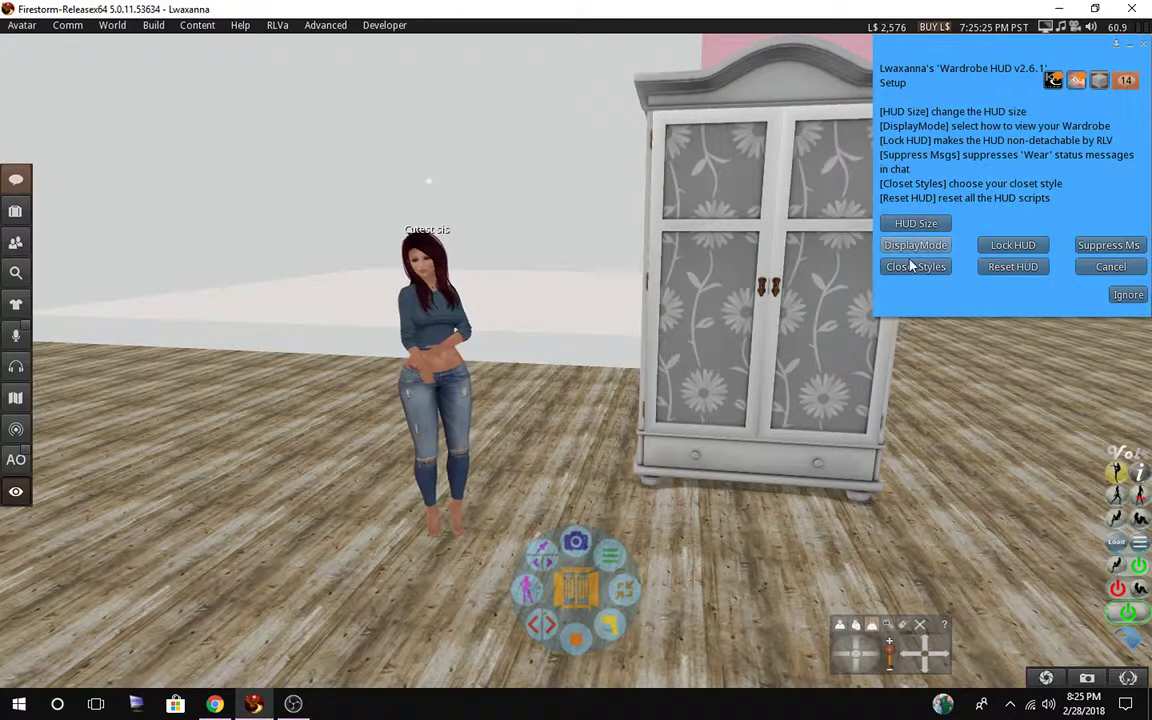
click(906, 246)
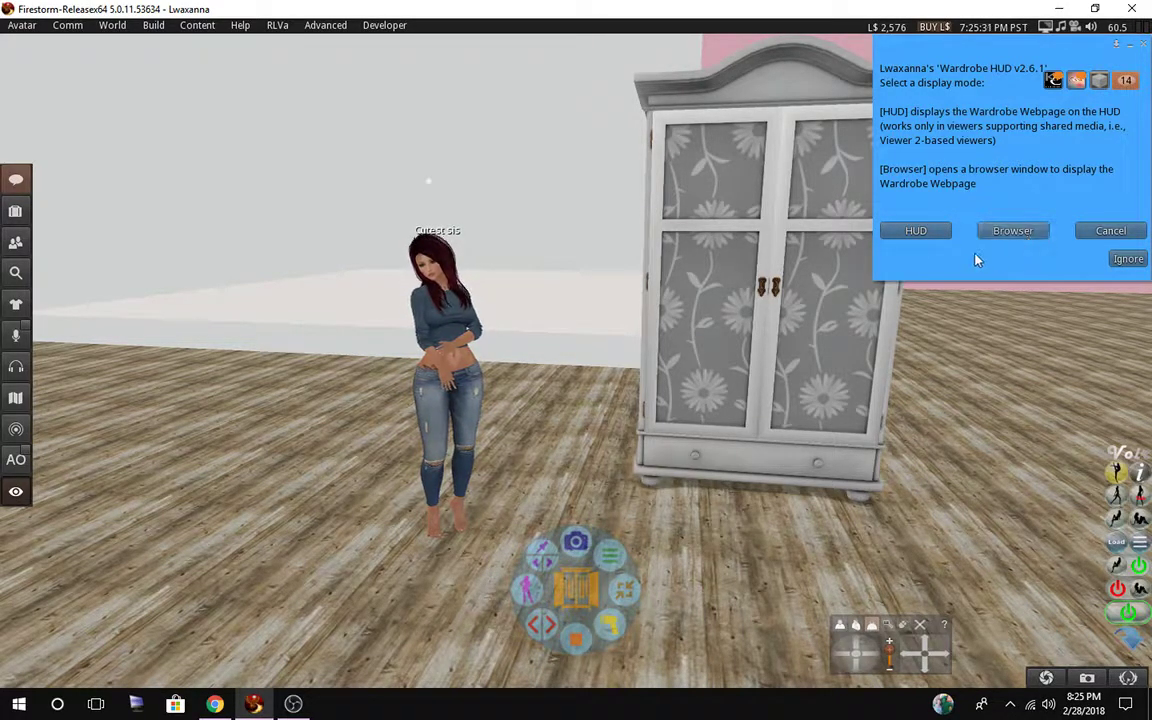
click(921, 236)
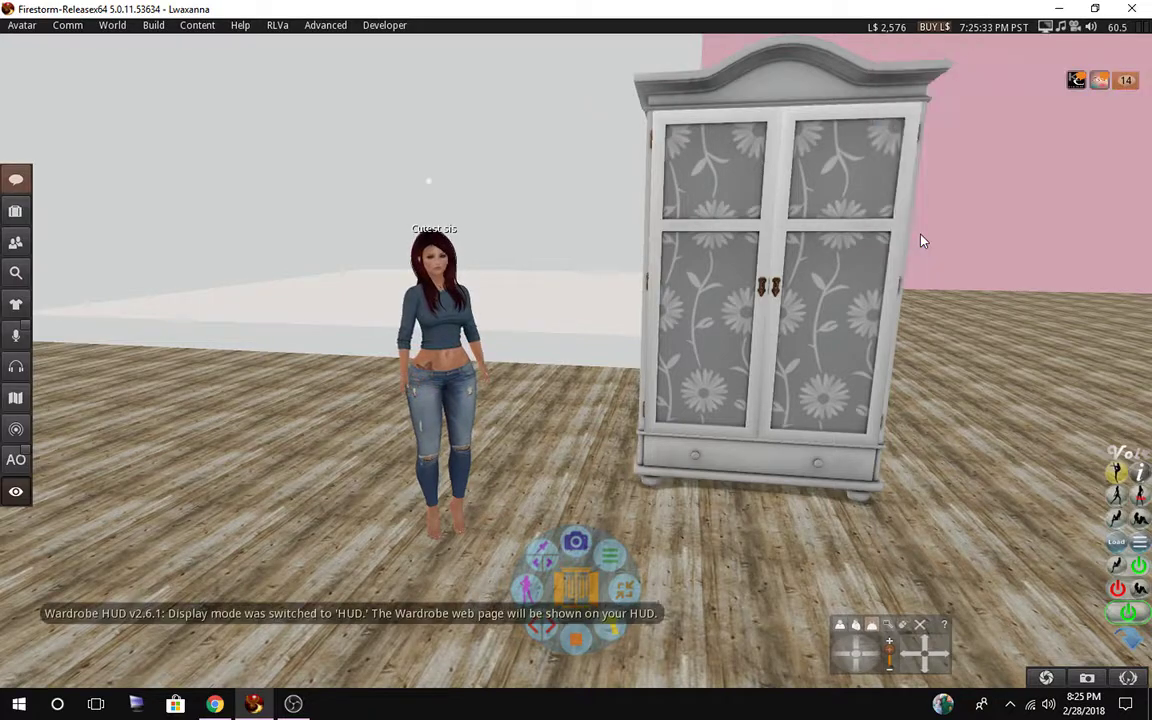
click(575, 588)
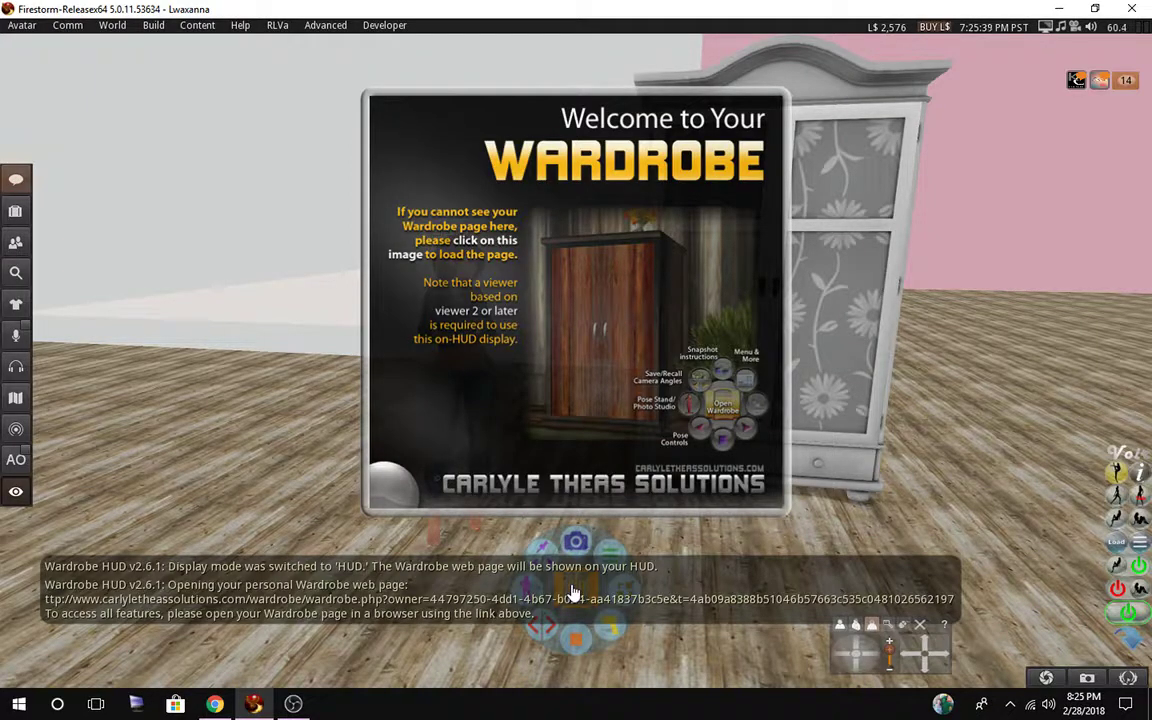
click(575, 593)
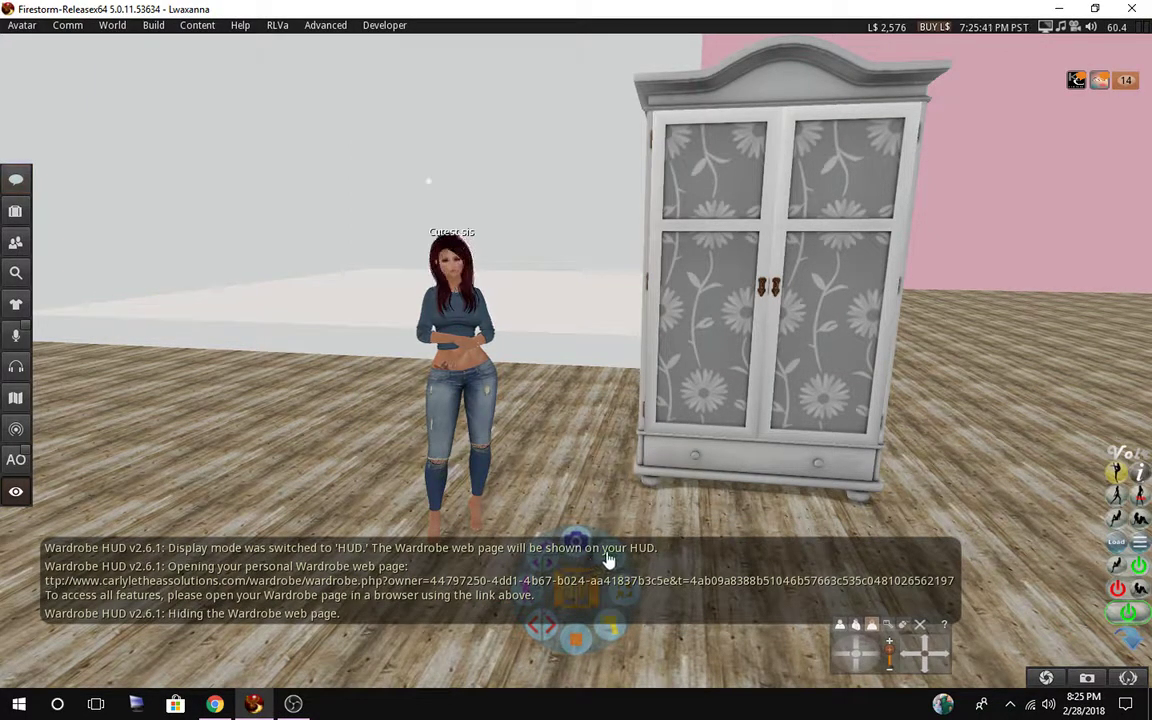
Set the Wardrobe display mode to Browser in the HUD's setup.
click(608, 560)
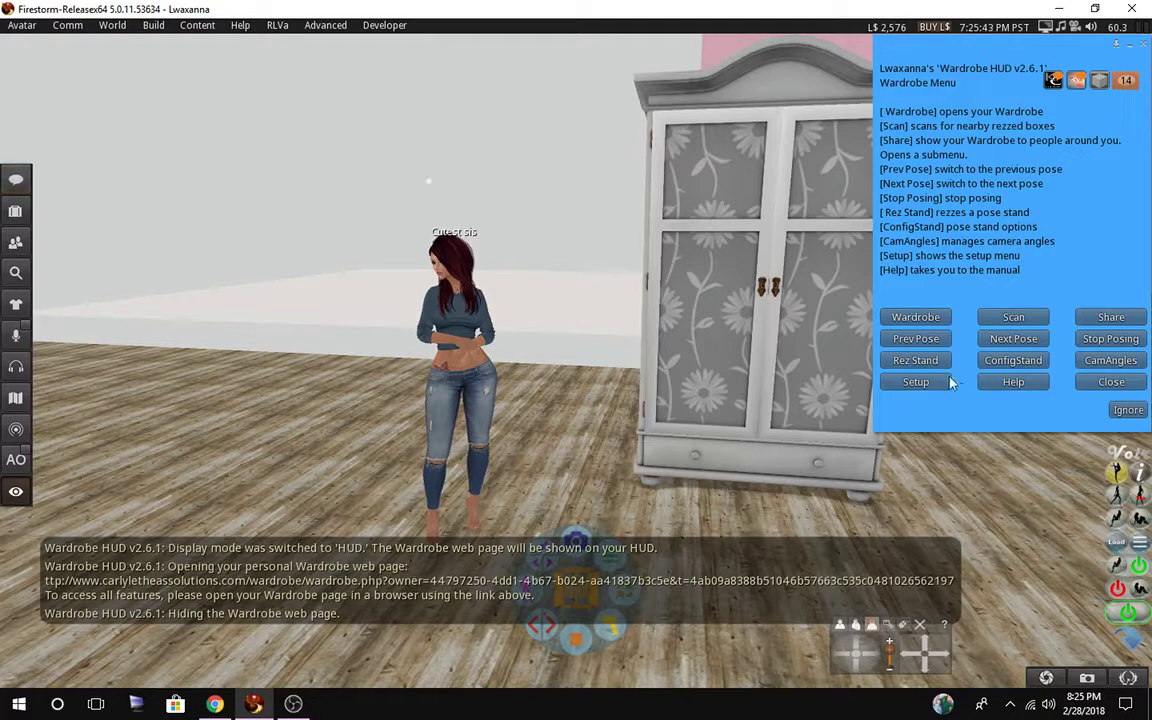
click(855, 344)
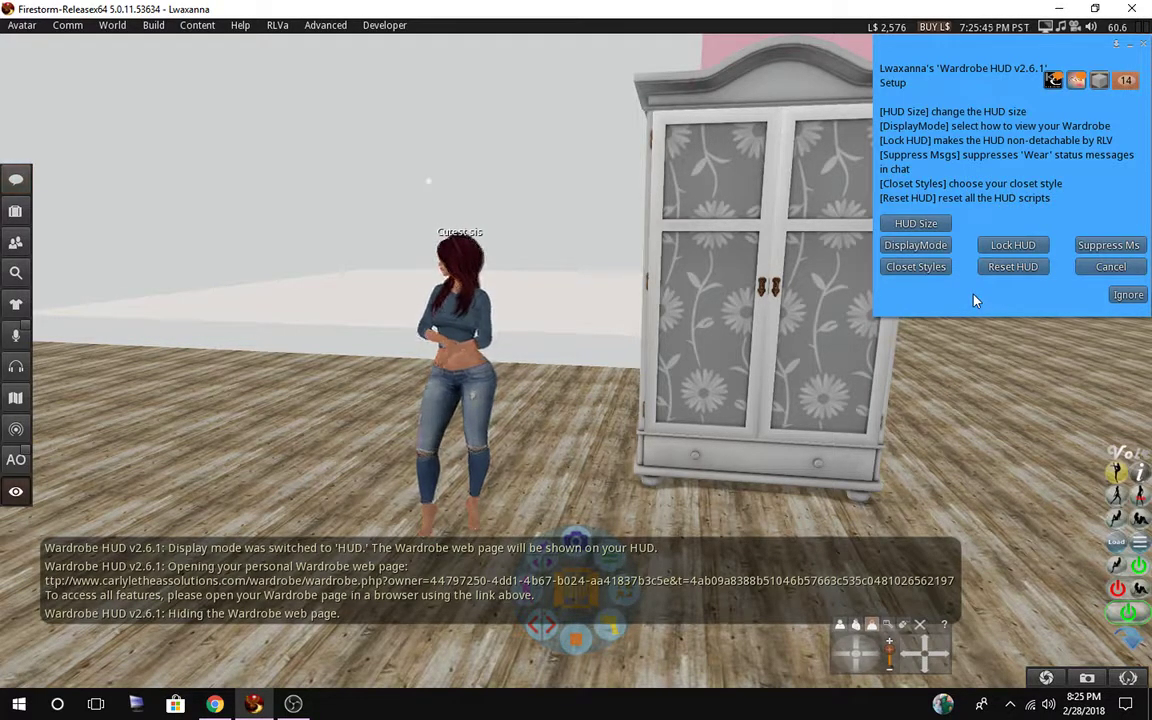
click(913, 246)
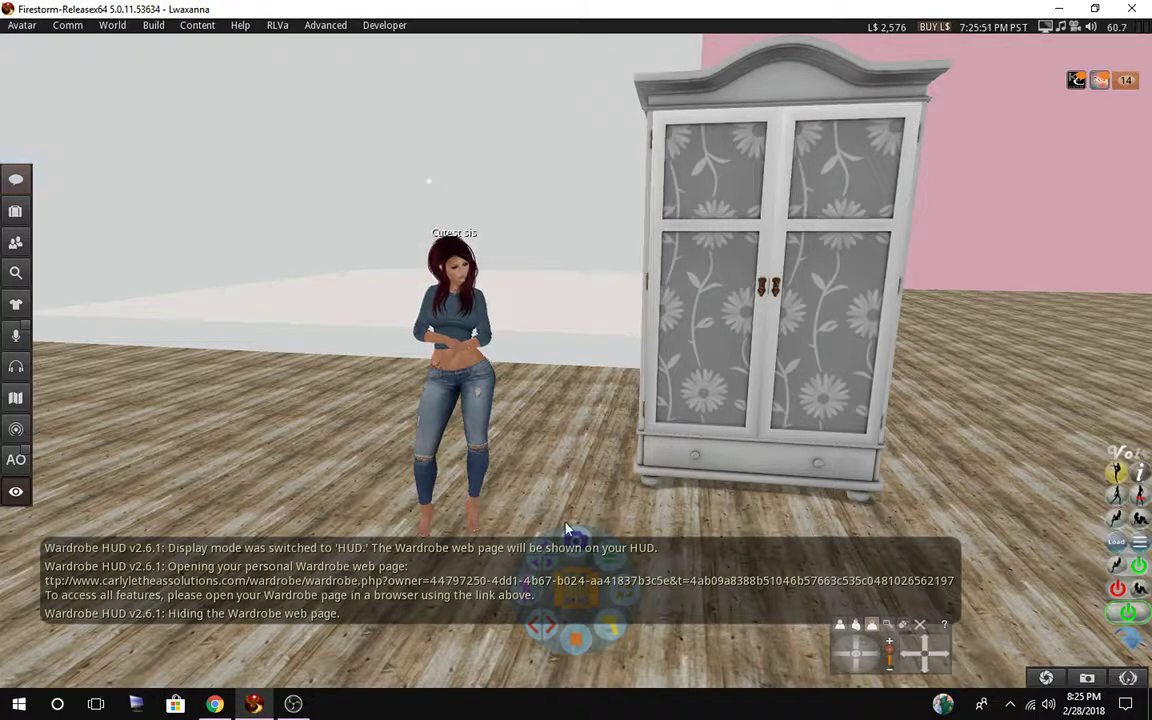
click(612, 556)
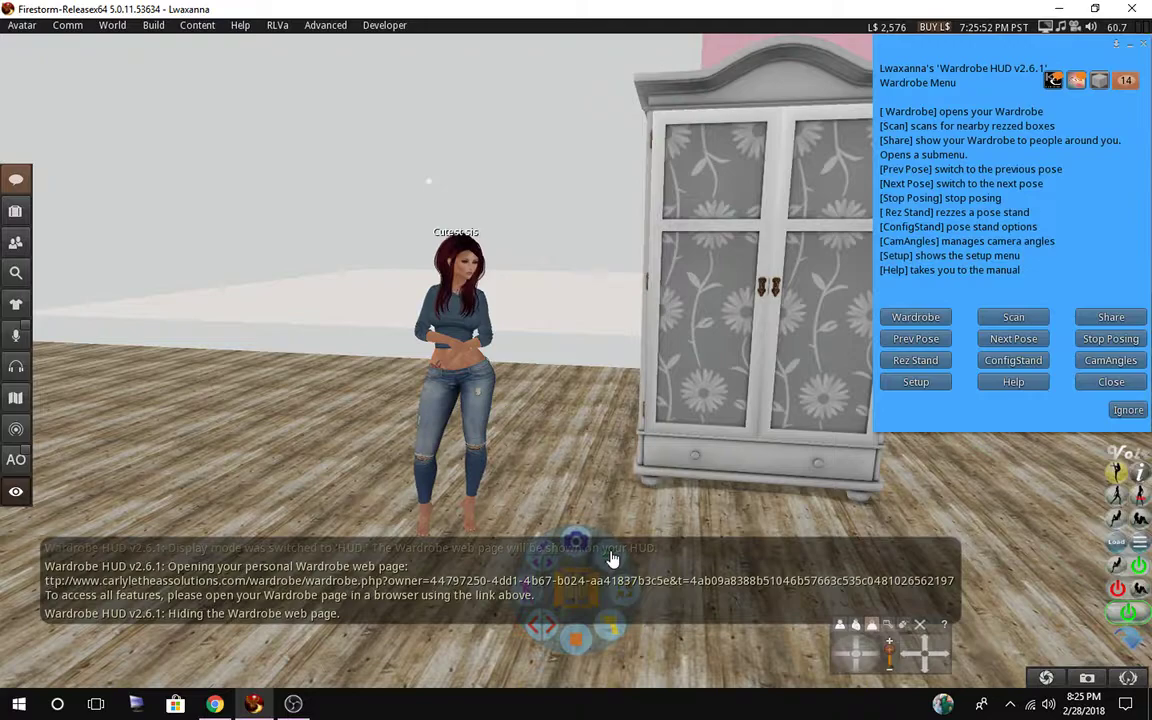
click(916, 382)
click(941, 251)
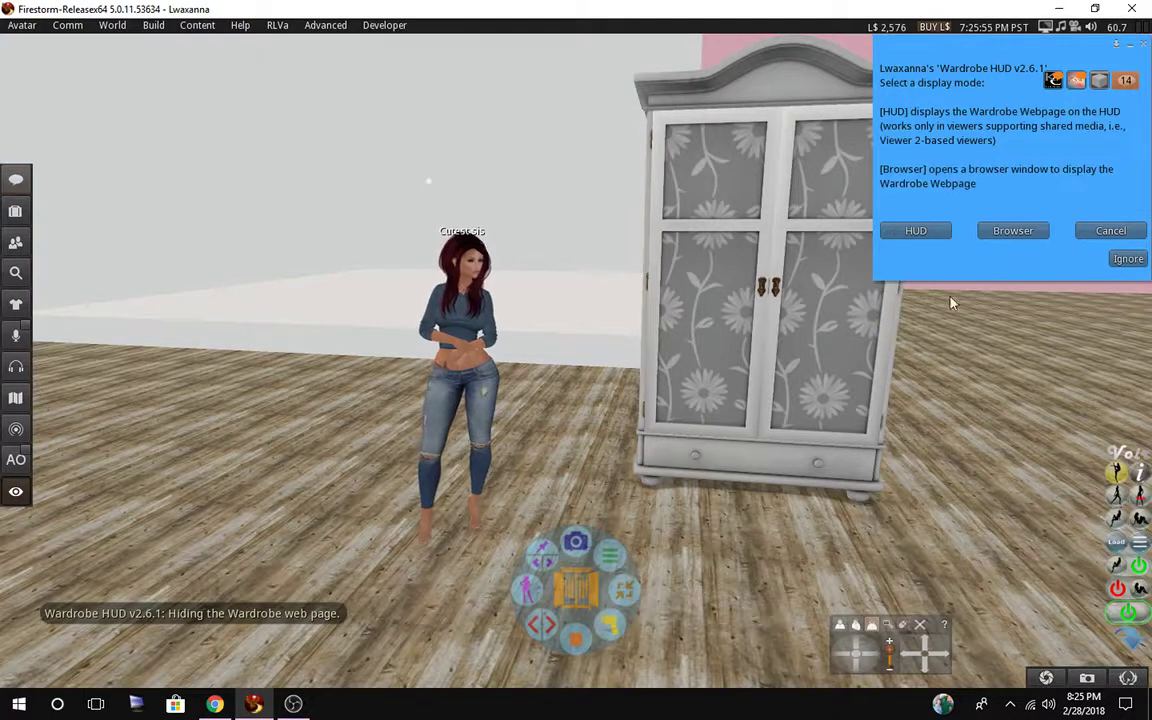
click(993, 232)
Request the Wardrobe web page from the HUD, cancel loading it, and bring up the HUD's main menu.
click(570, 583)
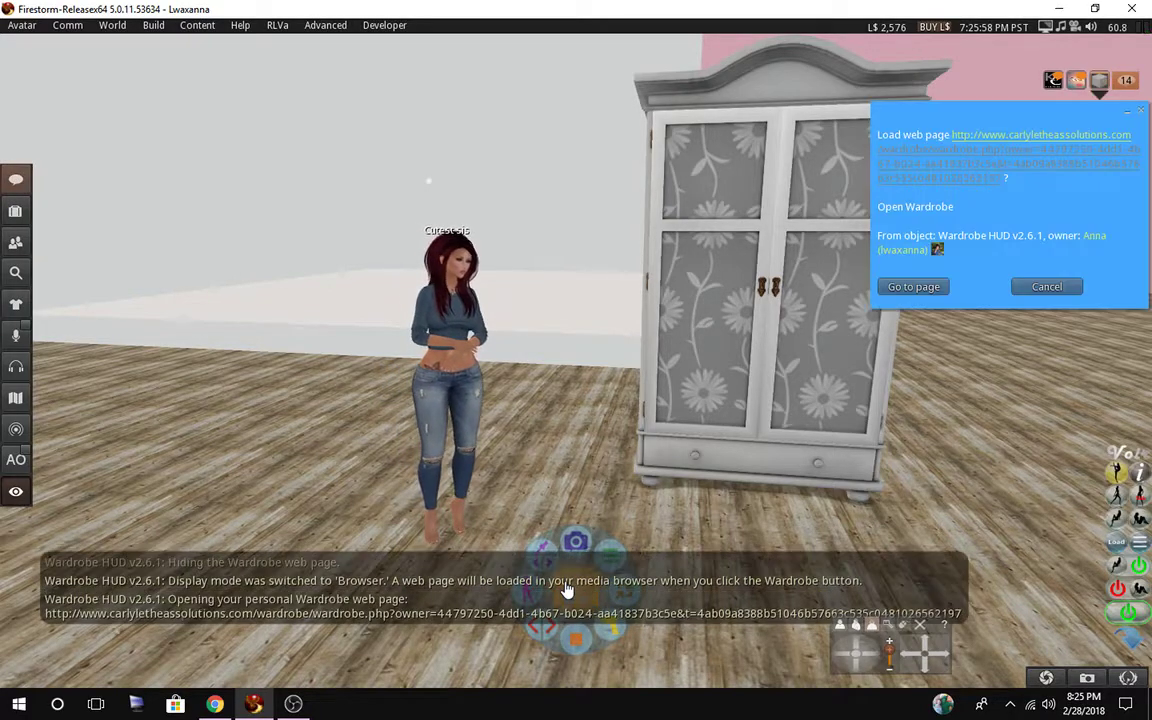
click(1045, 287)
click(610, 552)
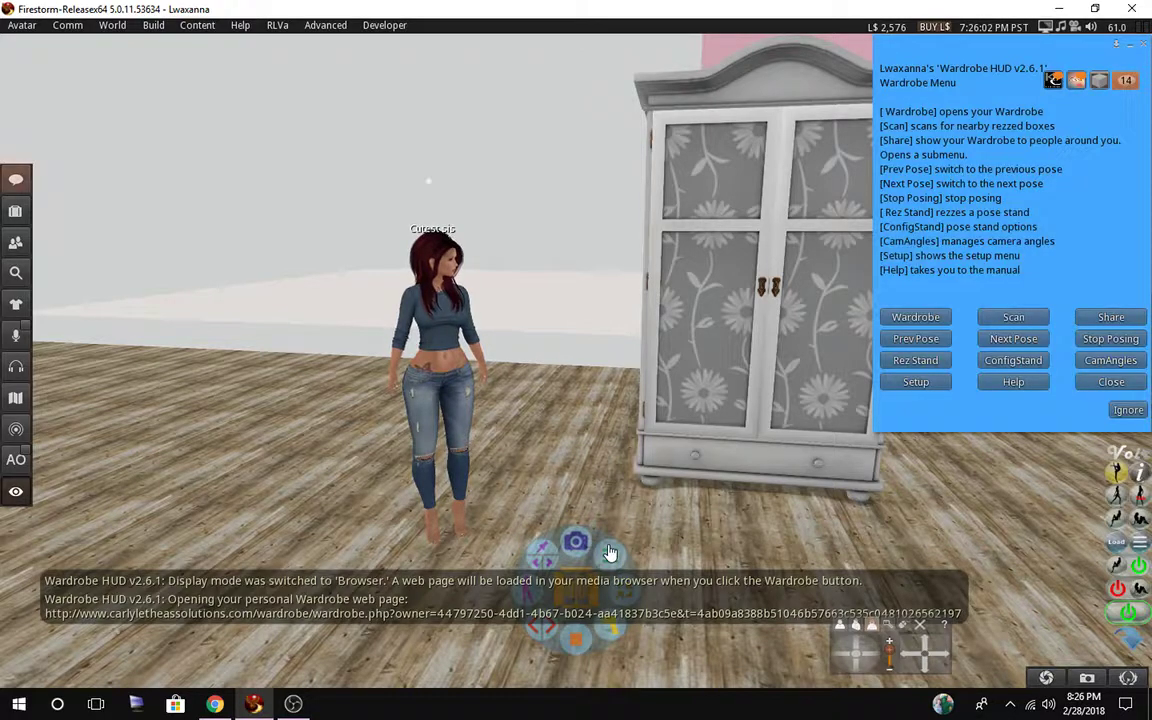
Lock the HUD in its setup so that RLV makes it non-detachable.
click(940, 386)
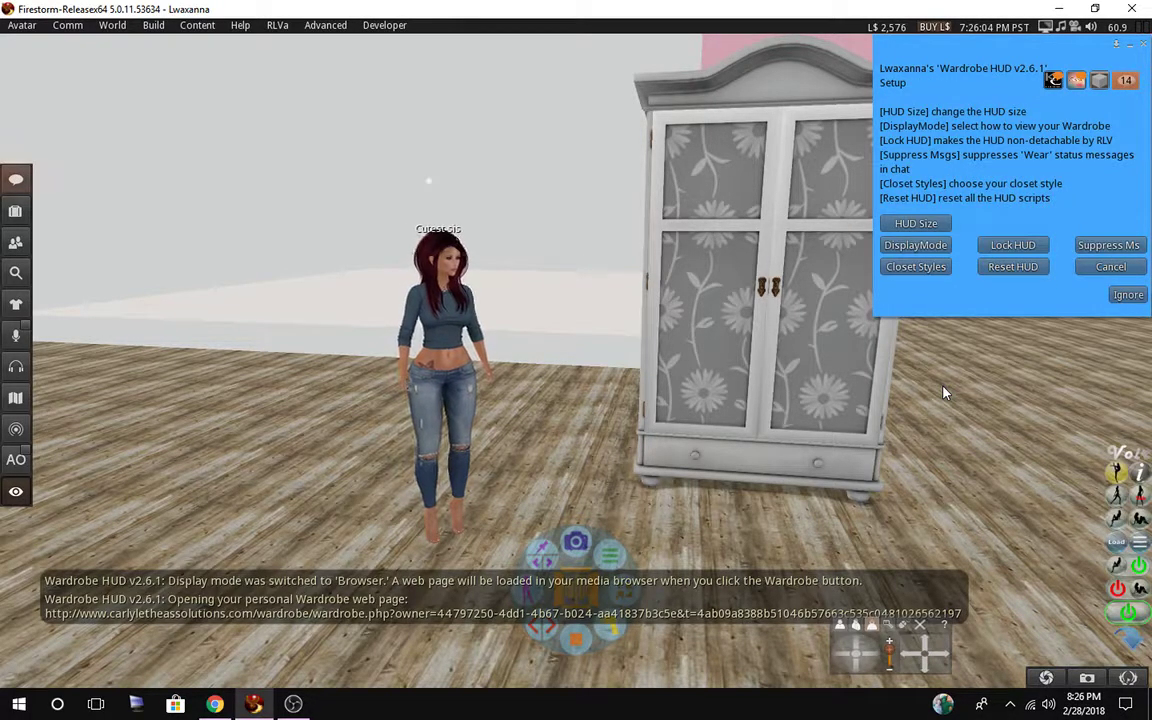
click(1001, 249)
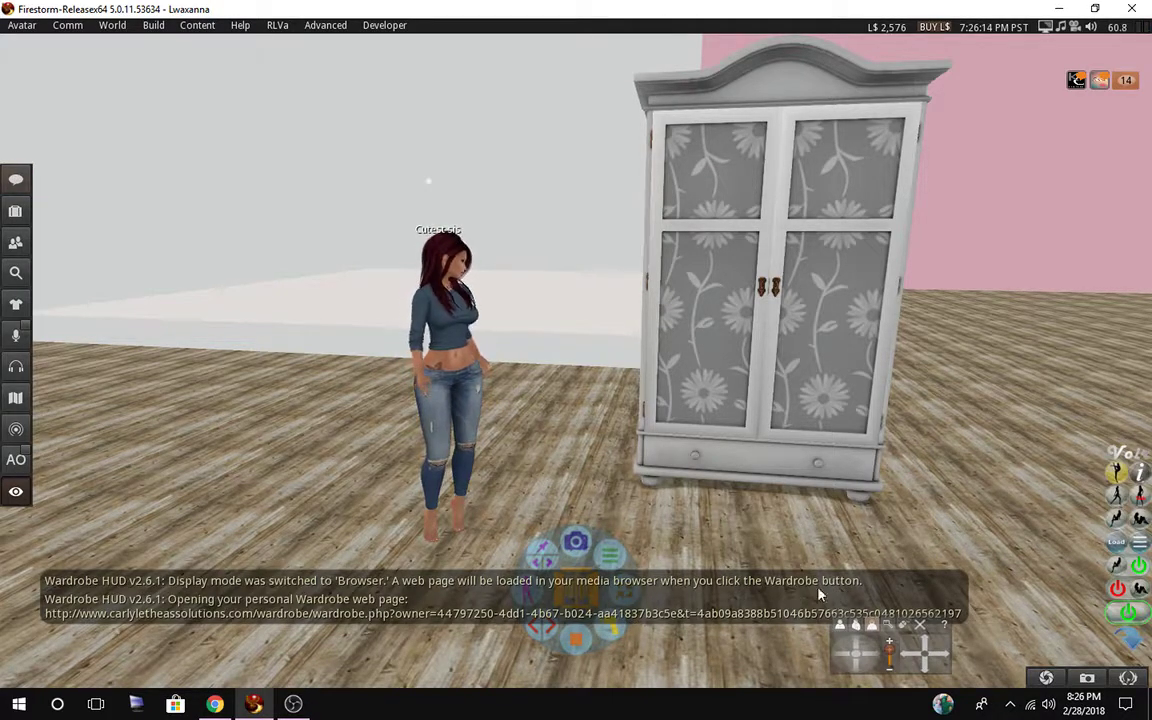
Try the Keep Calm and Love closet styles, return the closet to the white floral style, and close the style chooser.
click(607, 578)
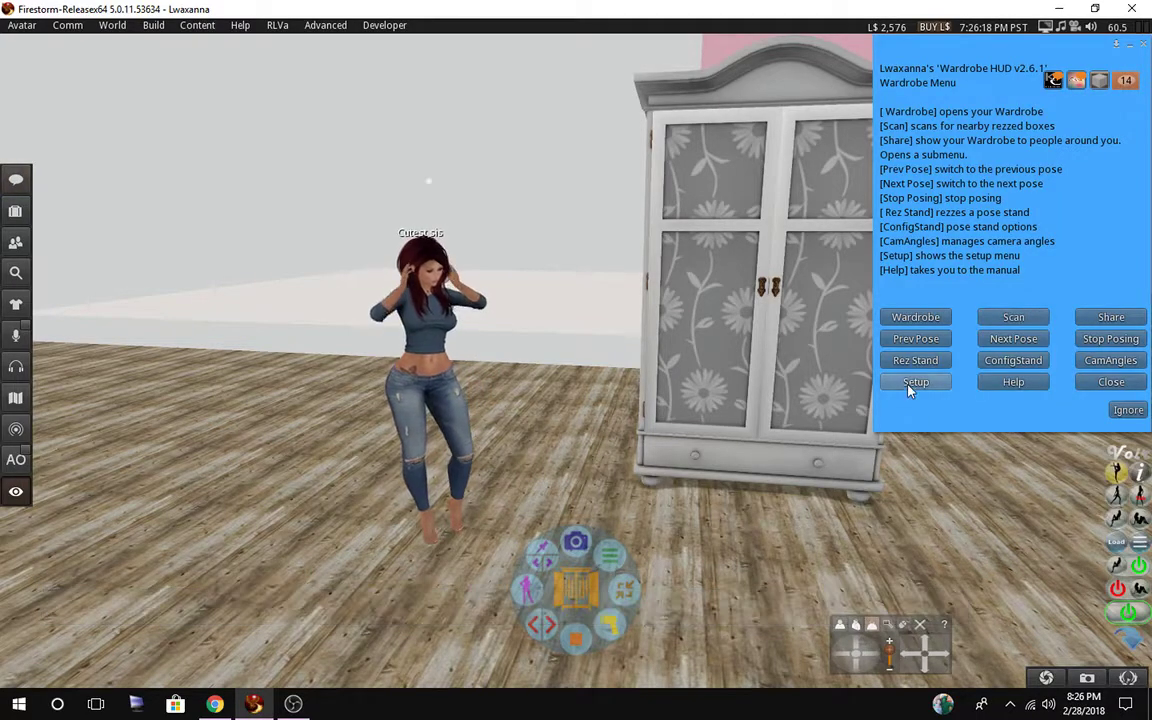
click(914, 383)
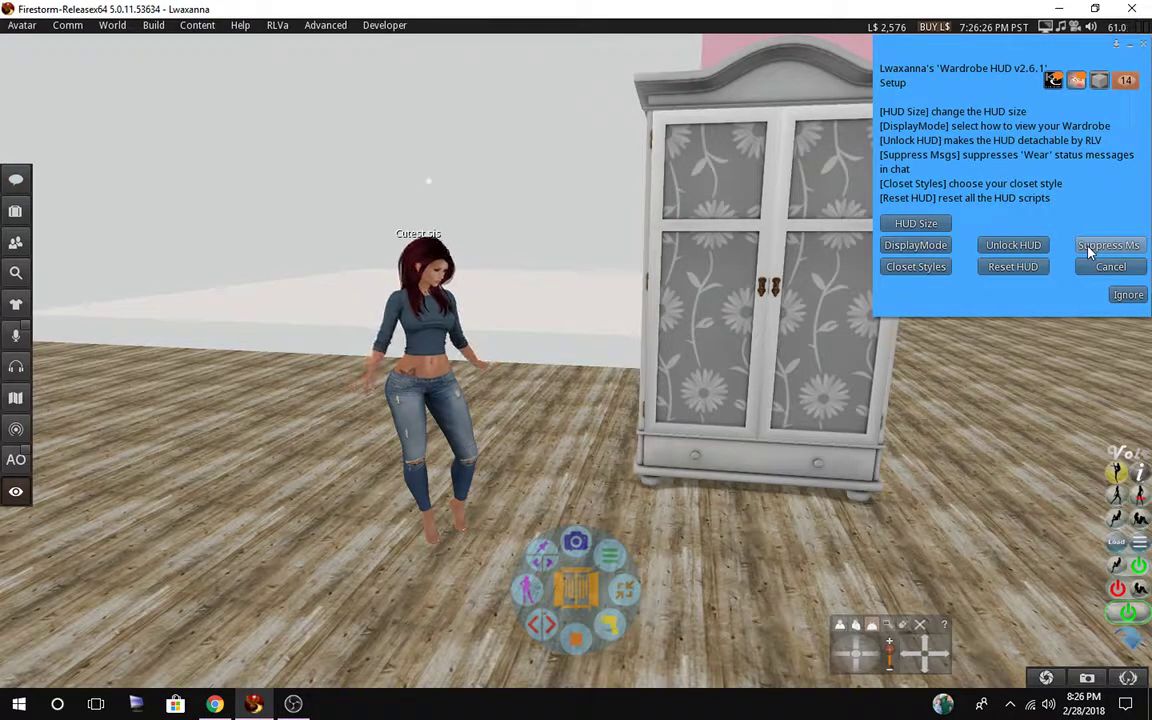
click(935, 268)
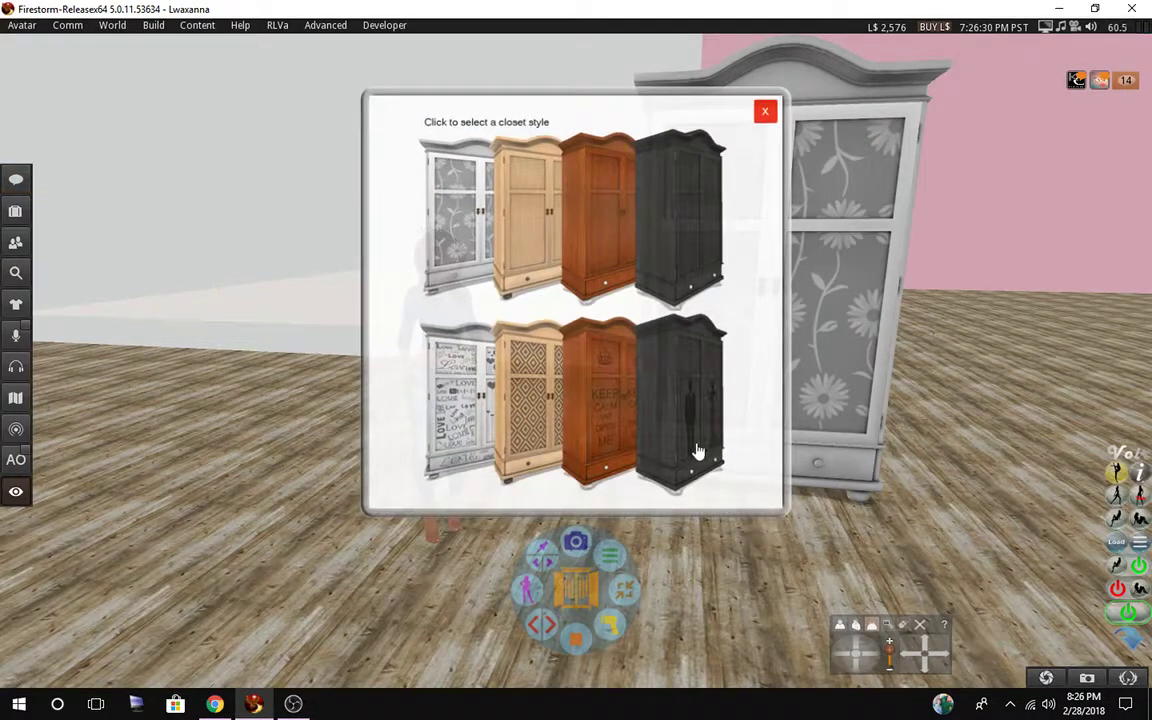
click(606, 429)
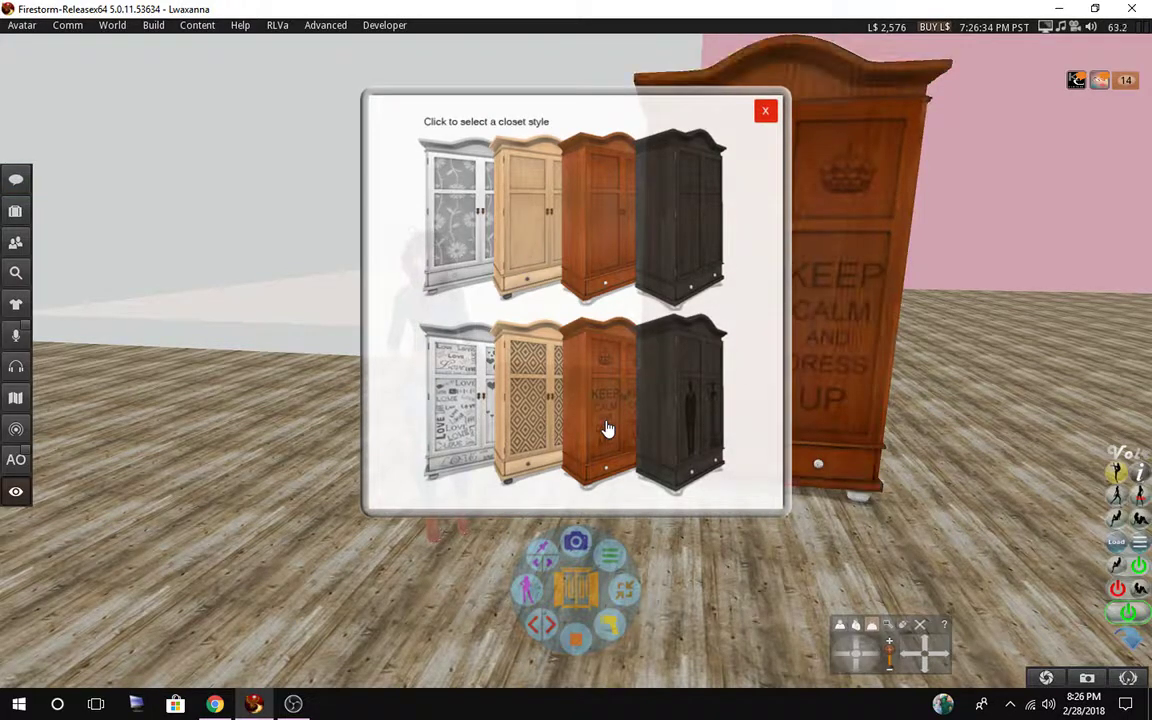
drag(910, 652, 910, 652)
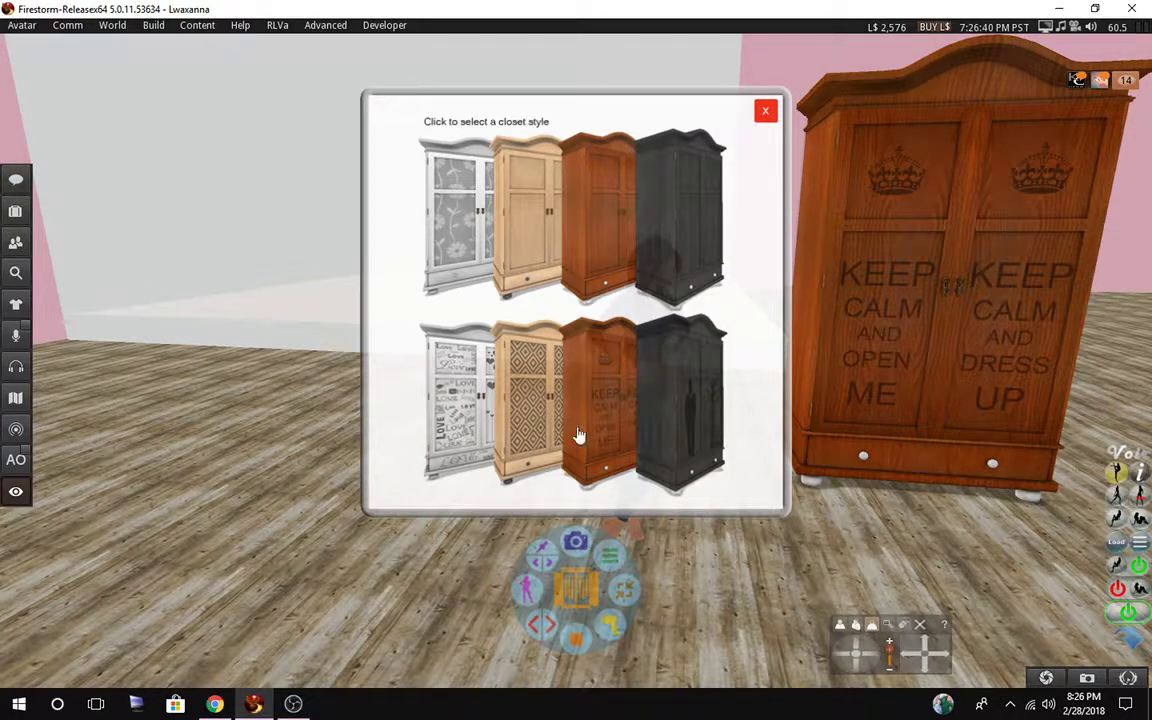
click(443, 402)
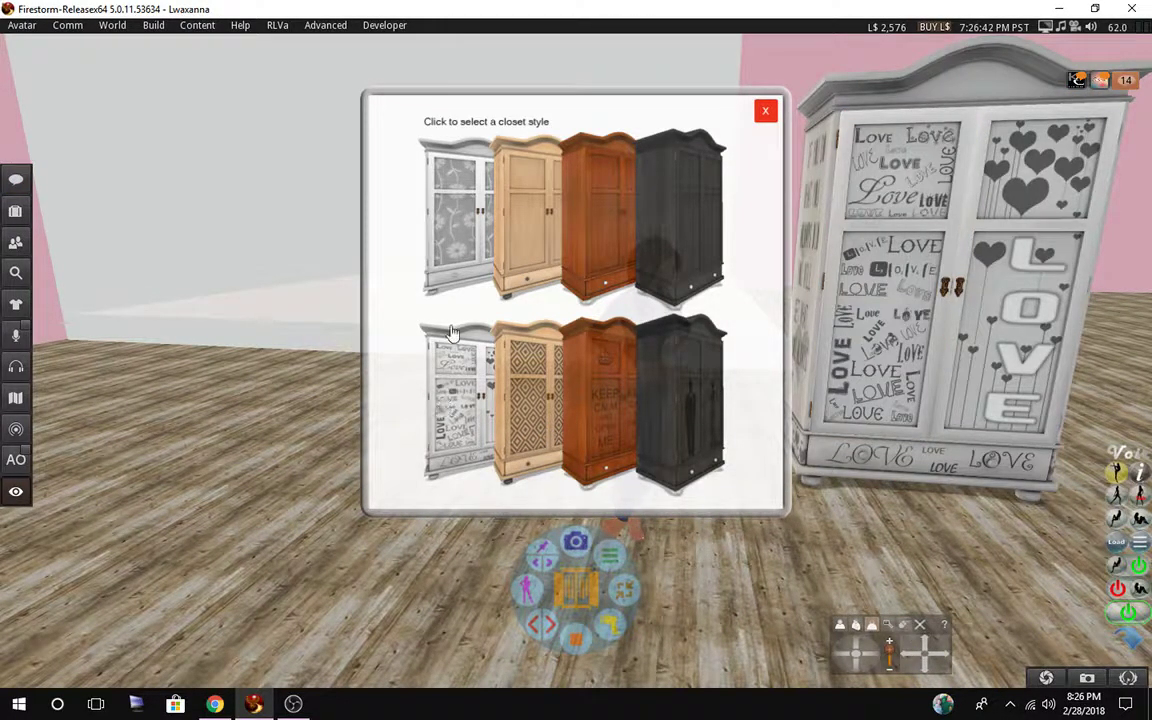
click(452, 225)
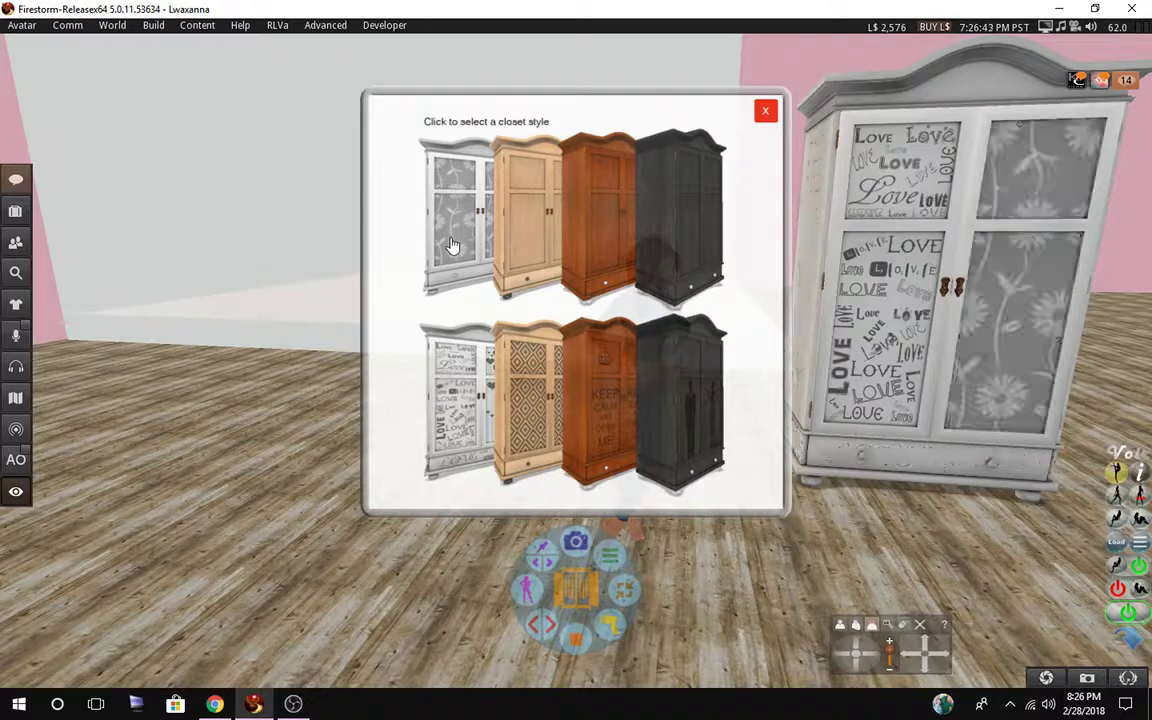
click(765, 111)
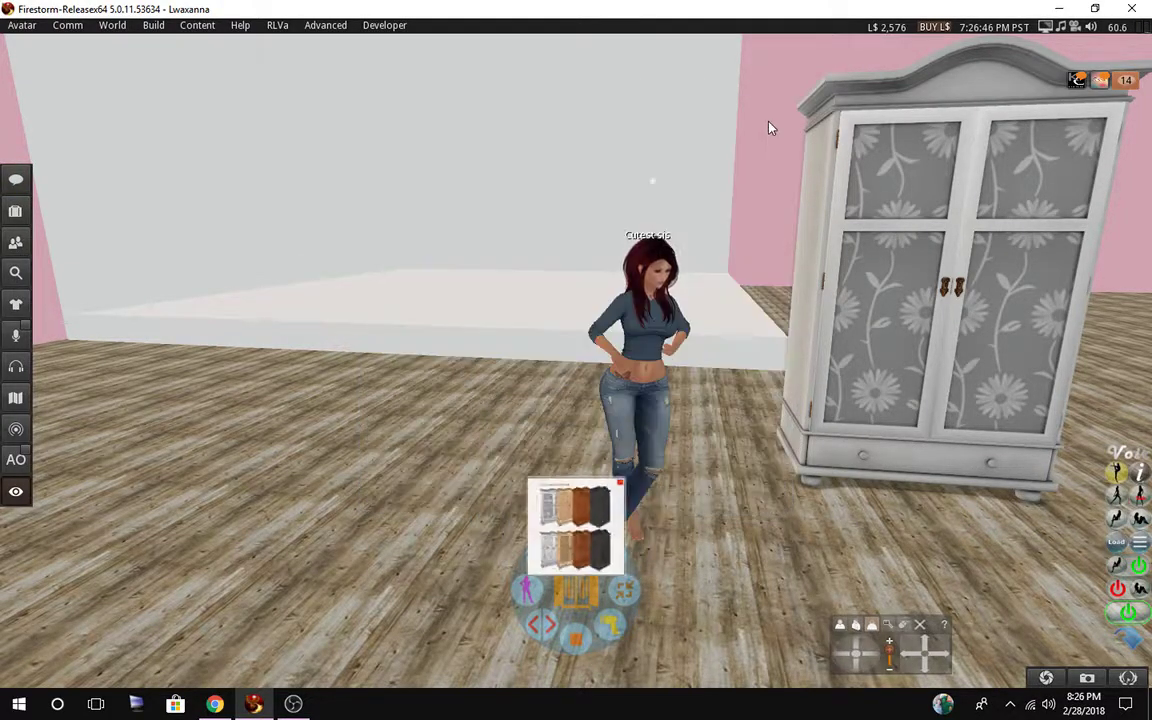
Review the HUD's setup options, view the Wardrobe help page in the browser, and close that page.
click(605, 563)
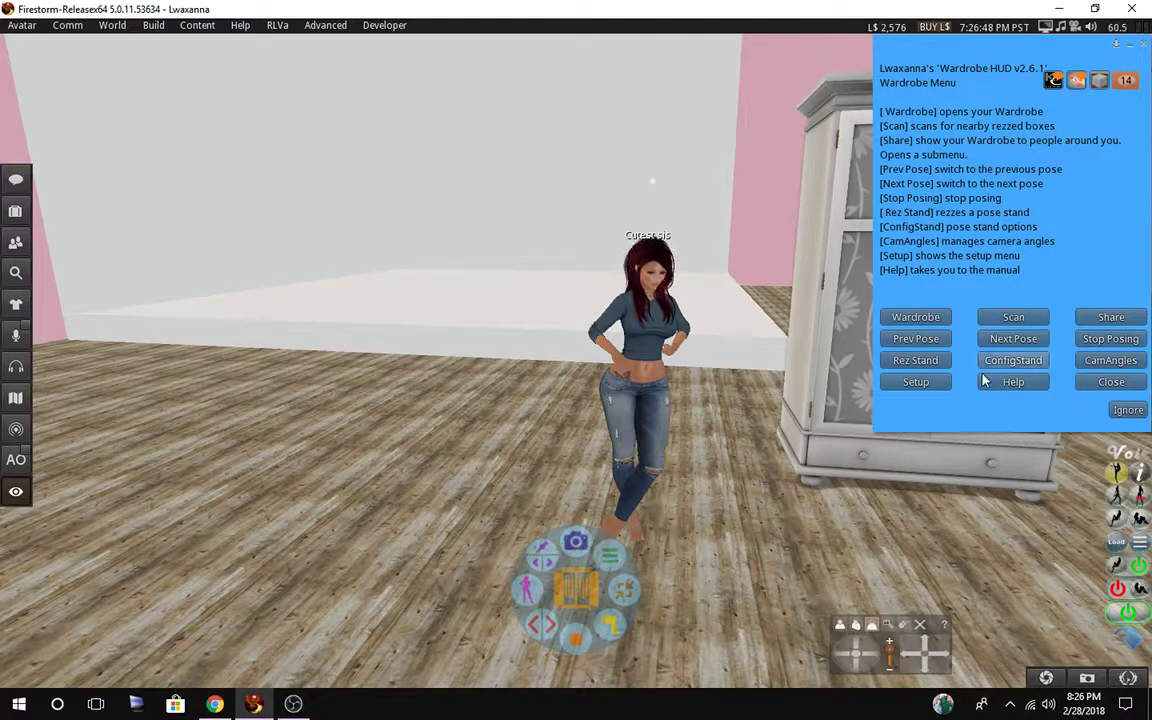
click(942, 387)
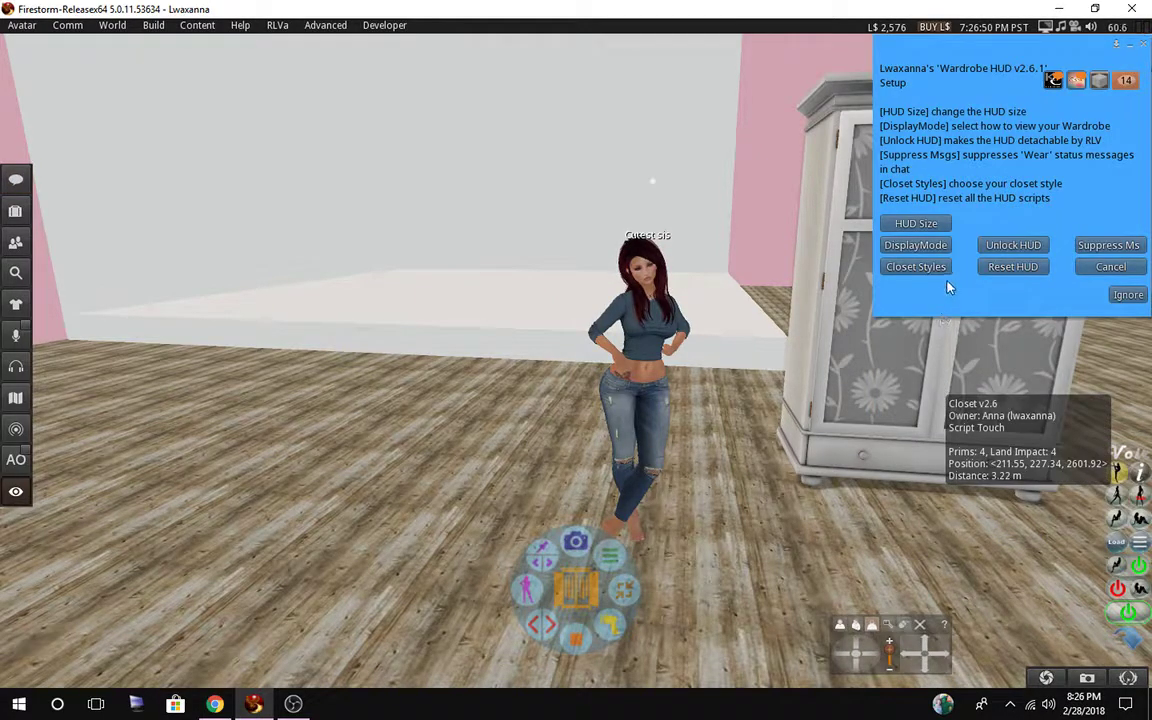
click(1108, 267)
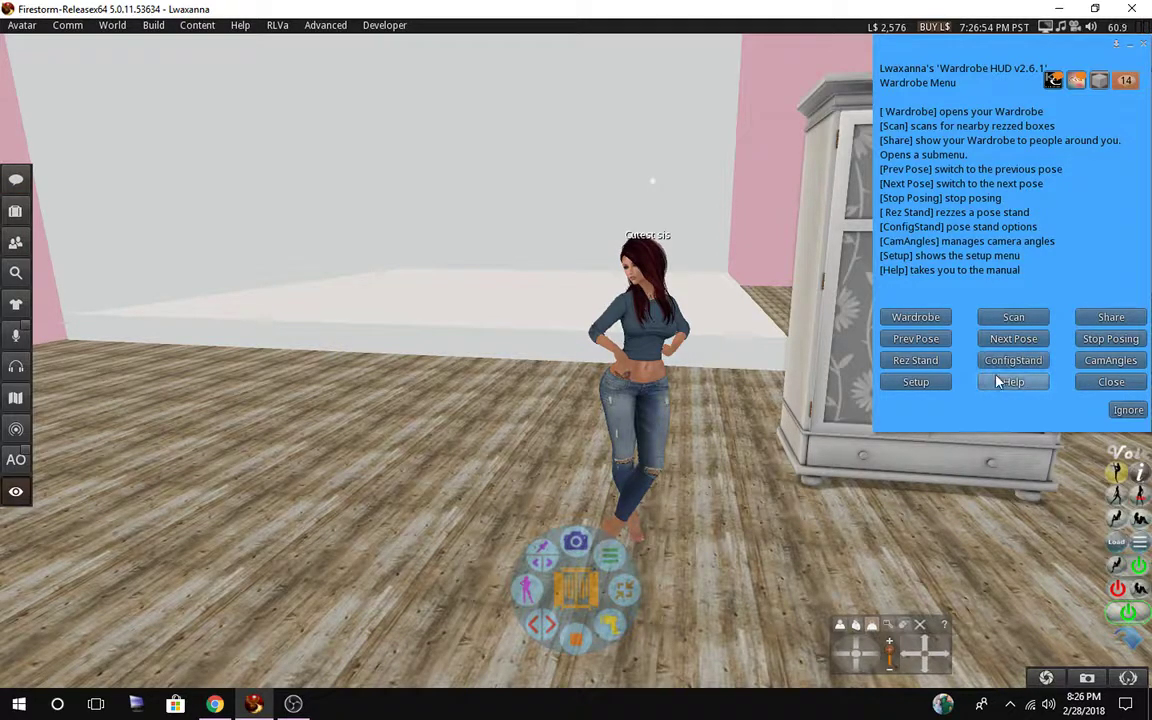
click(998, 382)
click(918, 259)
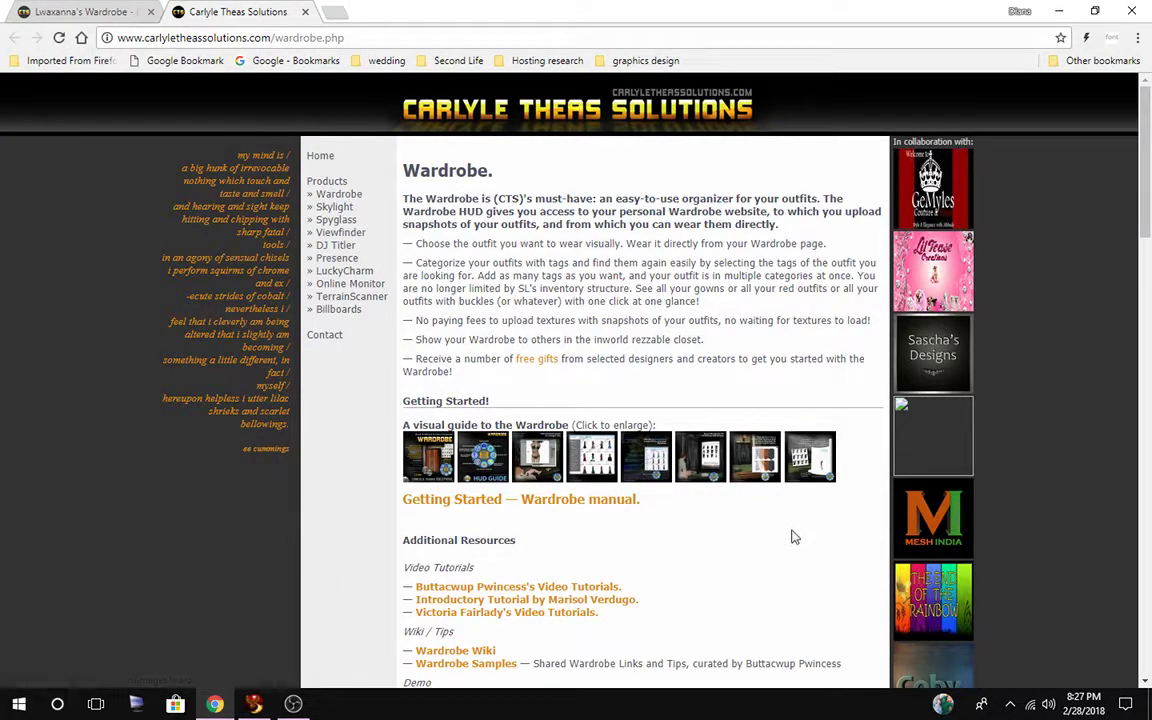
click(306, 12)
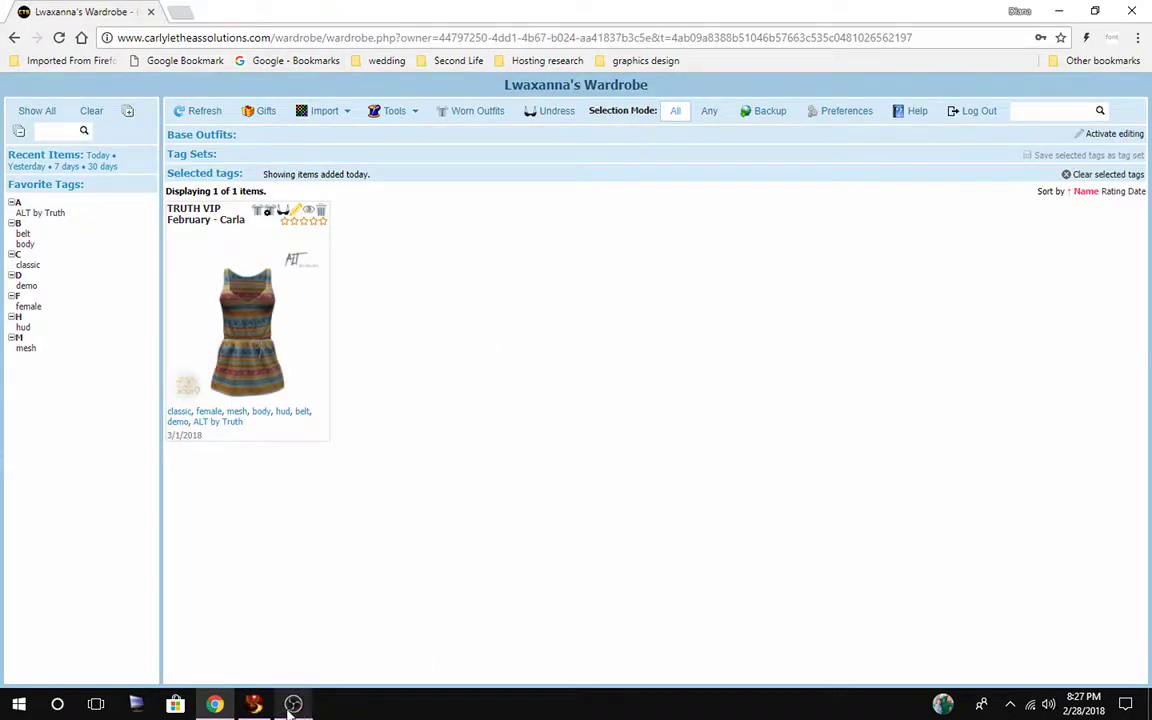
Delete the item TRUTH VIP February - Carla from the Wardrobe page and switch back to Firestorm.
click(323, 213)
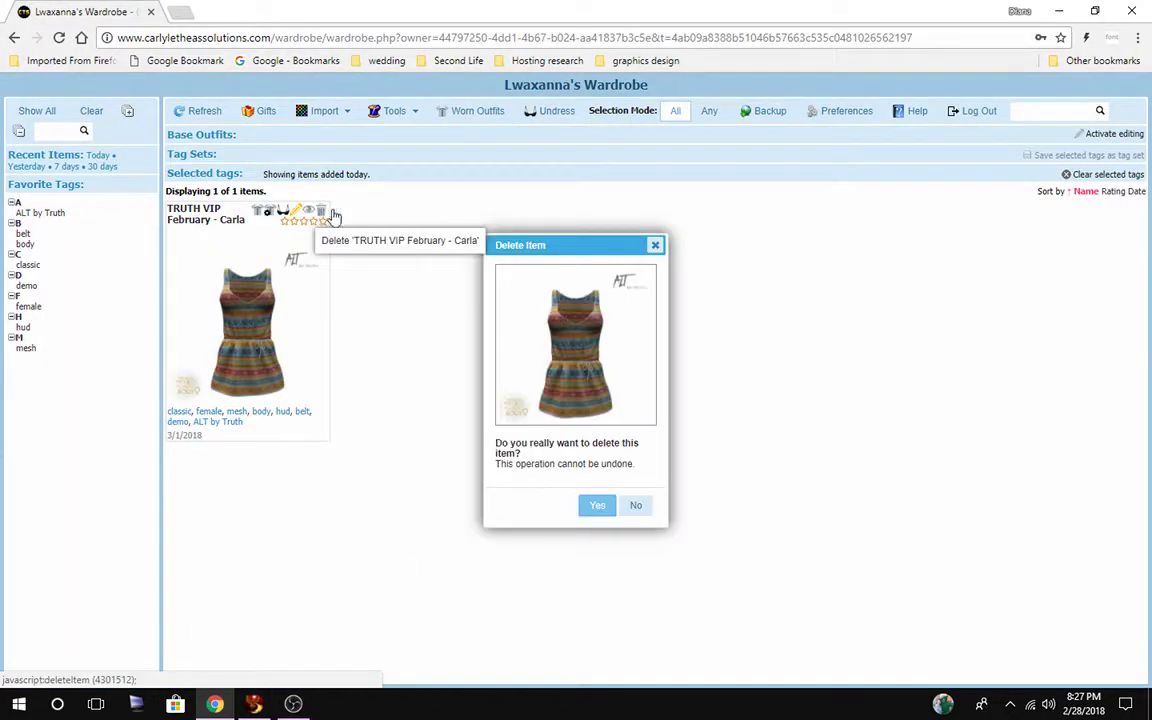
click(597, 507)
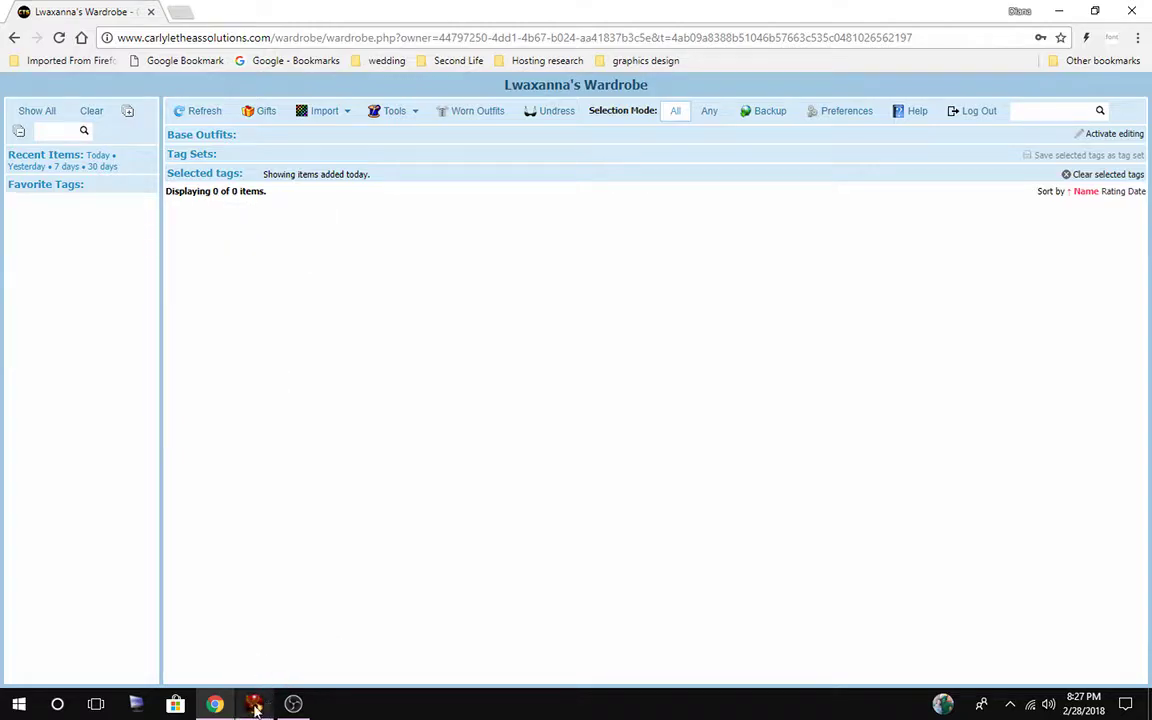
click(254, 704)
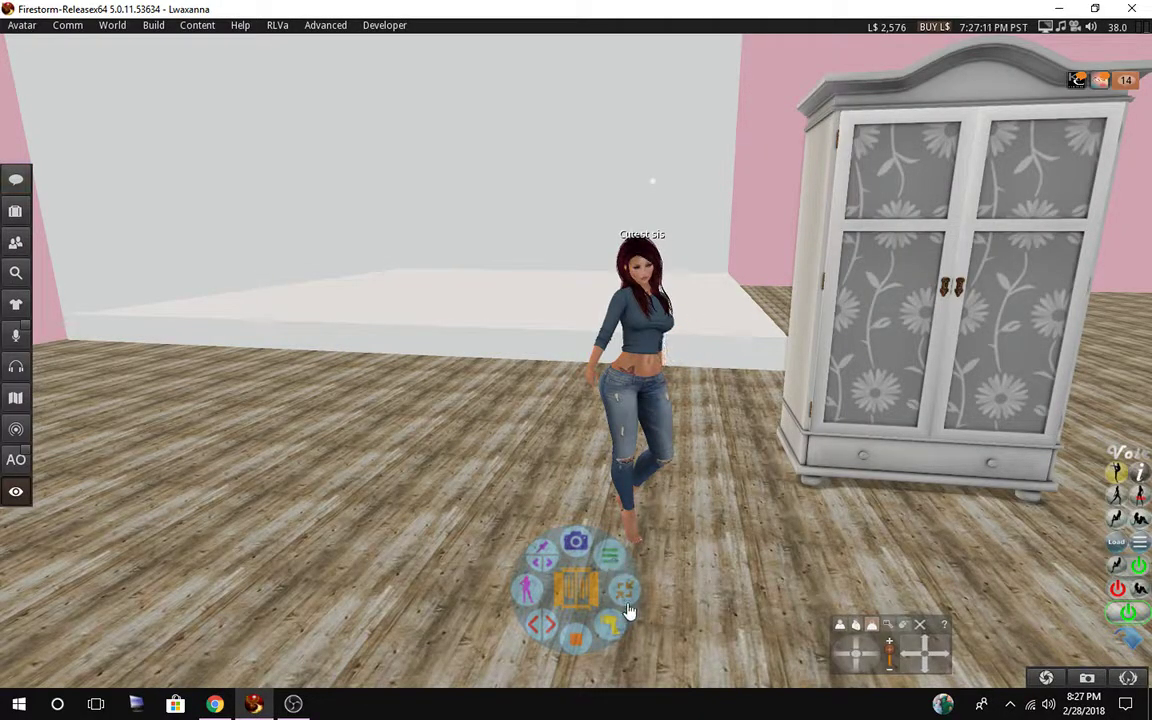
Scan for nearby rezzed boxes with the HUD and check its report in nearby chat.
click(610, 560)
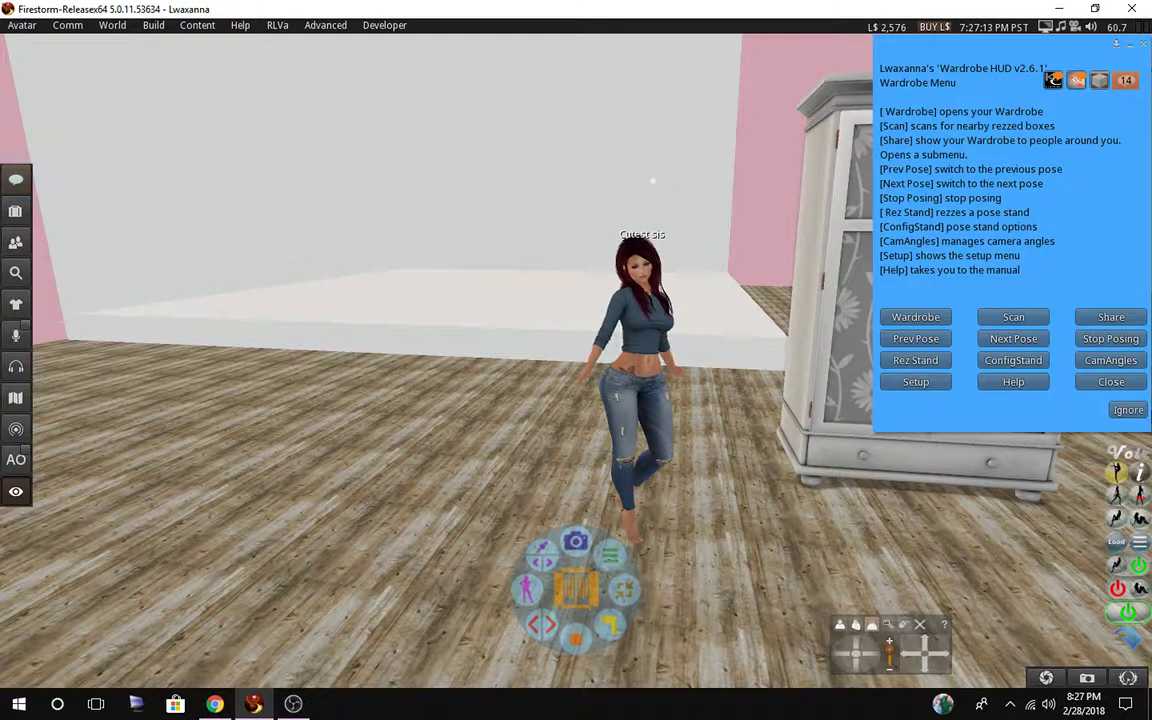
click(1111, 382)
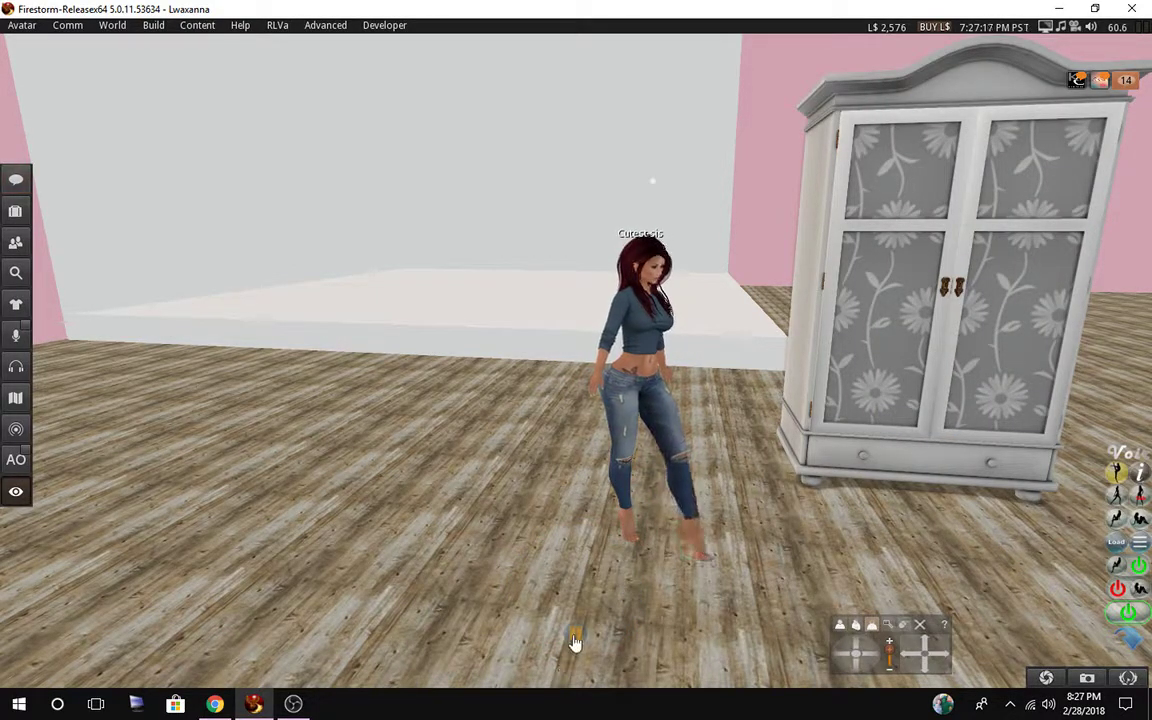
mouse_move(575, 640)
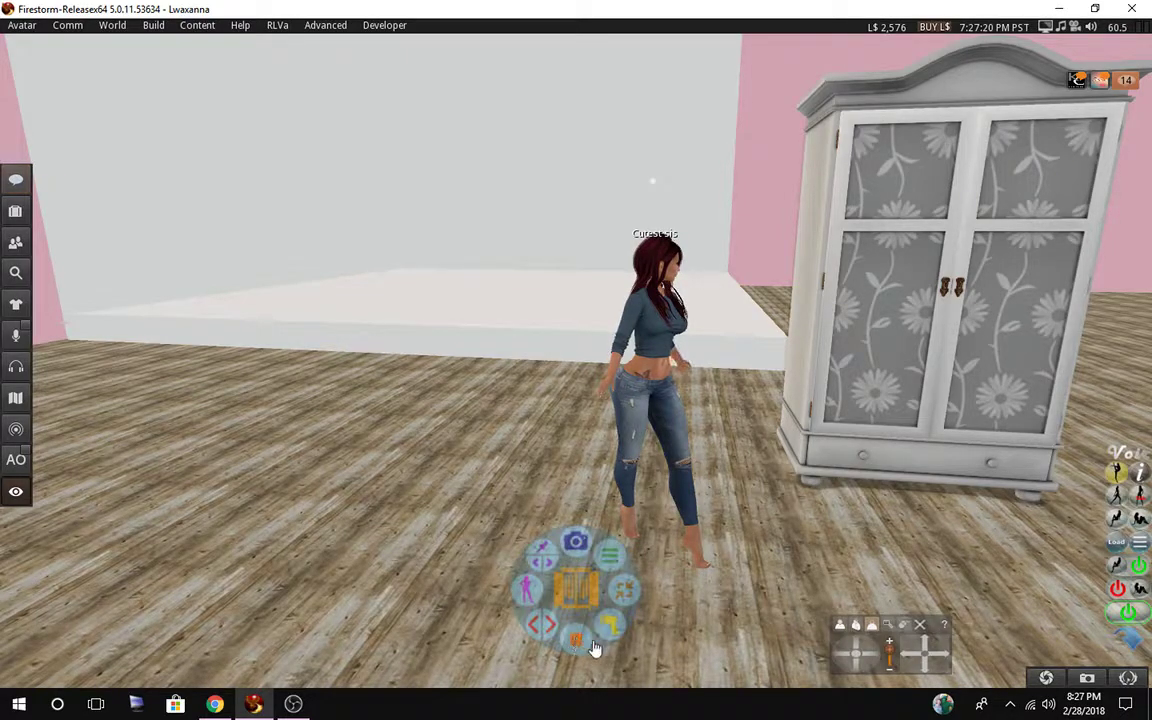
click(610, 628)
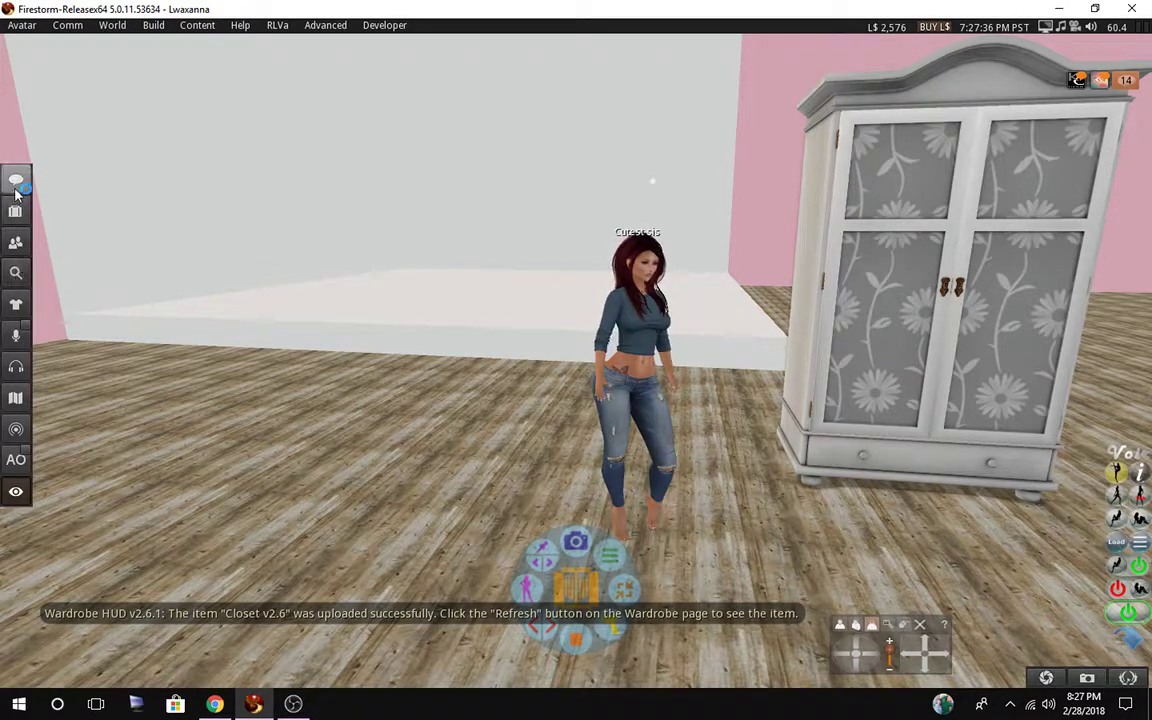
click(450, 613)
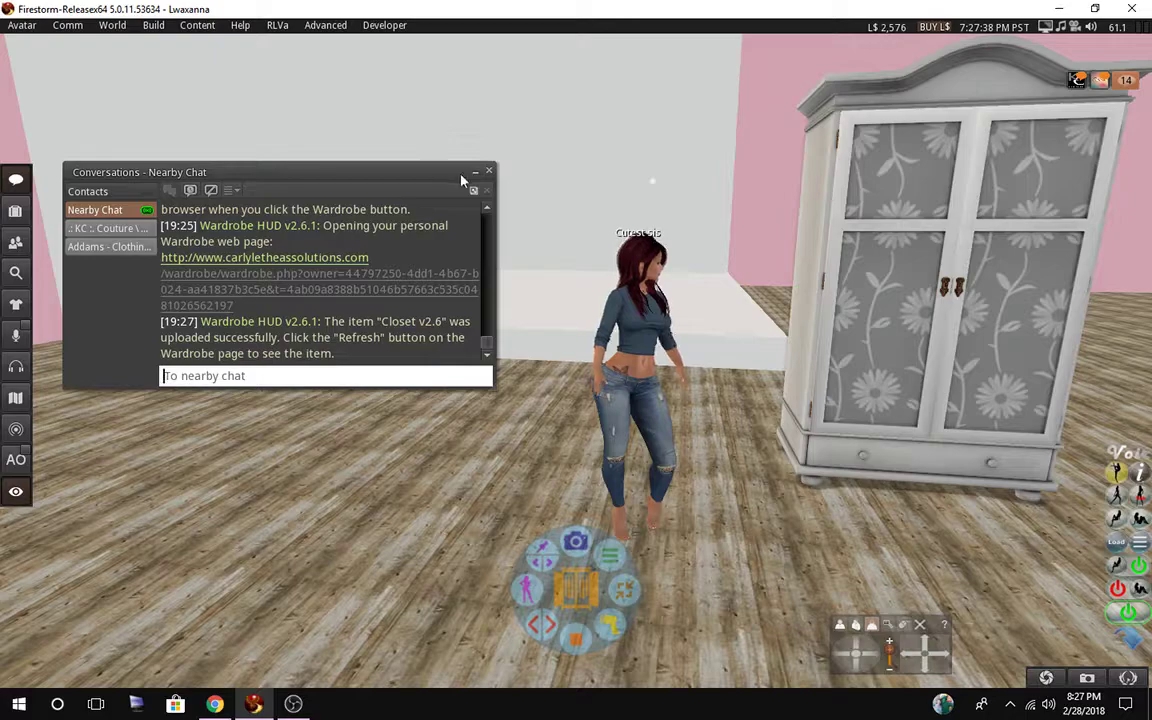
click(487, 172)
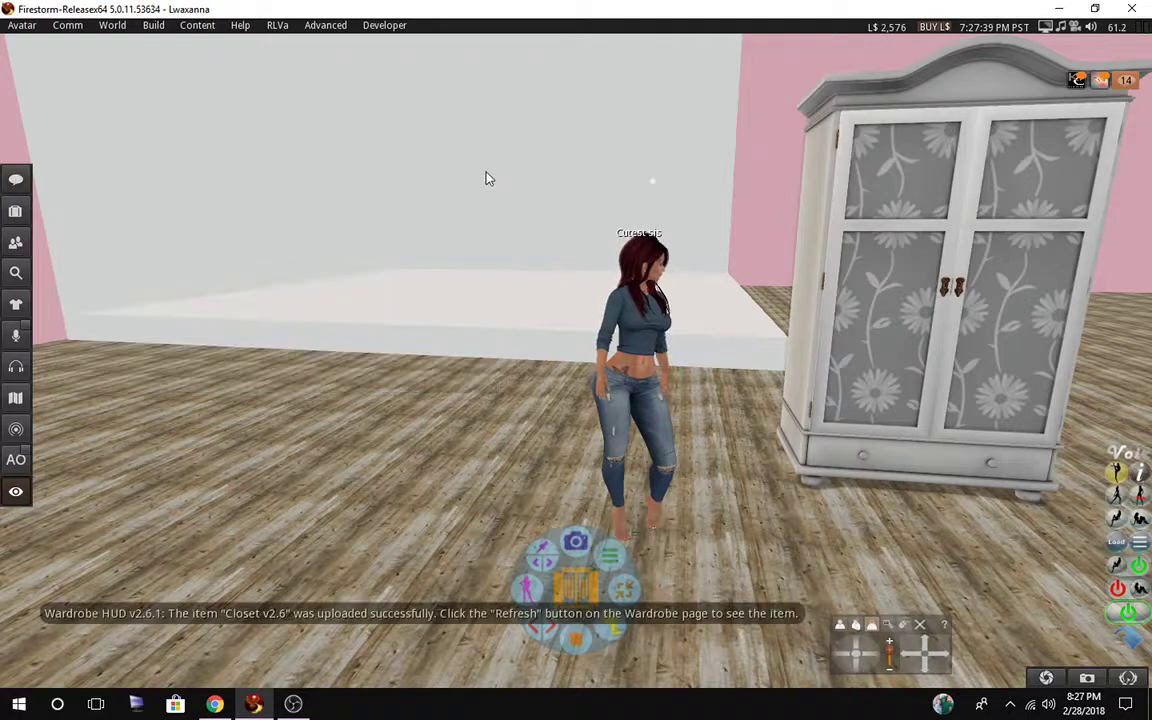
Cycle the avatar through the HUD's poses from Model Pose - Male 2 to male-x8, and stop posing.
click(549, 628)
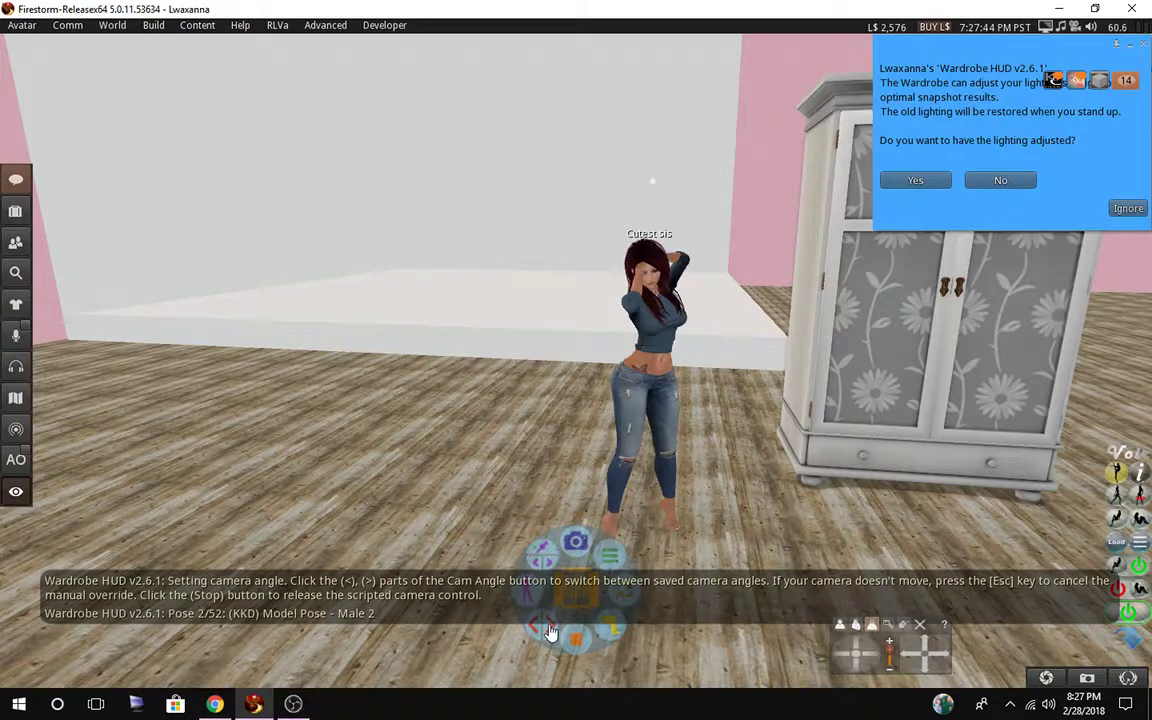
click(549, 630)
click(549, 630)
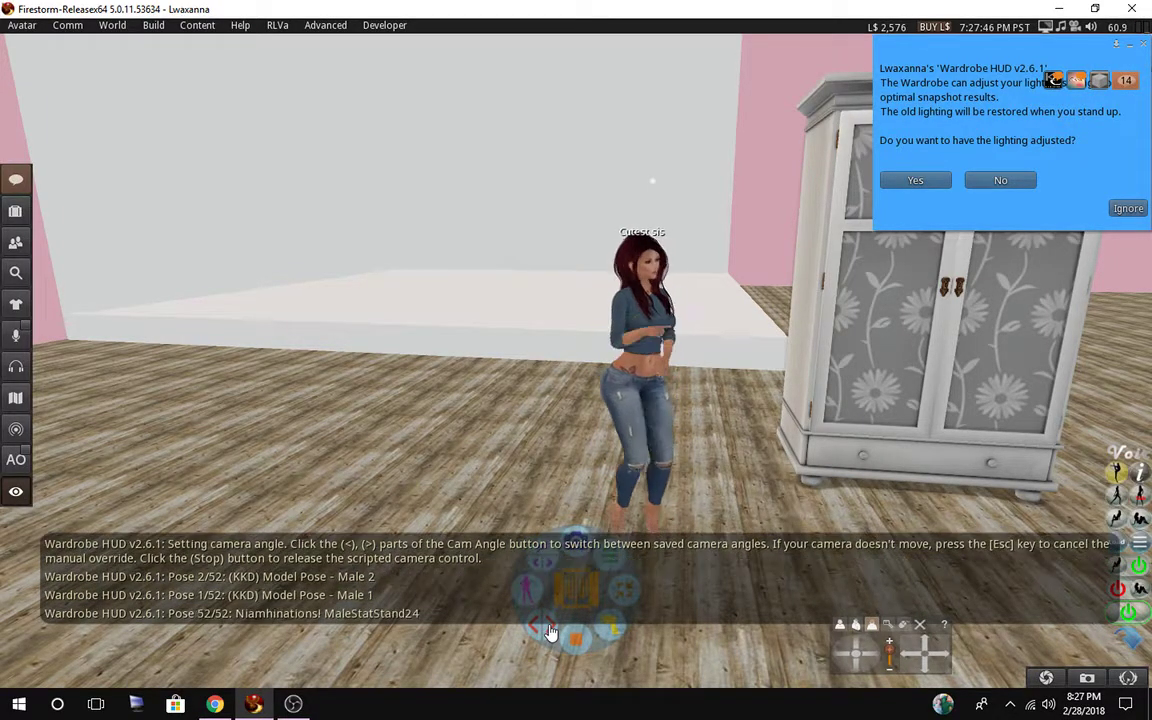
click(549, 630)
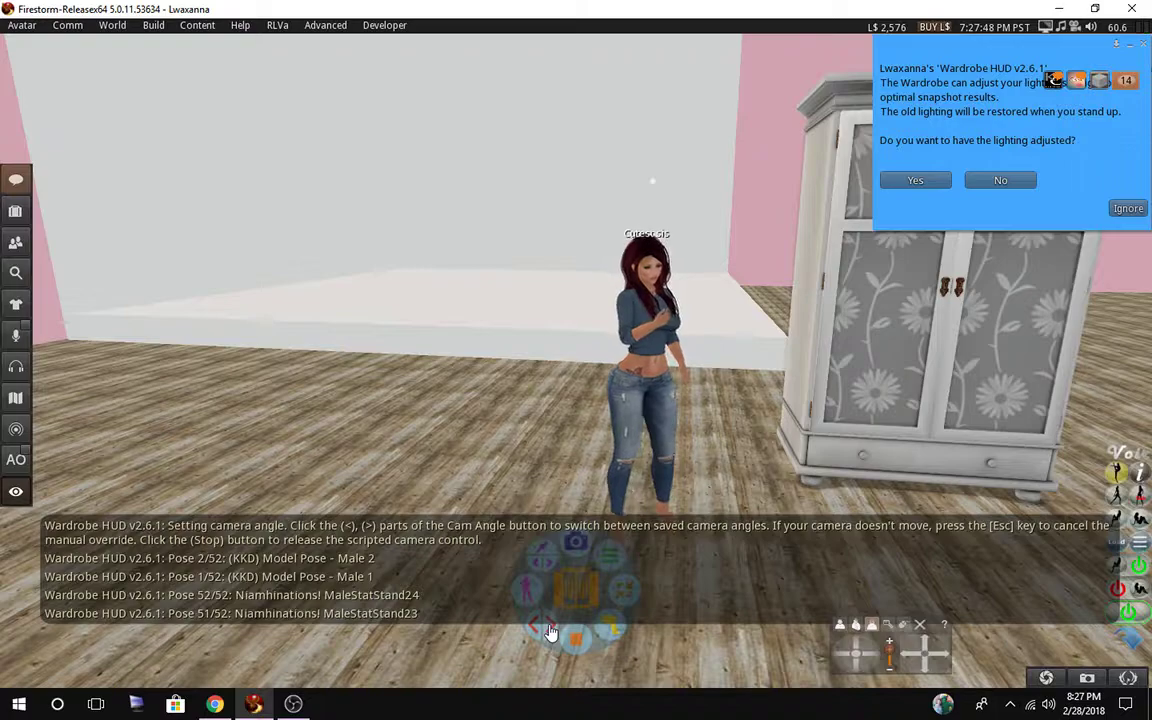
click(549, 630)
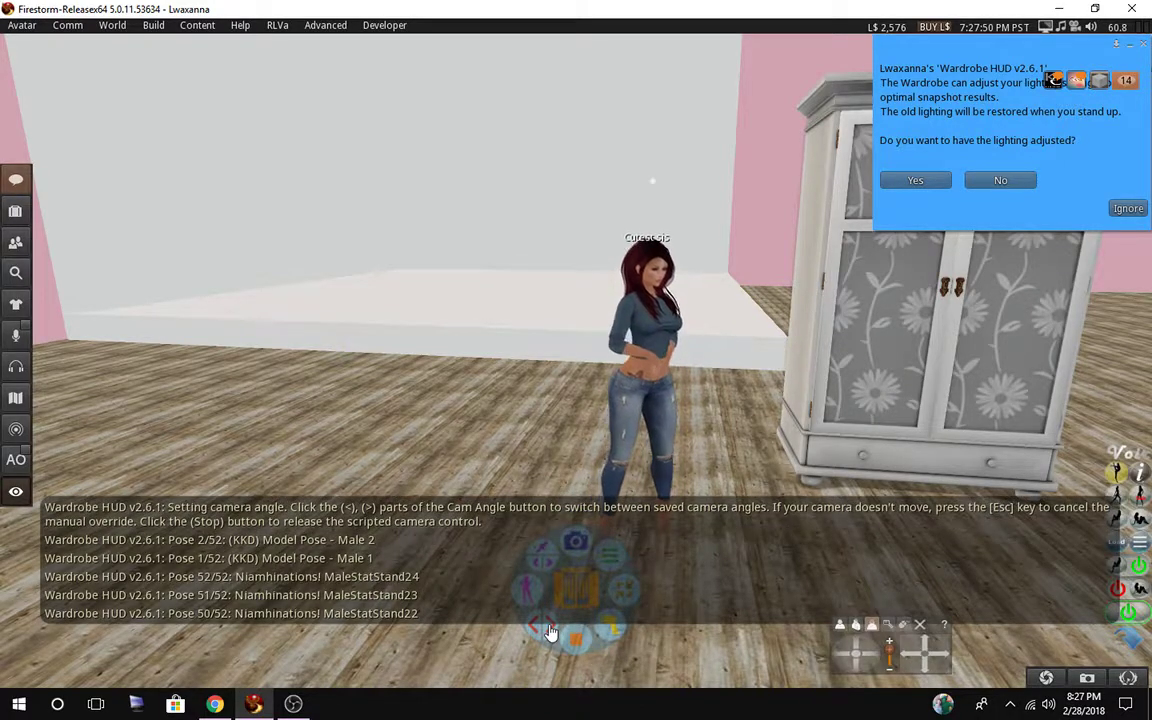
click(549, 630)
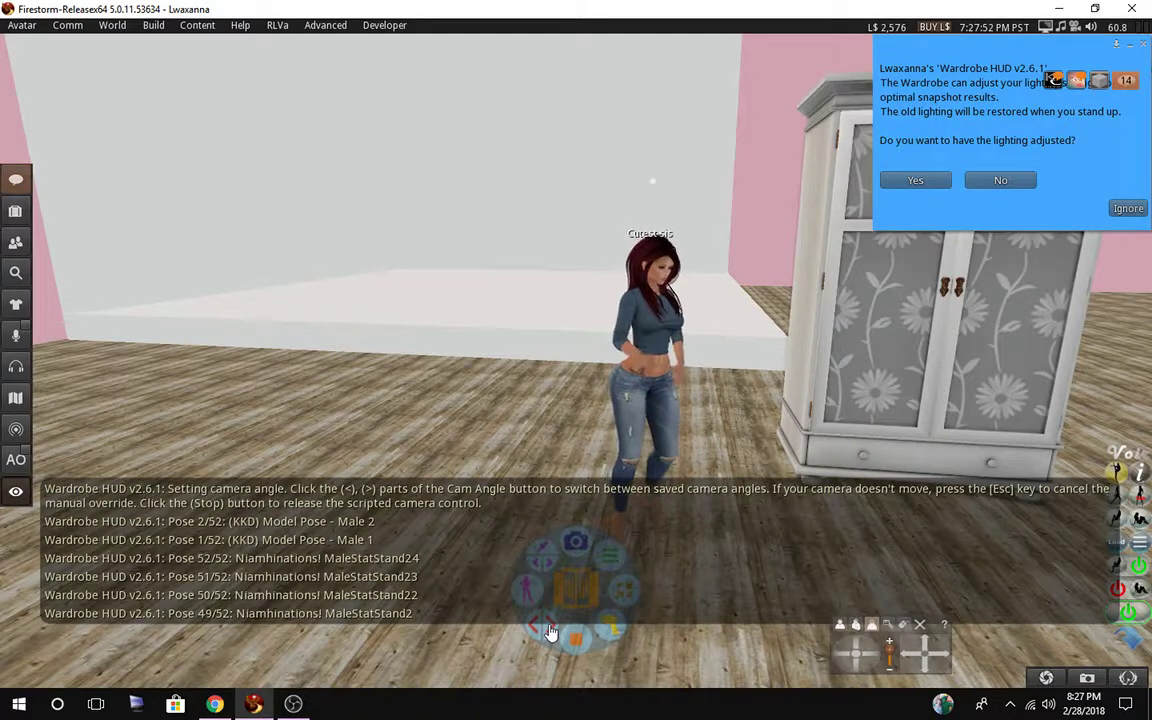
click(549, 630)
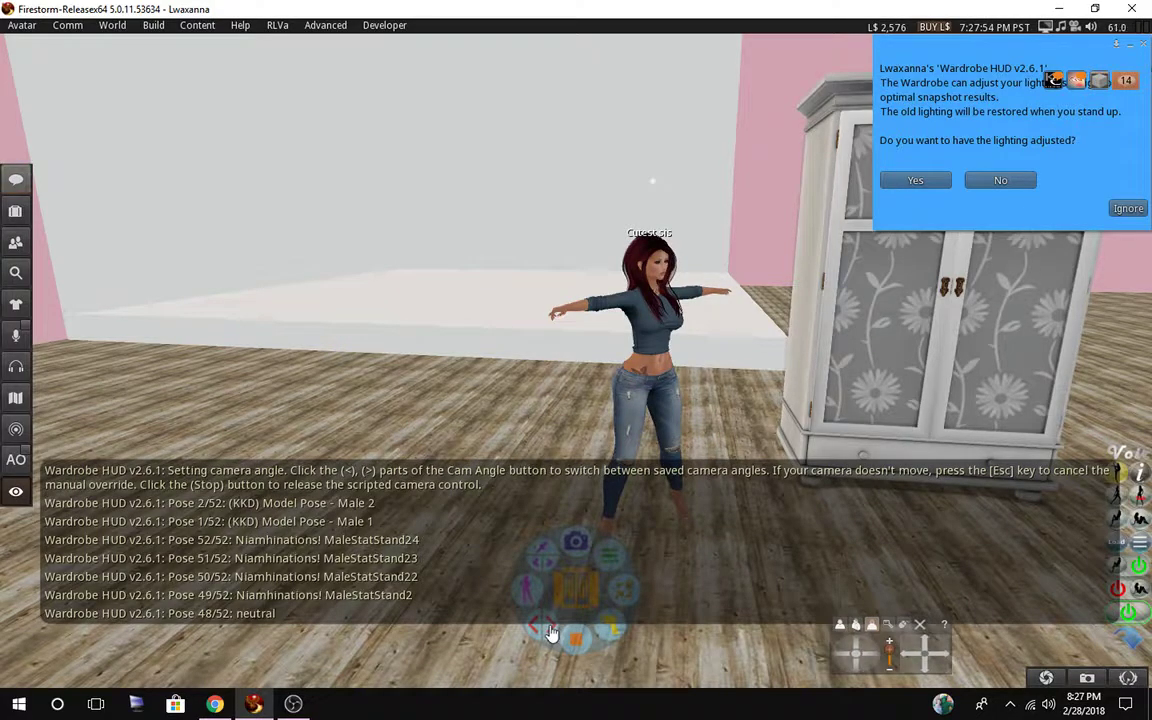
click(549, 630)
click(524, 584)
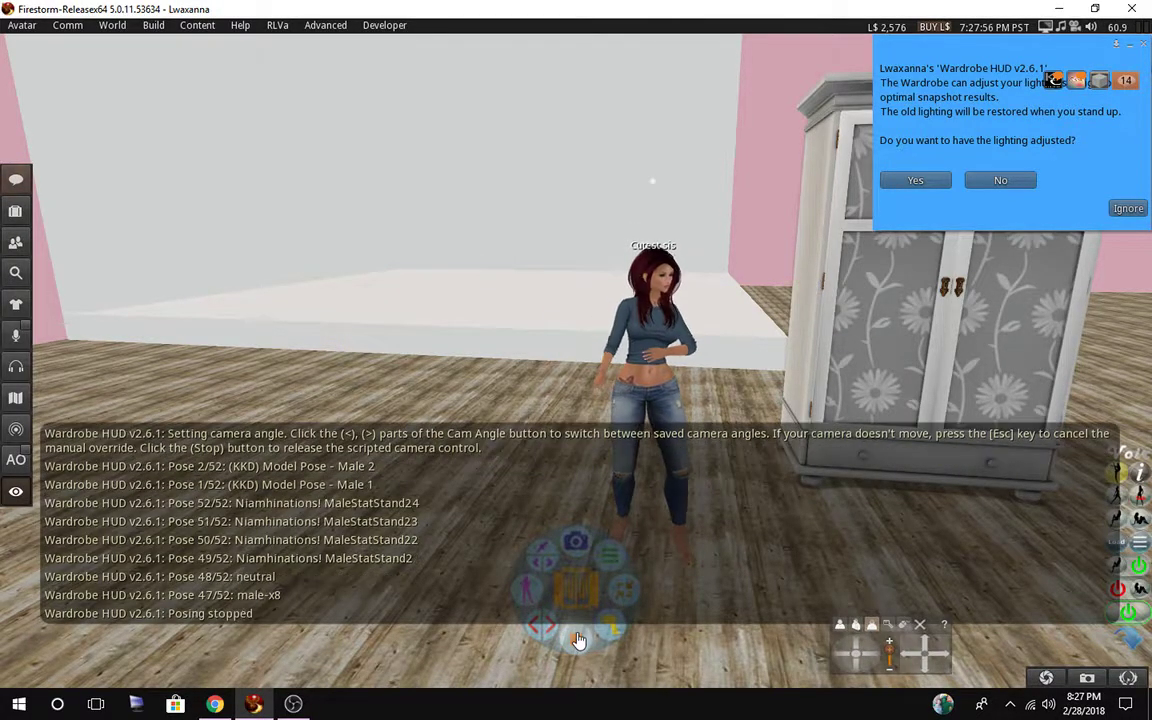
Accept the HUD's lighting adjustment and minimize the Conversations window out of the way.
click(898, 178)
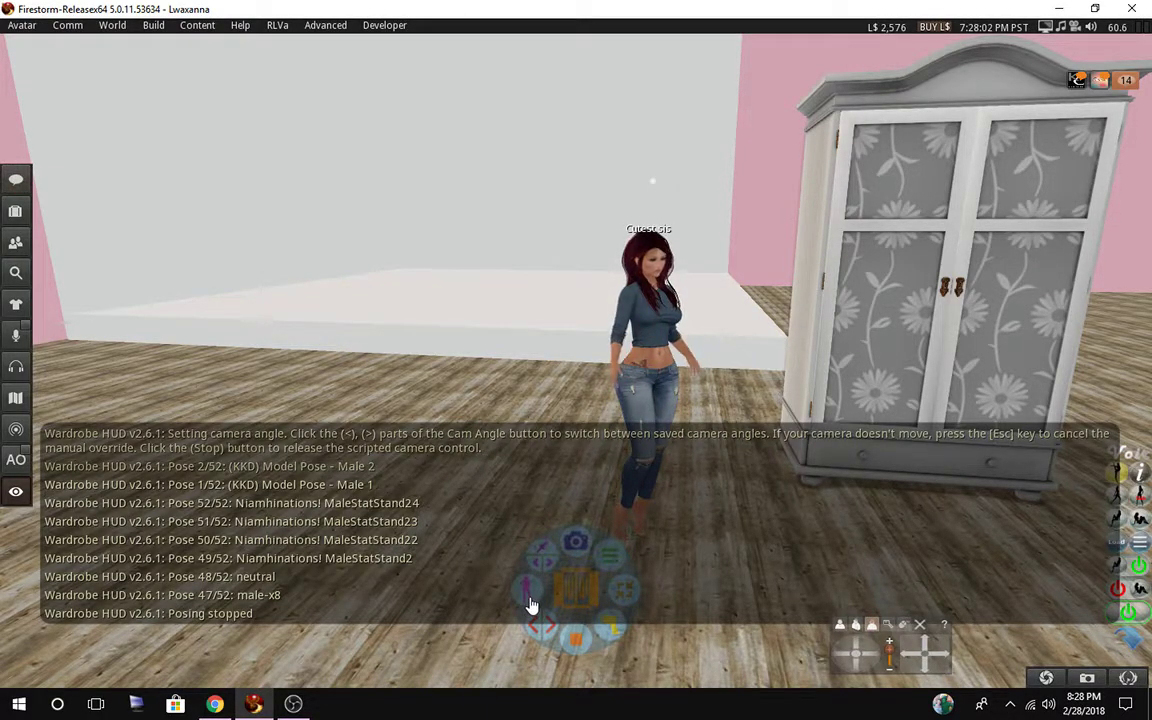
click(16, 182)
drag(235, 170, 1150, 678)
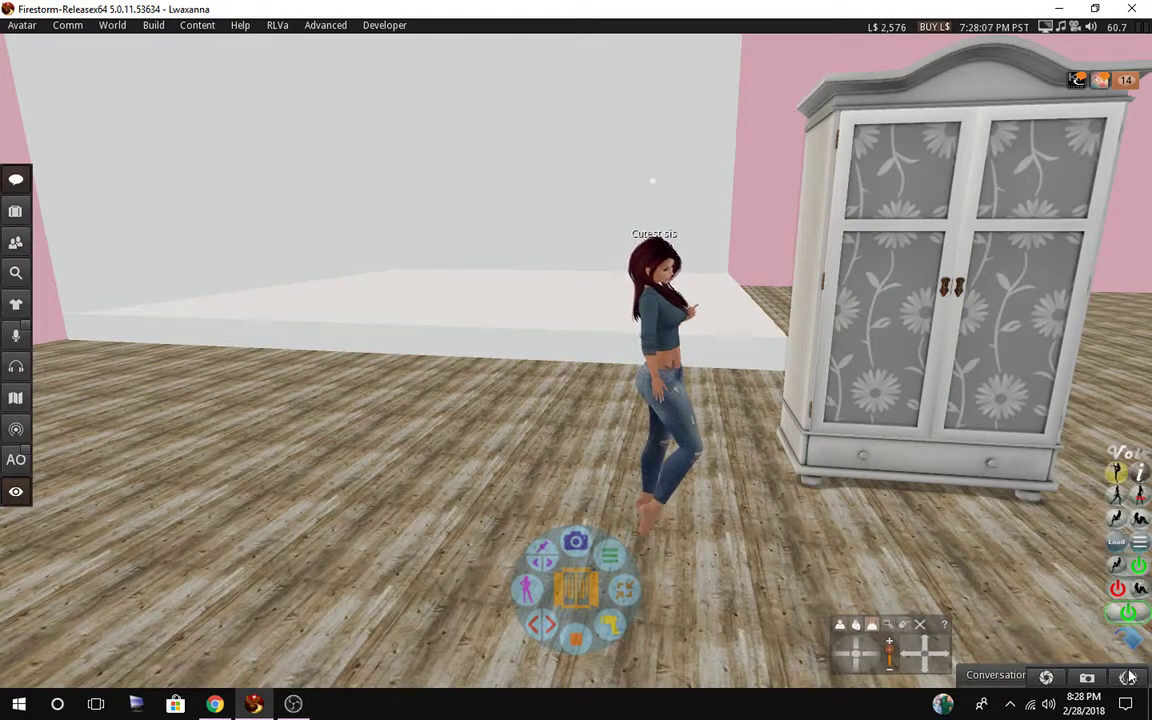
Rez a pose stand from the HUD and ignore the choice of pose set for it.
click(526, 592)
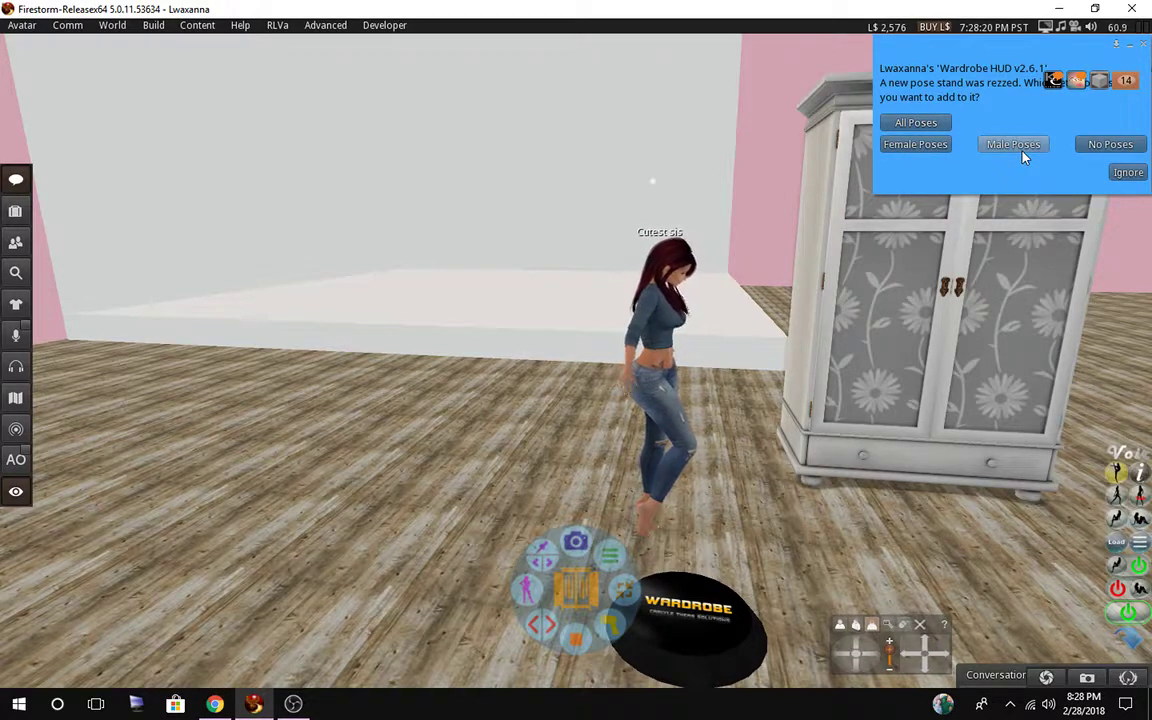
click(1127, 173)
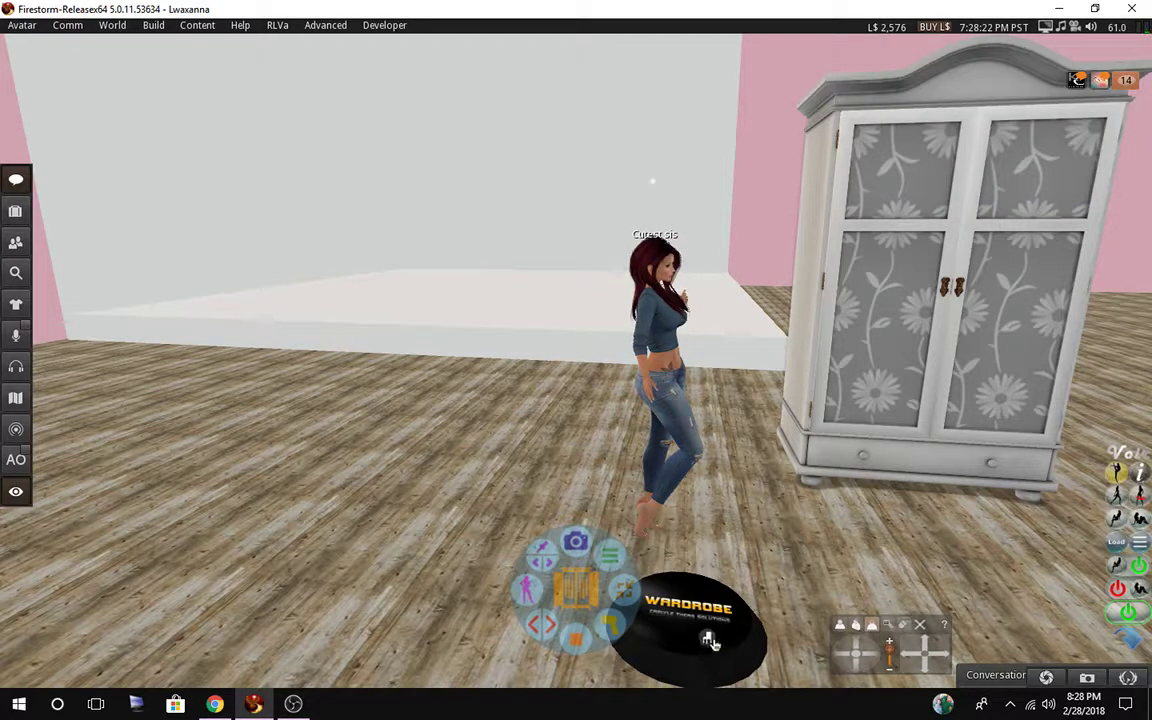
Clear away the rezzed pose stand beside the avatar.
click(716, 645)
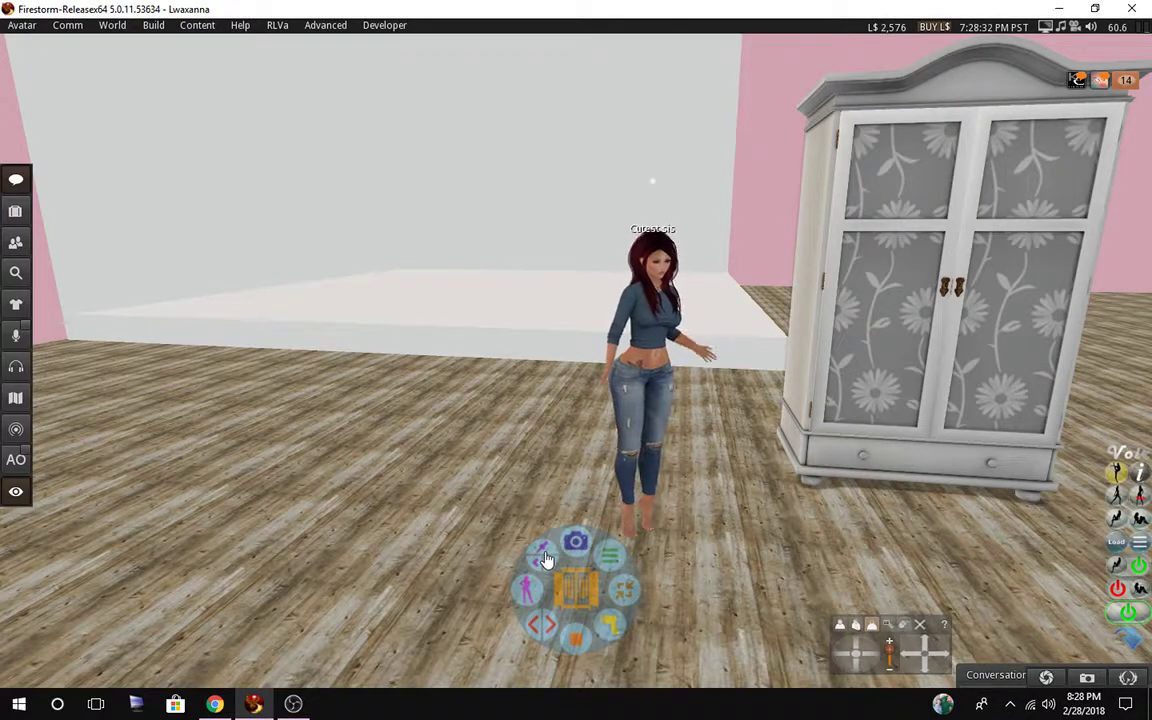
click(924, 650)
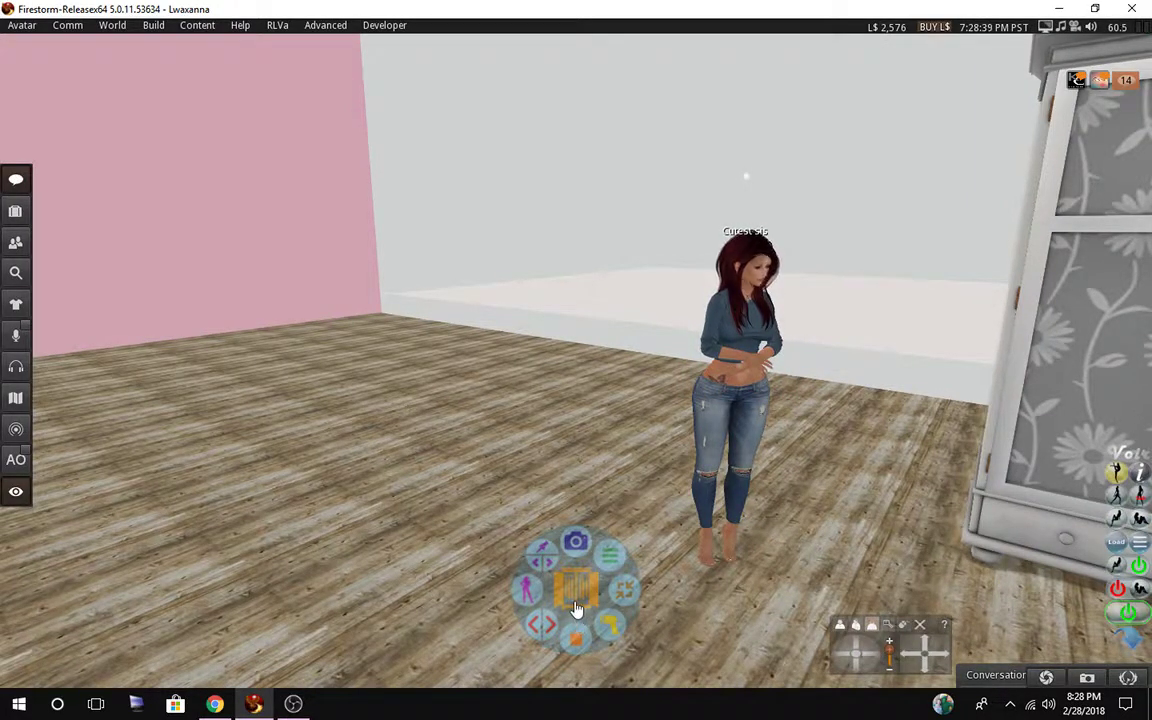
click(843, 665)
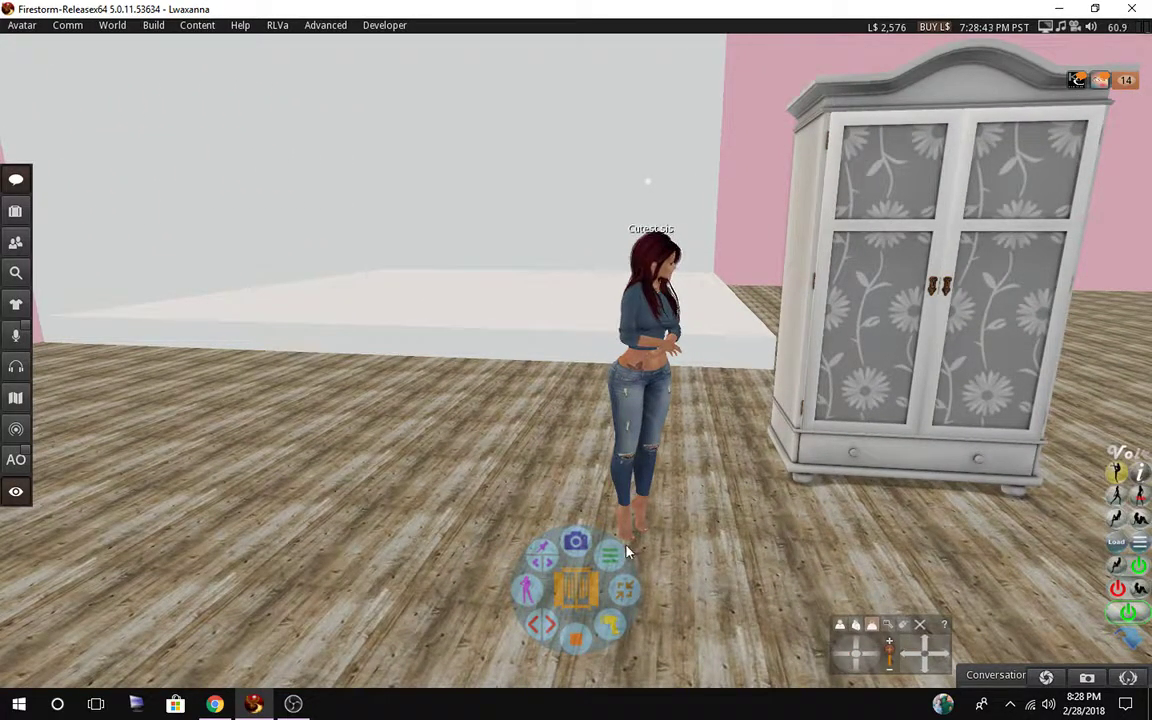
Switch to the Wardrobe page in Chrome, refresh its items, and delete the Closet v2.6 item.
click(212, 704)
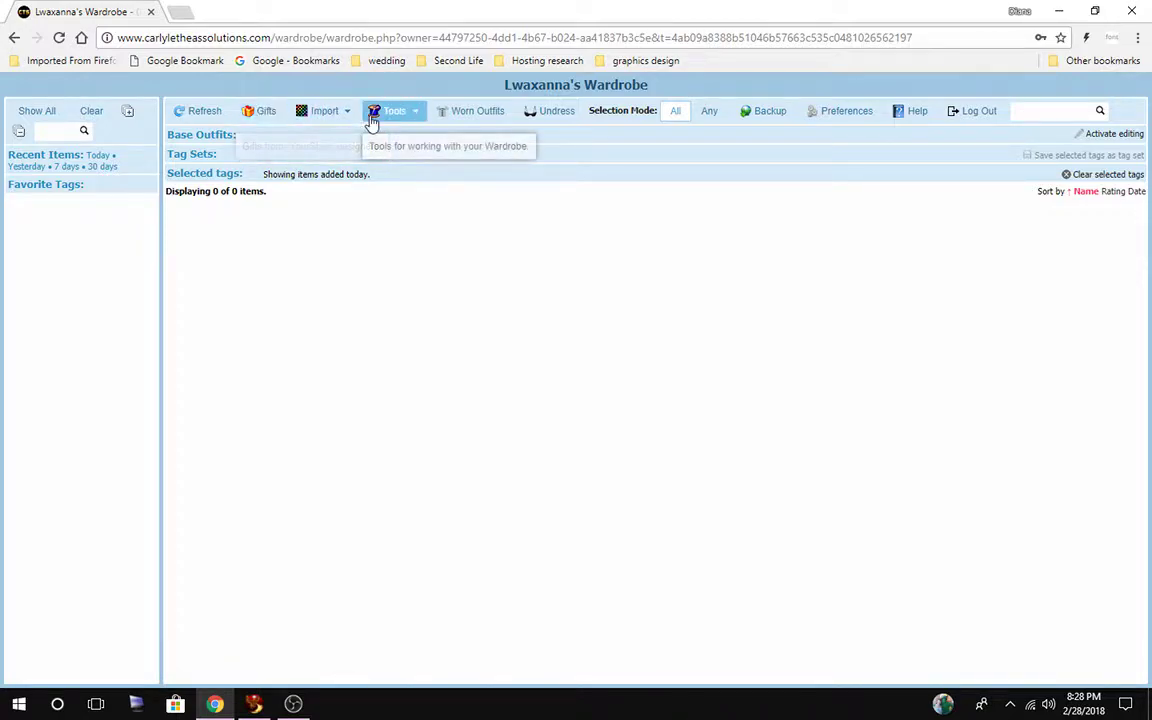
click(186, 117)
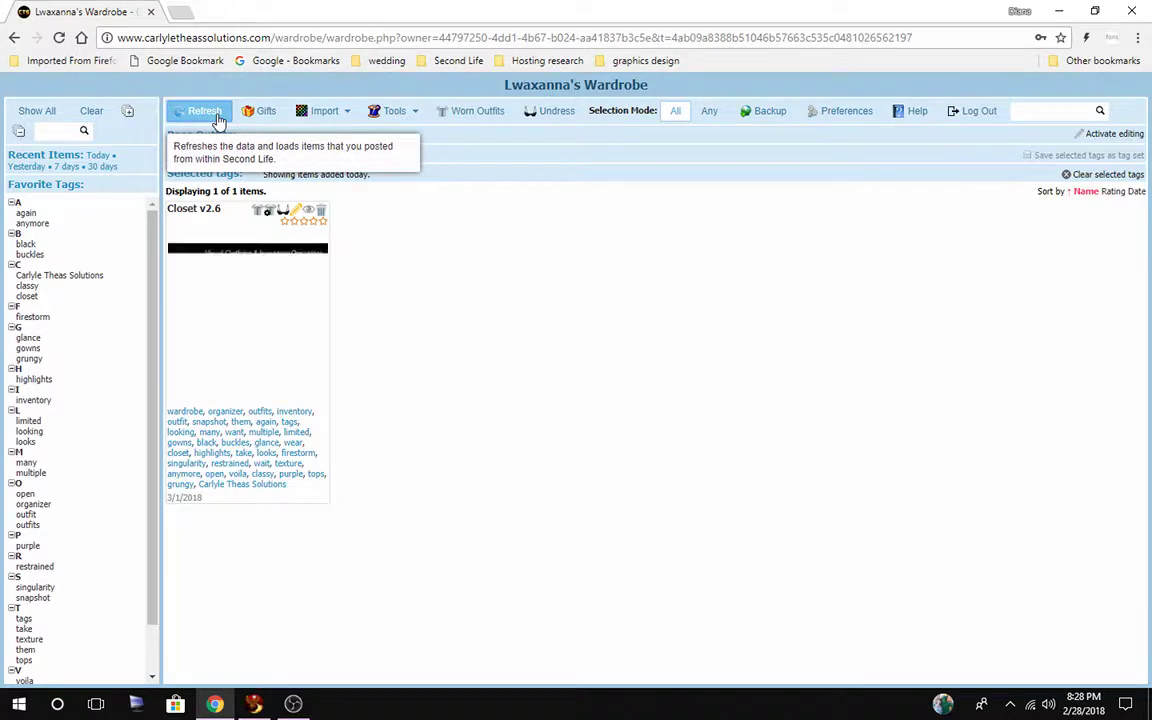
click(321, 214)
click(595, 507)
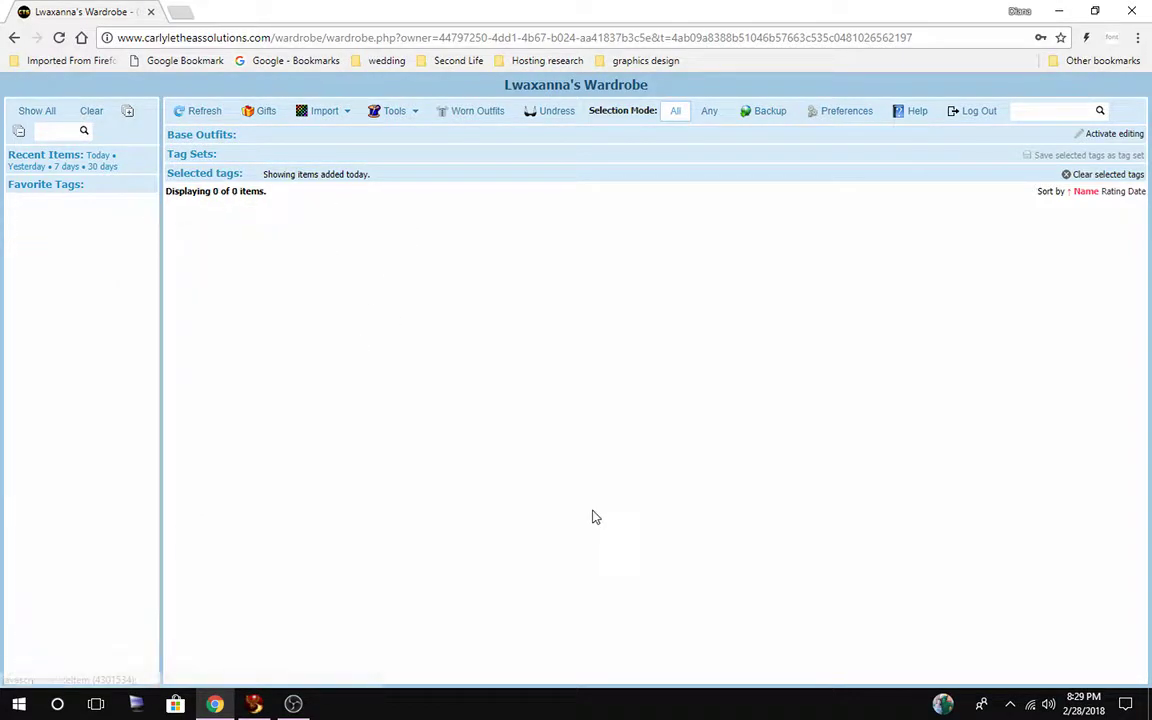
Browse the Wardrobe gifts from the *YourStyle* designers and close the gift window.
click(247, 116)
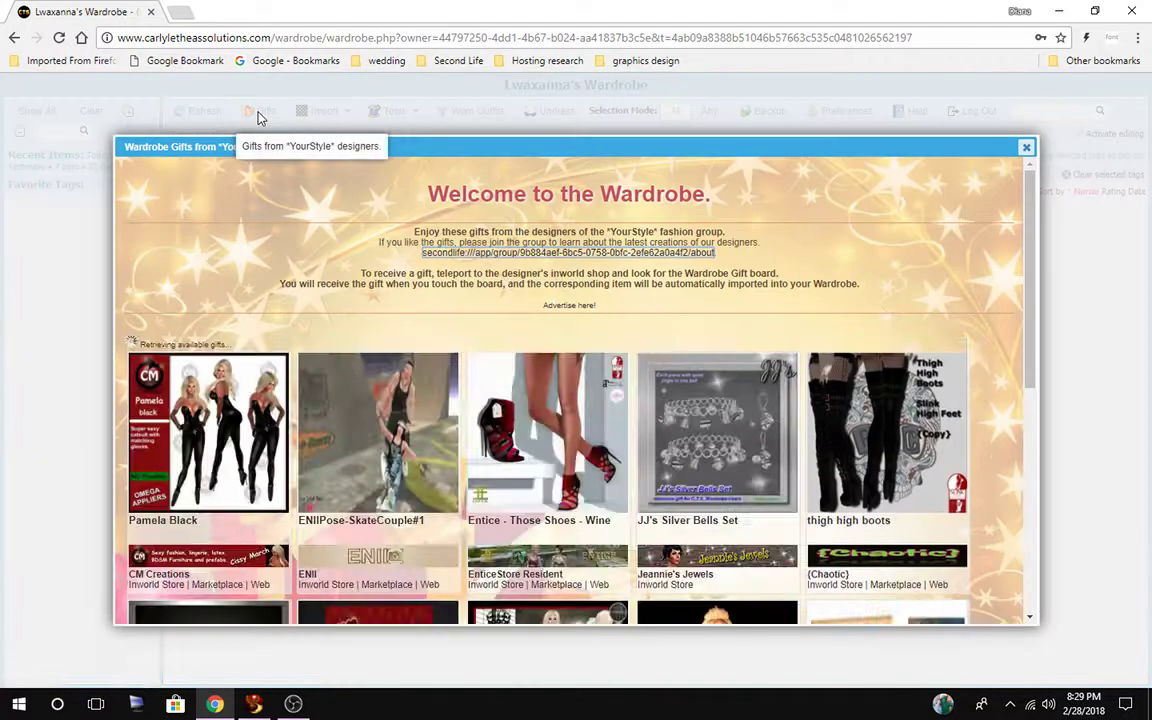
drag(264, 143, 248, 106)
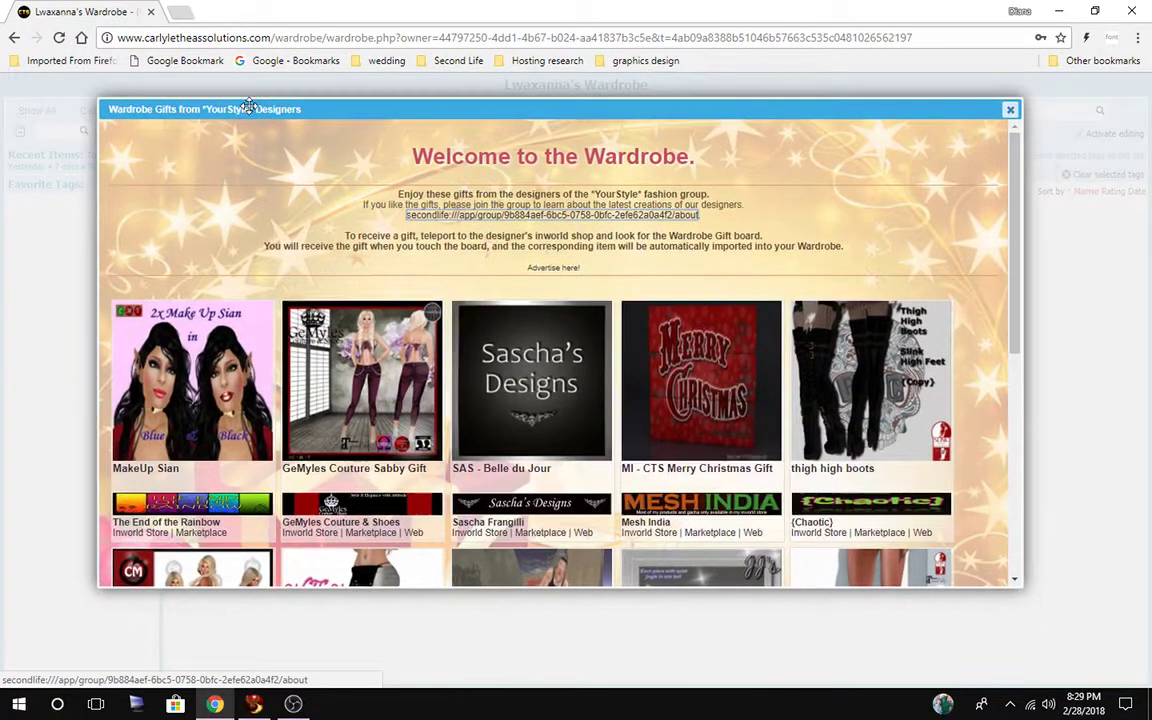
scroll(630, 500, down, 4)
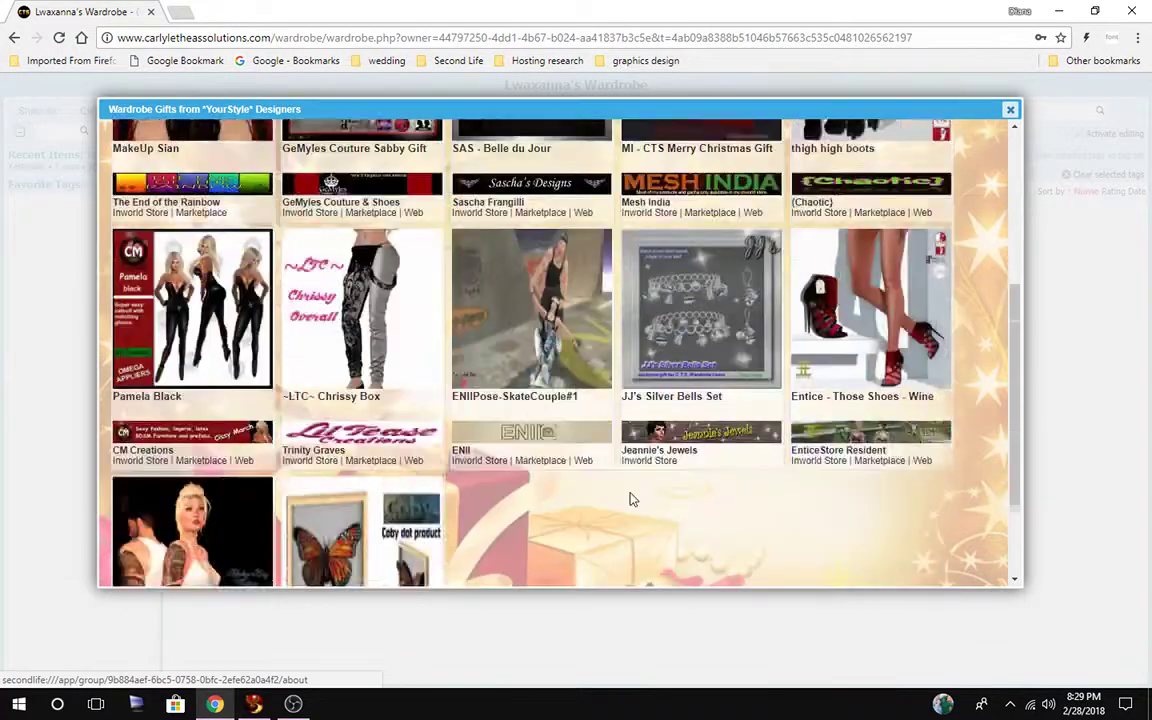
scroll(630, 500, up, 4)
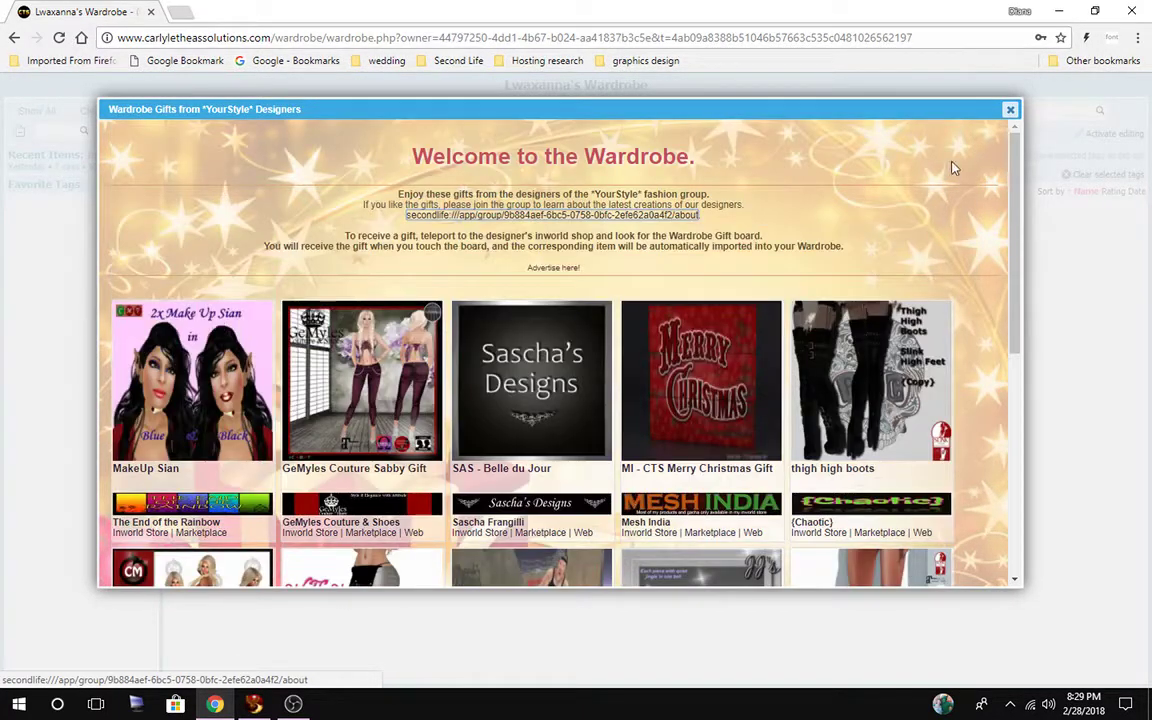
click(1010, 109)
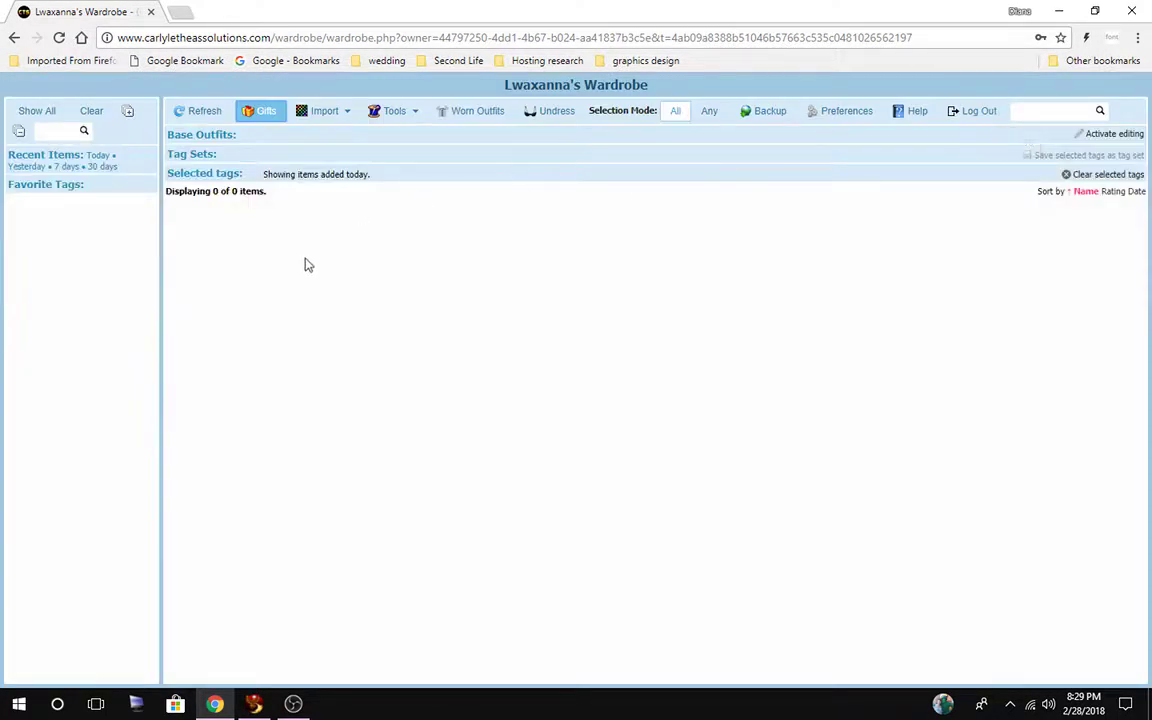
Review the options for importing snapshots, Marketplace items and textures and for uploading images.
click(343, 114)
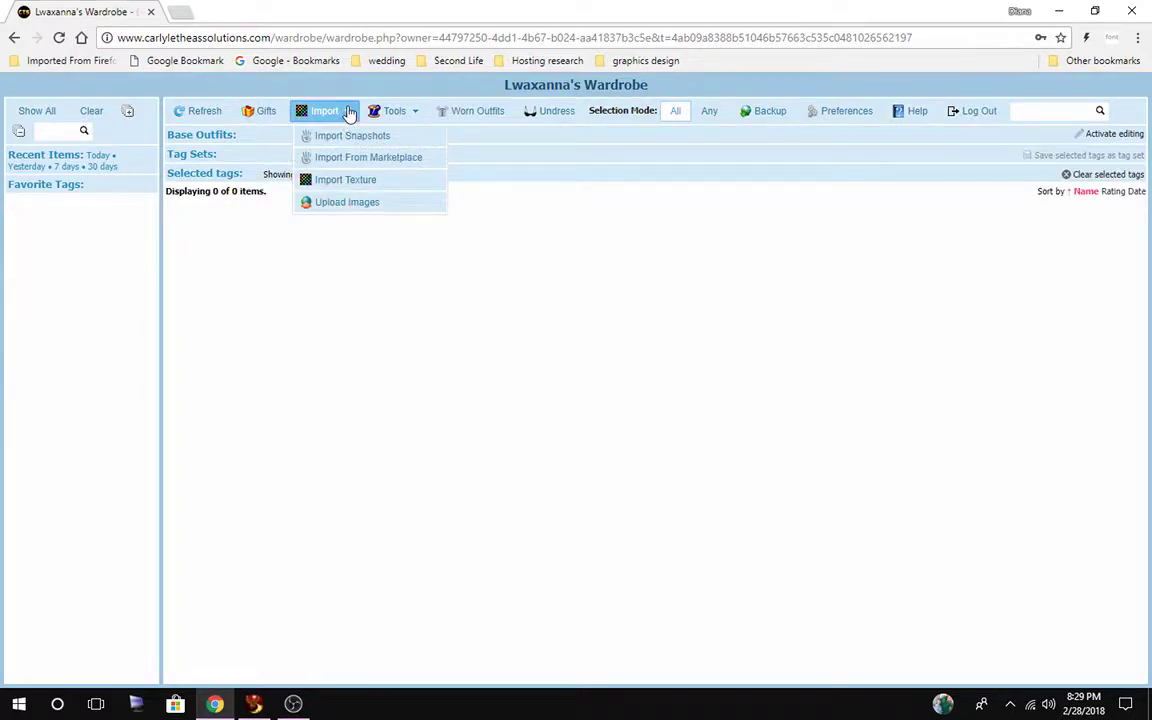
click(349, 114)
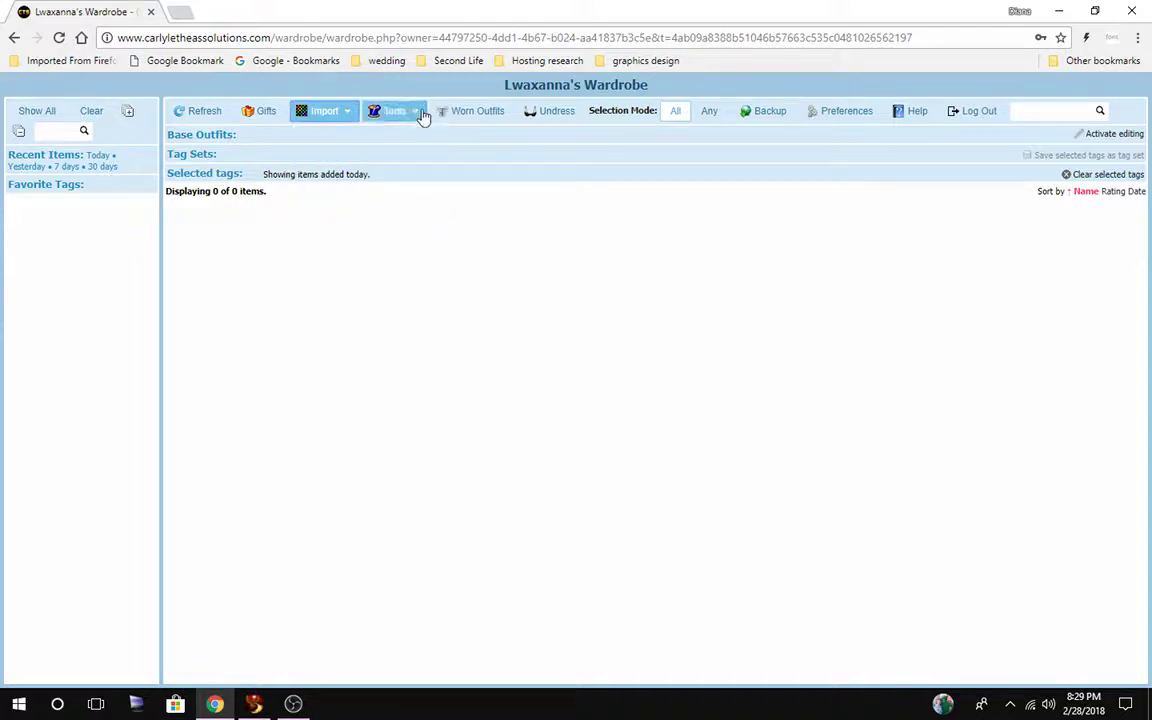
click(412, 115)
click(325, 117)
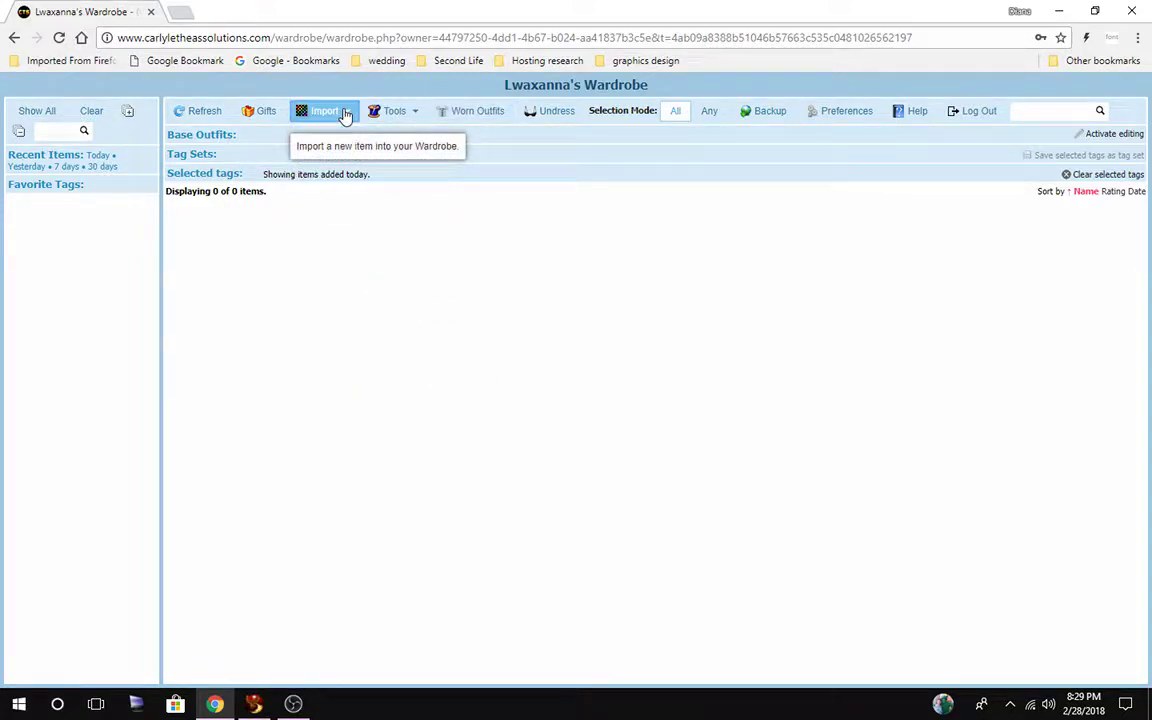
click(345, 115)
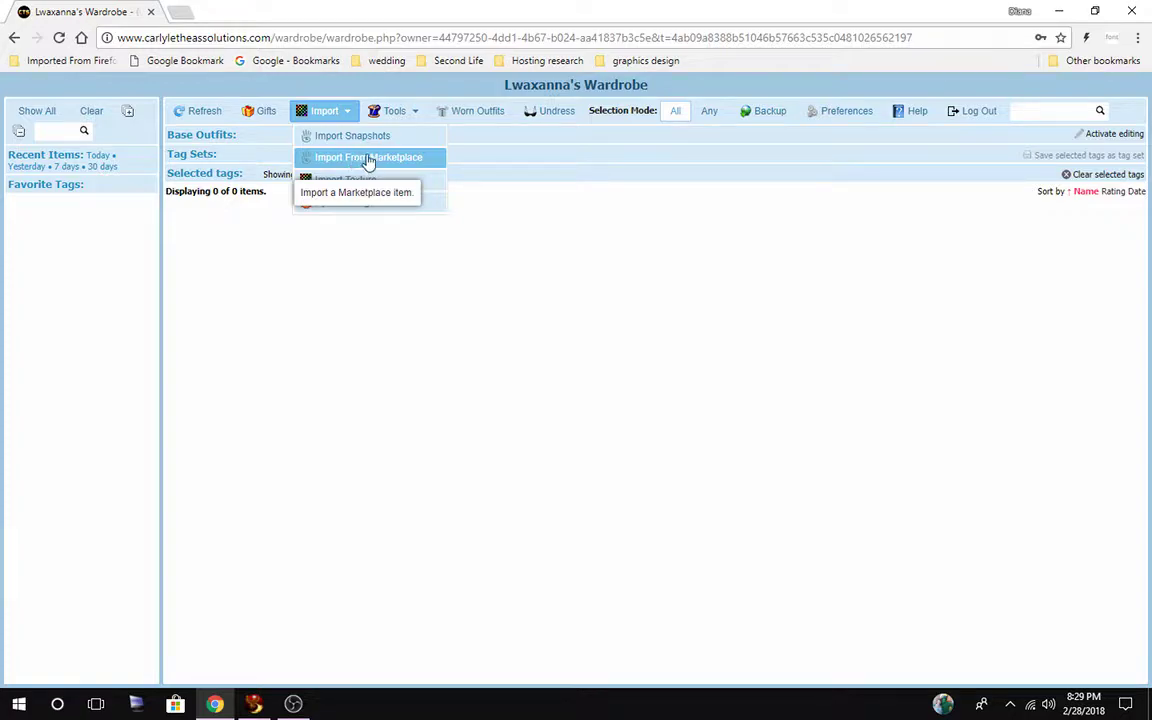
click(329, 110)
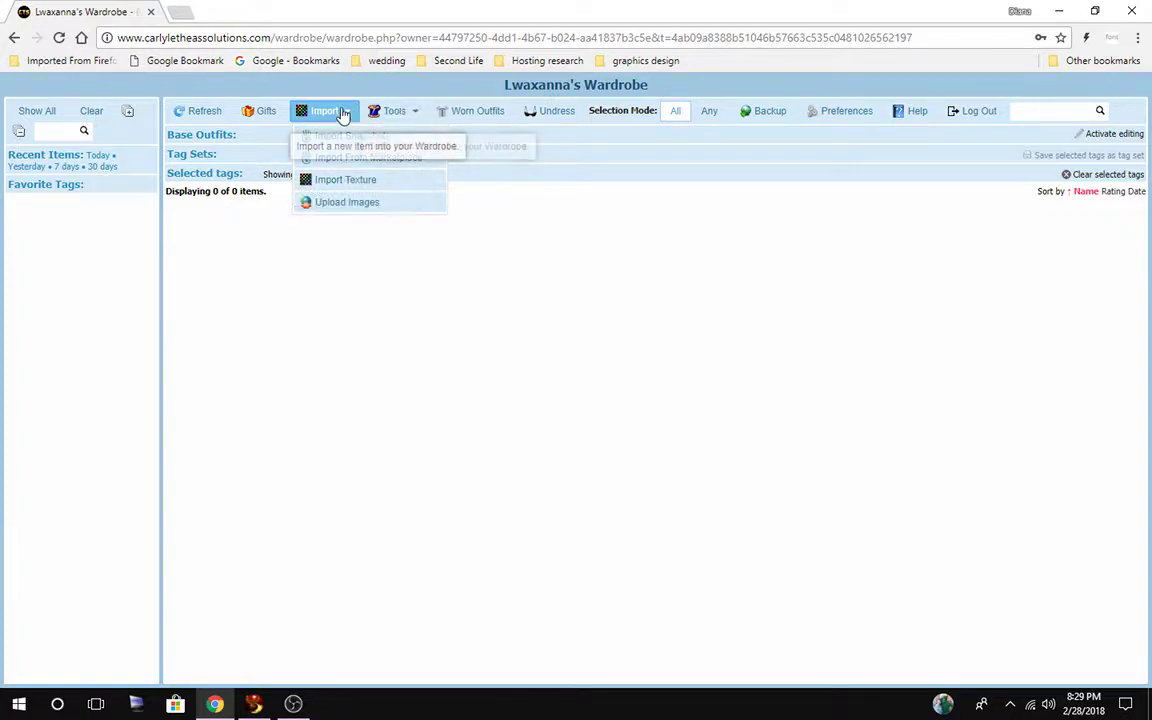
Open the Multi-Edit dialog, set its tag edit mode to Append Tags, and close it without applying.
click(414, 120)
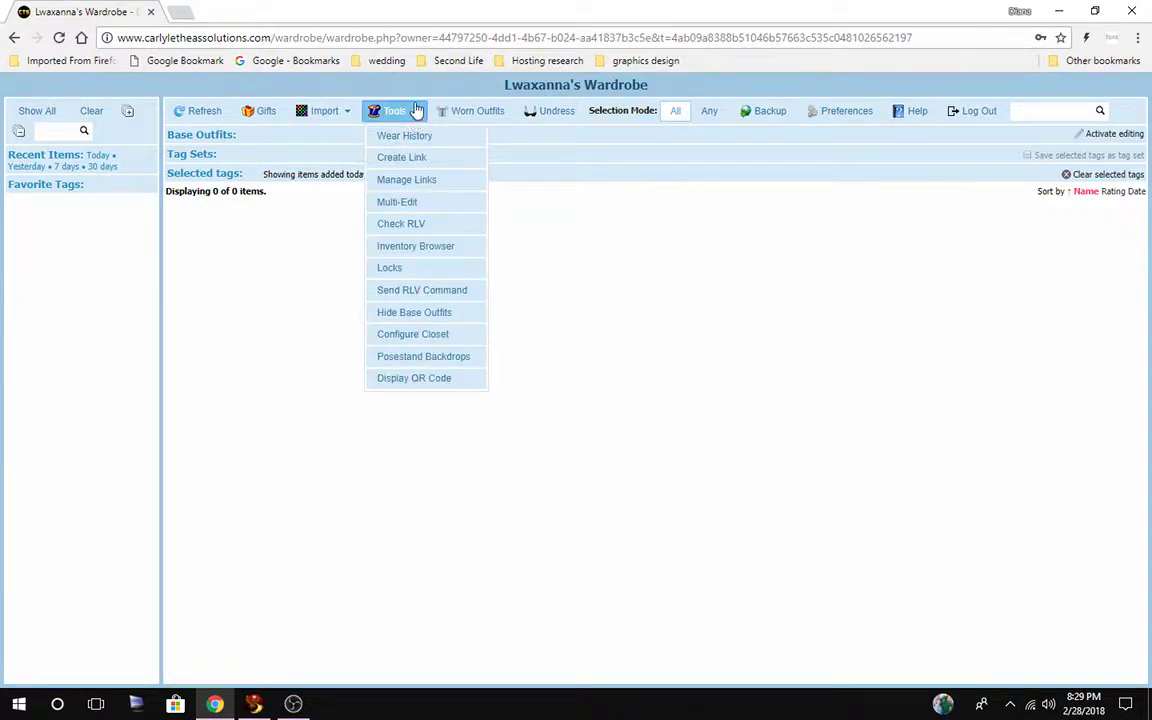
click(404, 210)
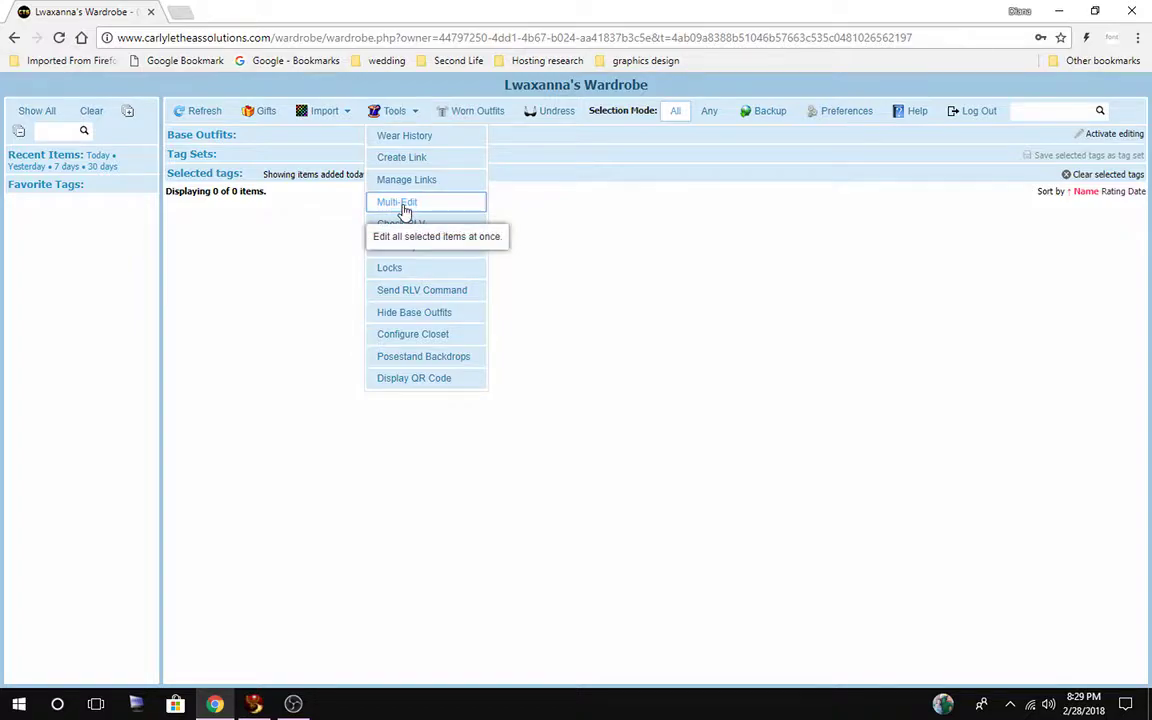
drag(424, 99, 327, 87)
click(344, 319)
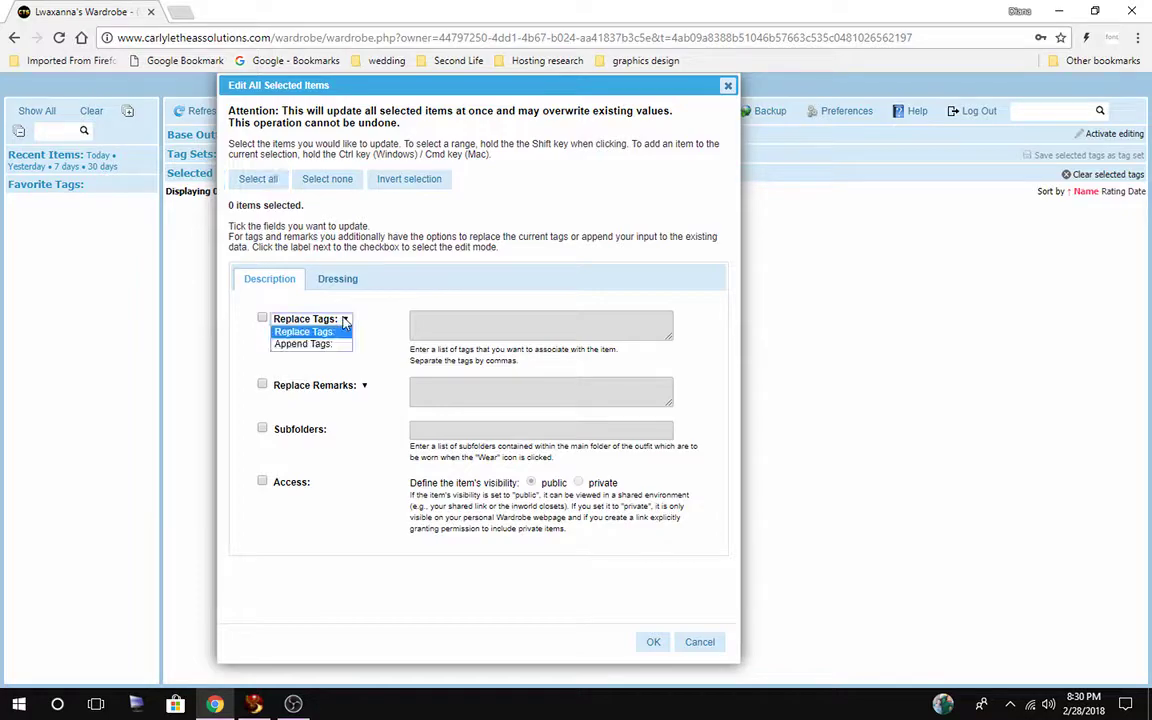
click(336, 345)
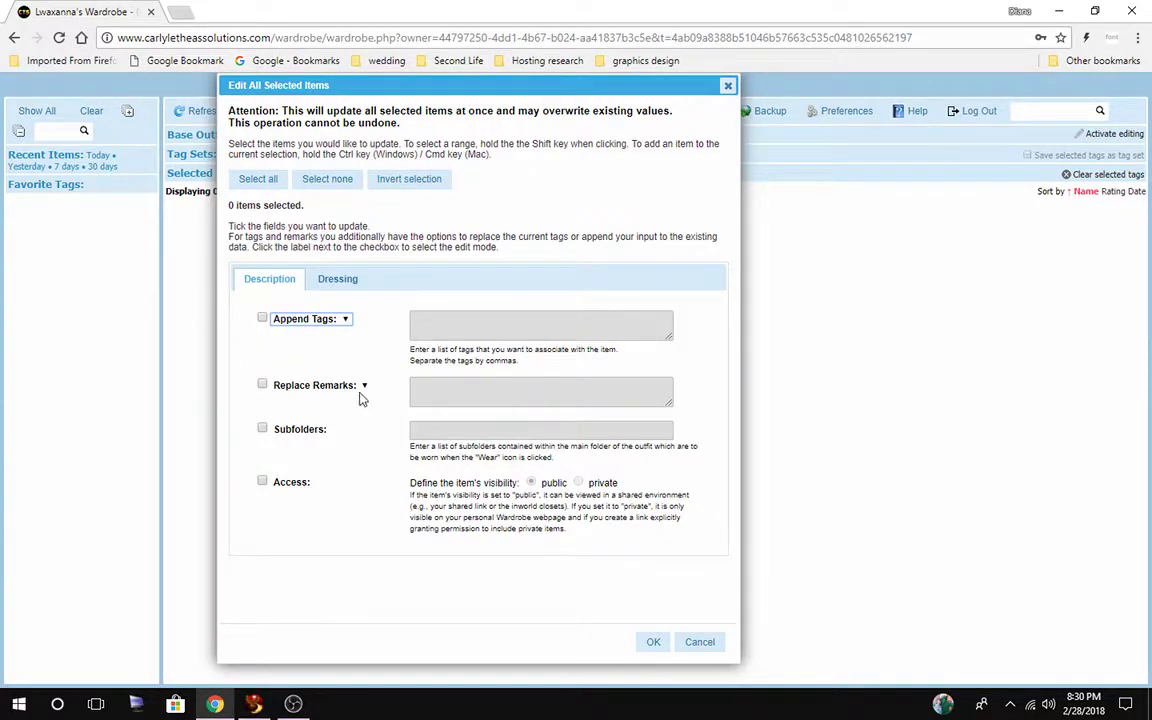
click(725, 85)
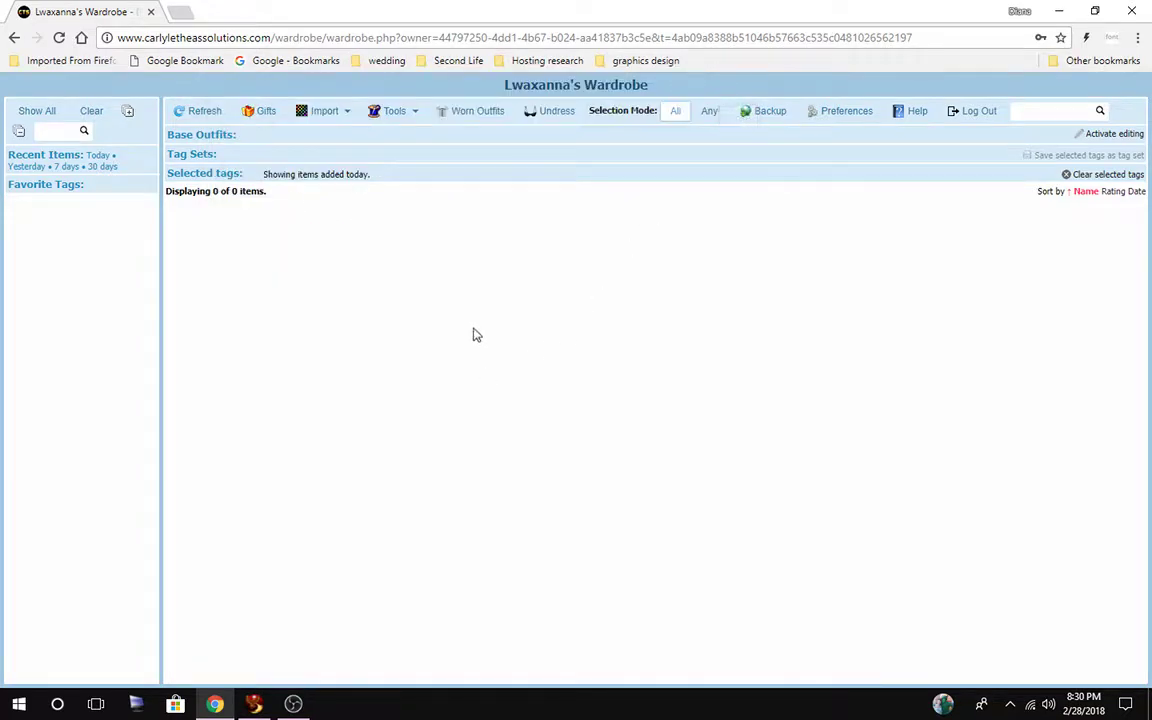
Check the currently worn outfits and the removable clothing layers and attachments under Undress, closing both dialogs.
click(412, 114)
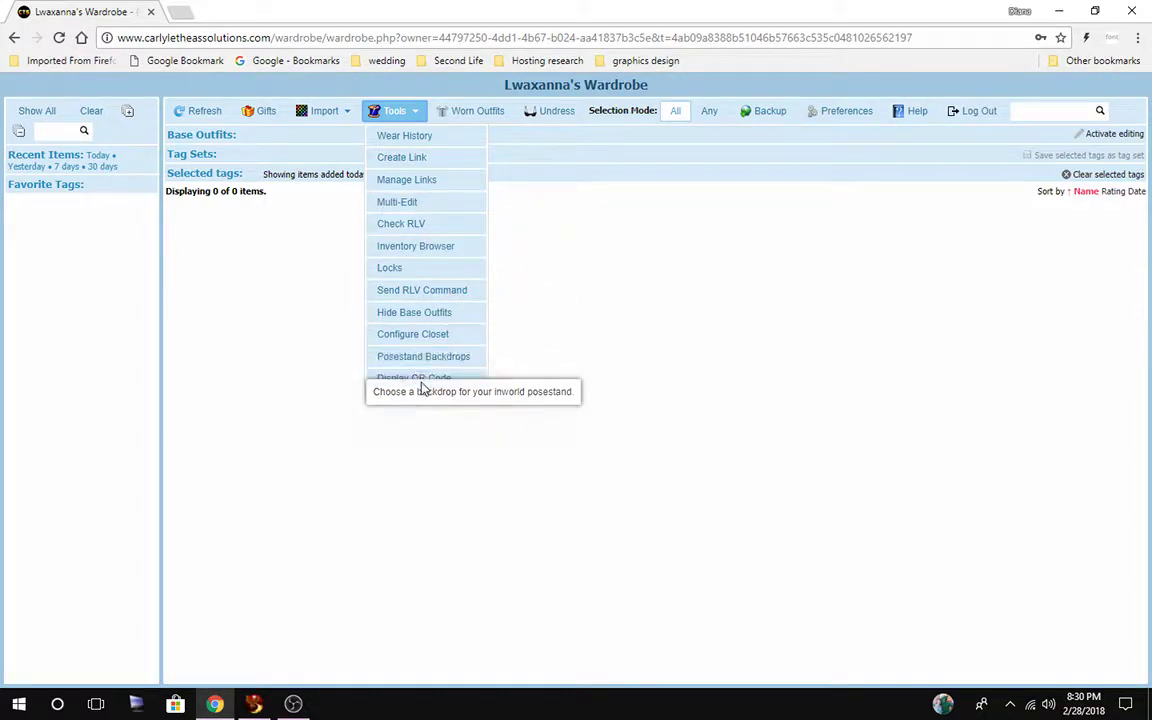
click(465, 111)
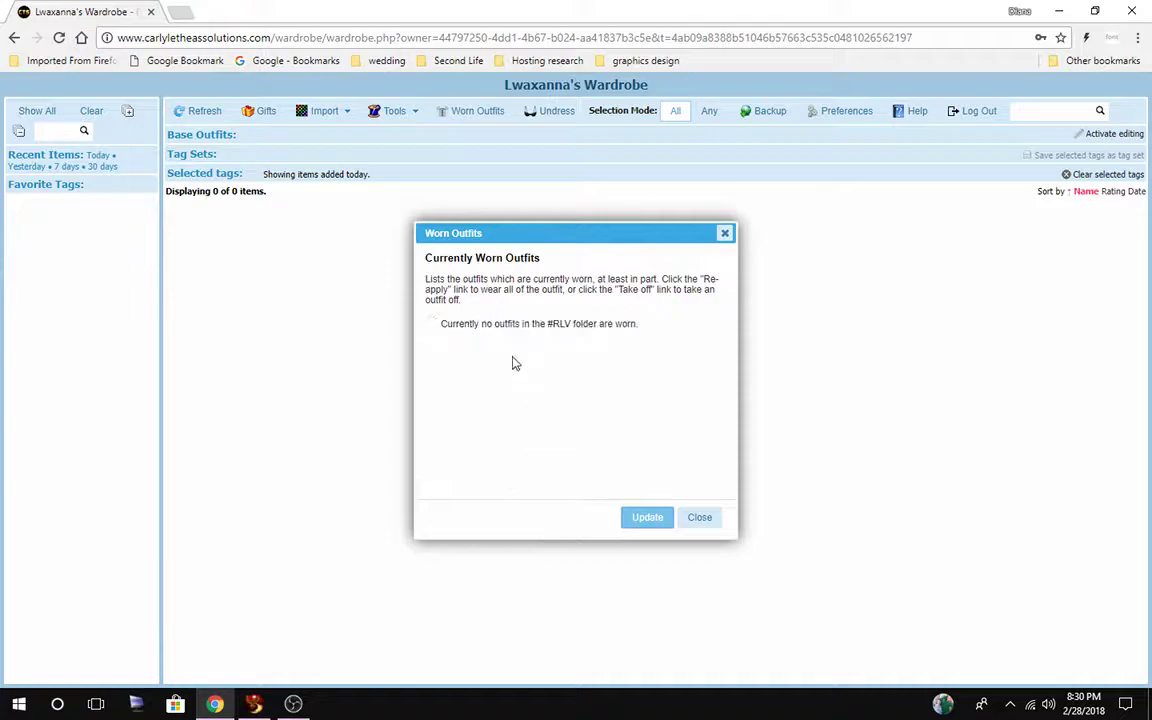
click(695, 524)
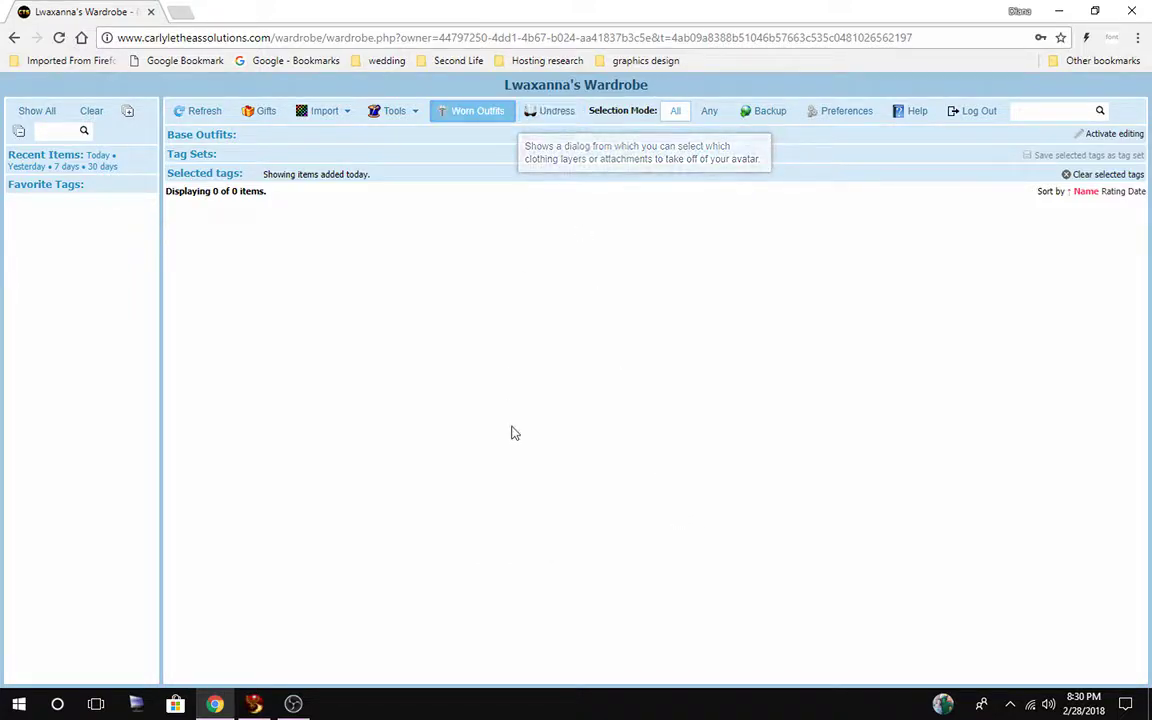
click(535, 110)
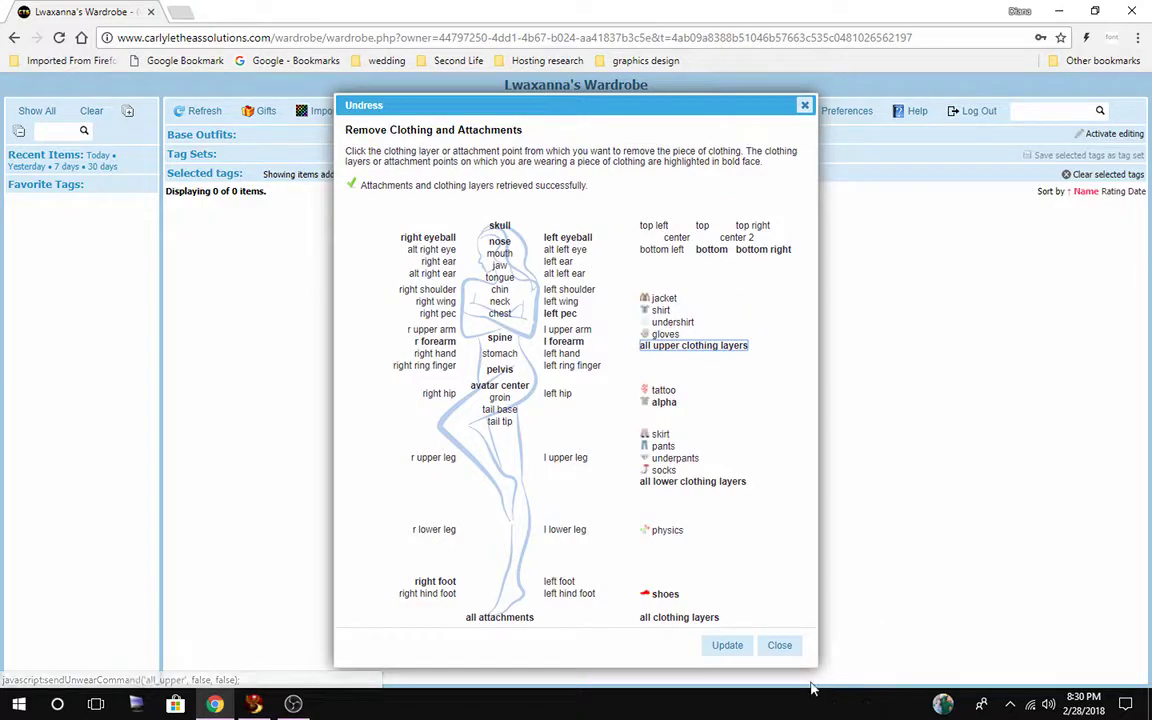
click(779, 646)
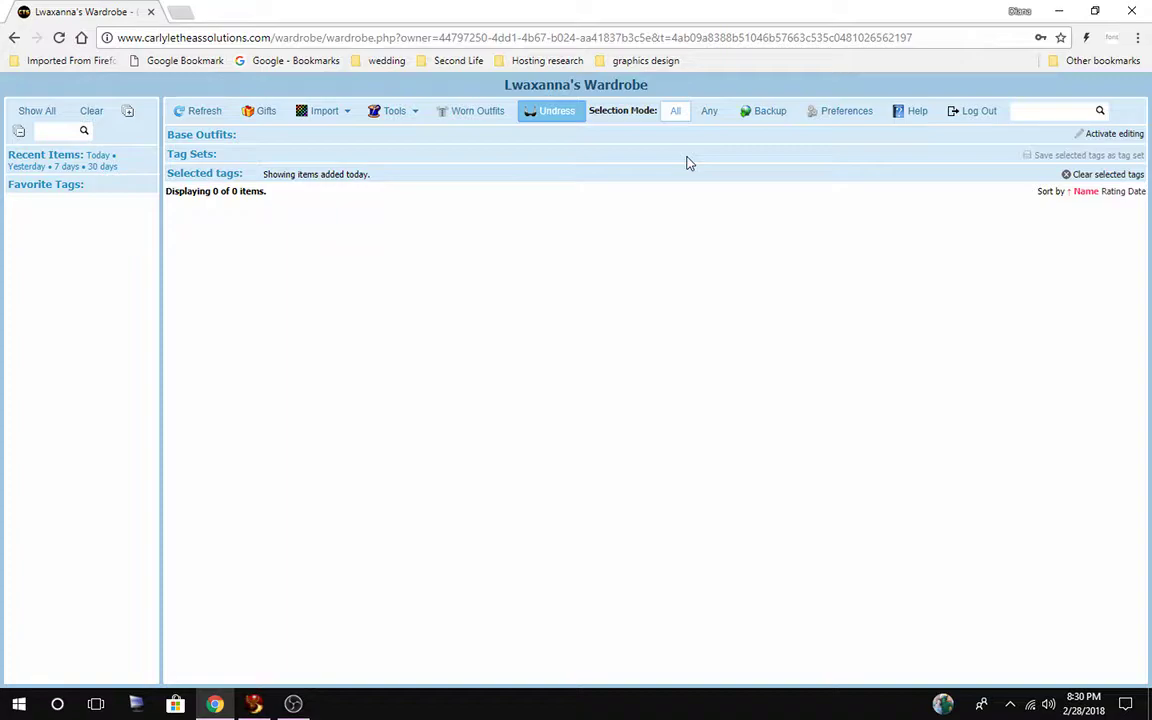
Switch the tag selection mode to Any and back to All, and start a Wardrobe backup download but cancel saving it.
mouse_move(677, 122)
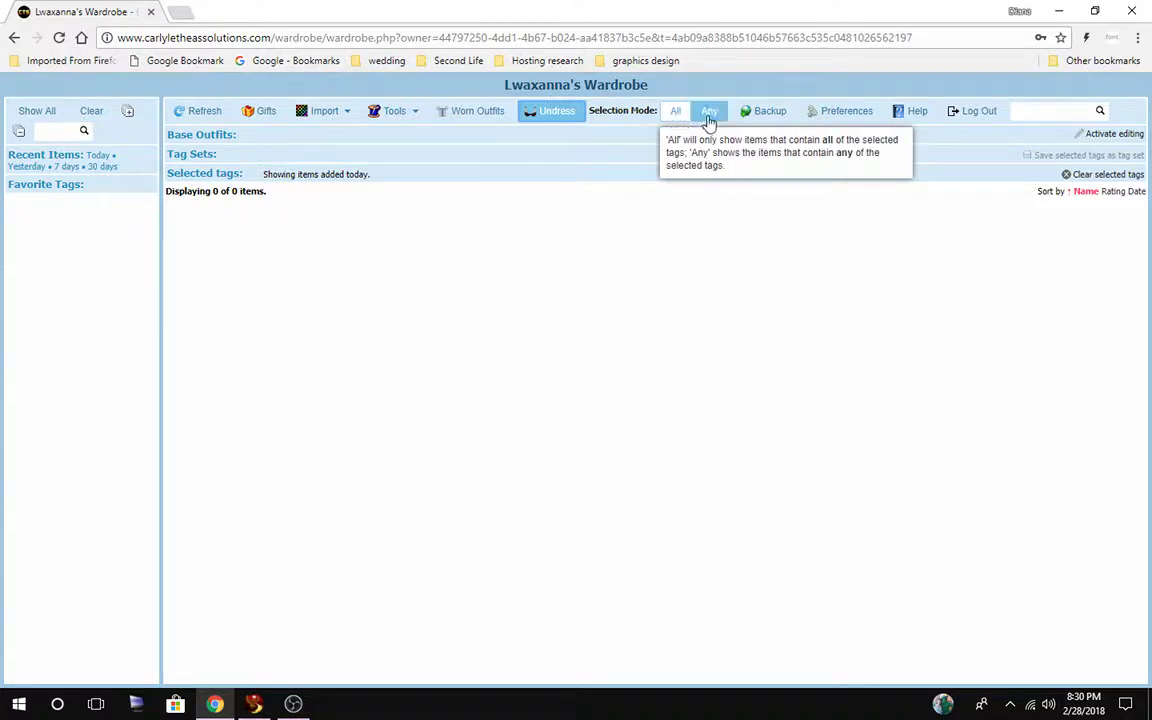
click(710, 114)
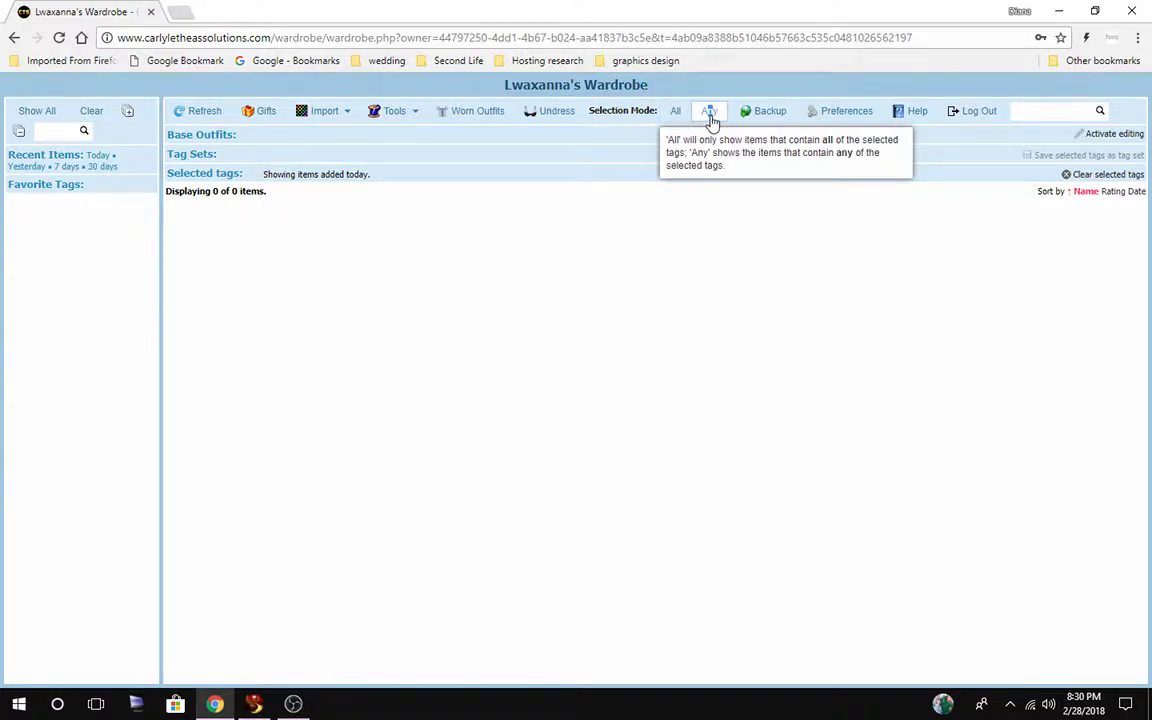
click(676, 114)
click(768, 115)
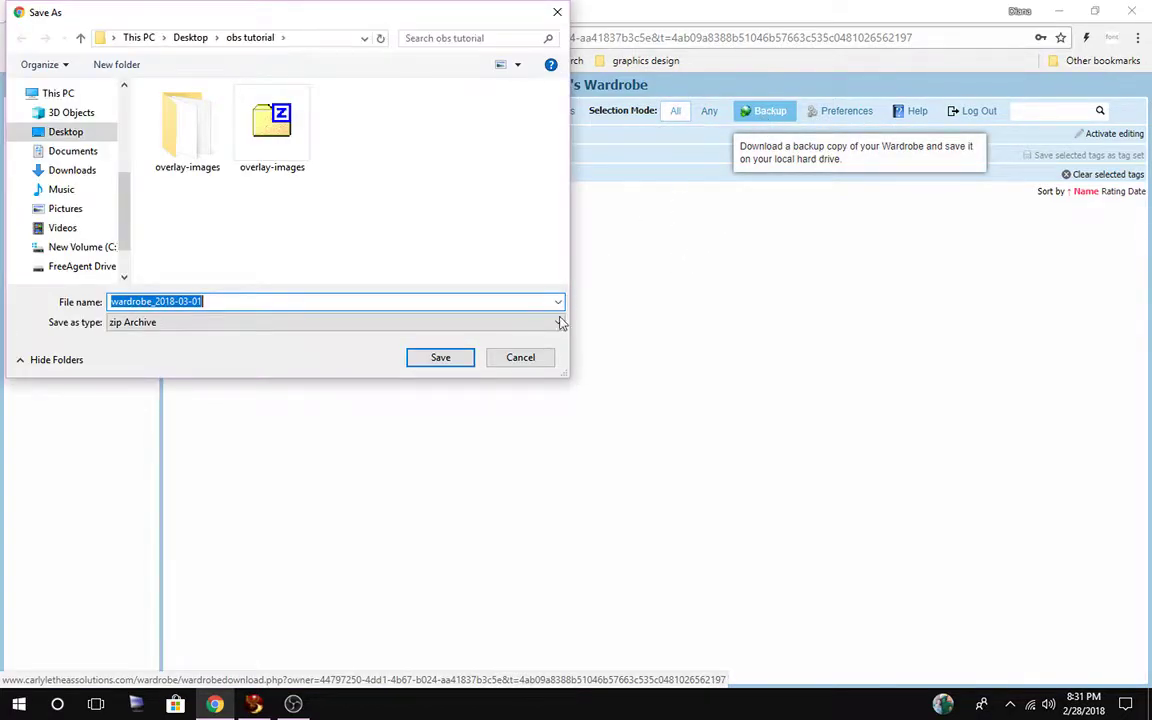
click(512, 360)
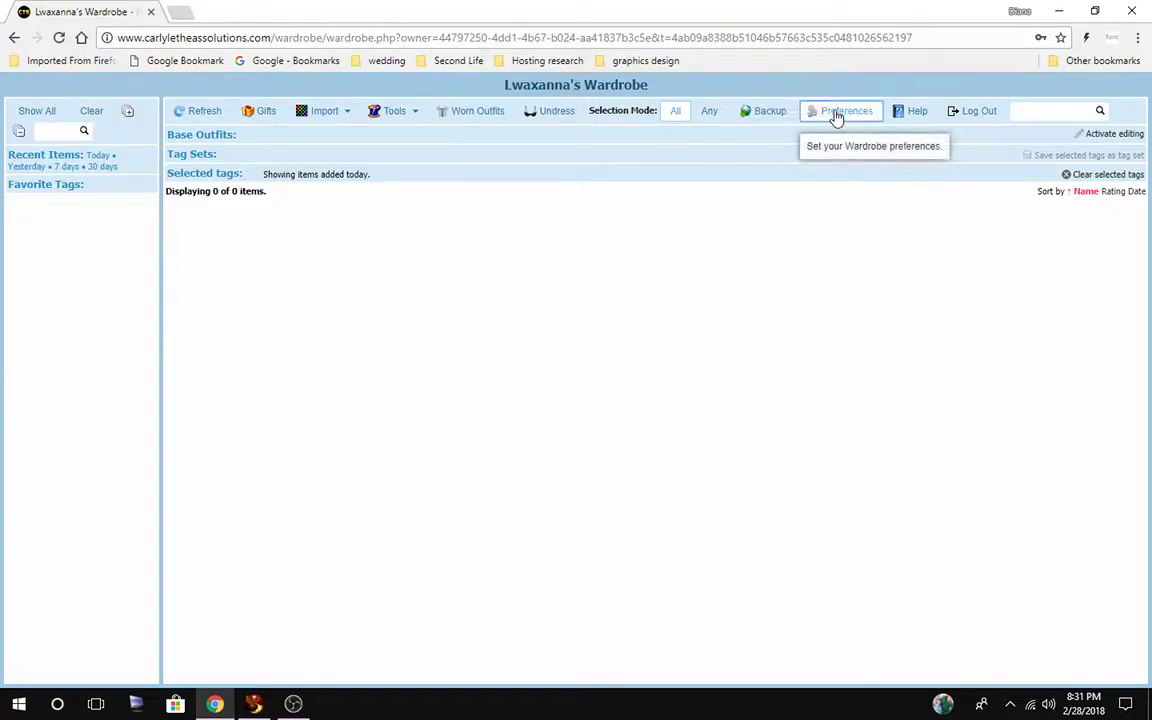
Examine the Security and Miscellaneous settings in the Wardrobe preferences, including password protection, avatar sex, tooltips and clearing the Wardrobe.
click(836, 115)
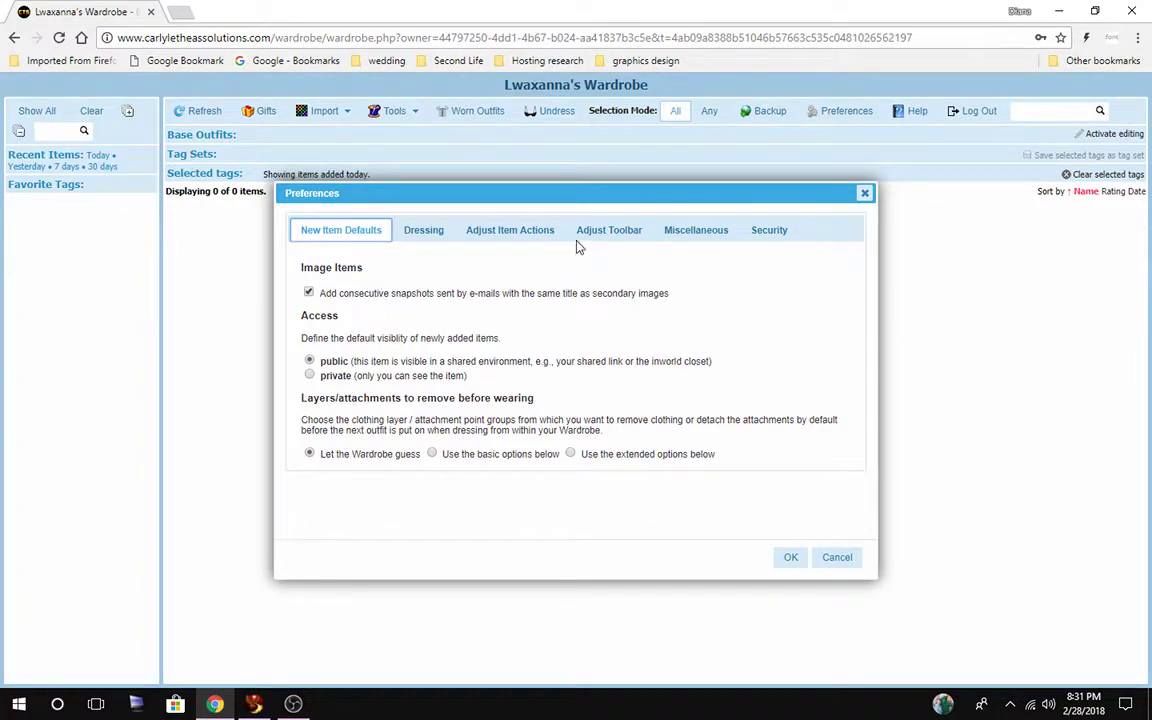
click(769, 230)
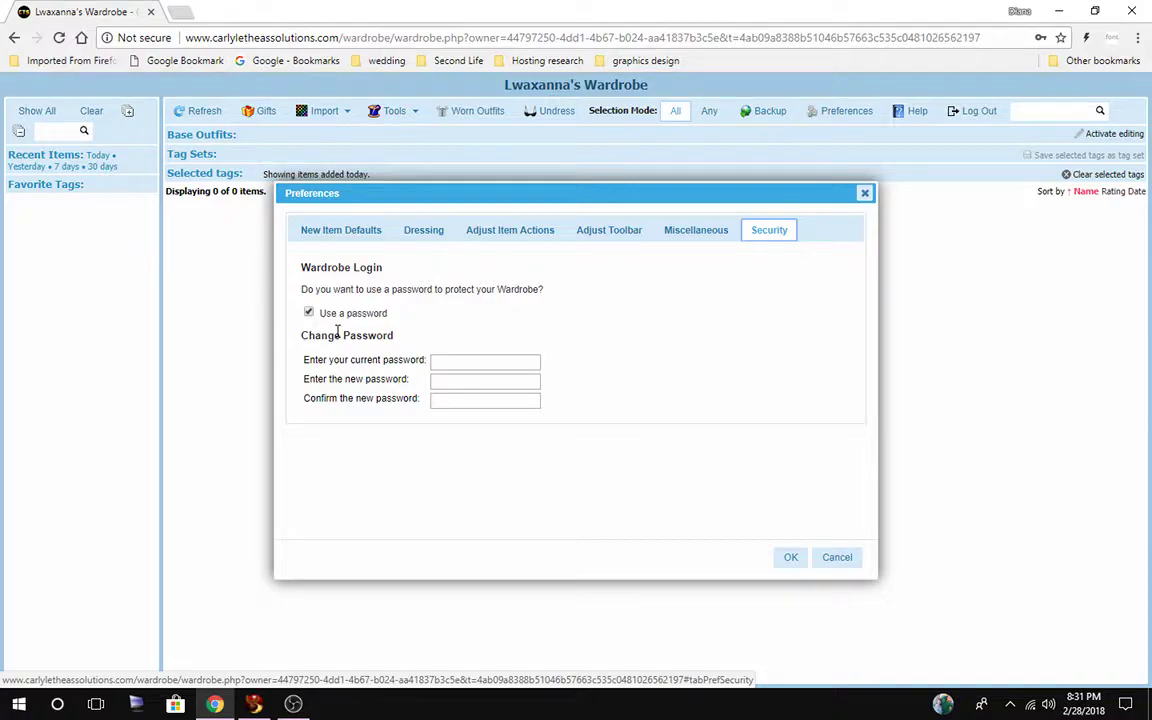
click(681, 242)
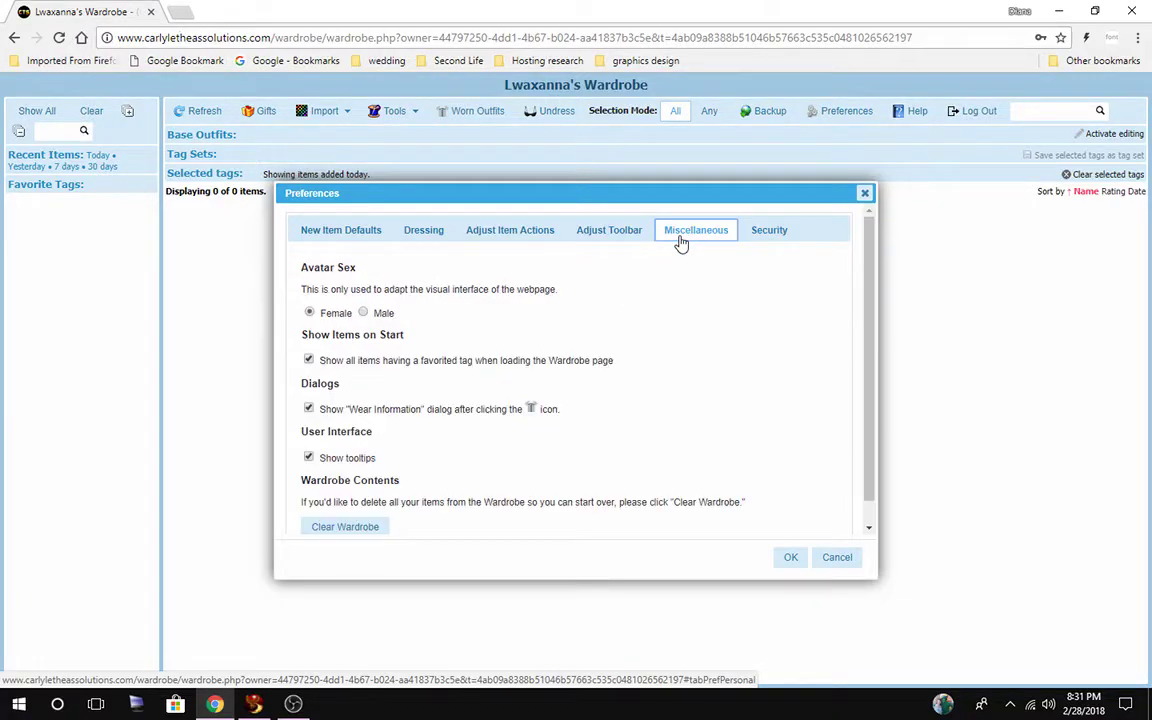
scroll(660, 450, down, 1)
scroll(660, 450, up, 1)
scroll(283, 457, down, 1)
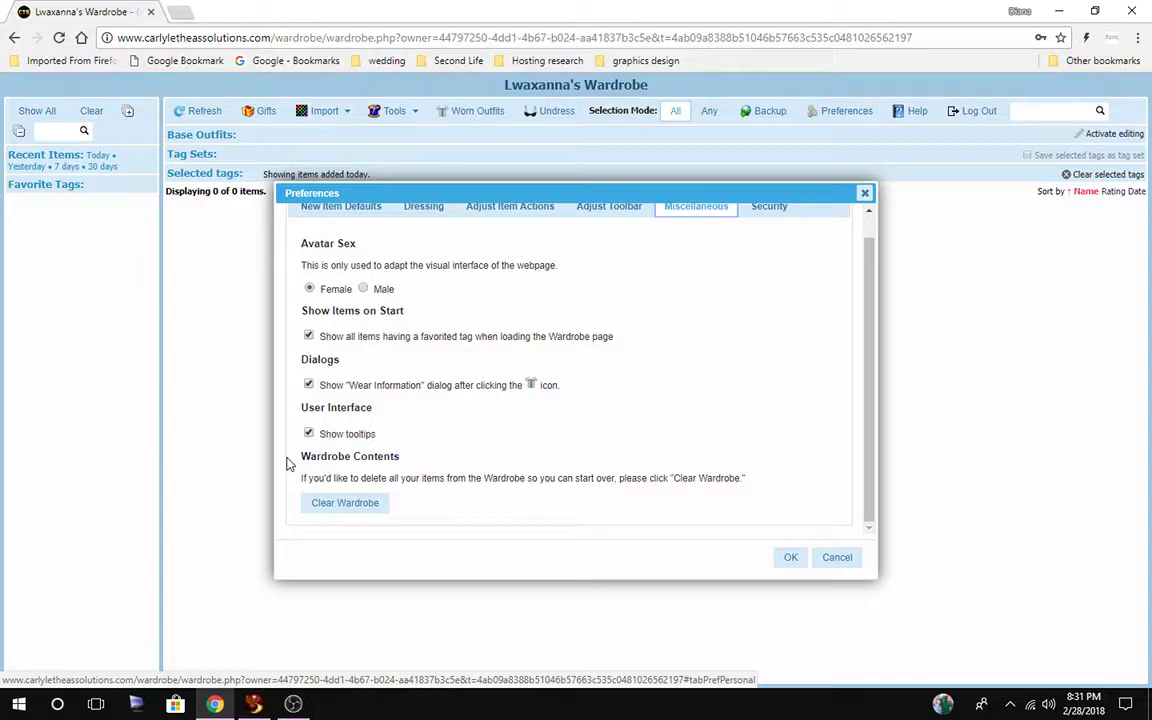
scroll(288, 464, up, 1)
scroll(288, 464, down, 1)
scroll(571, 342, up, 1)
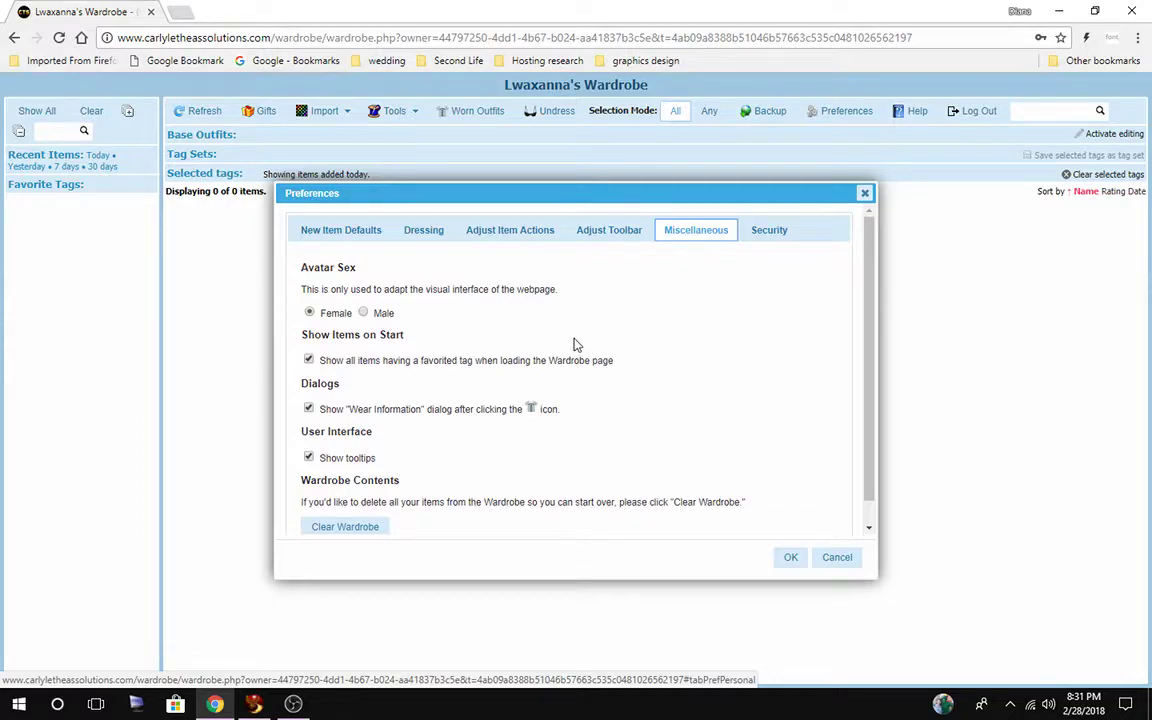
Examine the Adjust Toolbar and Adjust Item Actions settings in the Wardrobe preferences, and cancel without saving changes.
click(630, 238)
scroll(640, 409, down, 3)
scroll(640, 409, up, 3)
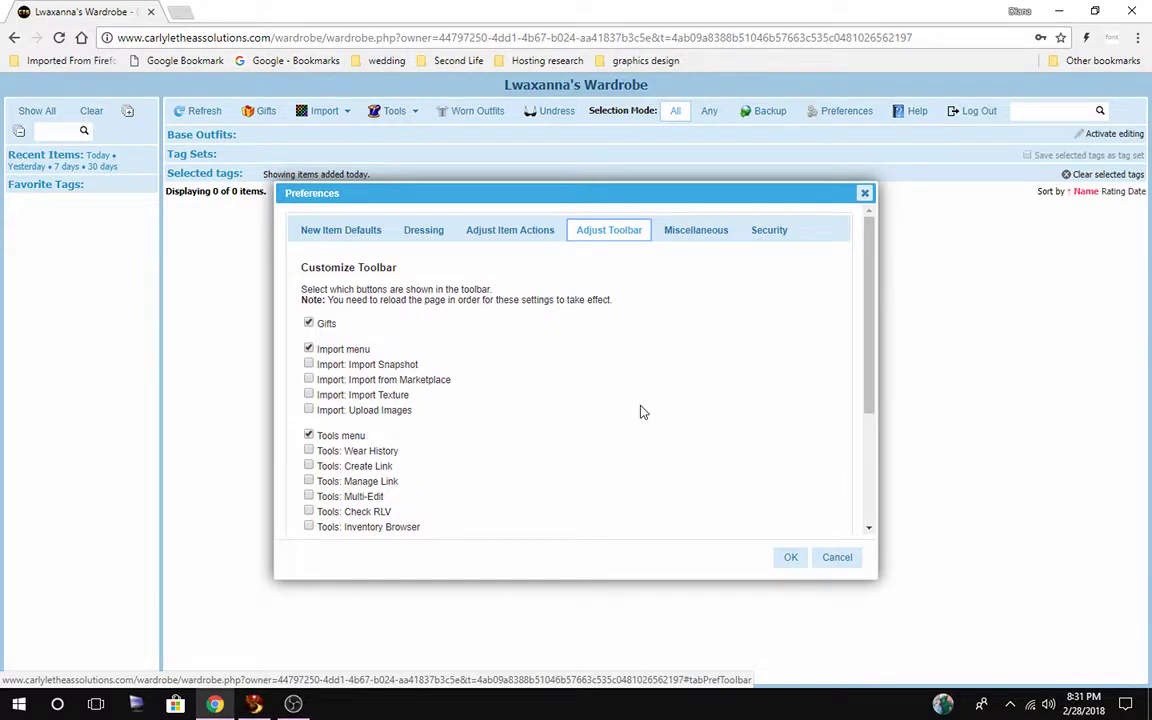
scroll(643, 412, down, 4)
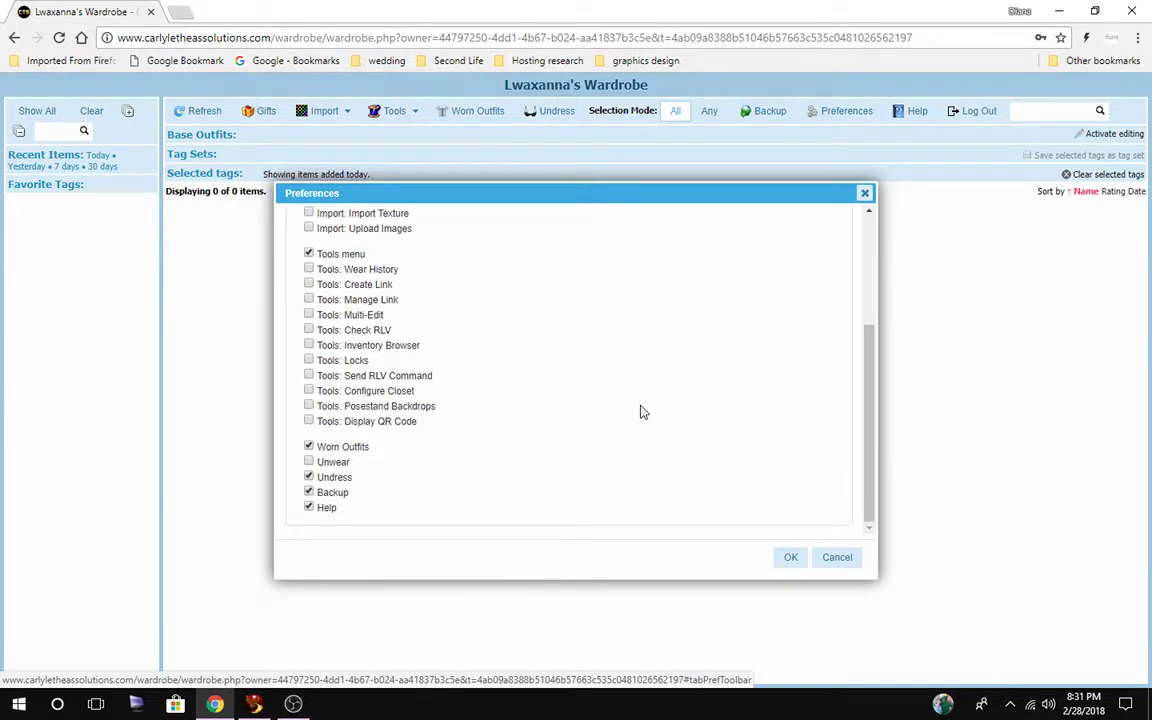
scroll(643, 412, up, 4)
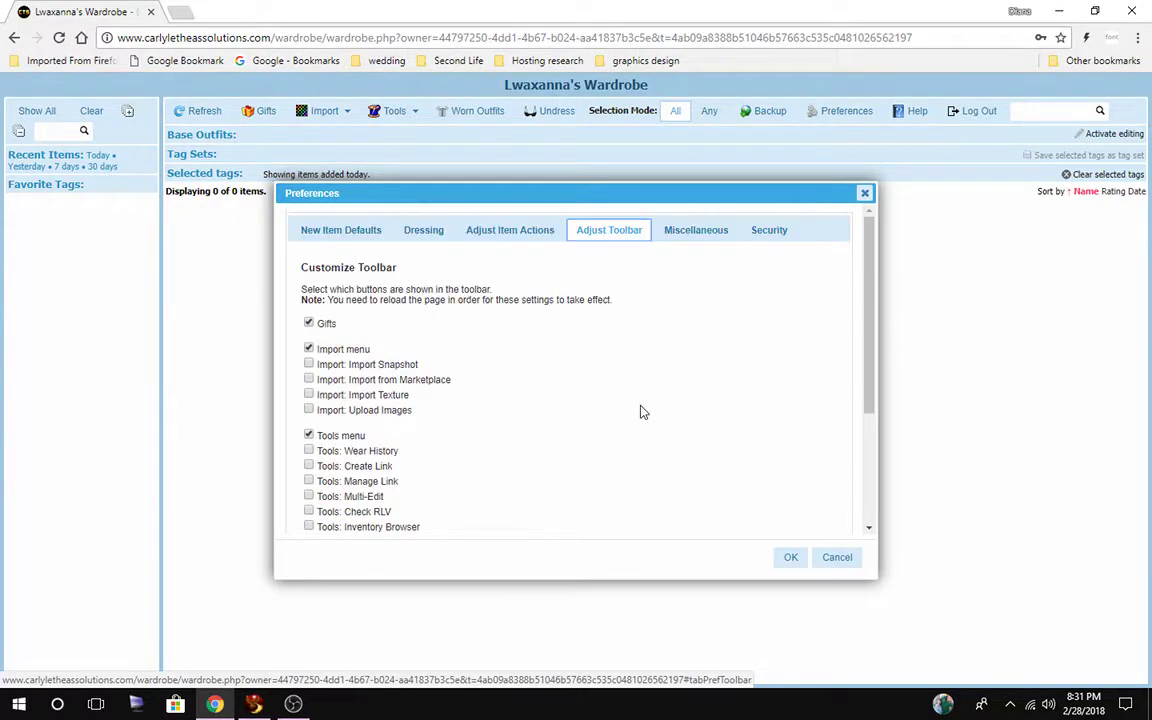
click(513, 232)
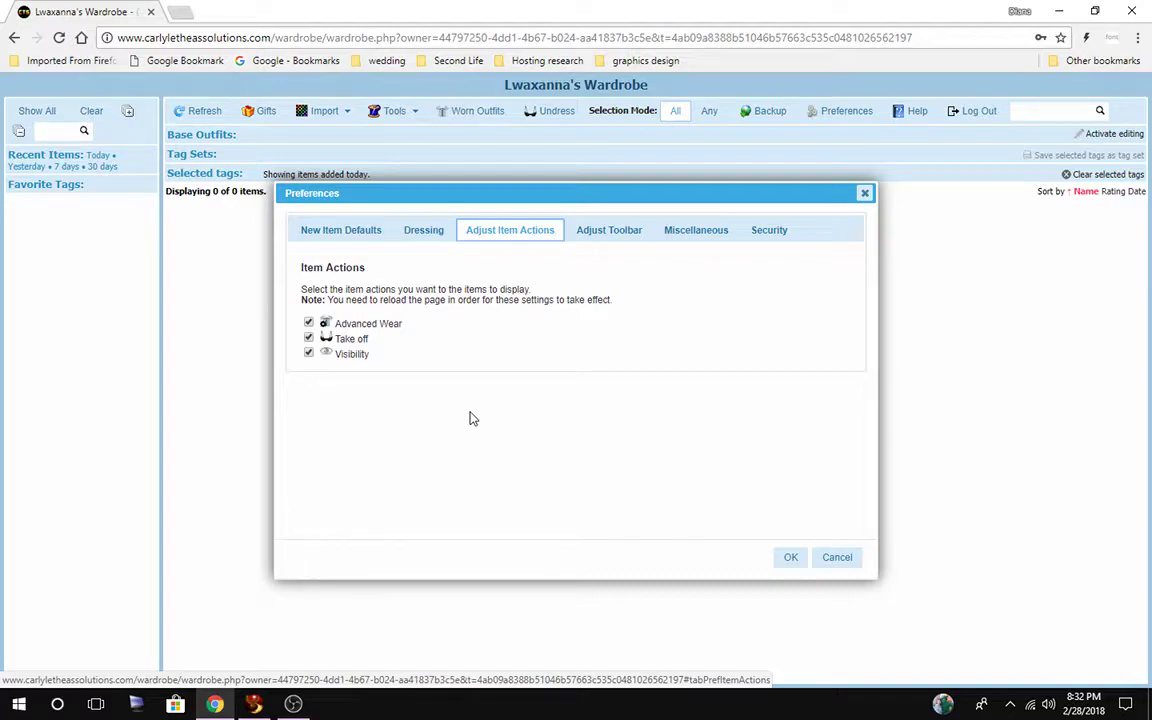
click(845, 562)
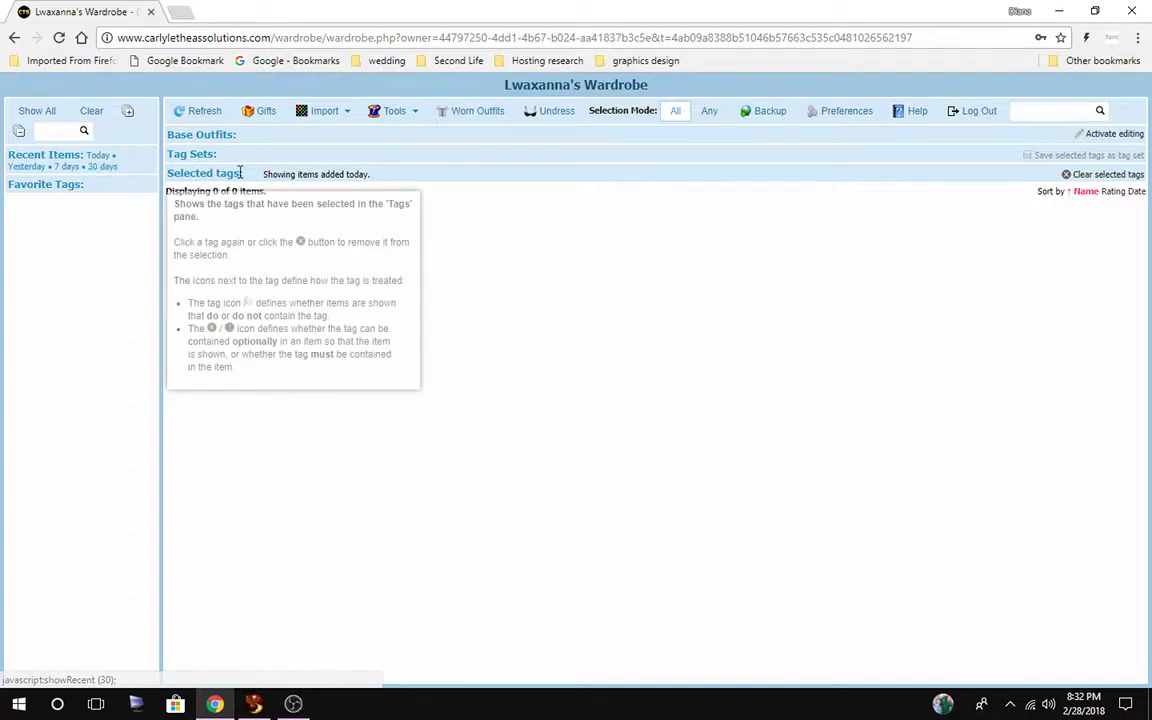
Review the Create Link tool's name, expiry, permission and viewable-item options, and cancel without creating a link.
mouse_move(217, 151)
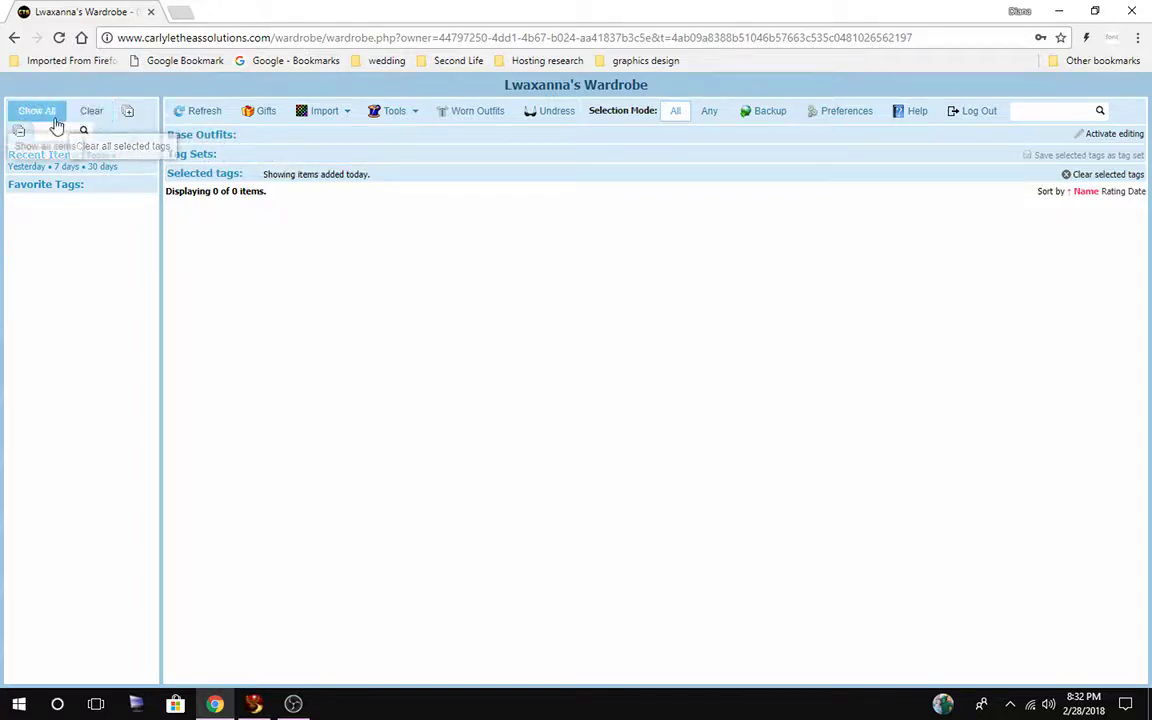
click(412, 116)
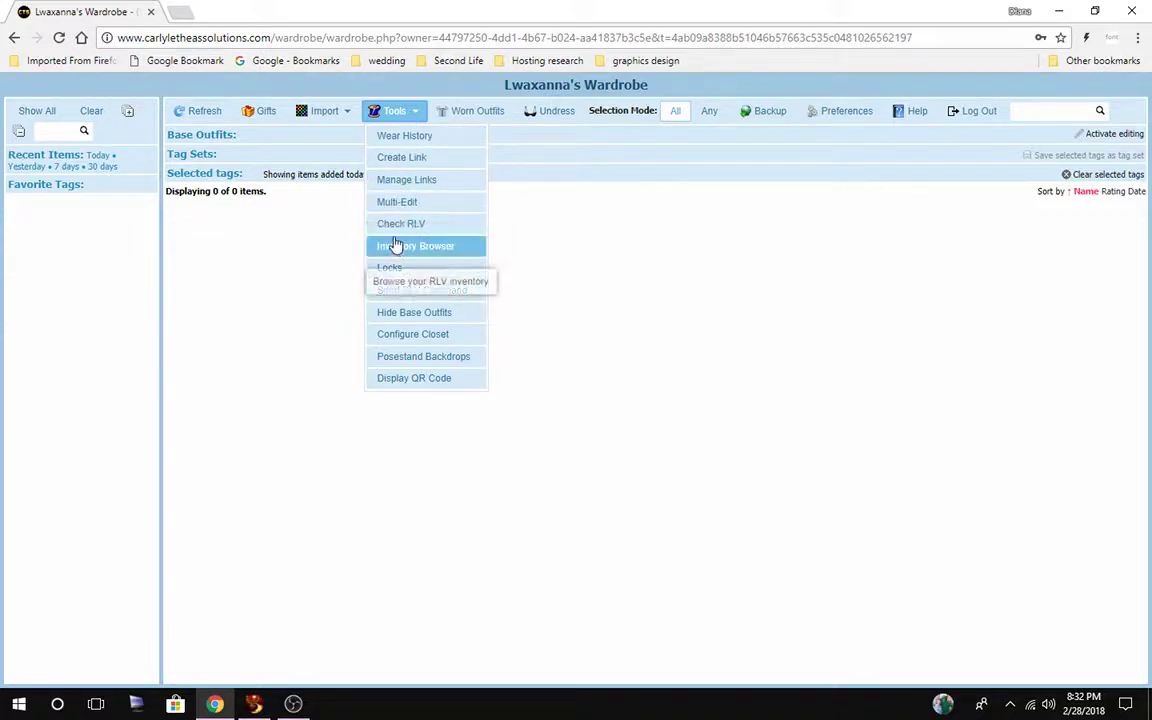
click(395, 160)
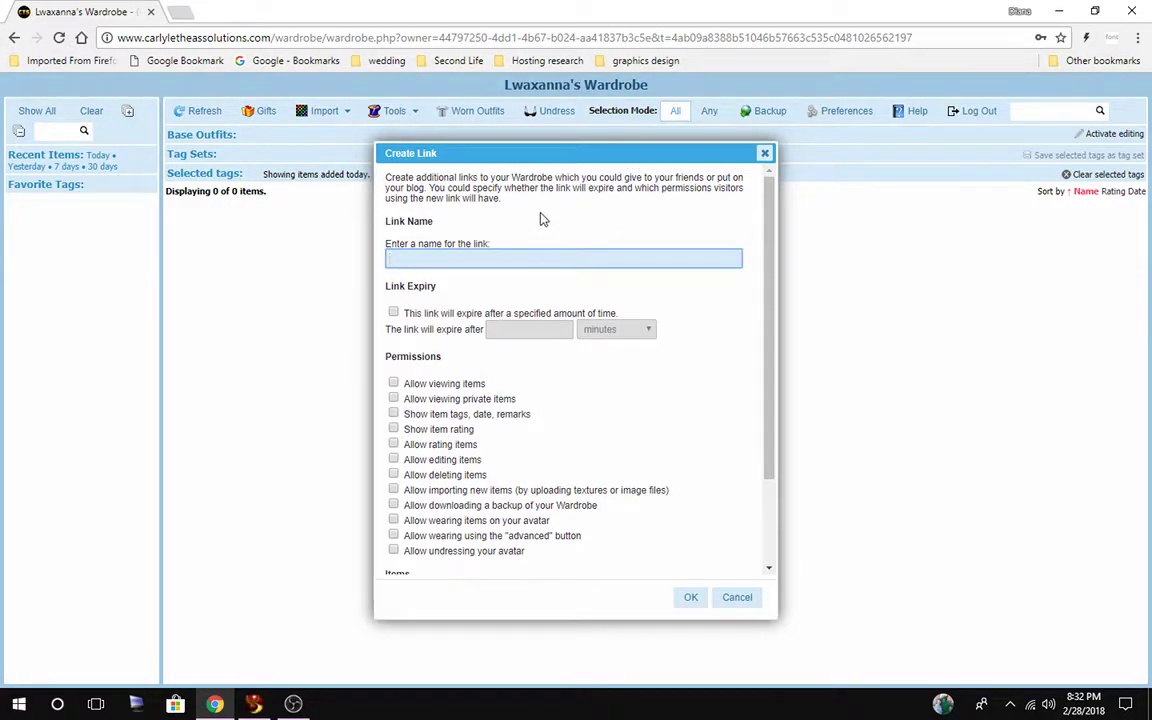
scroll(560, 524, down, 2)
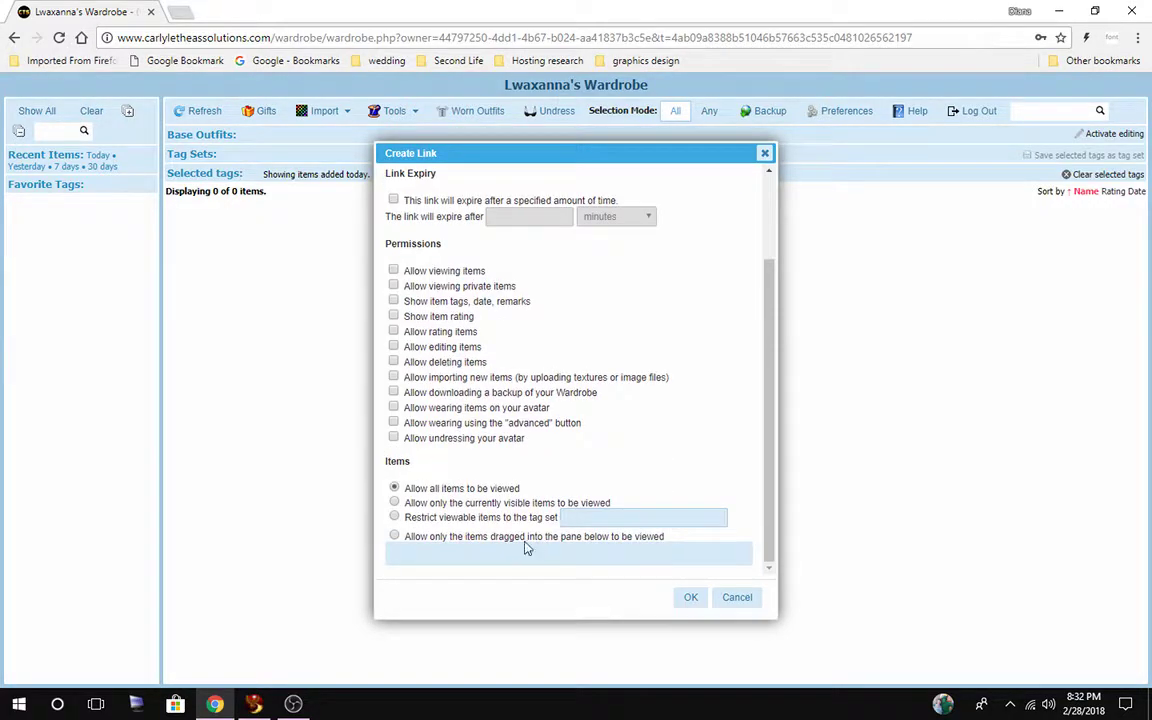
click(737, 598)
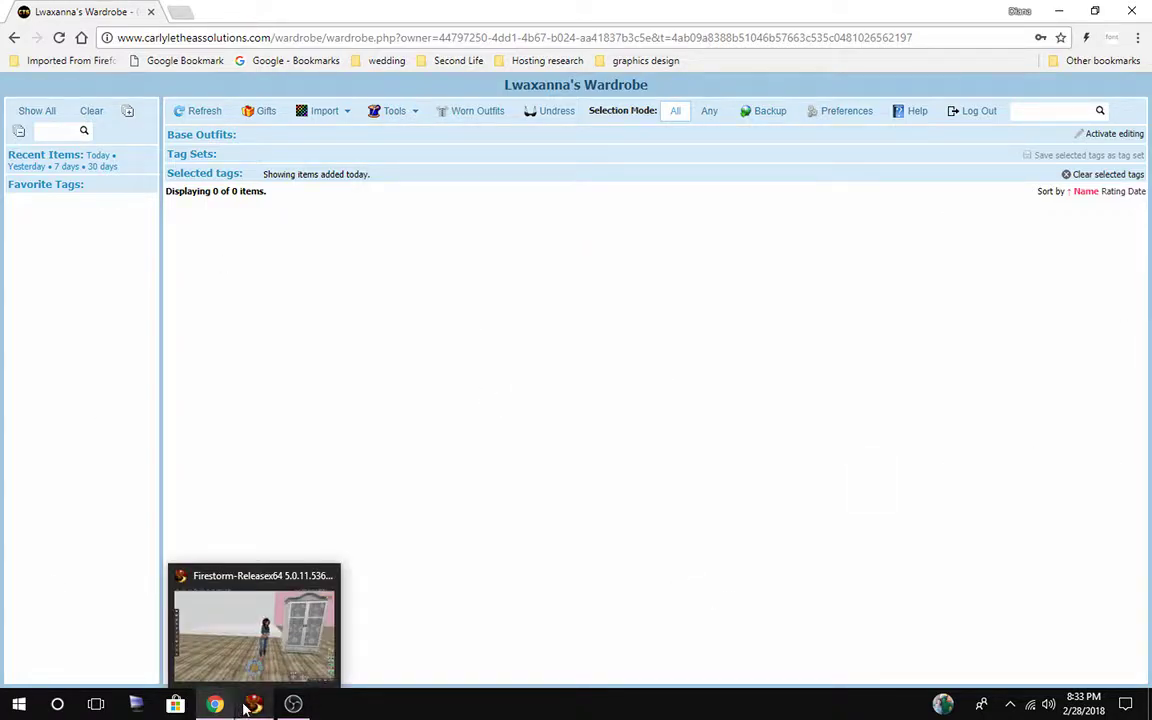
Switch to the Firestorm viewer, open the inventory and collapse the Objects folder near the start of the folder list.
mouse_move(218, 706)
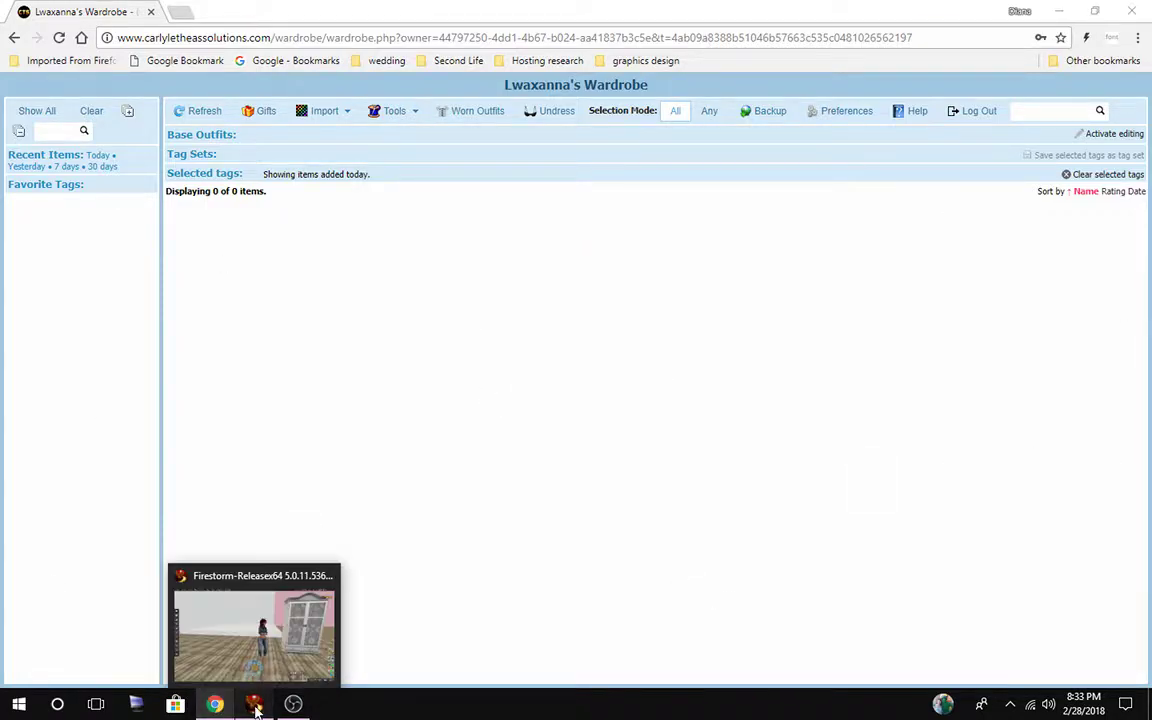
click(254, 704)
click(15, 211)
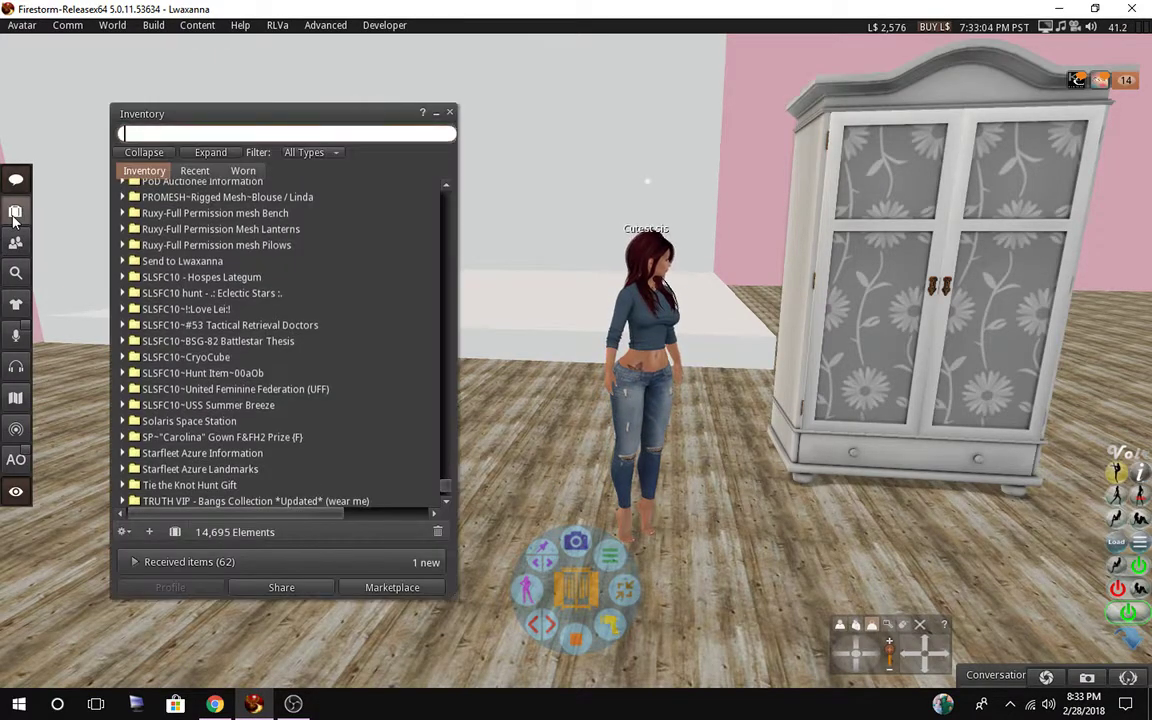
drag(442, 488, 453, 177)
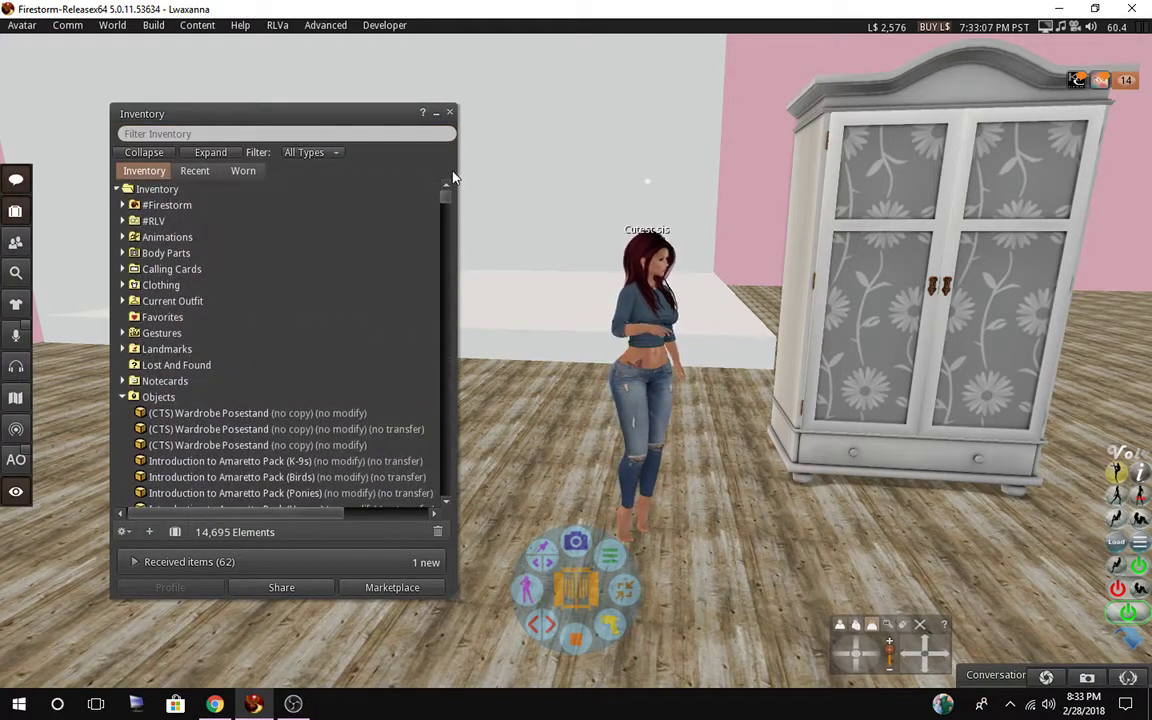
click(122, 397)
scroll(760, 410, up, 2)
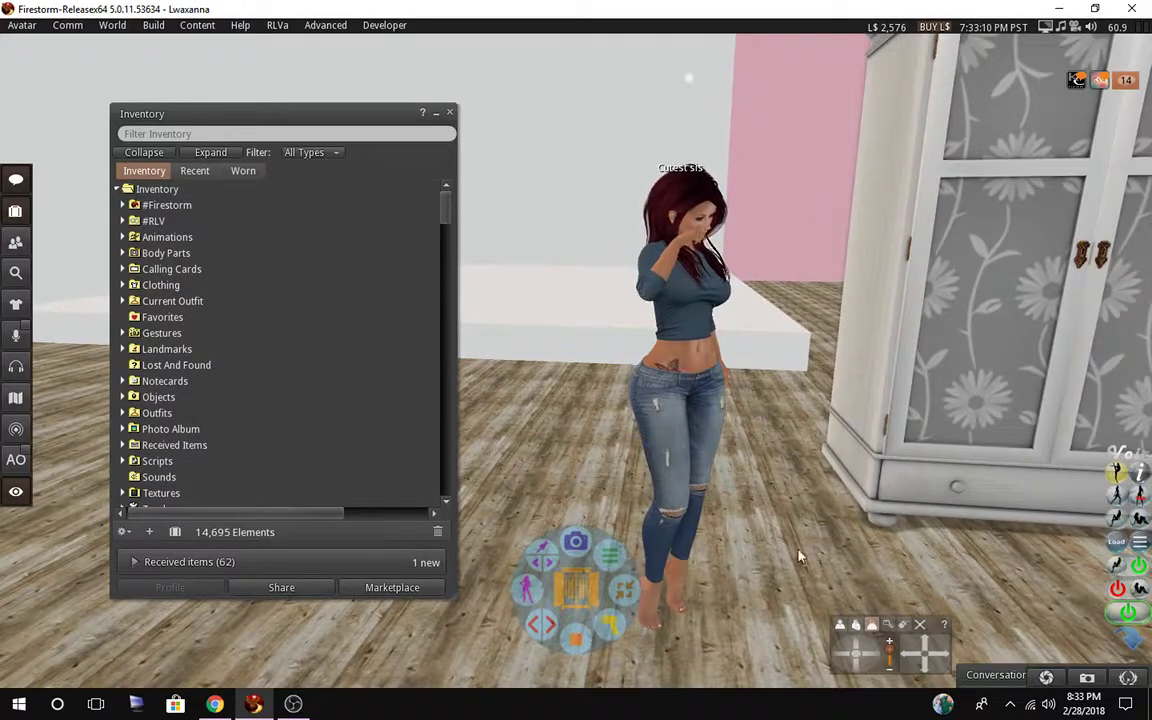
Close the open group chats and the Conversations window, leaving only the inventory open.
click(870, 660)
click(870, 660)
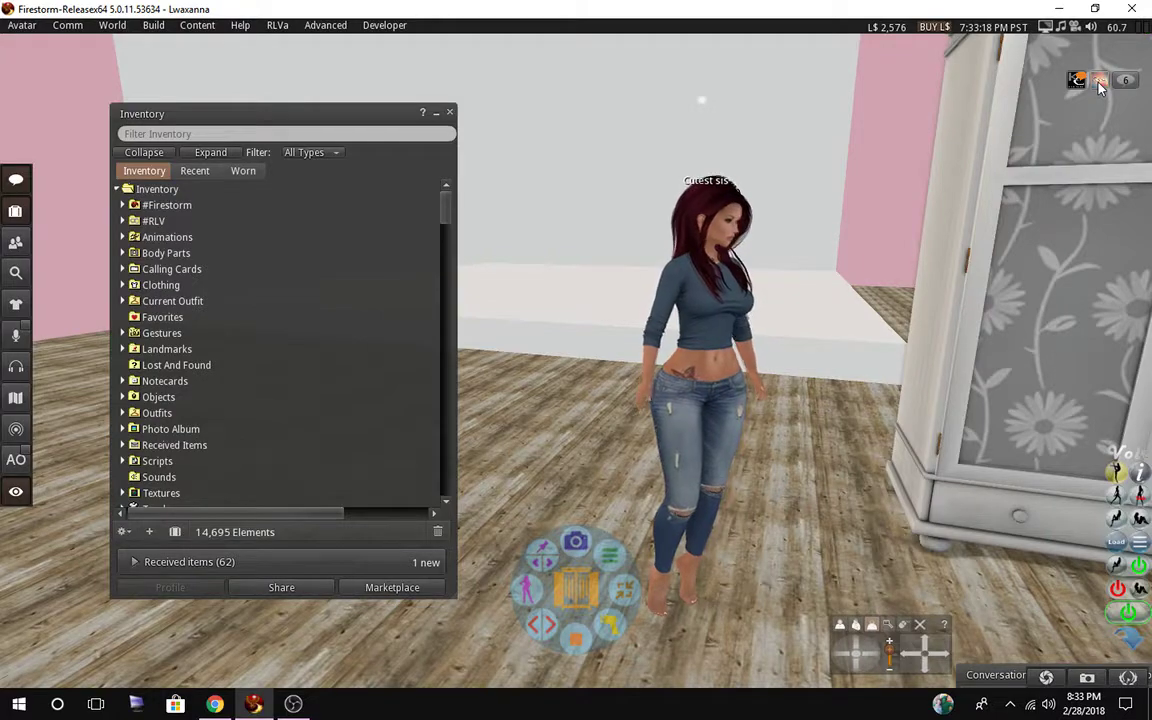
click(1014, 676)
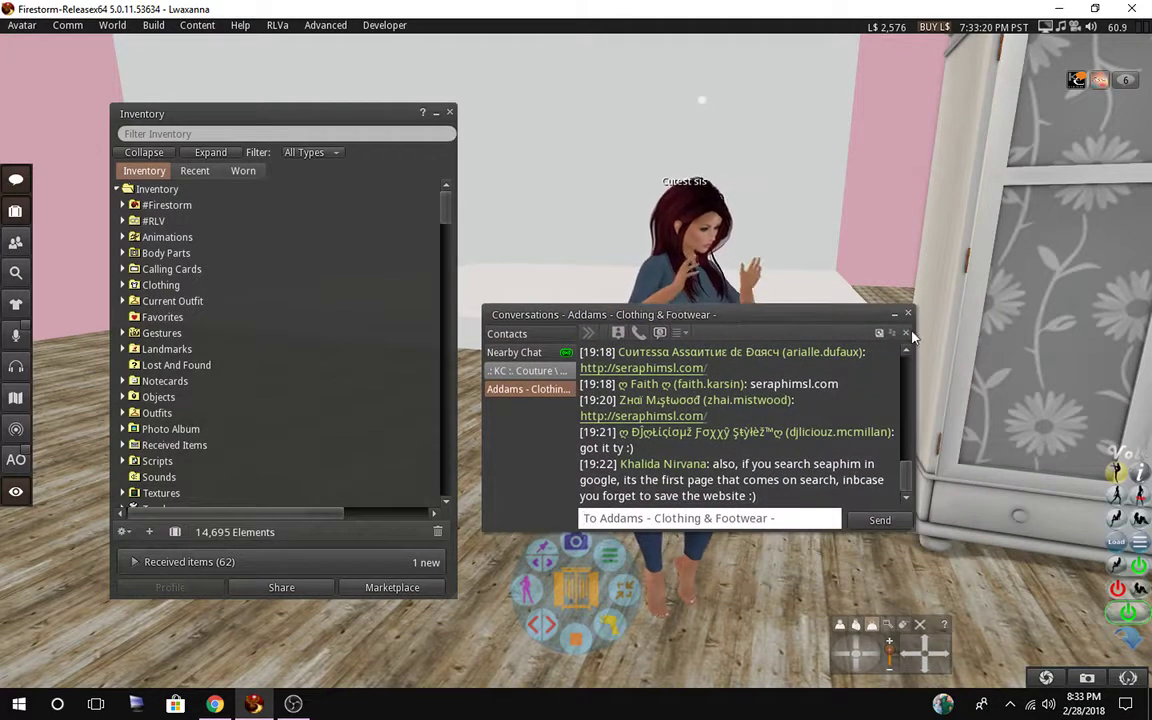
click(906, 333)
click(906, 333)
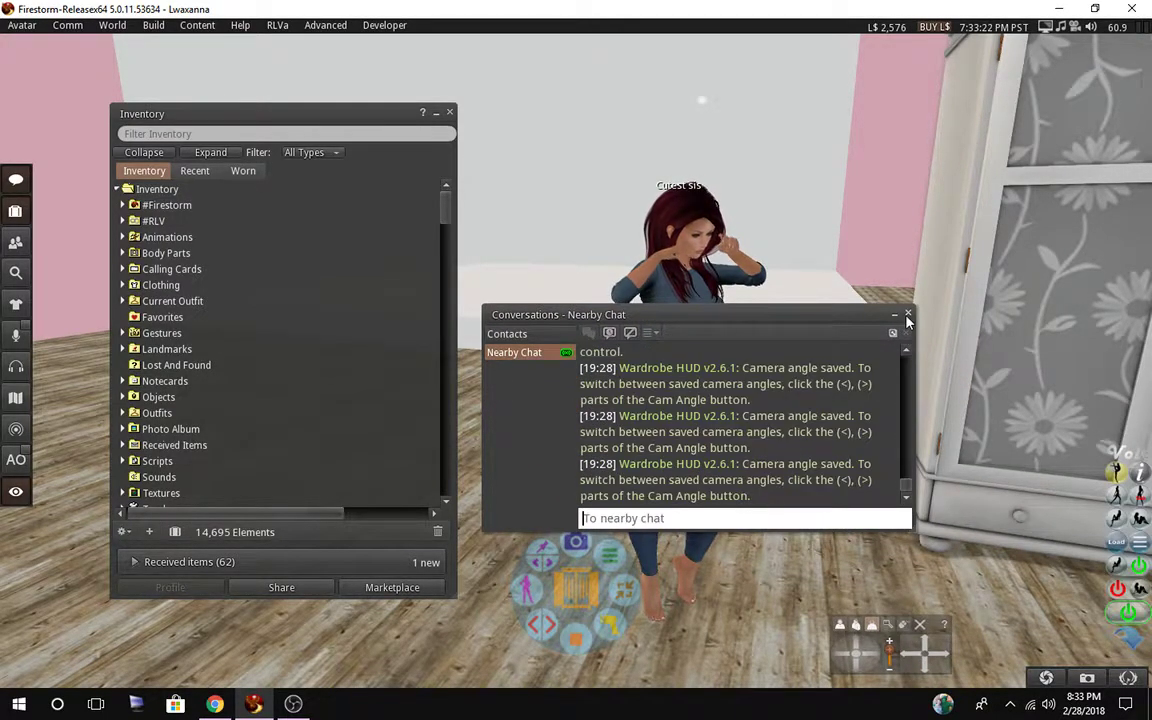
click(906, 333)
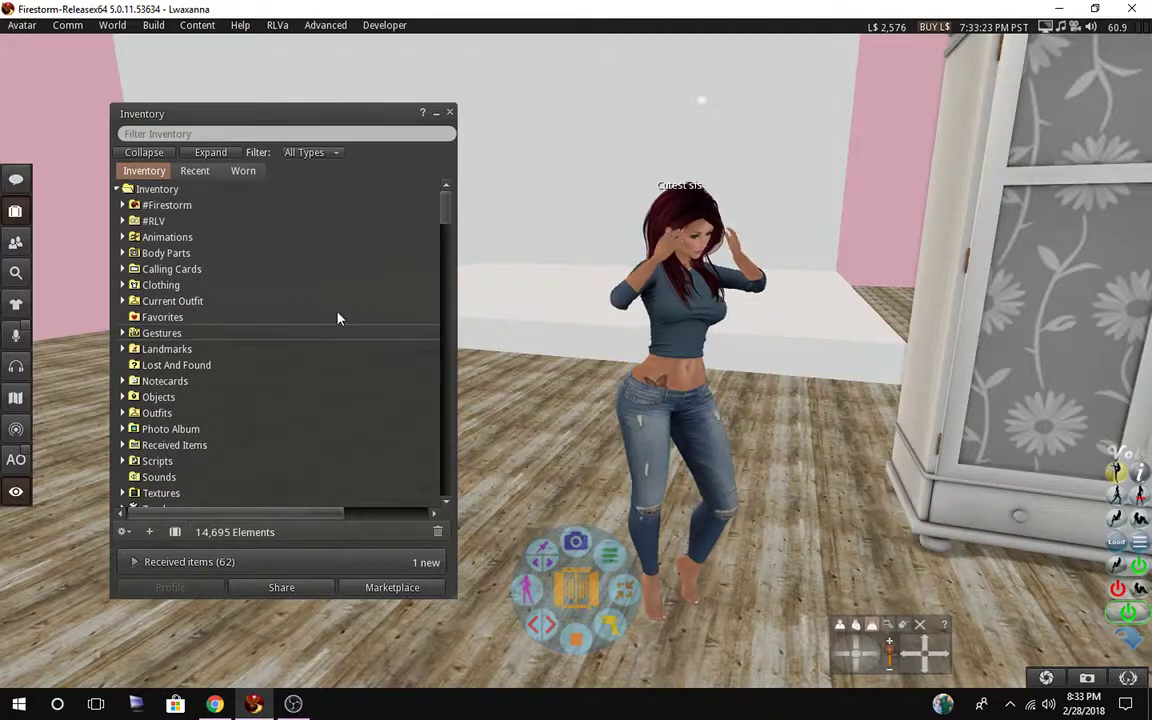
Expand the #RLV inventory folder and check the inventory's sorting options without changing them.
click(122, 221)
click(138, 223)
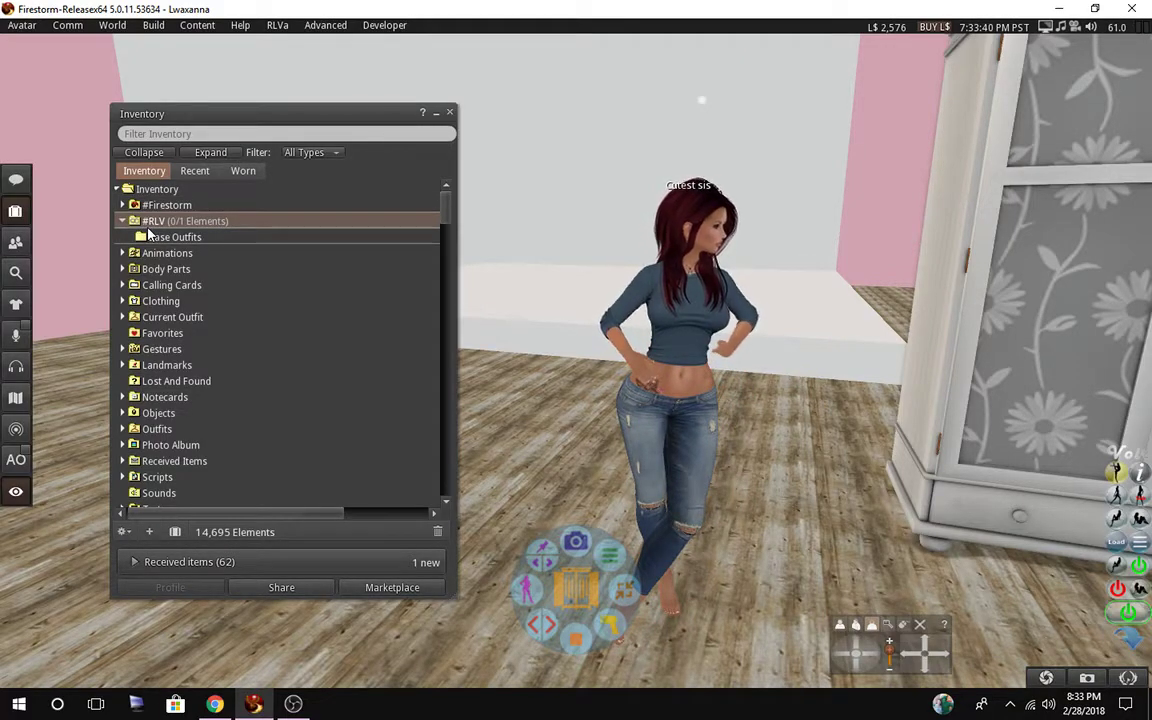
click(124, 532)
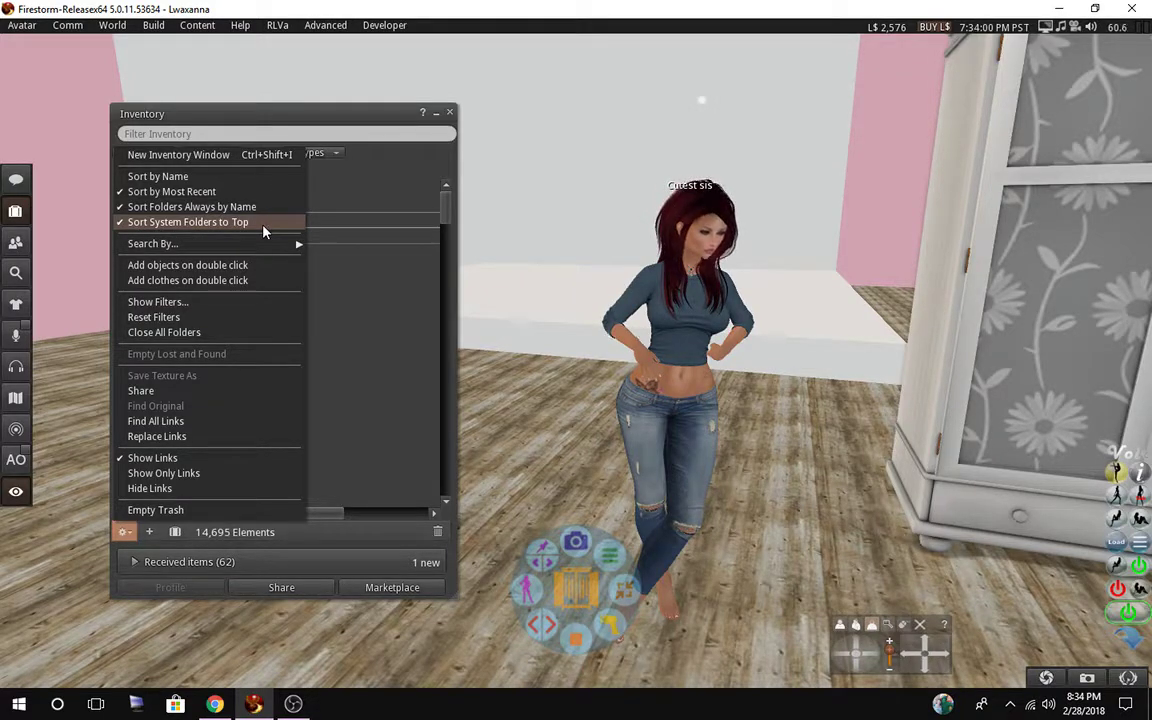
click(283, 119)
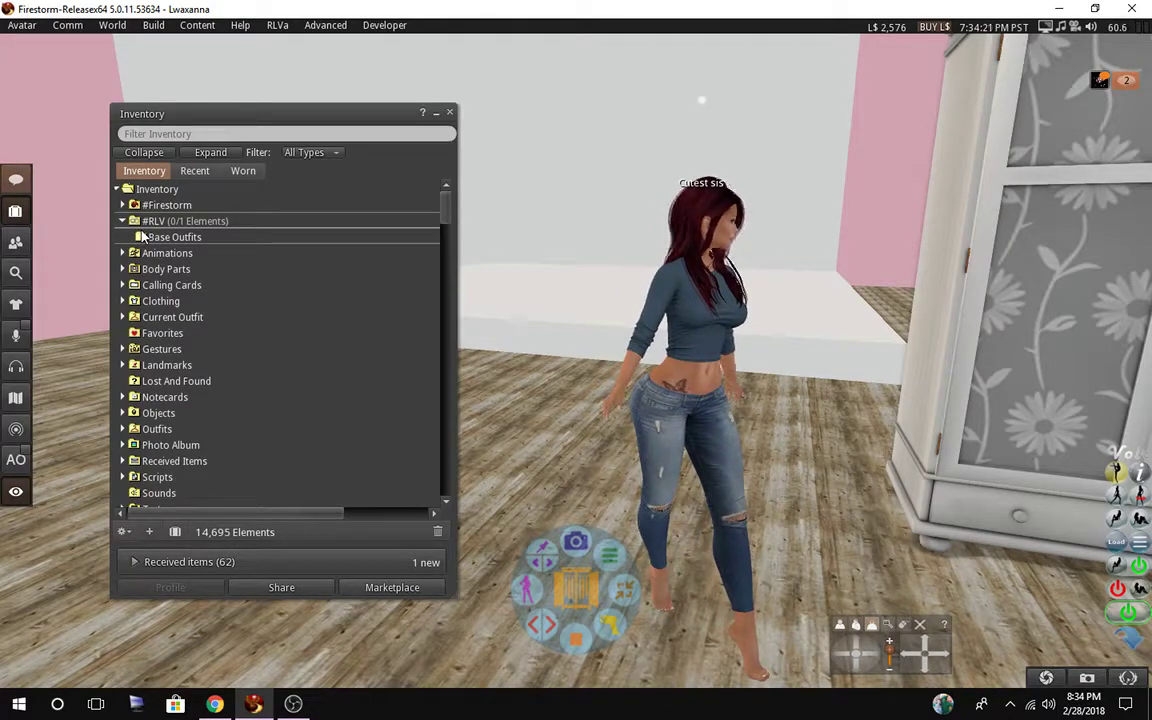
click(148, 222)
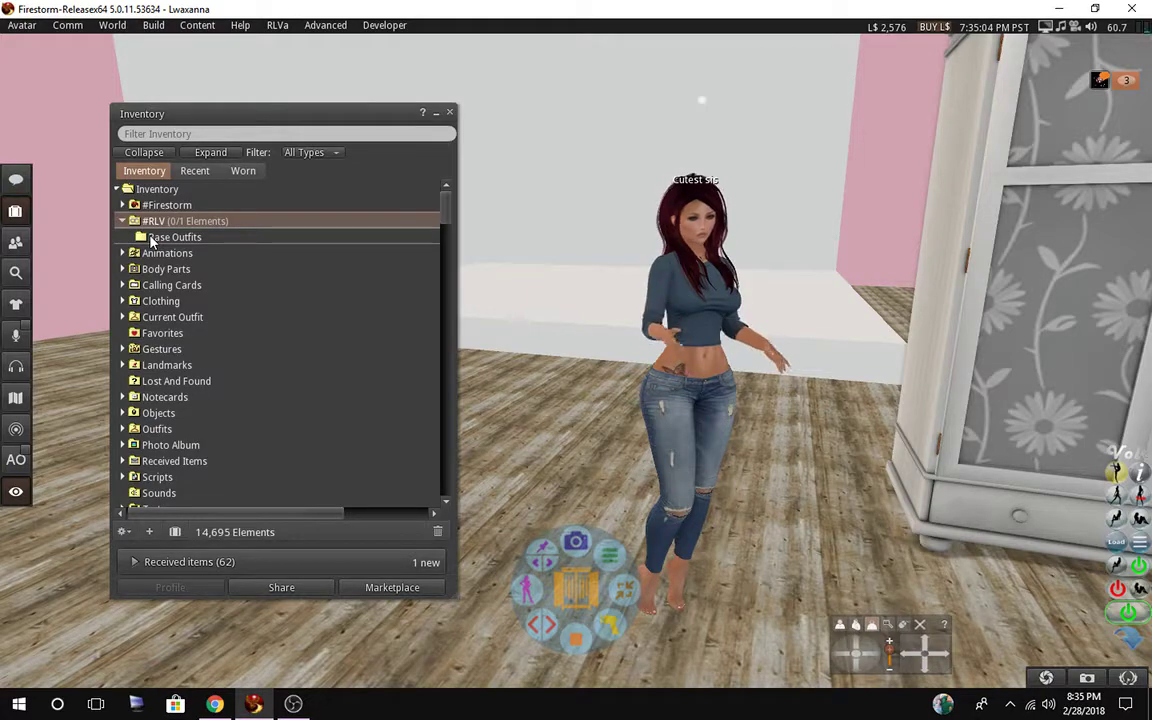
right_click(195, 245)
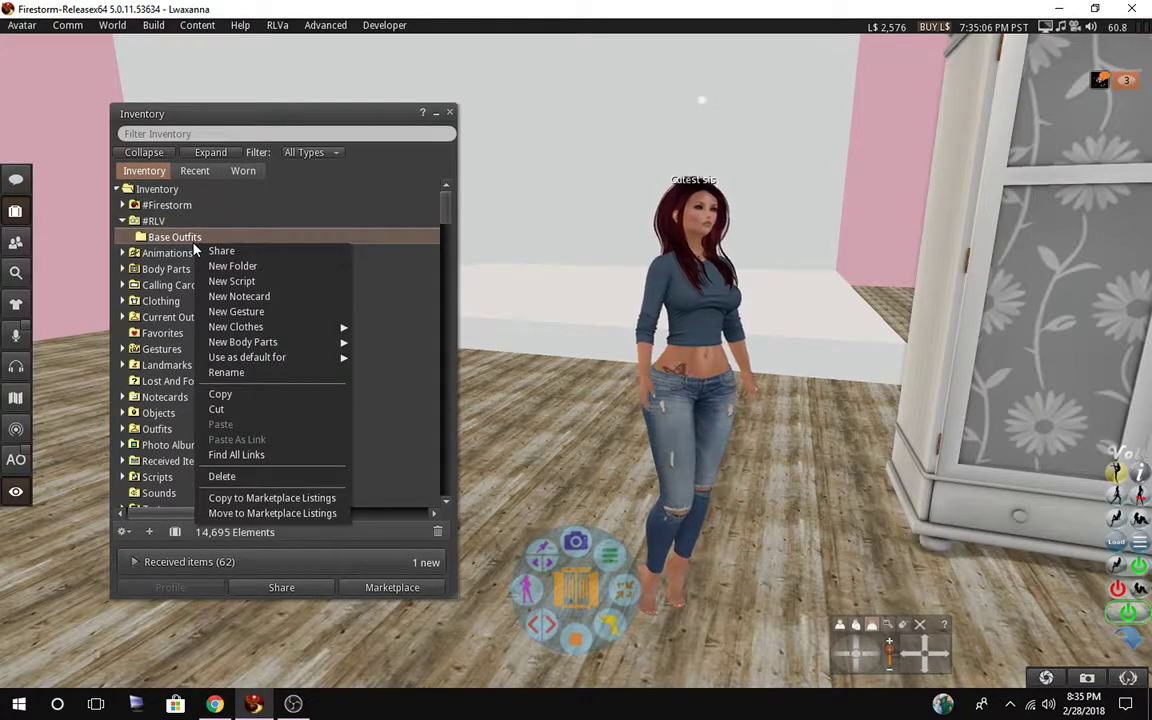
click(232, 266)
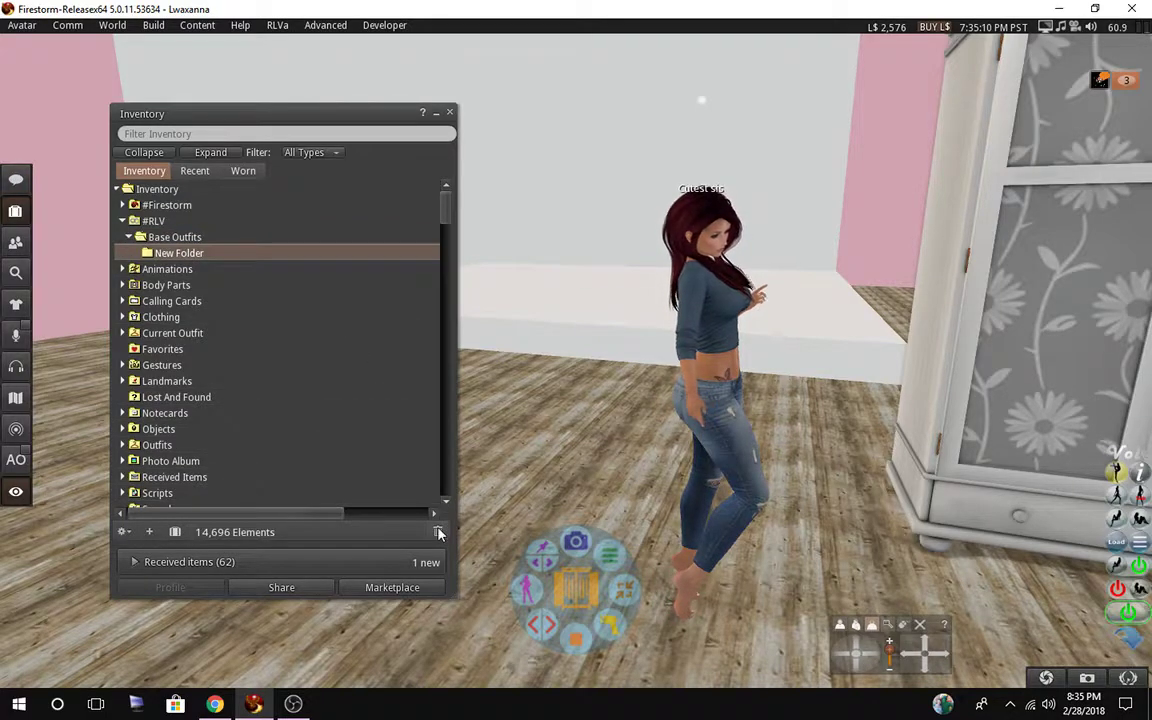
Rename the Base Outfits folder inside #RLV as Base.
right_click(168, 237)
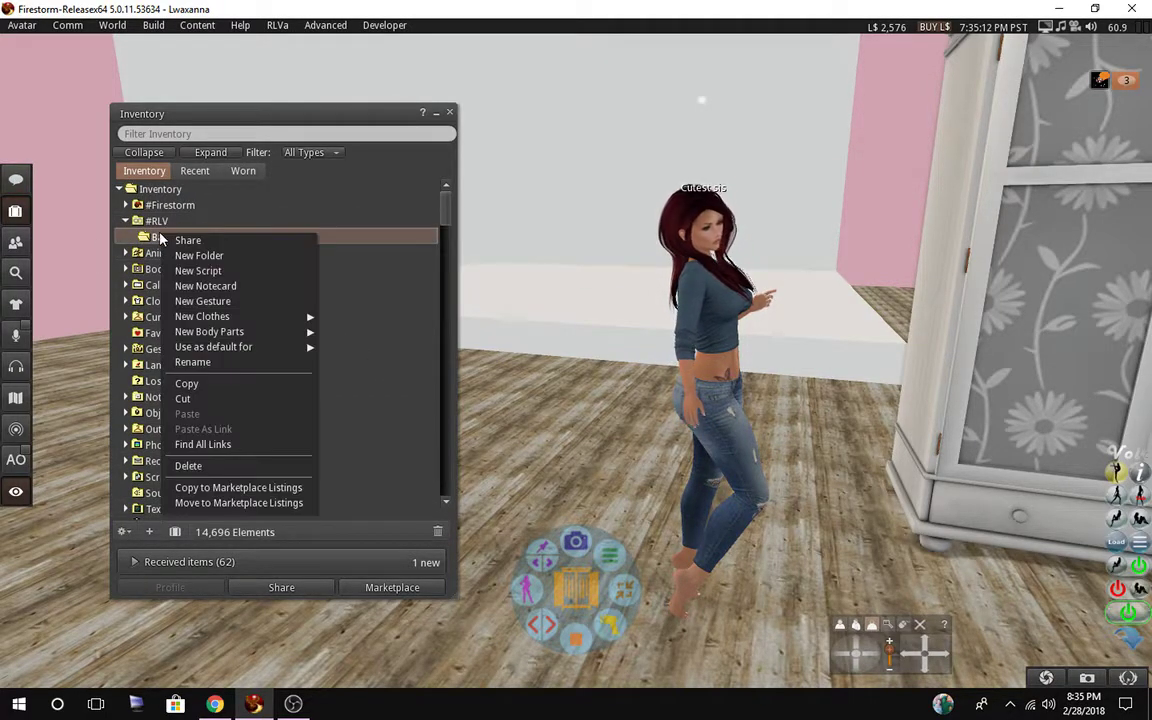
click(192, 362)
click(216, 237)
key(BackSpace)
key(BackSpace)
key(BackSpace)
key(BackSpace)
key(BackSpace)
key(BackSpace)
key(BackSpace)
key(BackSpace)
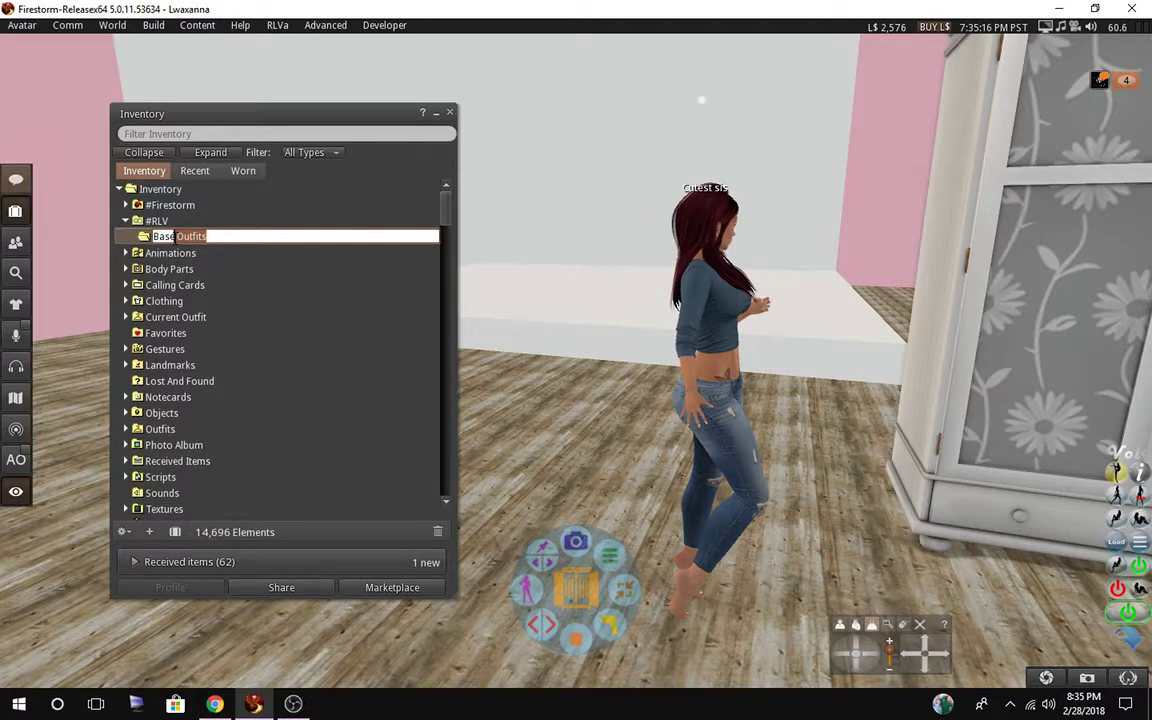
key(Return)
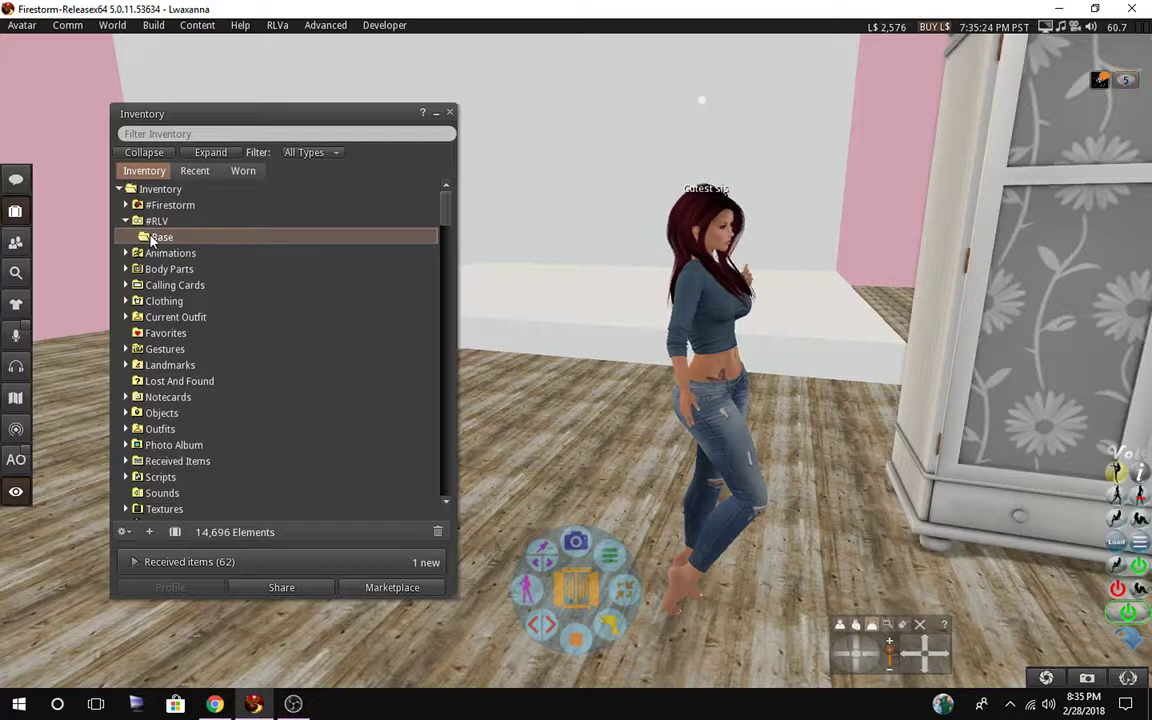
Create a folder named Body Parts directly inside the #RLV folder.
click(154, 222)
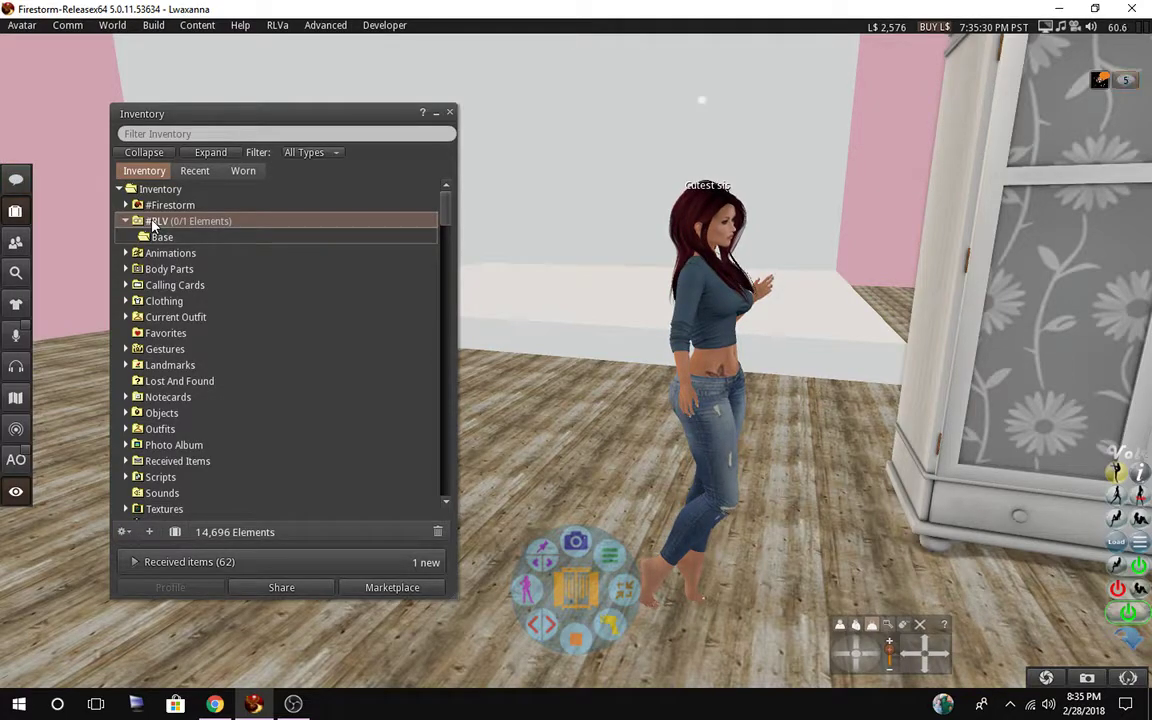
right_click(153, 228)
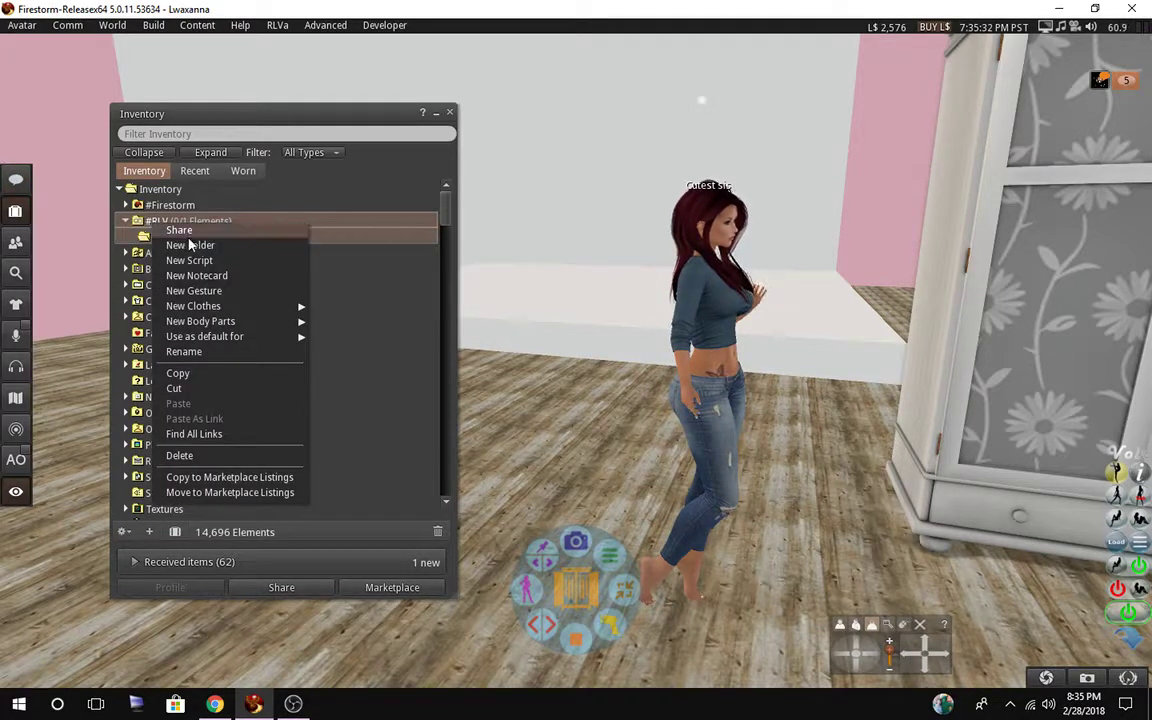
click(190, 245)
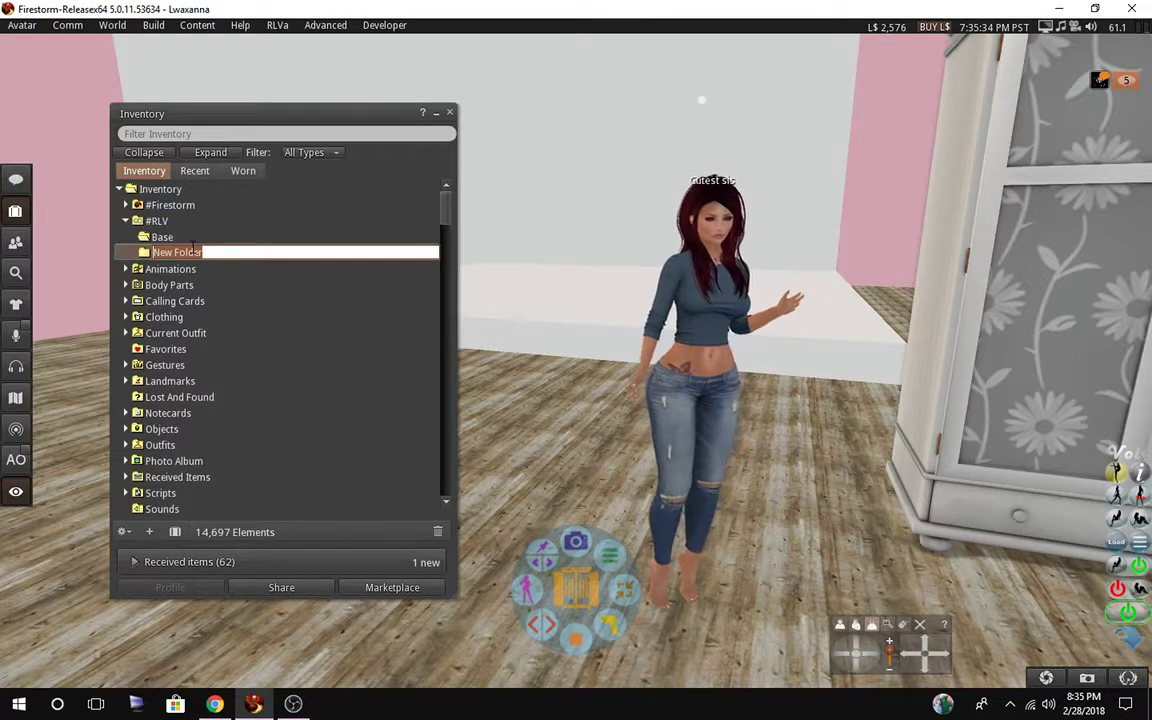
text(Body Parts)
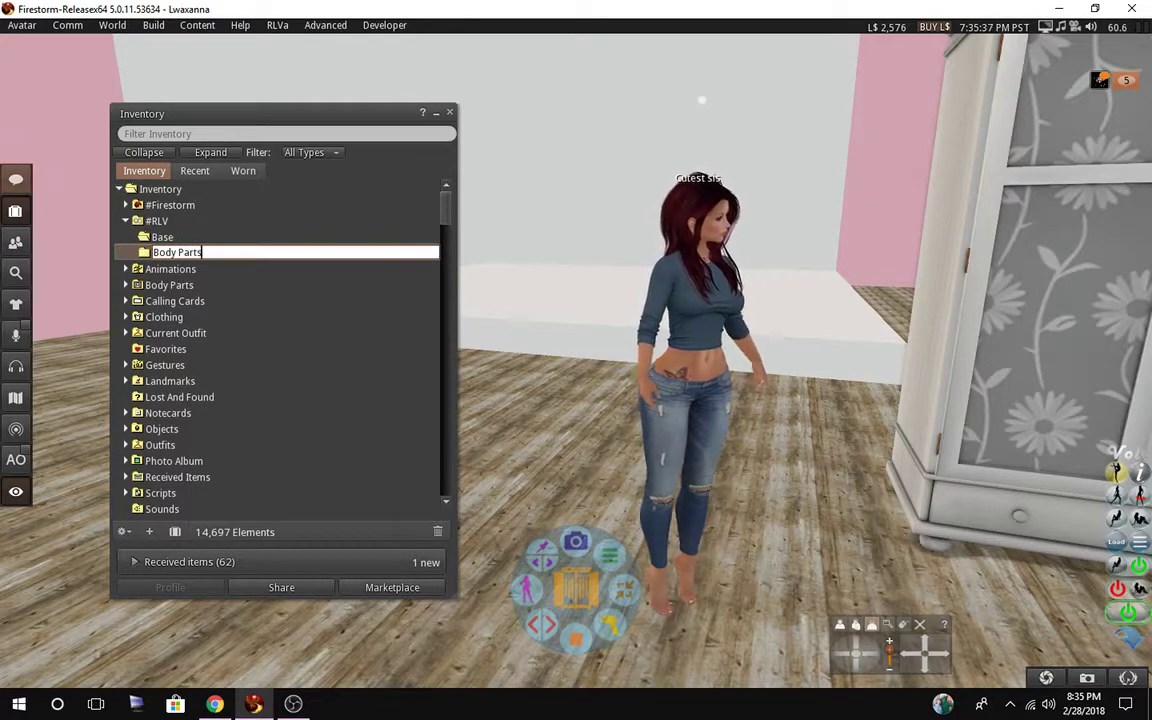
key(Return)
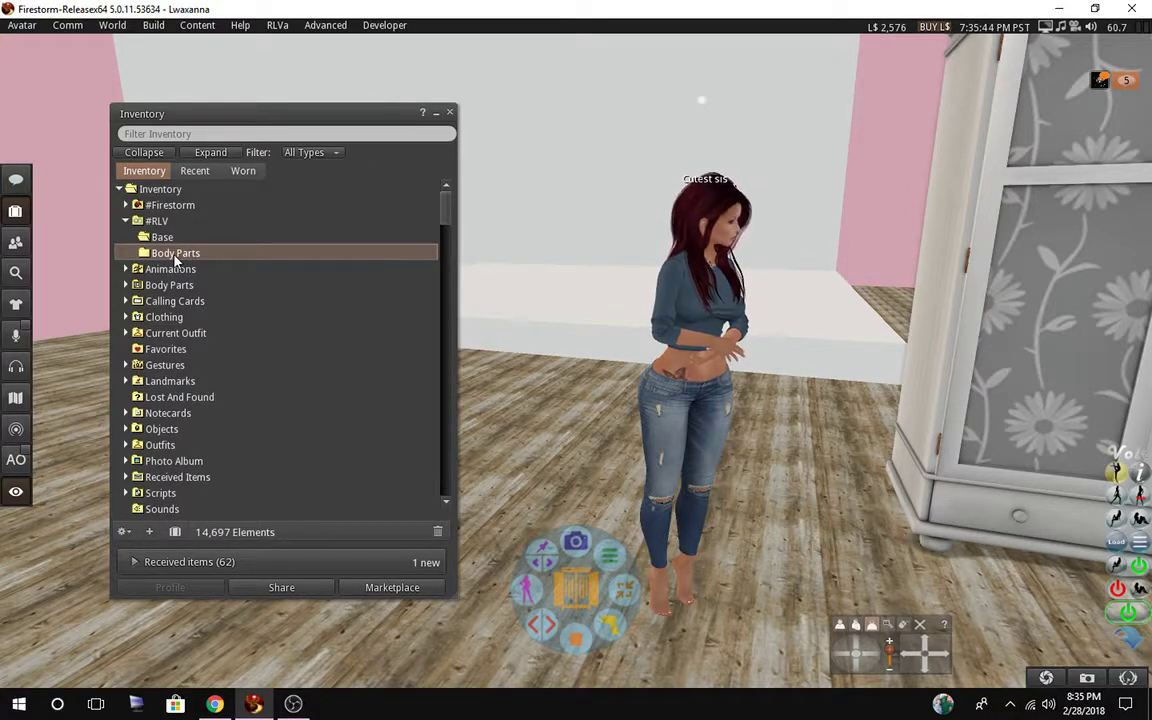
Create a folder named Collar directly inside the #RLV folder.
click(158, 222)
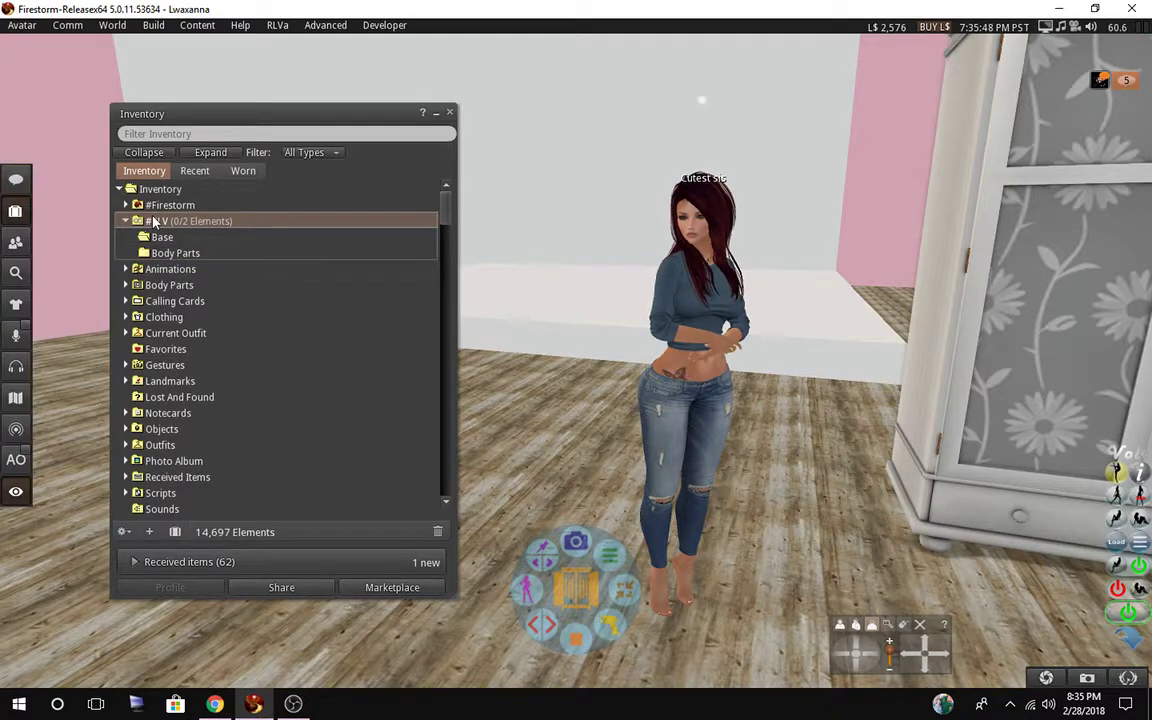
right_click(153, 226)
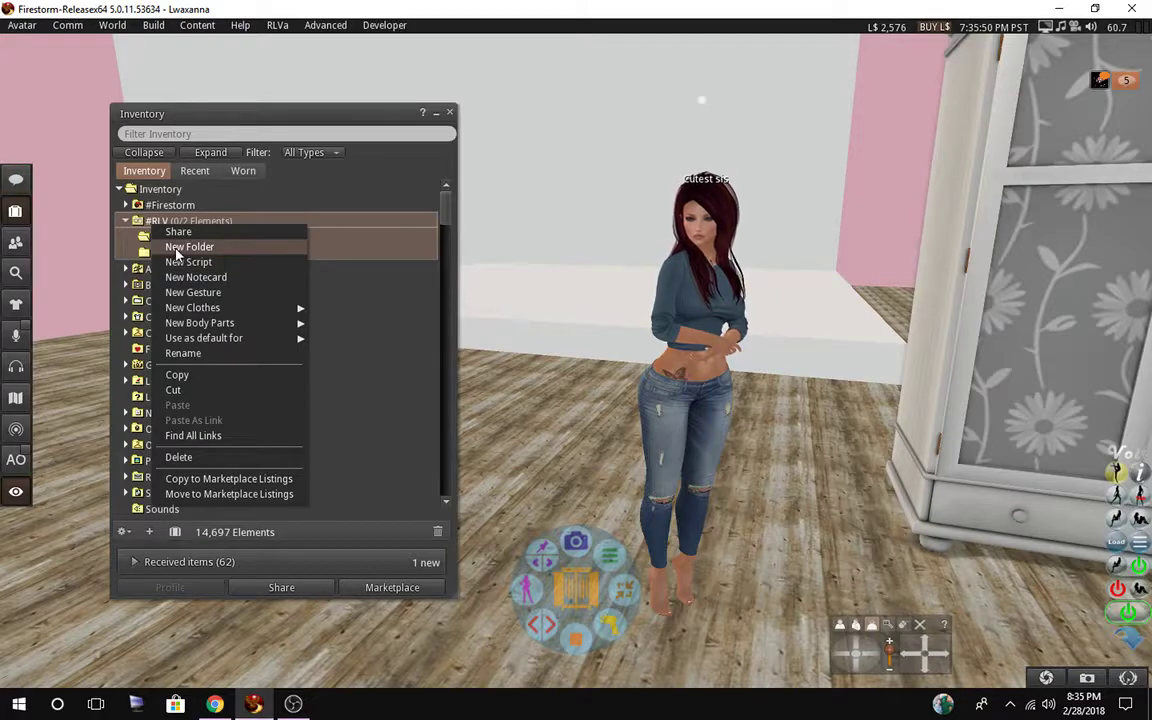
click(176, 249)
text(Collar)
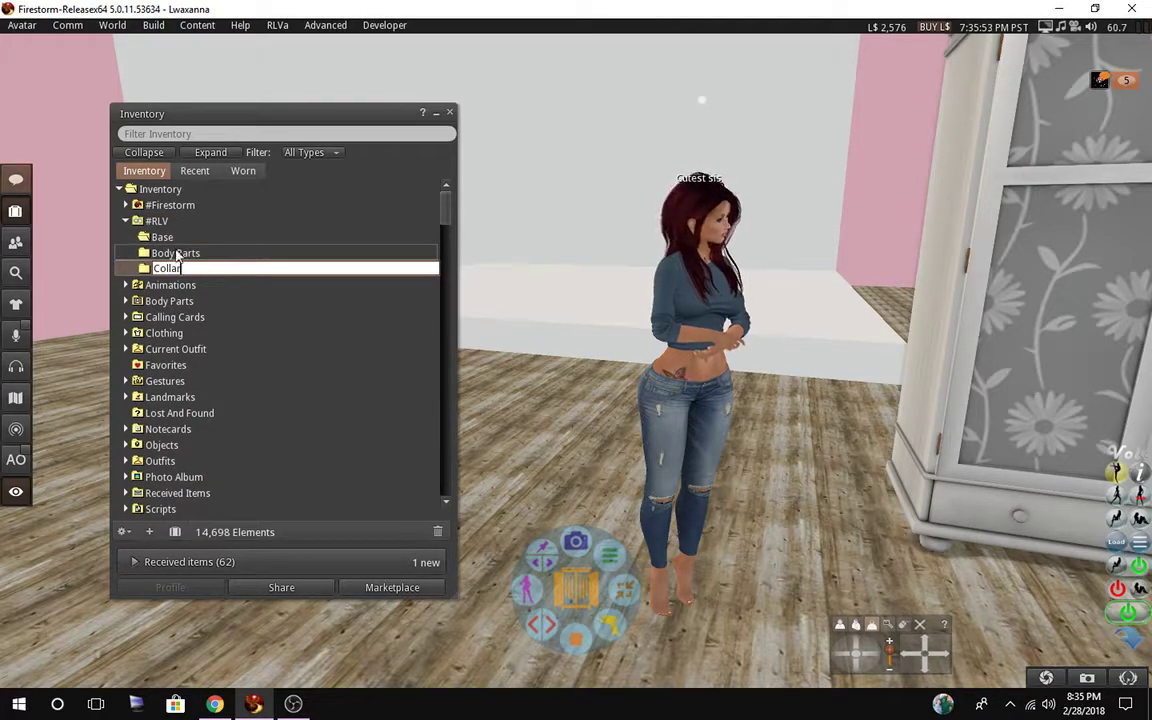
key(Return)
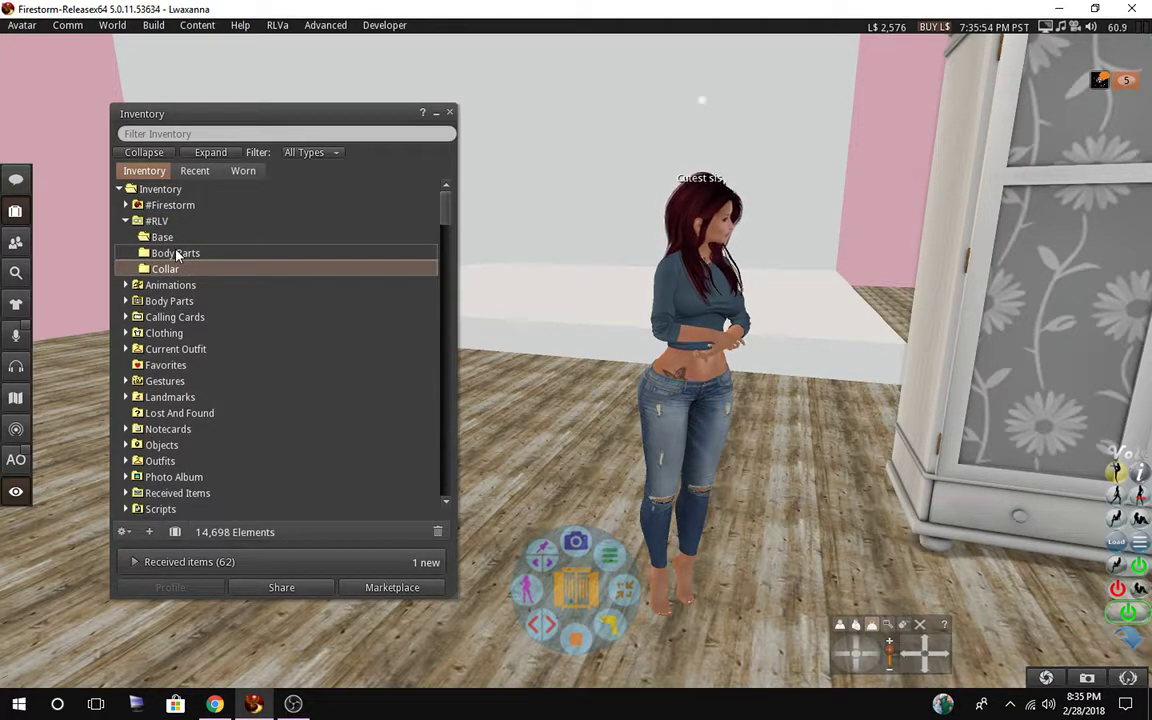
Create a folder named Gadgets directly inside the #RLV folder.
click(159, 222)
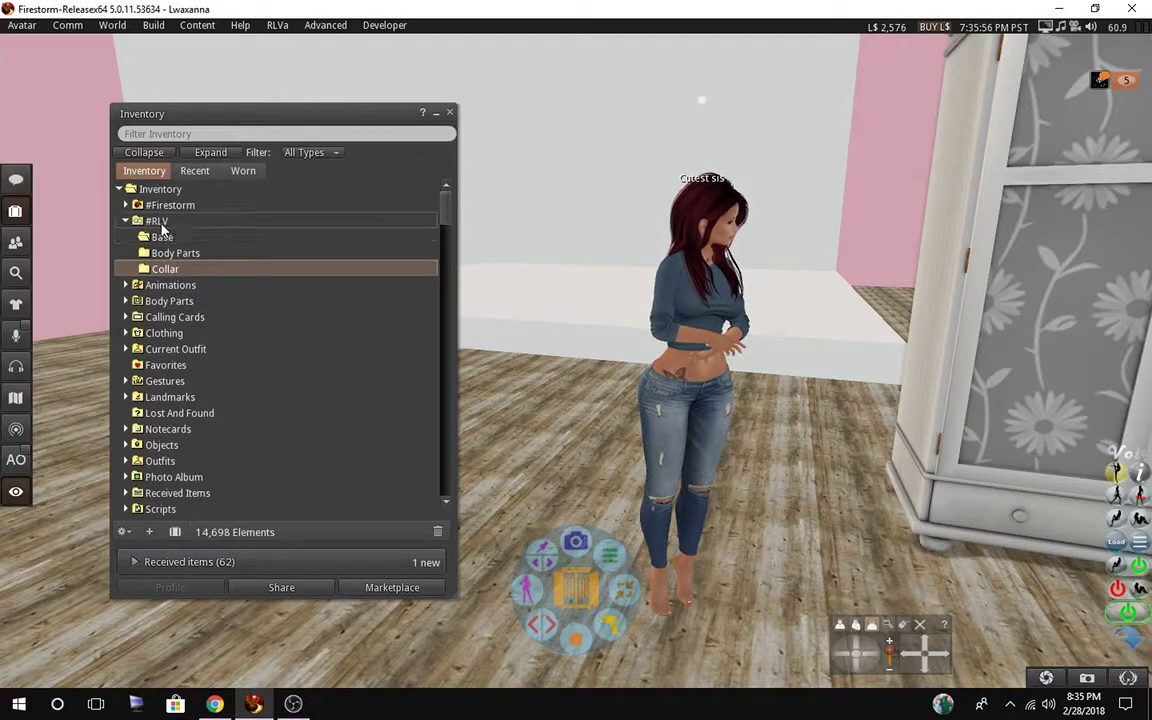
right_click(163, 229)
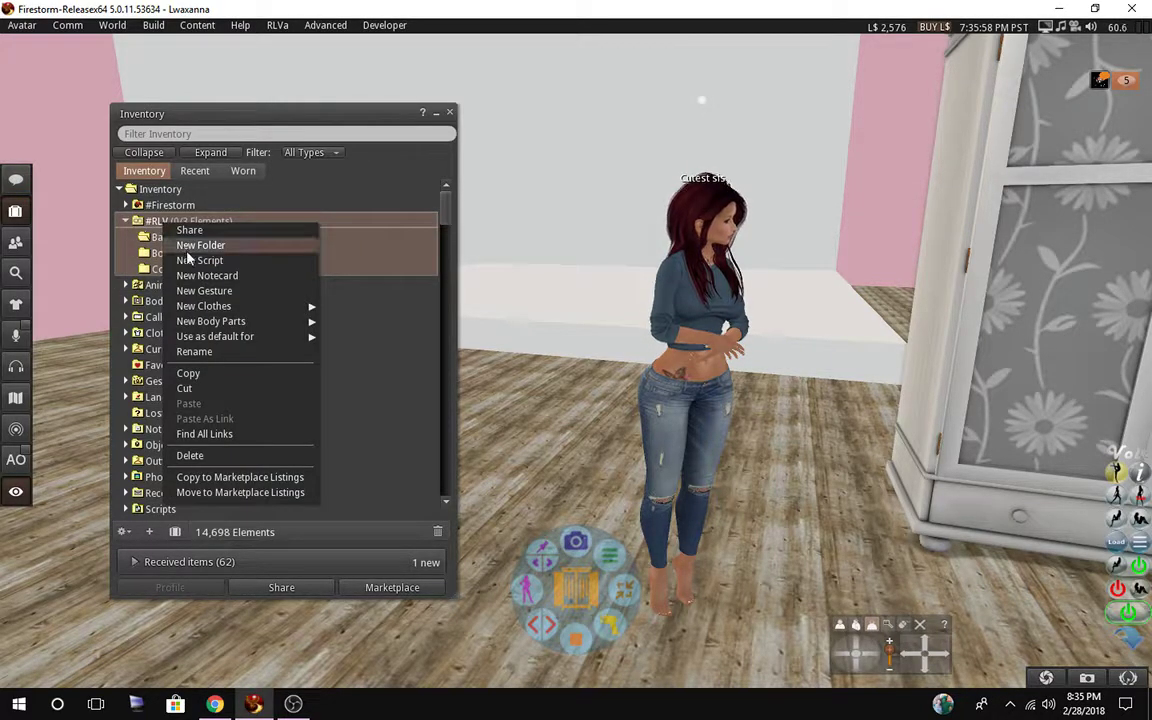
click(187, 250)
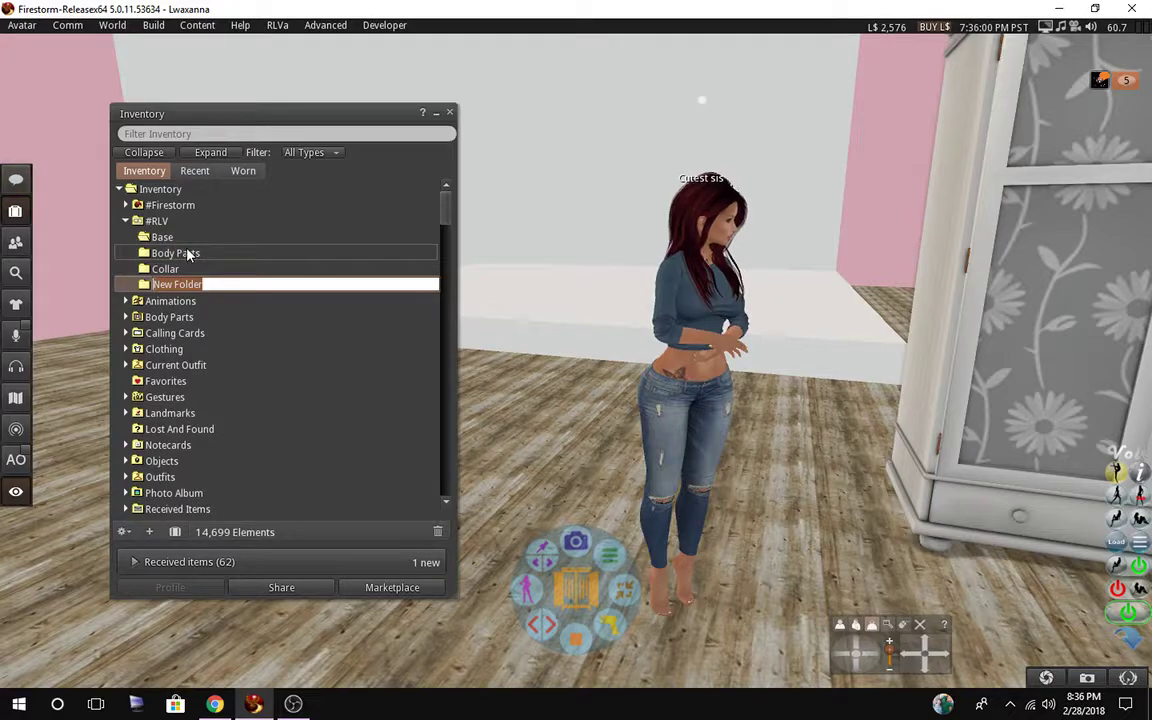
text(Gadgets)
key(Return)
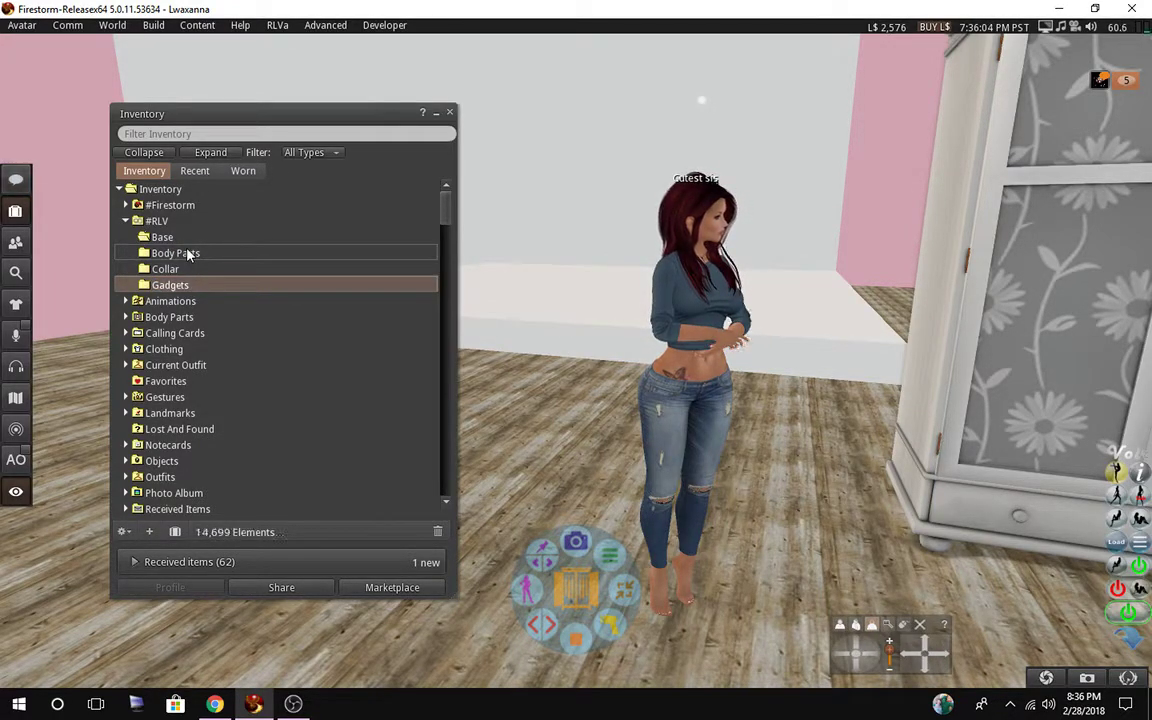
Create a folder named Hair directly inside the #RLV folder.
click(158, 222)
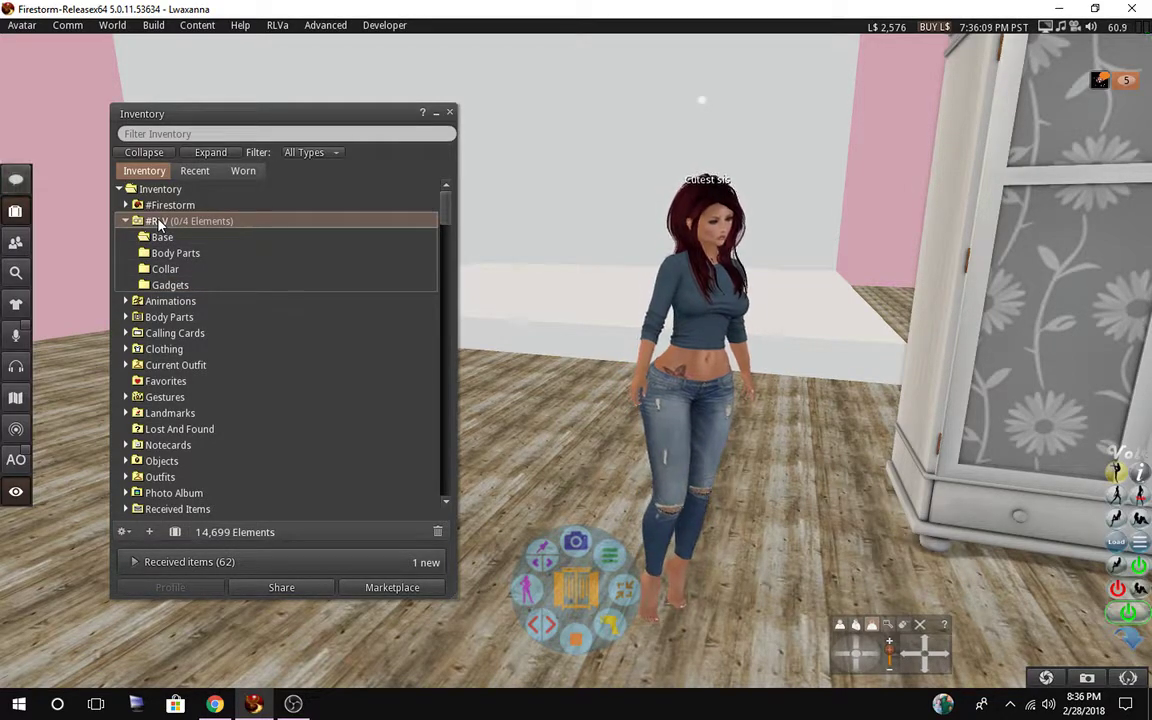
right_click(158, 222)
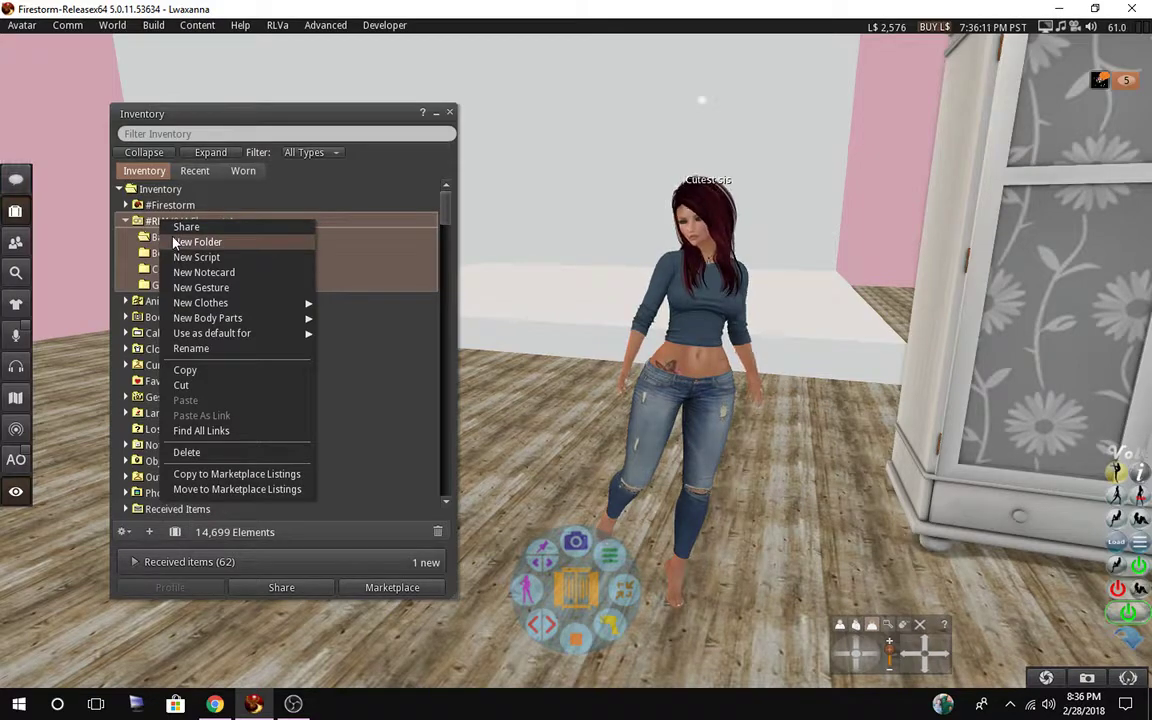
click(173, 239)
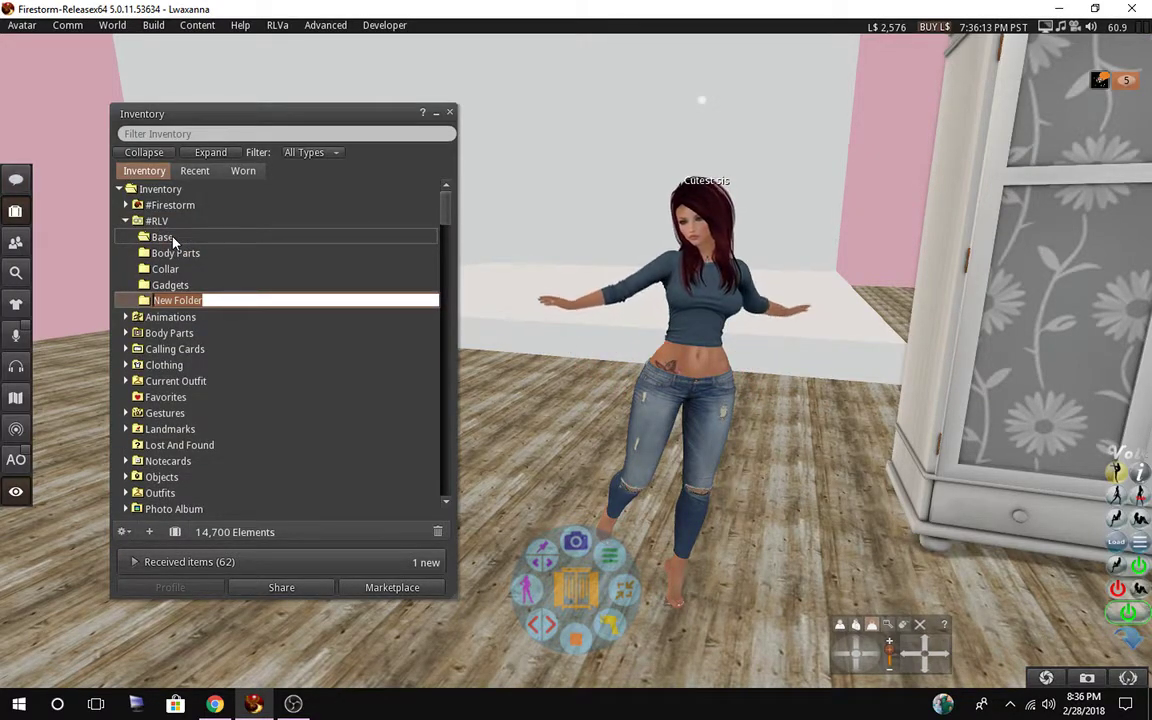
text(Hair)
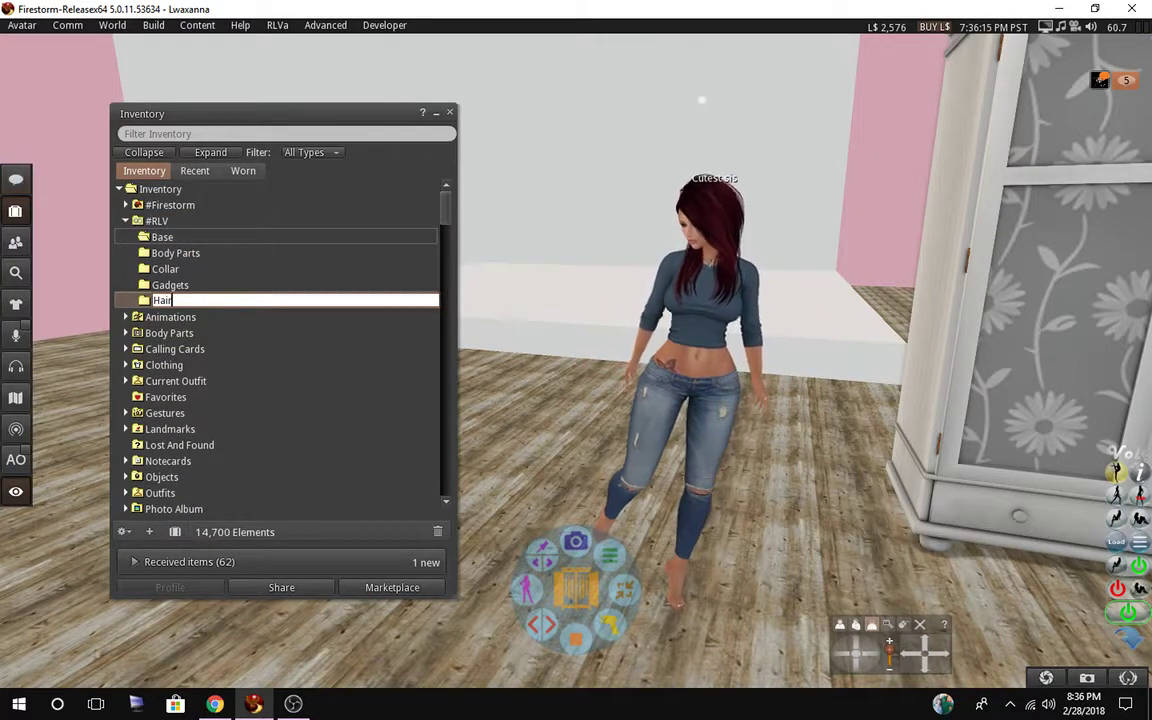
key(Return)
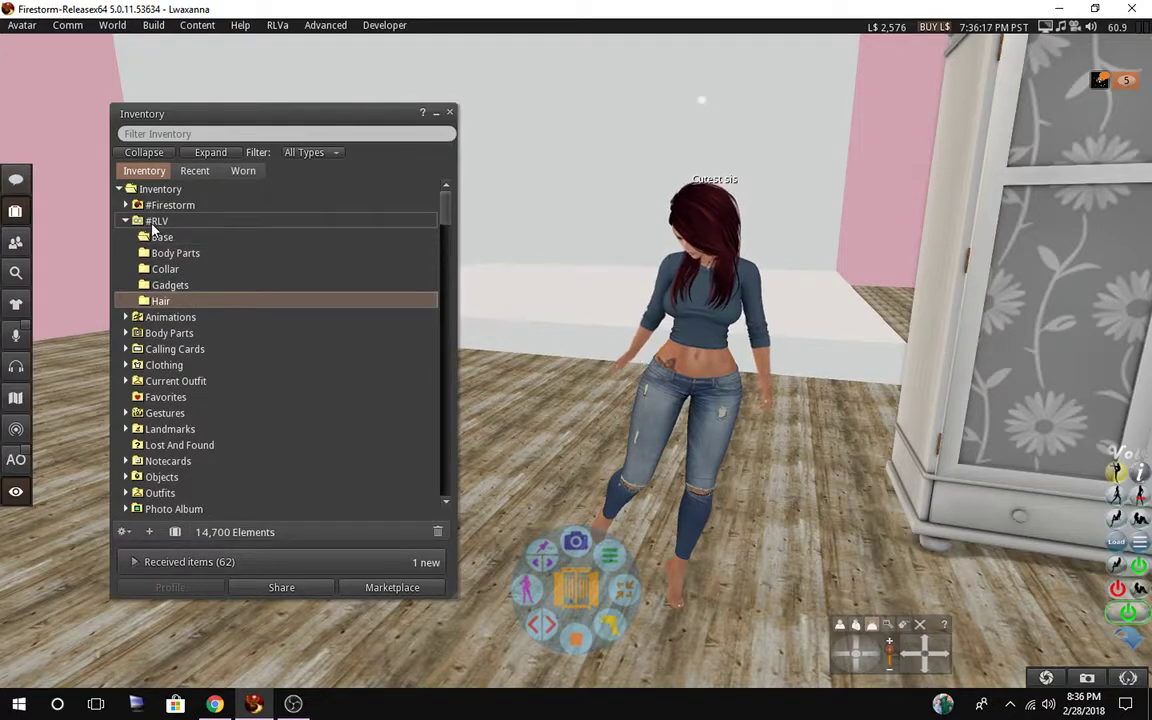
Create a folder named Huds directly inside the #RLV folder.
click(152, 224)
right_click(152, 224)
click(172, 247)
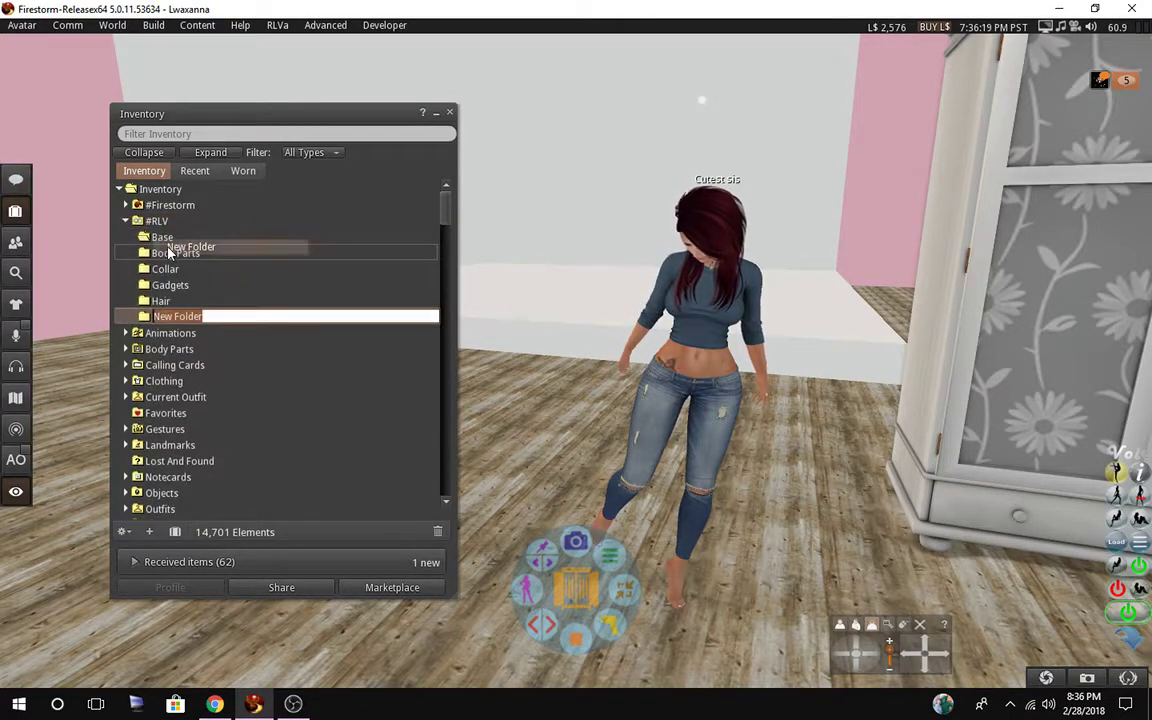
text(Huds)
key(Return)
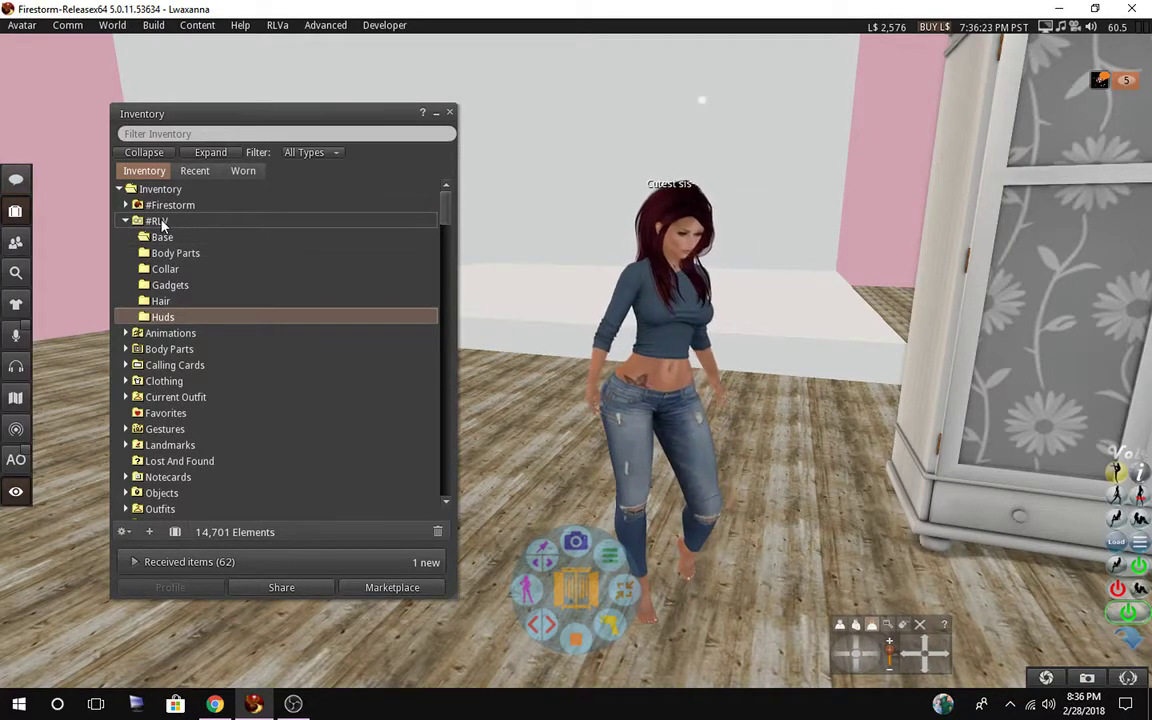
Create a folder named Jewelry directly inside the #RLV folder.
click(160, 224)
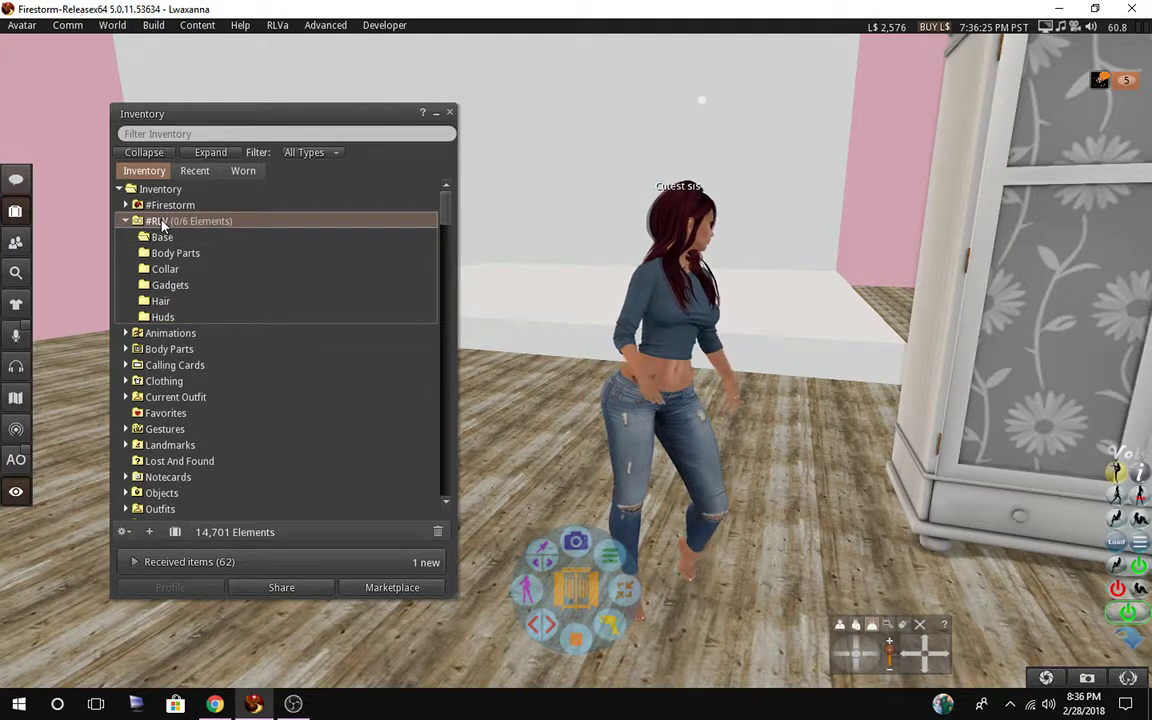
right_click(164, 224)
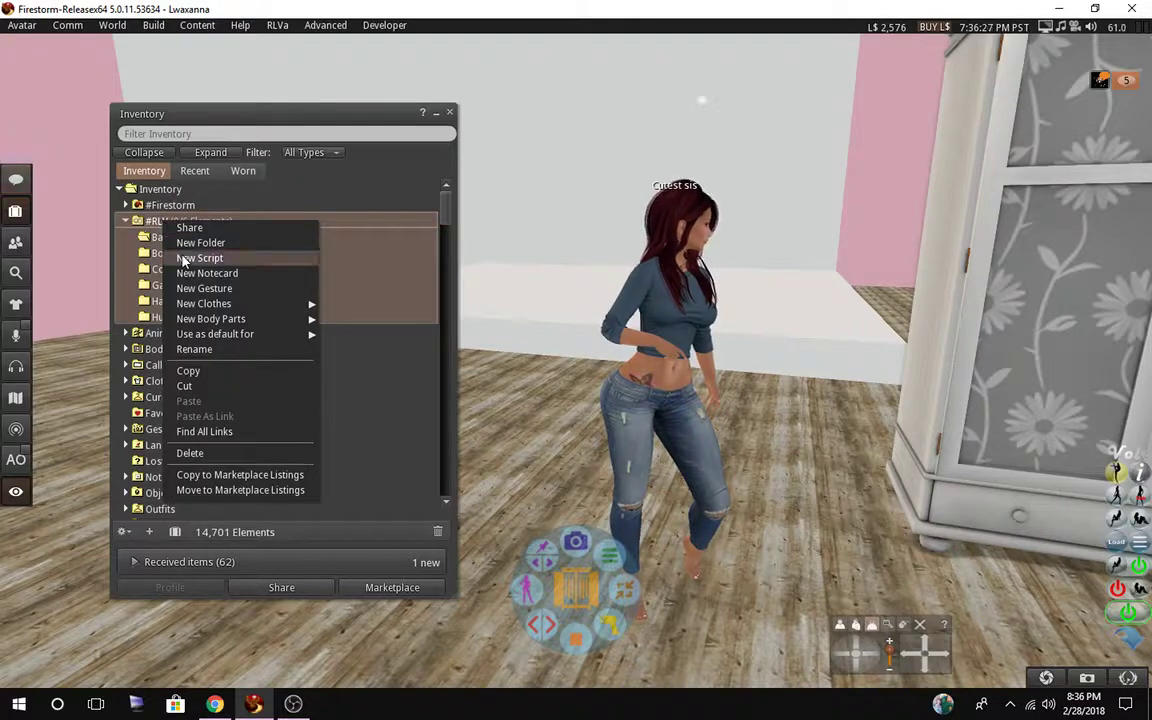
click(185, 245)
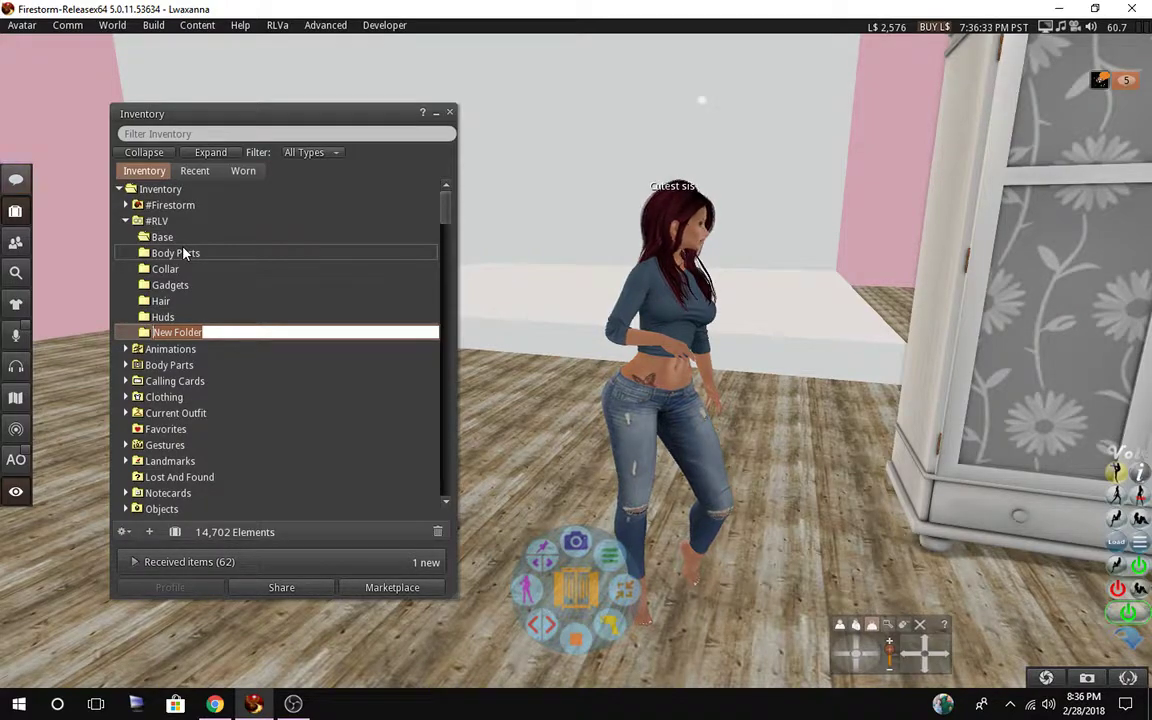
text(Jewe)
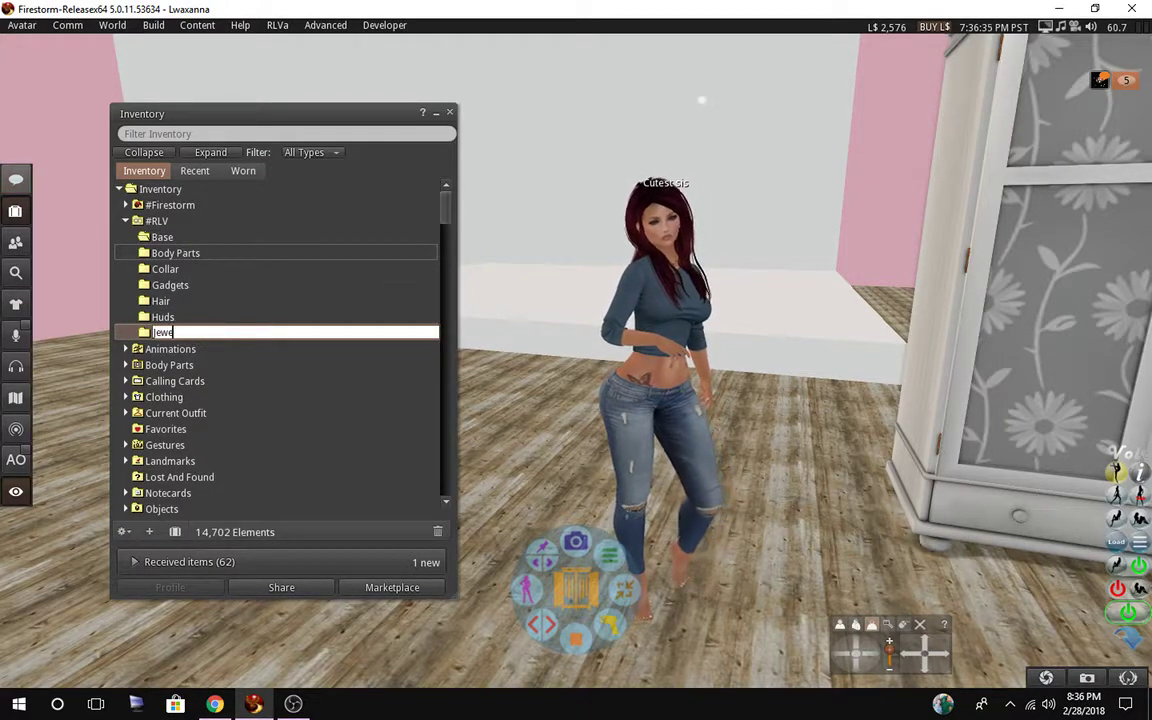
text(lry)
key(Return)
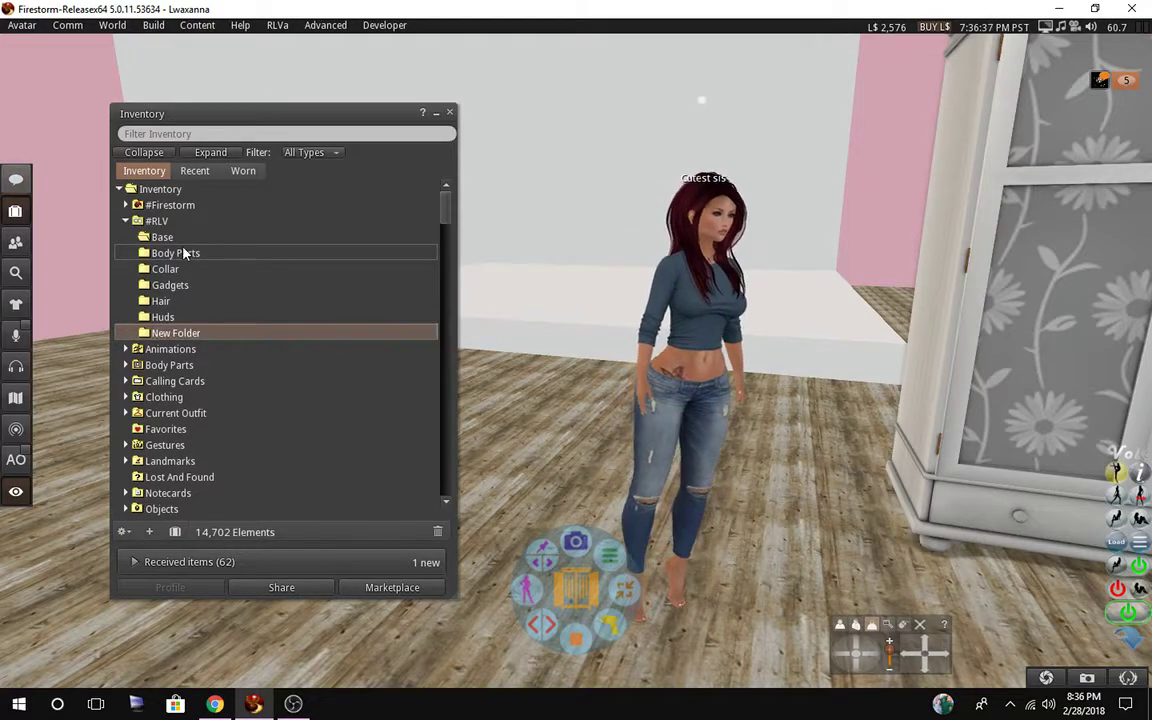
Create a folder named Saved Outfits directly inside the #RLV folder.
right_click(160, 222)
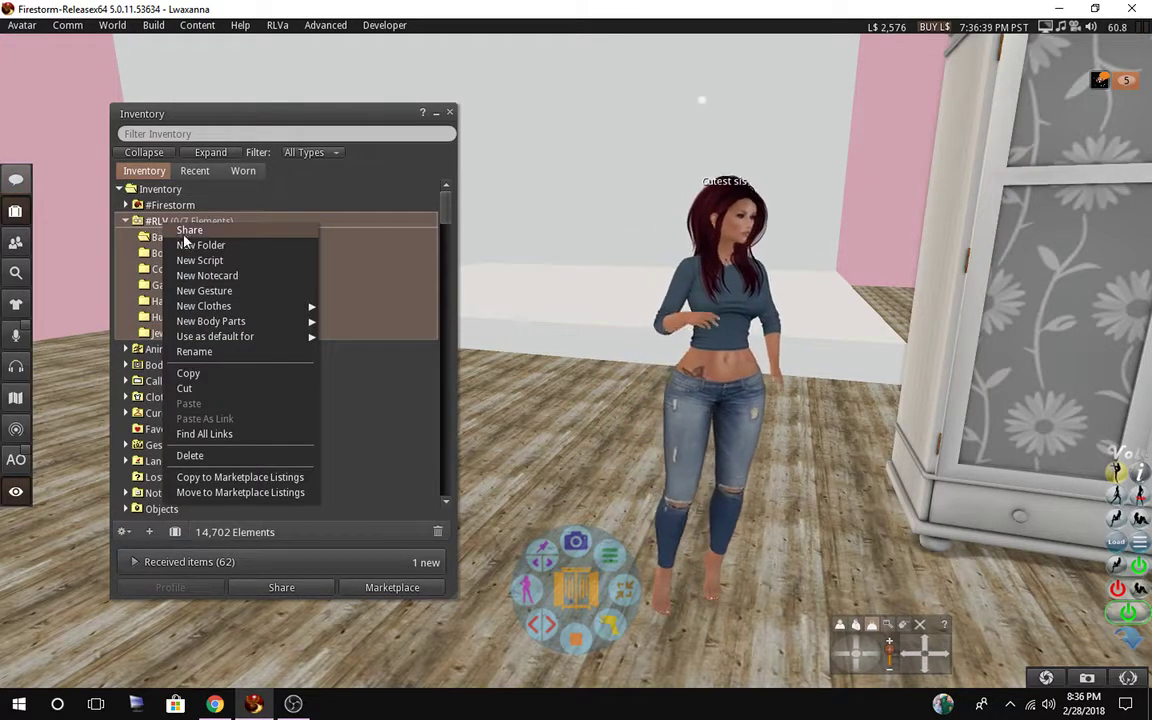
click(195, 245)
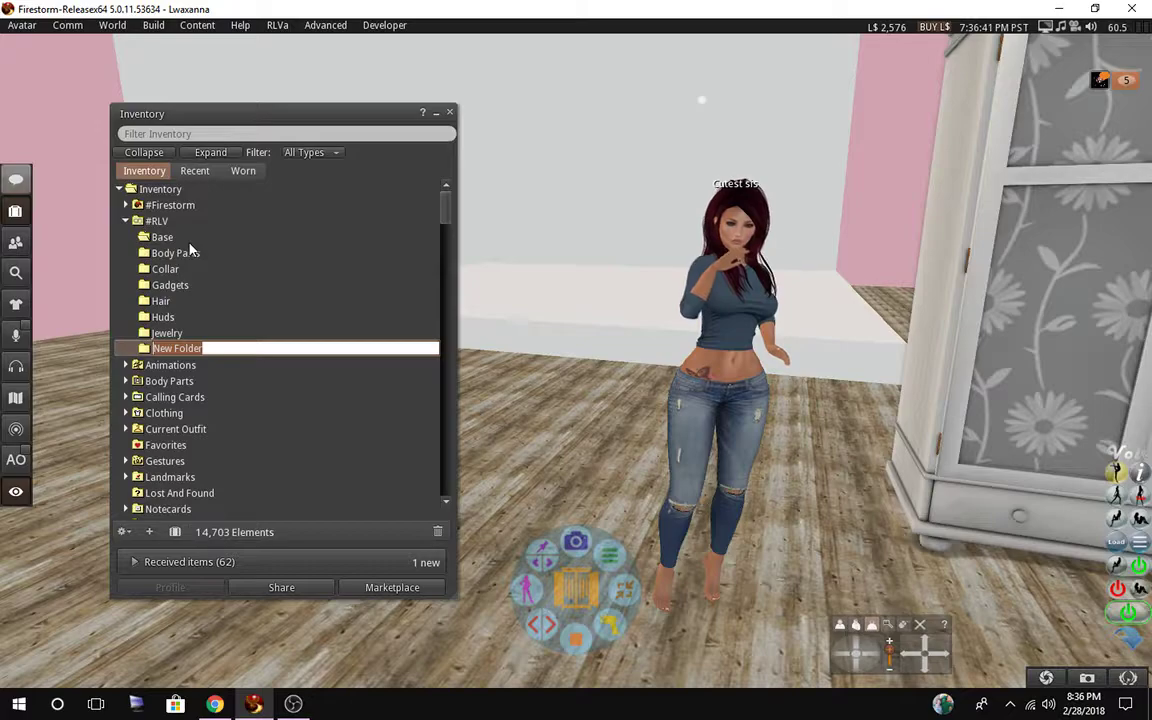
text(Saved Outfits)
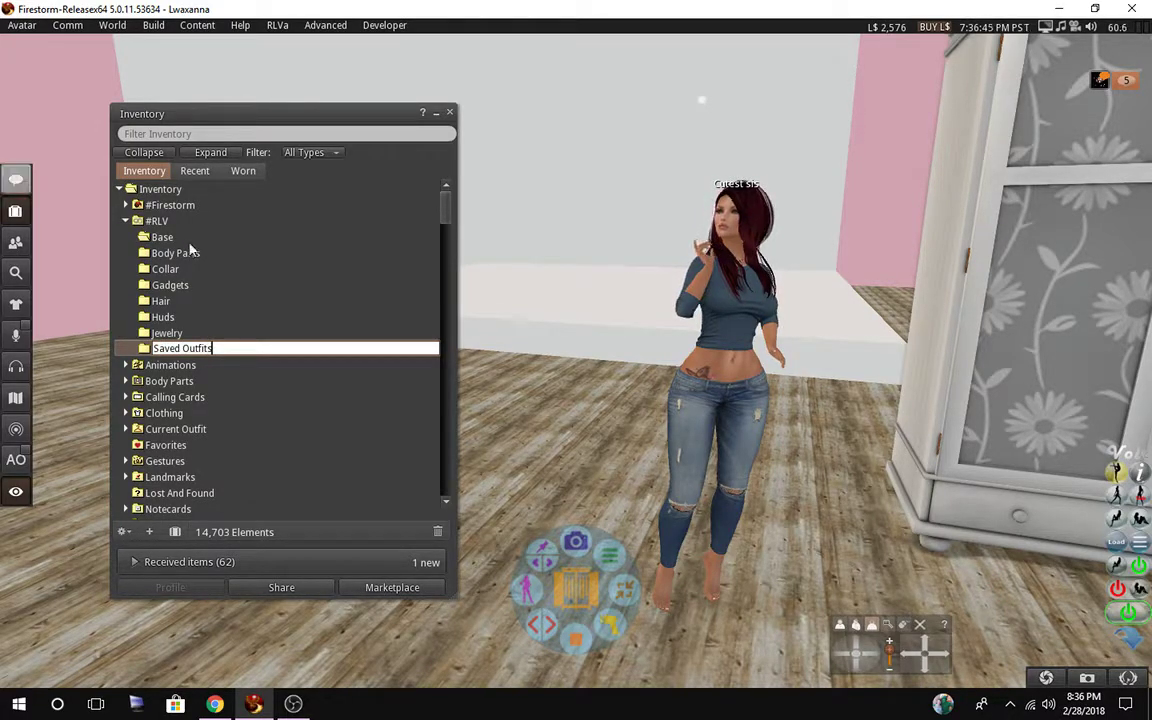
key(Return)
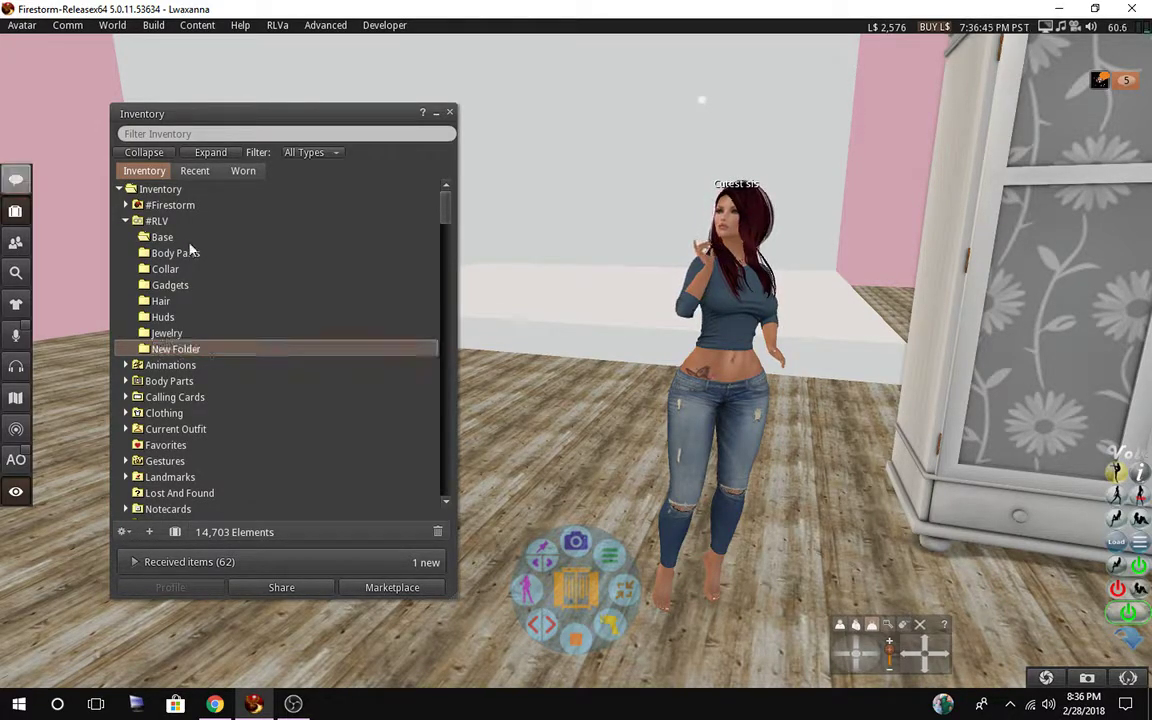
Create a folder named Shoes directly inside the #RLV folder.
right_click(171, 226)
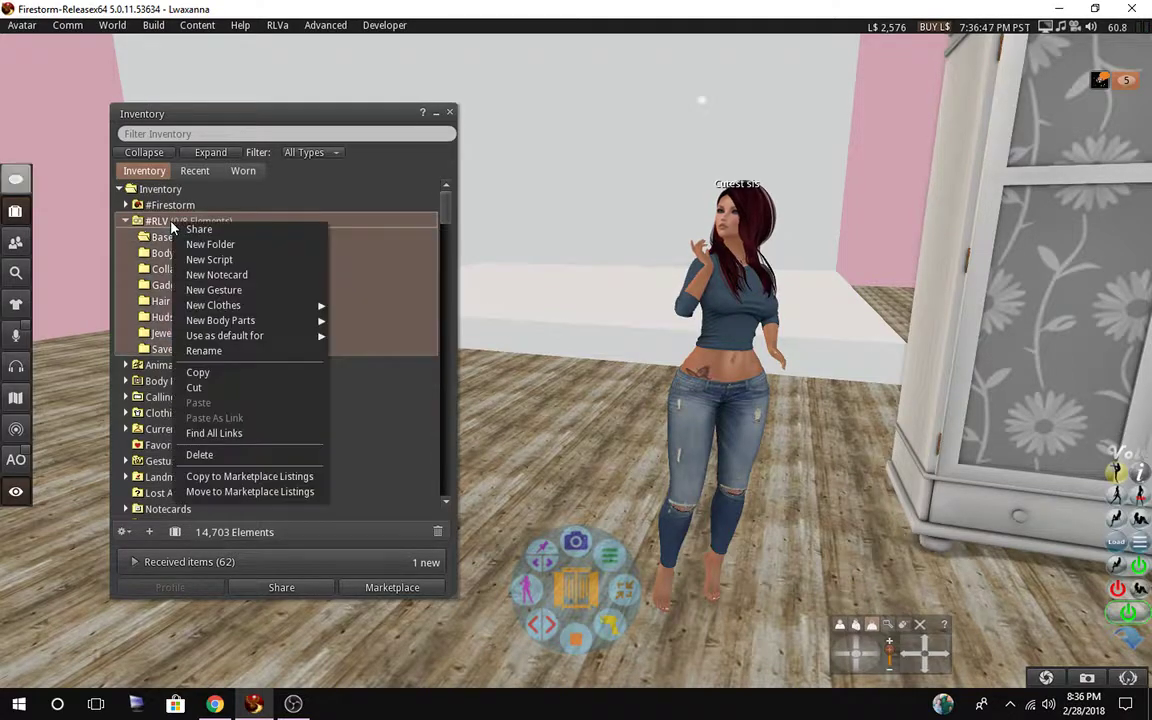
click(200, 245)
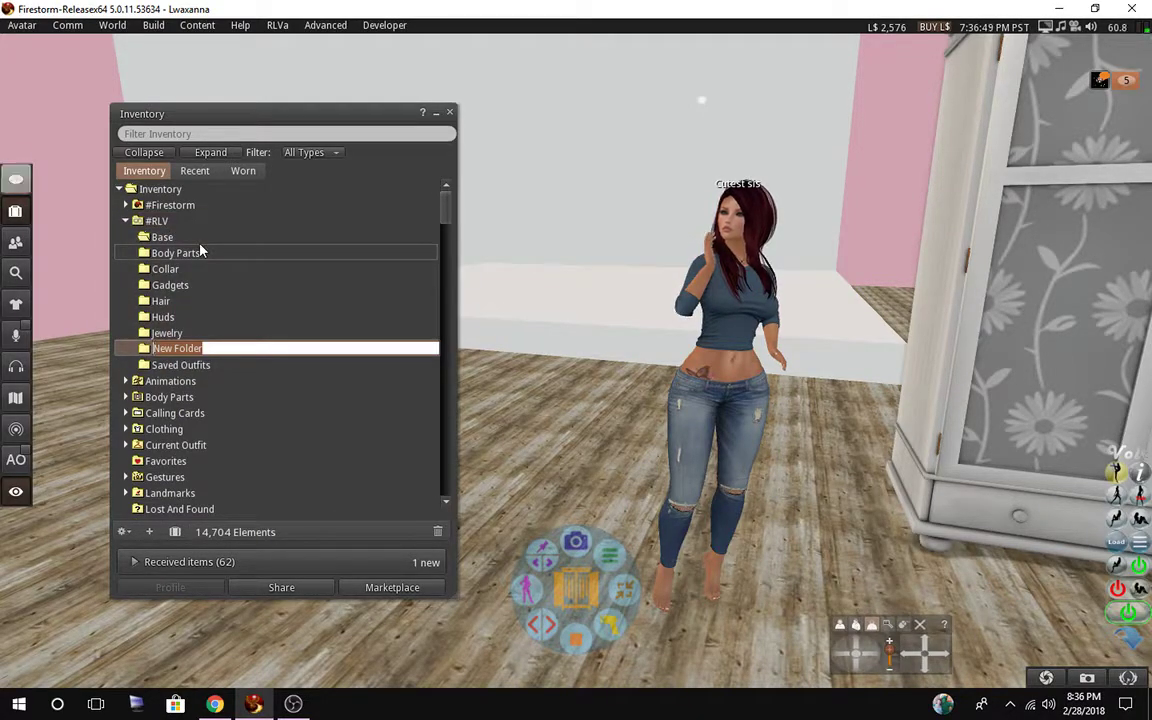
text(Skoe)
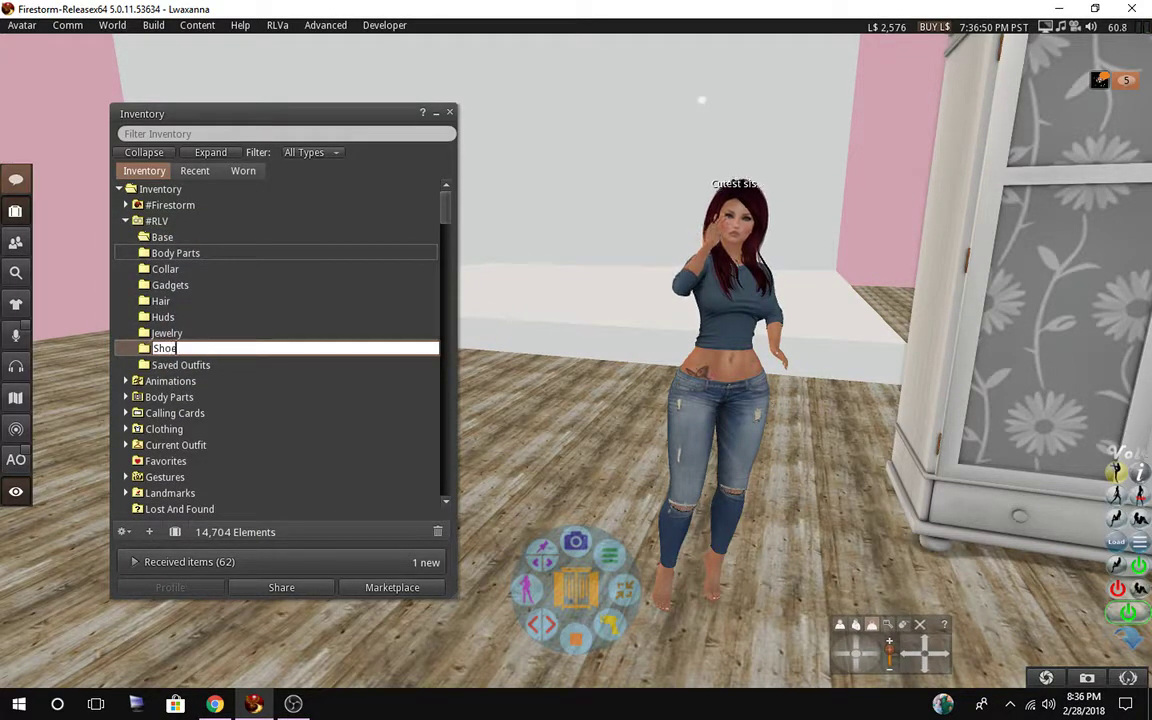
text(s)
key(Return)
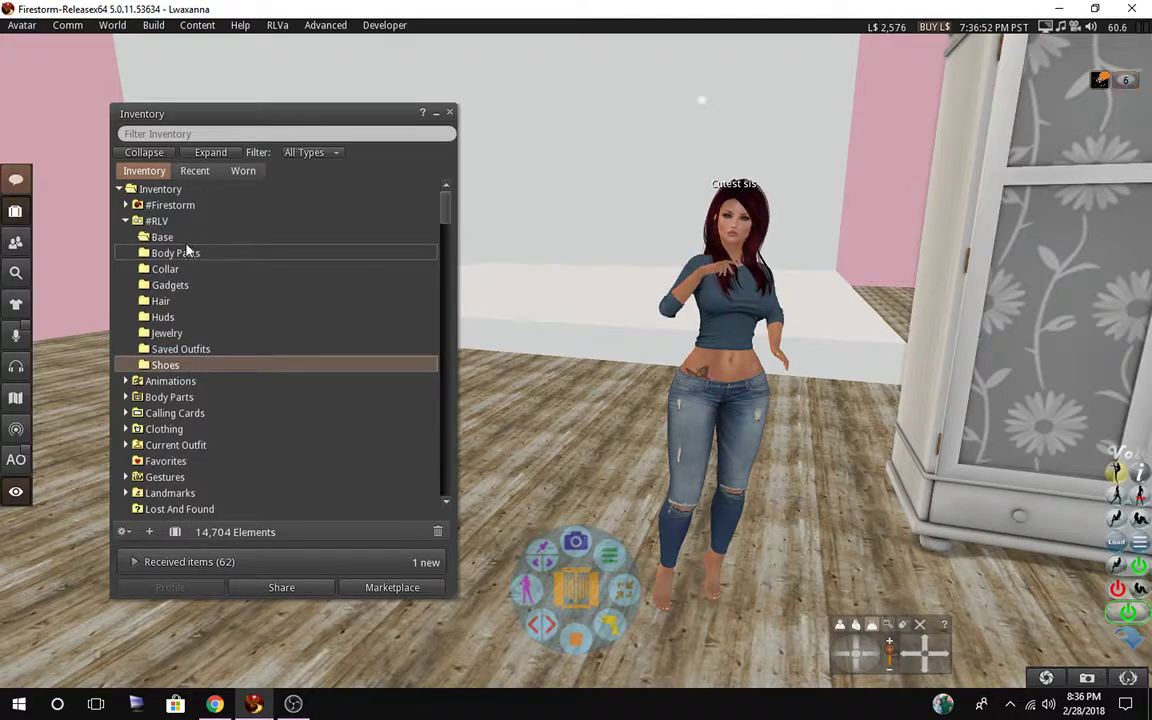
Create a folder named Toys directly inside the #RLV folder.
click(157, 224)
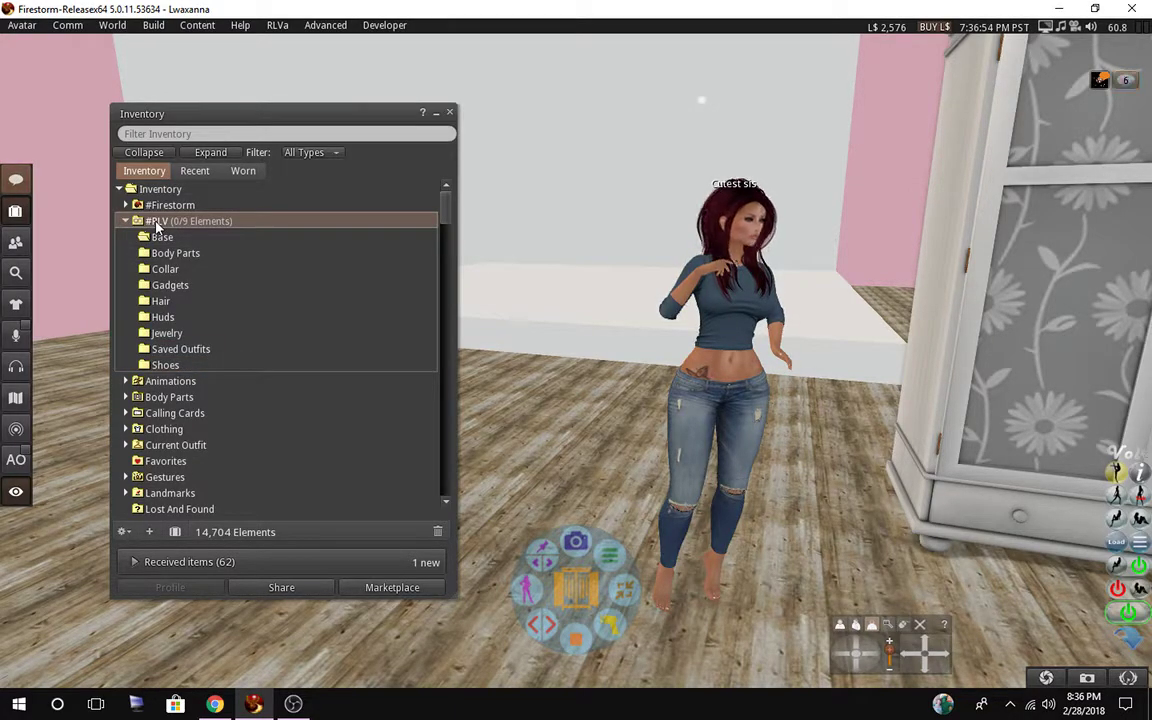
right_click(157, 224)
click(183, 248)
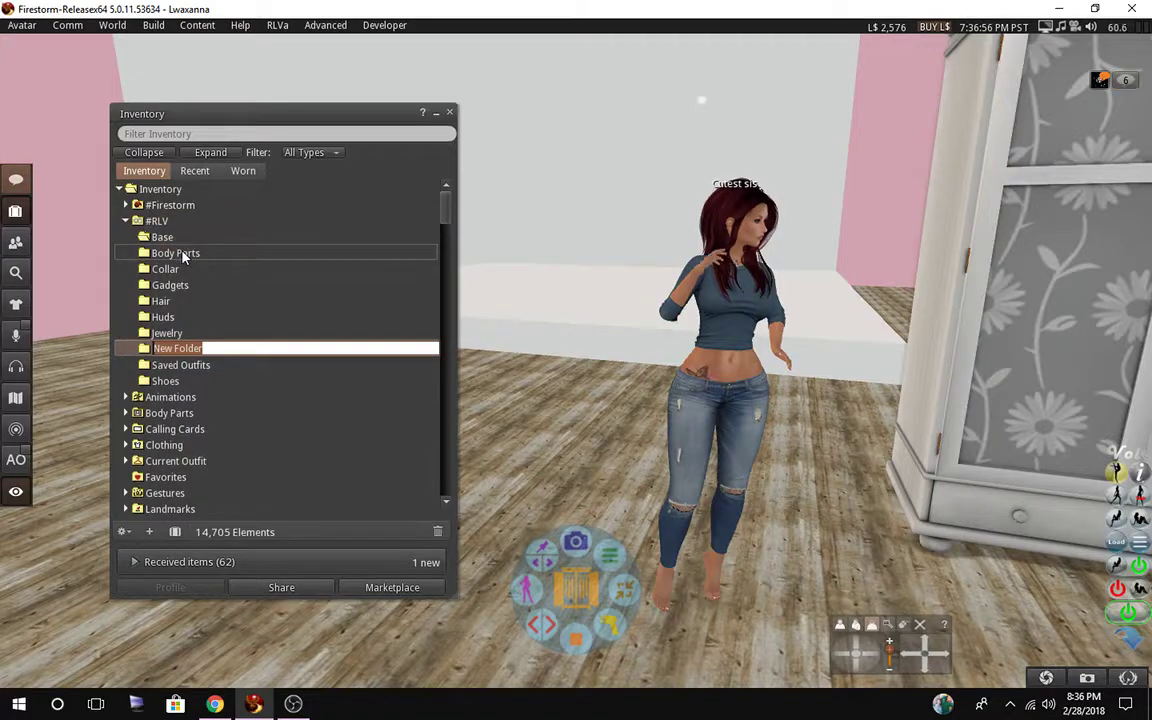
text(Toys)
key(Return)
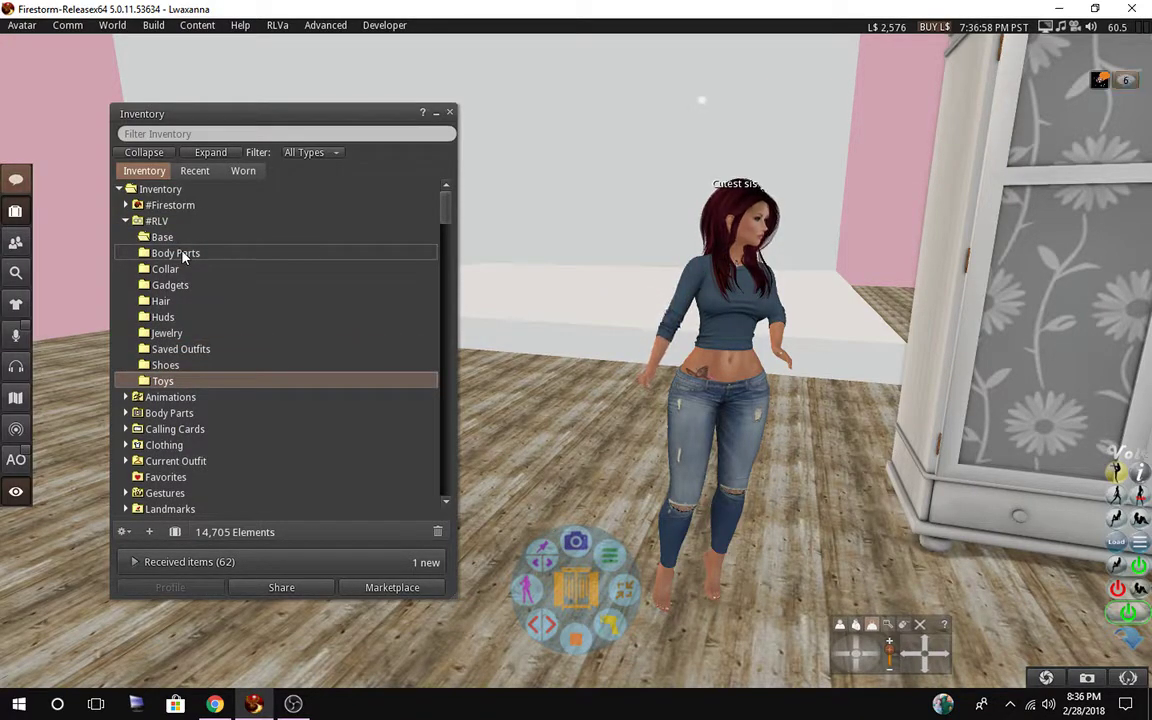
Create a folder named Wearables directly inside the #RLV folder and select the Base folder.
right_click(172, 221)
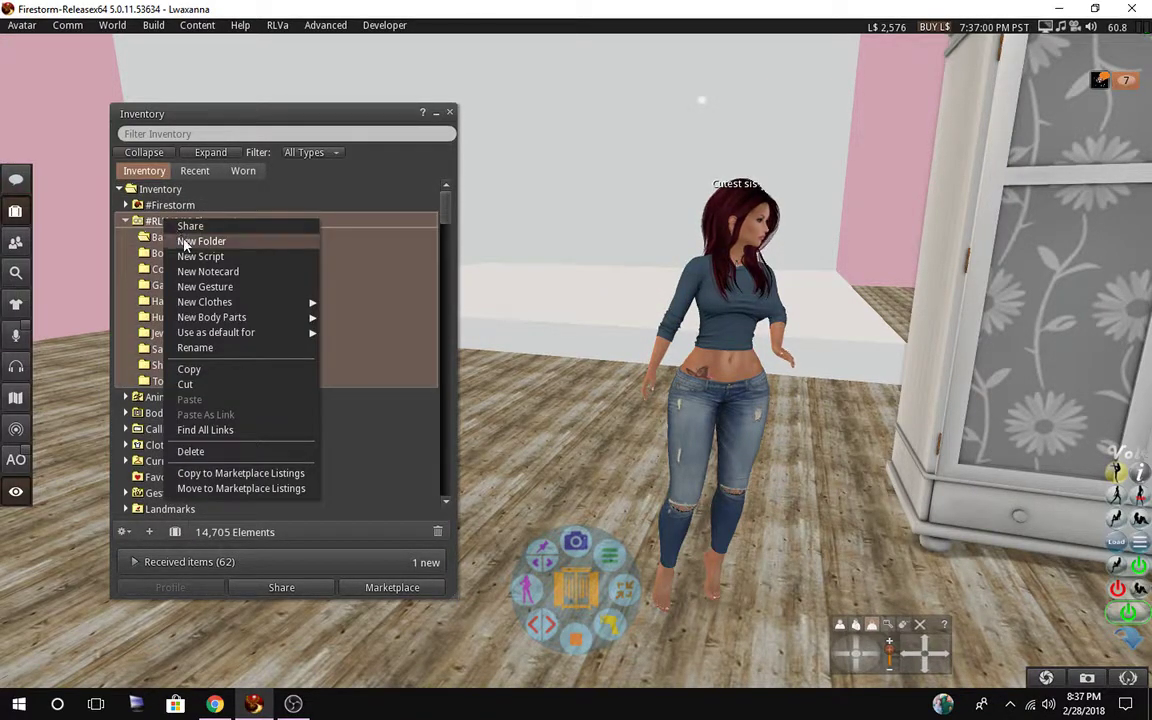
click(183, 242)
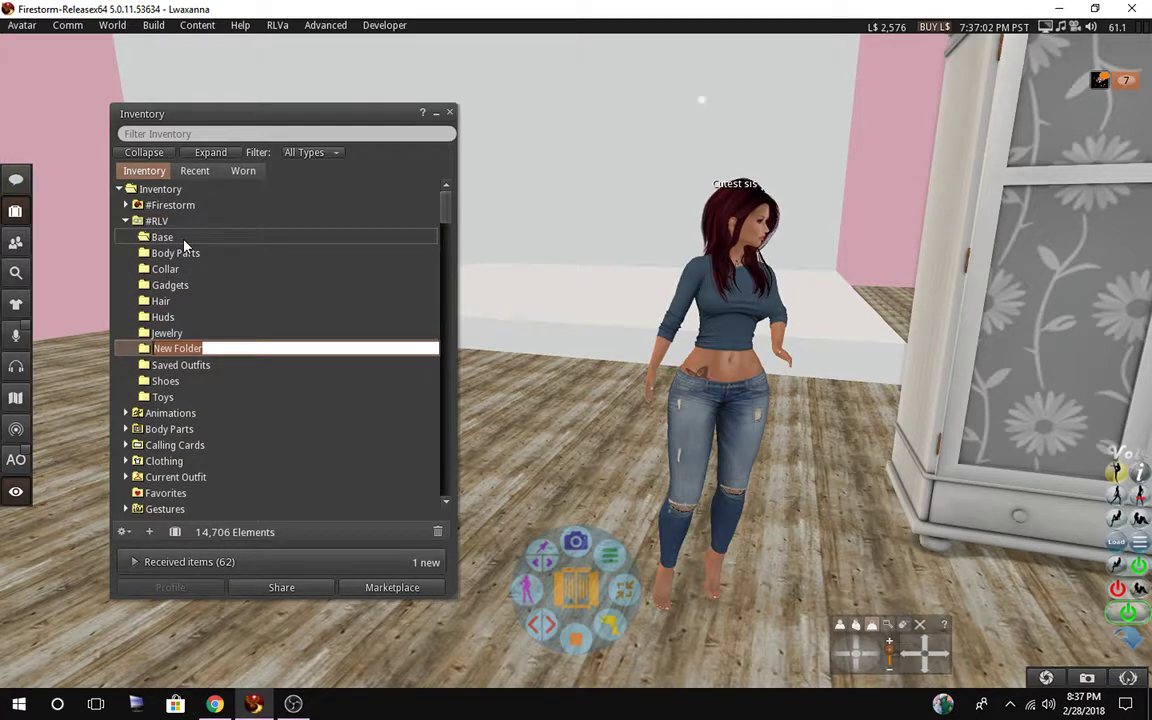
text(Wearables)
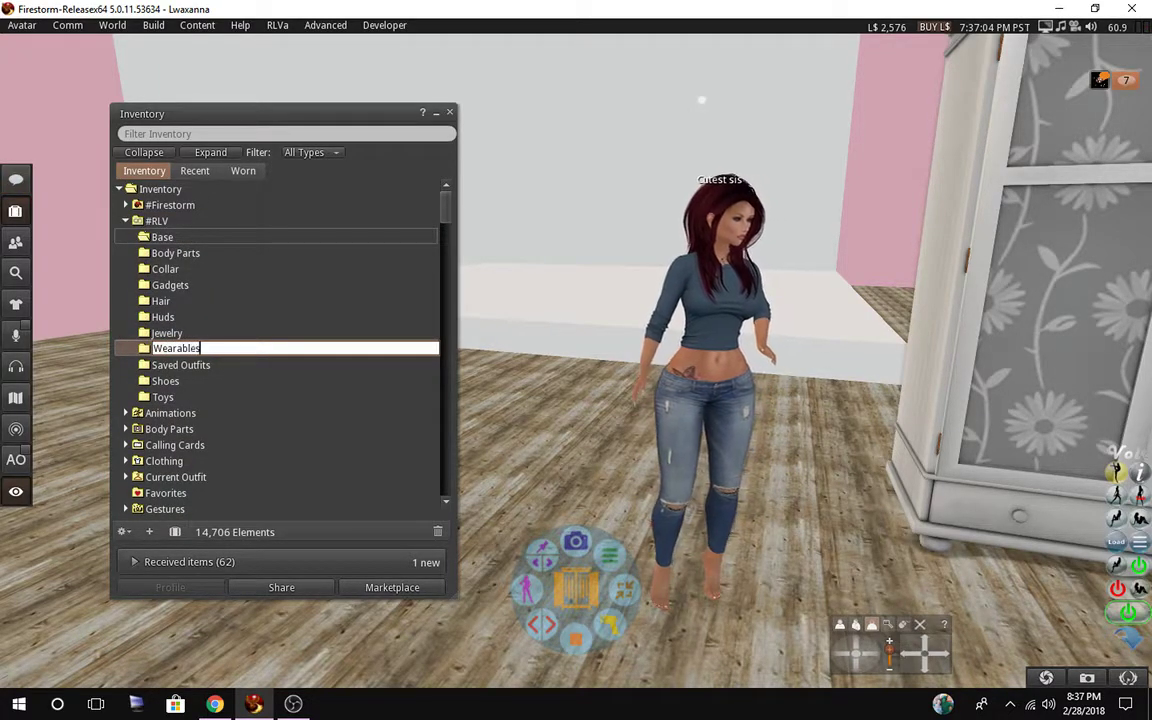
key(Return)
click(185, 241)
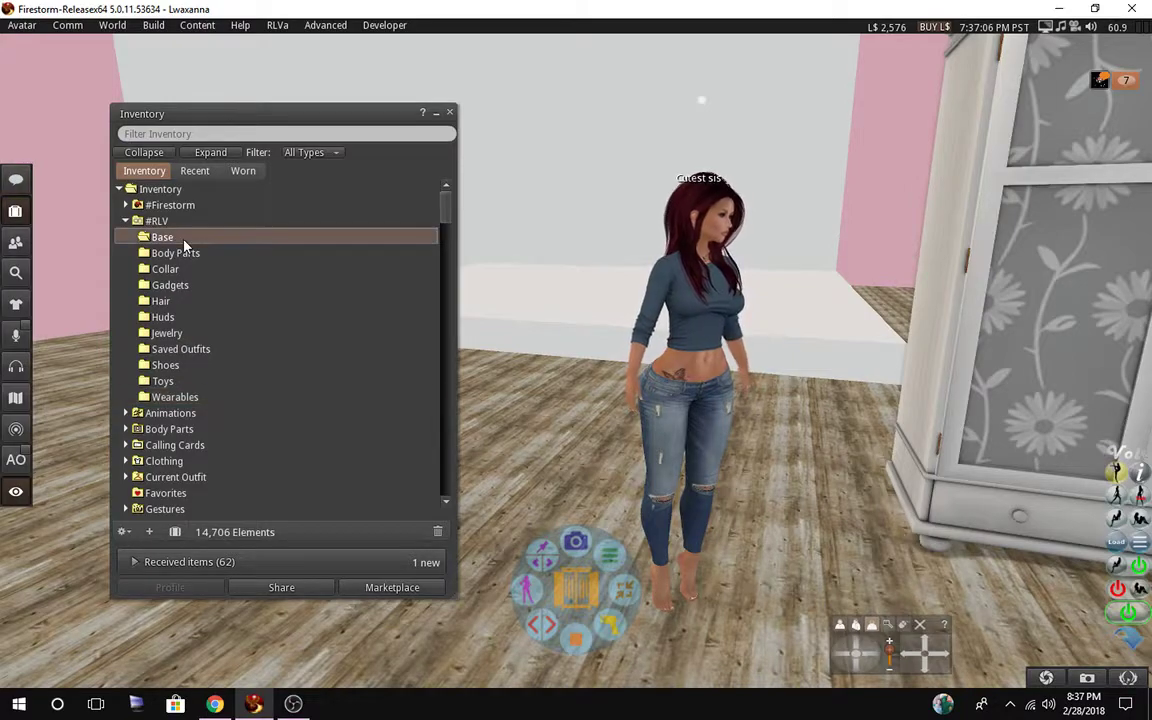
Go through the Body Parts, Collar, Hair, Wearables and Saved Outfits category folders inside #RLV.
click(179, 256)
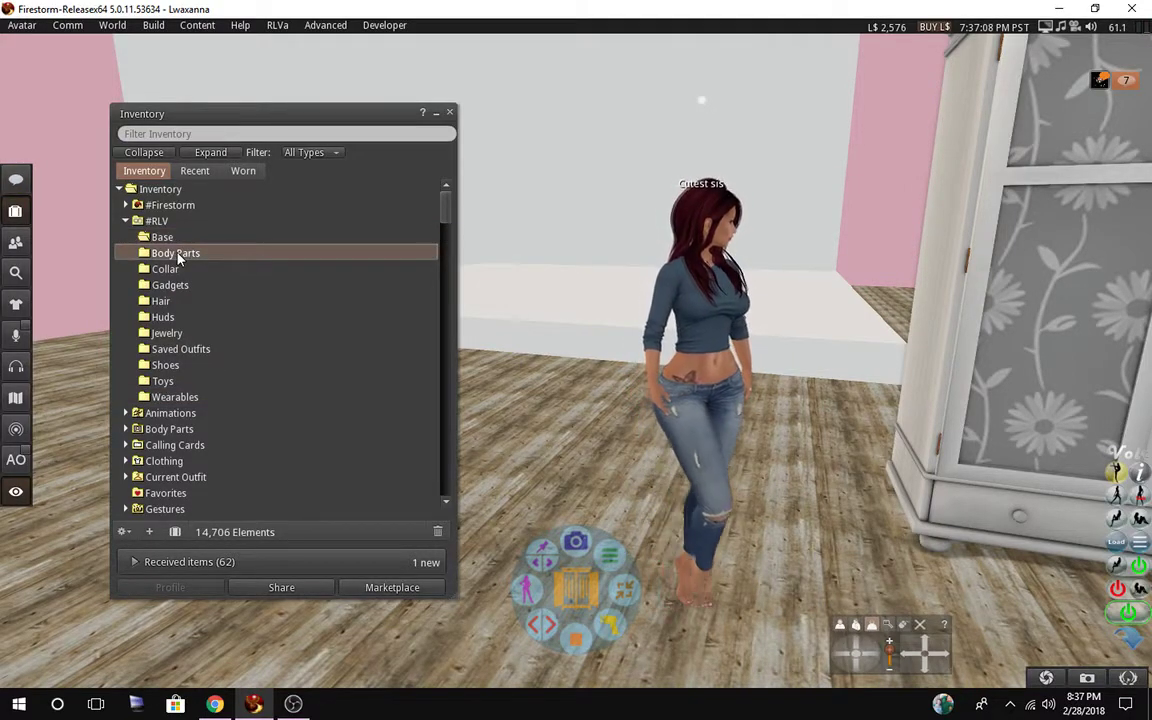
click(165, 269)
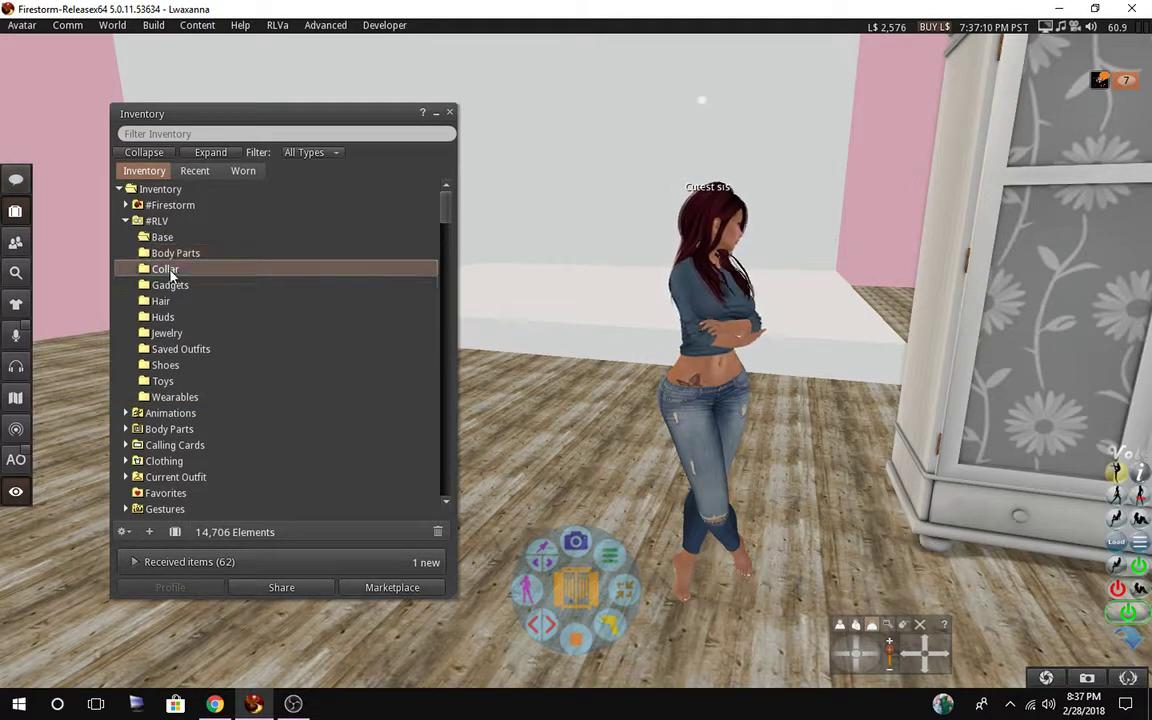
click(160, 301)
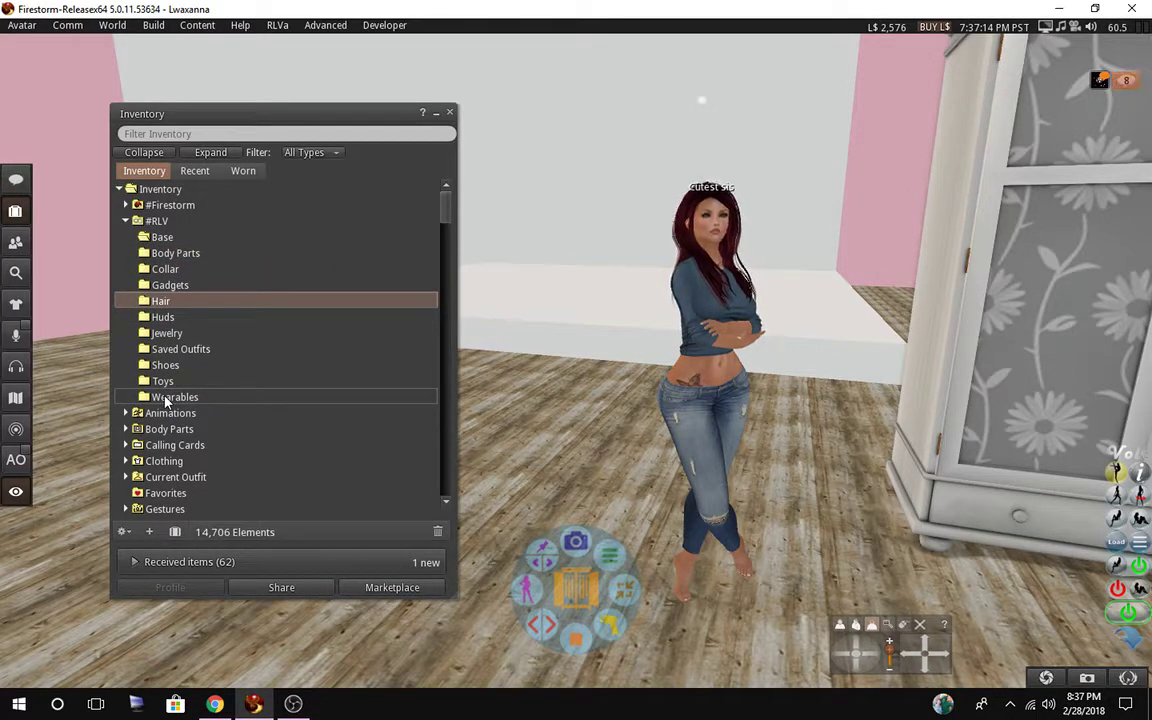
click(192, 399)
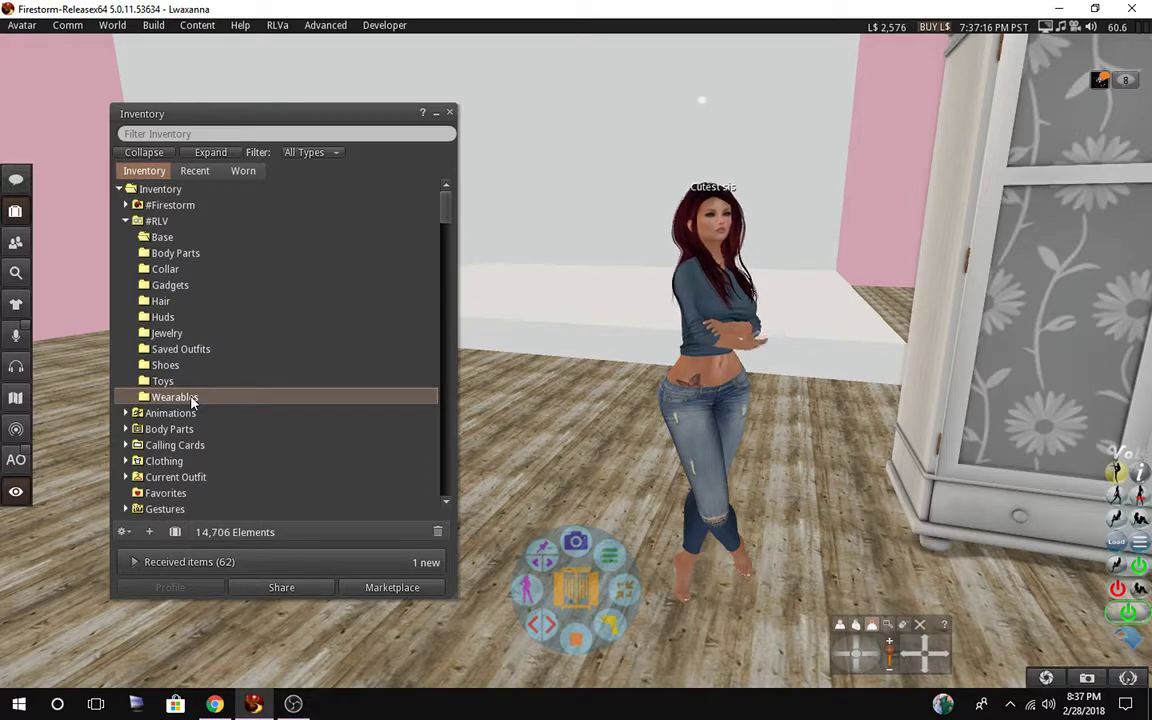
click(172, 350)
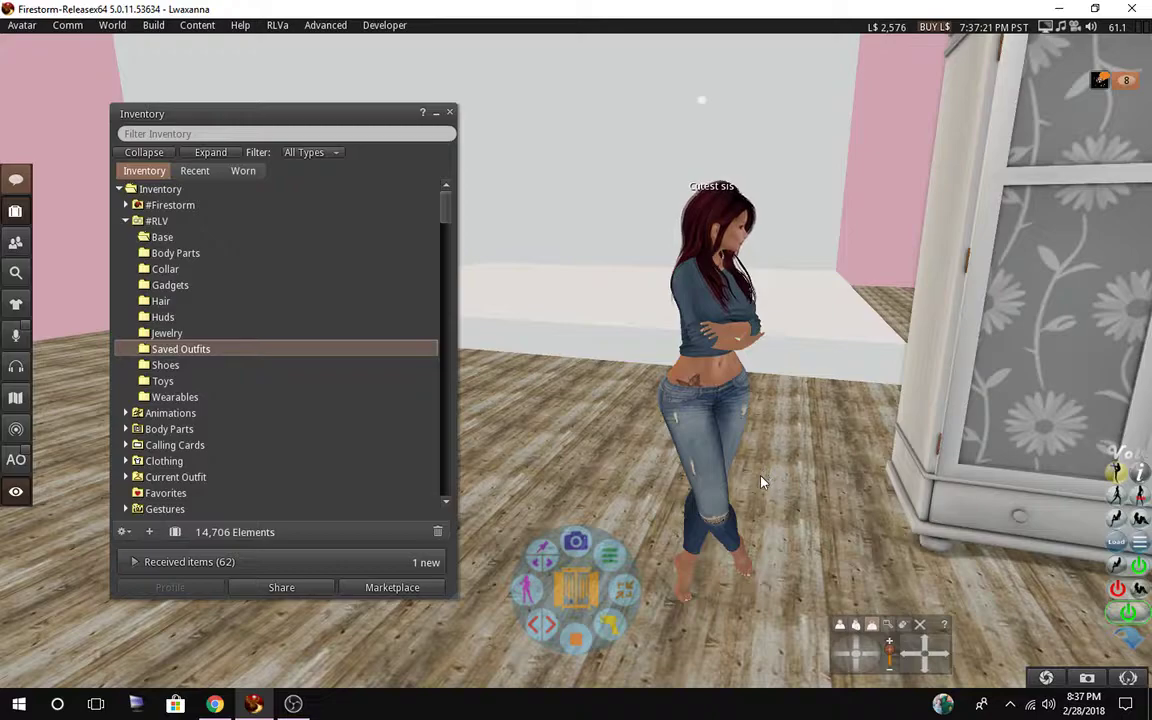
Open a second inventory window and place it beside the first one.
click(940, 660)
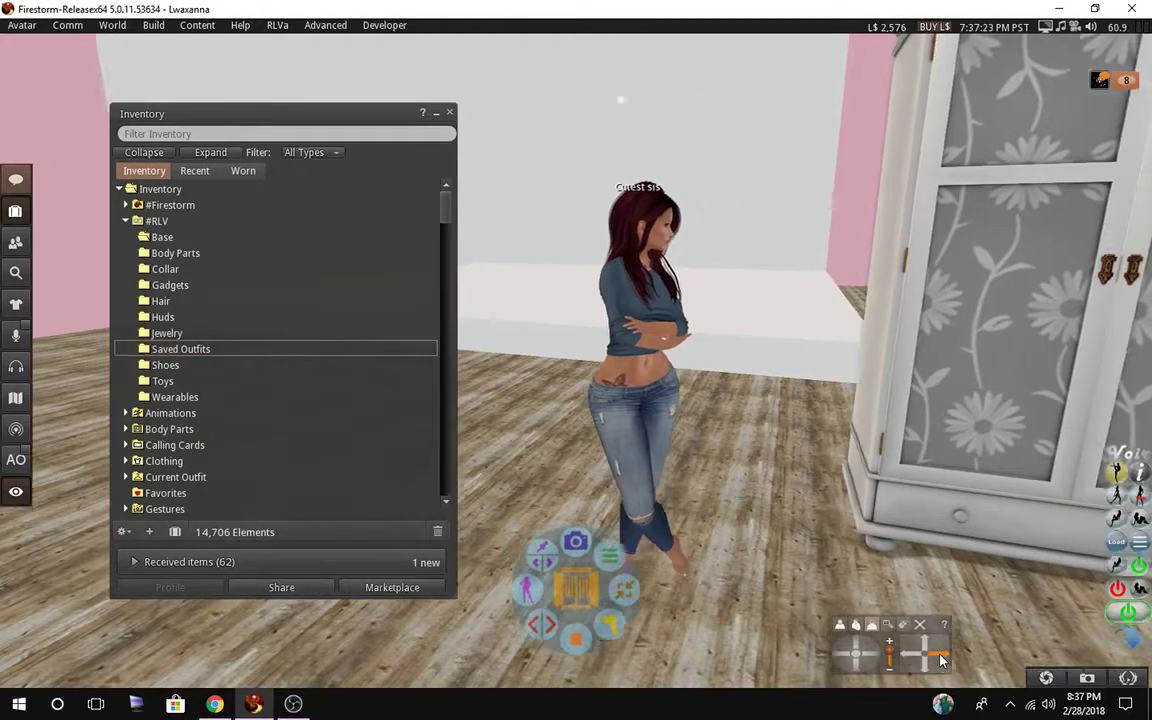
click(940, 660)
click(940, 660)
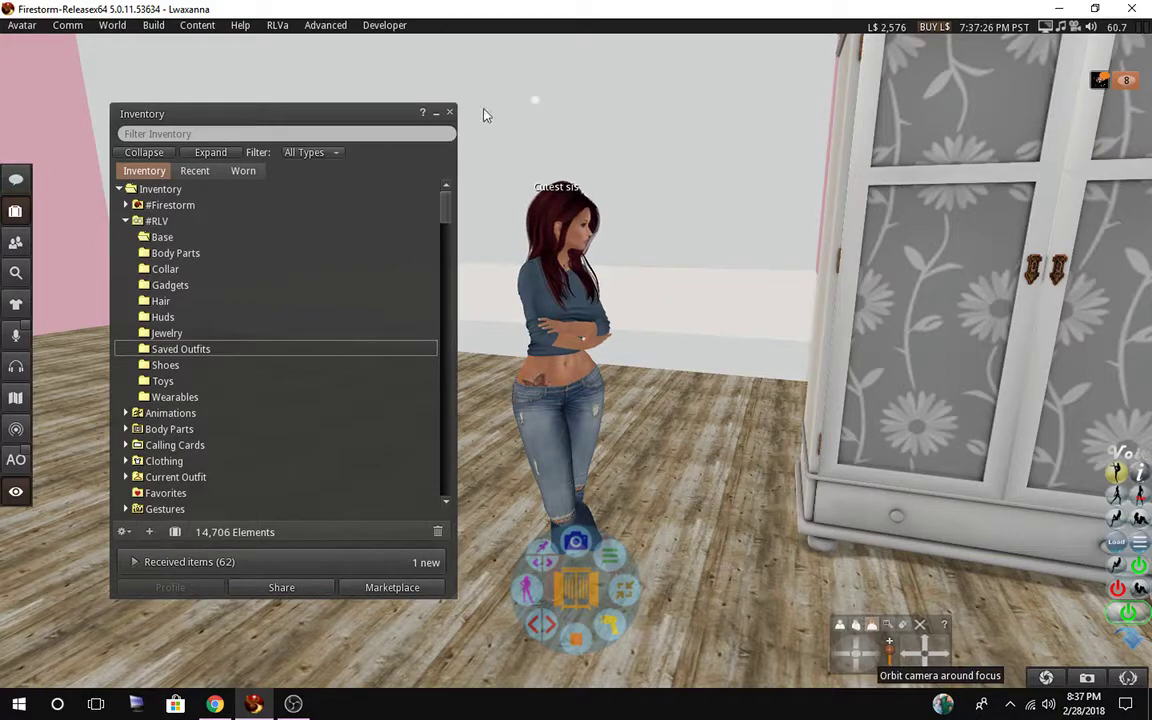
click(450, 114)
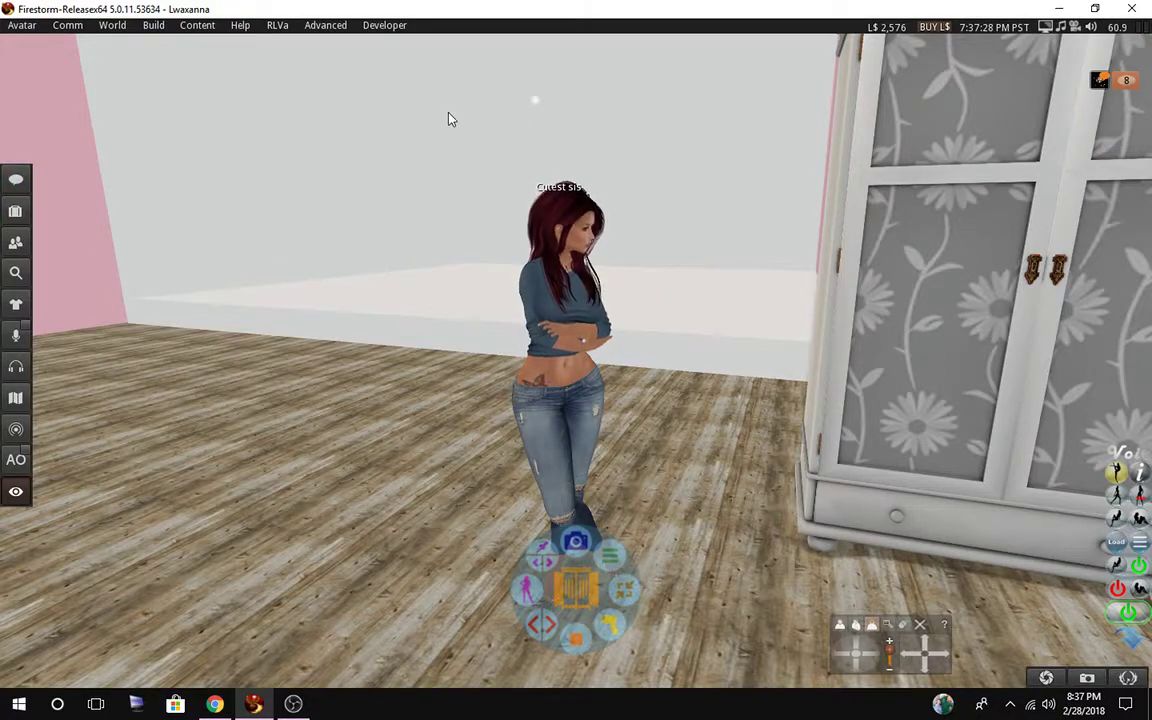
click(15, 211)
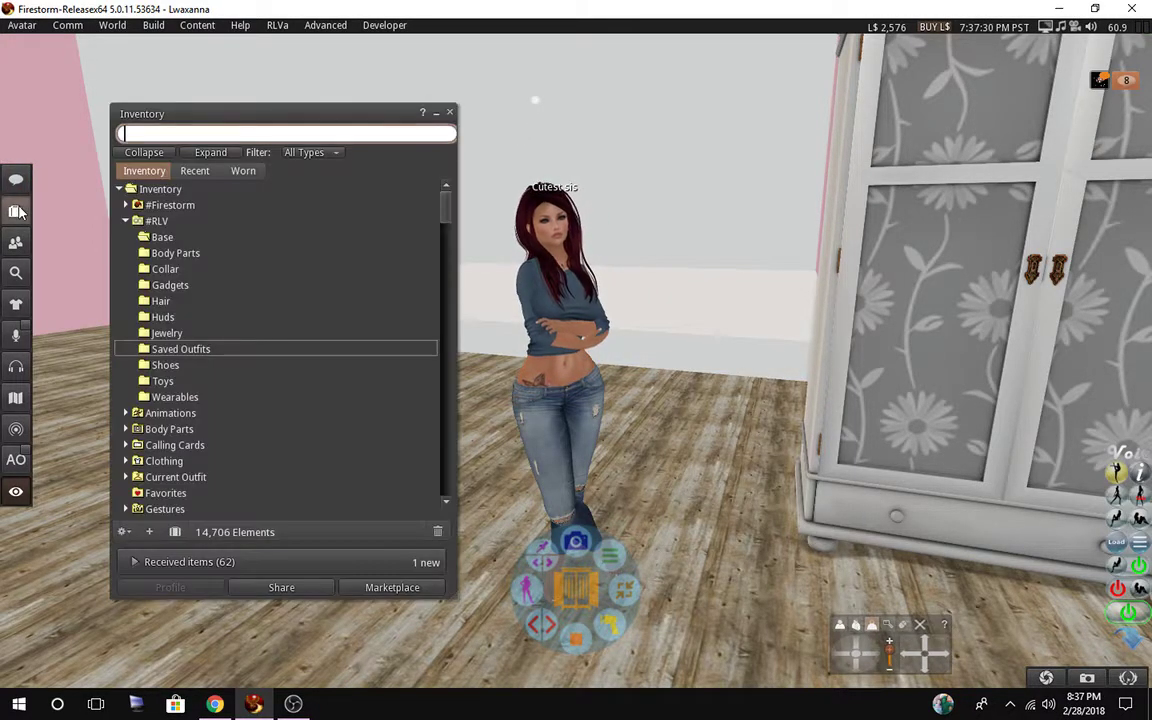
click(124, 532)
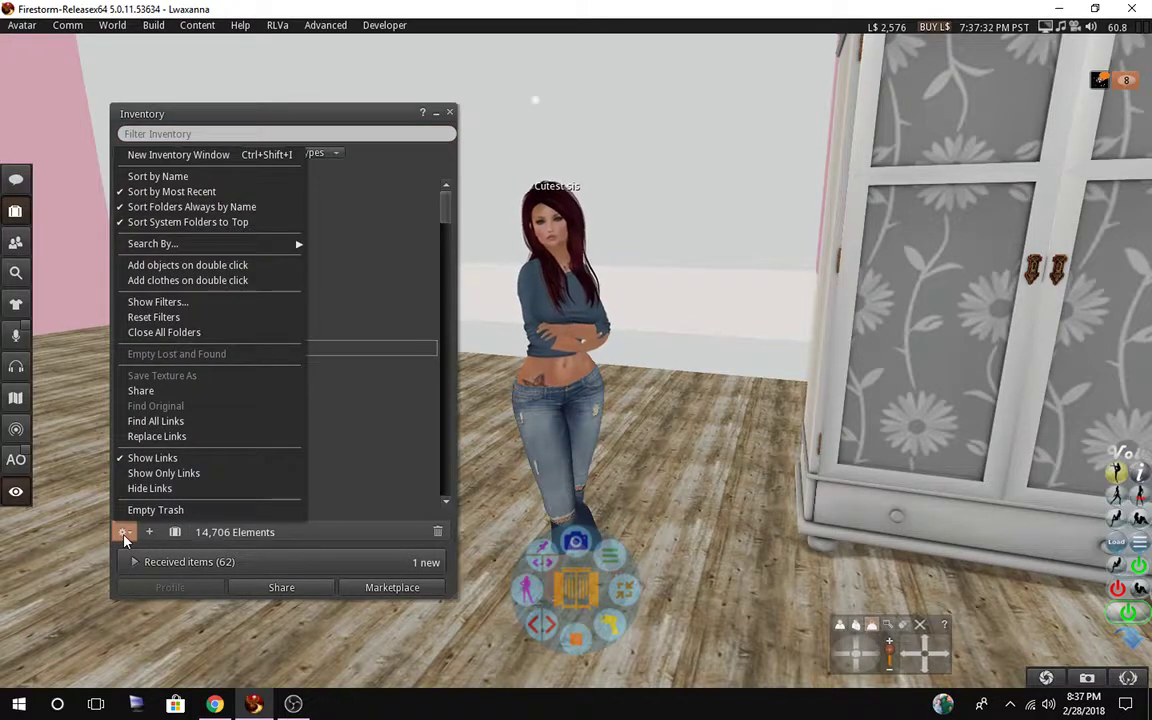
click(181, 156)
drag(161, 116, 510, 115)
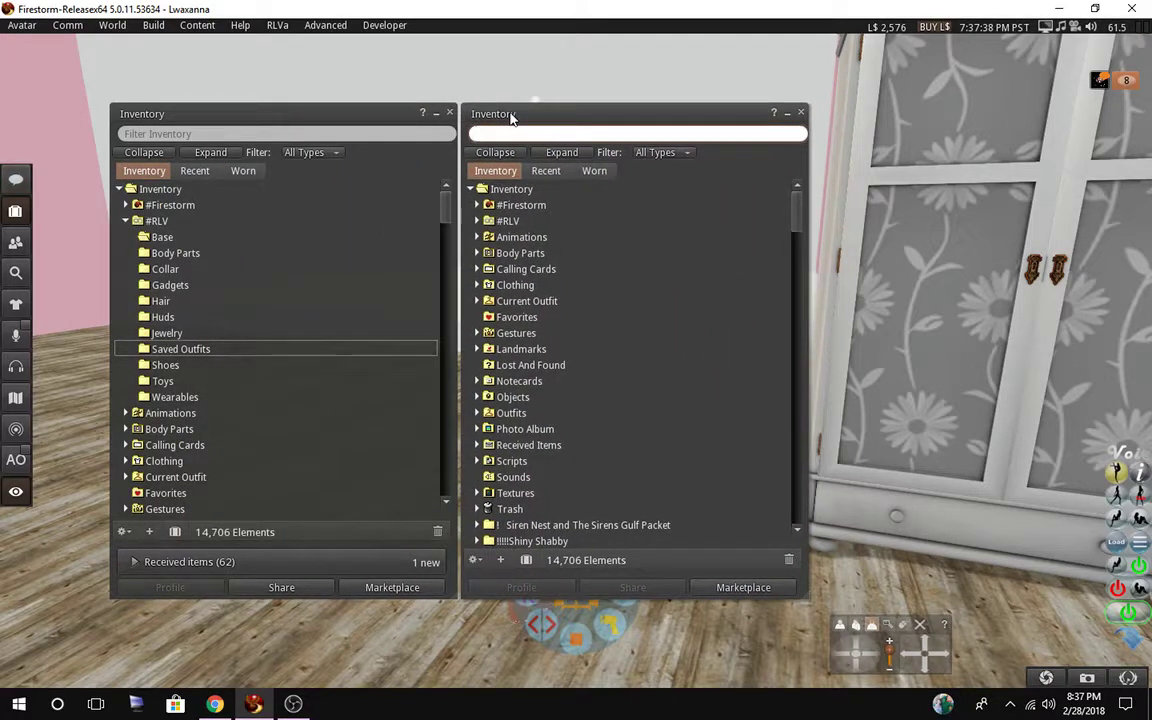
drag(378, 117, 380, 117)
List only worn items in the second inventory window and expand Body Parts, Shapes and Maitreya Mesh Body - Lara V4.1.
click(170, 257)
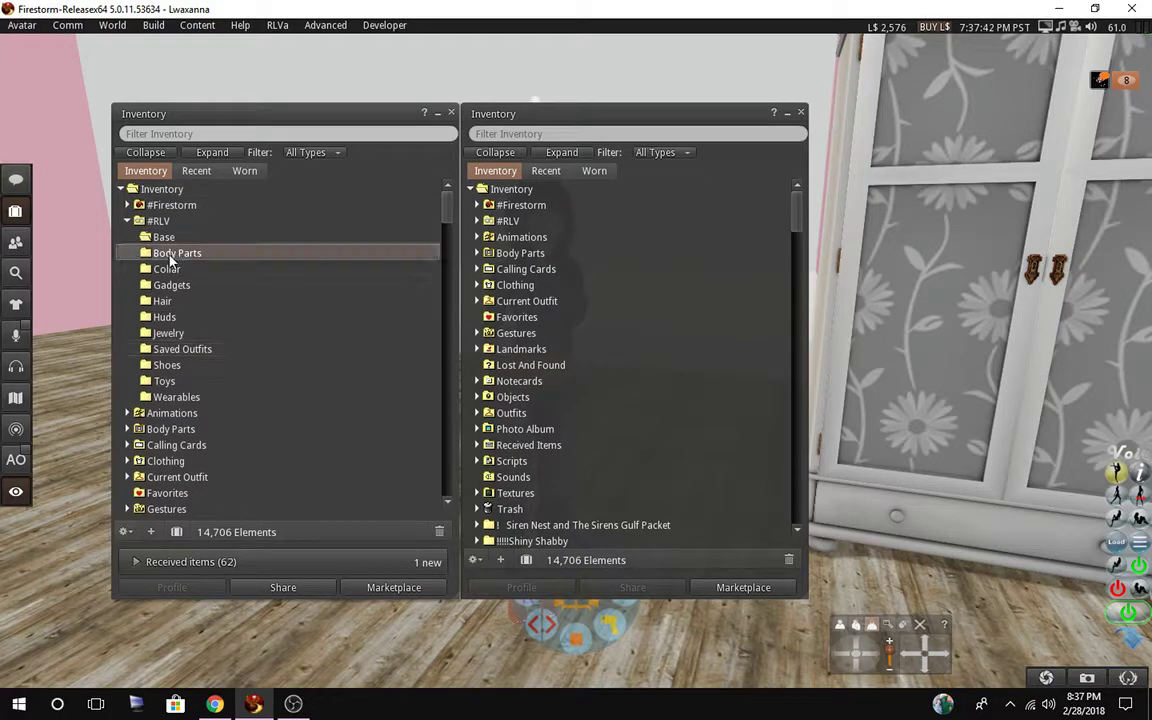
click(477, 253)
scroll(490, 476, down, 1)
scroll(490, 477, down, 5)
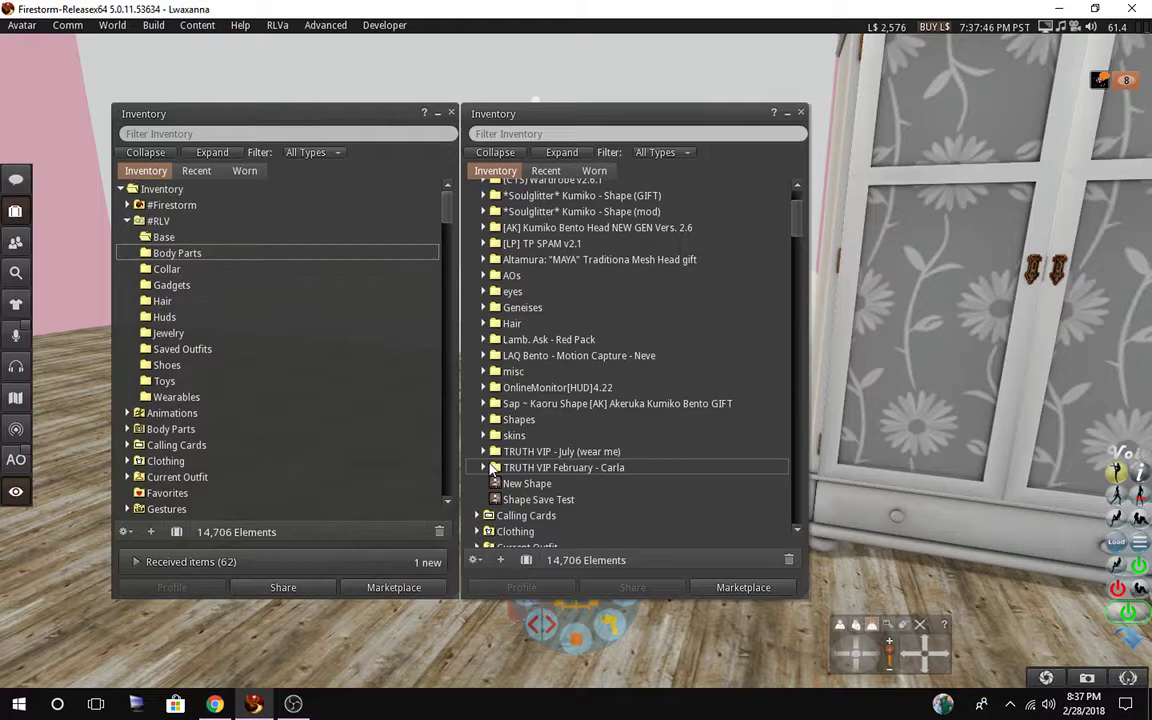
click(594, 170)
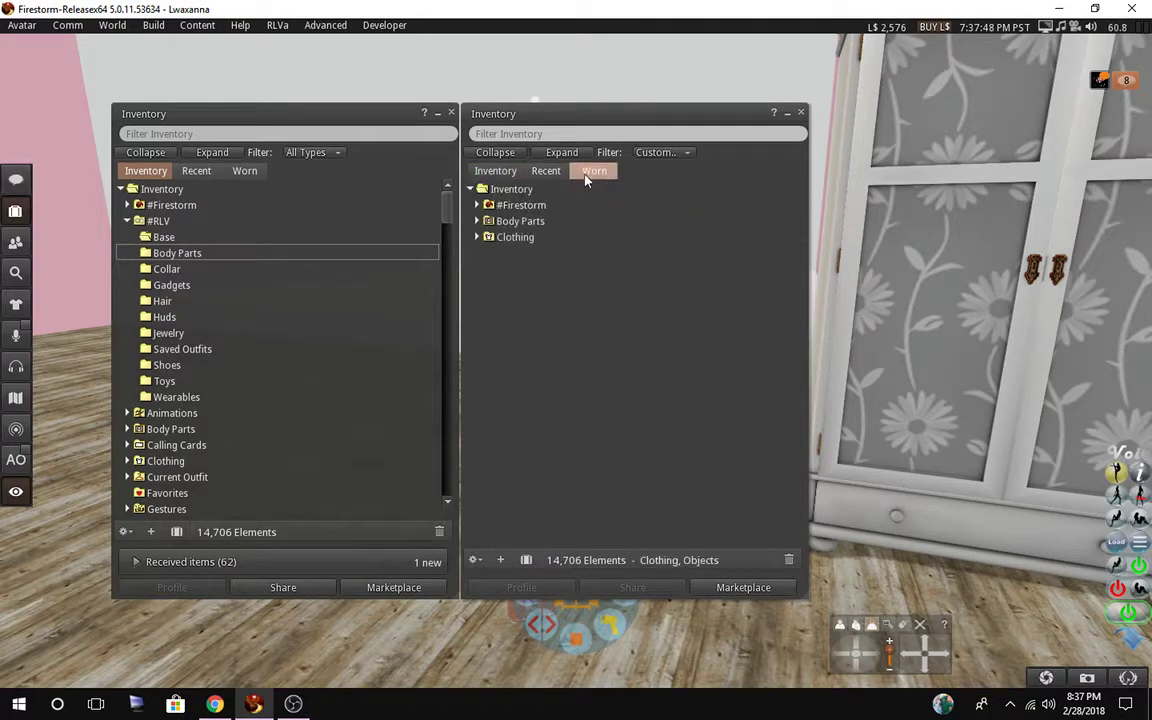
click(477, 221)
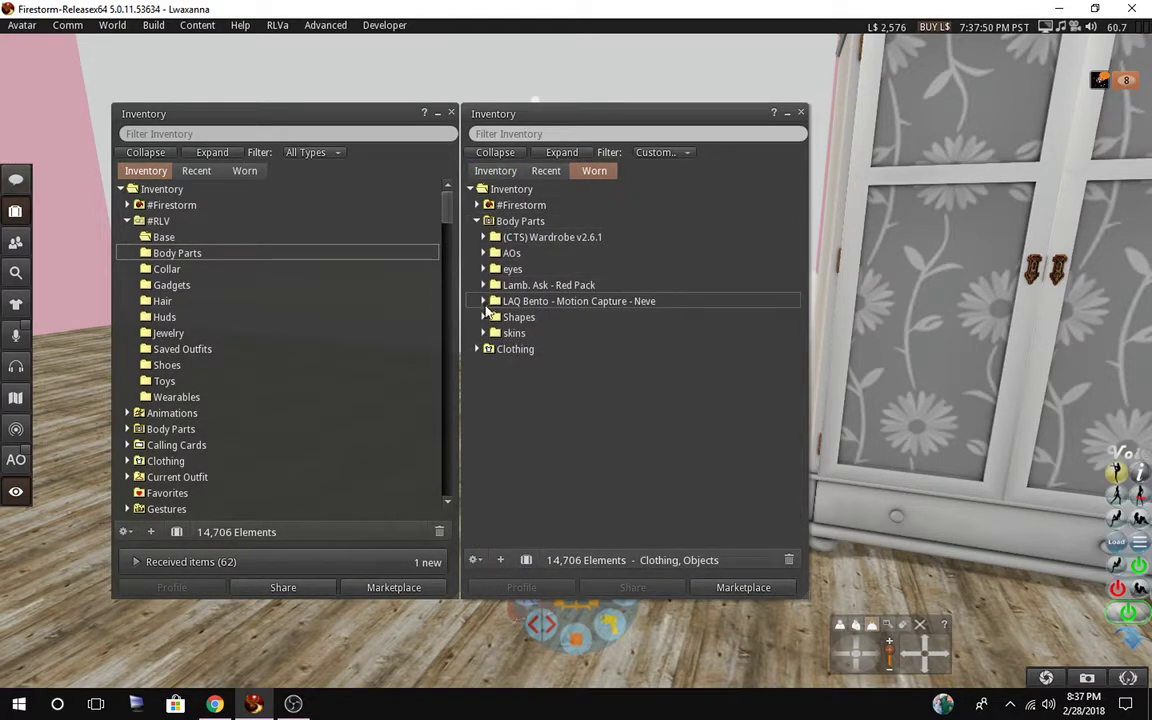
click(484, 317)
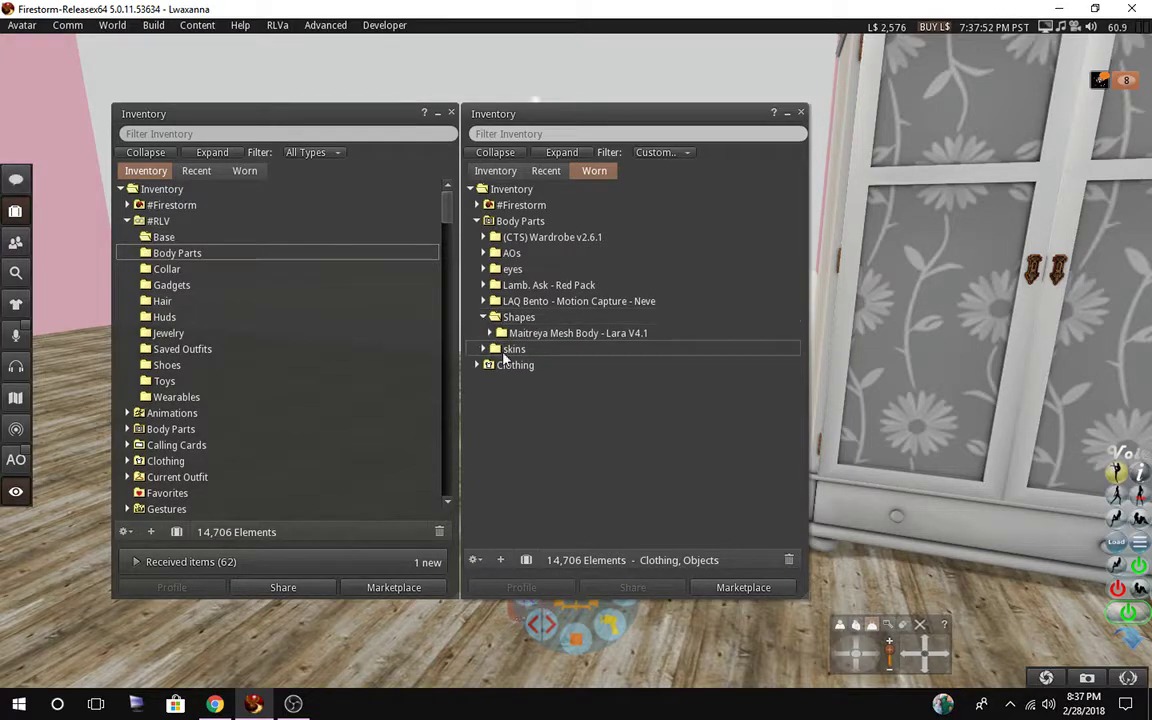
click(490, 333)
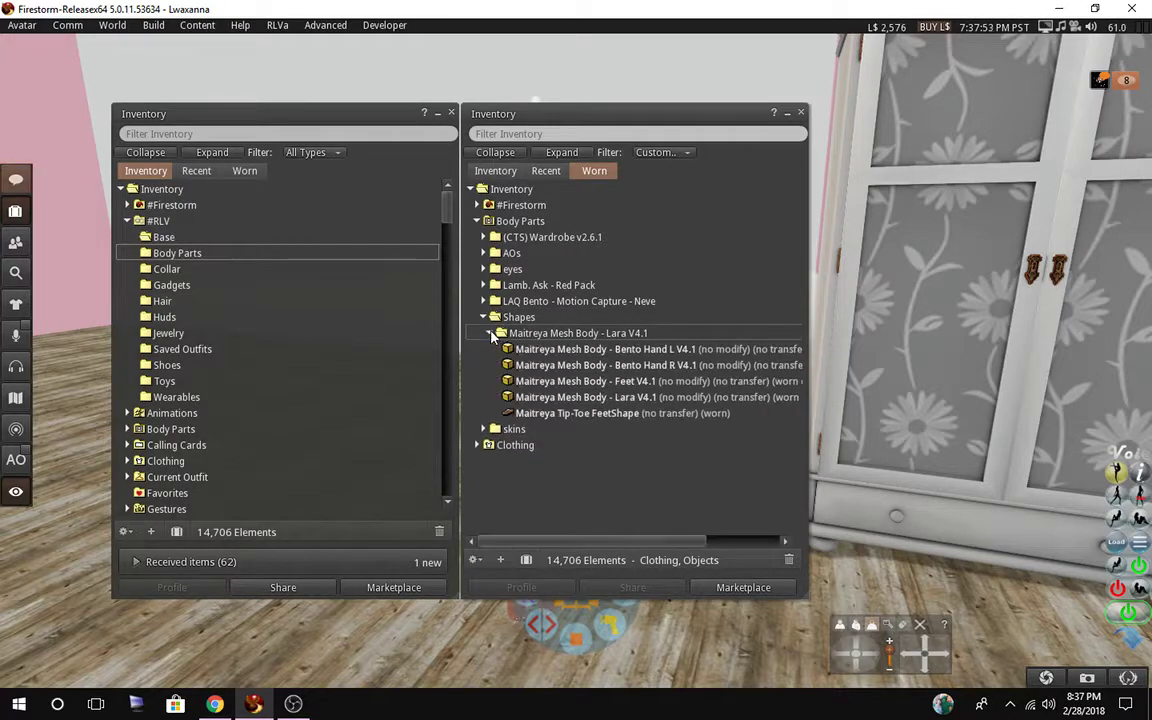
Move the Maitreya Mesh Body - Lara V4.1 folder into the Body Parts folder inside #RLV and expand that folder.
click(540, 338)
drag(537, 340, 181, 257)
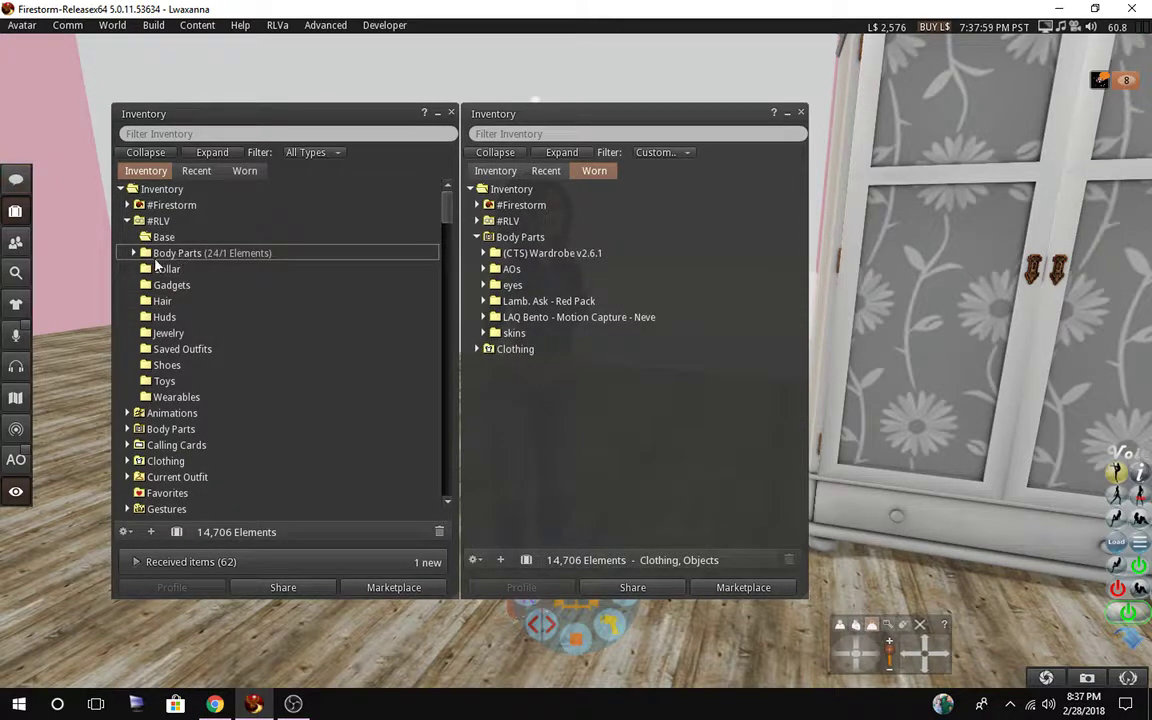
click(134, 253)
right_click(156, 256)
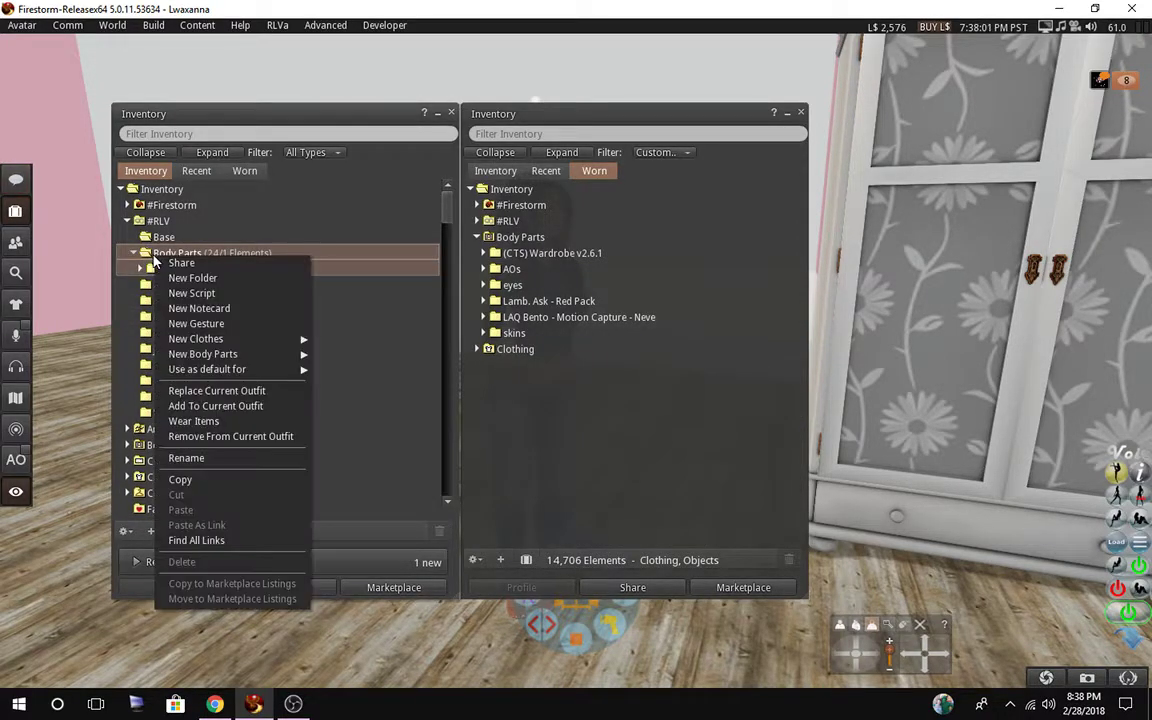
click(199, 460)
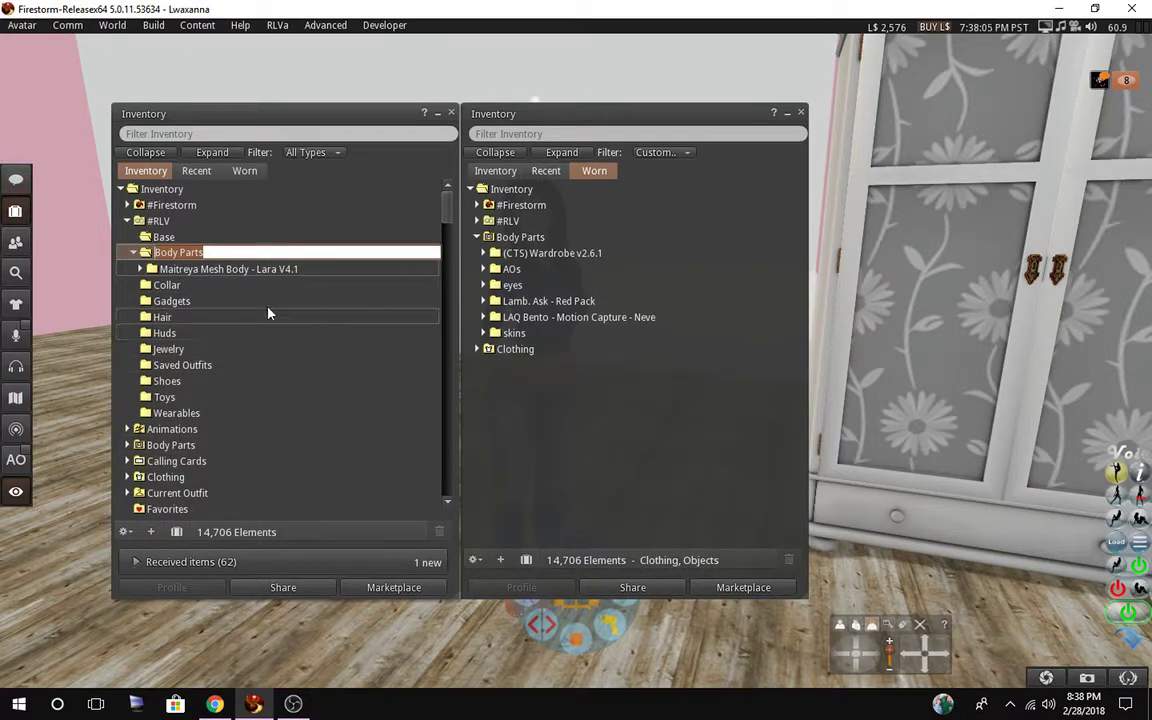
click(205, 268)
Rename the moved Maitreya folder inside #RLV Body Parts as Maitreya Mesh Body.
right_click(203, 273)
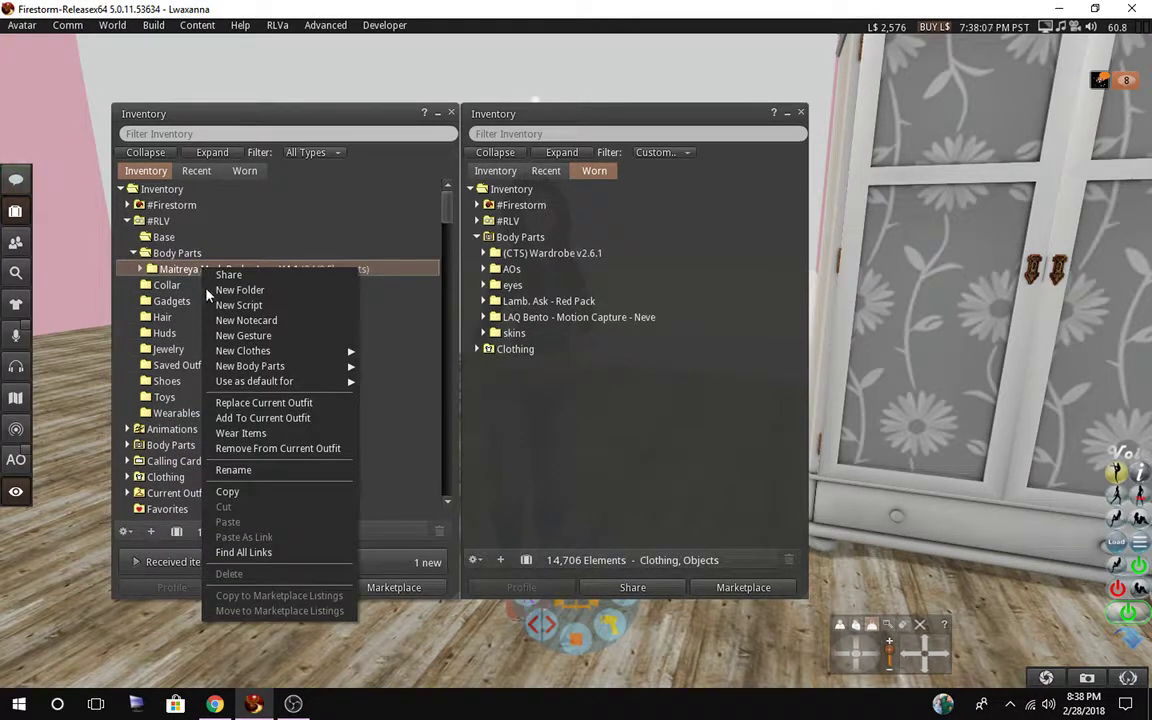
click(261, 472)
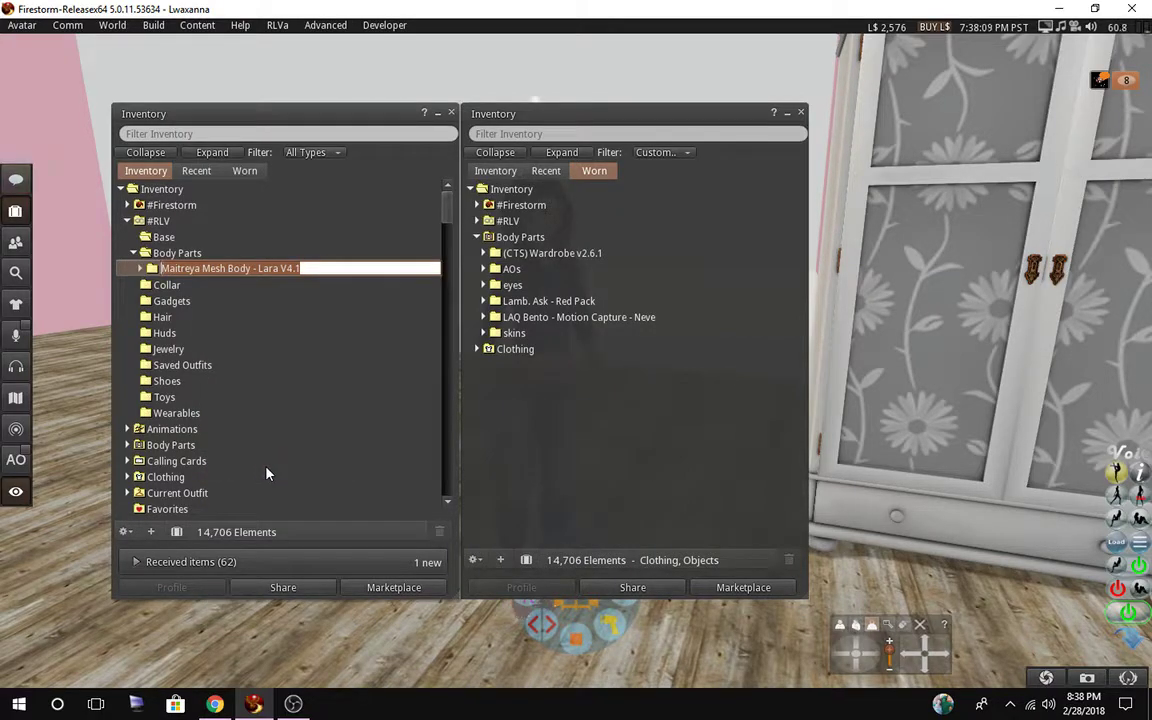
text(Maitreya Mesh Body)
key(Return)
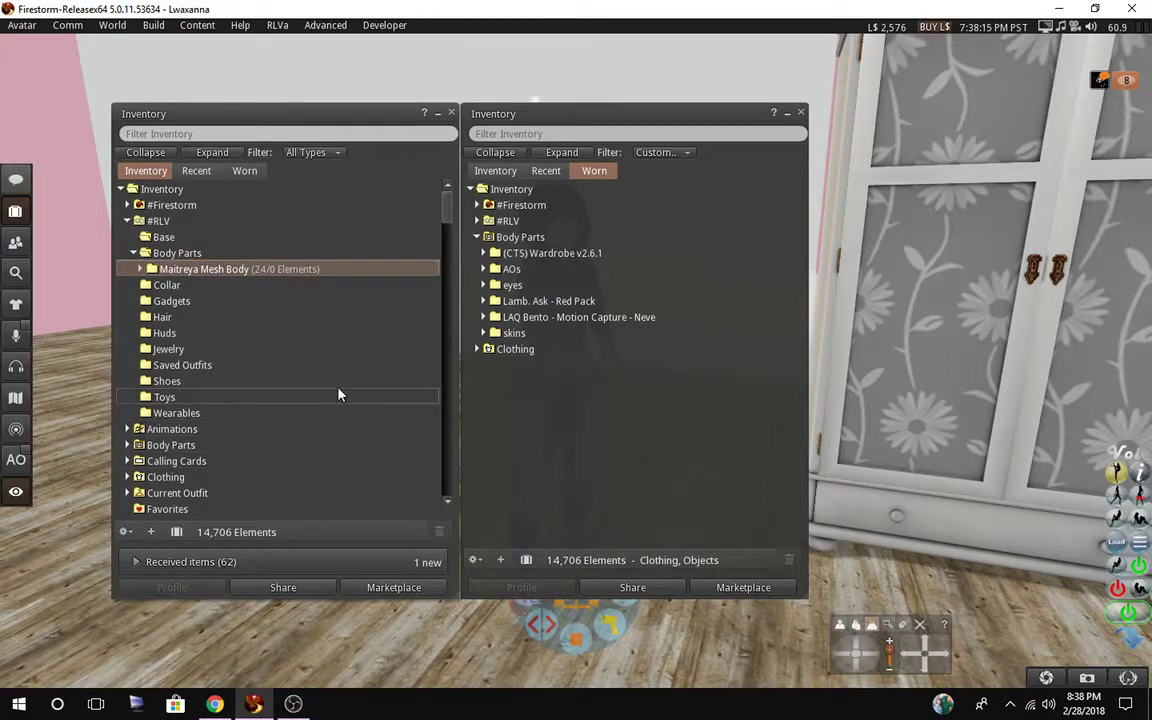
Create a folder named .dont wear inside the Maitreya Mesh Body folder.
double_click(180, 271)
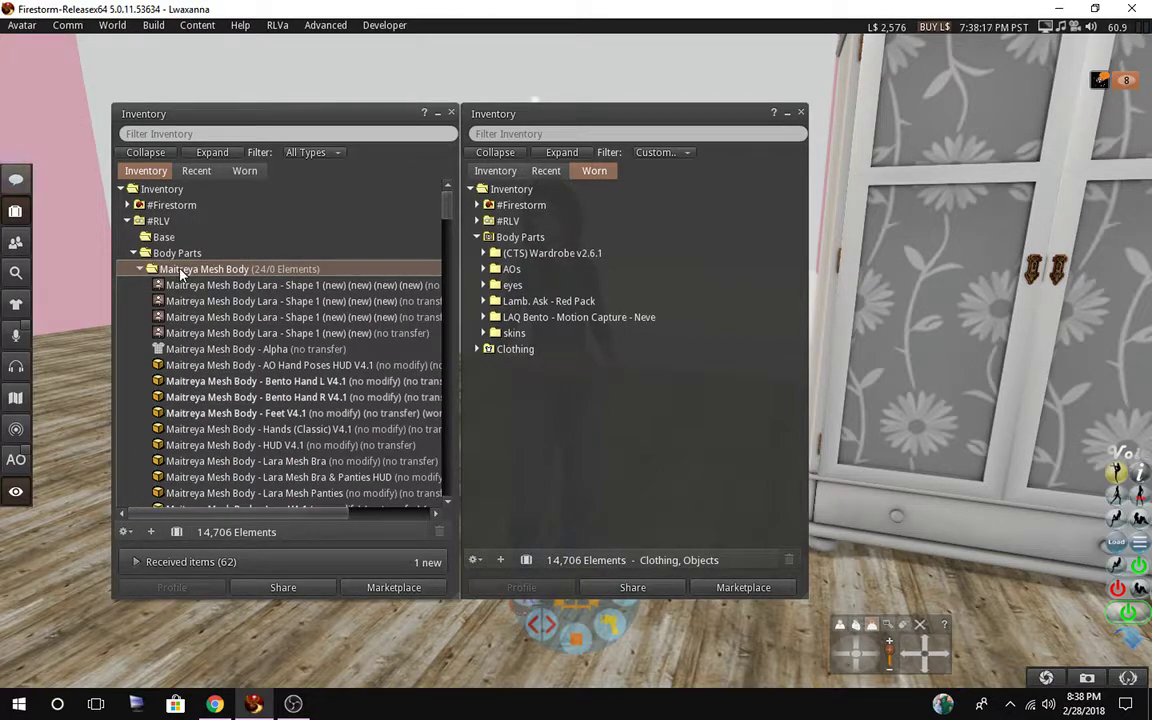
right_click(180, 274)
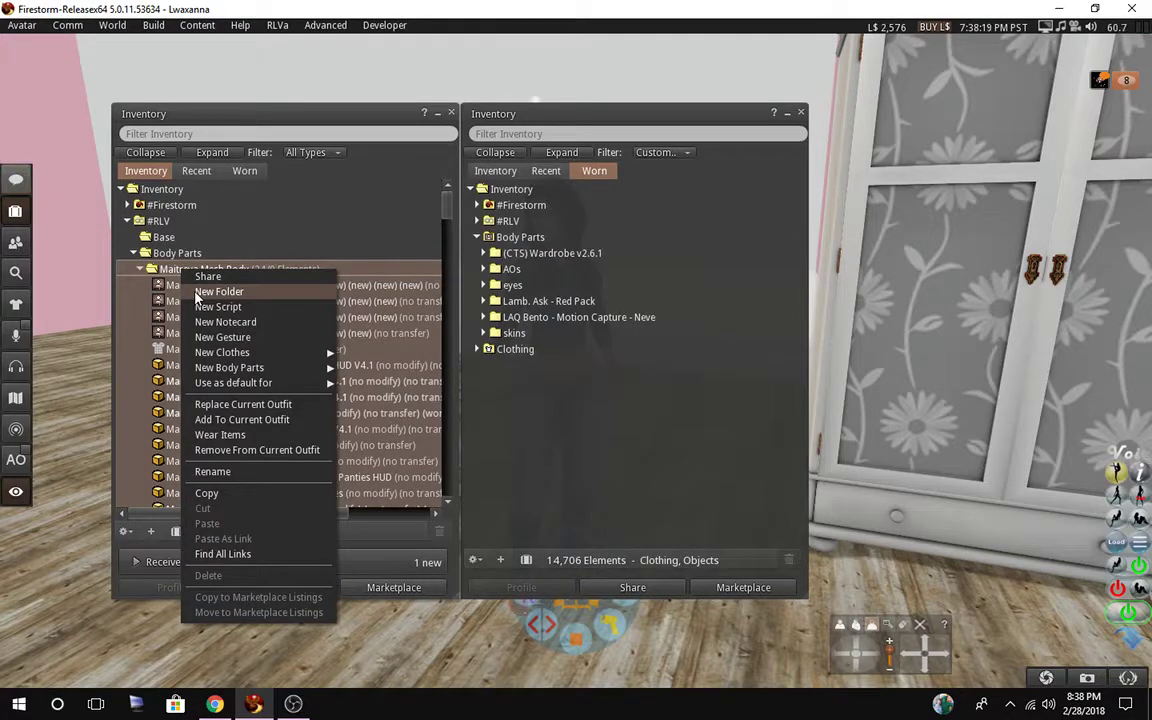
click(198, 290)
key(BackSpace)
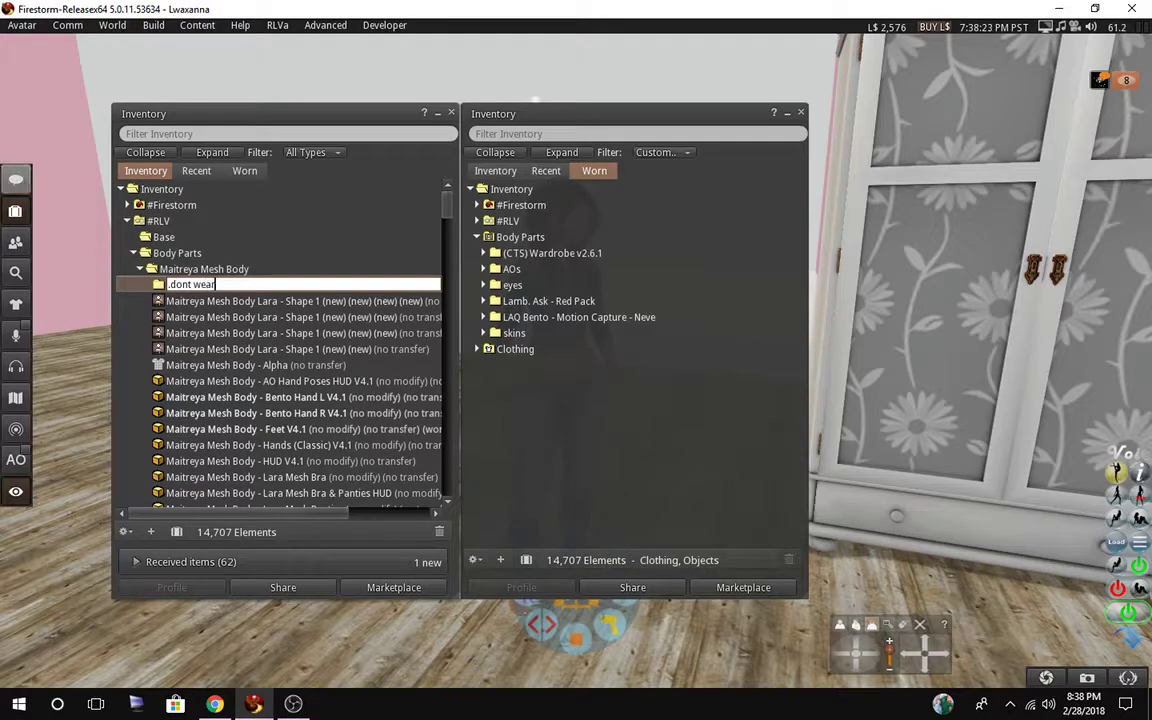
key(Return)
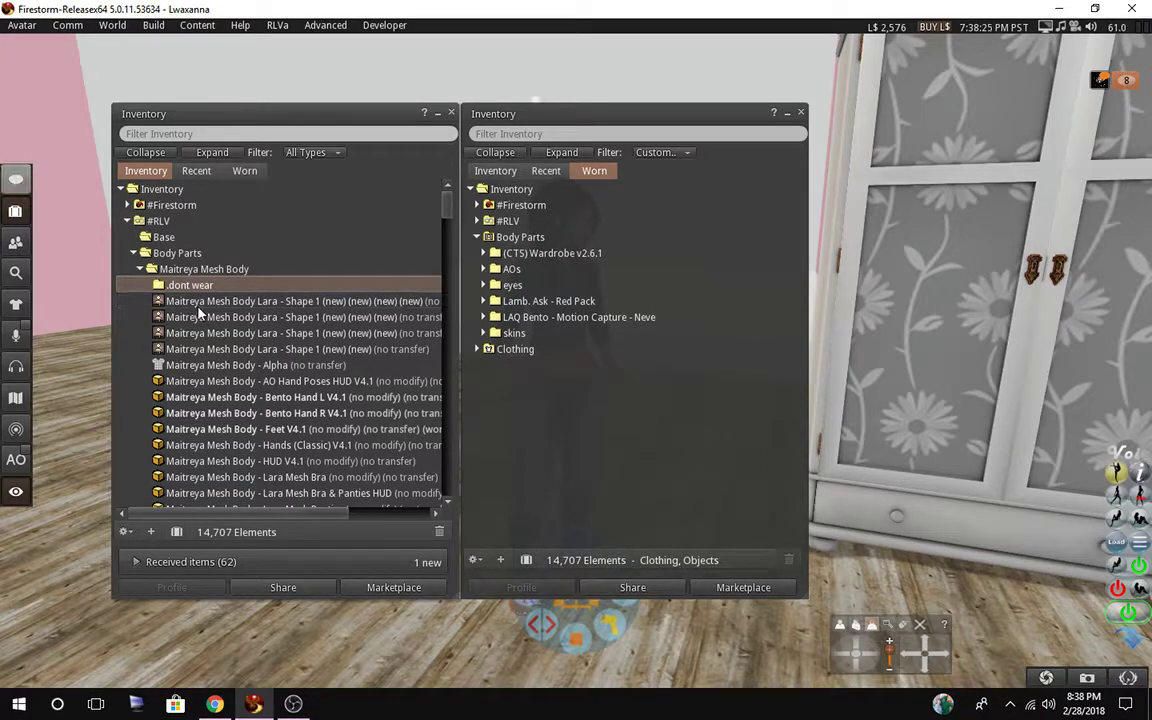
Move the four "Shape 1 (new)" copies and the Maitreya Mesh Body - Alpha into the .dont wear folder.
click(198, 306)
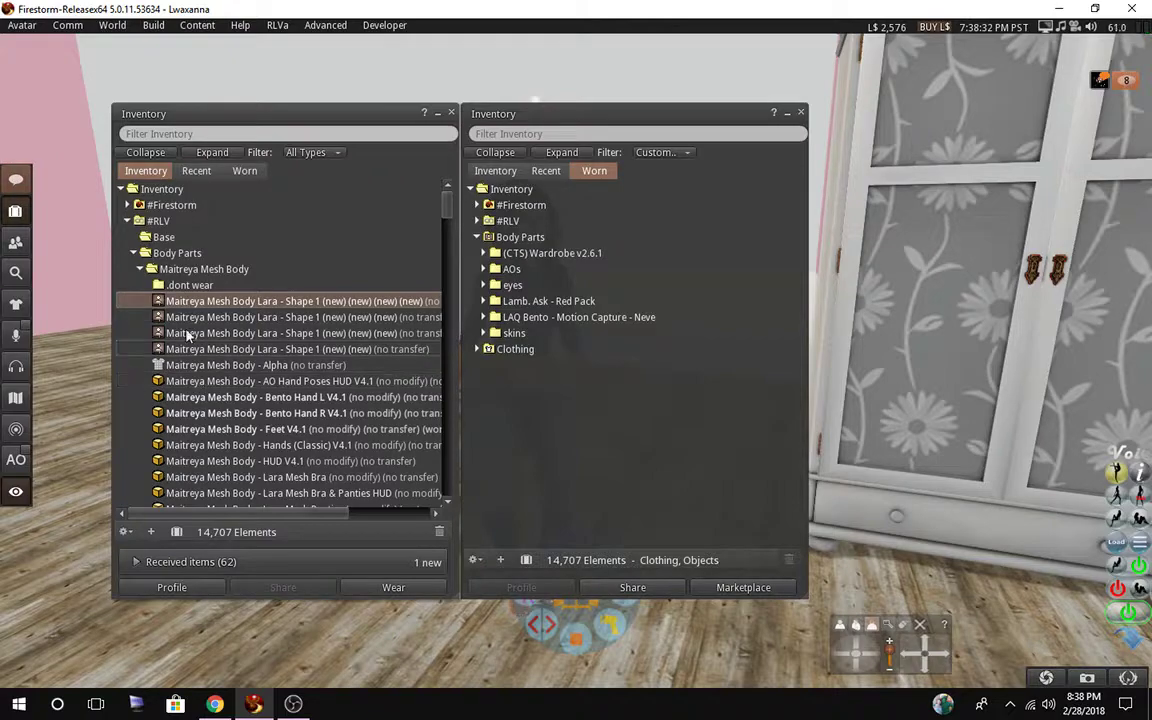
click(182, 287)
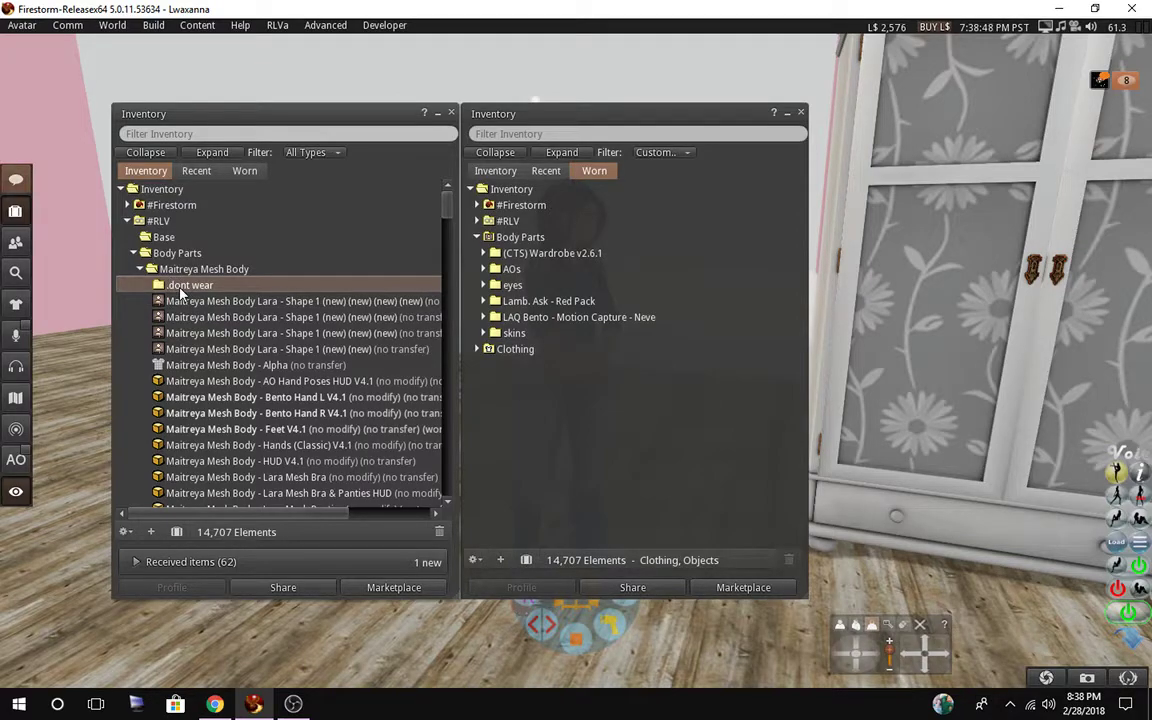
click(181, 301)
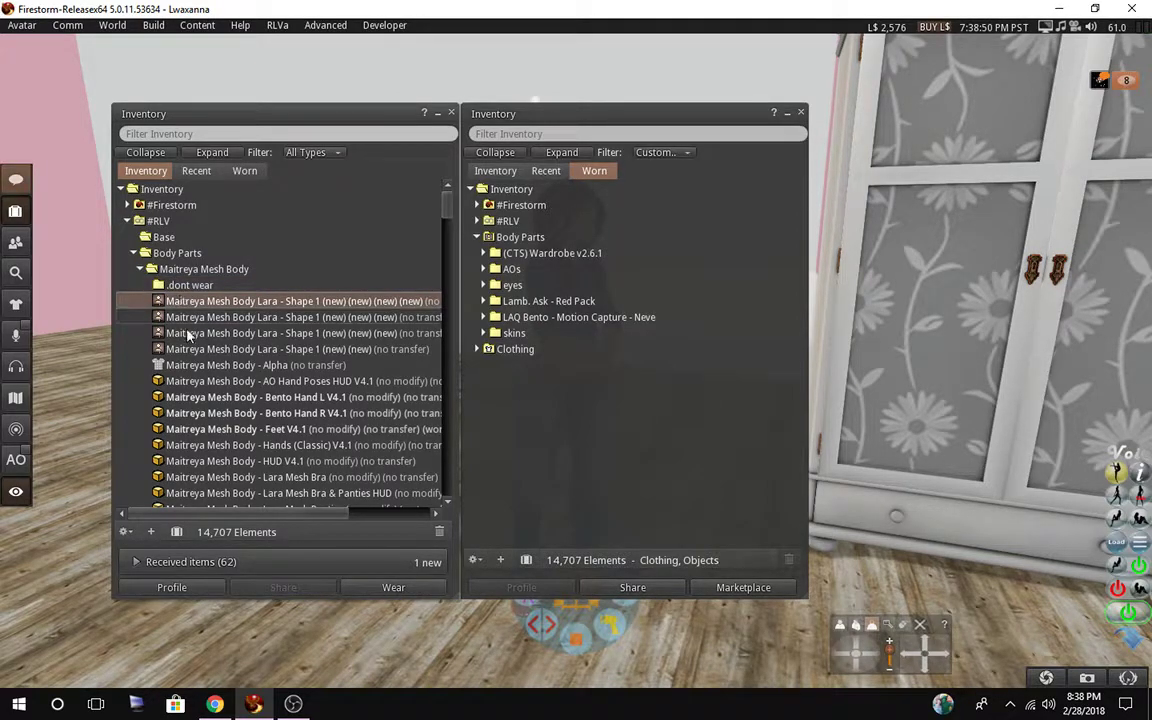
shift+click(197, 366)
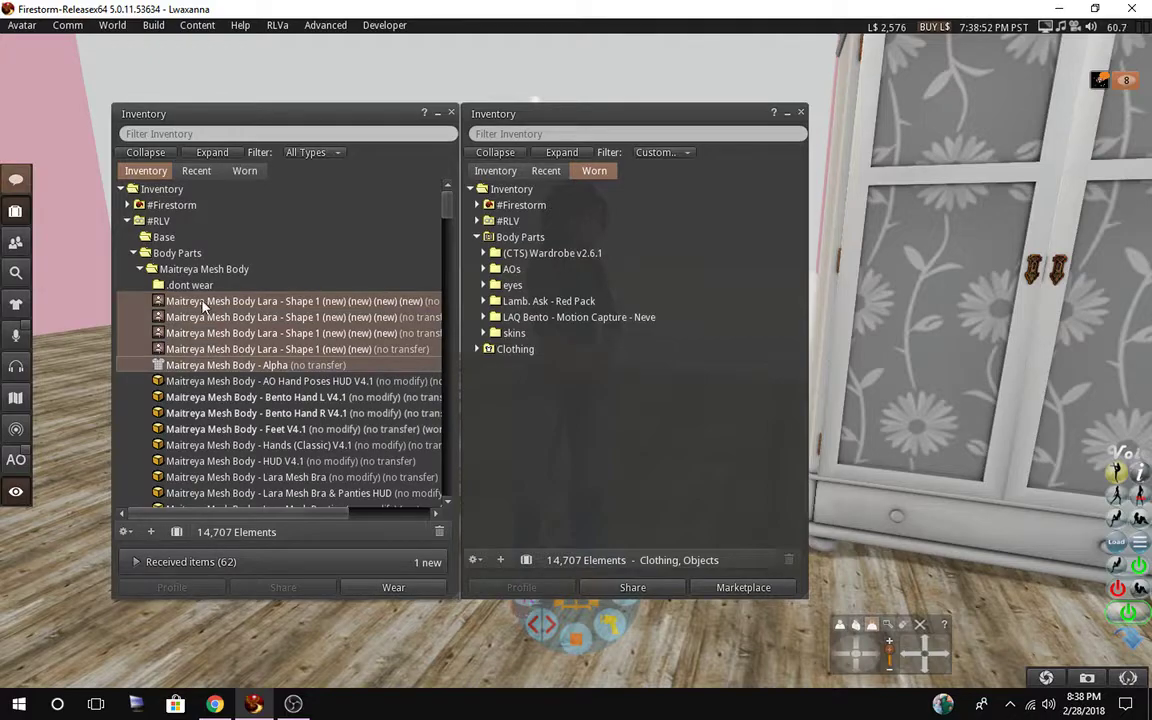
drag(199, 303, 189, 286)
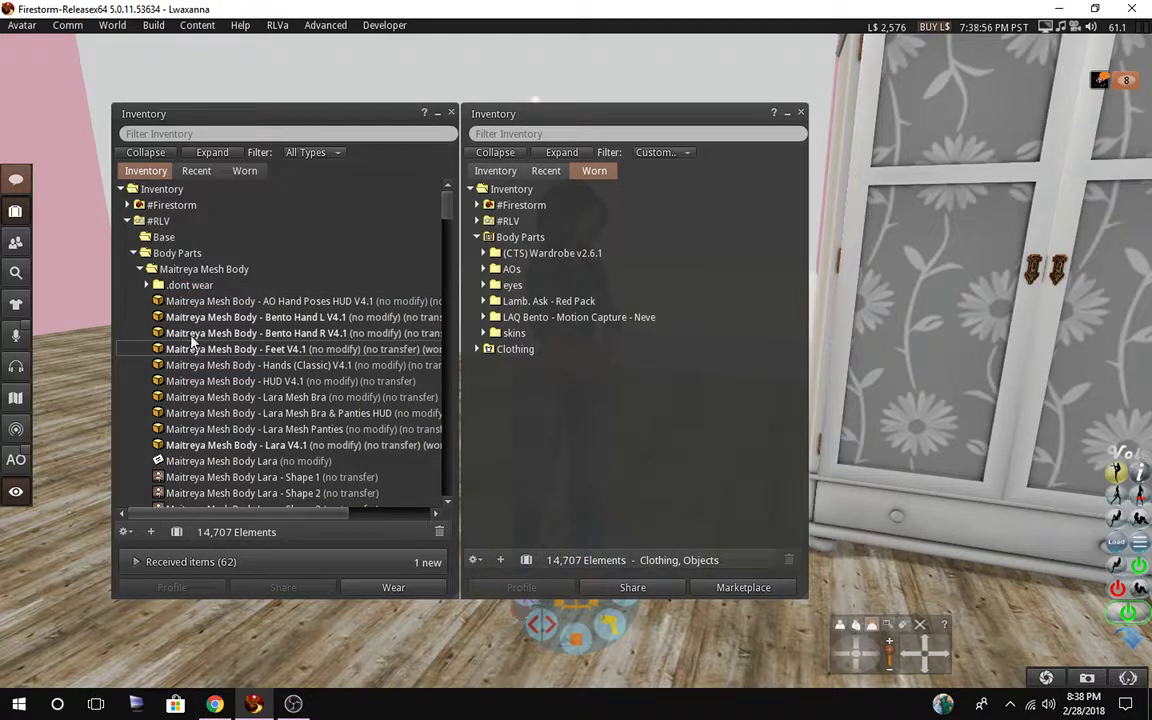
Move the AO Hand Poses HUD V4.1 and Hands (Classic) V4.1 items into the .dont wear folder.
click(195, 301)
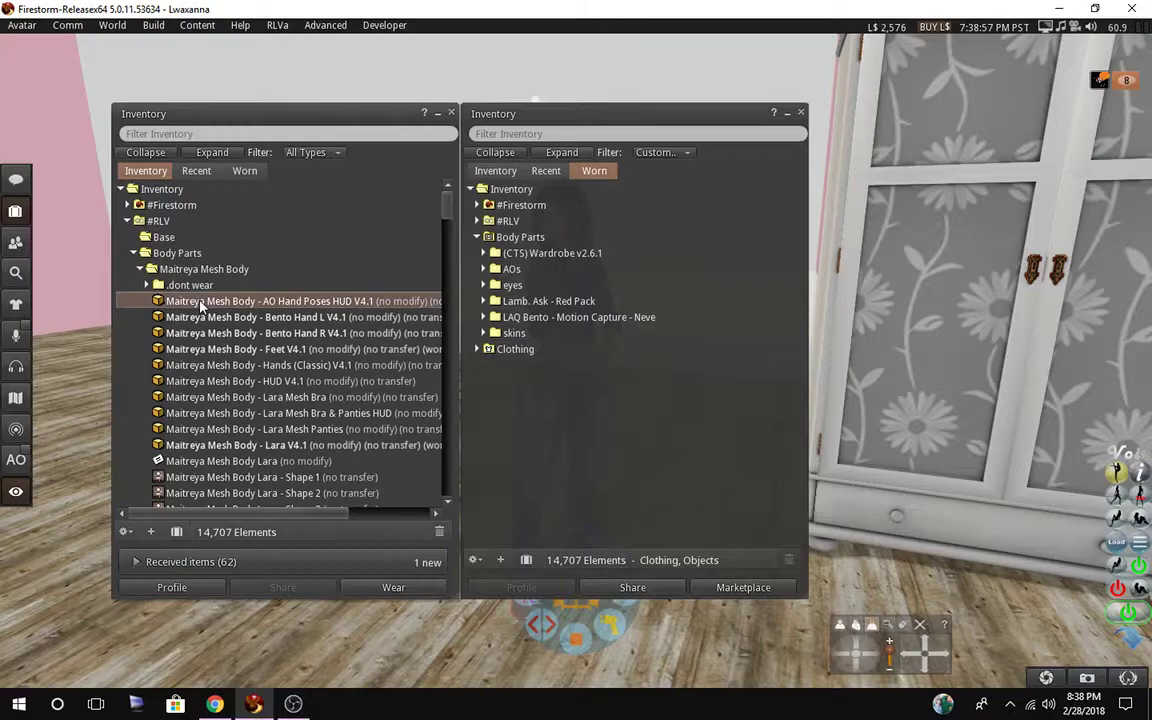
ctrl+click(194, 366)
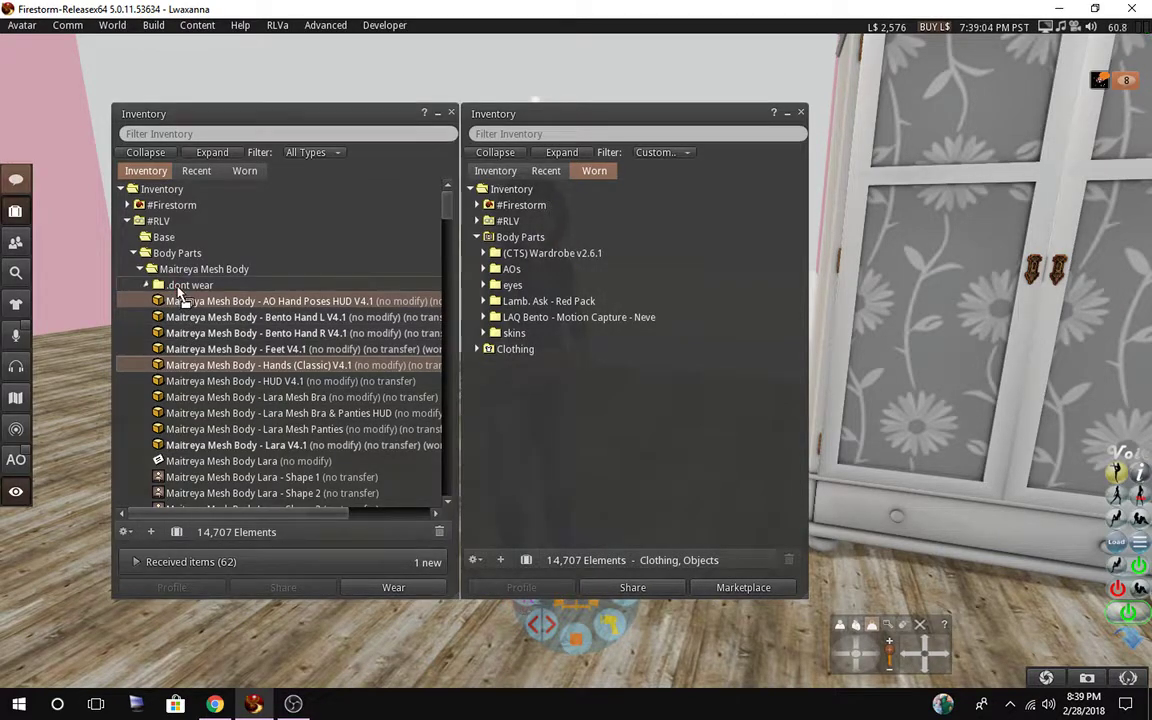
drag(180, 291, 182, 286)
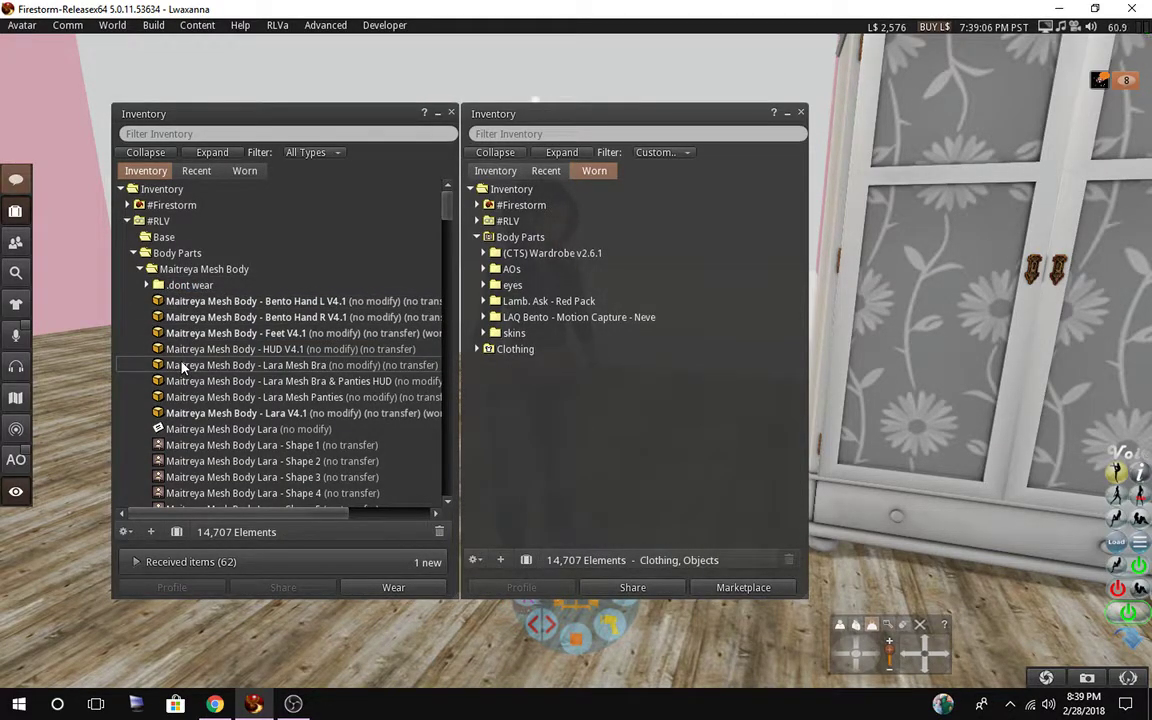
Move the Maitreya Mesh Body Lara notecard, Lara Shapes 1 to 5 and the Update 4.1 Notes into the .dont wear folder.
scroll(177, 378, down, 3)
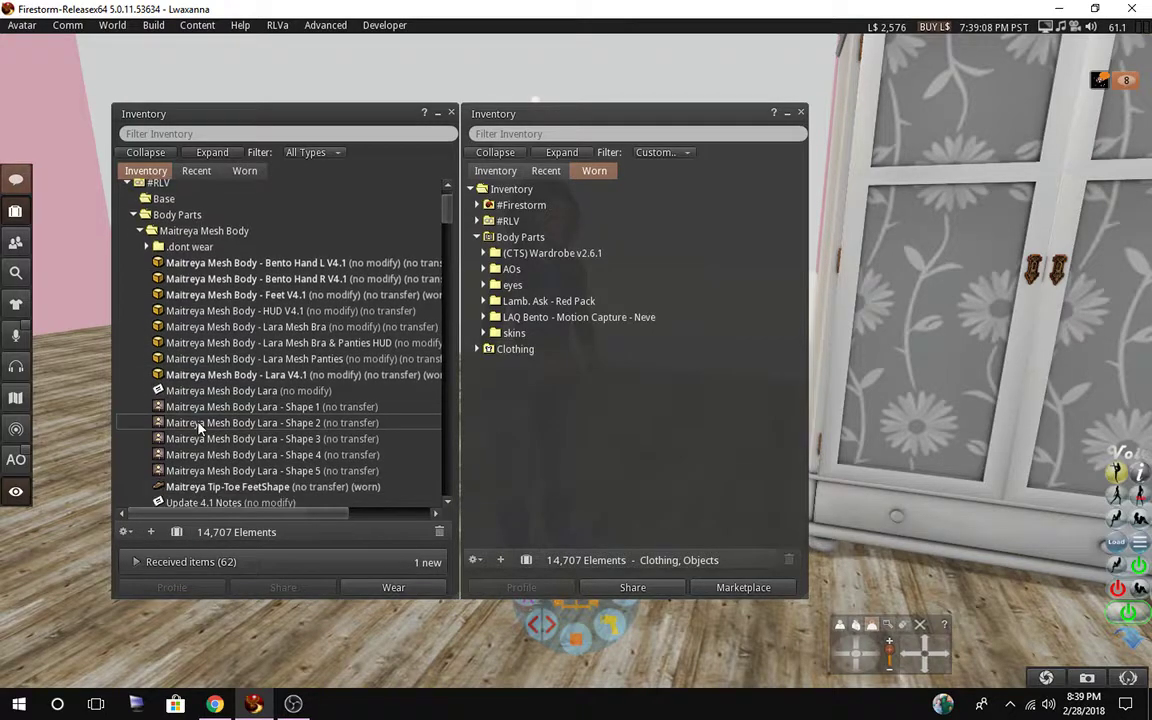
scroll(197, 428, down, 1)
click(176, 339)
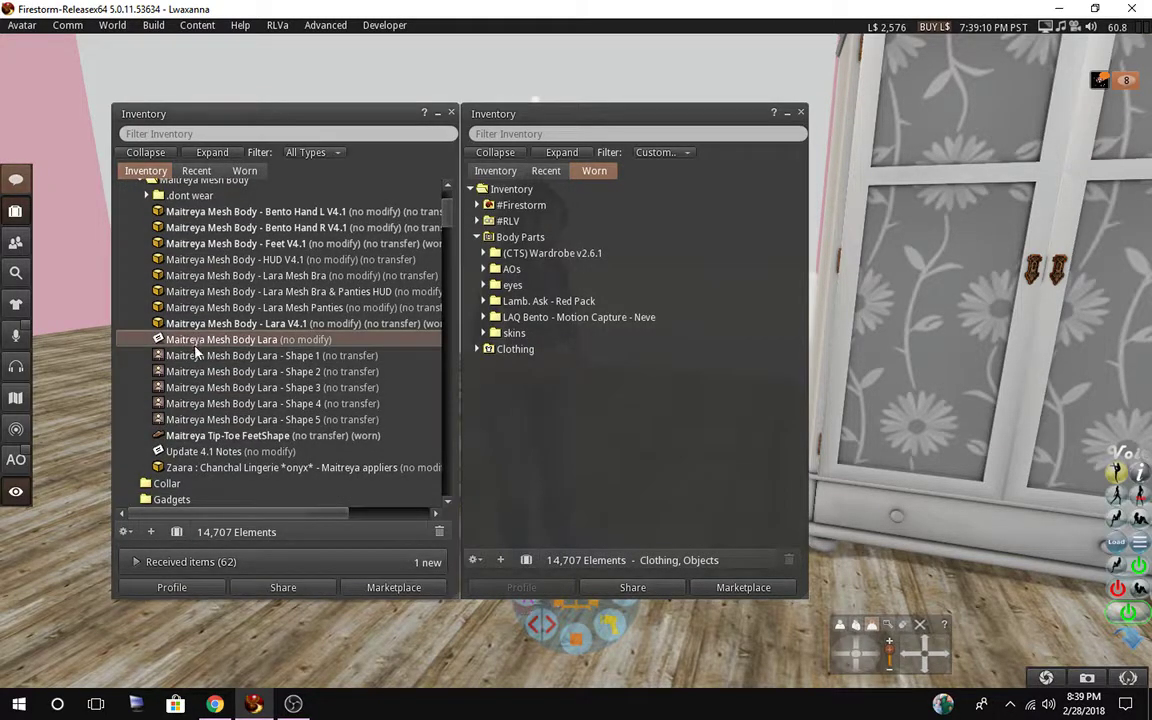
shift+click(199, 420)
scroll(199, 422, up, 2)
drag(195, 406, 190, 247)
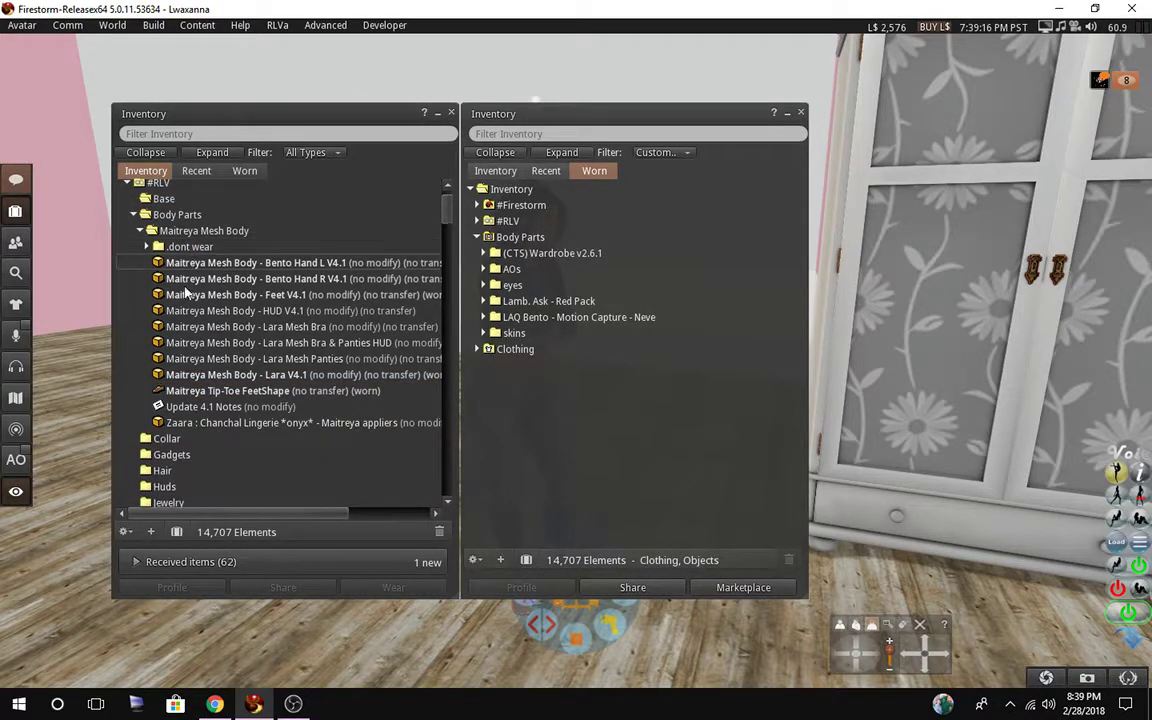
click(196, 408)
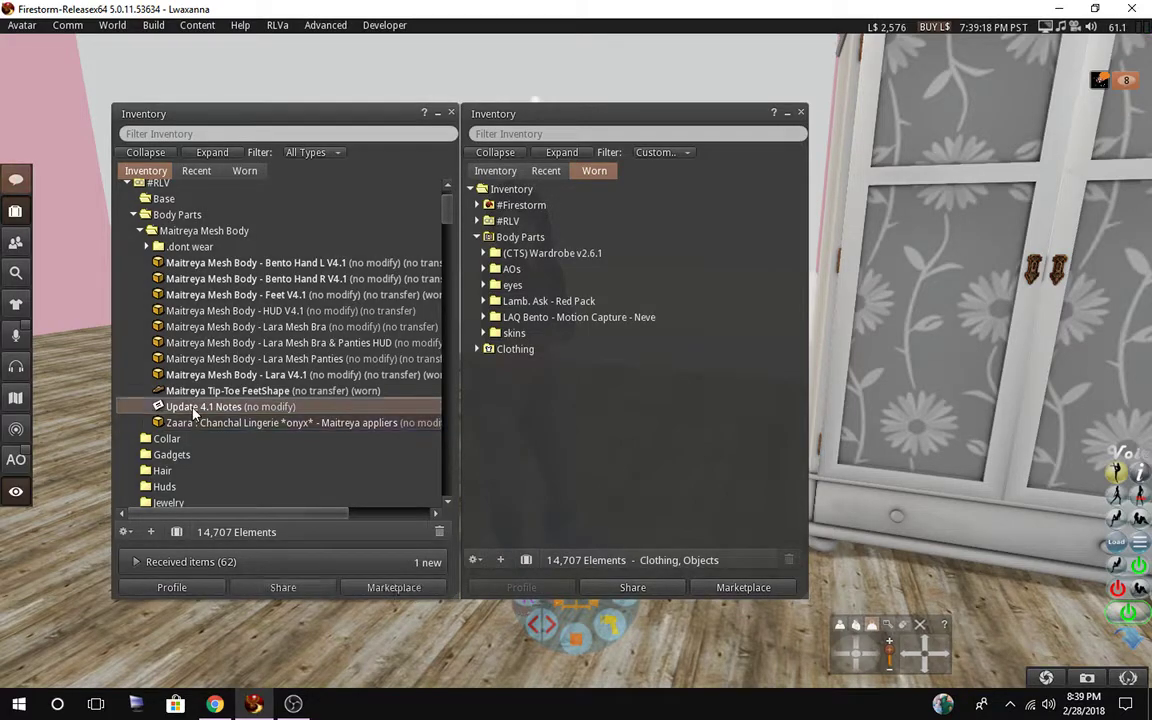
drag(179, 257, 180, 248)
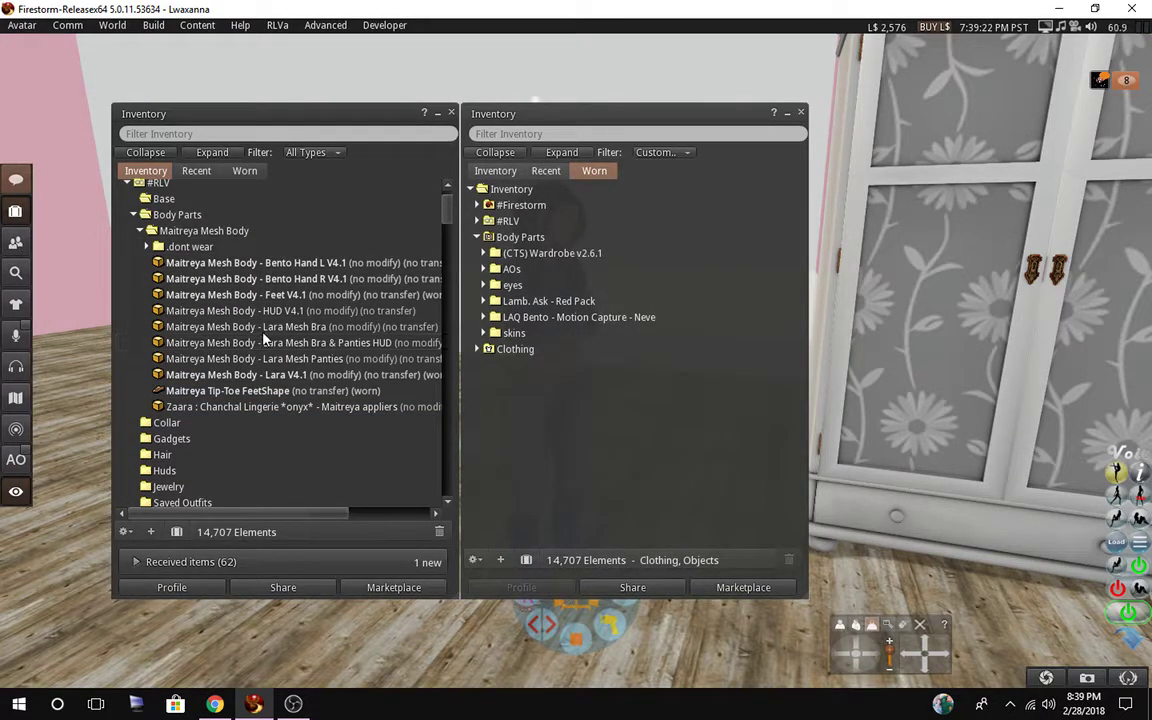
Create a folder named Bento hands inside the Maitreya Mesh Body folder.
click(176, 232)
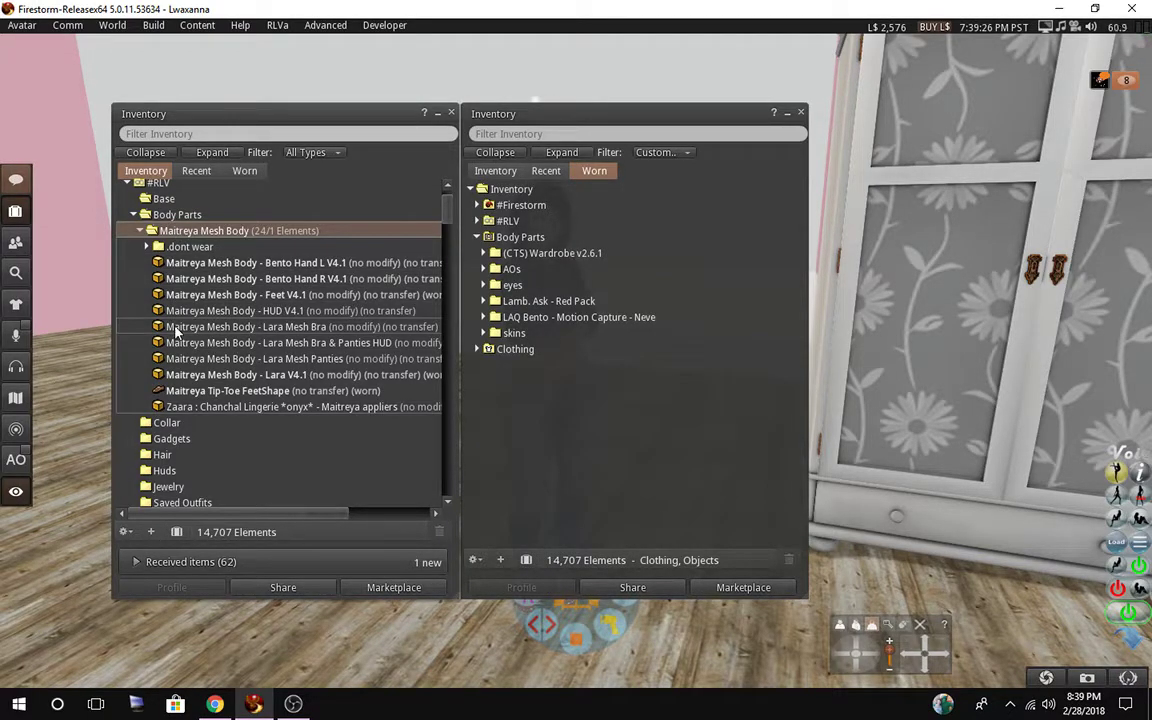
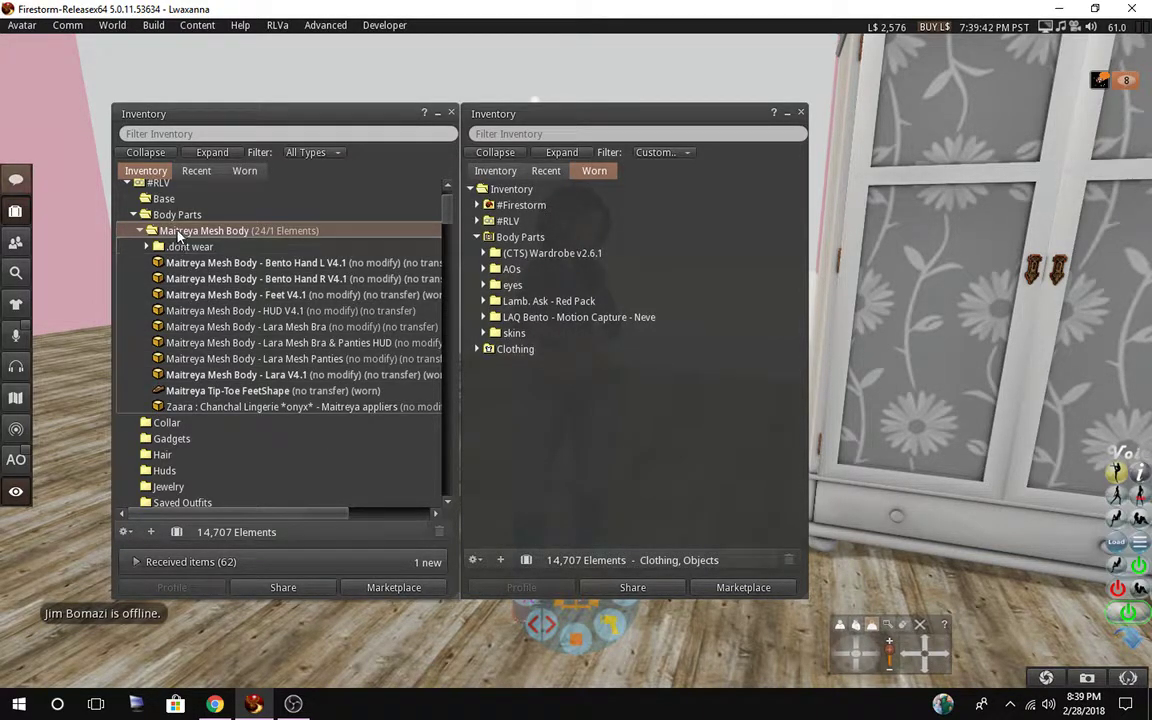
right_click(185, 230)
click(225, 250)
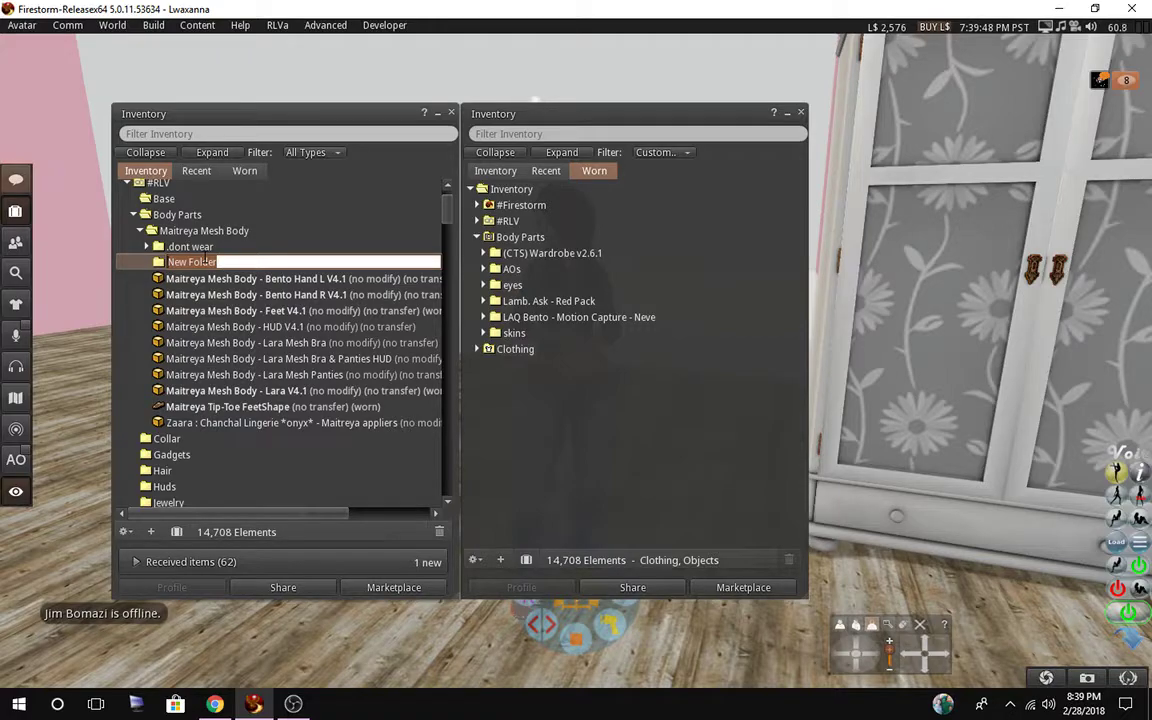
text(Bento)
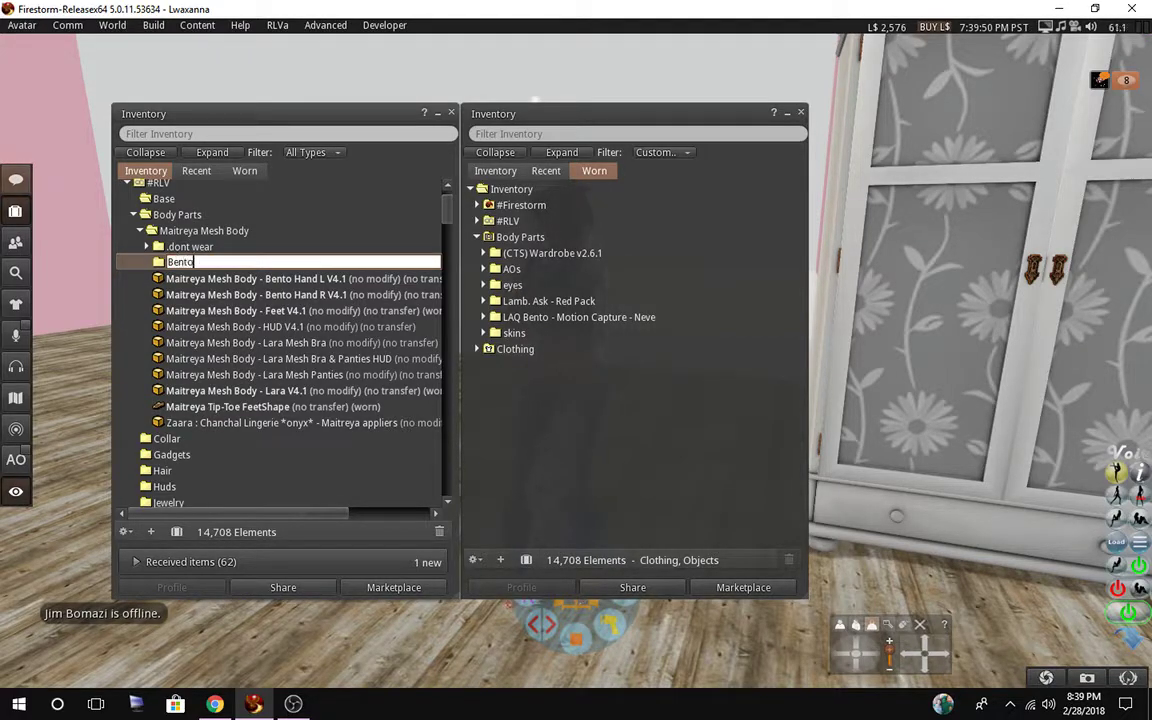
text( hands)
key(Return)
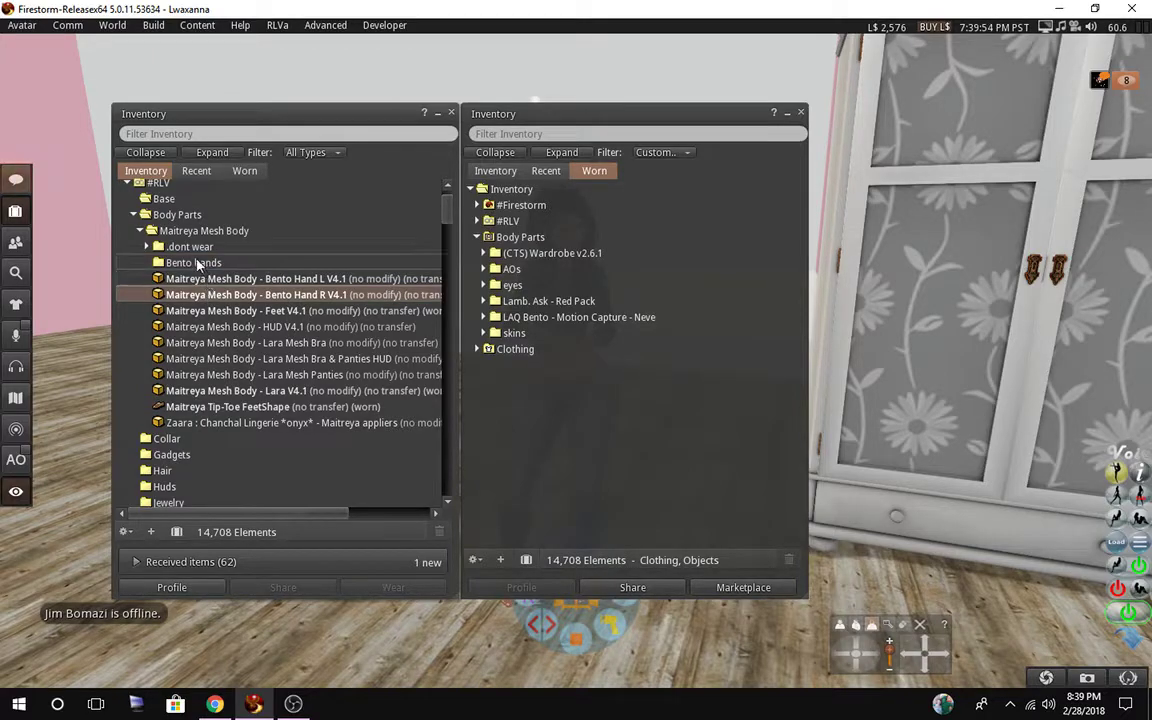
Rename the Bento hands folder as body.
right_click(197, 263)
click(226, 388)
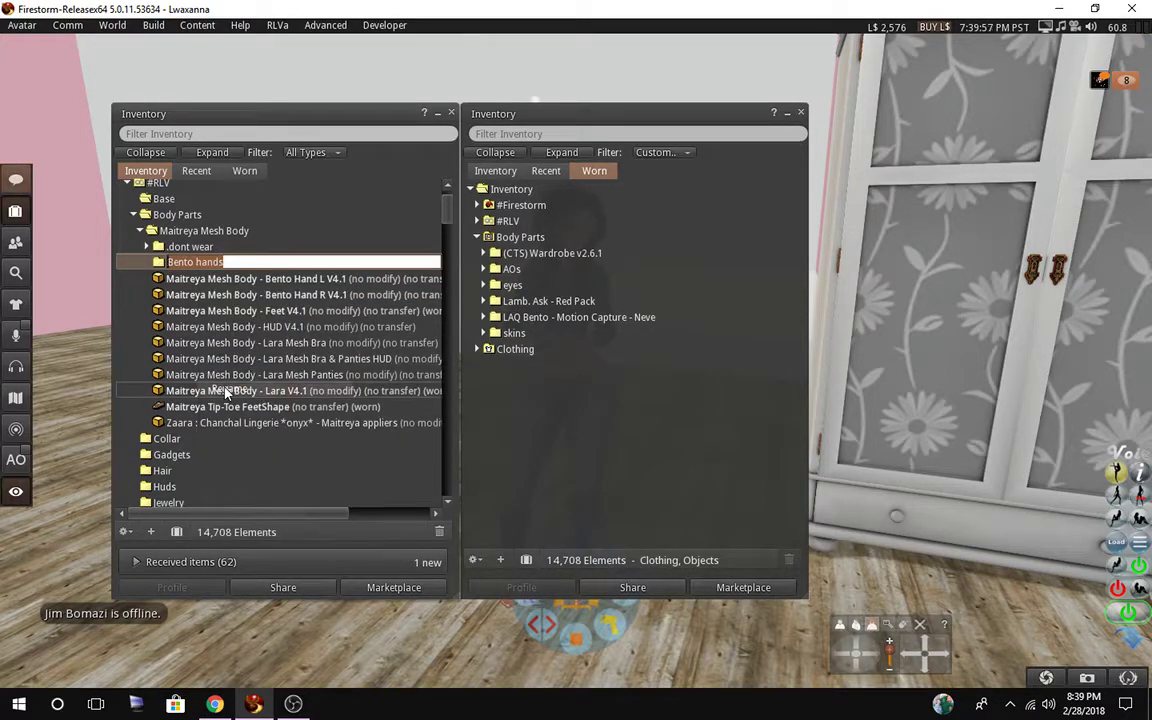
text(body)
key(Return)
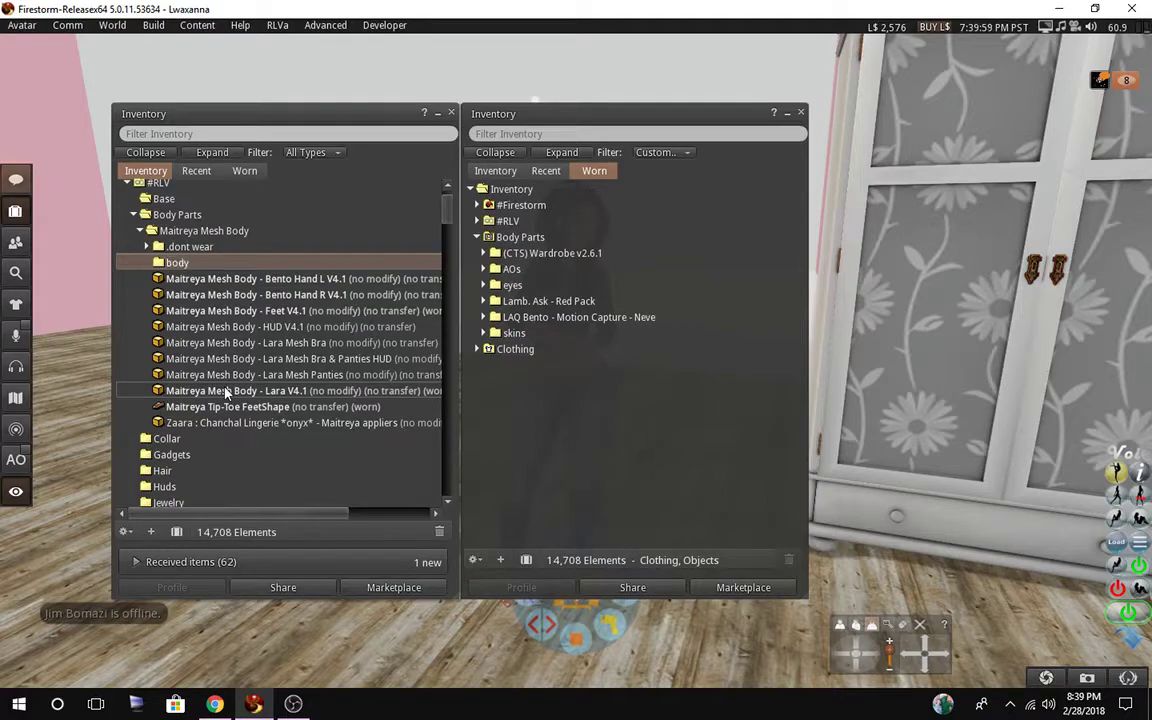
Move both Bento Hands, the Feet V4.1, the Lara V4.1 body and the Tip-Toe FeetShape into the body folder.
click(230, 280)
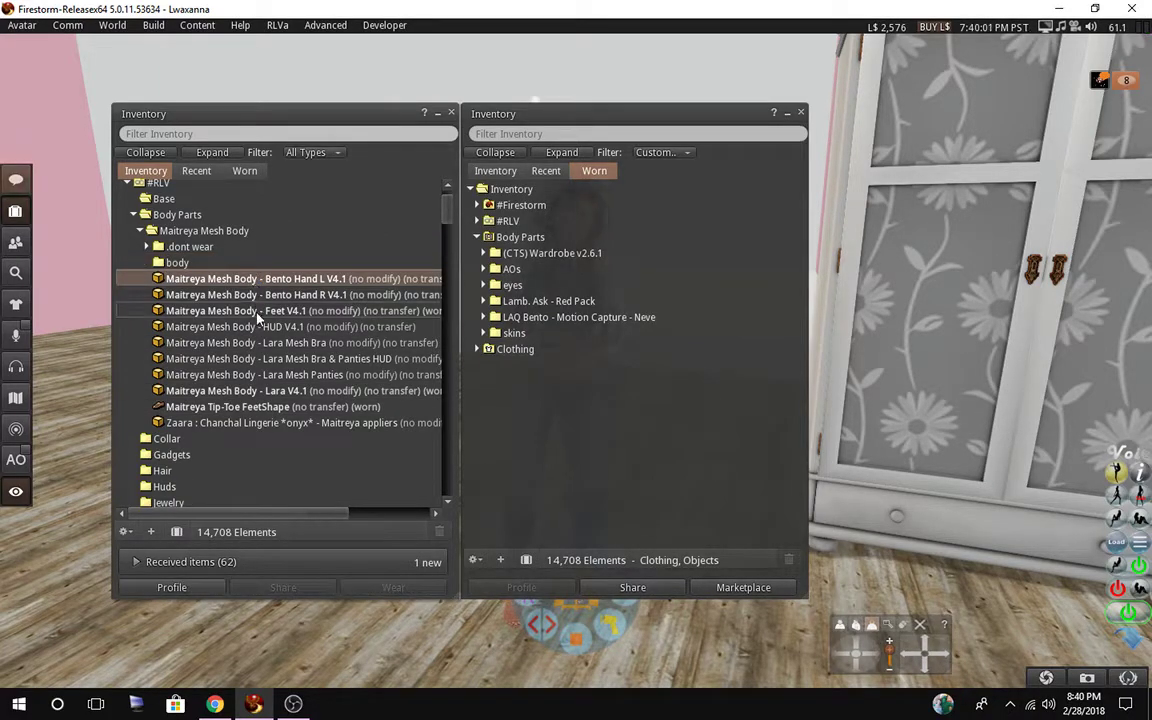
shift+click(250, 296)
drag(250, 296, 176, 262)
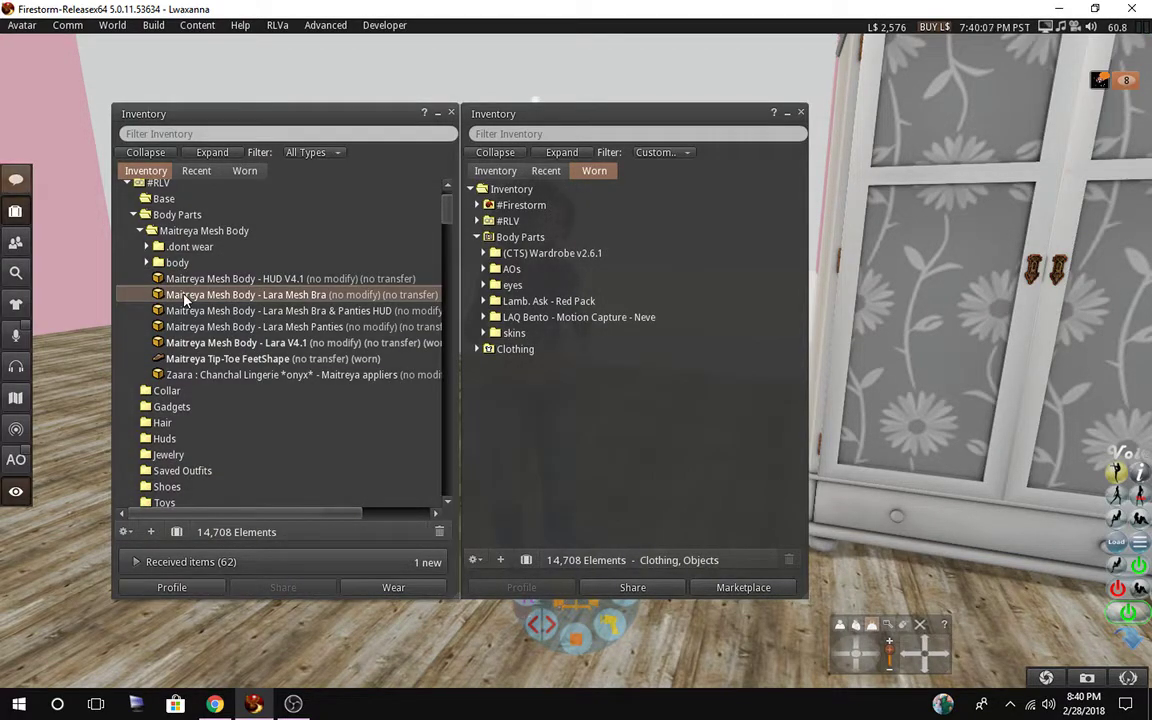
click(193, 343)
drag(193, 343, 170, 262)
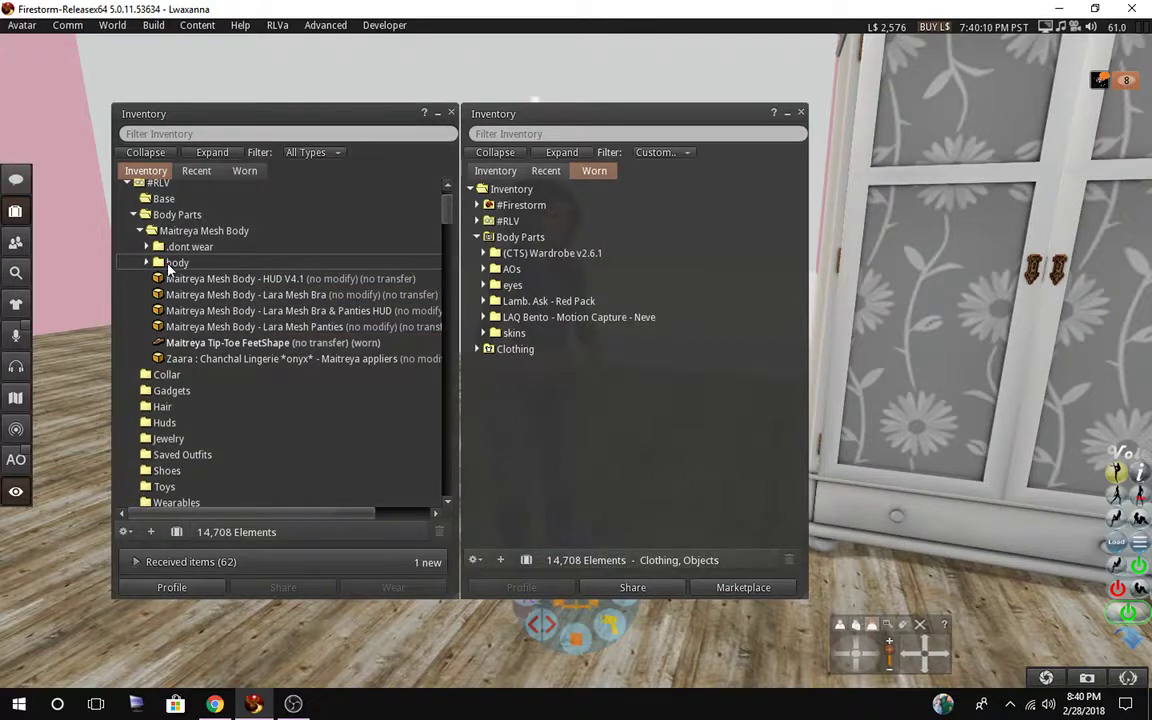
click(192, 343)
drag(192, 343, 168, 263)
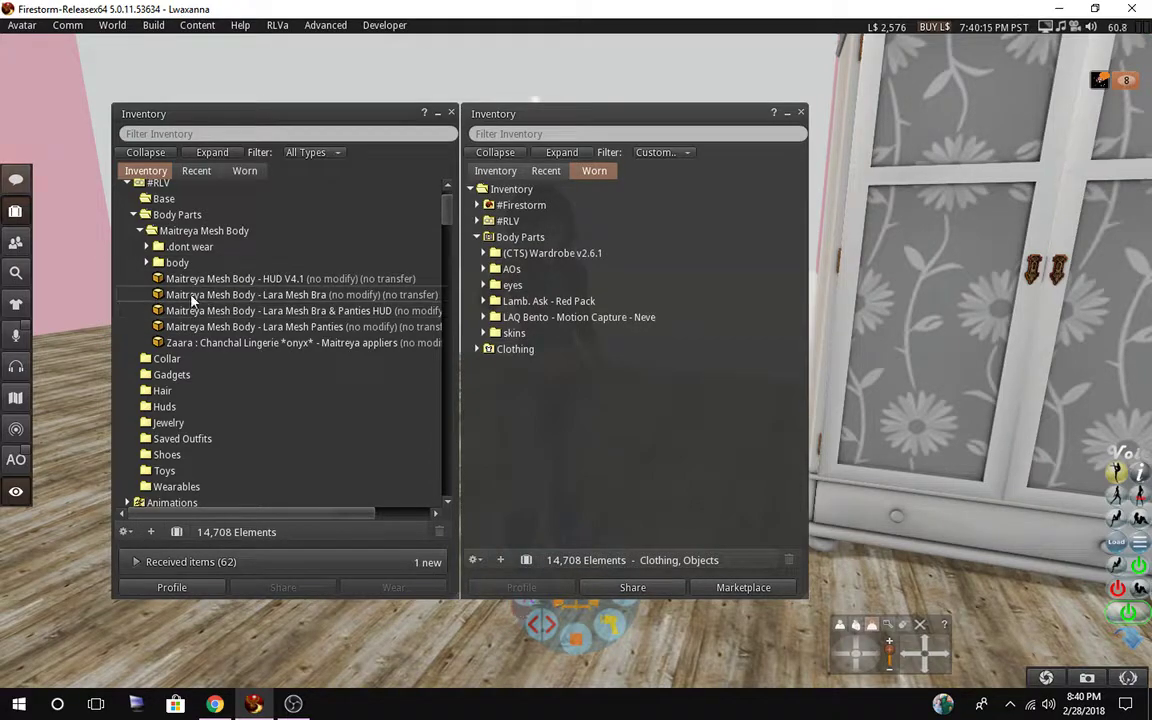
Create a folder named body hud inside Maitreya Mesh Body and move the Maitreya Mesh Body - HUD V4.1 into it.
right_click(181, 233)
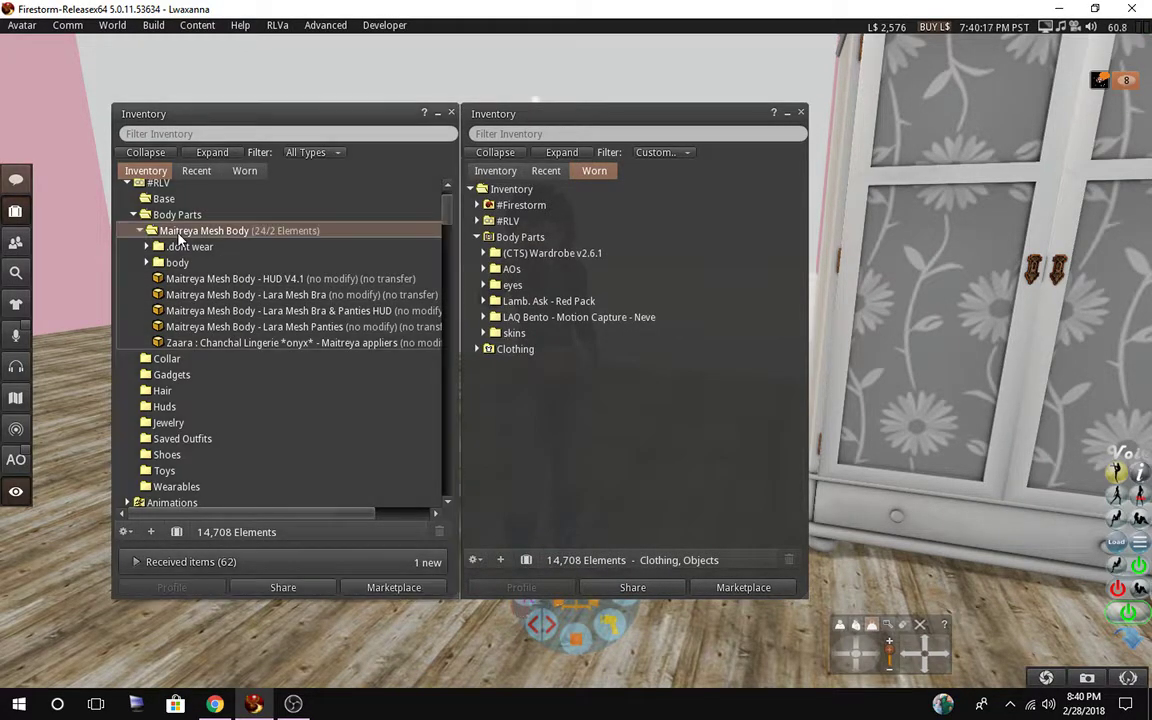
click(218, 256)
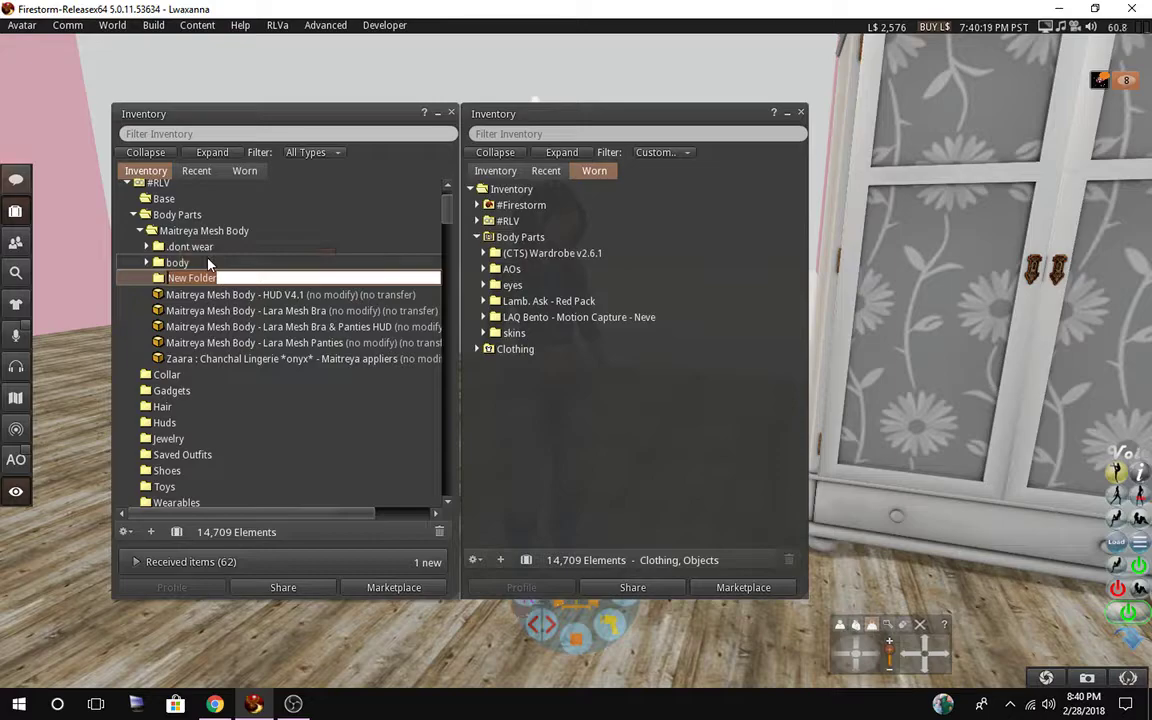
key(Return)
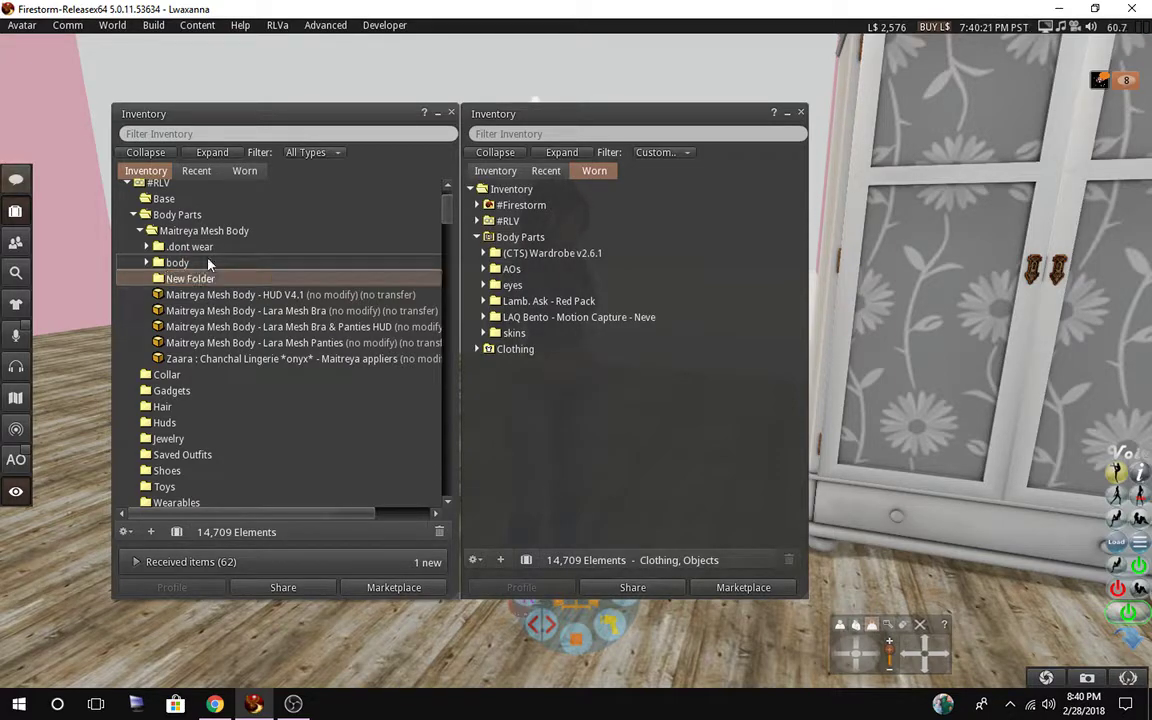
drag(193, 300, 180, 278)
Create a folder named bra and panties inside the Maitreya Mesh Body folder.
click(183, 232)
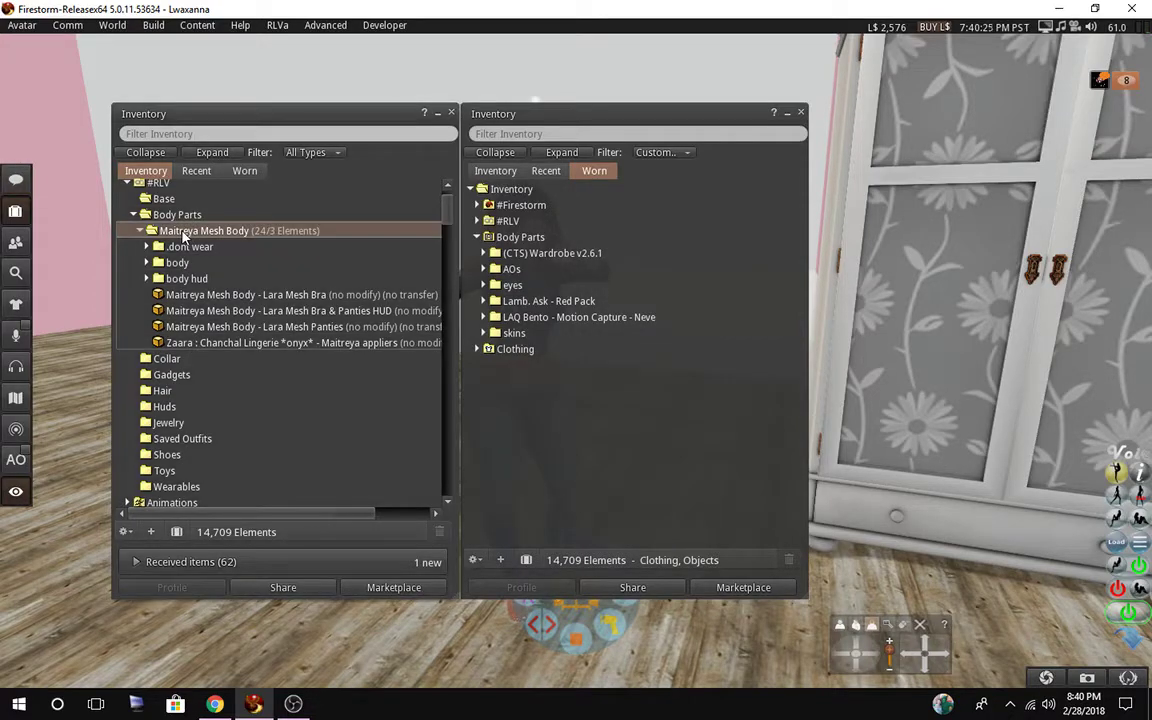
right_click(183, 232)
click(222, 254)
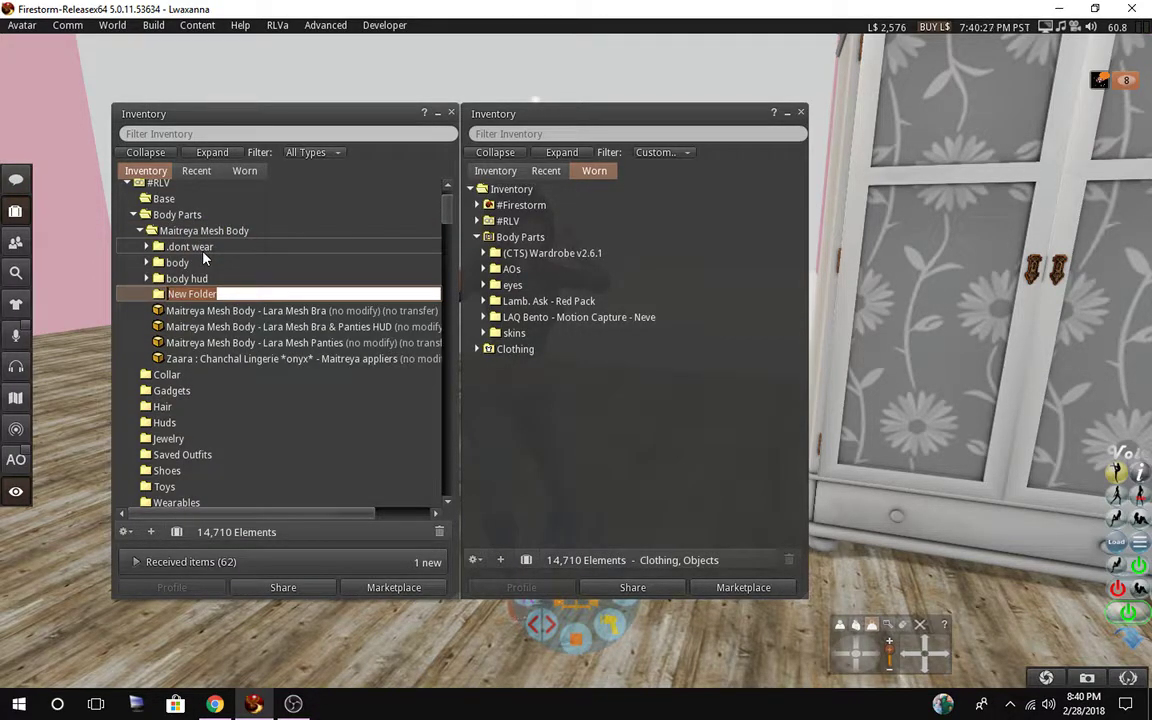
text(bra)
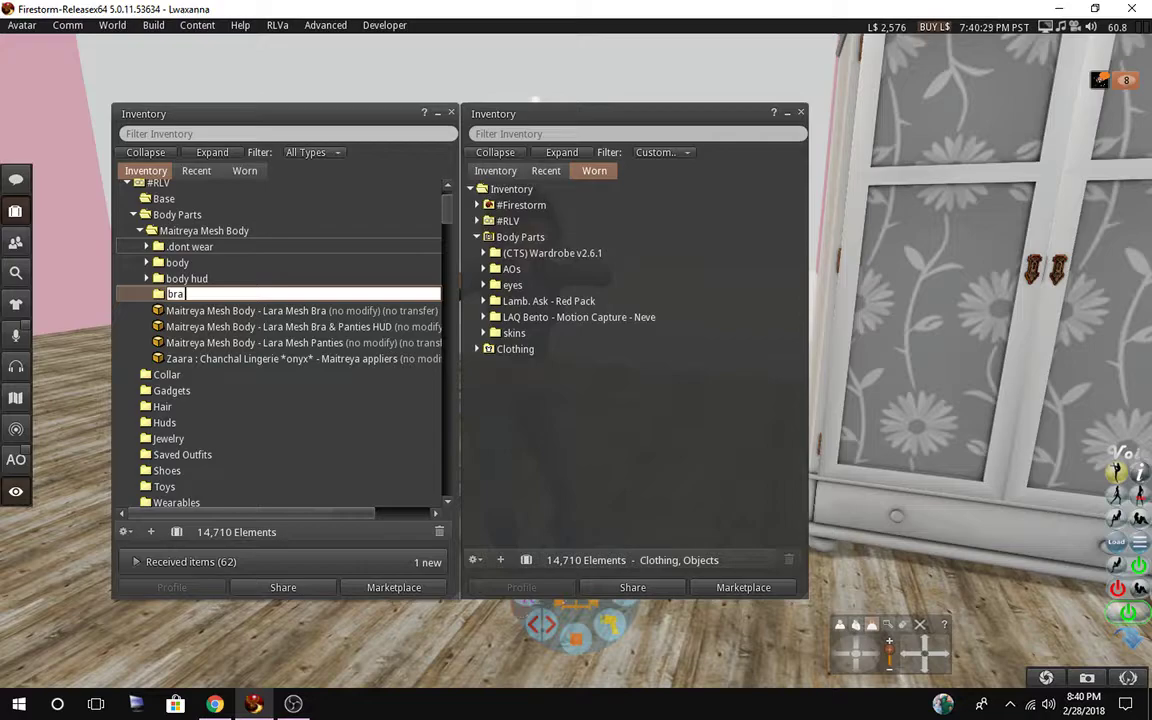
text(ies)
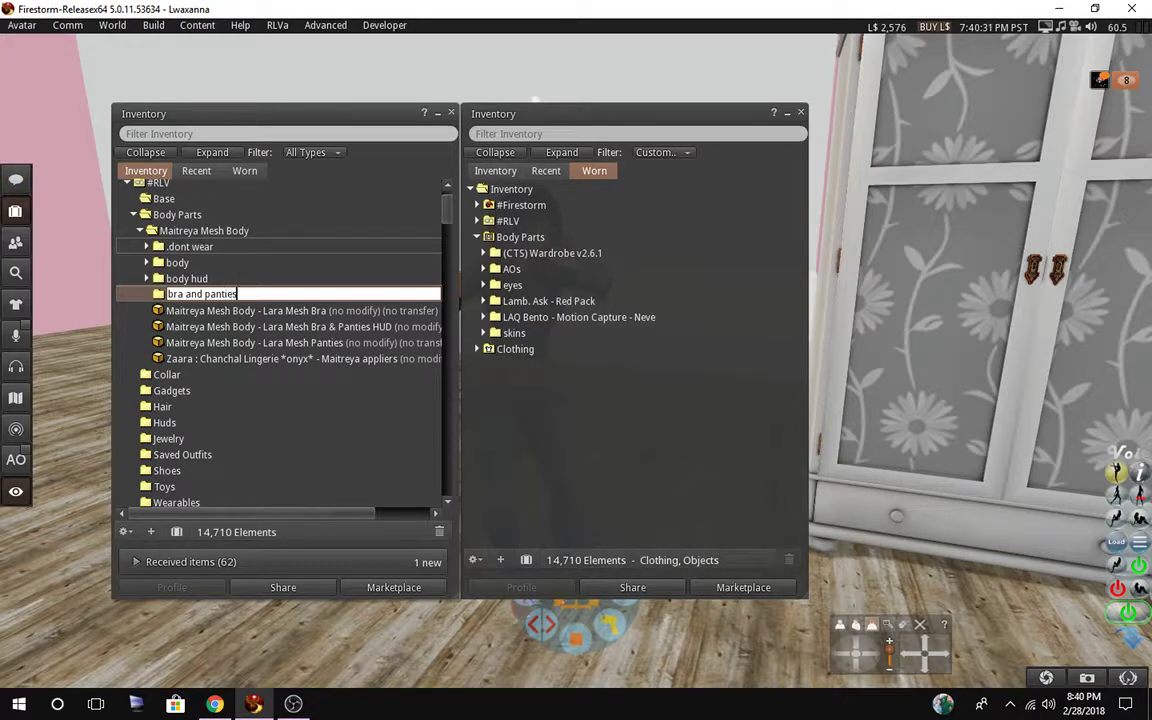
key(Return)
Move the Lara Mesh Bra and Lara Mesh Panties into the bra and panties folder.
click(211, 312)
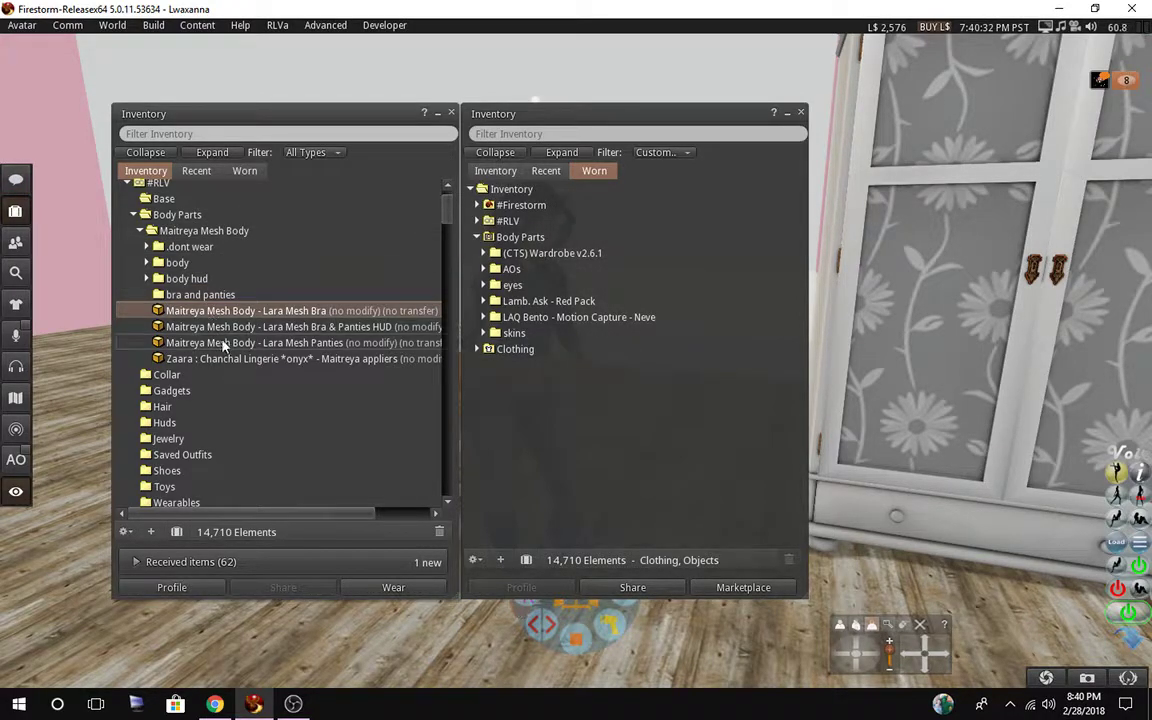
ctrl+click(212, 342)
drag(209, 298, 207, 297)
Create a folder named Bra & Panties Hud inside Maitreya Mesh Body and move the Lara Mesh Bra & Panties HUD into it.
right_click(198, 232)
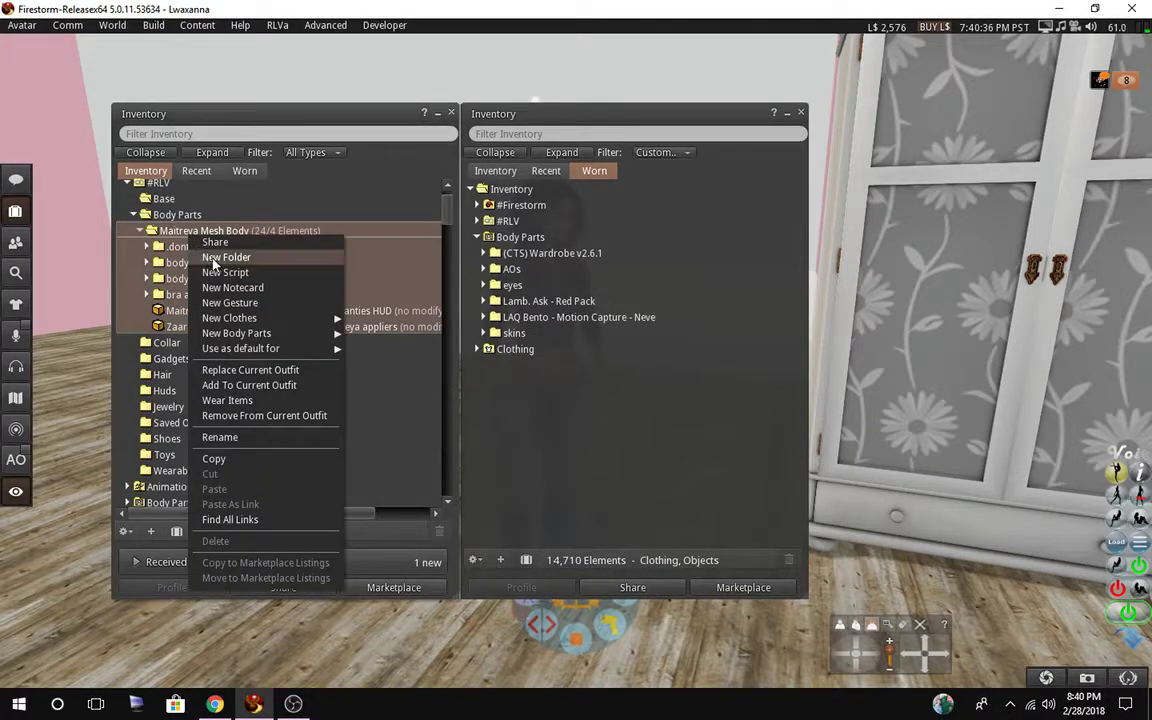
click(213, 259)
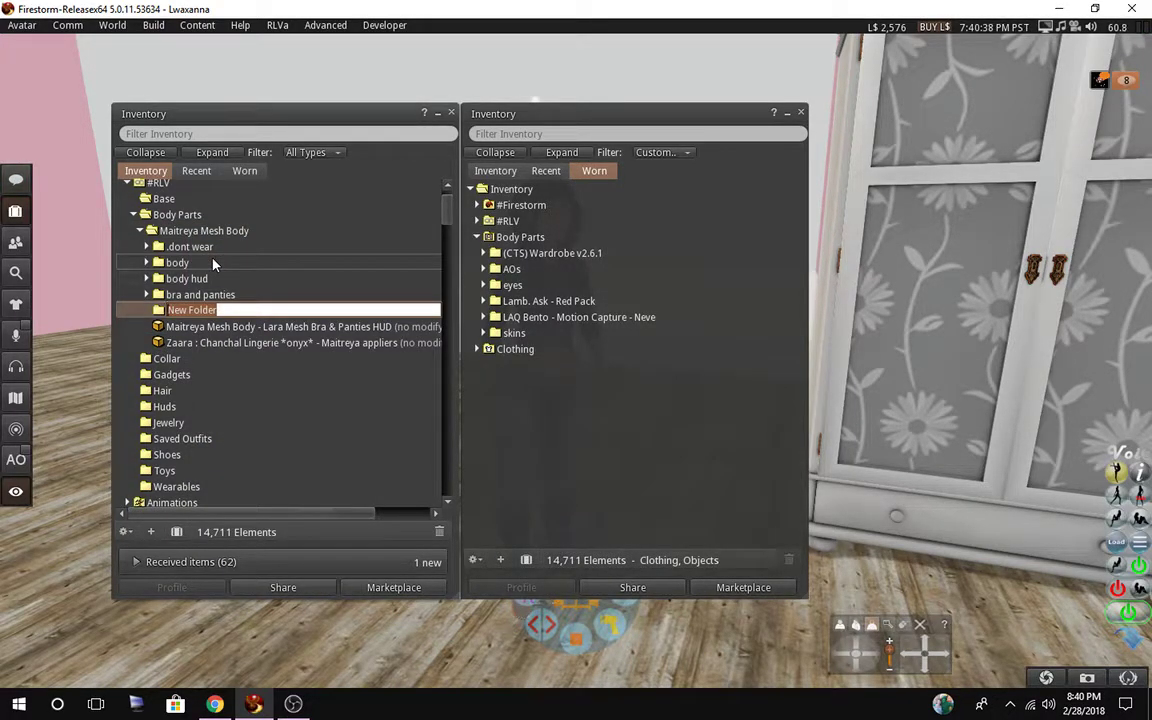
text(B)
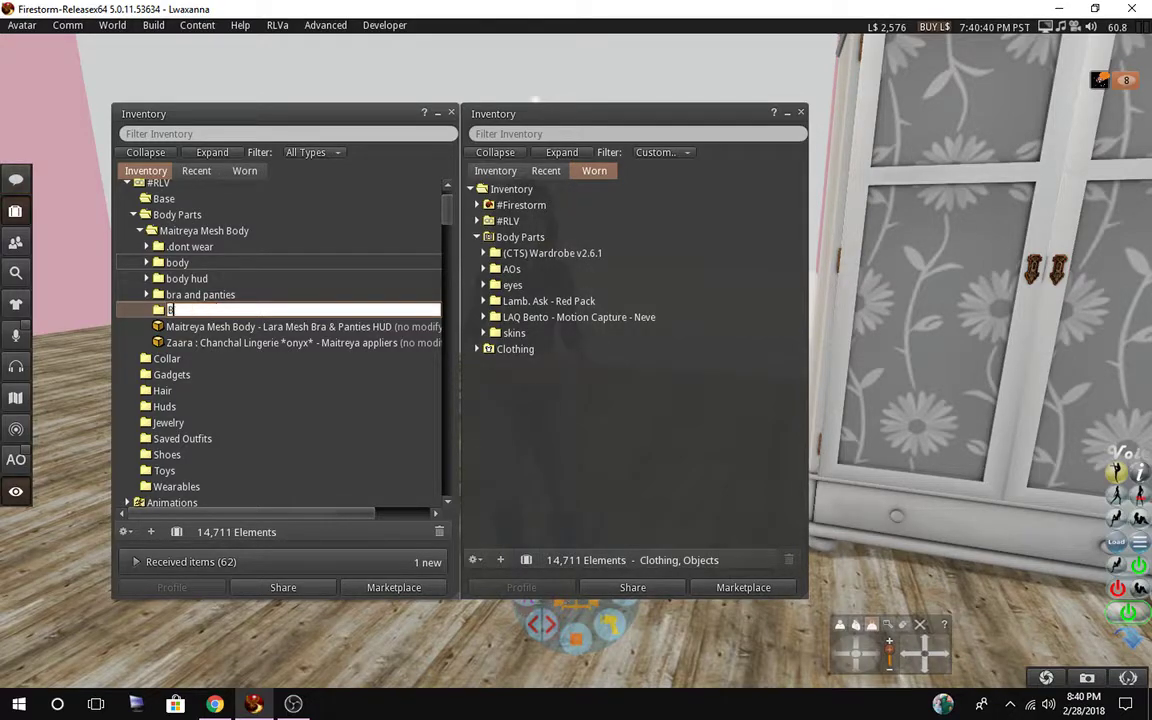
text(ra &)
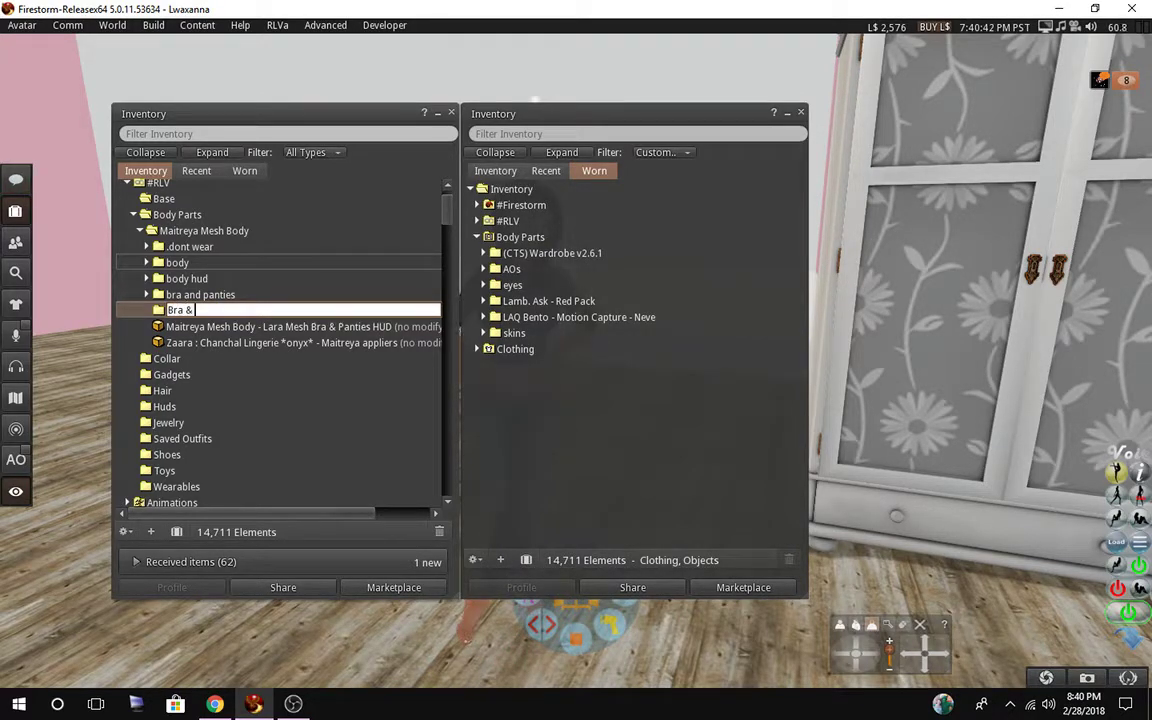
text( Panties Hud)
key(Return)
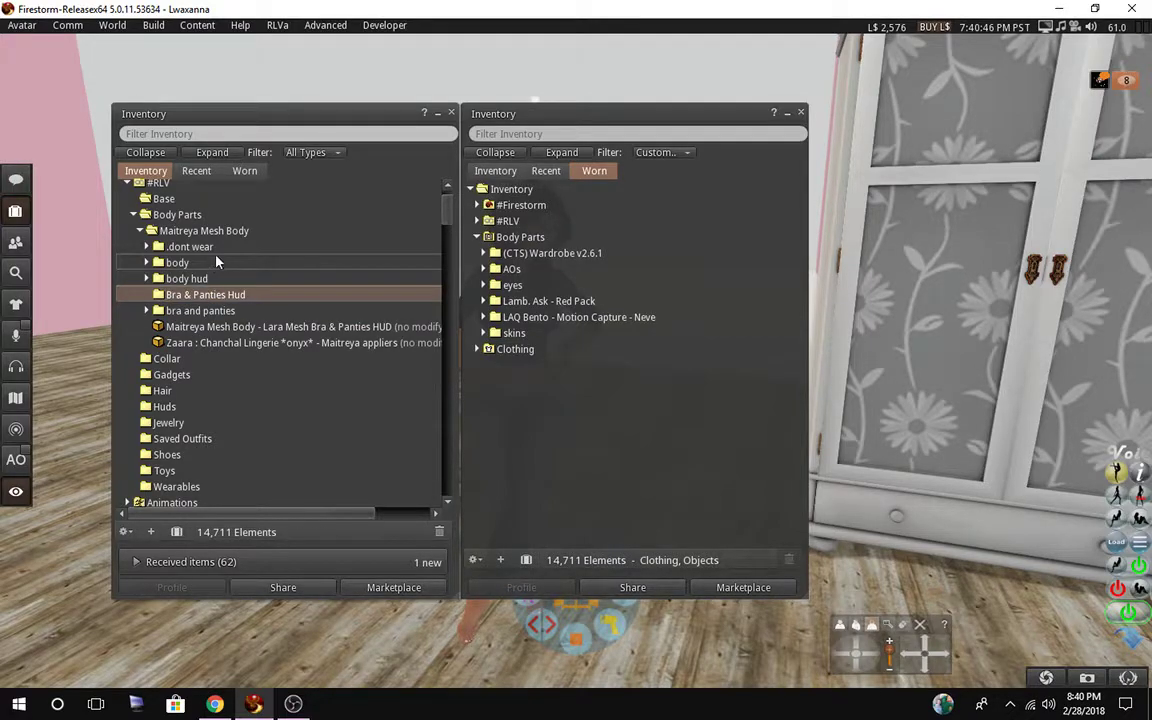
drag(218, 326, 200, 294)
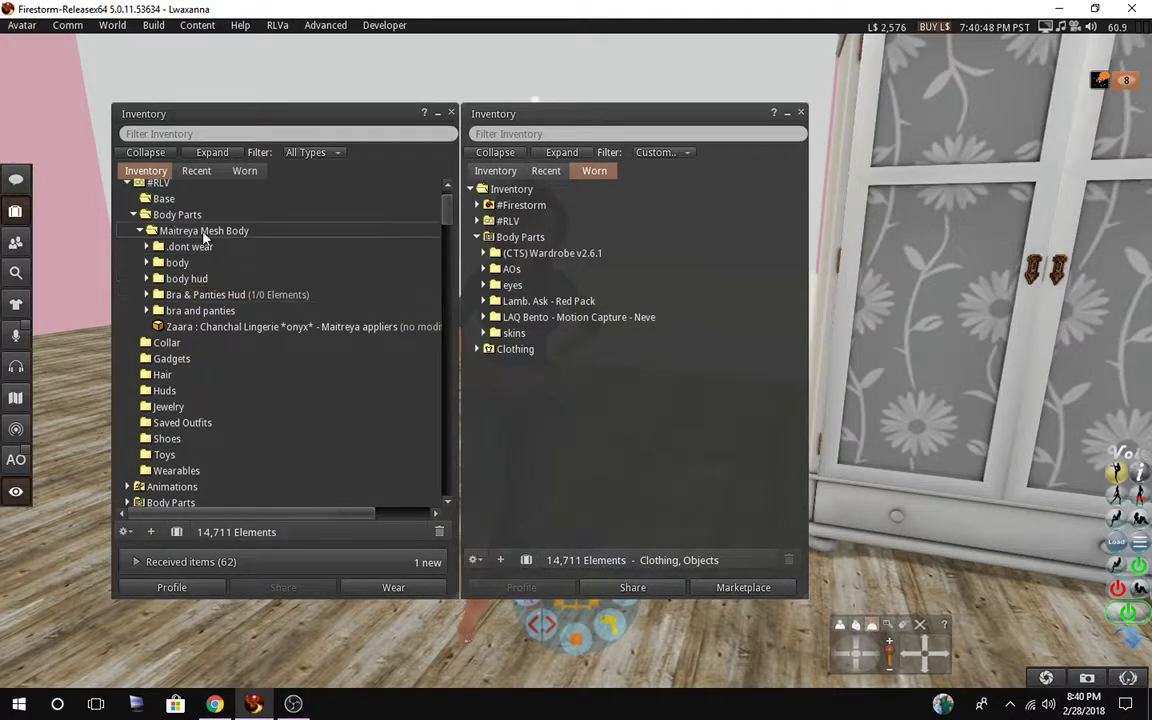
Move the Zaara Chanchal Lingerie *onyx* Maitreya appliers into the .dont wear folder and select the Maitreya Mesh Body folder.
click(204, 234)
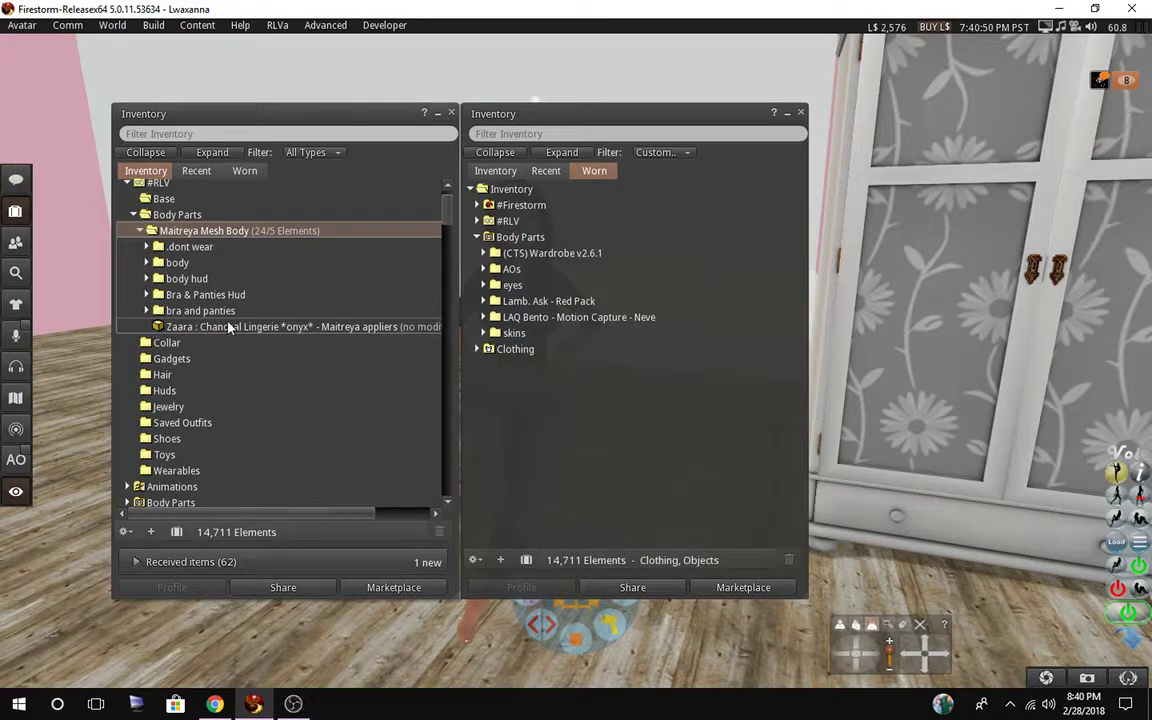
drag(228, 327, 176, 250)
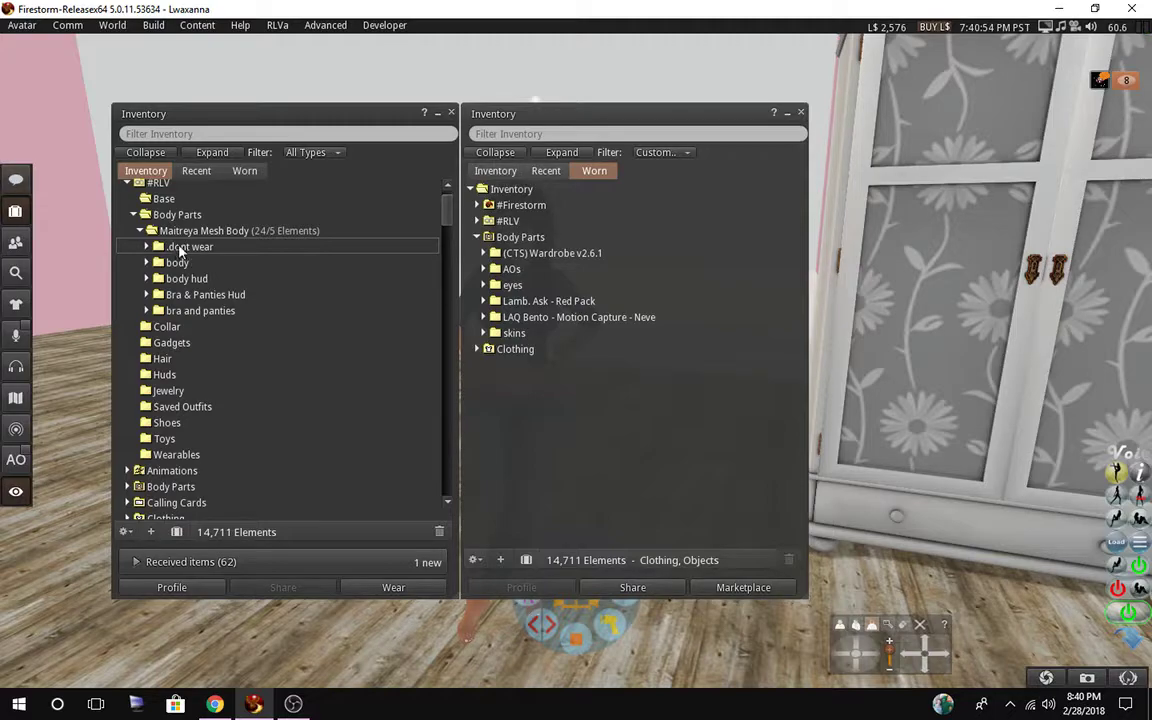
scroll(274, 281, up, 3)
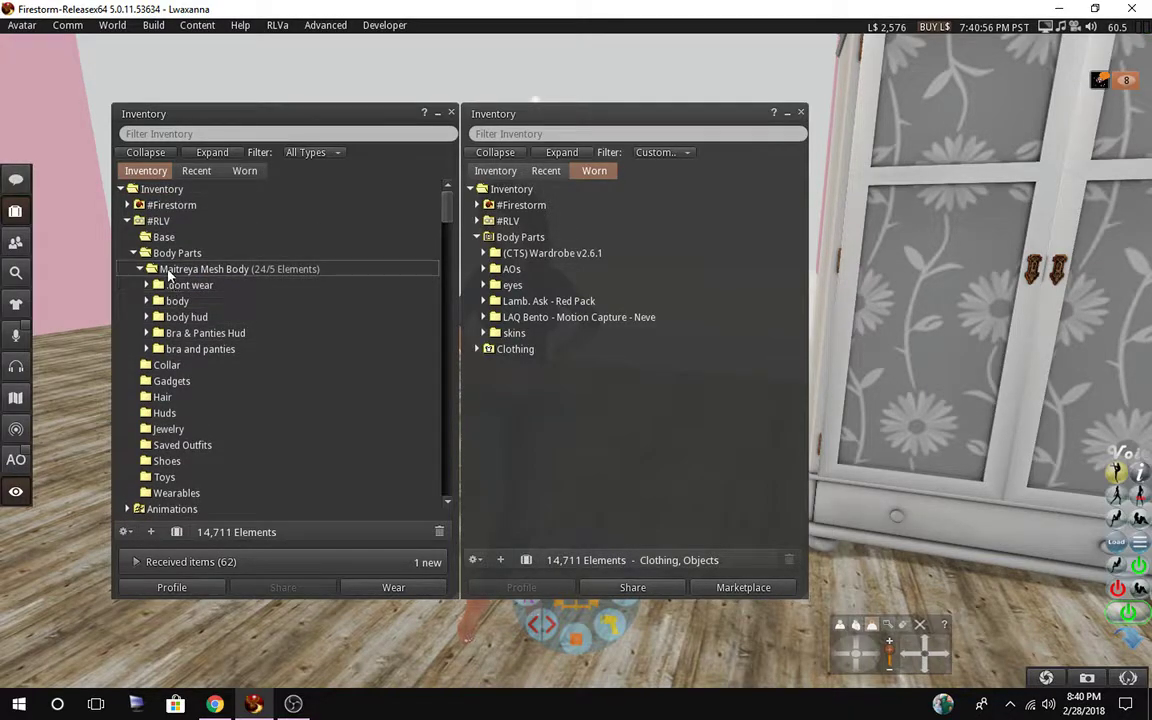
click(167, 270)
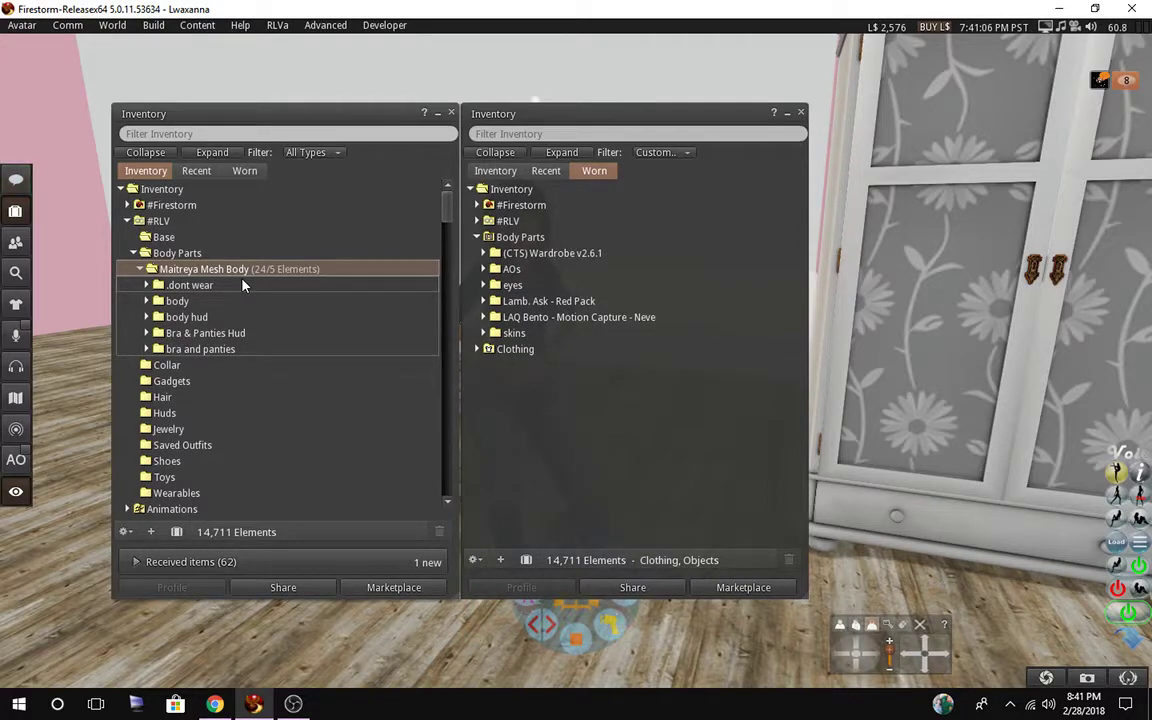
Switch to Chrome and open the Second Life Marketplace site in a new tab.
click(212, 705)
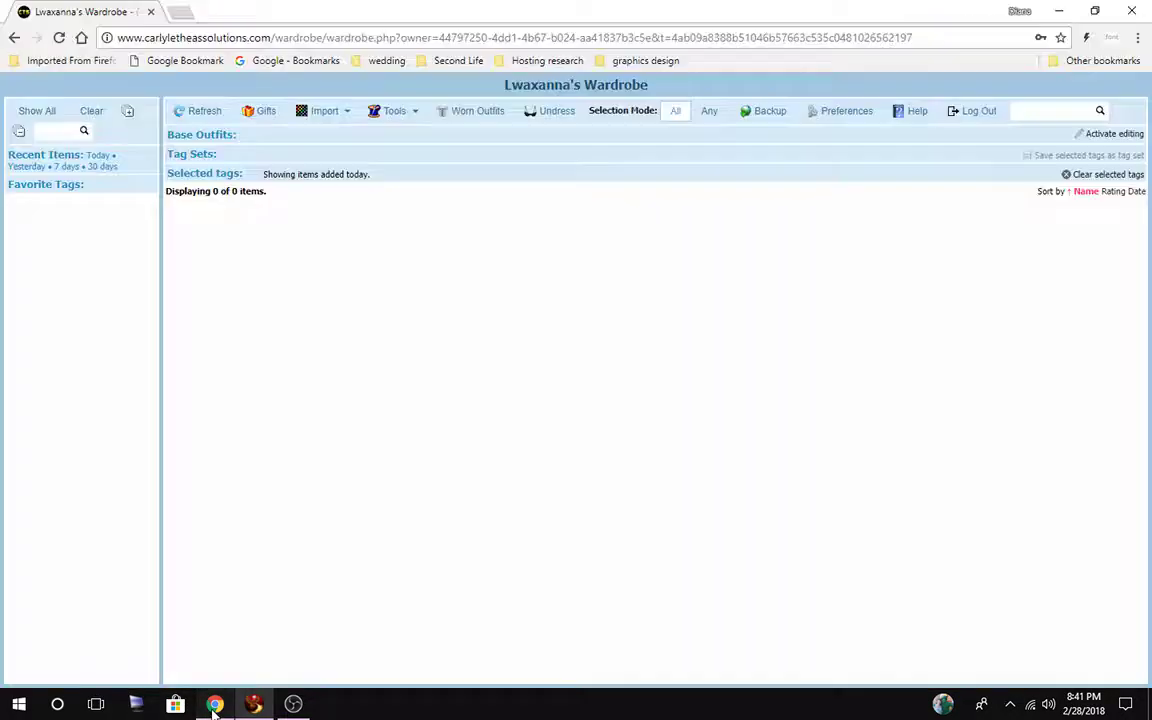
click(180, 13)
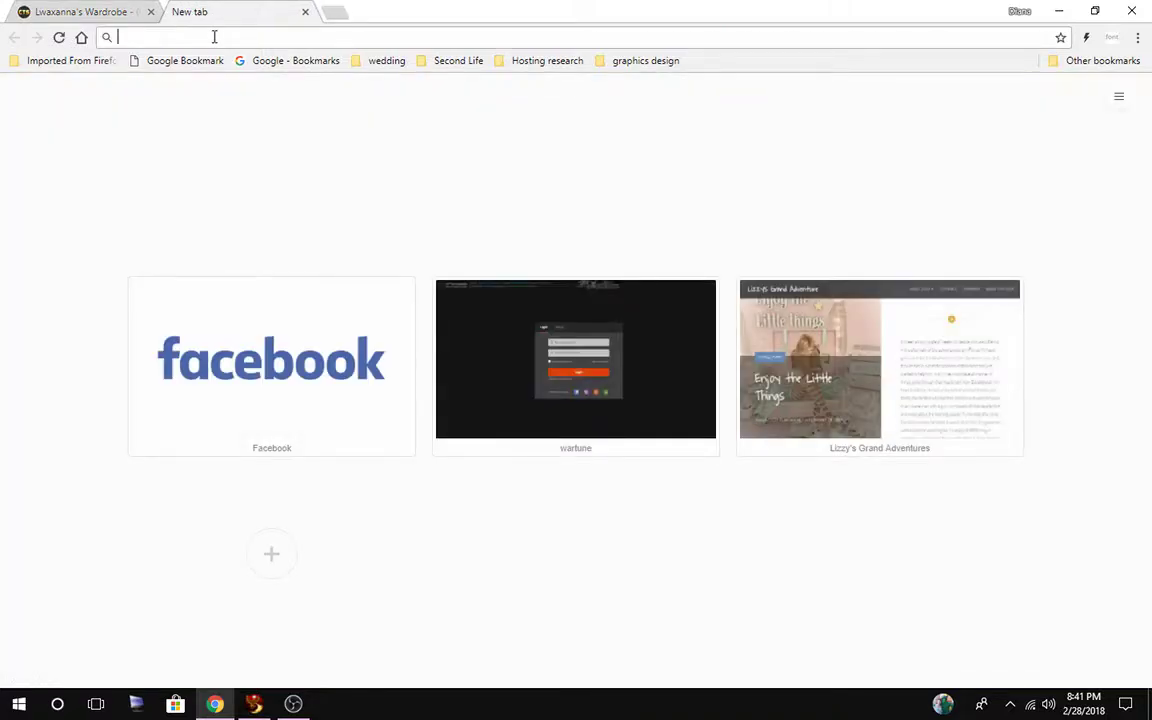
click(214, 37)
text(mar)
key(Return)
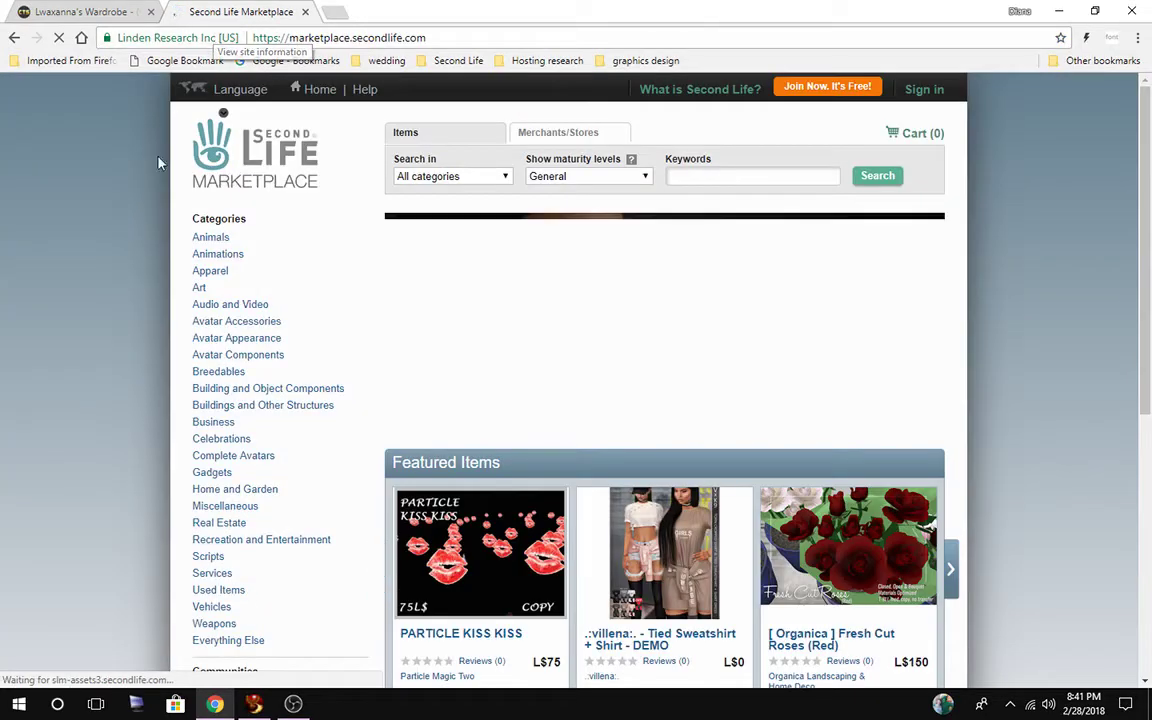
Sign in to the Marketplace with the avatar account's username and password.
click(921, 88)
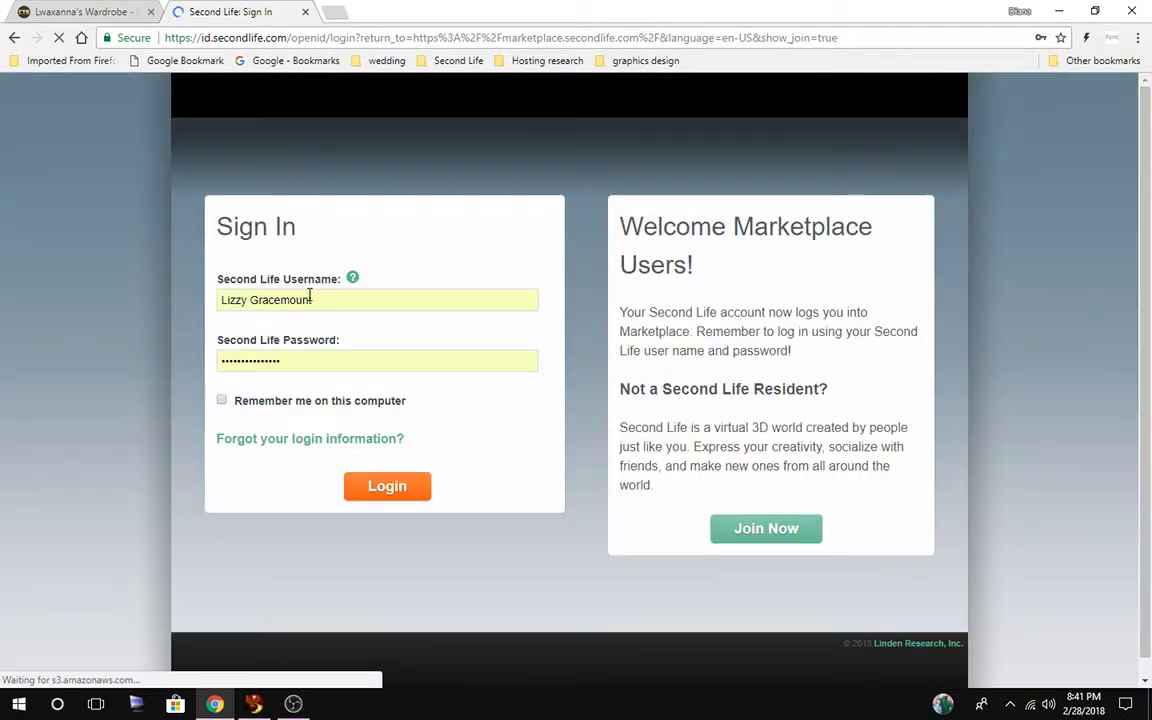
double_click(310, 298)
click(255, 360)
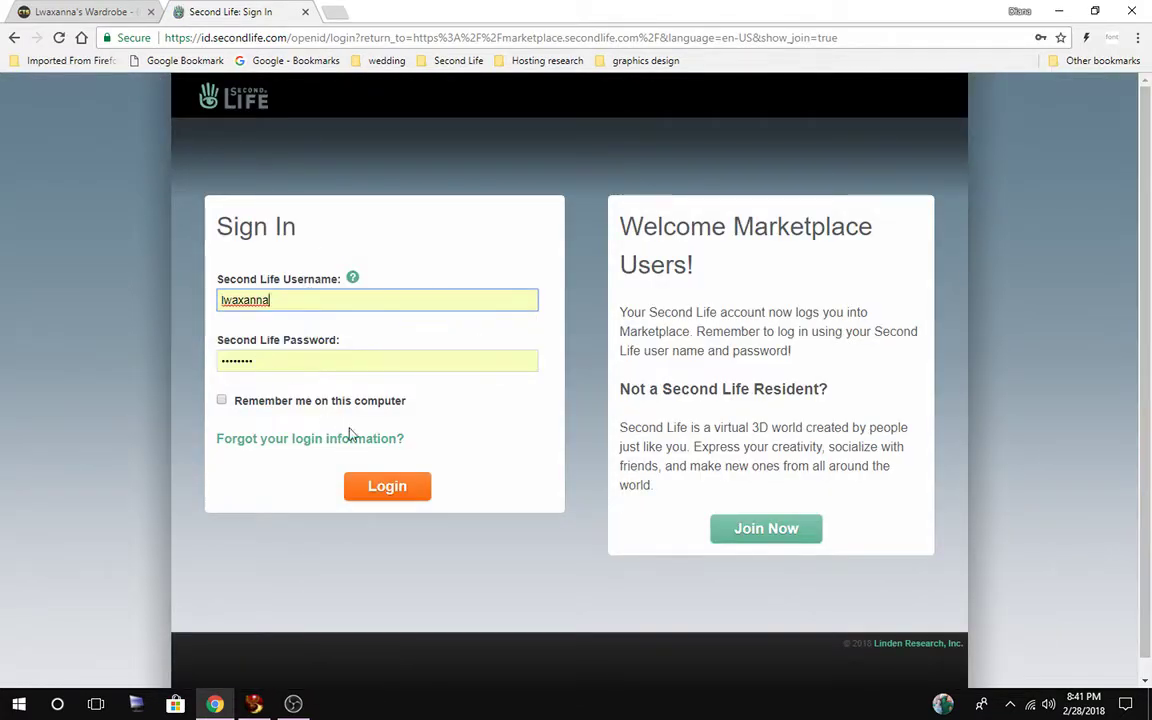
click(373, 489)
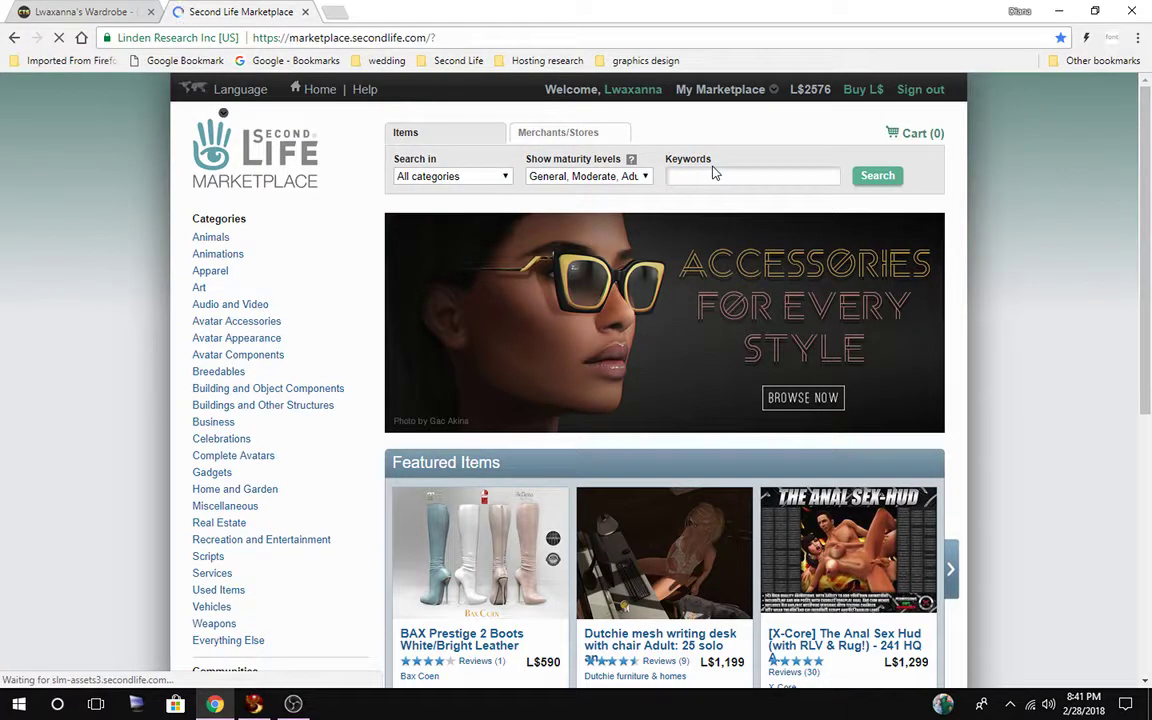
Search the Marketplace for maitreya, open the Maitreya seller's store and look through its listings.
click(700, 180)
text(maitrye)
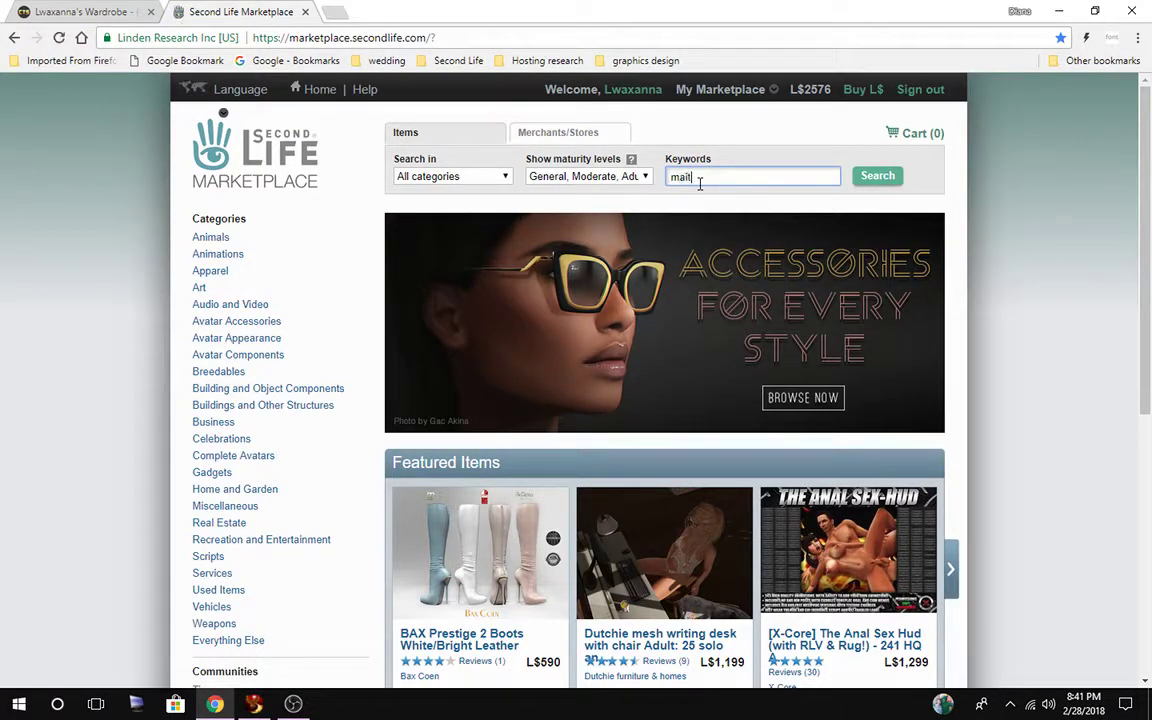
key(BackSpace)
key(BackSpace)
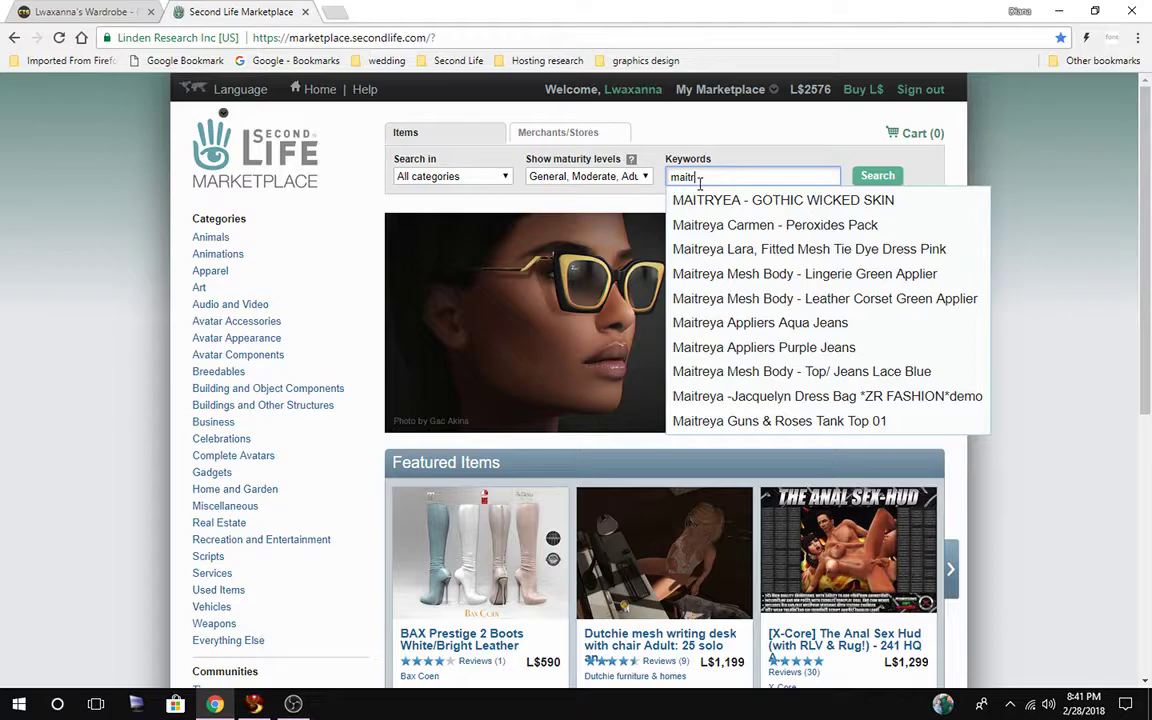
key(BackSpace)
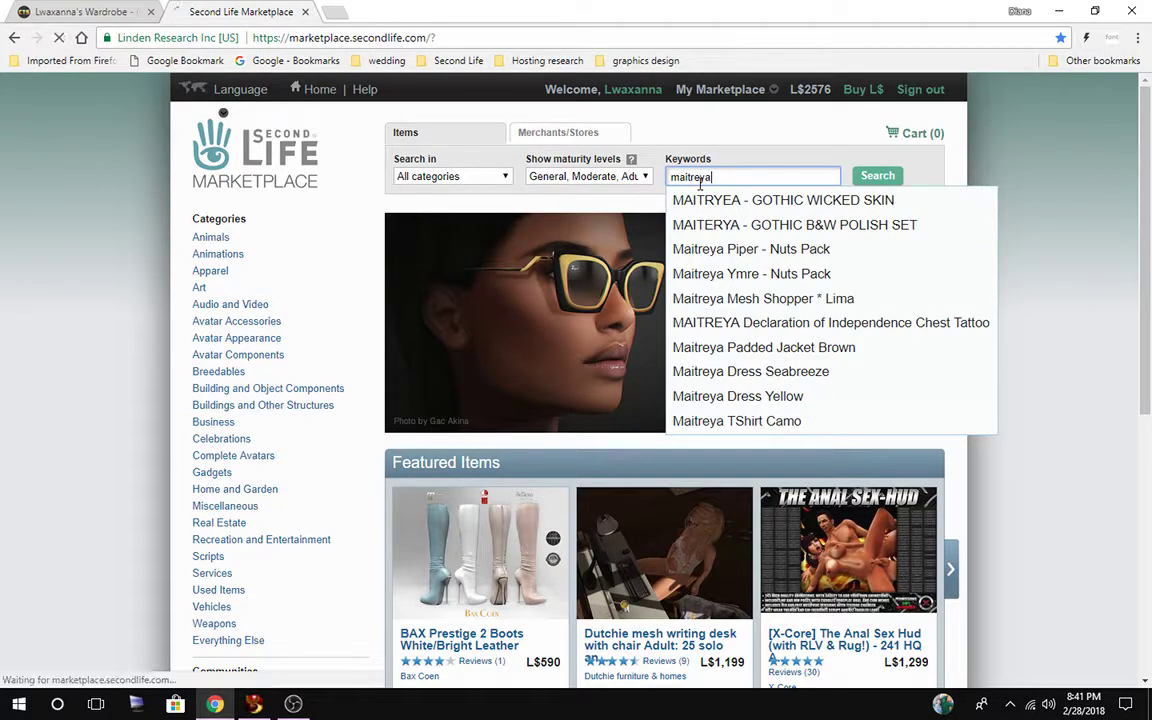
text(eya)
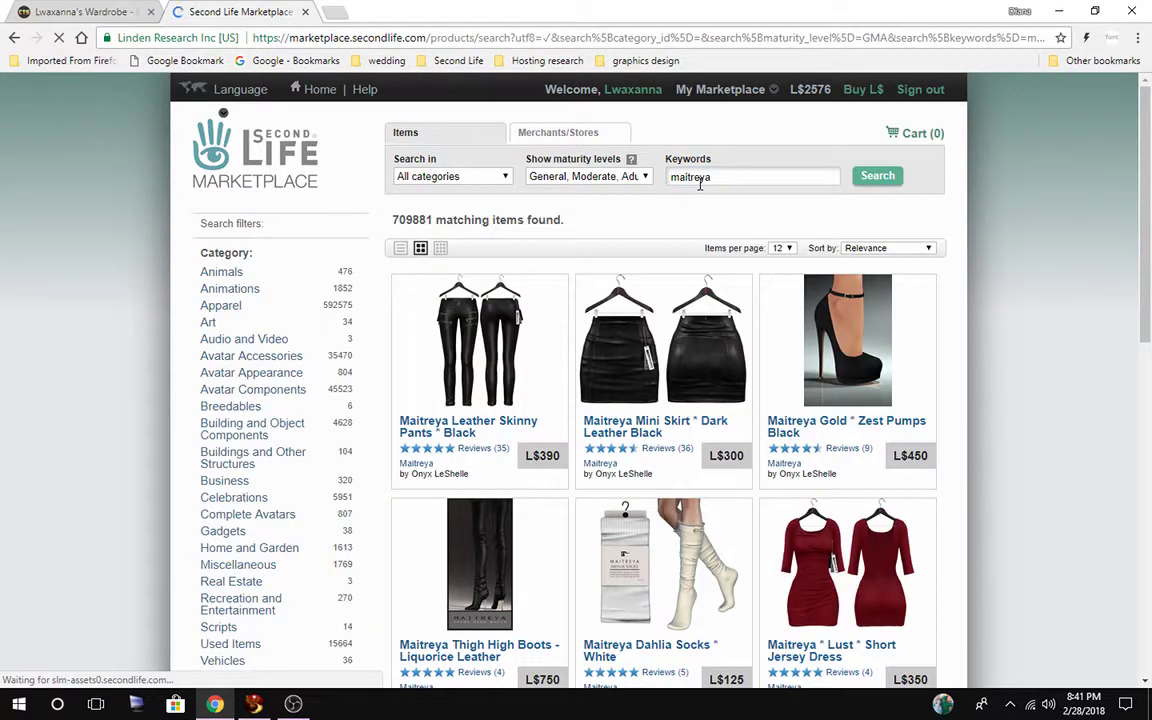
click(606, 471)
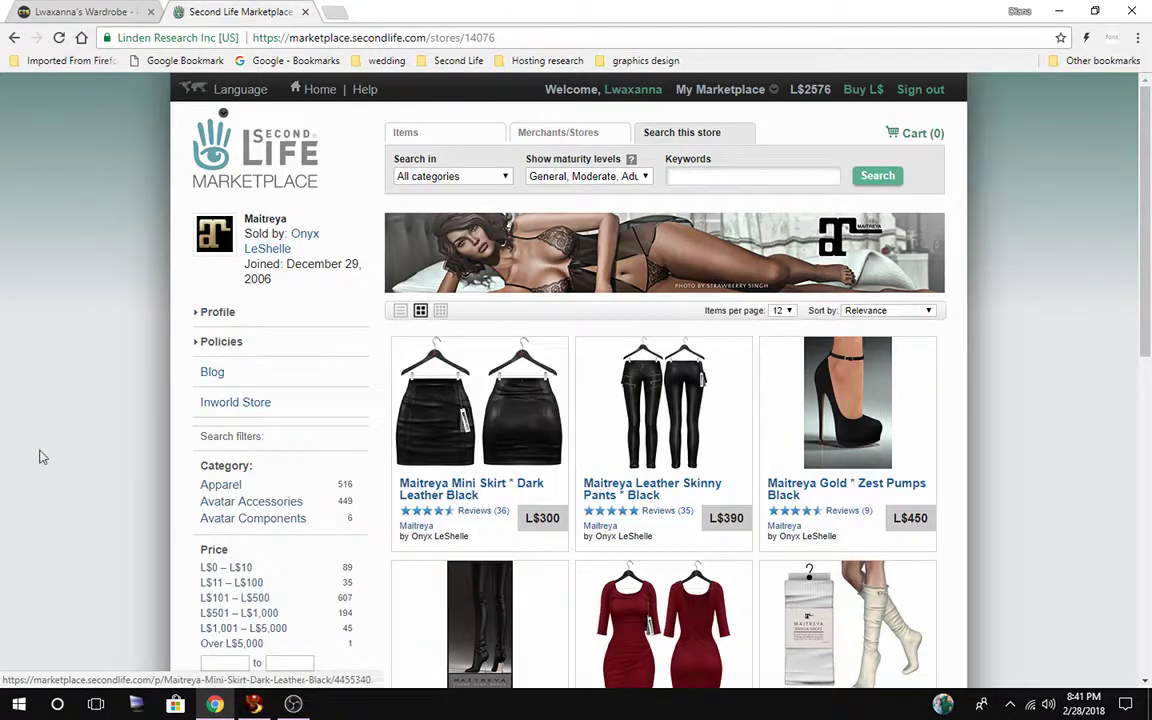
scroll(56, 463, down, 1)
scroll(56, 463, down, 3)
scroll(58, 466, up, 4)
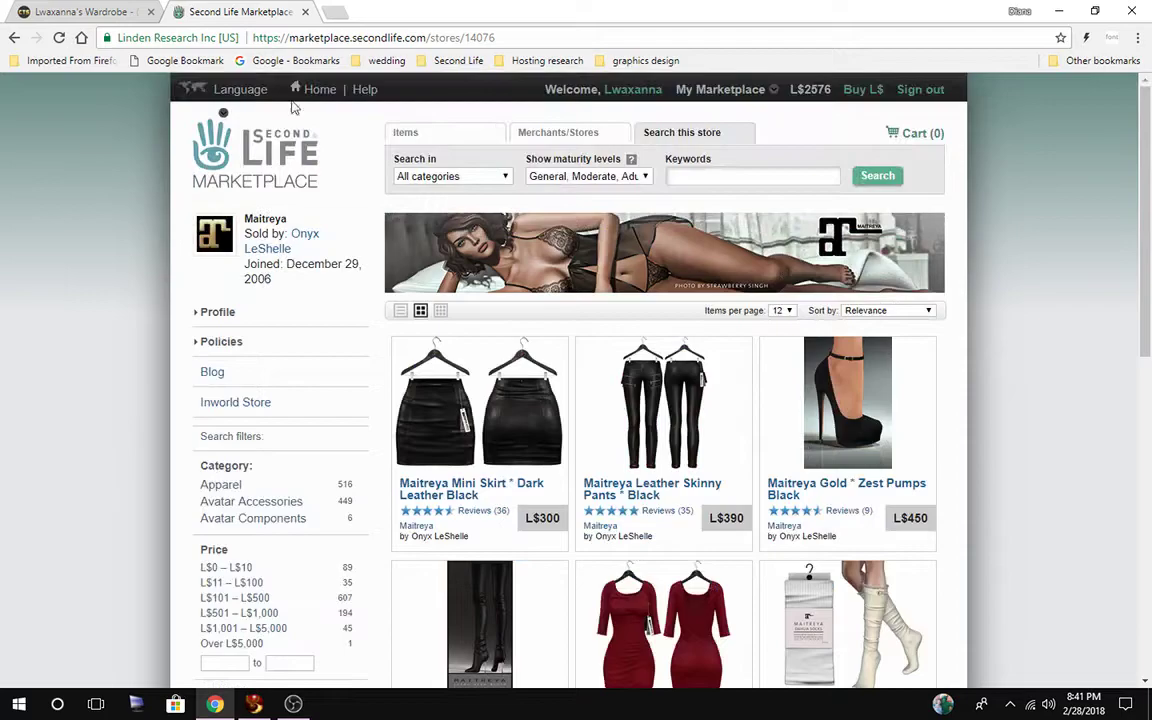
Search Google for maitreya mesh body and show the image results.
click(357, 40)
text(maitreya mesh)
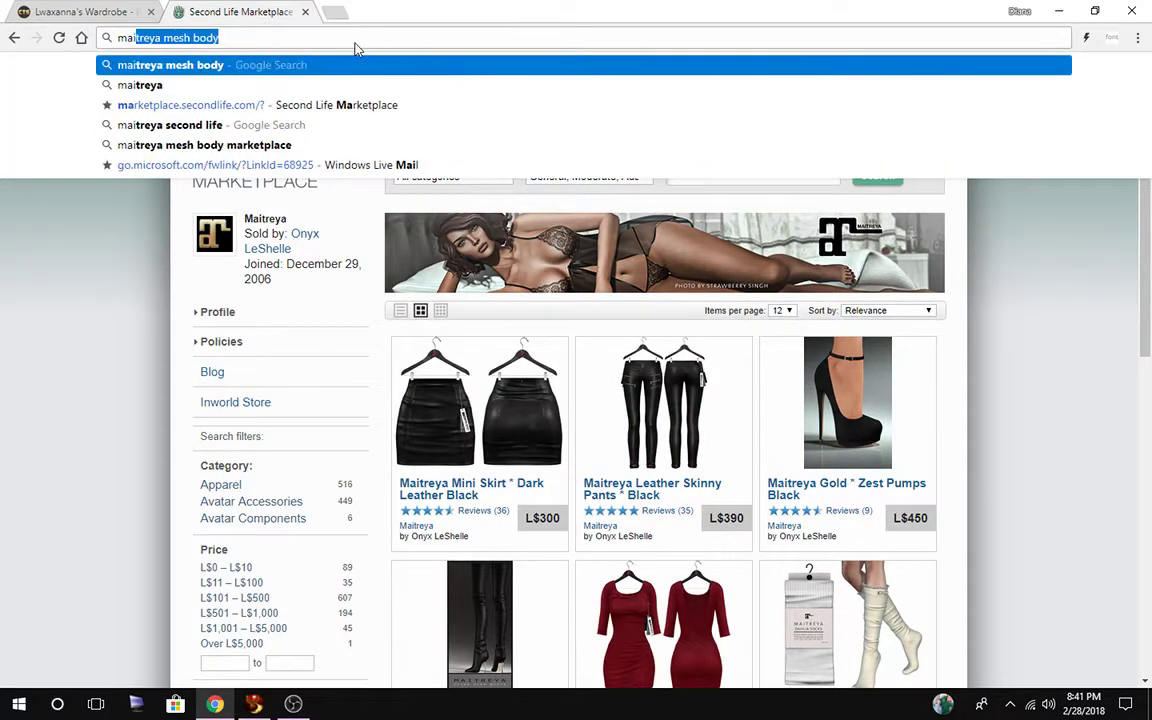
text( body)
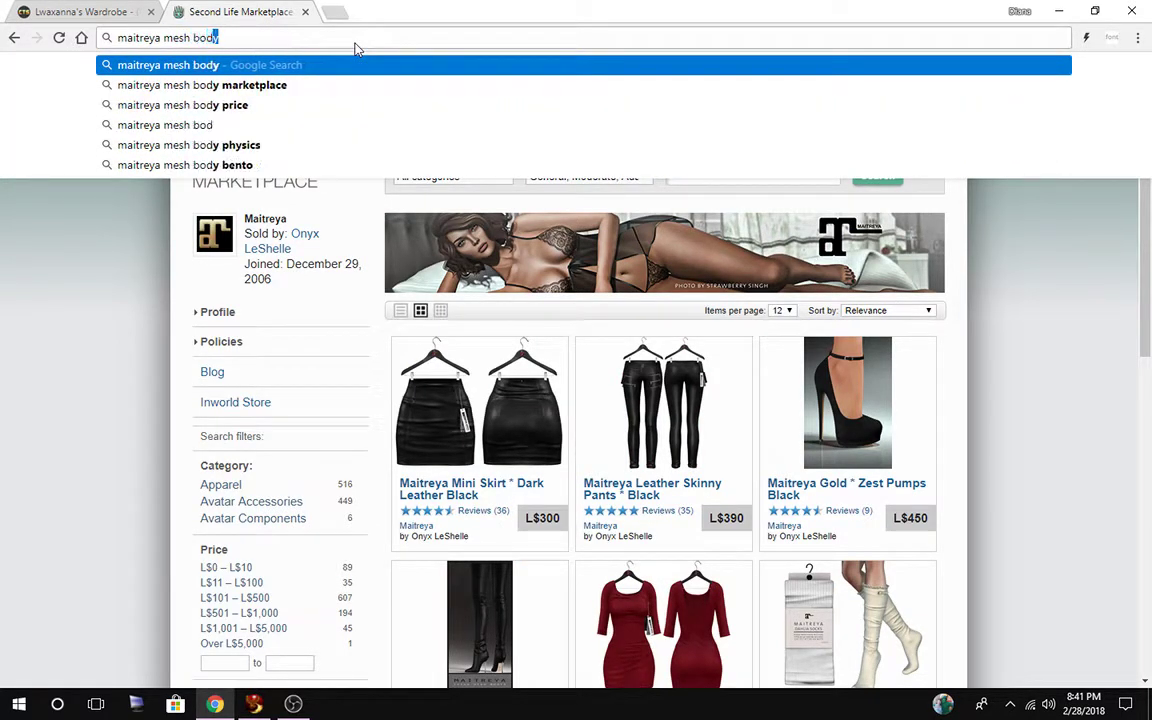
key(Return)
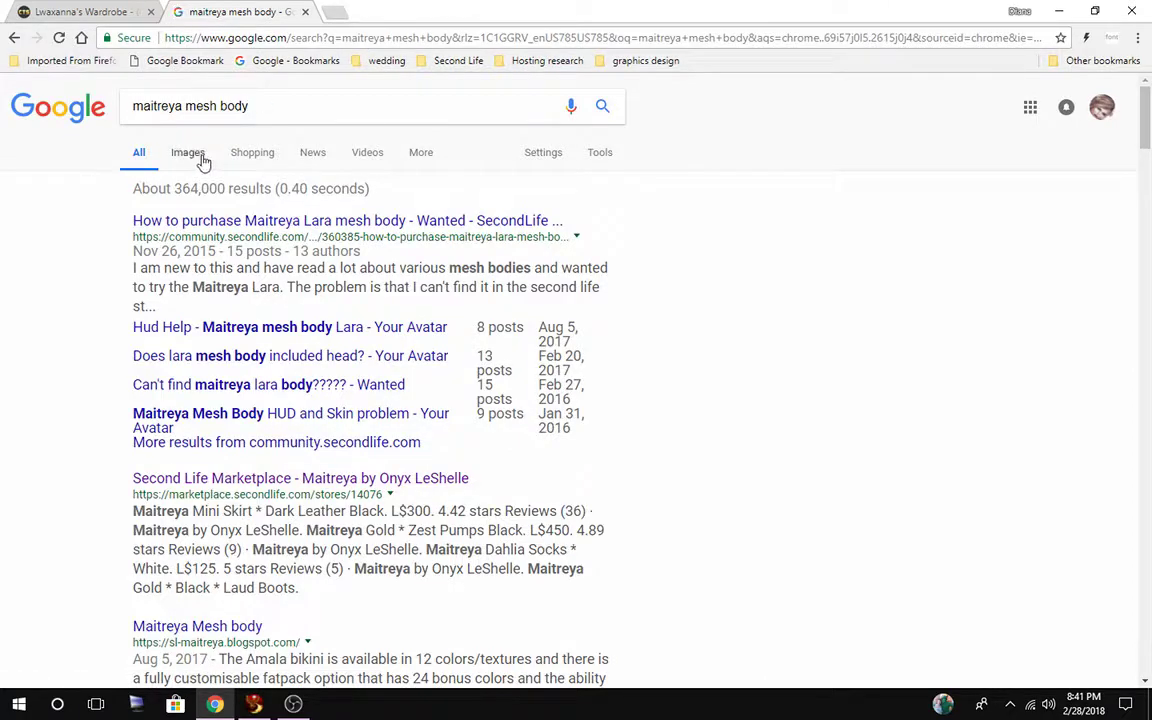
click(196, 158)
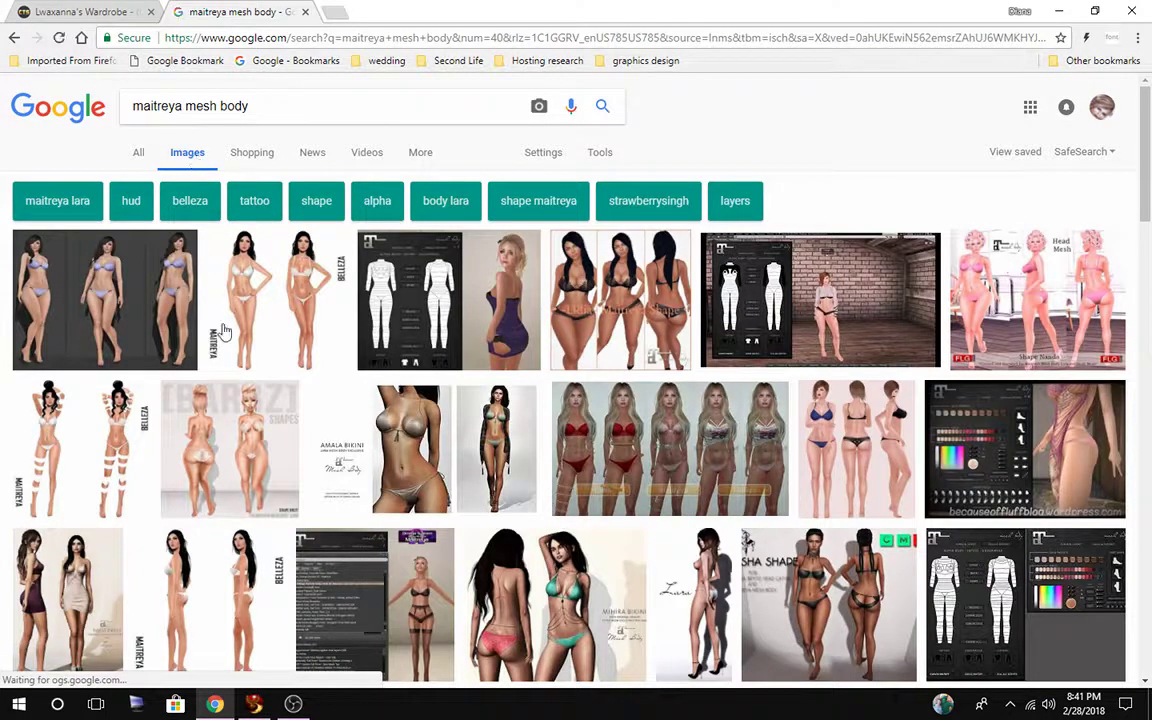
Browse the image results for a suitable picture of the Maitreya mesh body.
scroll(340, 483, down, 1)
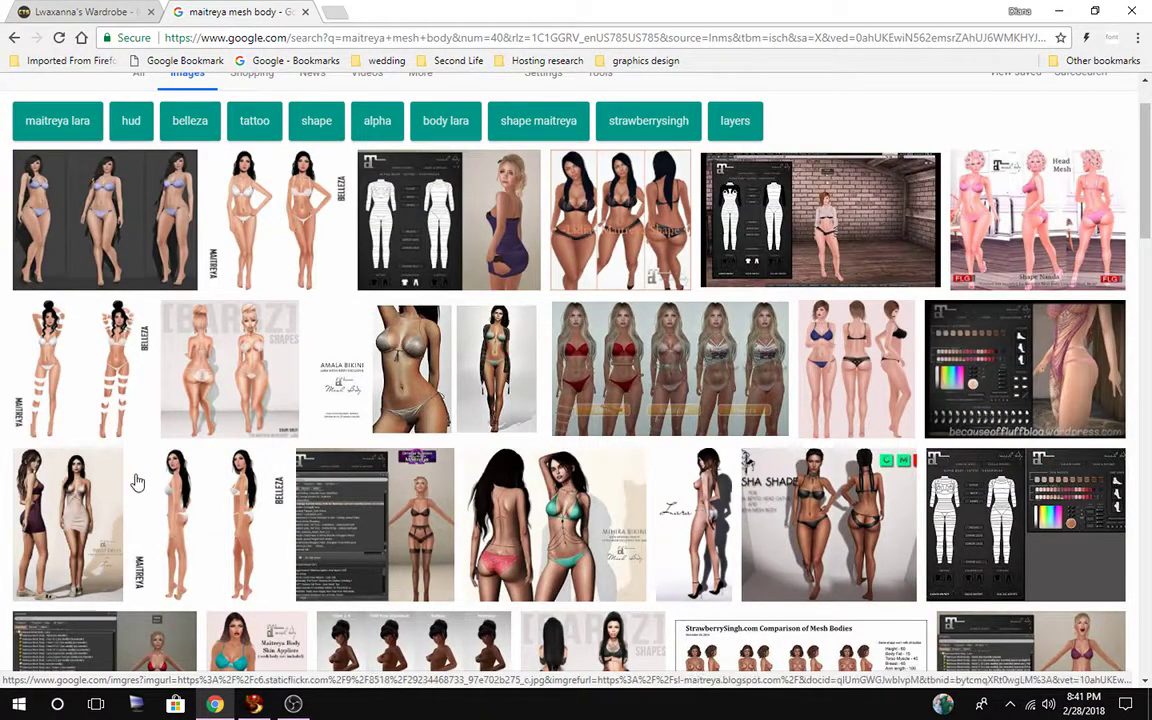
scroll(142, 487, down, 3)
scroll(142, 487, down, 7)
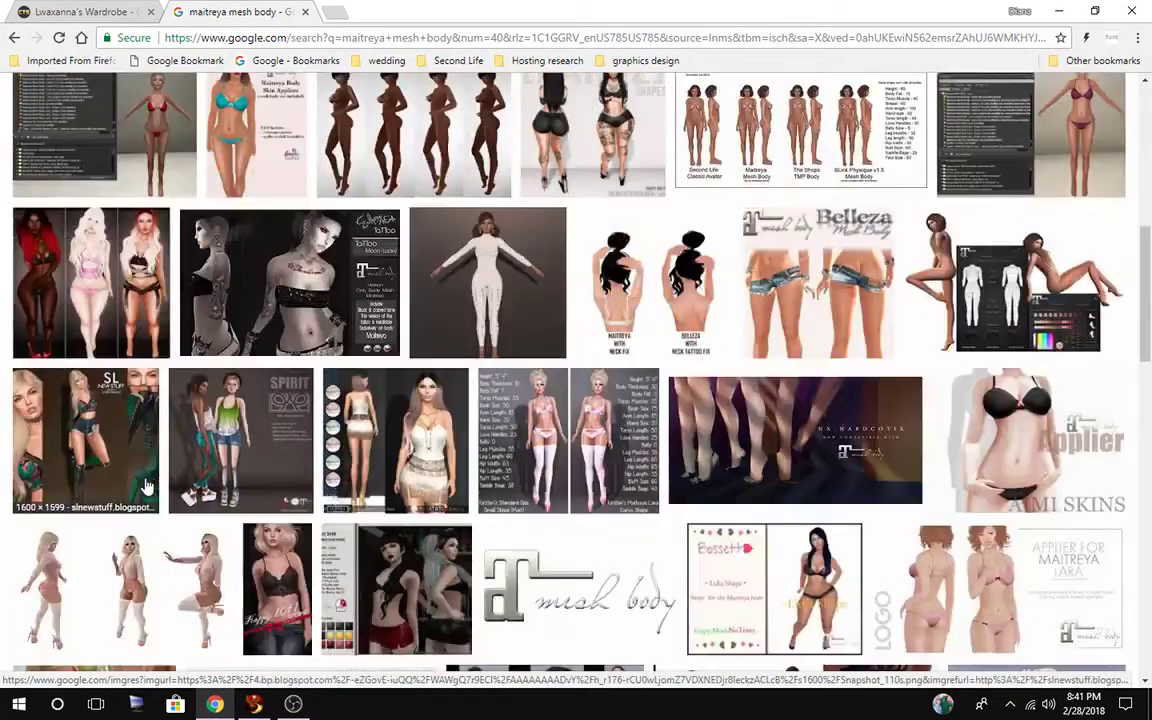
scroll(145, 485, down, 4)
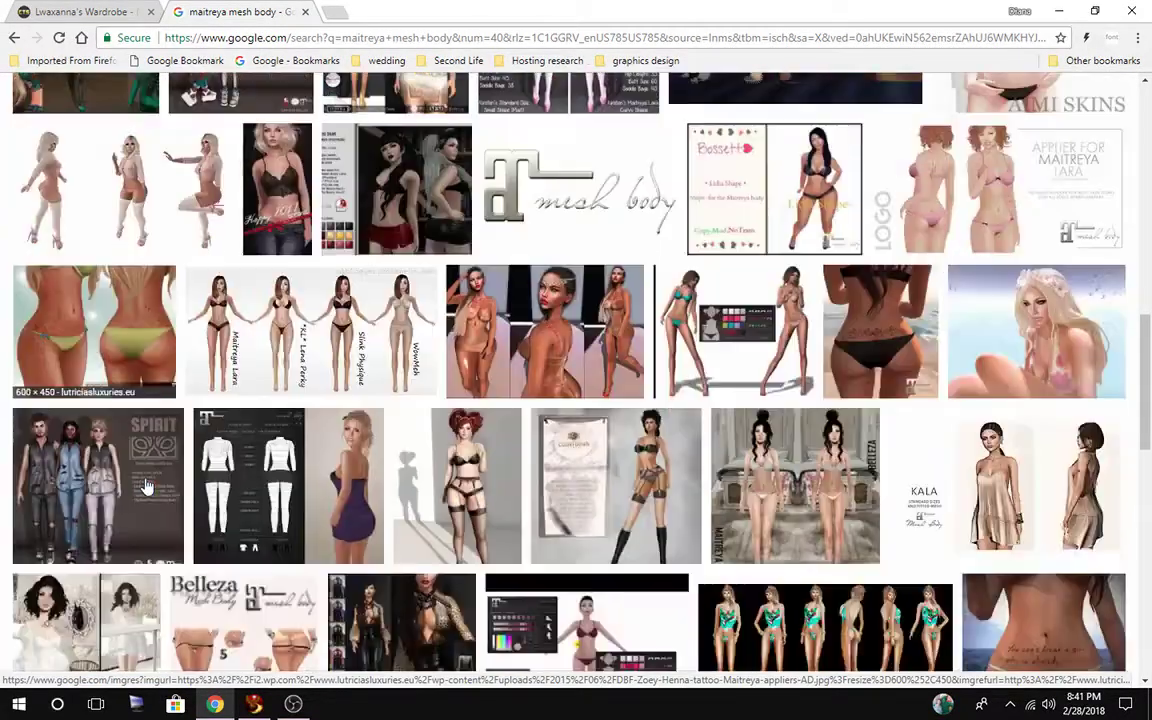
scroll(152, 485, down, 7)
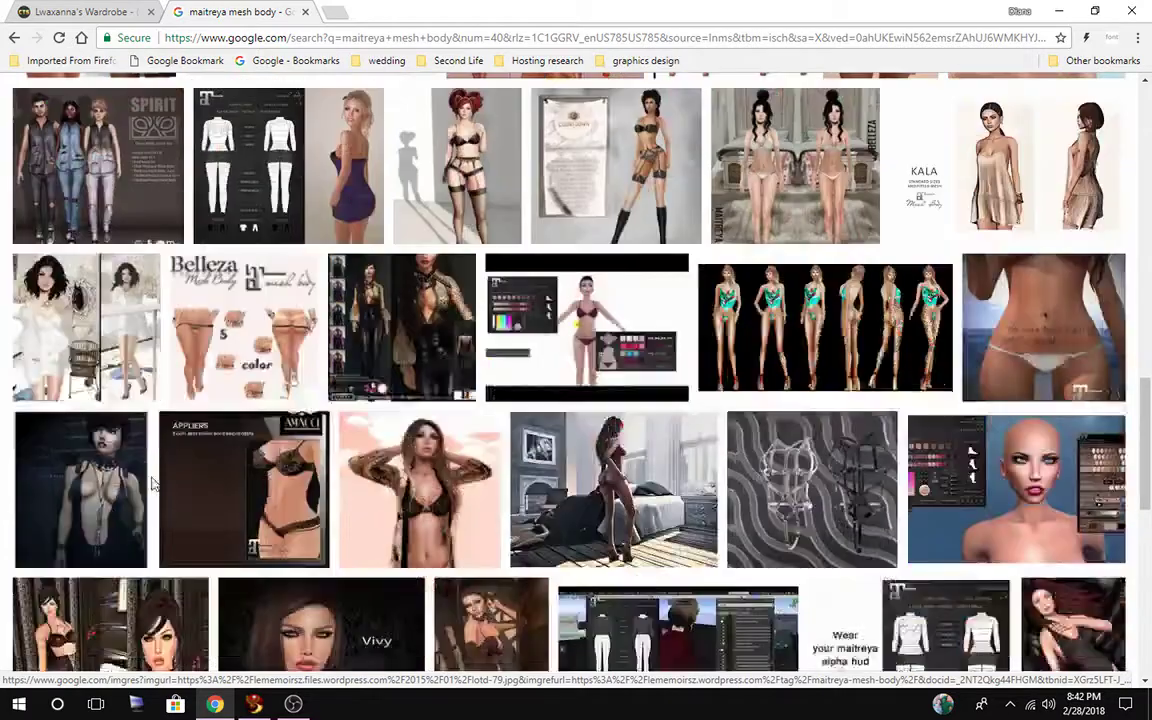
scroll(152, 485, down, 8)
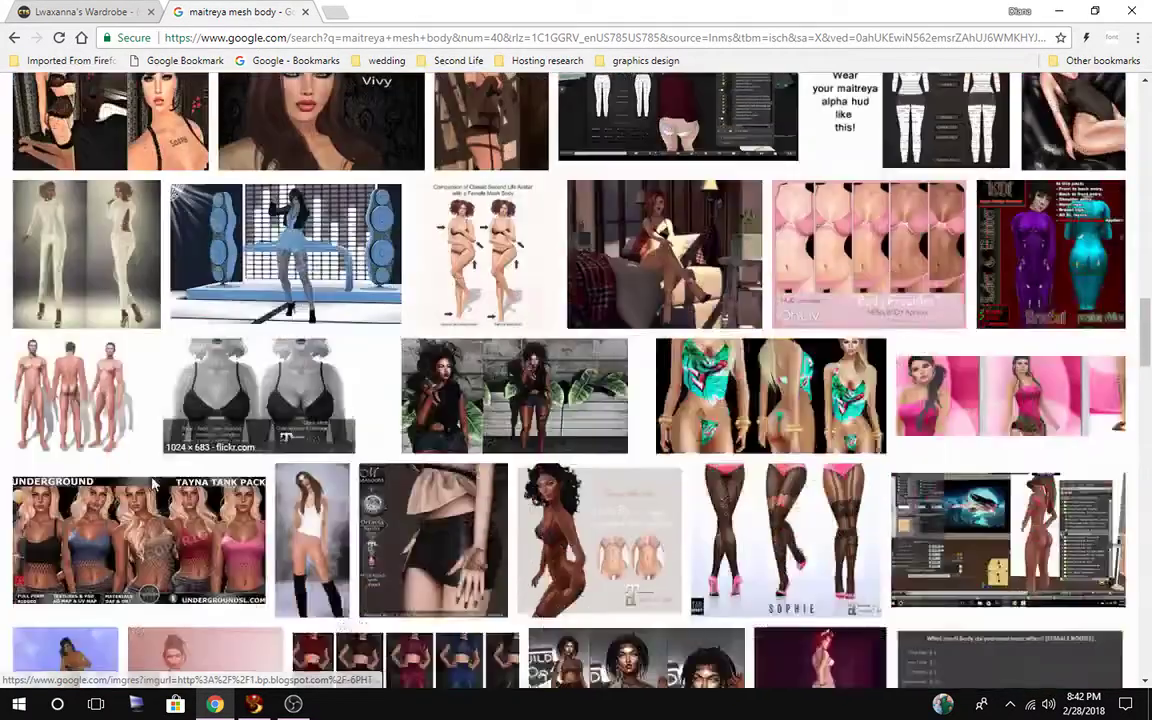
scroll(152, 483, up, 5)
scroll(152, 483, up, 12)
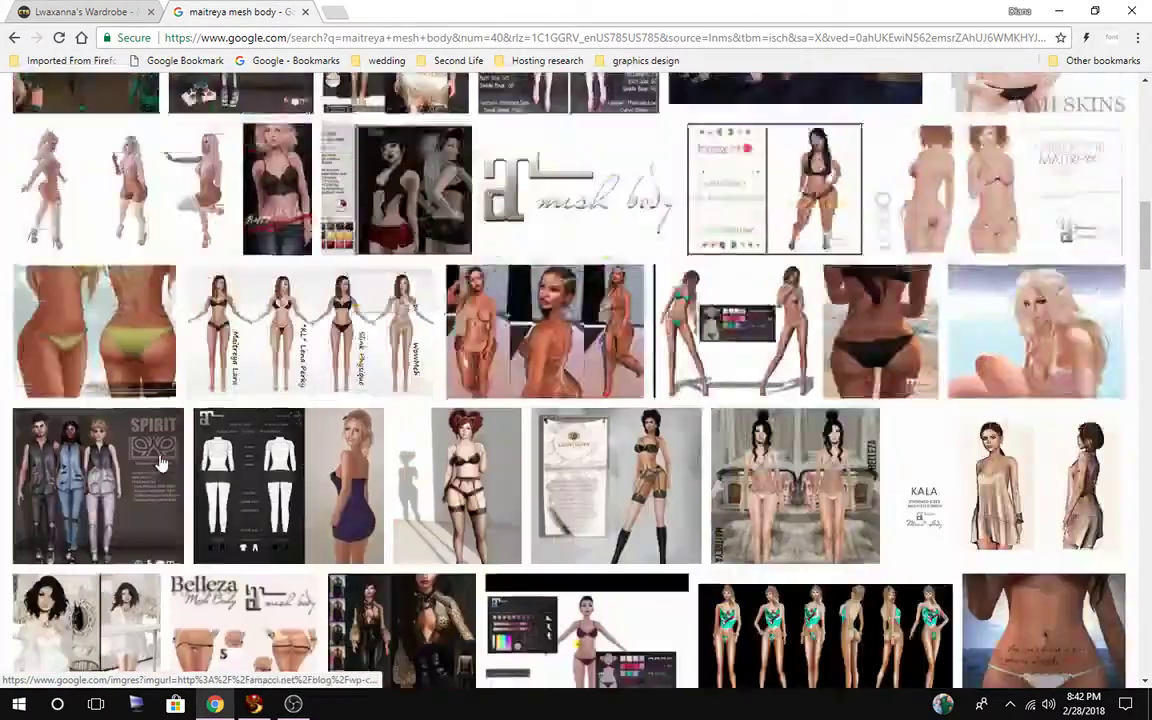
scroll(160, 462, down, 1)
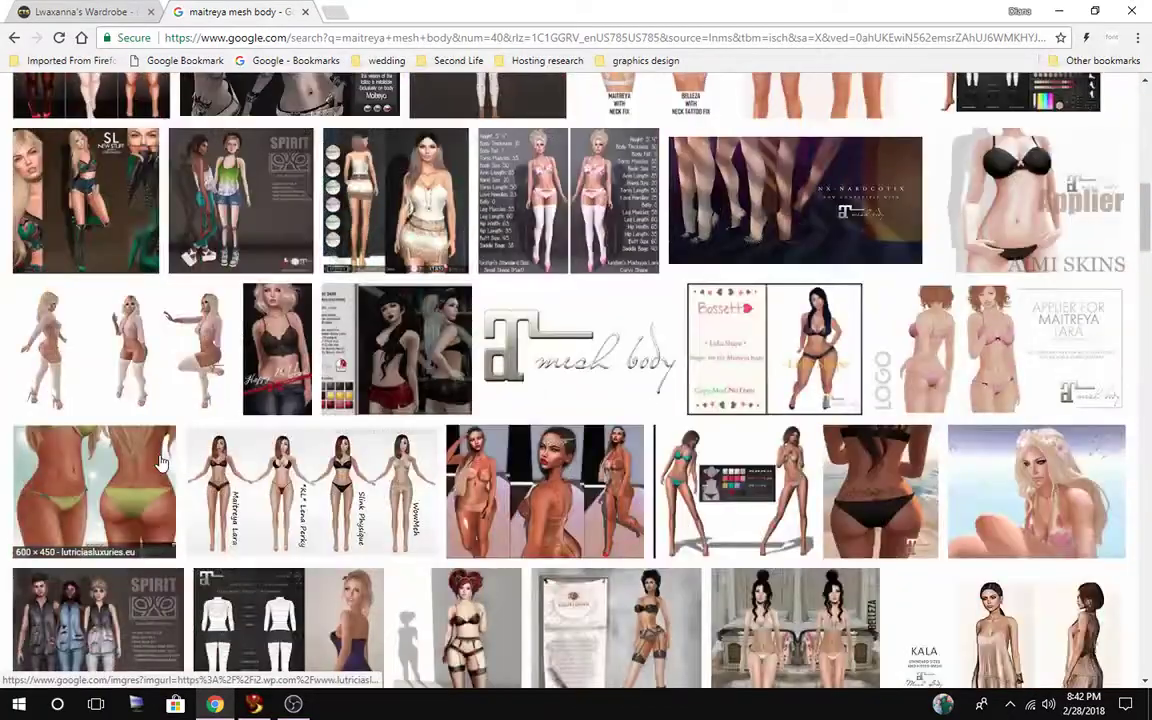
scroll(160, 462, up, 10)
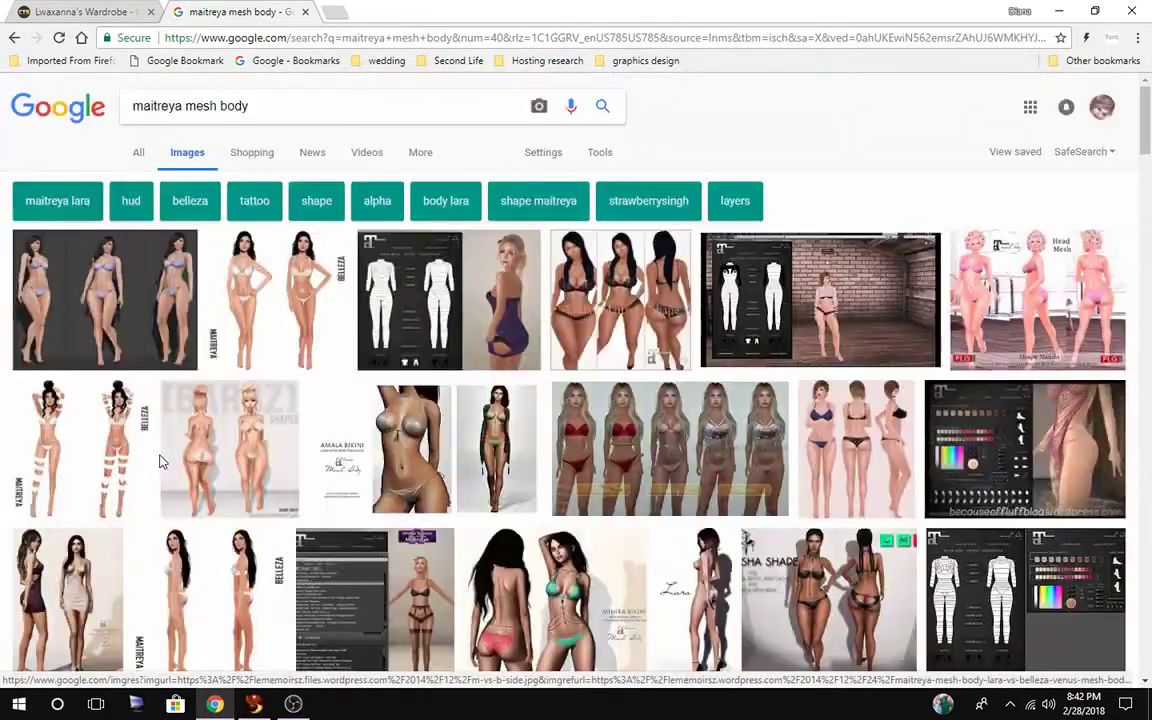
Narrow the images to maitreya lara, open the Maitreya Lara Mesh Body Update picture and copy its image address.
click(48, 200)
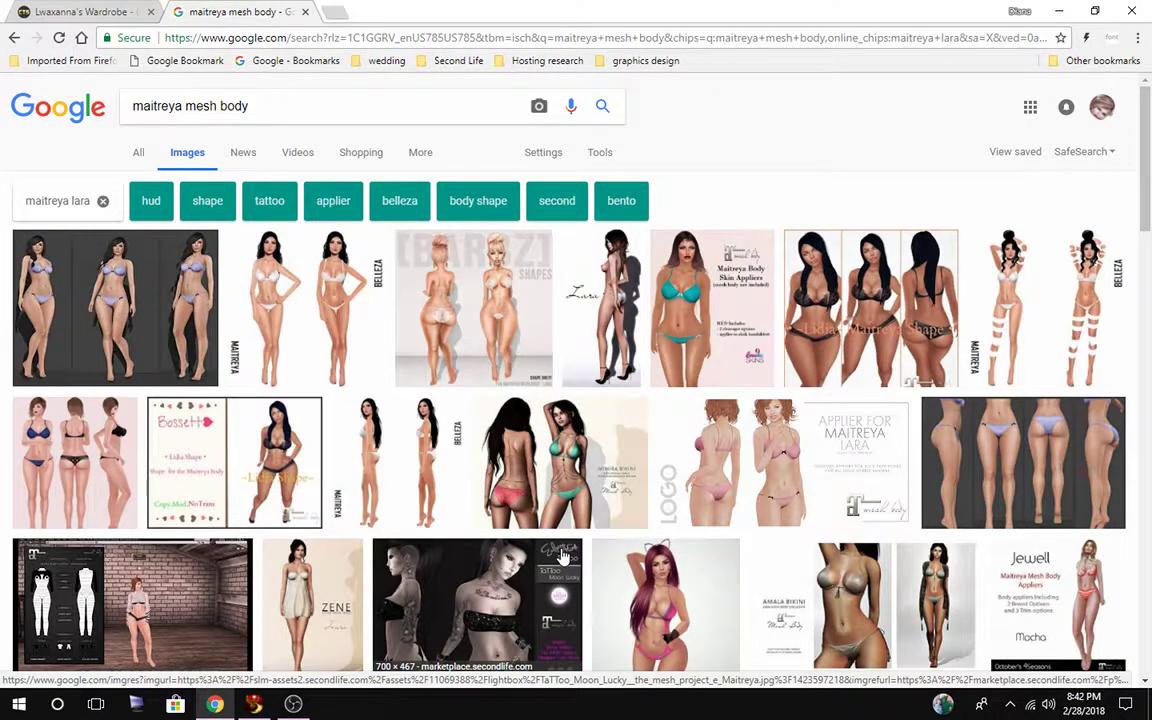
click(598, 302)
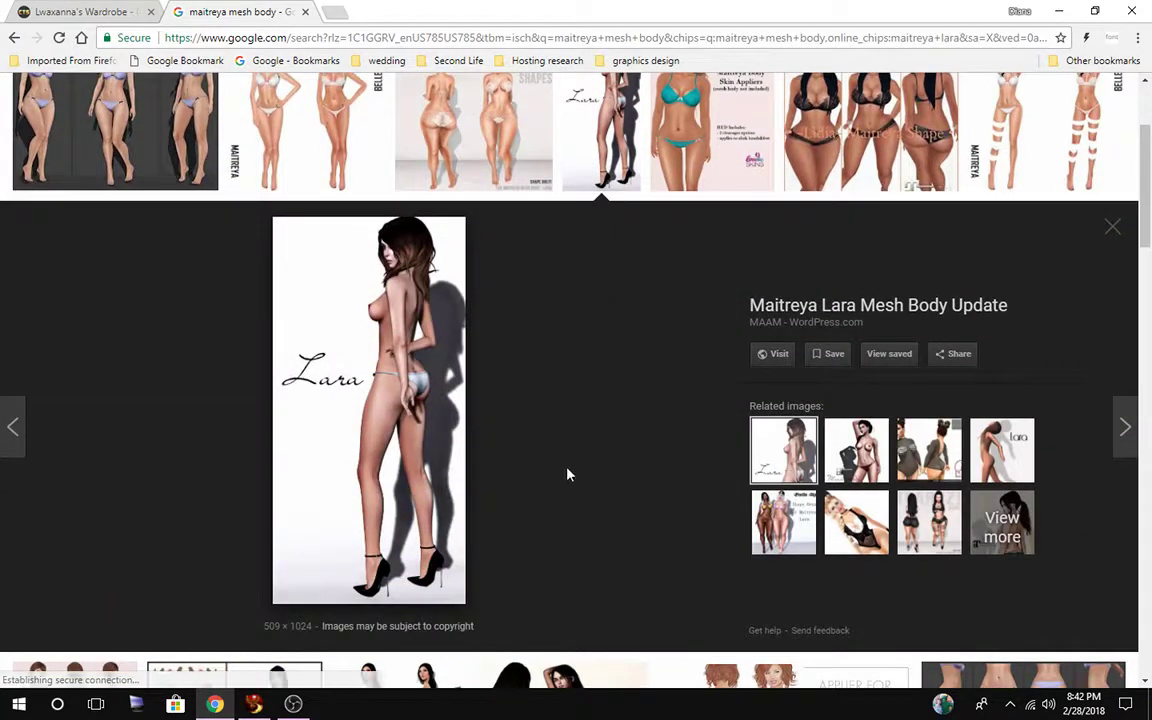
right_click(423, 376)
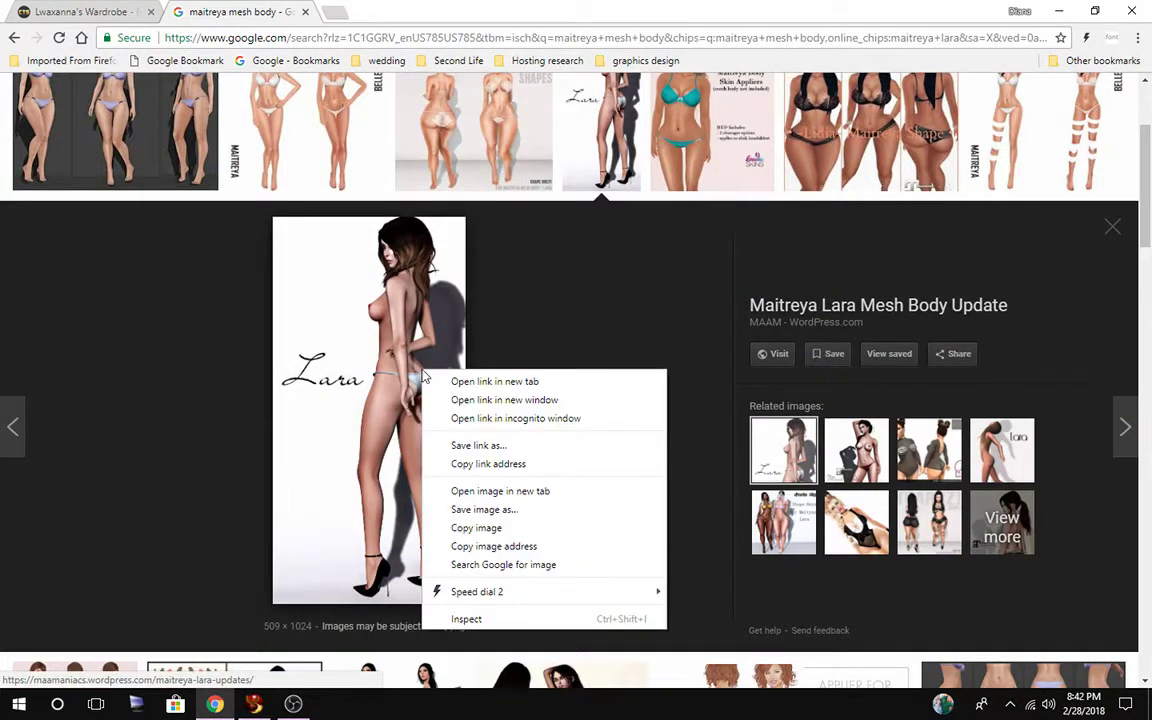
click(472, 547)
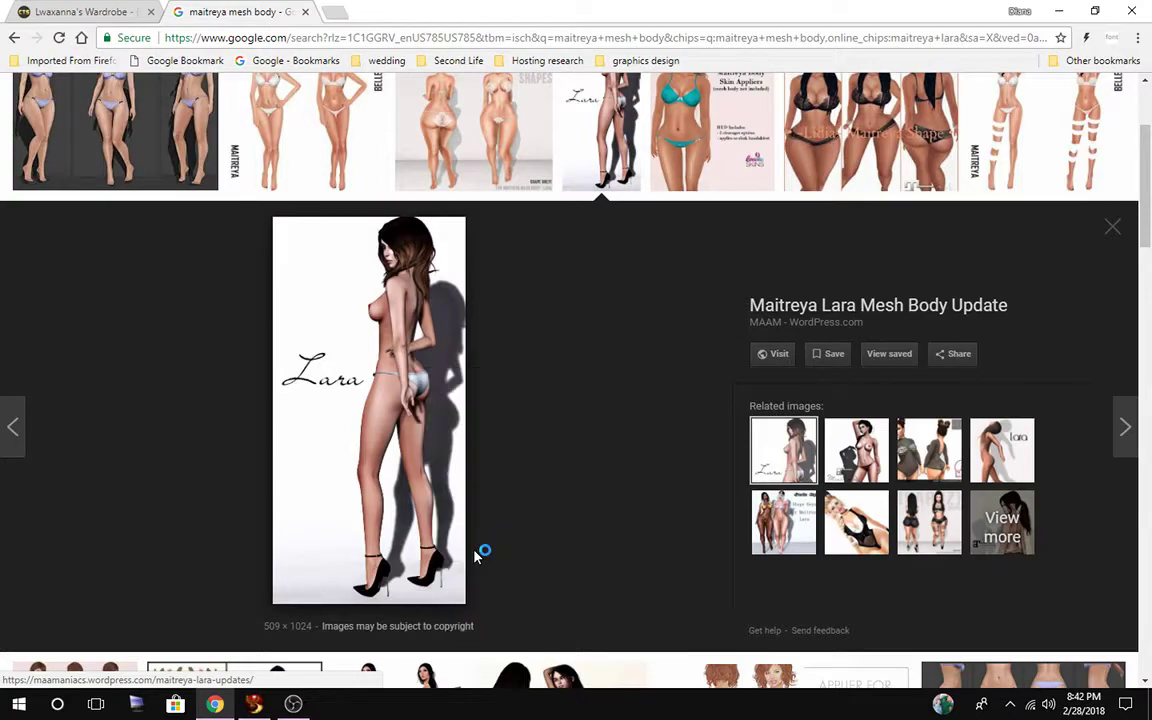
Start an image upload in the CTS Wardrobe and paste the copied maitreya-lara.jpg address as the image URL.
click(90, 13)
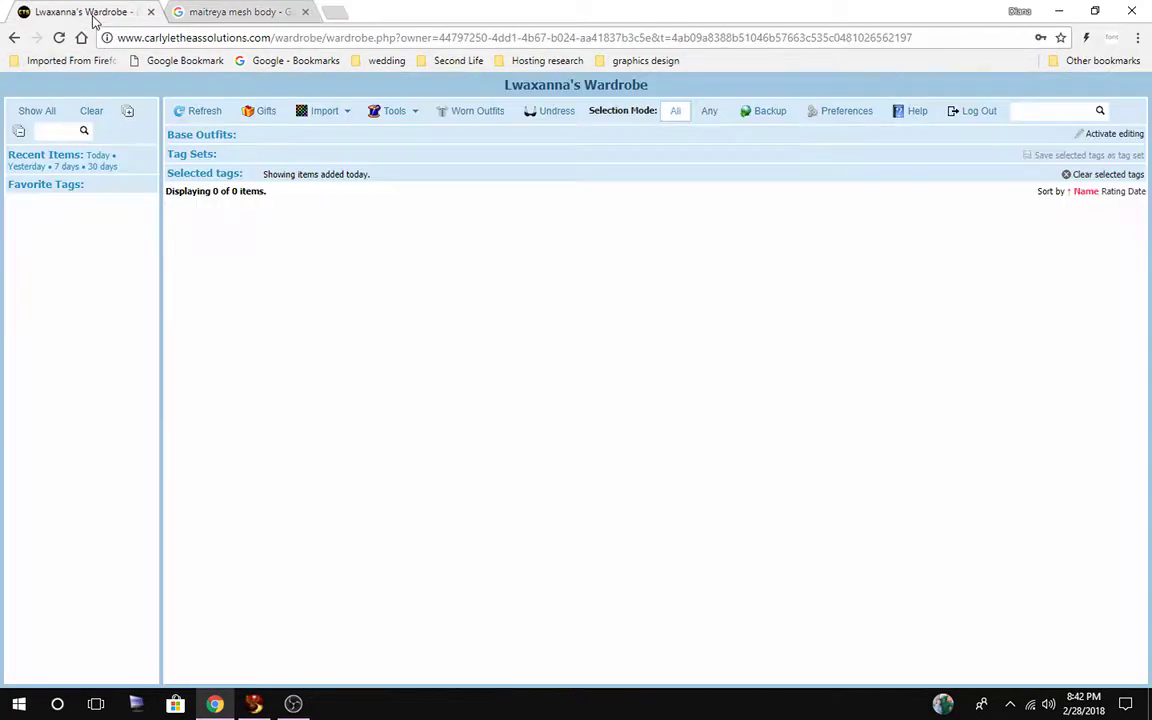
click(345, 116)
click(356, 208)
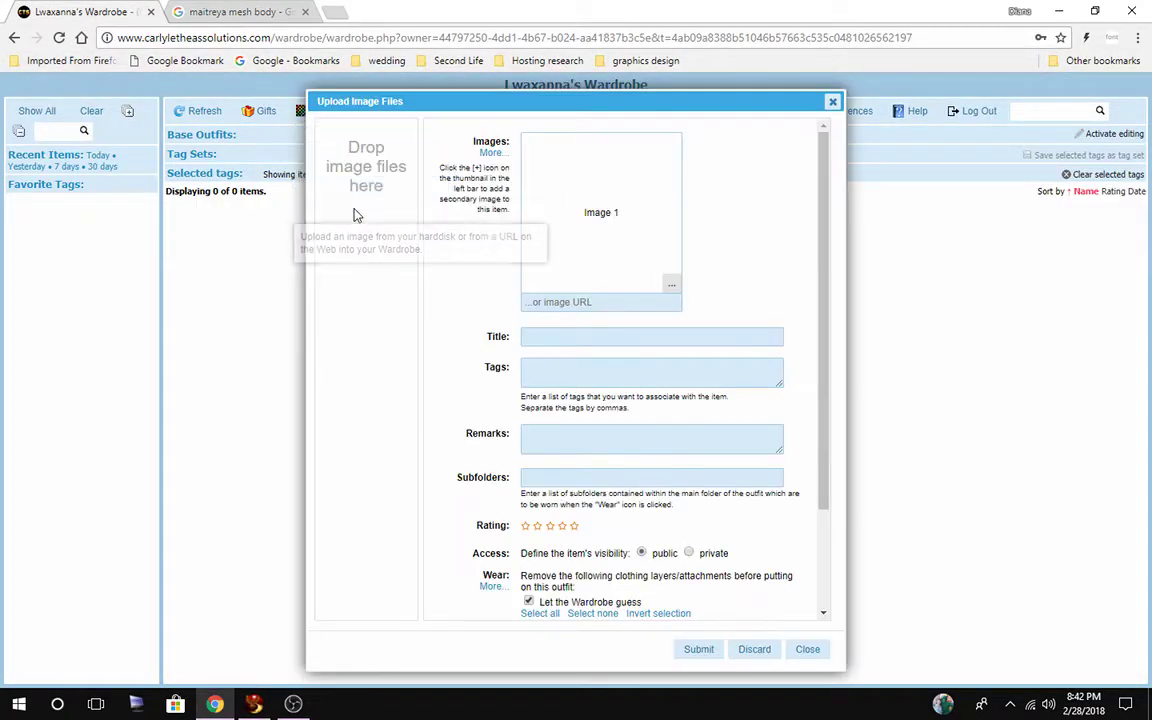
click(576, 304)
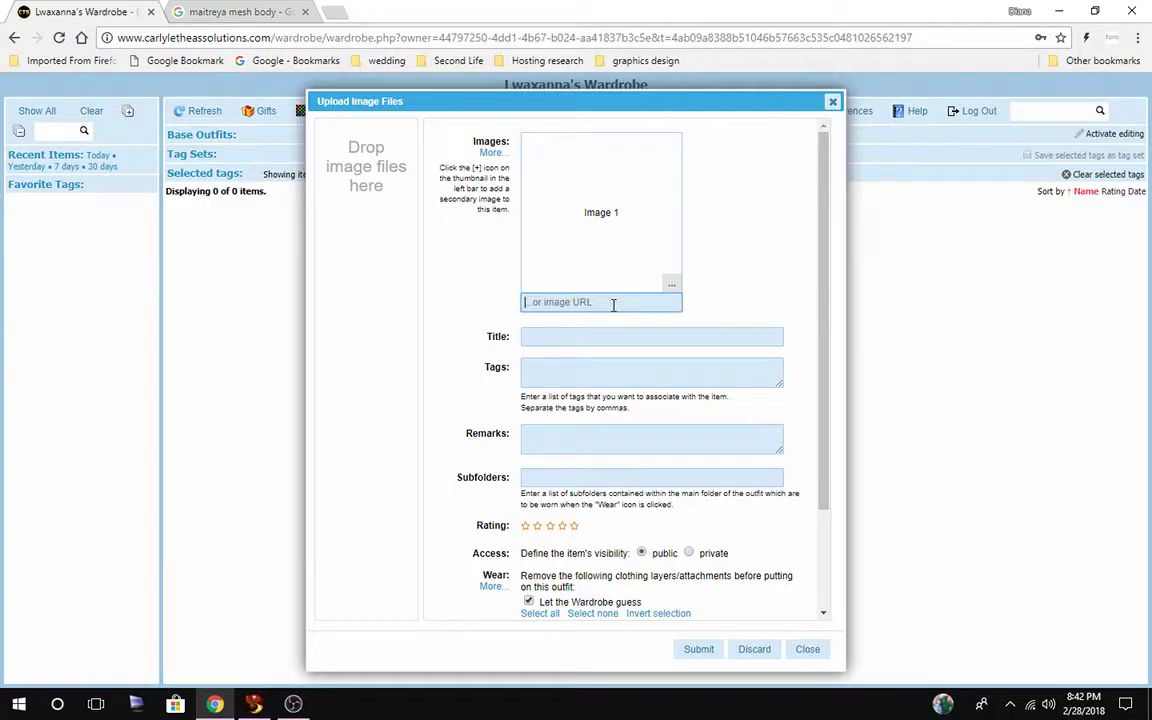
key(ctrl+v)
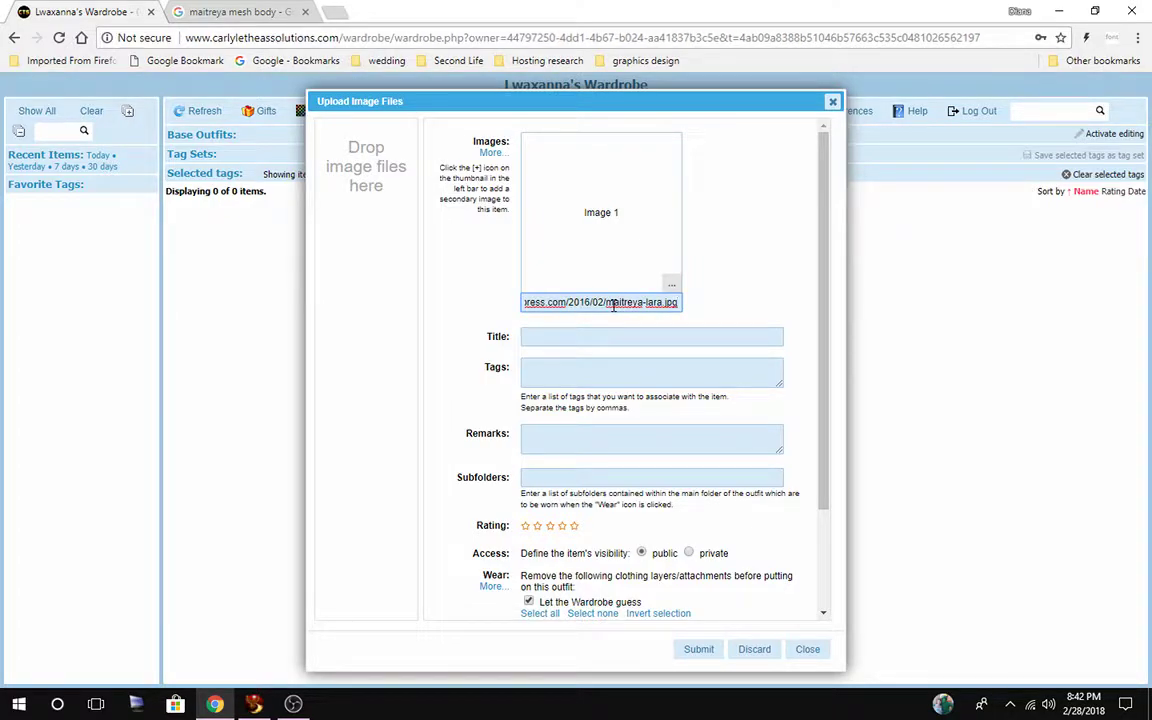
Check the body's folder name in the Firestorm inventory and title the wardrobe item Maitreya Mesh Body.
click(579, 341)
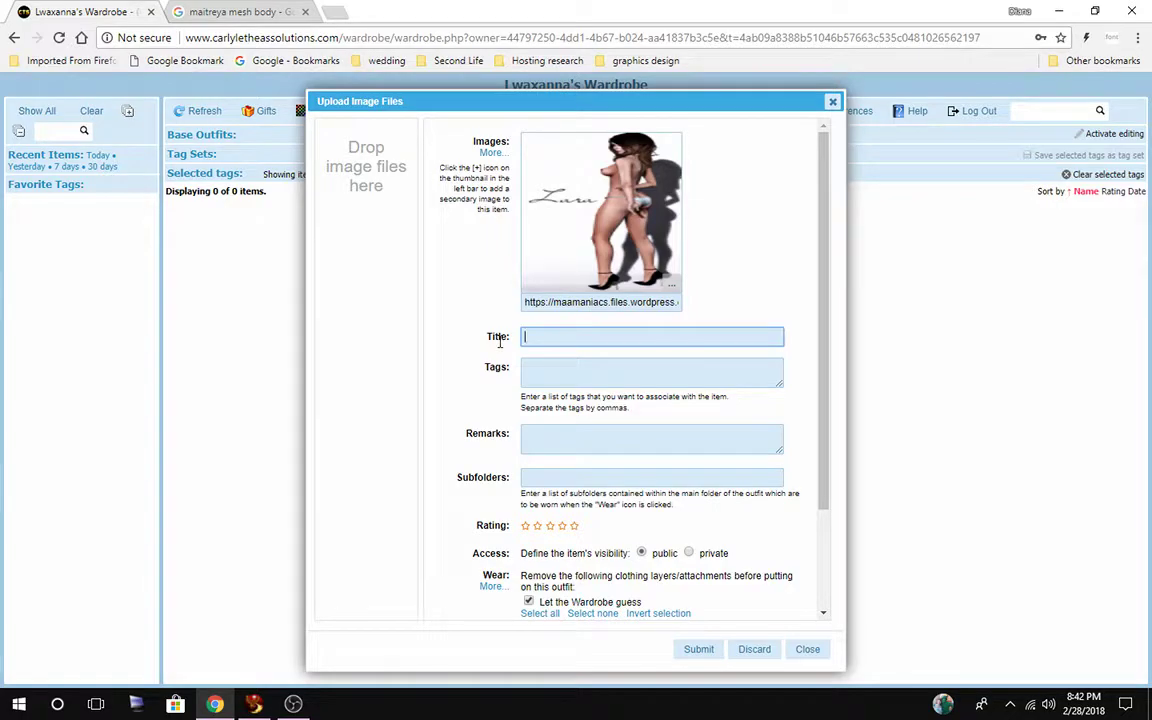
click(254, 704)
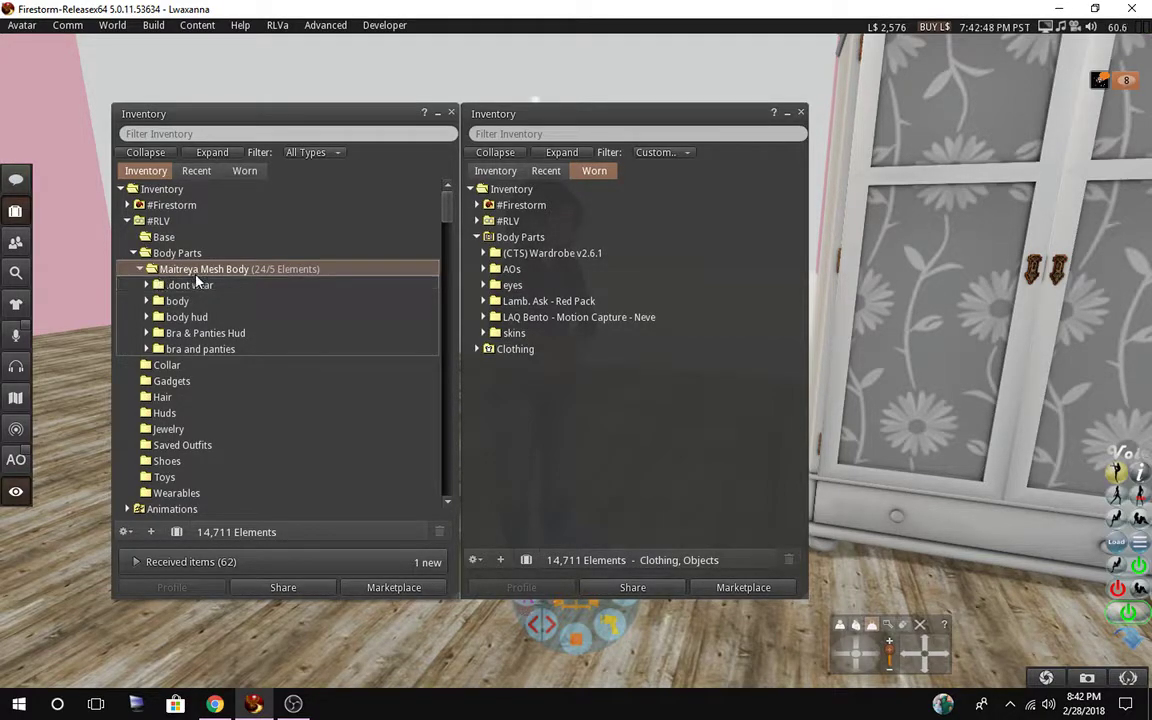
mouse_move(214, 704)
click(245, 630)
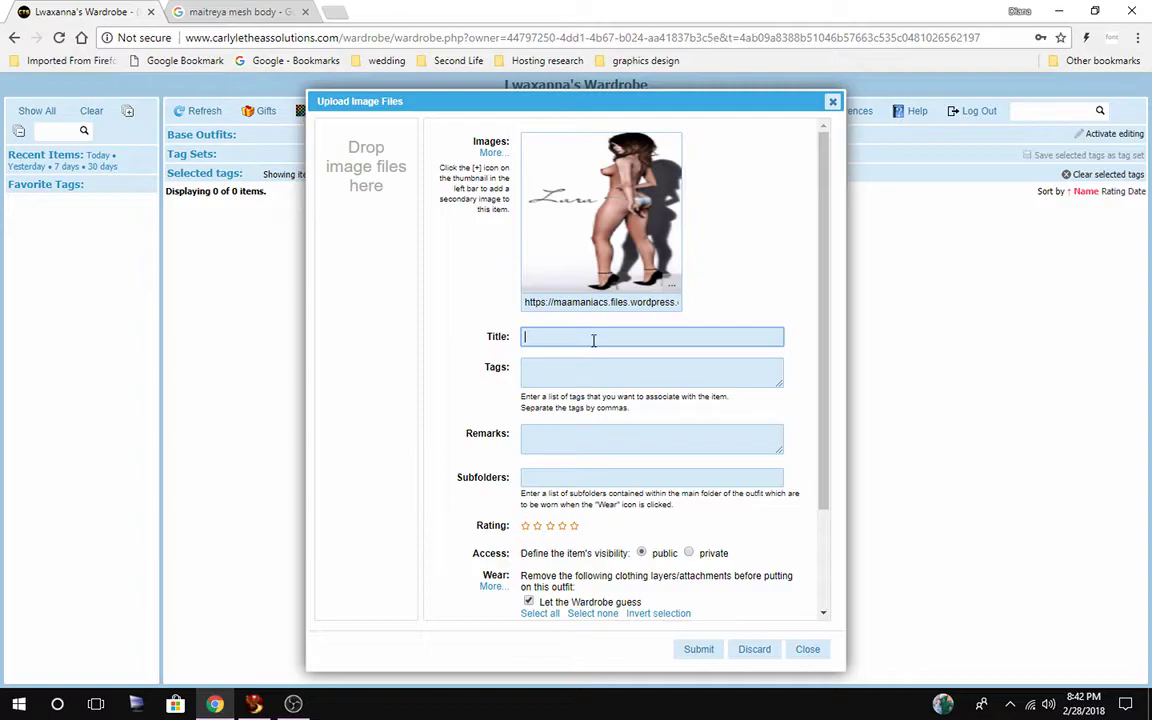
text(Maitreya Mesh Body)
click(577, 365)
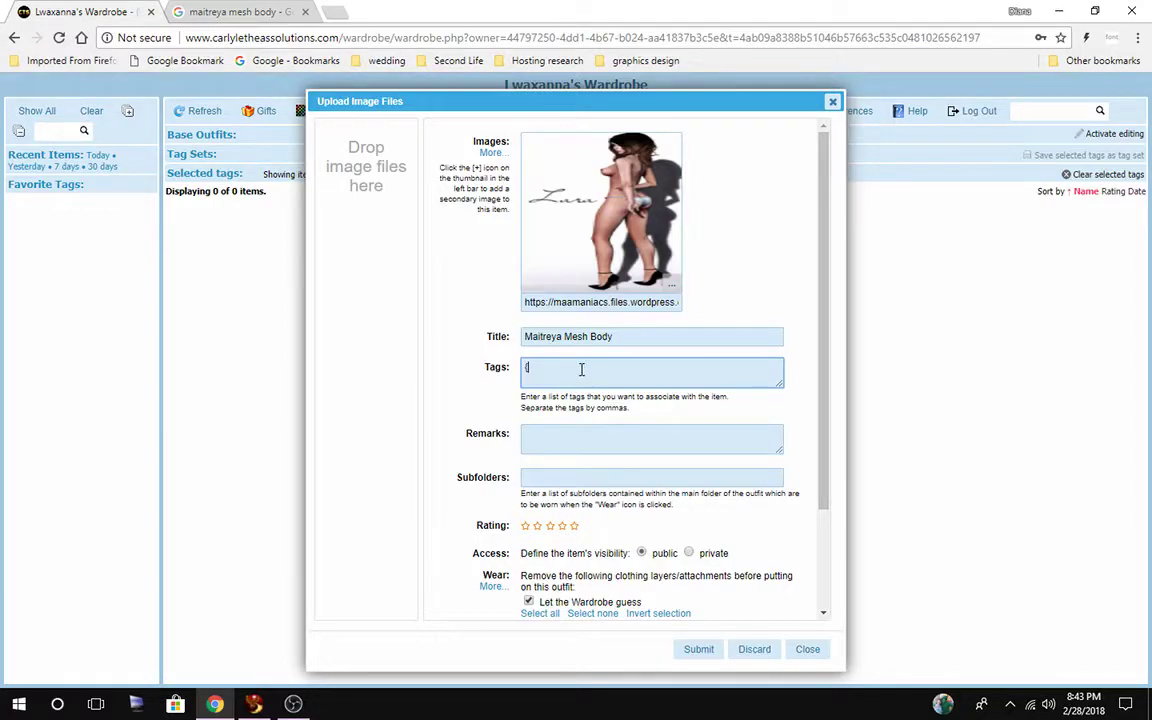
Tag the Maitreya Mesh Body item as "{Maitreya}, mesh body, bento" and enter the remark "Maitreya Lara Mesh body, bento hands".
text(aitreya},)
text(mesh)
text( oody, bento)
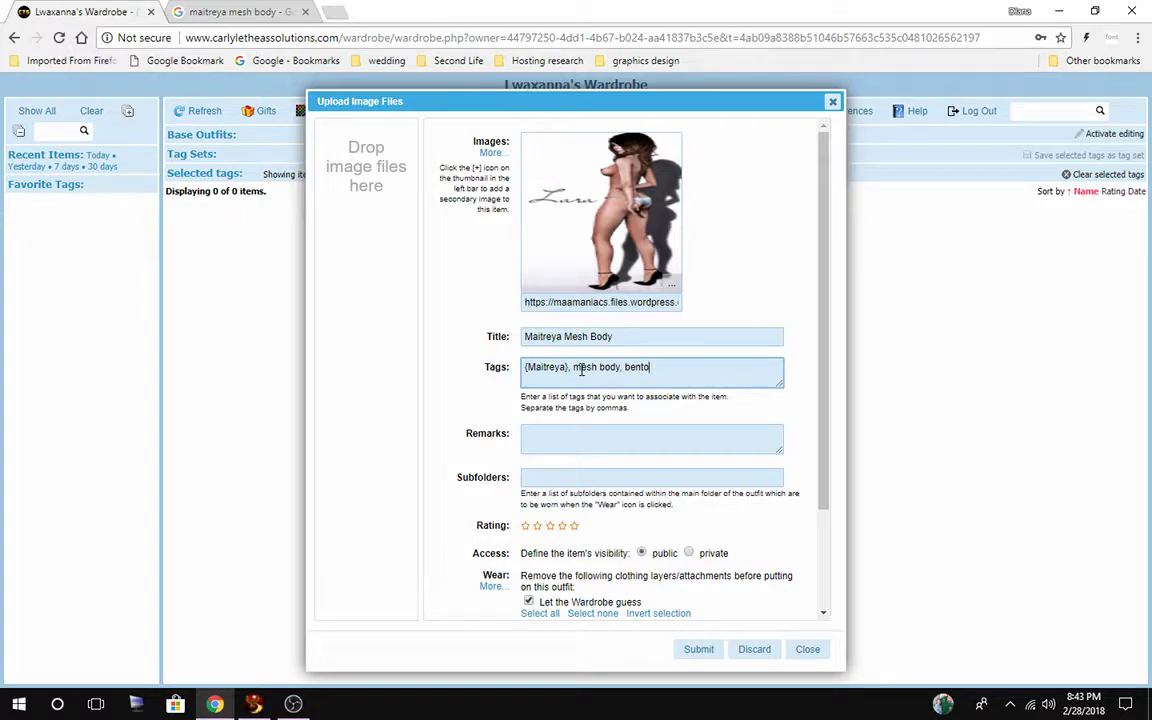
click(576, 446)
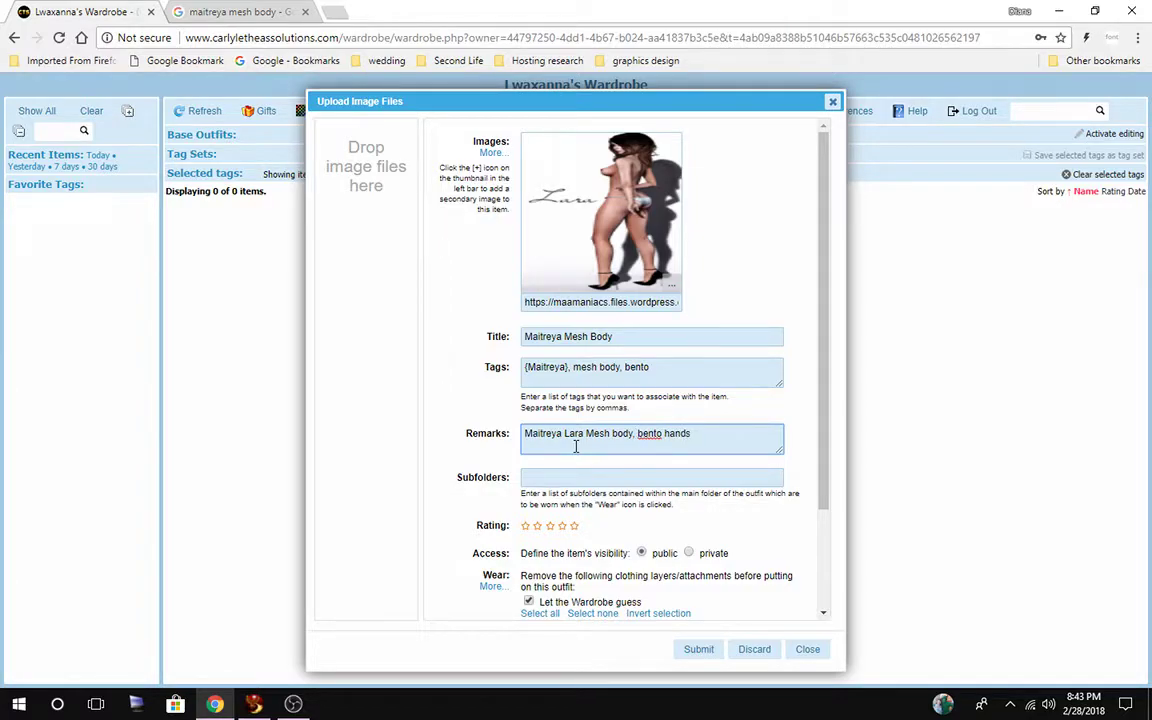
Submit the Maitreya Mesh Body item with its subfolders left blank, and close the upload dialog.
click(576, 478)
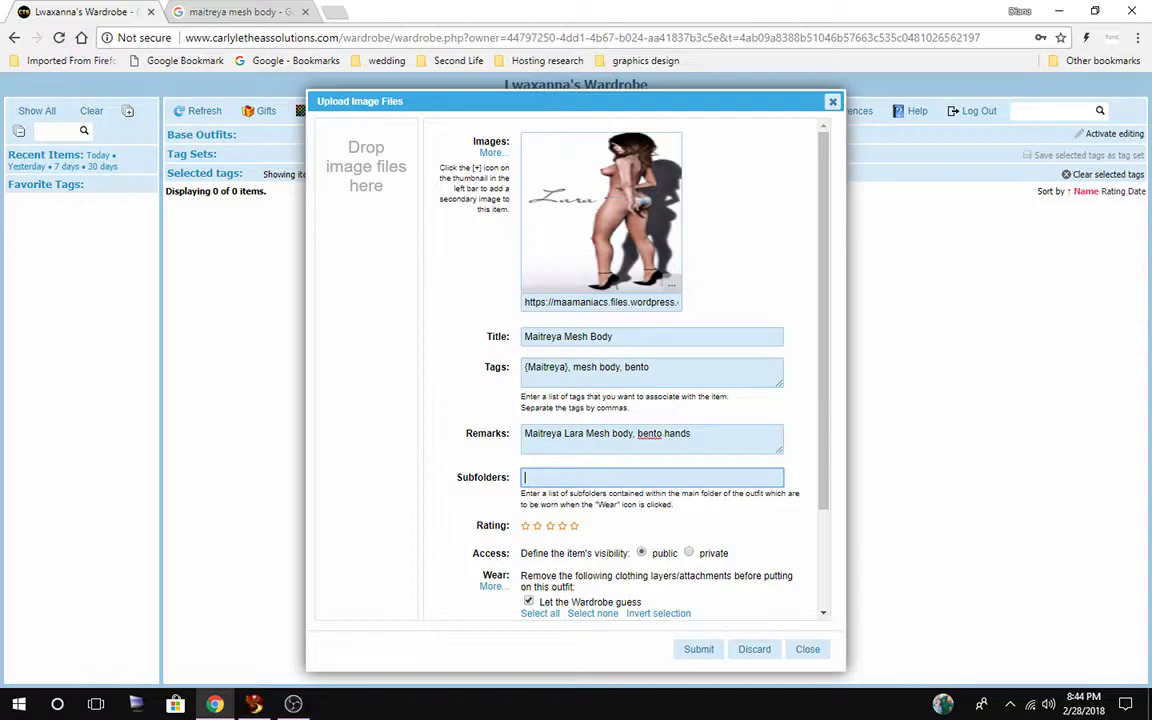
scroll(710, 570, down, 2)
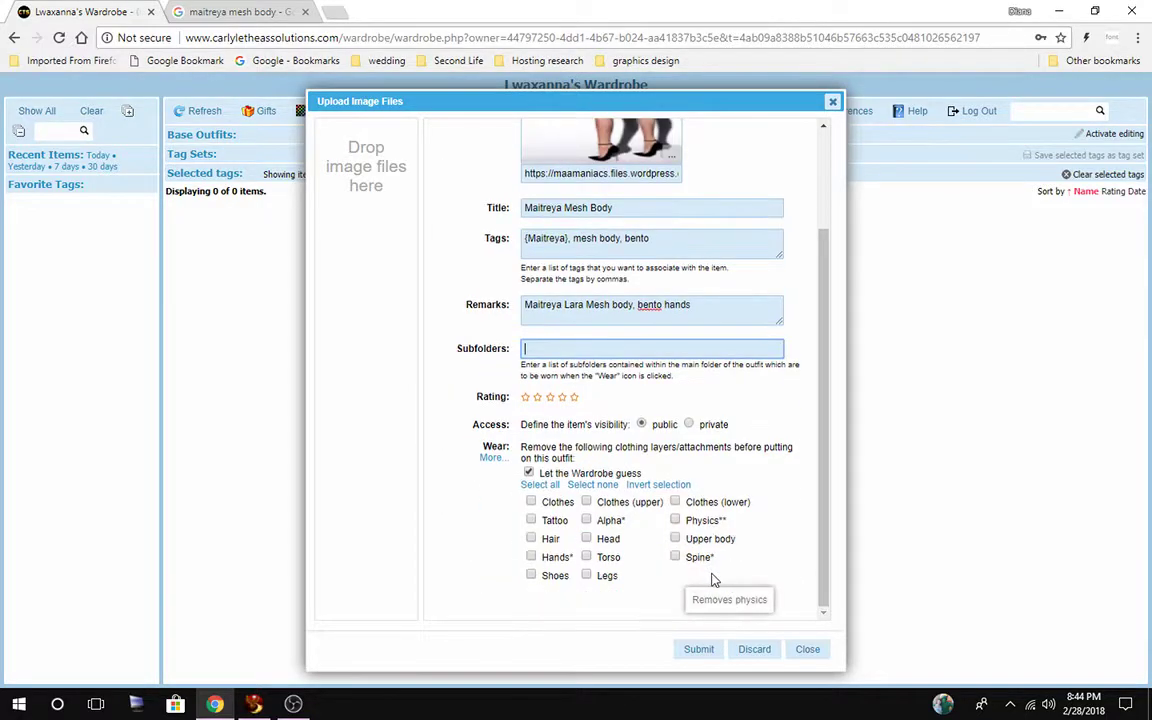
scroll(716, 583, up, 2)
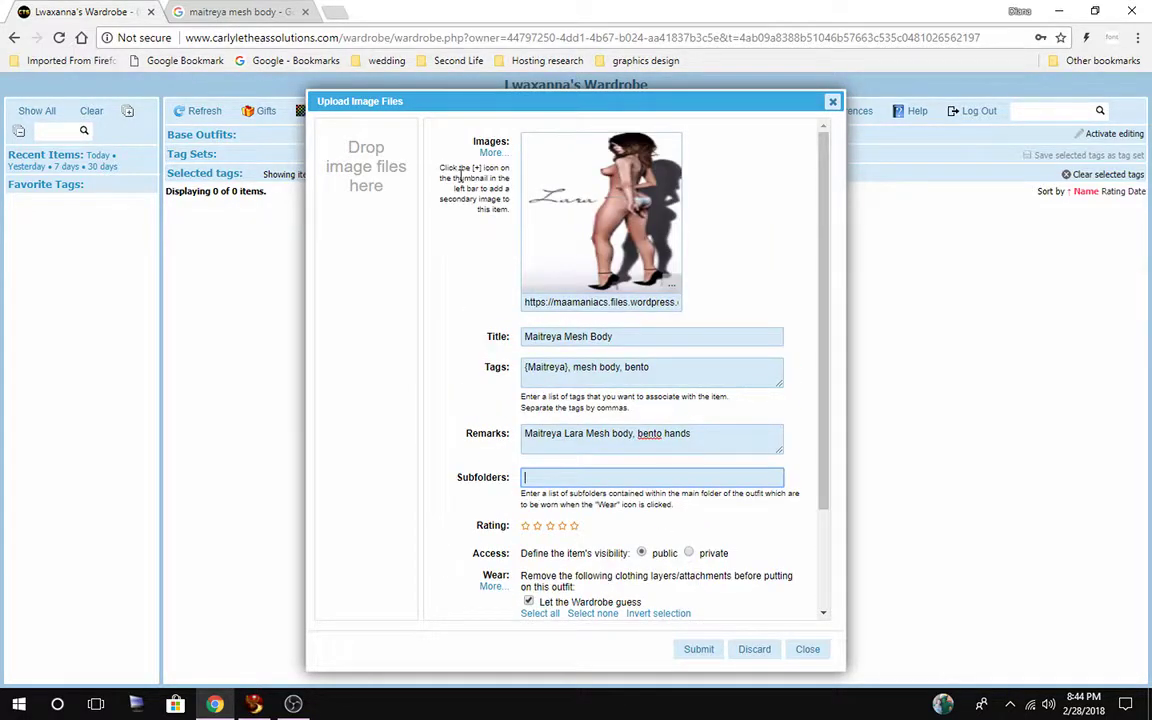
scroll(485, 545, down, 2)
click(698, 650)
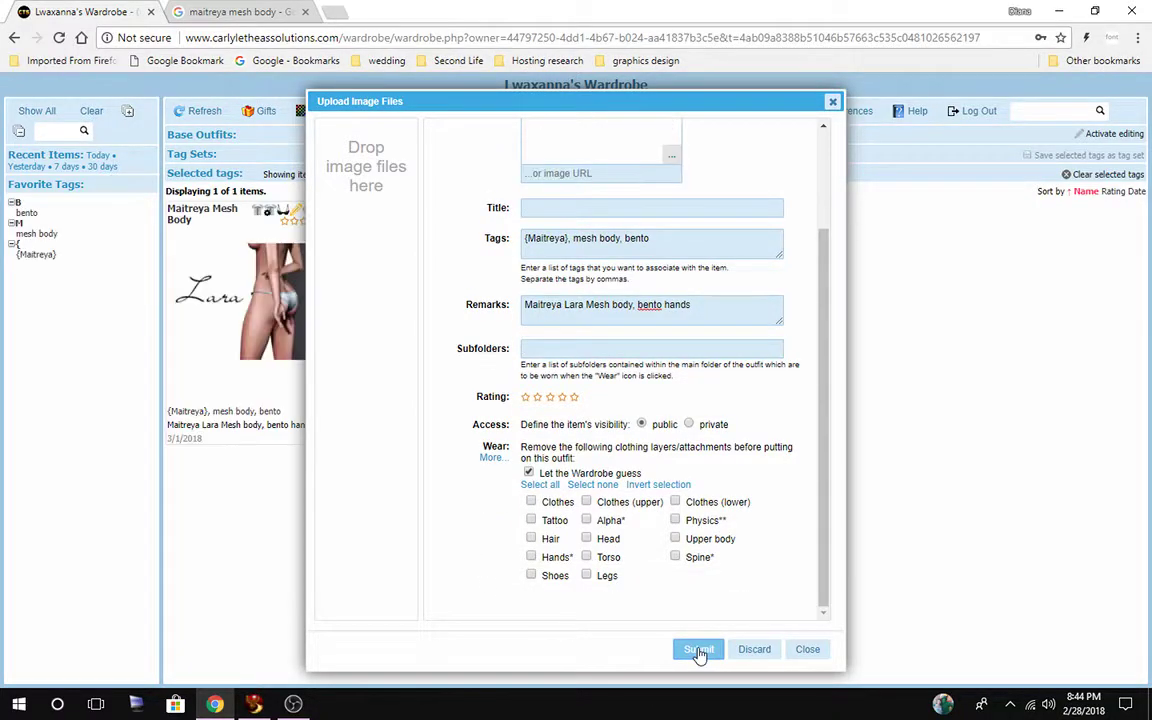
click(806, 650)
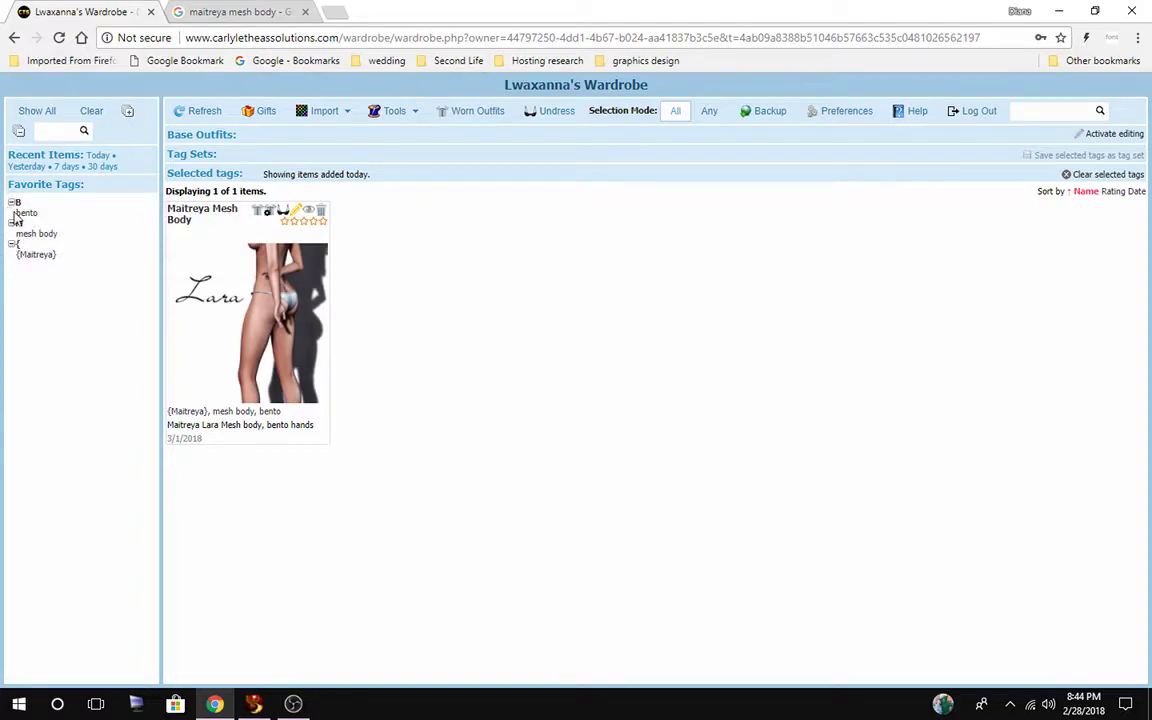
Filter the wardrobe by the bento and mesh body tags in turn, ending with only the {Maitreya} tag selected.
click(26, 214)
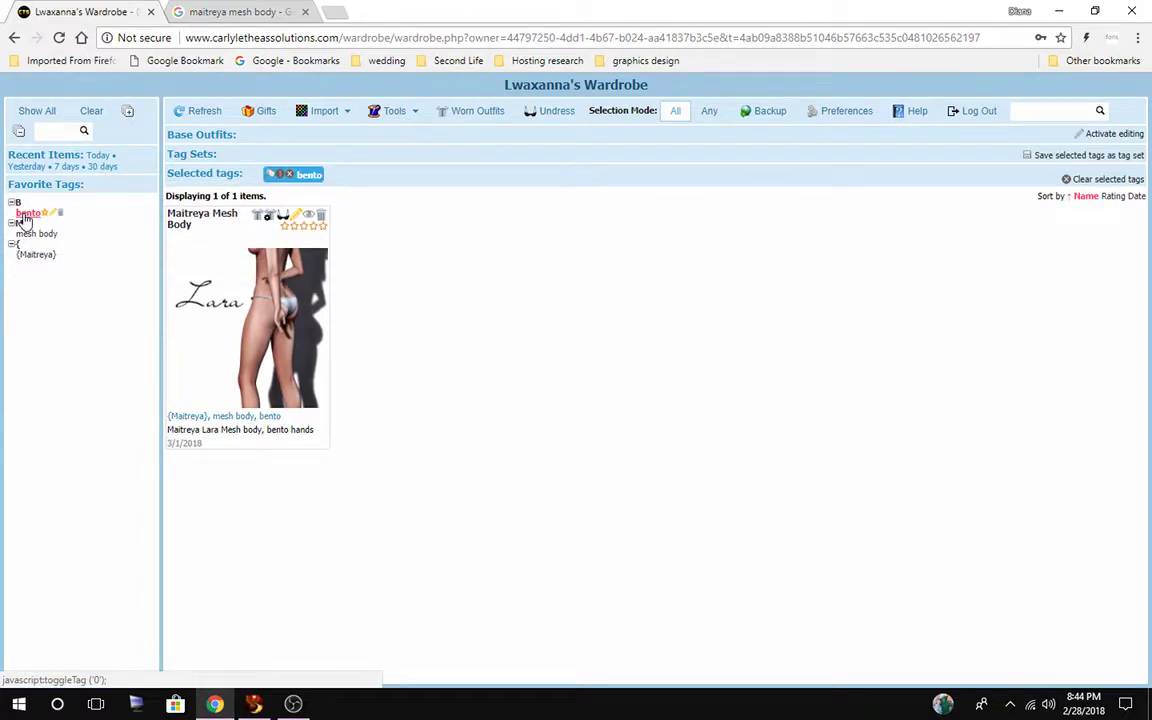
click(26, 214)
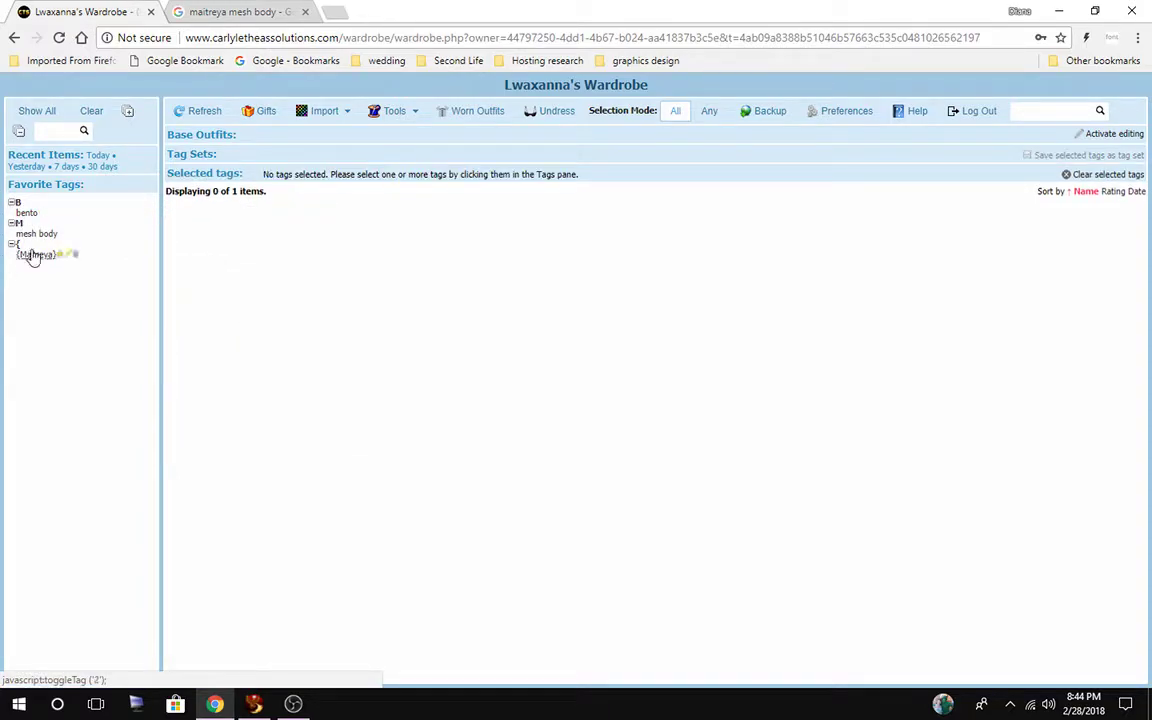
click(30, 236)
click(30, 238)
click(28, 255)
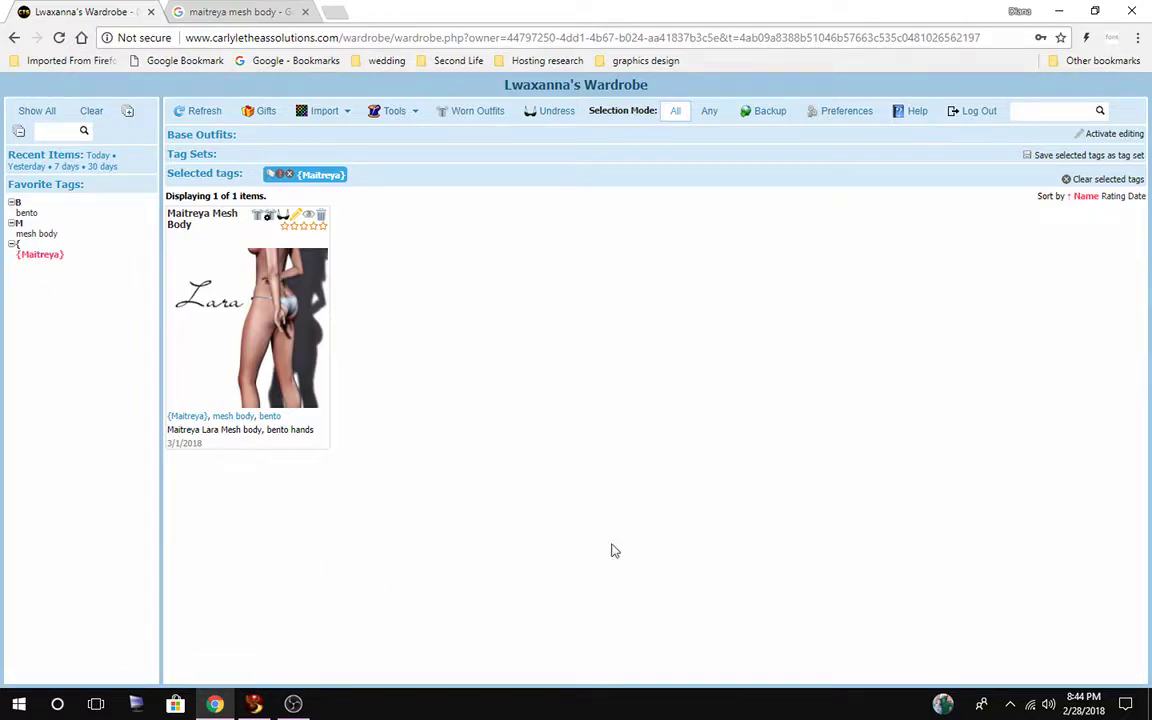
Copy the body, body hud, Bra & Panties Hud and bra and panties folder names from the item's wearing options.
click(270, 221)
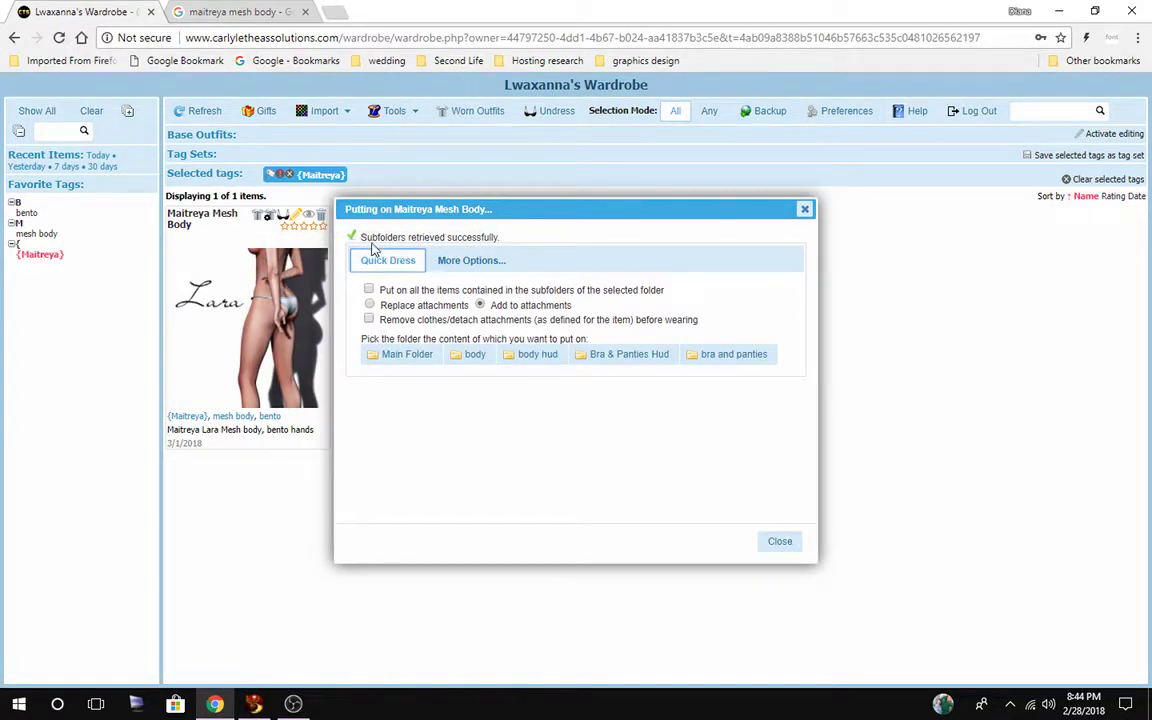
drag(785, 358, 460, 358)
key(ctrl+c)
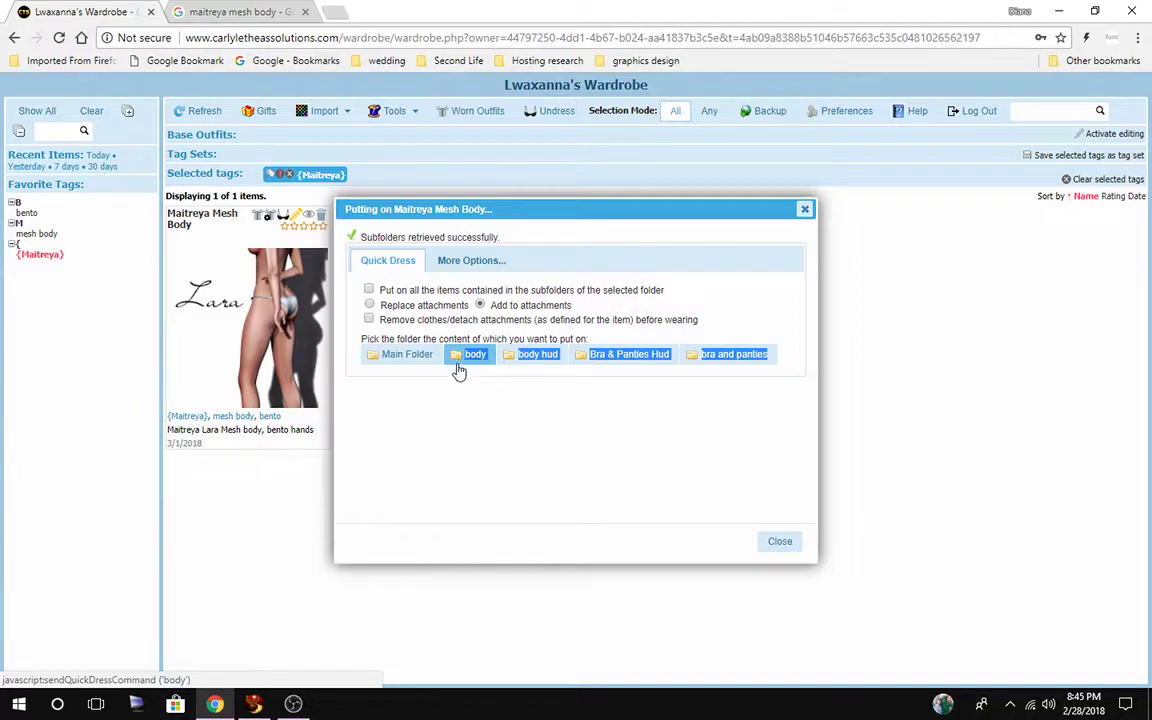
click(768, 546)
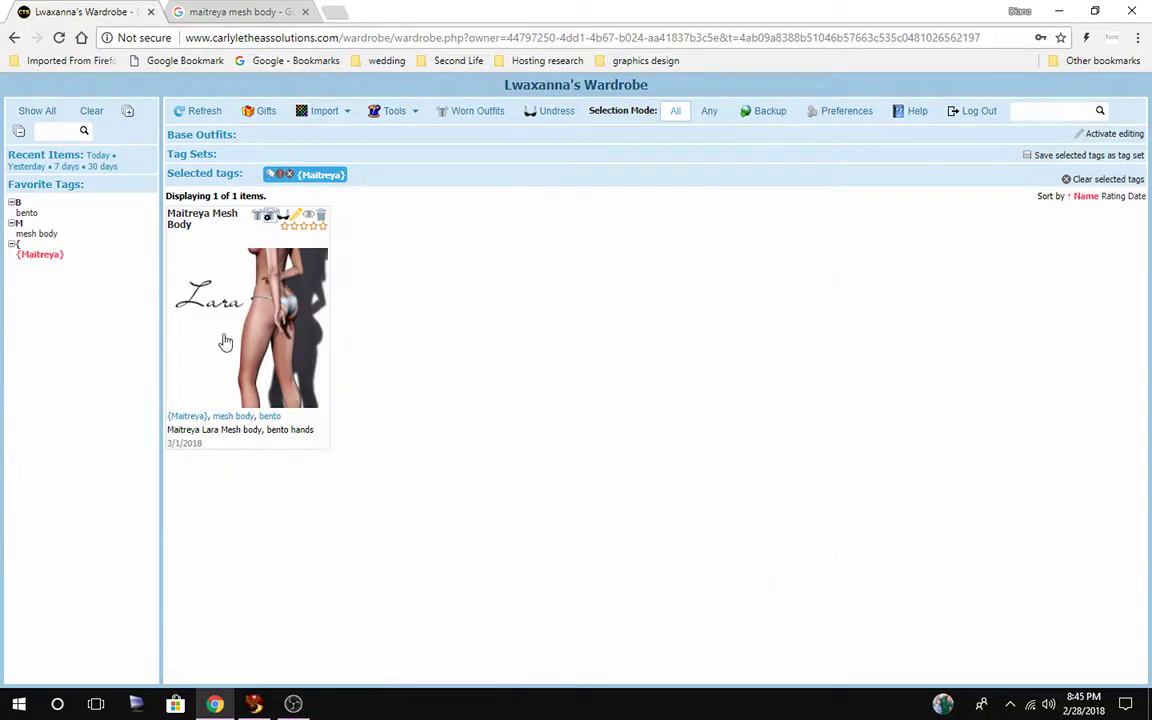
Set the Maitreya Mesh Body item's subfolders to "body, body hud, Bra & Panties Hud, bra and panties".
click(298, 222)
click(420, 481)
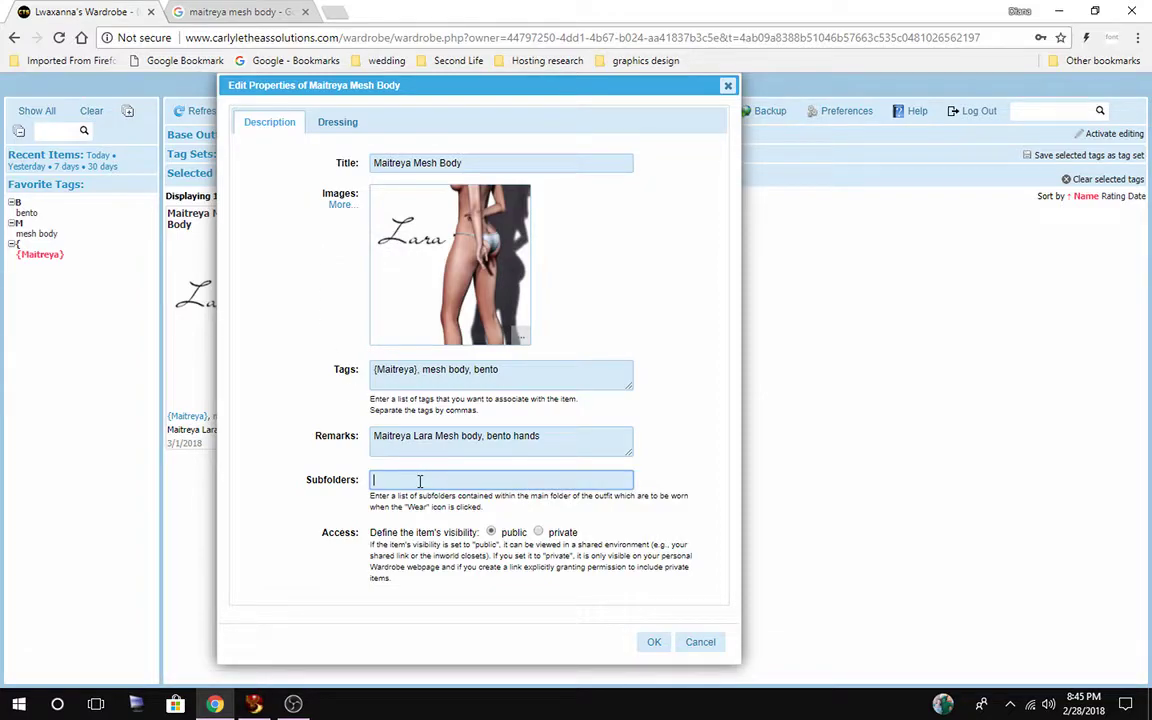
key(ctrl+v)
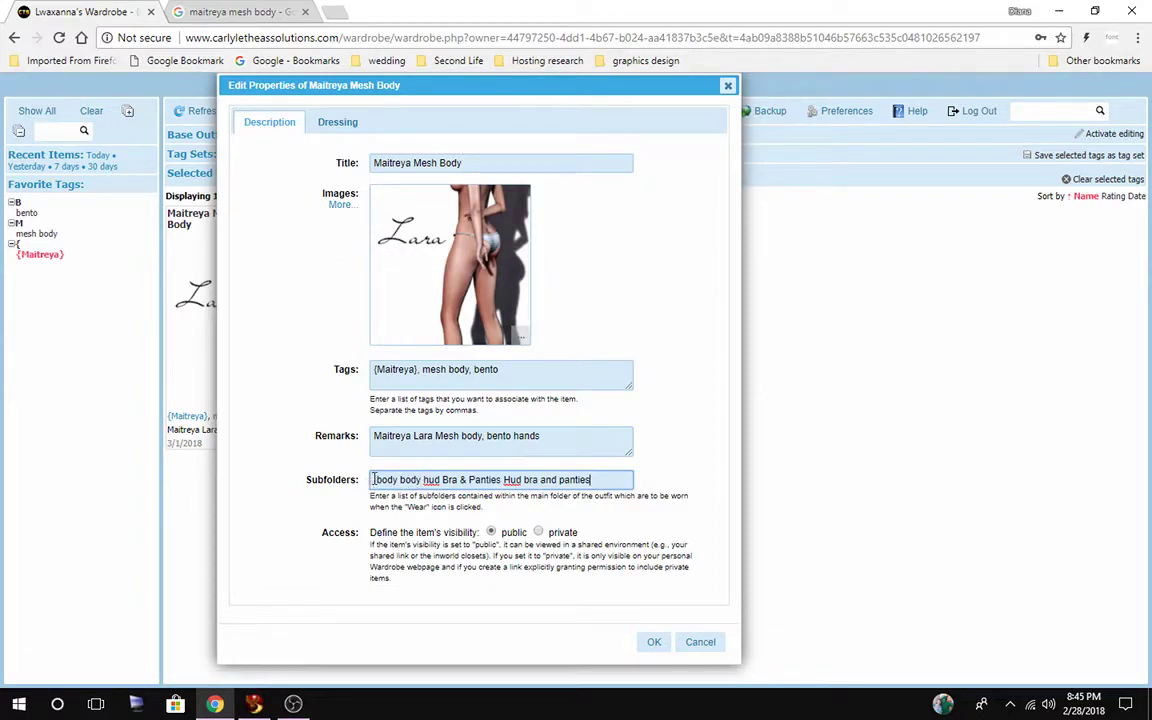
key(Delete)
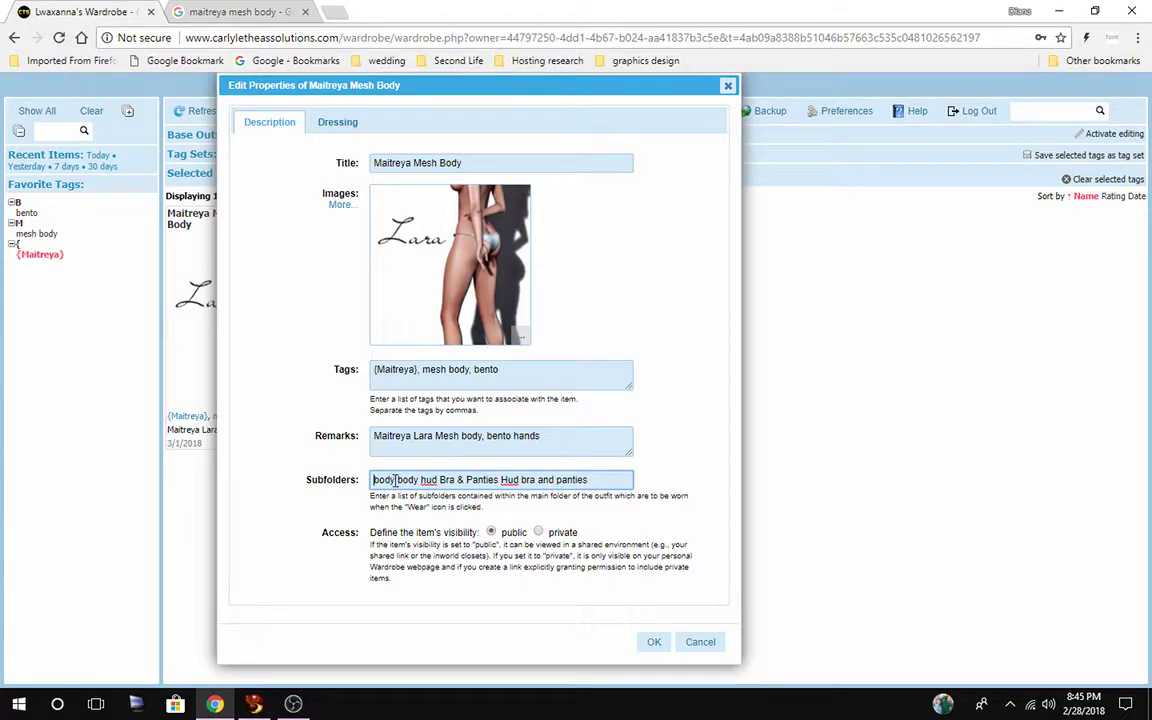
text(|)
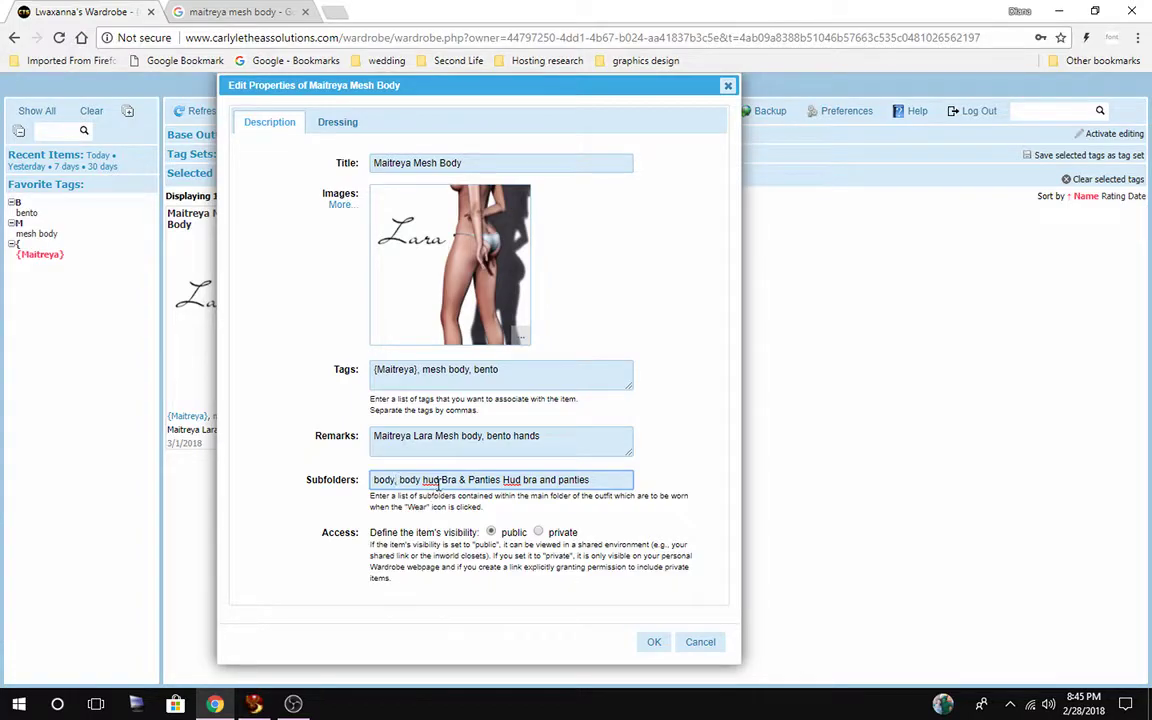
text(|)
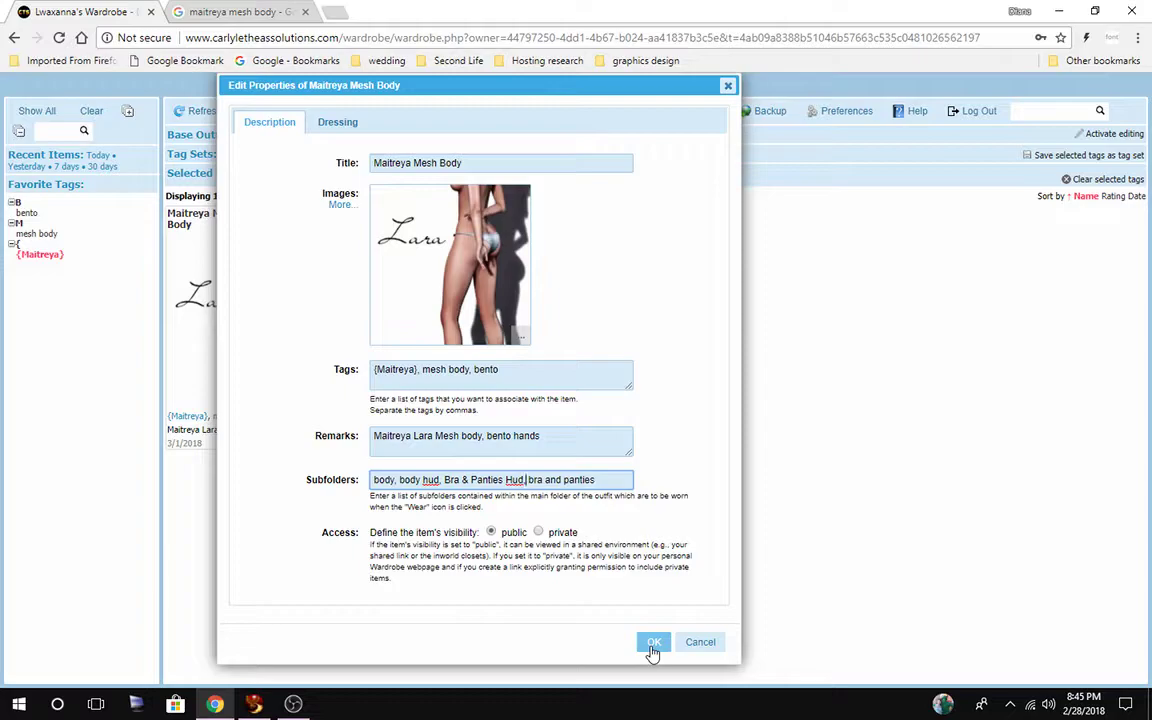
Review the item's dressing settings, including the choices for putting on base outfits, and save the edited properties.
click(330, 123)
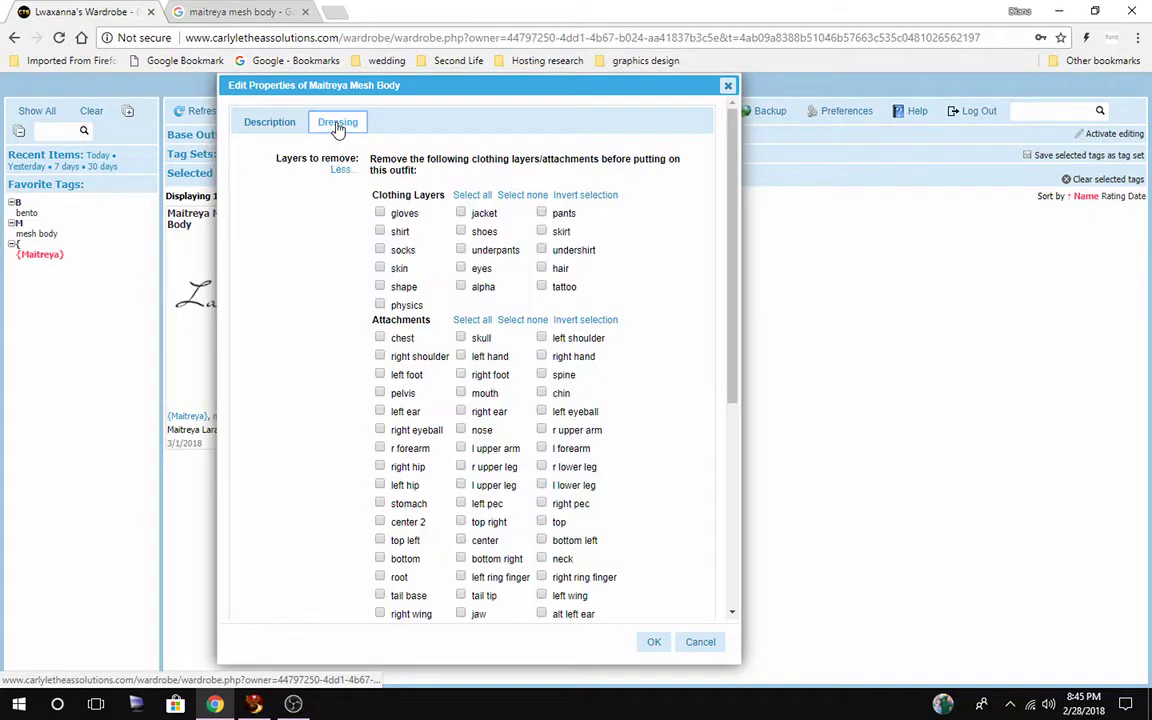
click(280, 124)
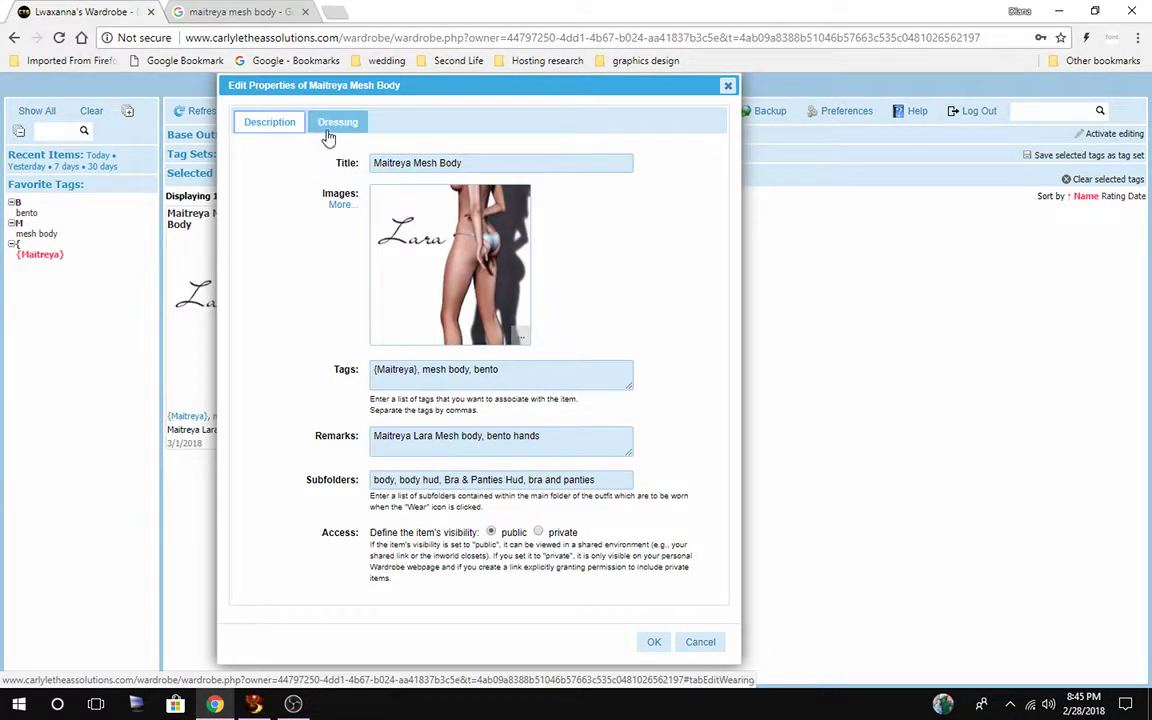
click(328, 120)
scroll(340, 334, down, 5)
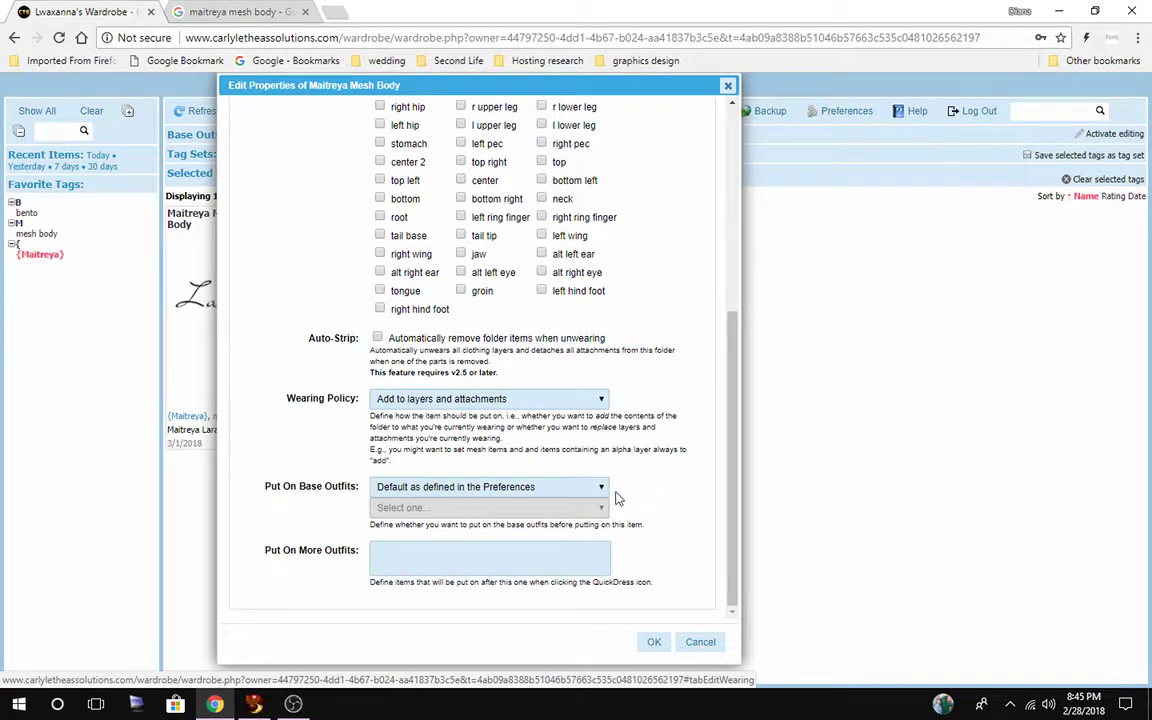
click(507, 490)
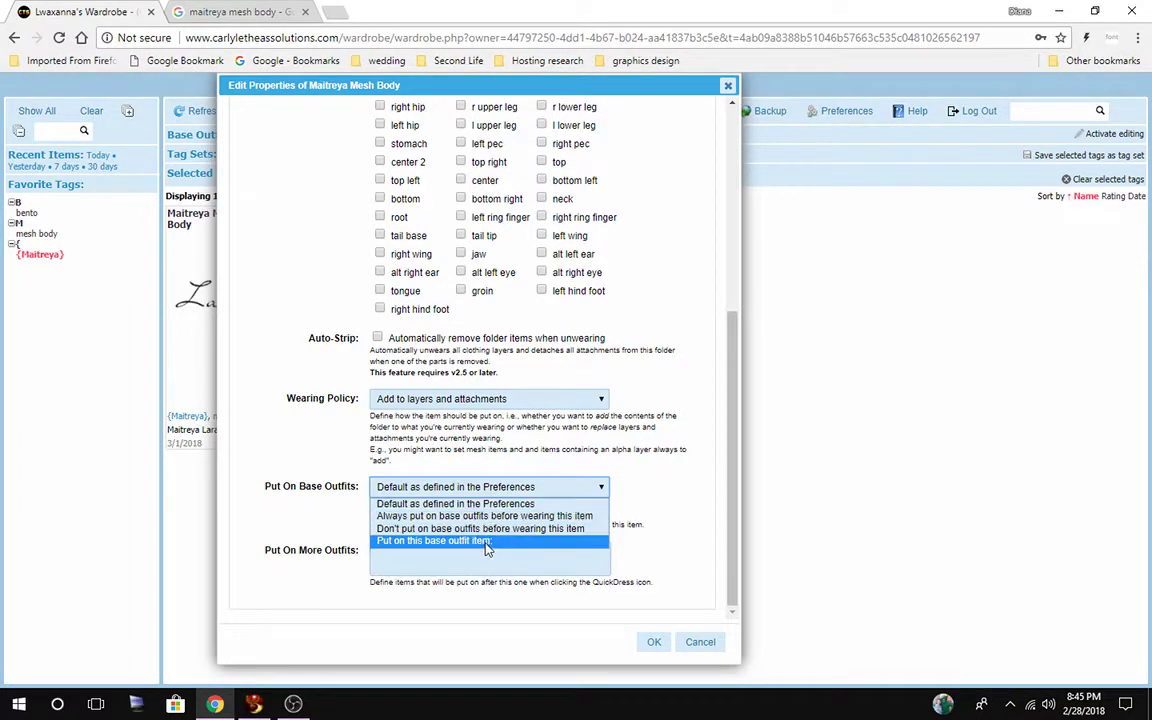
click(661, 441)
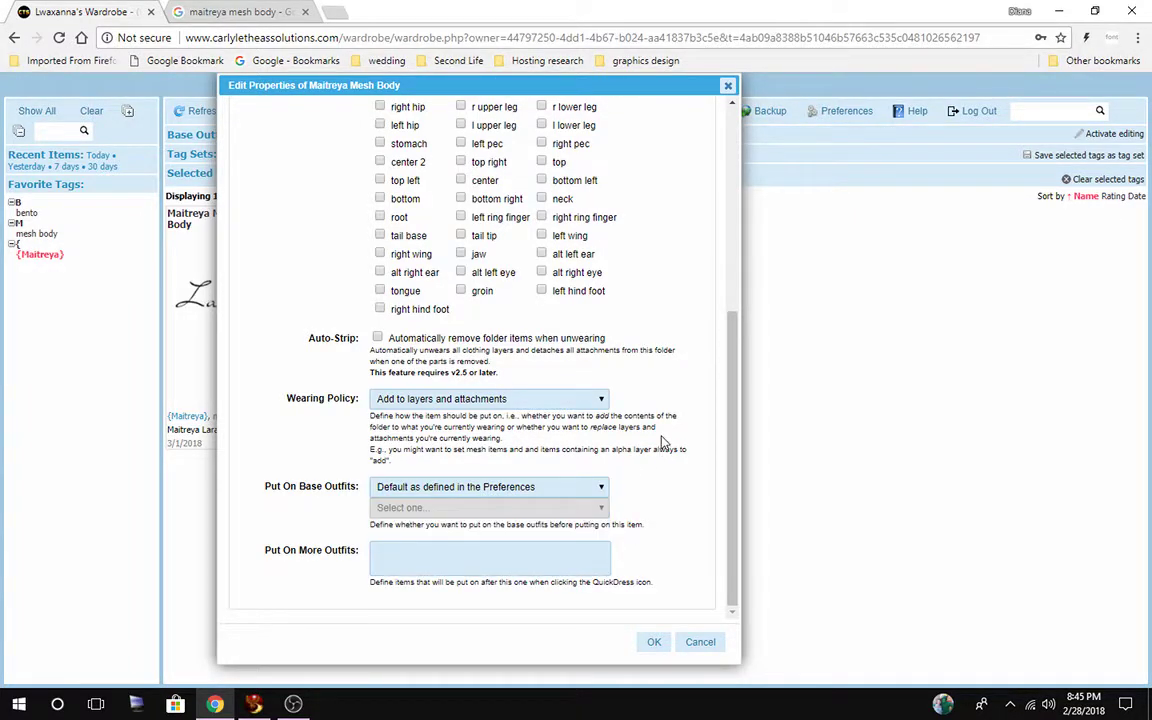
scroll(305, 213, up, 5)
click(262, 121)
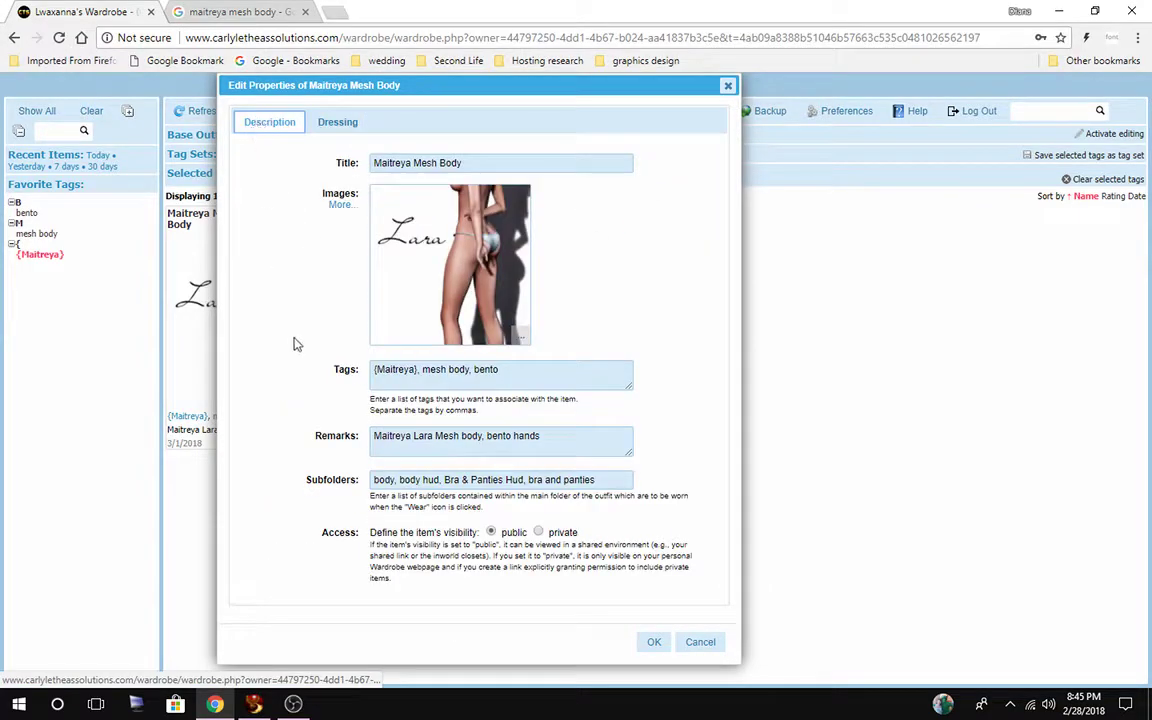
click(655, 648)
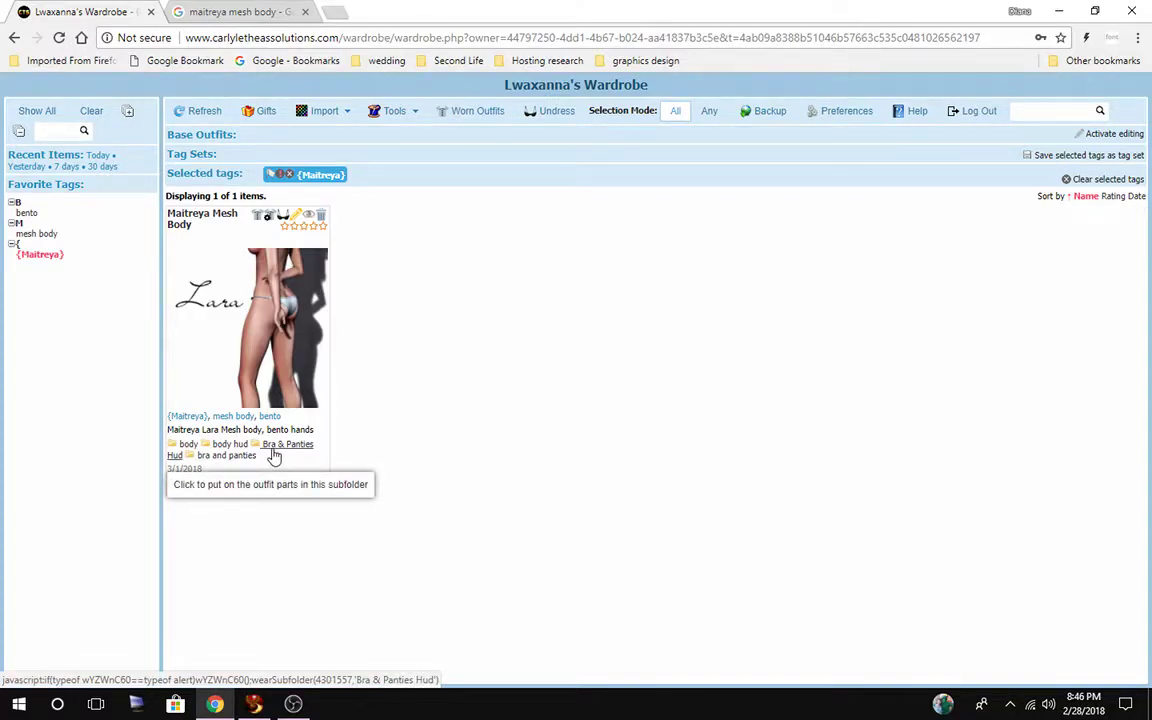
Switch to Firestorm and minimise both inventory windows to uncover the avatar.
click(254, 704)
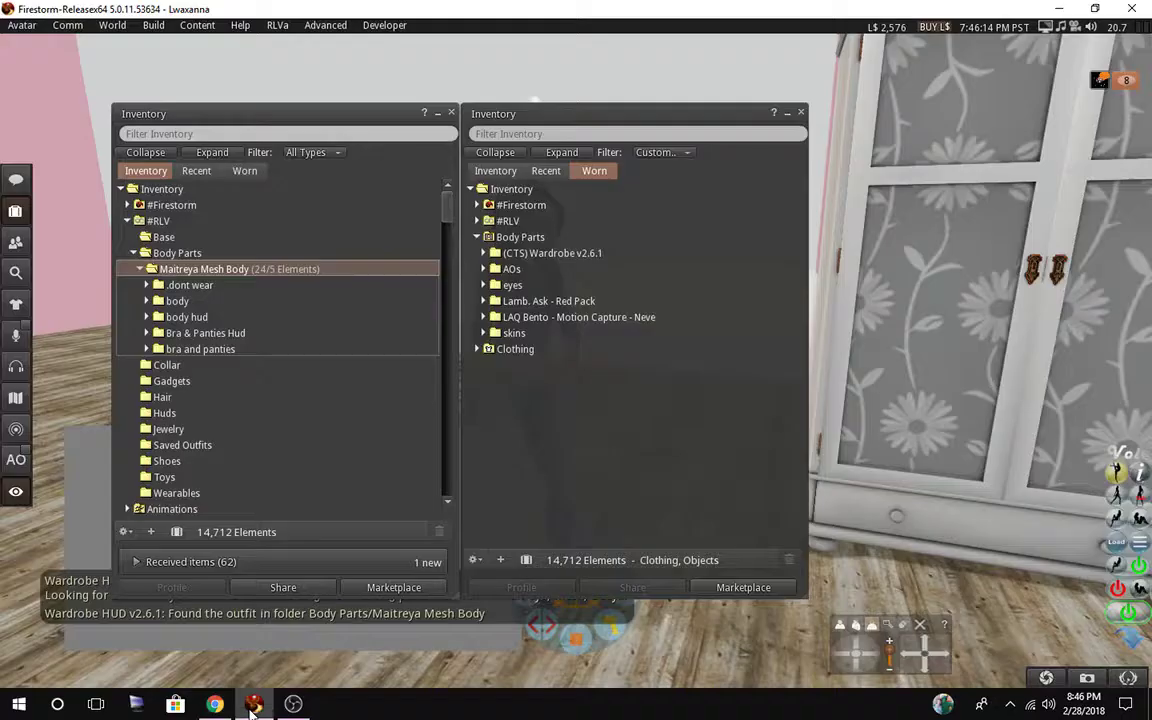
click(437, 114)
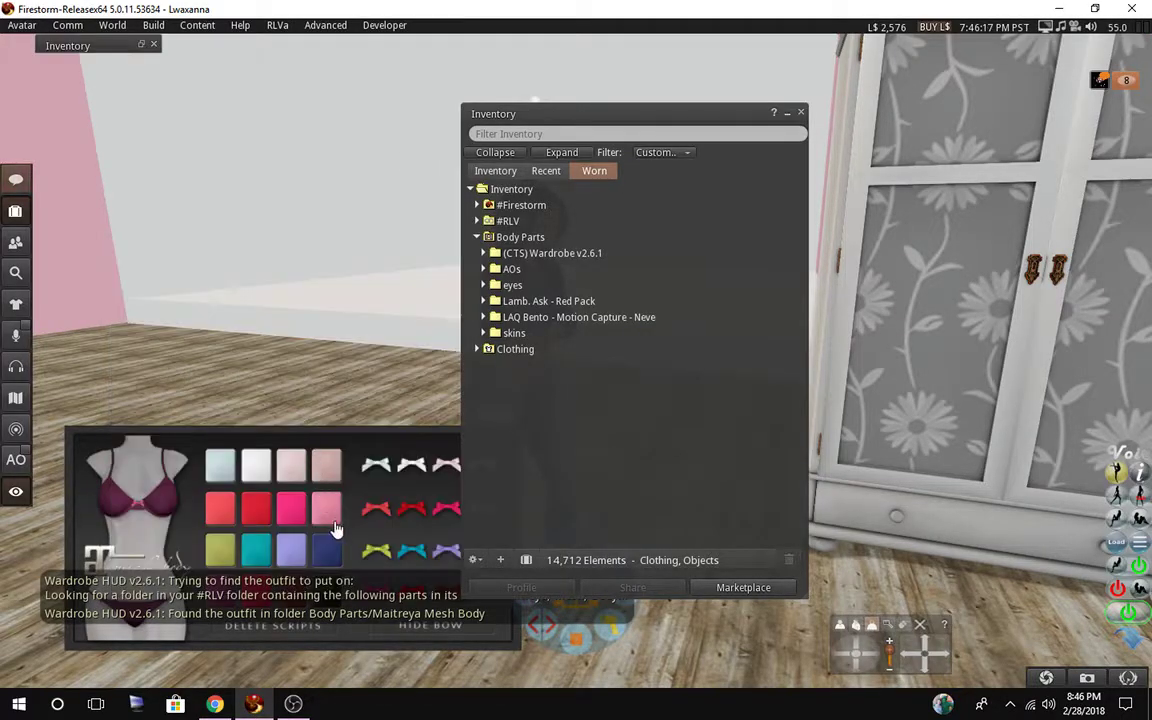
click(787, 113)
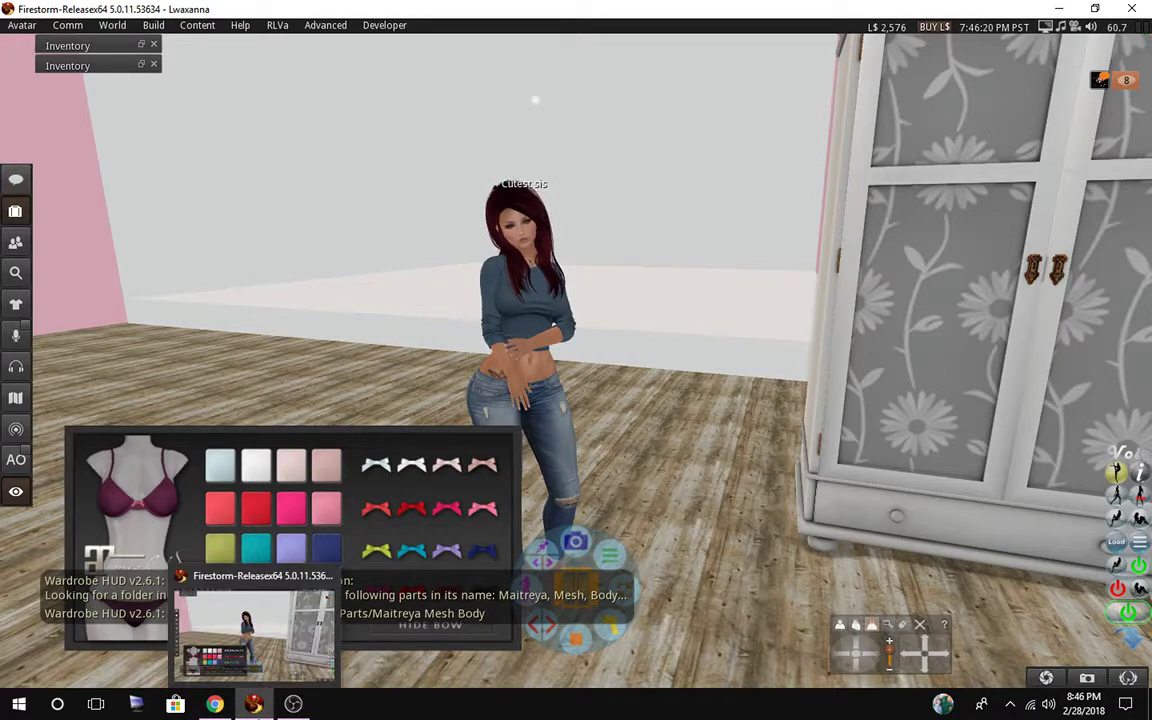
Check the outfit's take-off option in the web wardrobe, then detach the bra and panties HUD in Firestorm.
click(214, 705)
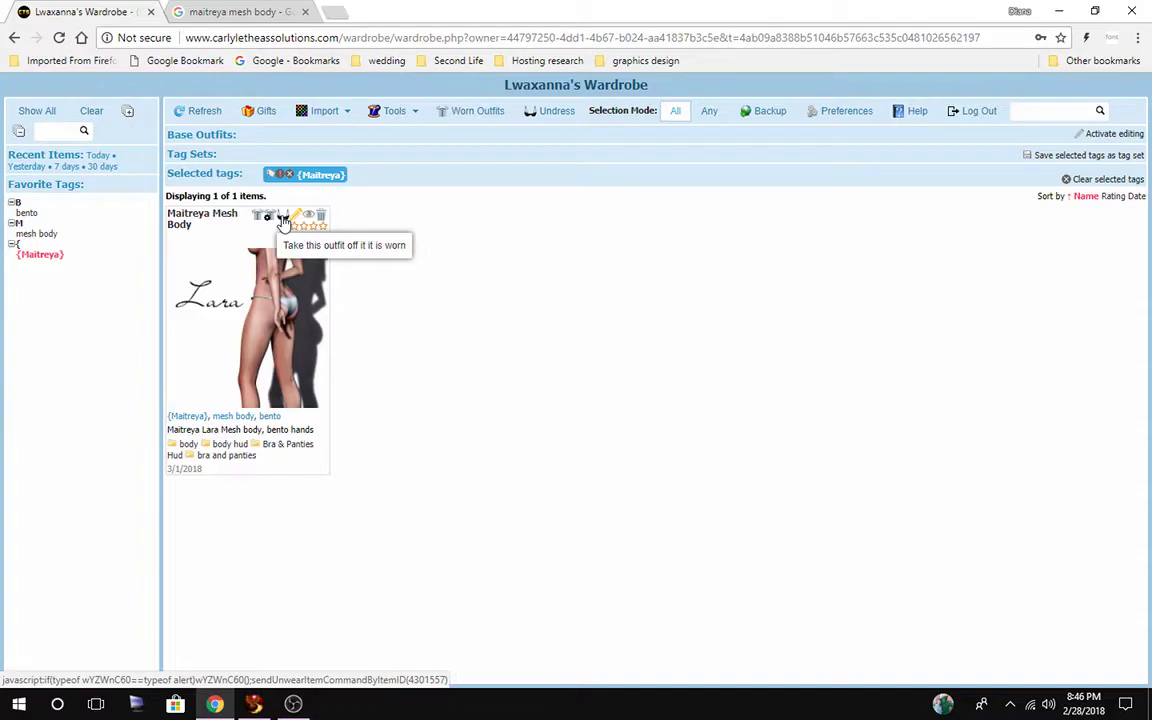
click(254, 704)
right_click(219, 528)
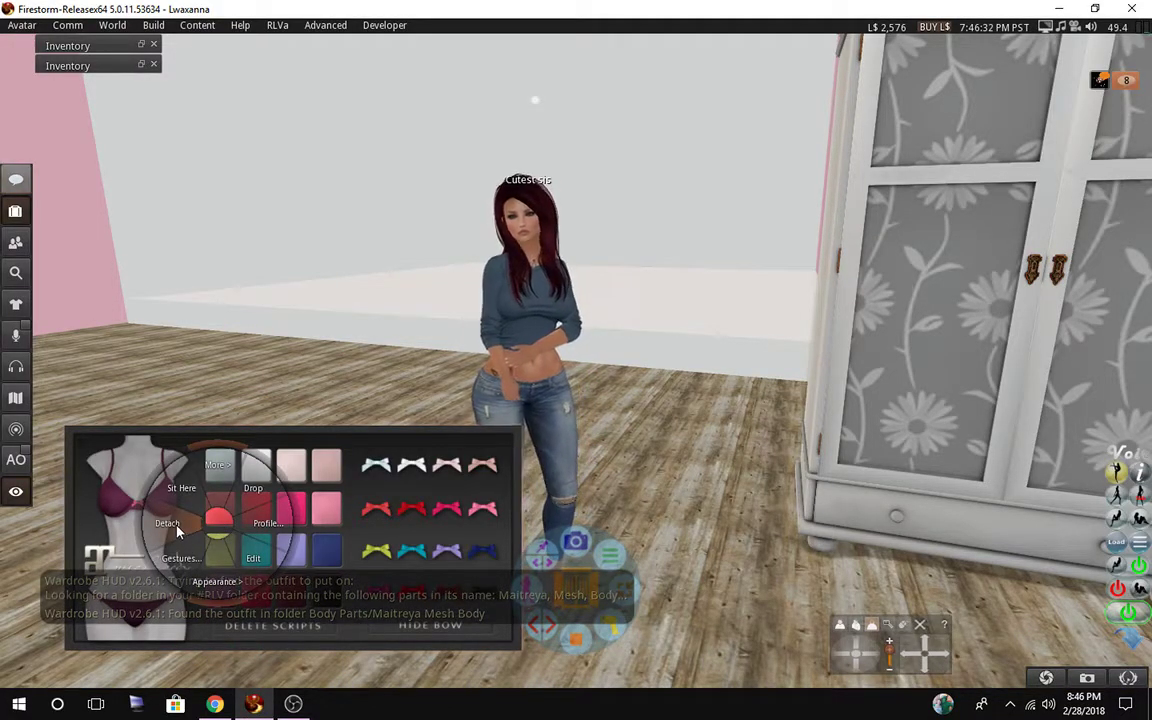
click(177, 531)
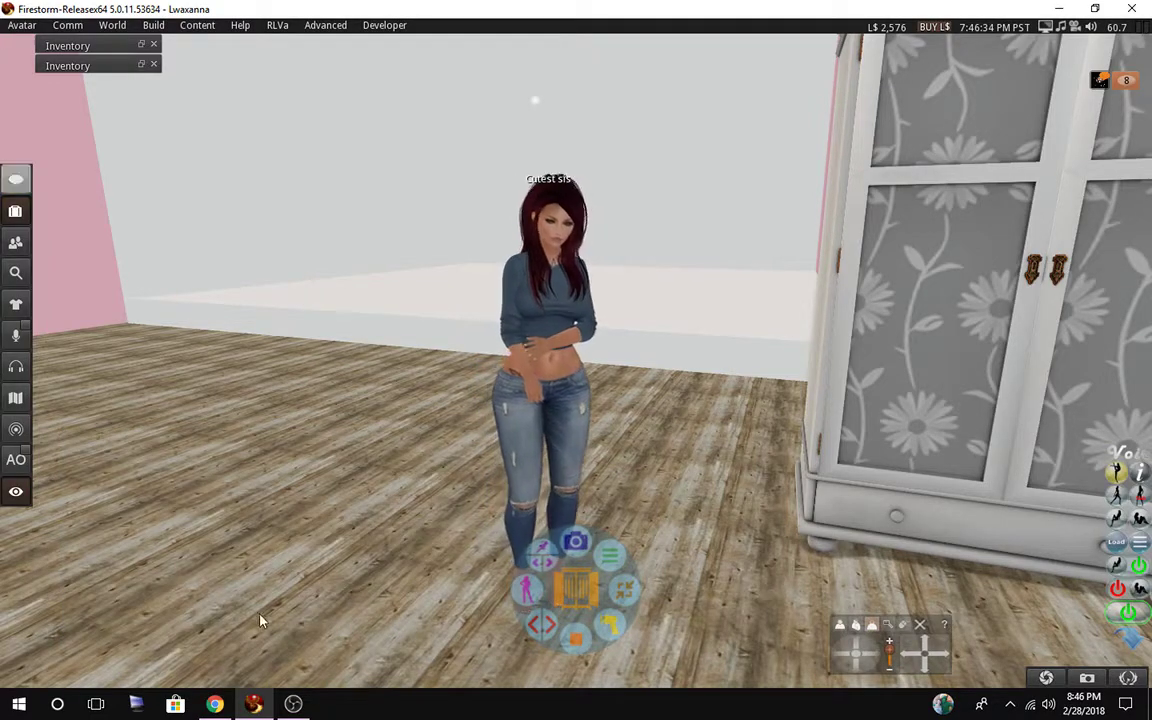
Restore both inventory windows and shift them sideways, keeping them side by side.
click(140, 65)
click(140, 45)
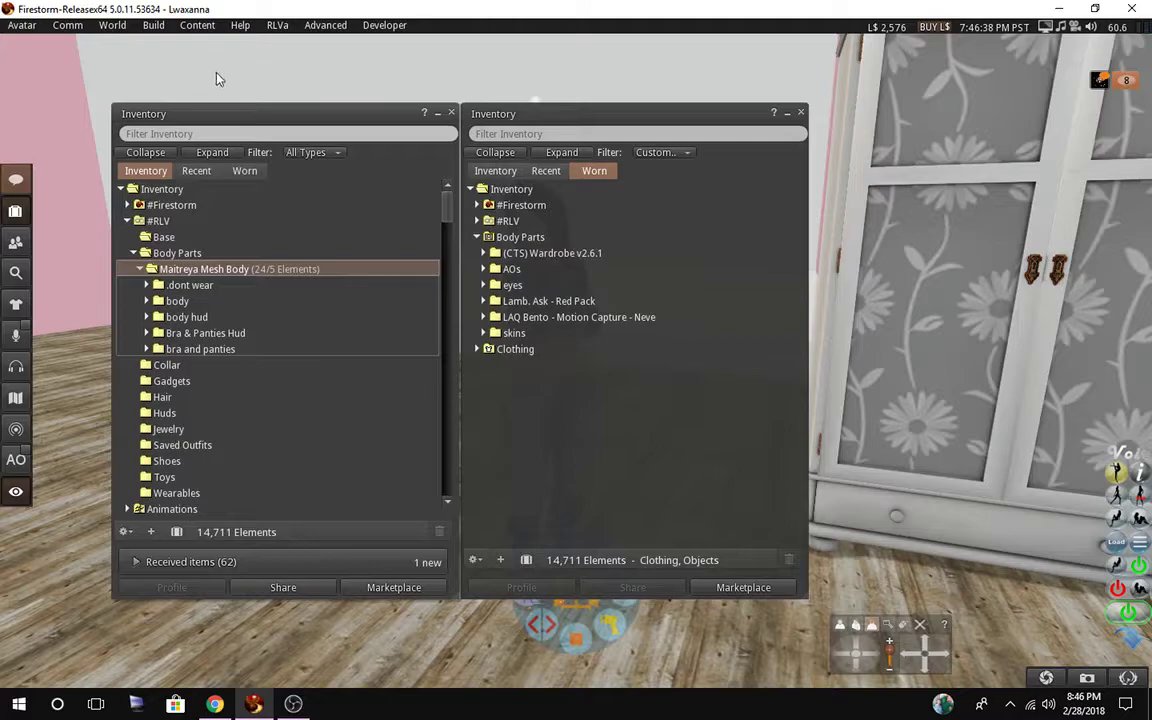
drag(239, 116, 171, 116)
drag(500, 117, 434, 117)
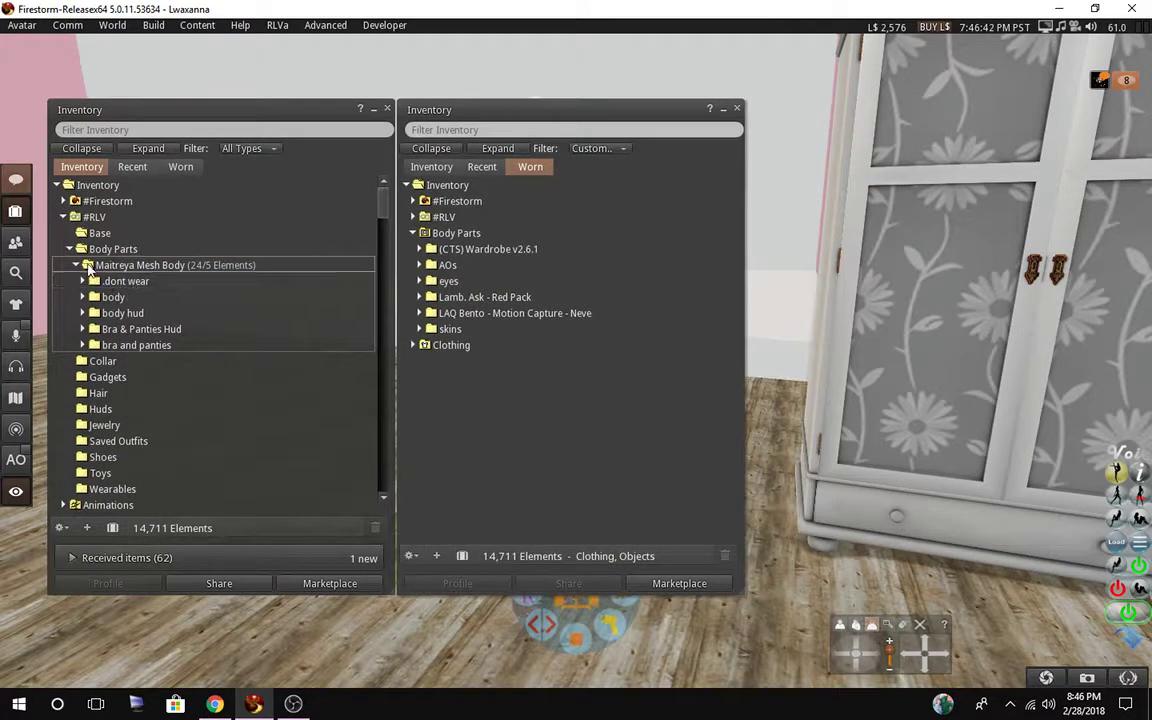
Move the worn Lamb. Ask - Red Pack folder into the Hair folder under #RLV and expand it there.
click(76, 265)
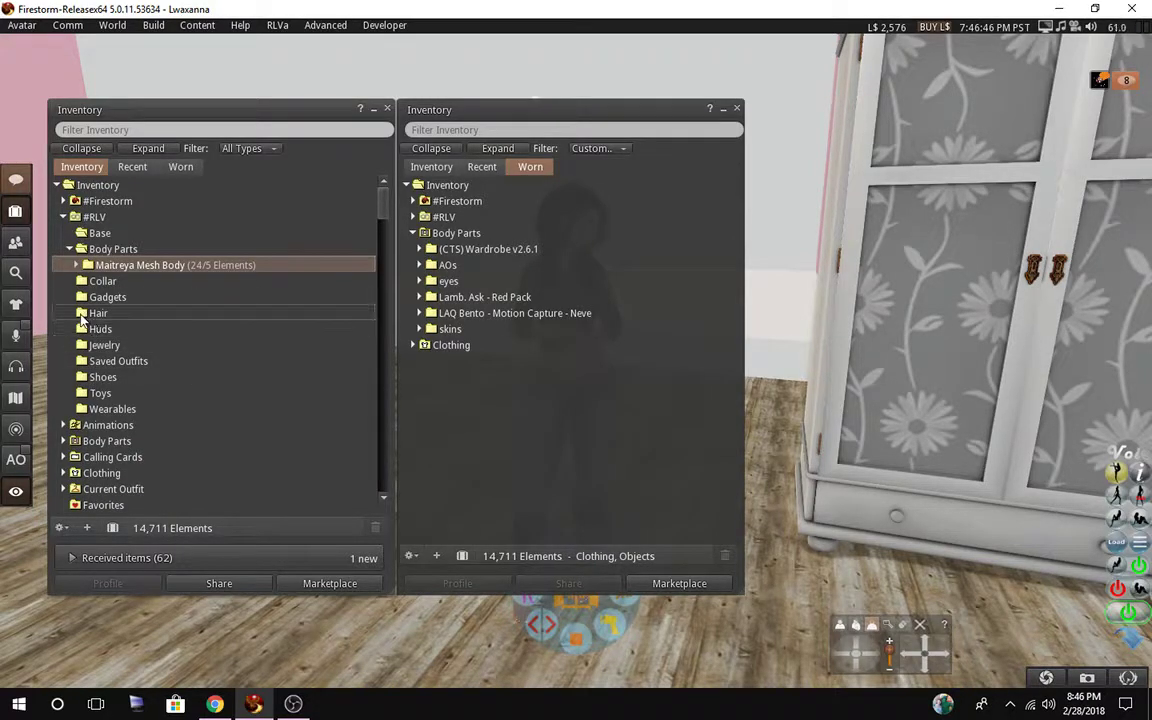
click(457, 299)
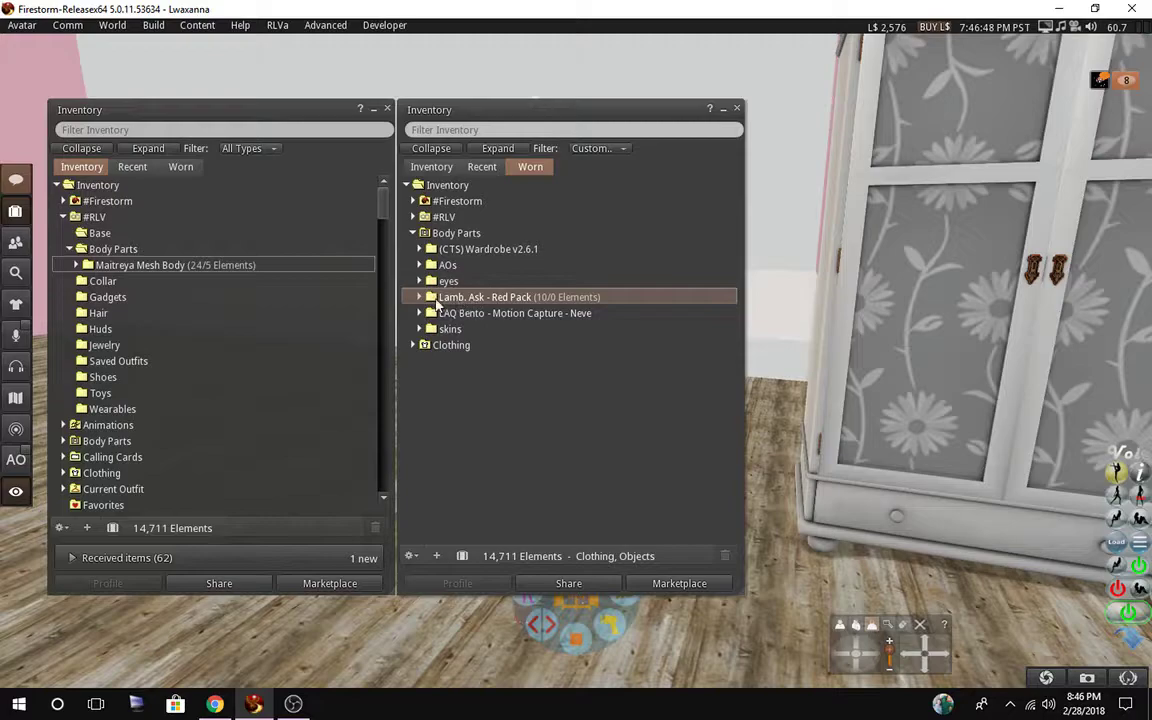
double_click(455, 300)
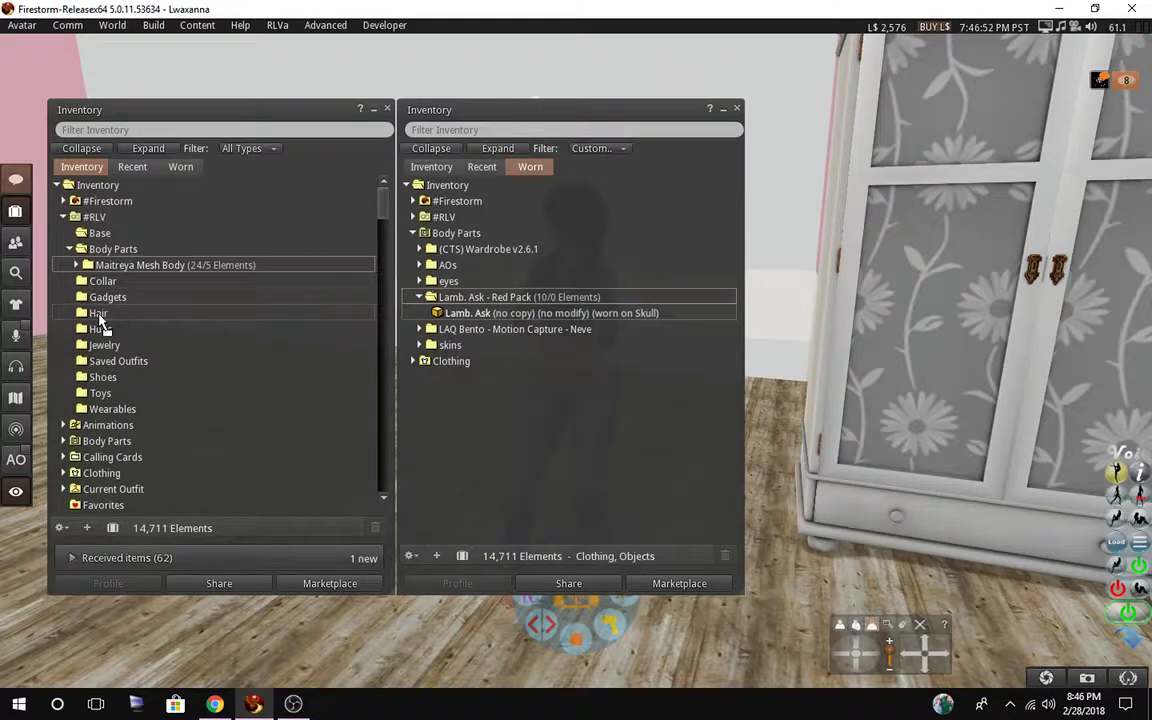
drag(100, 316, 95, 316)
click(69, 314)
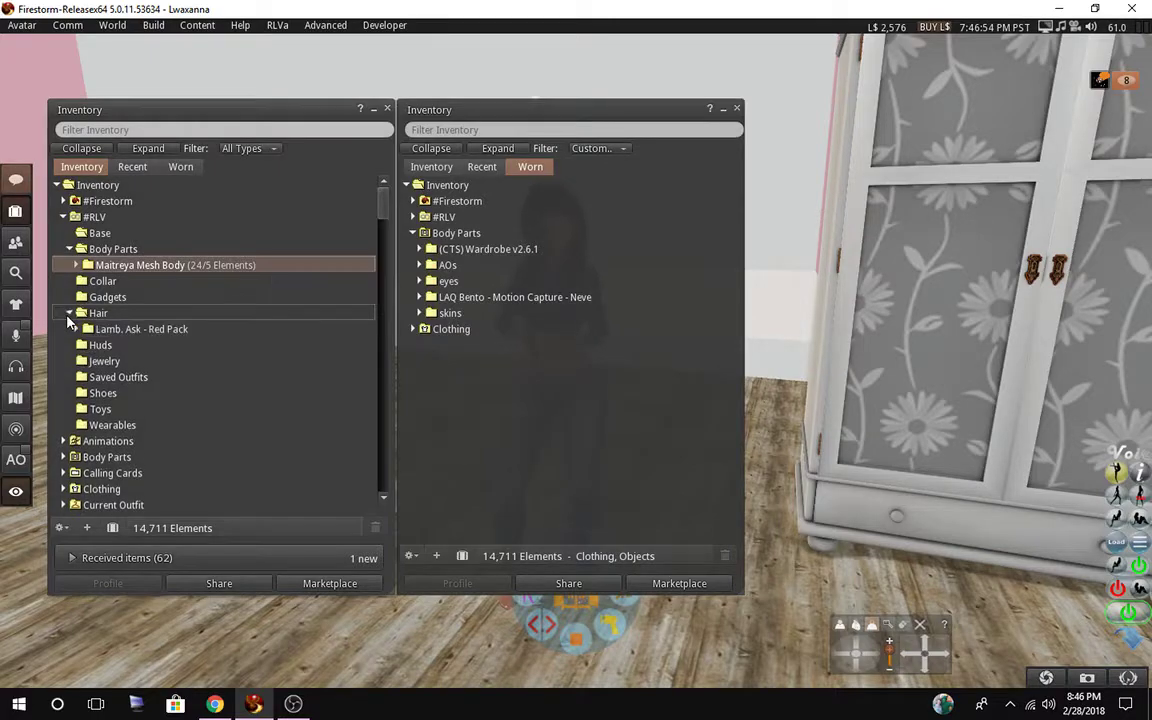
click(77, 329)
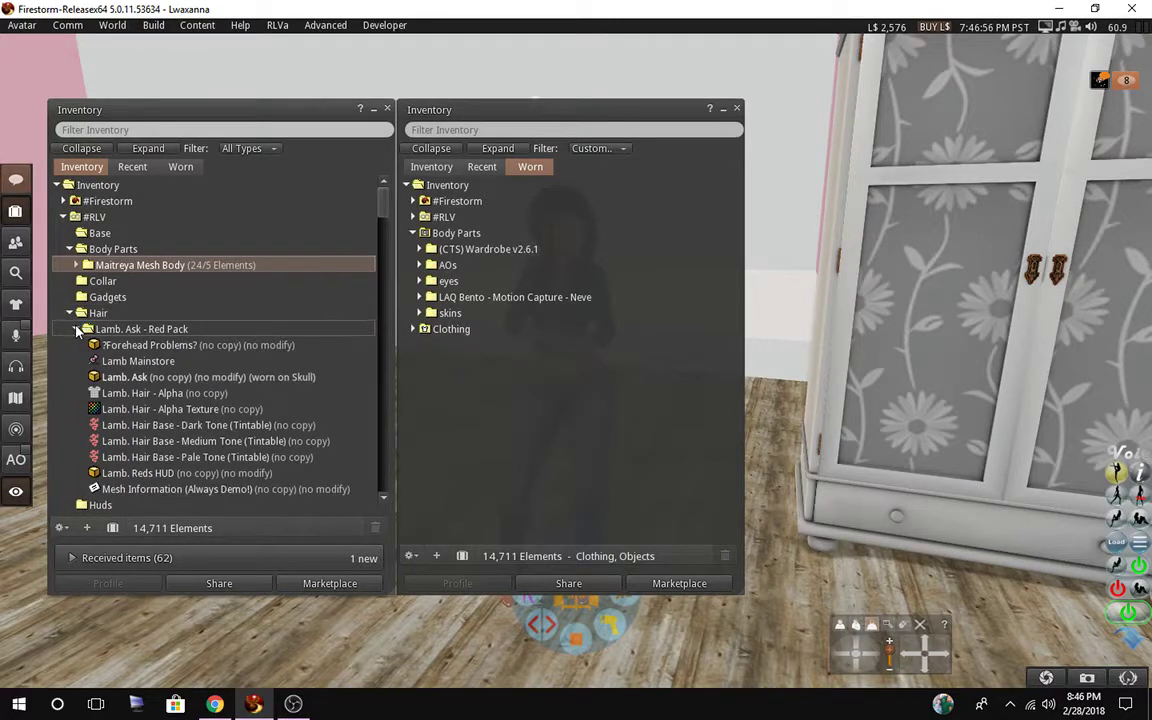
Create a folder named Lamb inside Hair and move the Lamb. Ask - Red Pack folder into it.
click(103, 334)
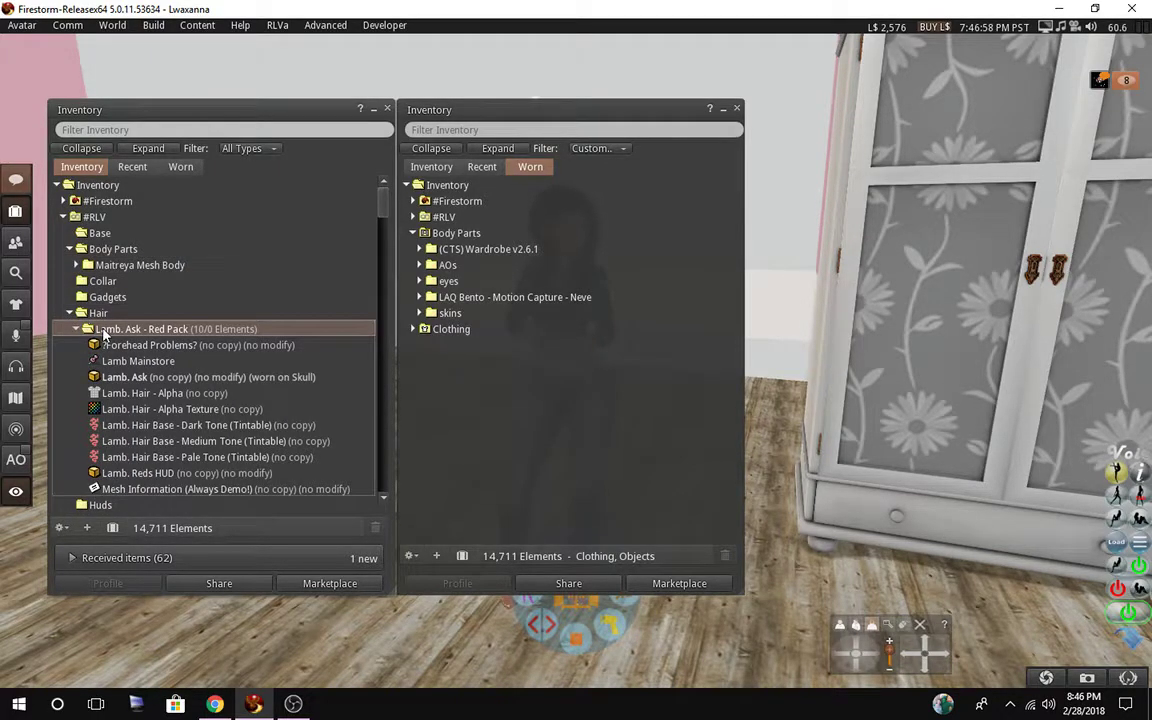
right_click(103, 334)
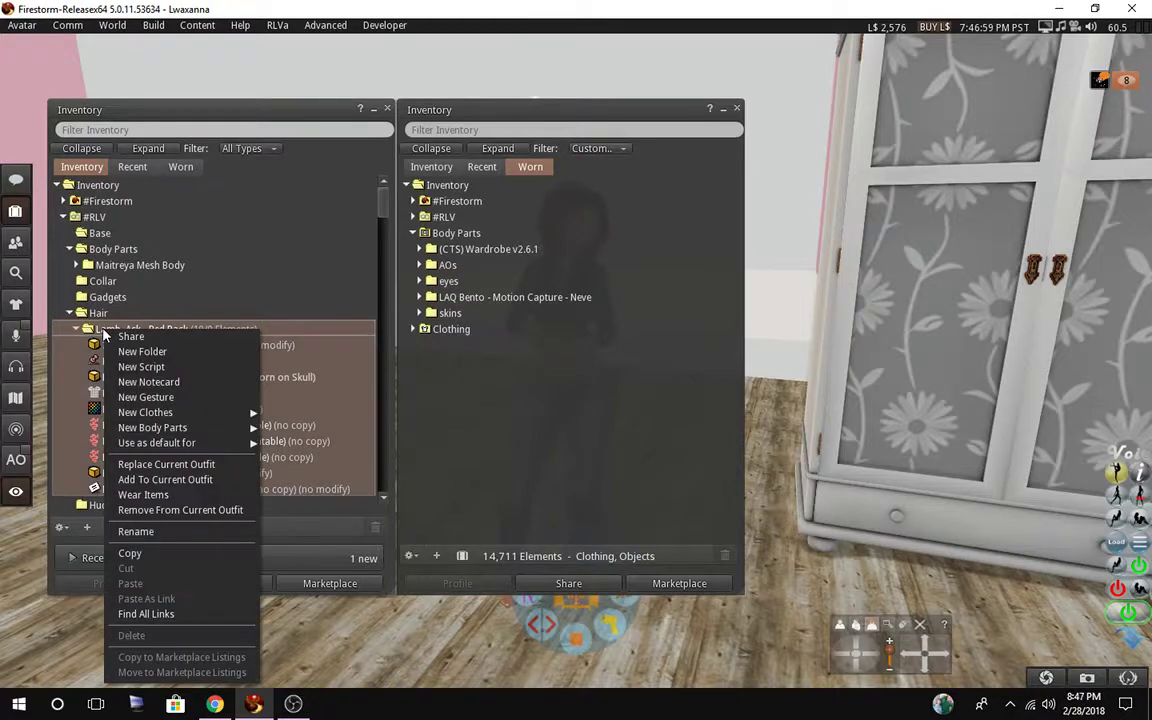
click(98, 315)
right_click(98, 316)
click(137, 337)
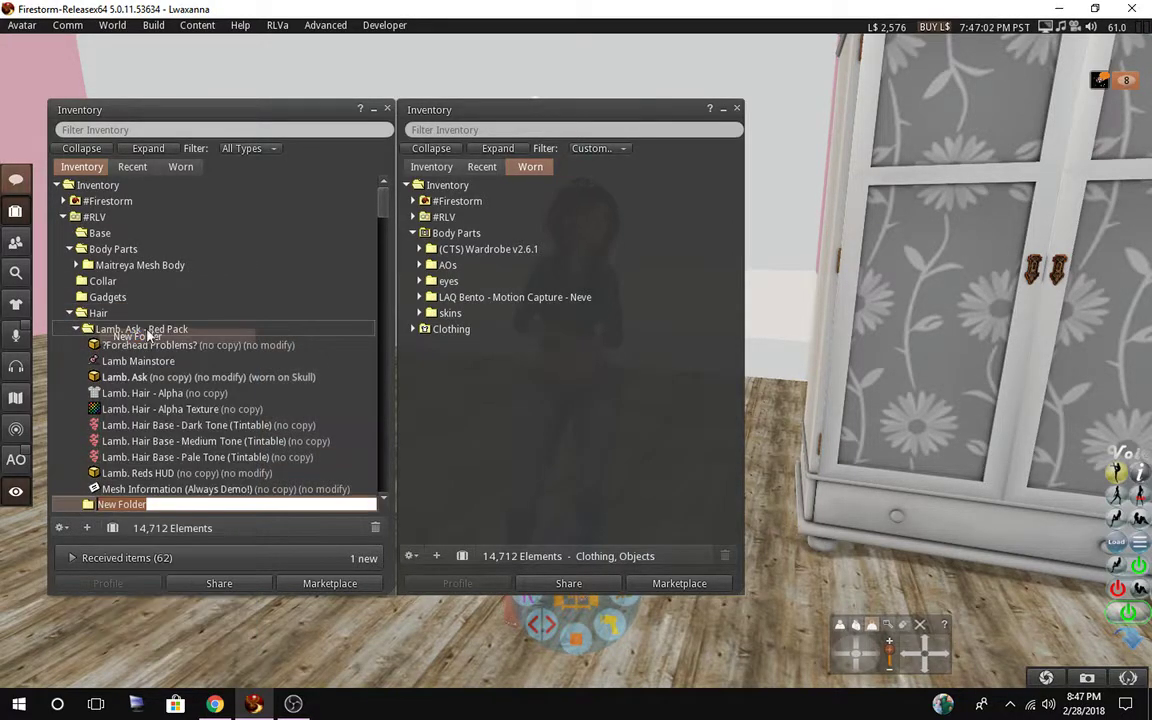
key(BackSpace)
text(Lamb)
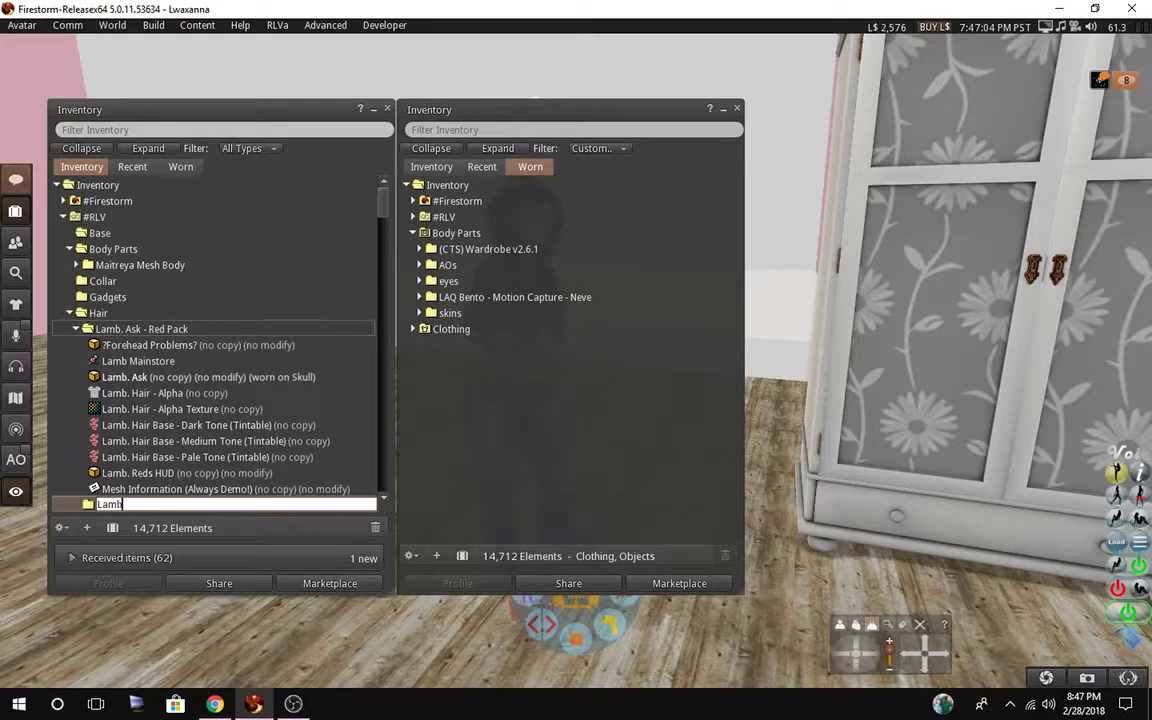
key(Return)
drag(125, 342, 107, 330)
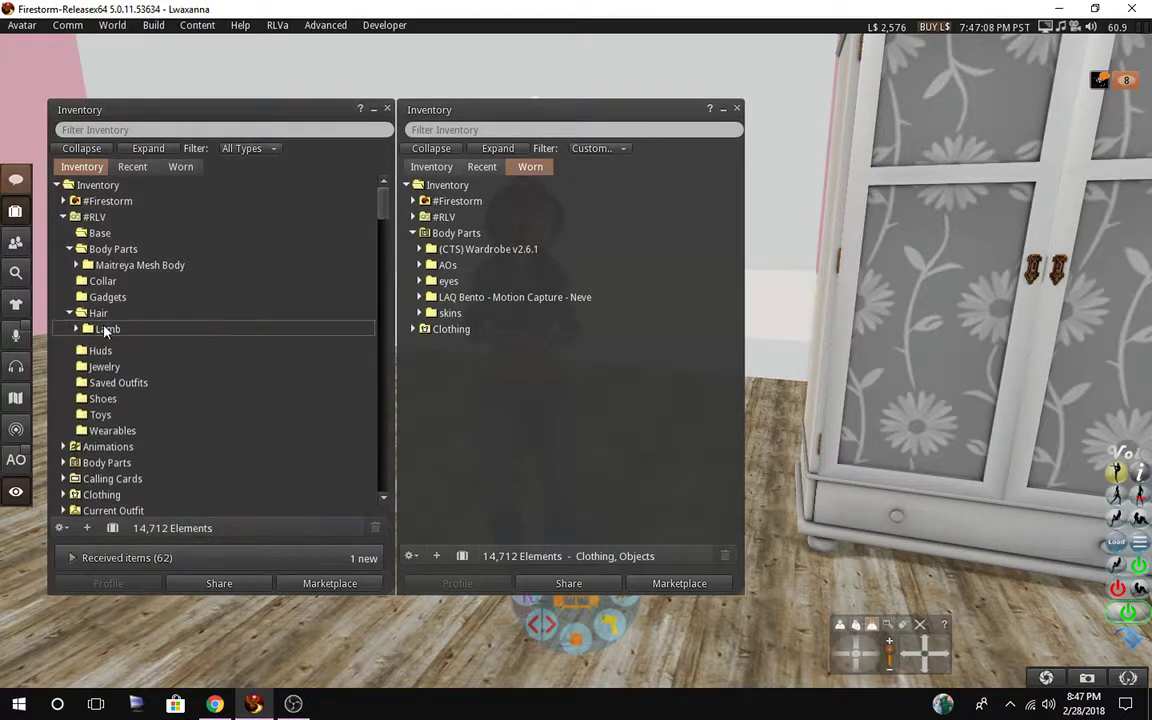
Rename the Lamb. Ask - Red Pack folder inside Lamb as ".dont wear".
click(77, 330)
click(107, 346)
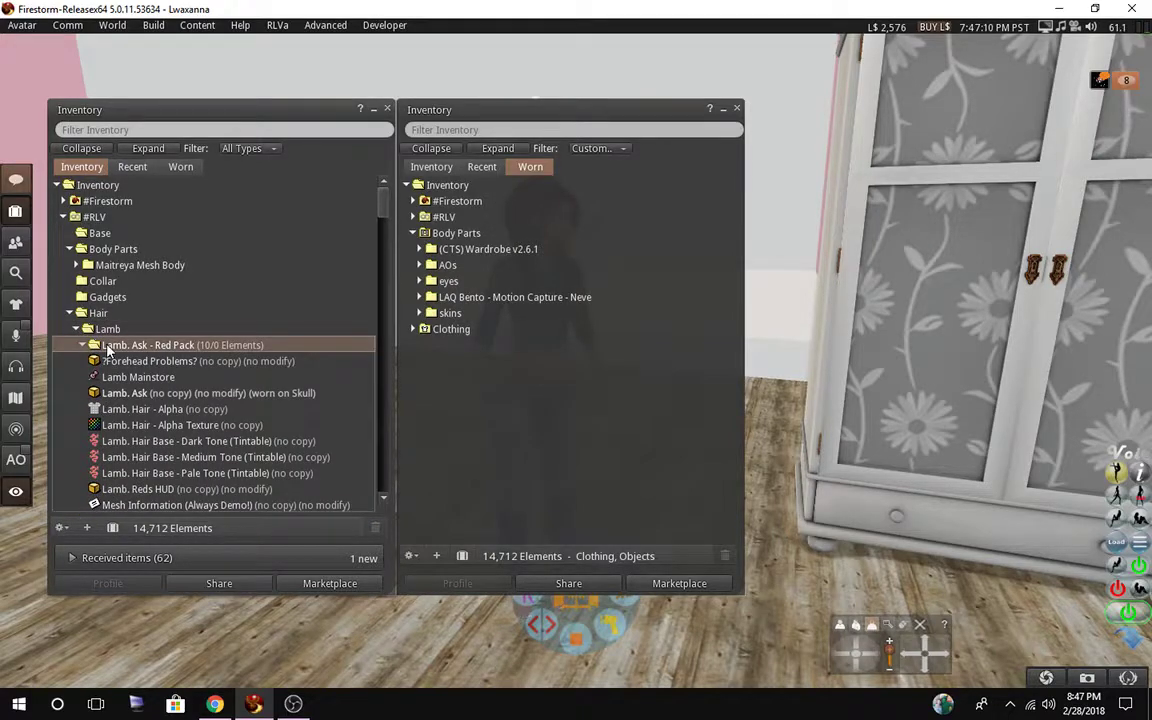
right_click(100, 341)
click(97, 340)
right_click(112, 344)
click(151, 224)
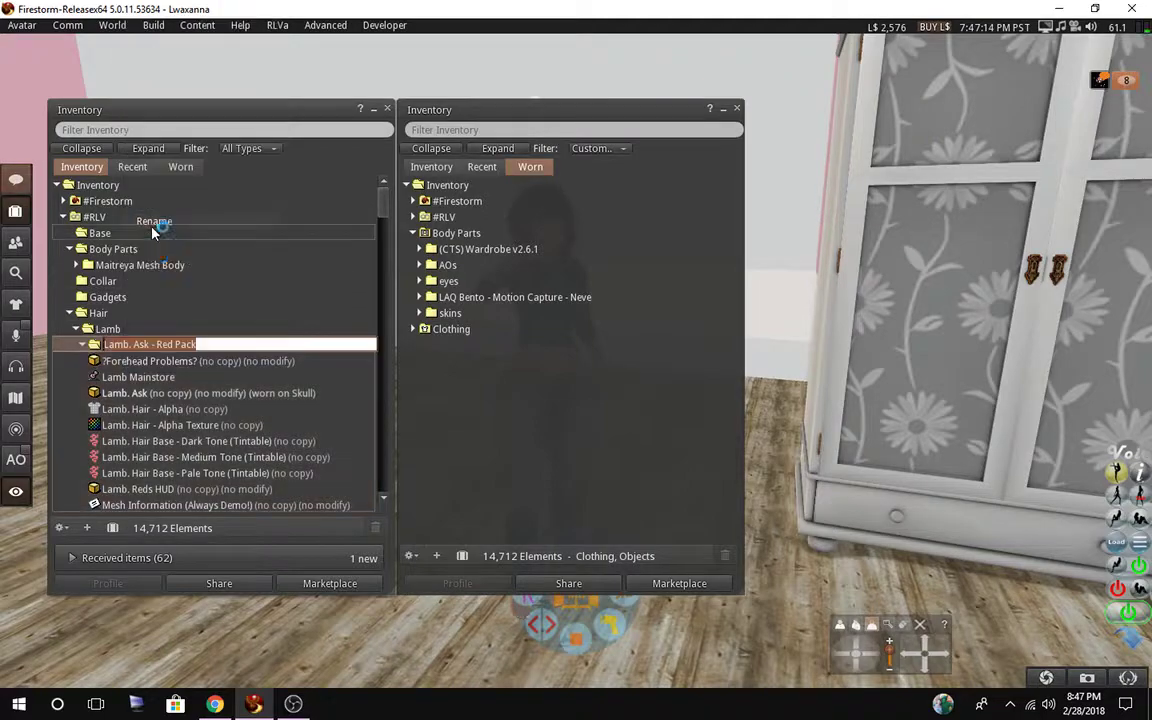
text(.dont we)
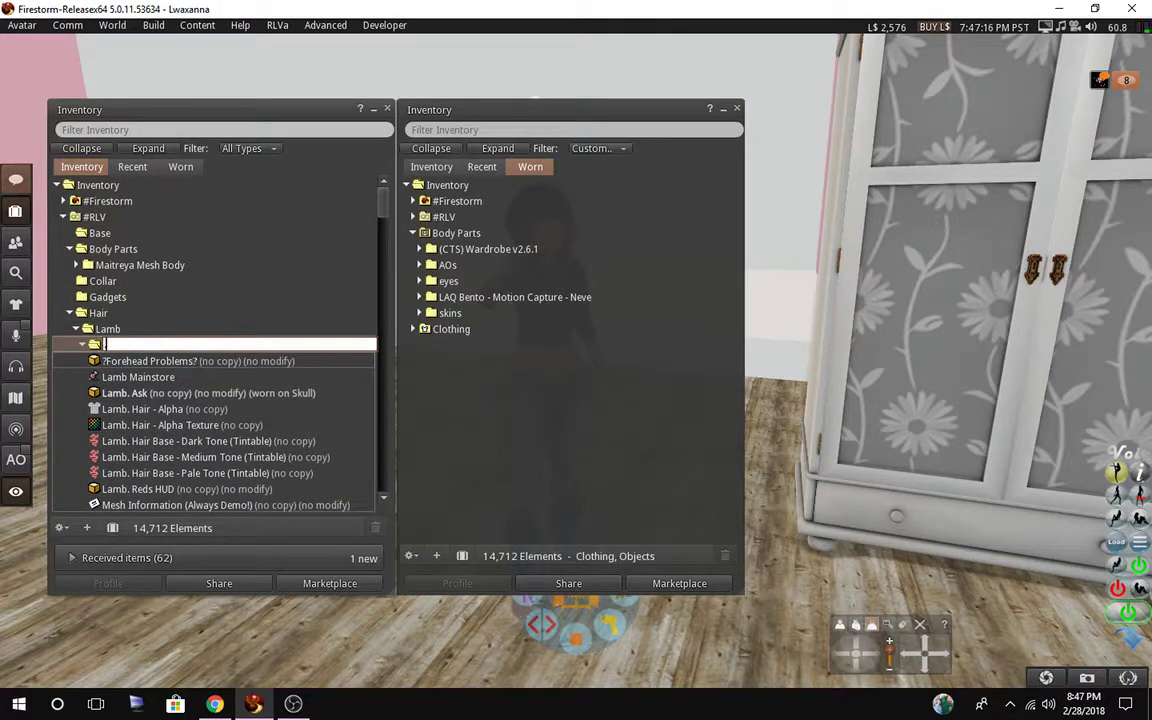
text(ar)
key(Return)
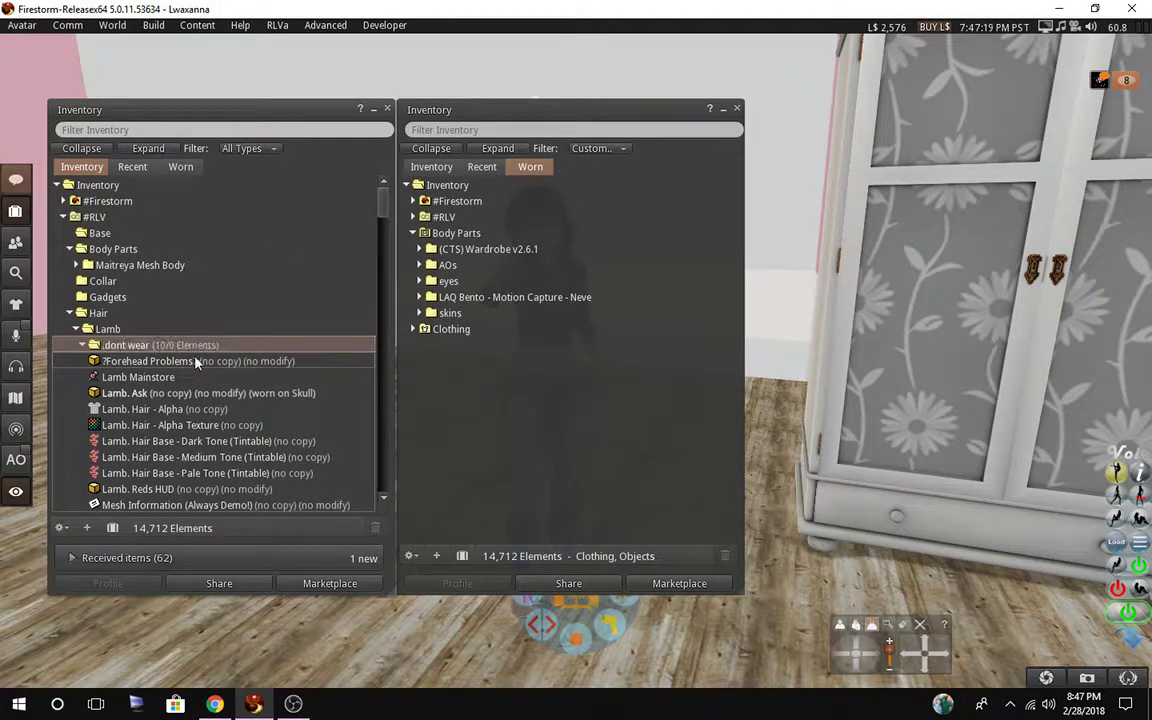
Move Lamb. Ask and Lamb. Reds HUD out of .dont wear into the parent Lamb folder, and collapse .dont wear.
scroll(143, 419, down, 2)
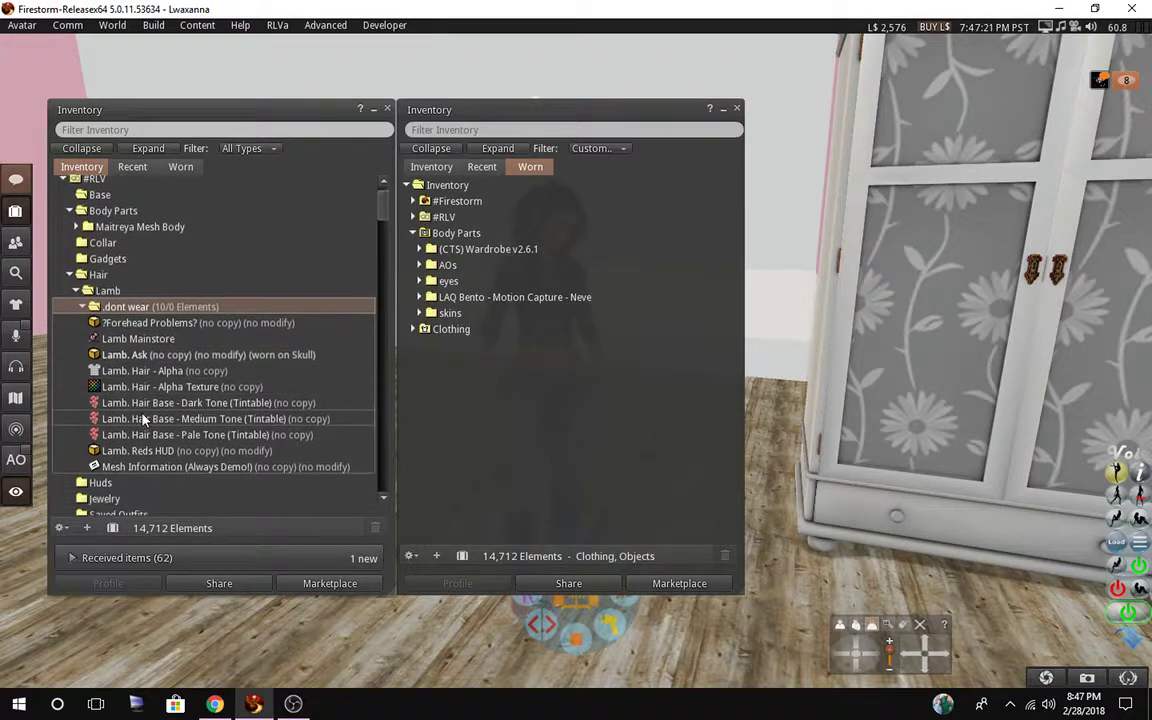
drag(124, 343, 103, 287)
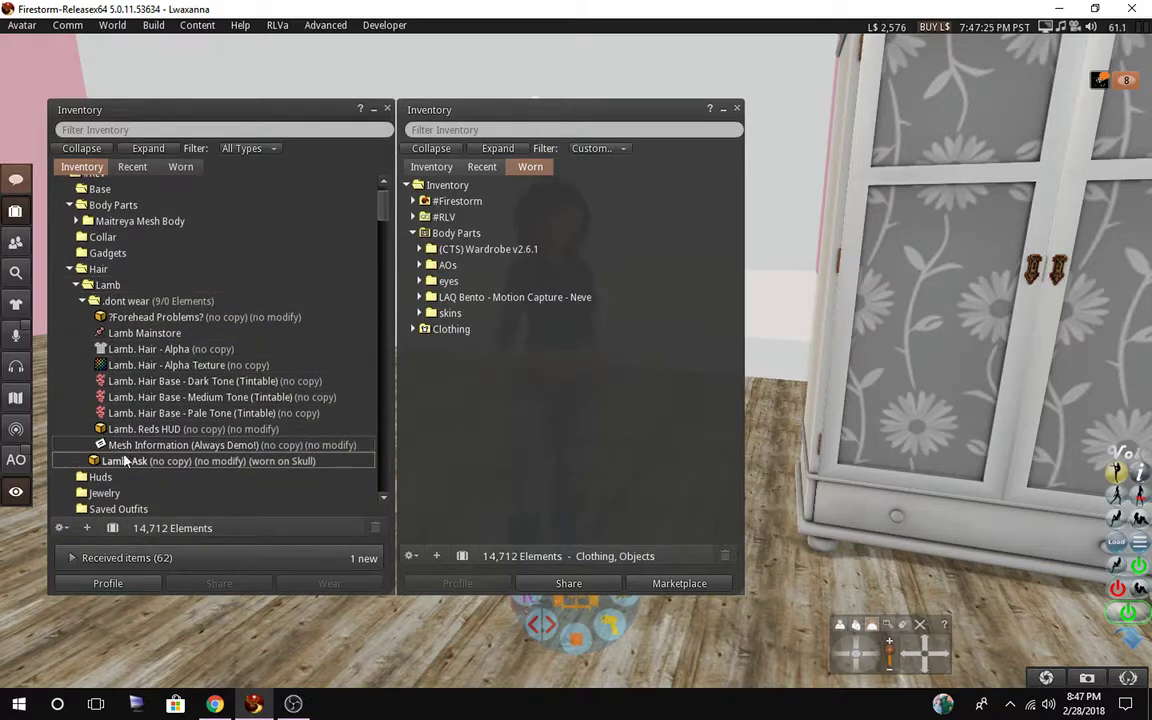
drag(130, 432, 104, 285)
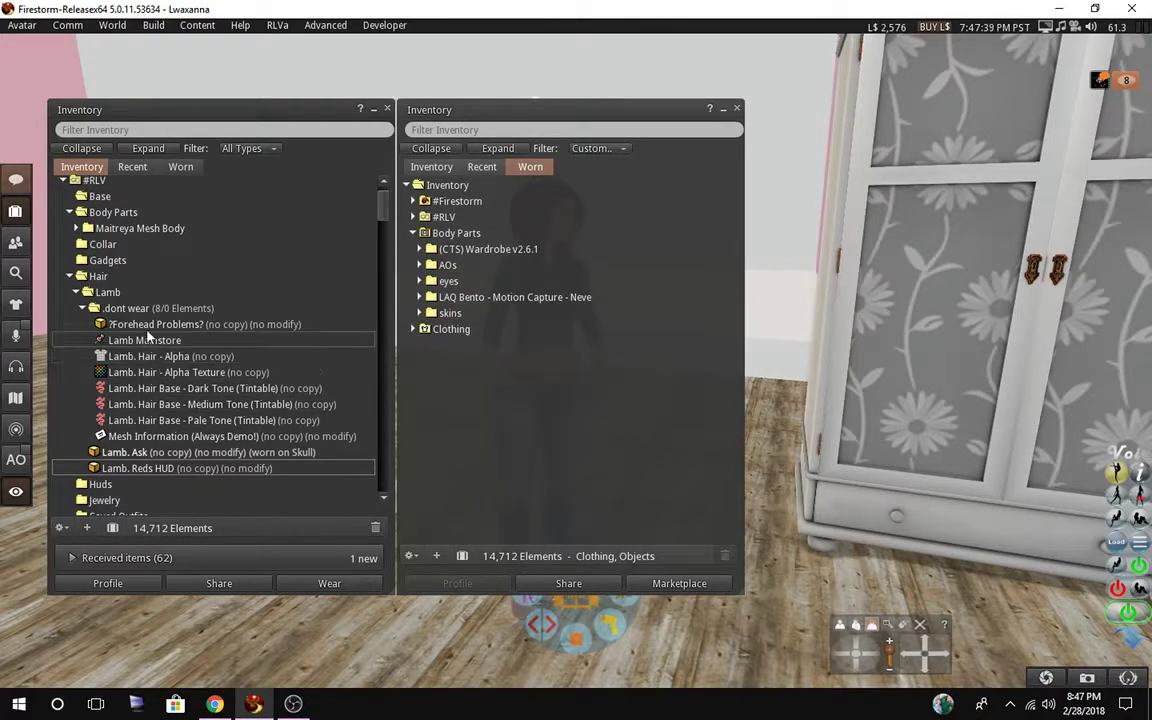
click(81, 310)
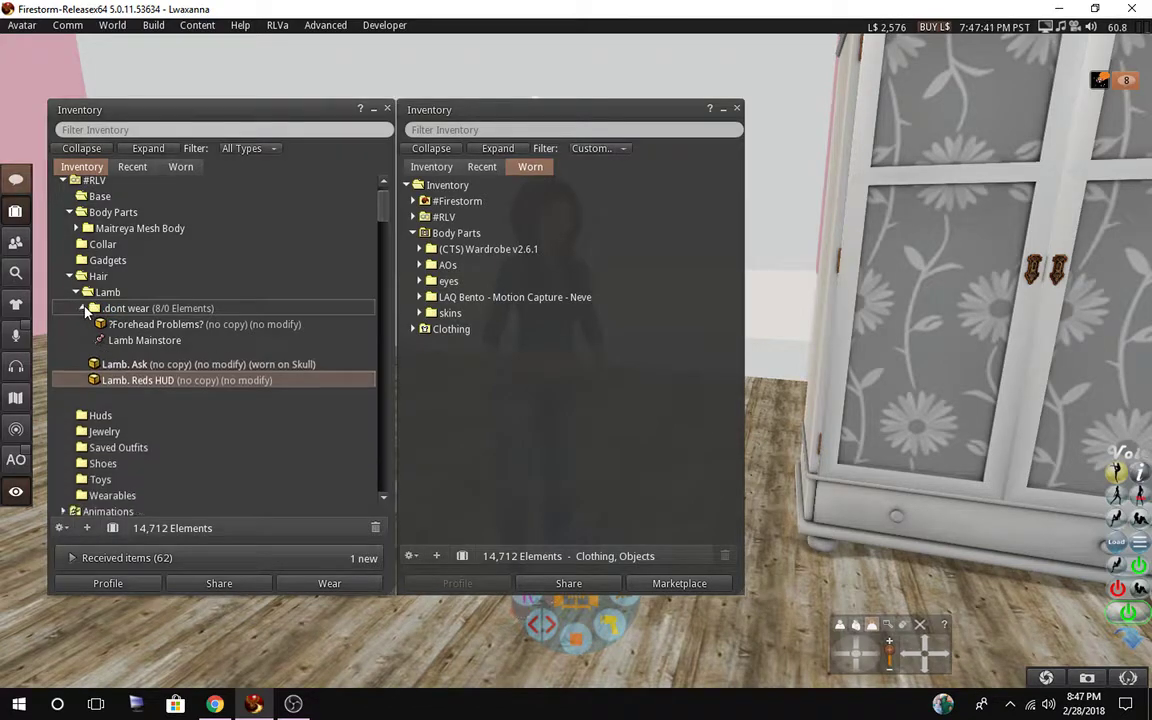
Create a subfolder named "hair" in the Lamb folder and move the Lamb. Ask item into it.
click(124, 326)
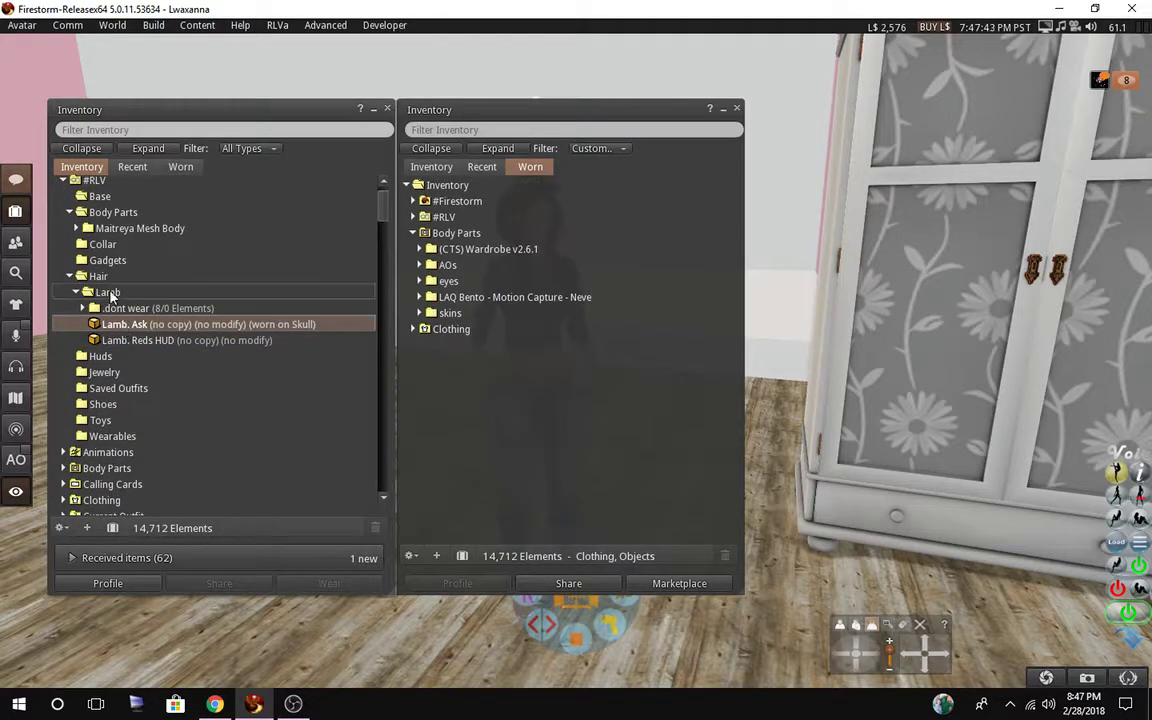
click(108, 292)
right_click(112, 292)
click(148, 314)
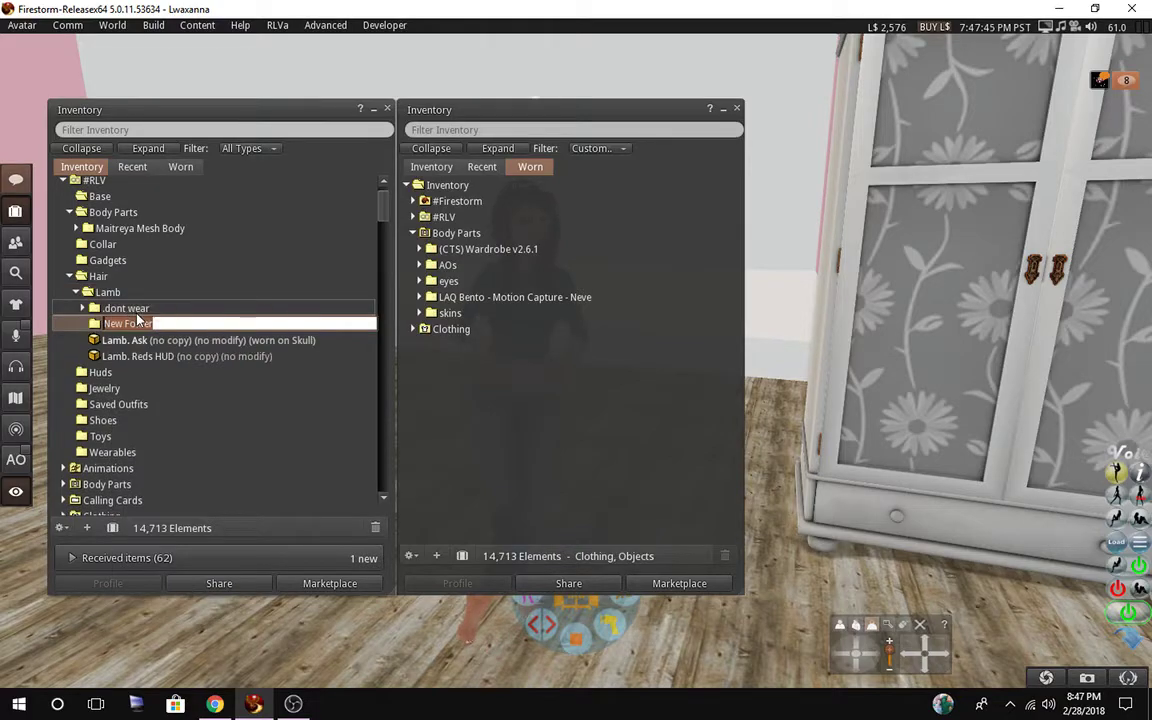
text(hair)
key(Return)
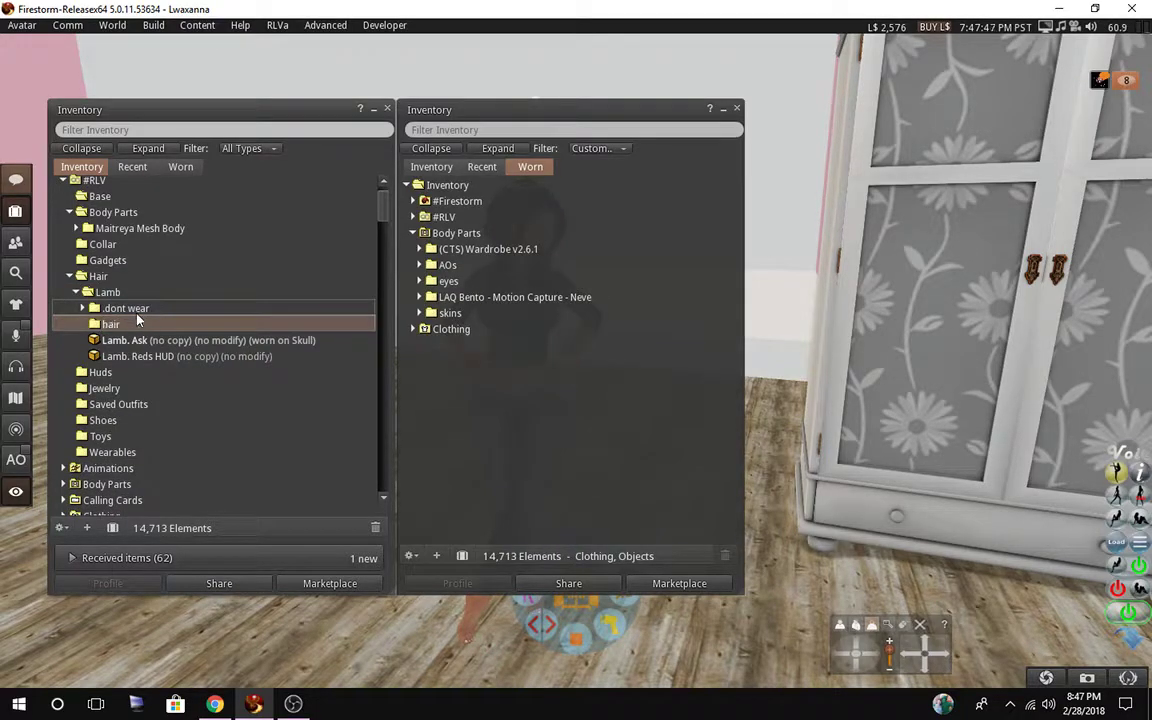
drag(125, 340, 108, 324)
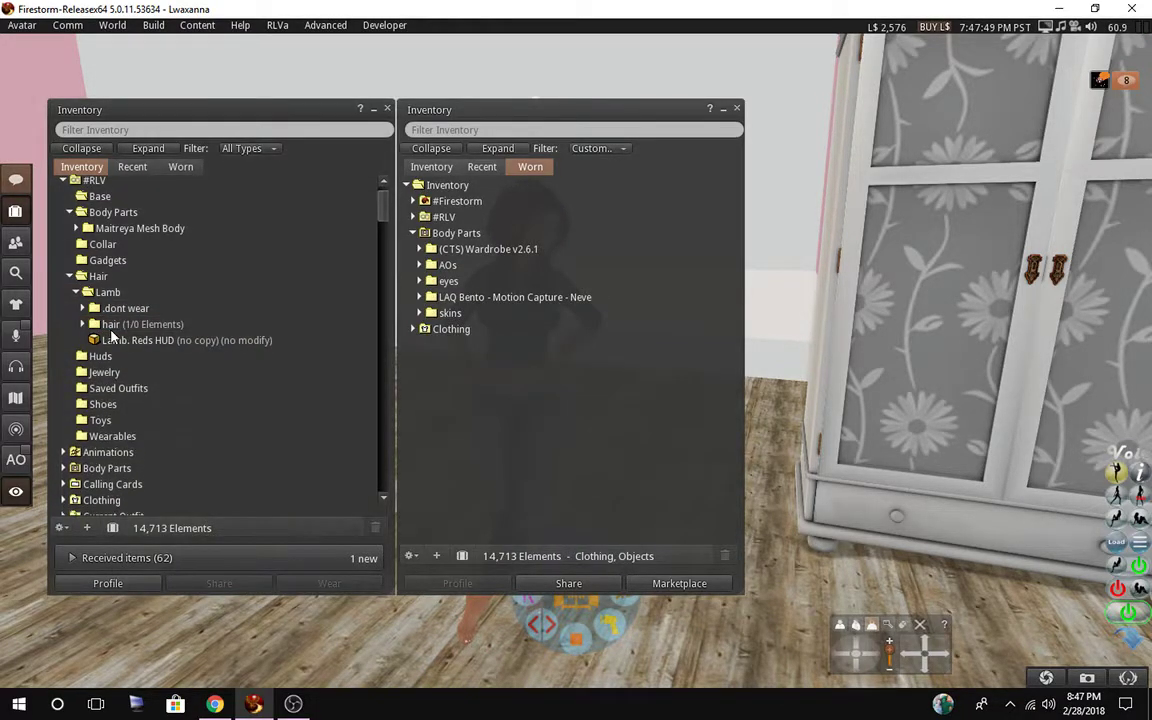
Create a subfolder named "color hud" in the Lamb folder and move Lamb. Reds HUD into it.
right_click(105, 292)
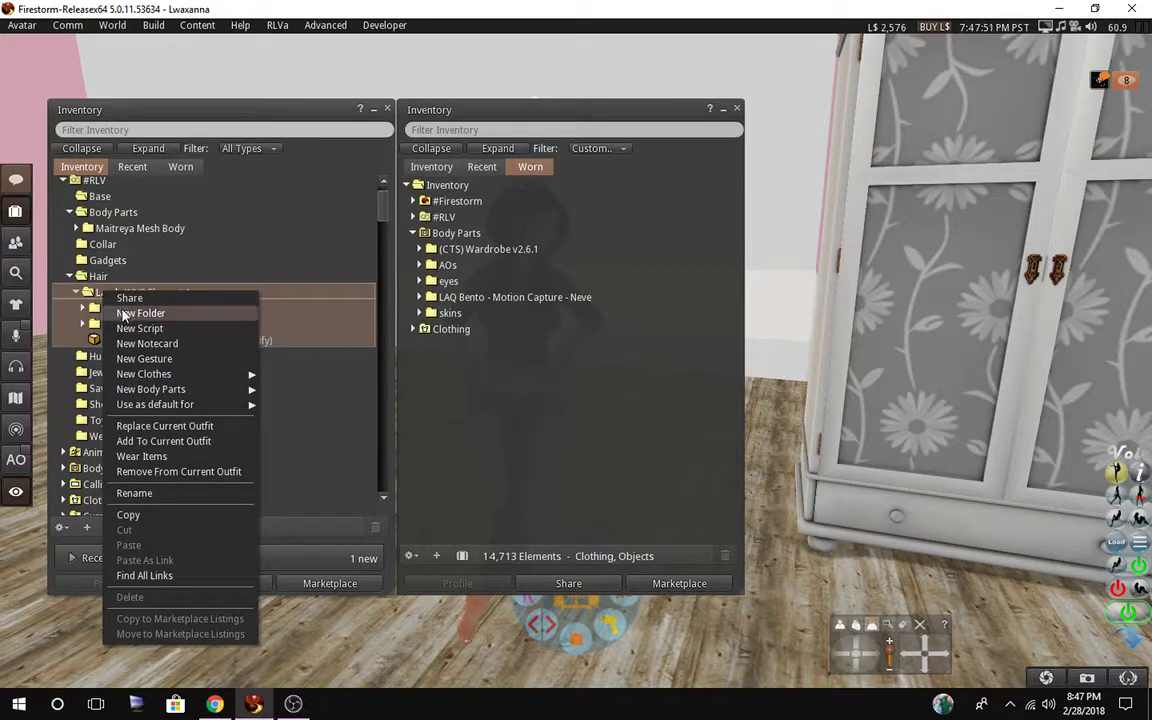
click(123, 314)
text(hu)
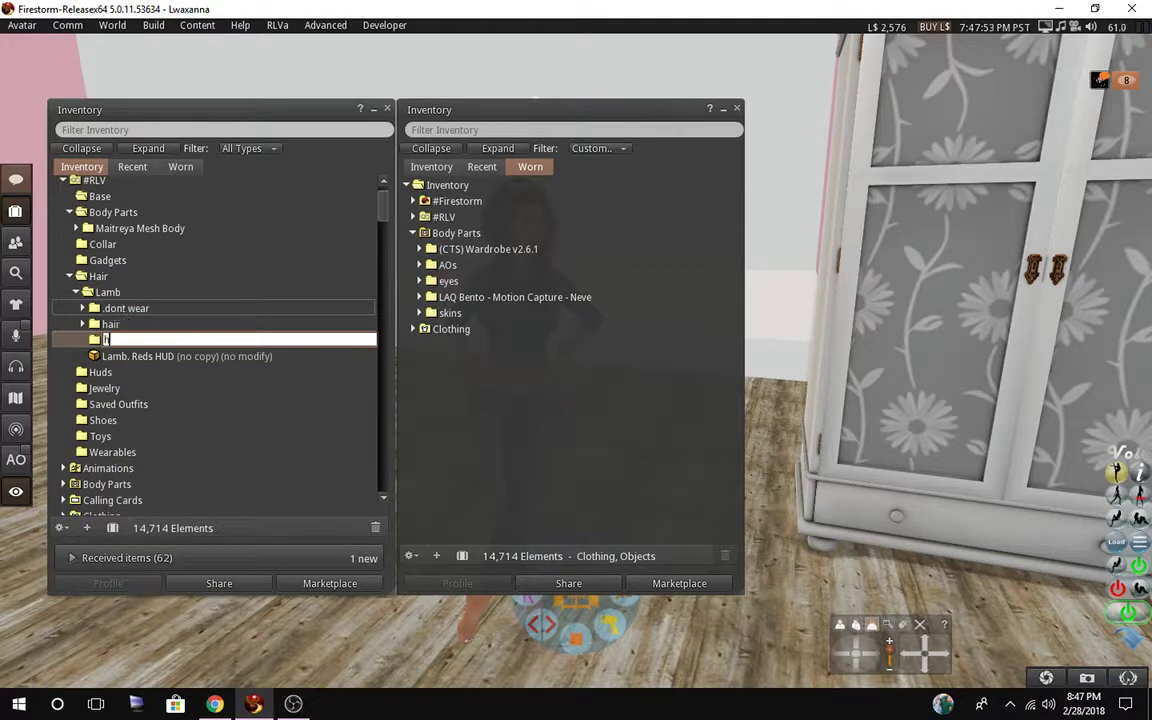
key(BackSpace)
key(BackSpace)
text(color hud)
key(Return)
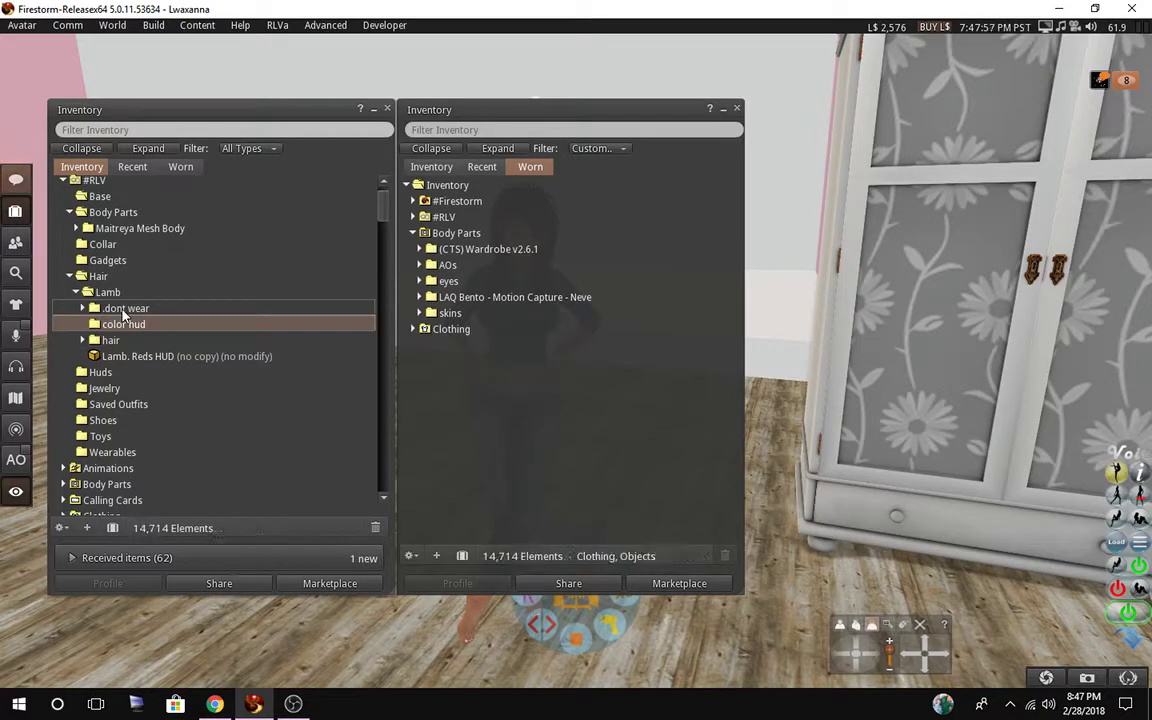
drag(132, 356, 122, 327)
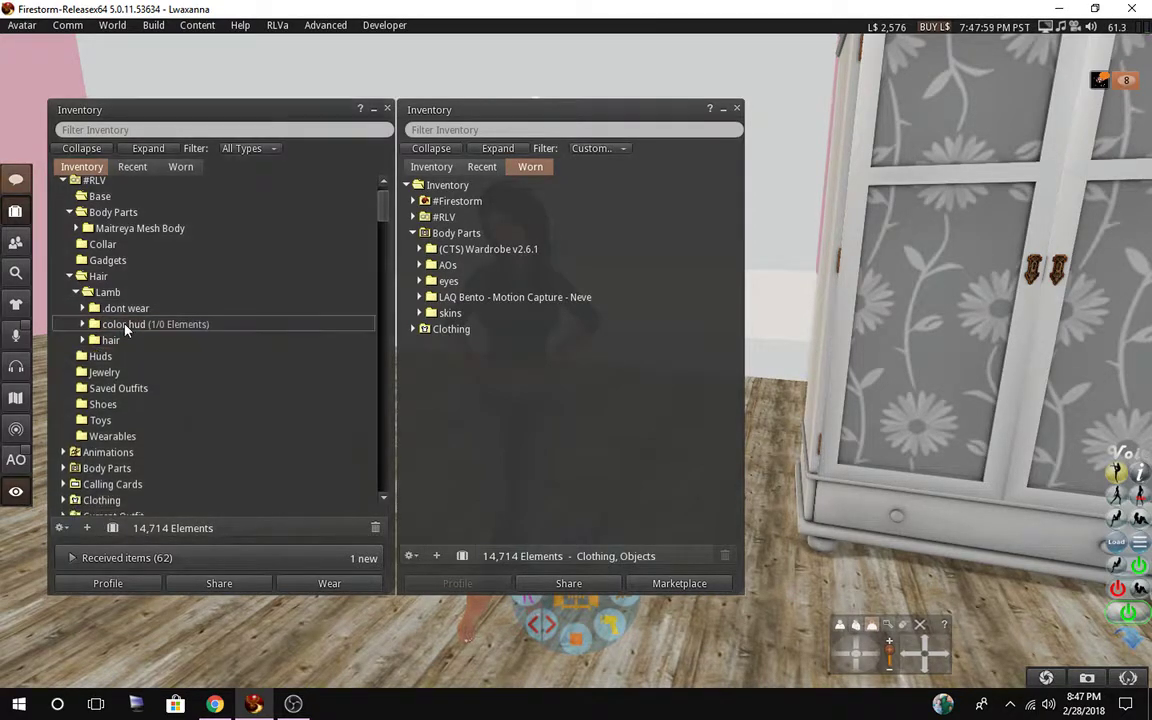
Examine the contents of the .dont wear and hair subfolders inside the Lamb folder.
click(92, 288)
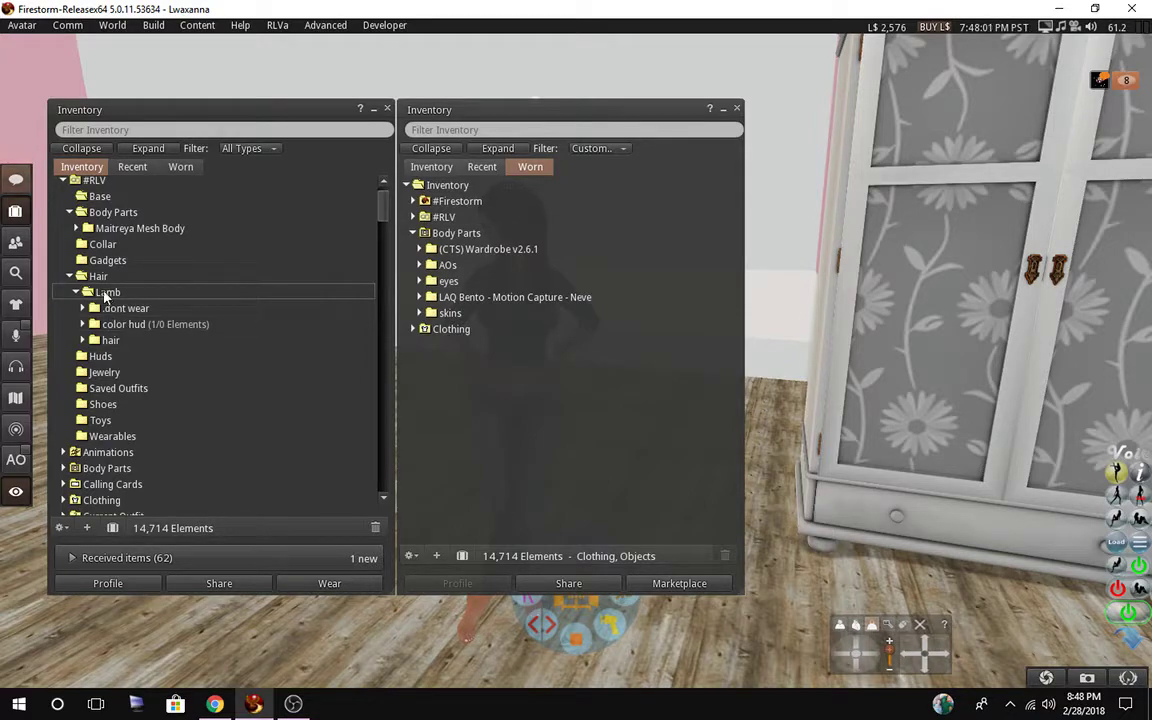
click(82, 308)
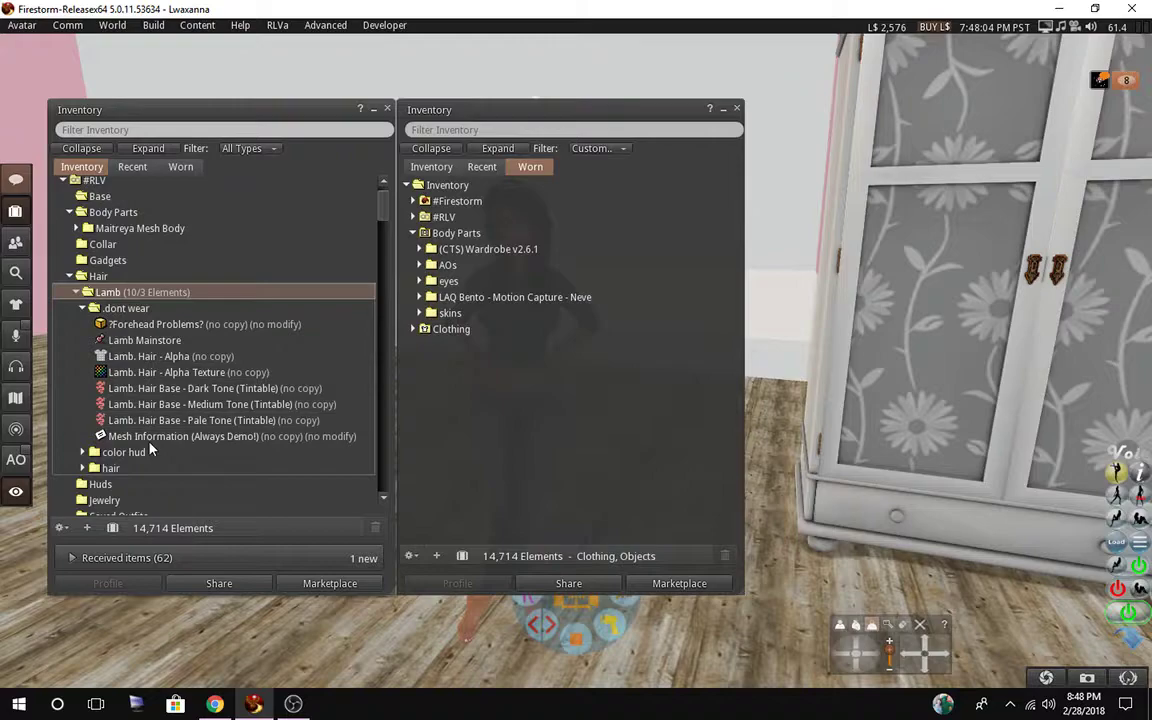
click(82, 308)
click(82, 341)
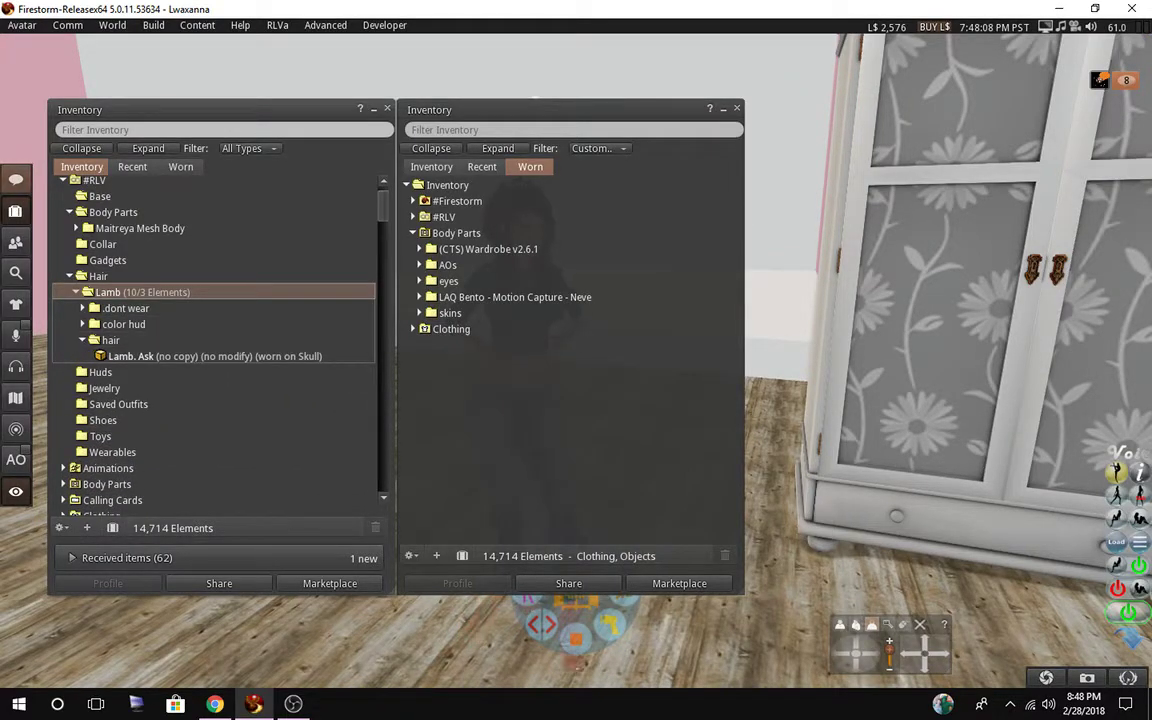
Switch to Chrome and open the Second Life Marketplace in the tab holding the Maitreya image search.
click(215, 704)
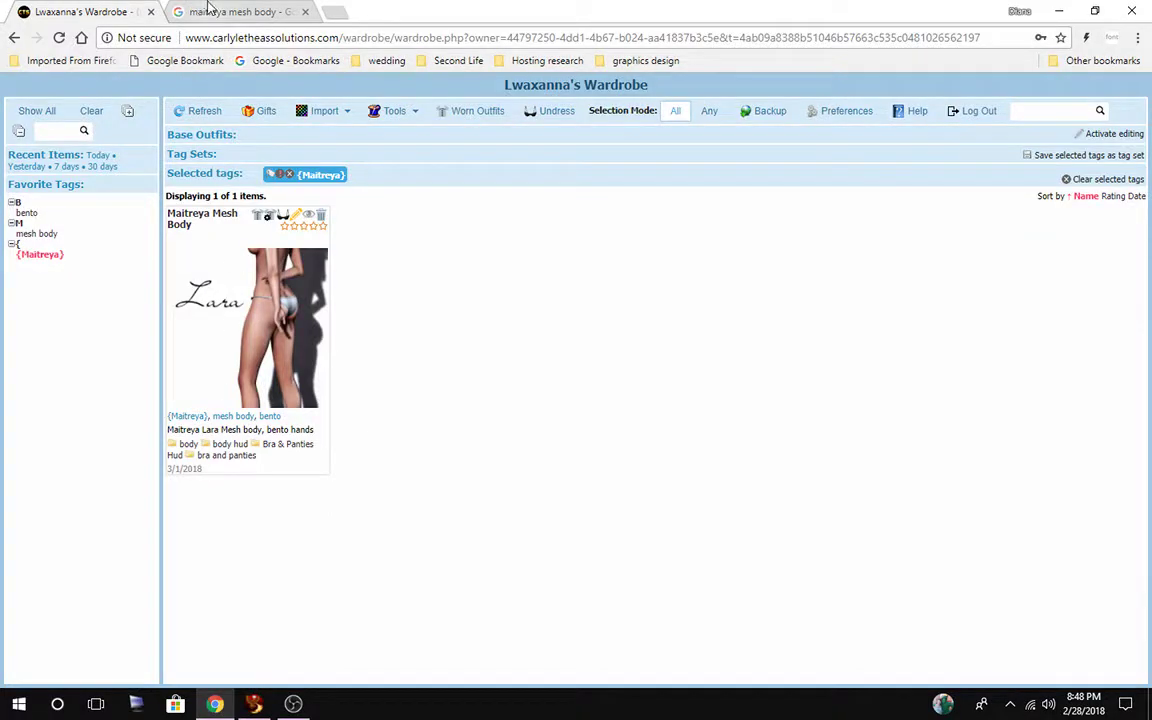
click(190, 10)
click(208, 40)
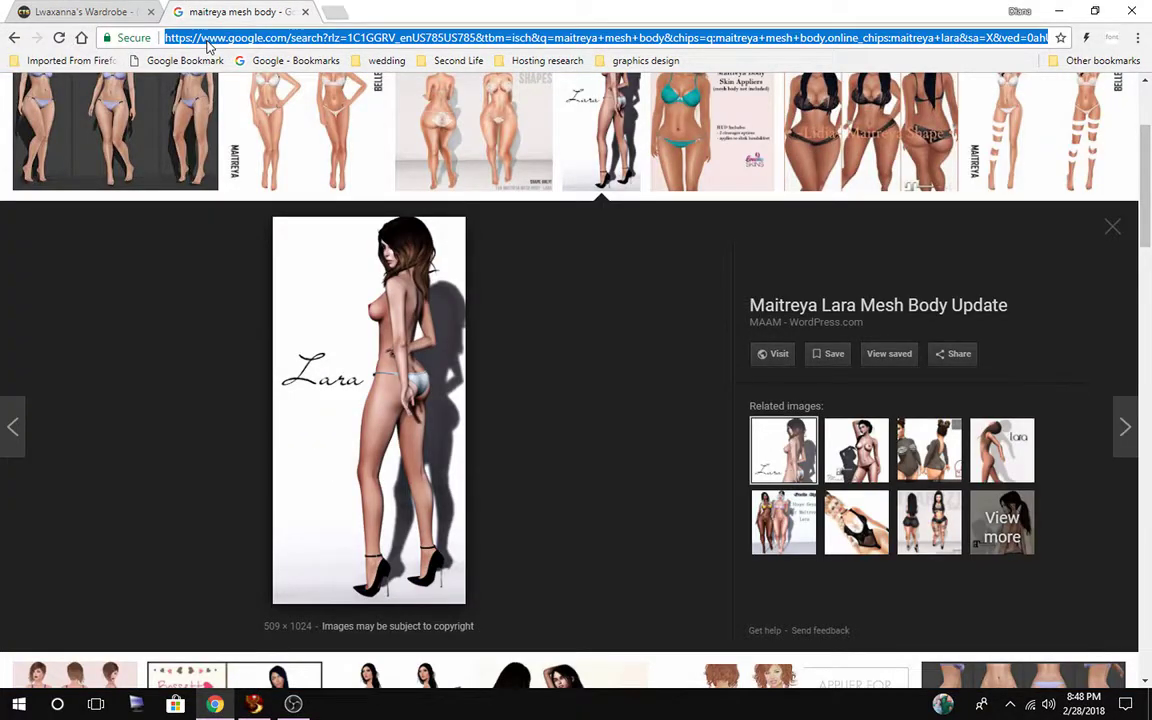
text(ma)
key(Return)
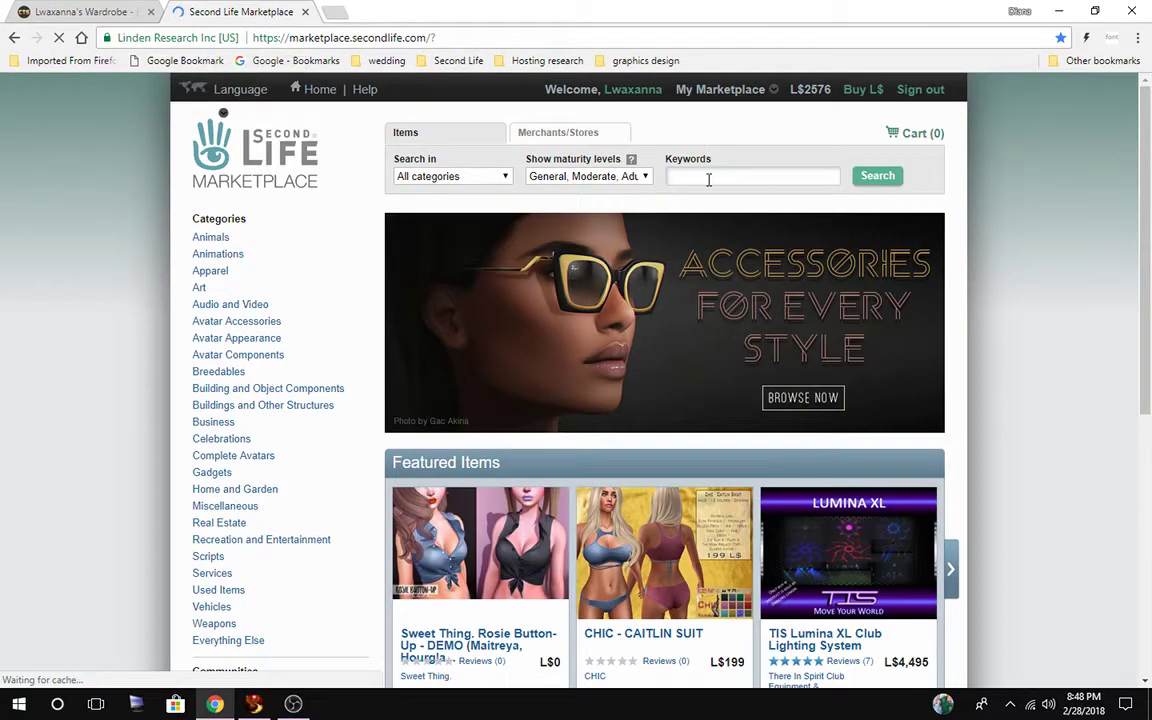
Search the Marketplace for "lamb ask red" and open the L$199 Lamb. Ask - Red Pack listing.
click(708, 179)
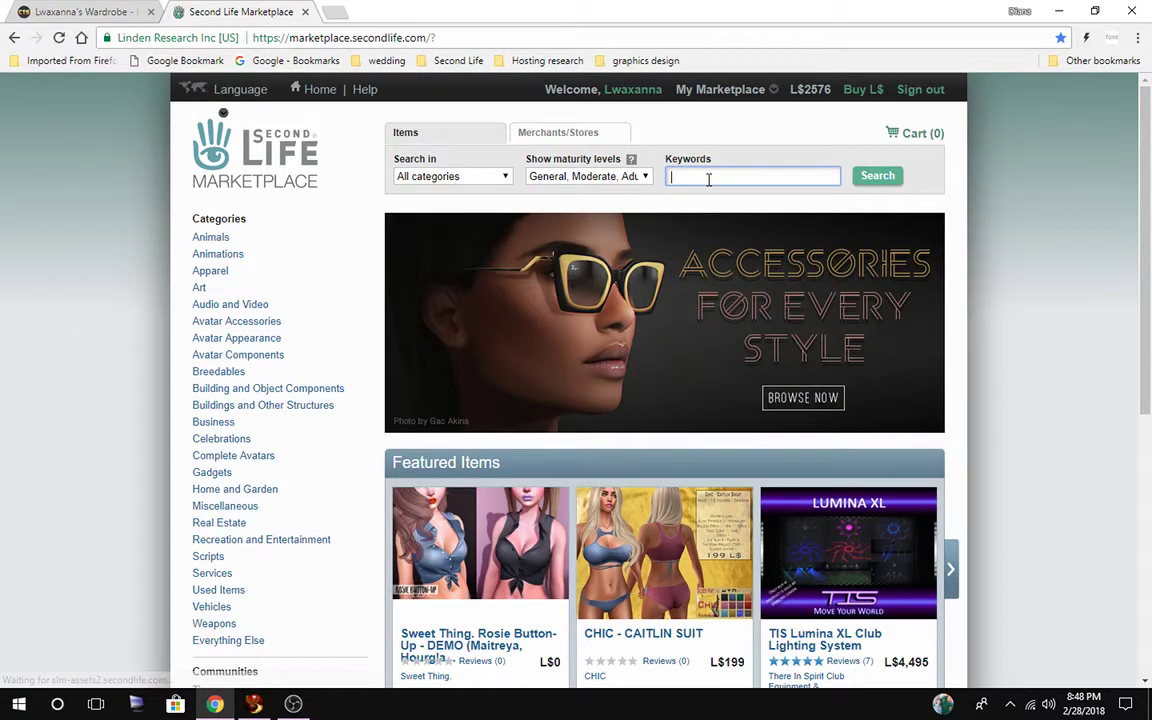
text(lamb ask red)
key(Return)
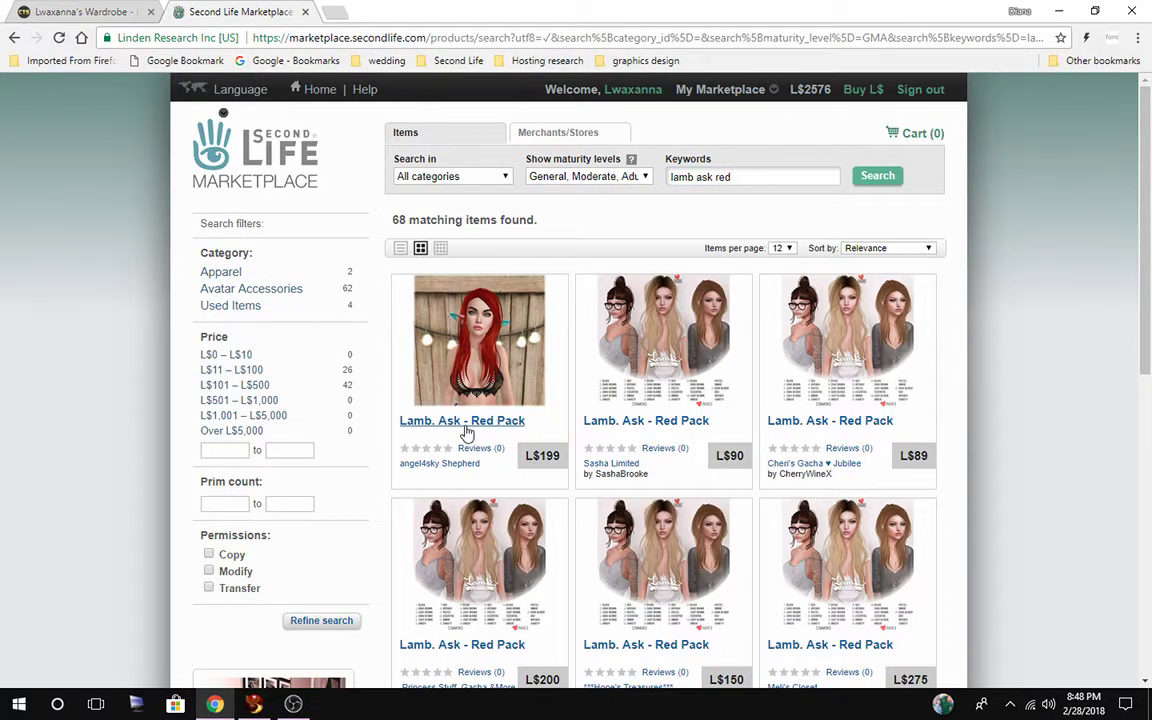
click(466, 428)
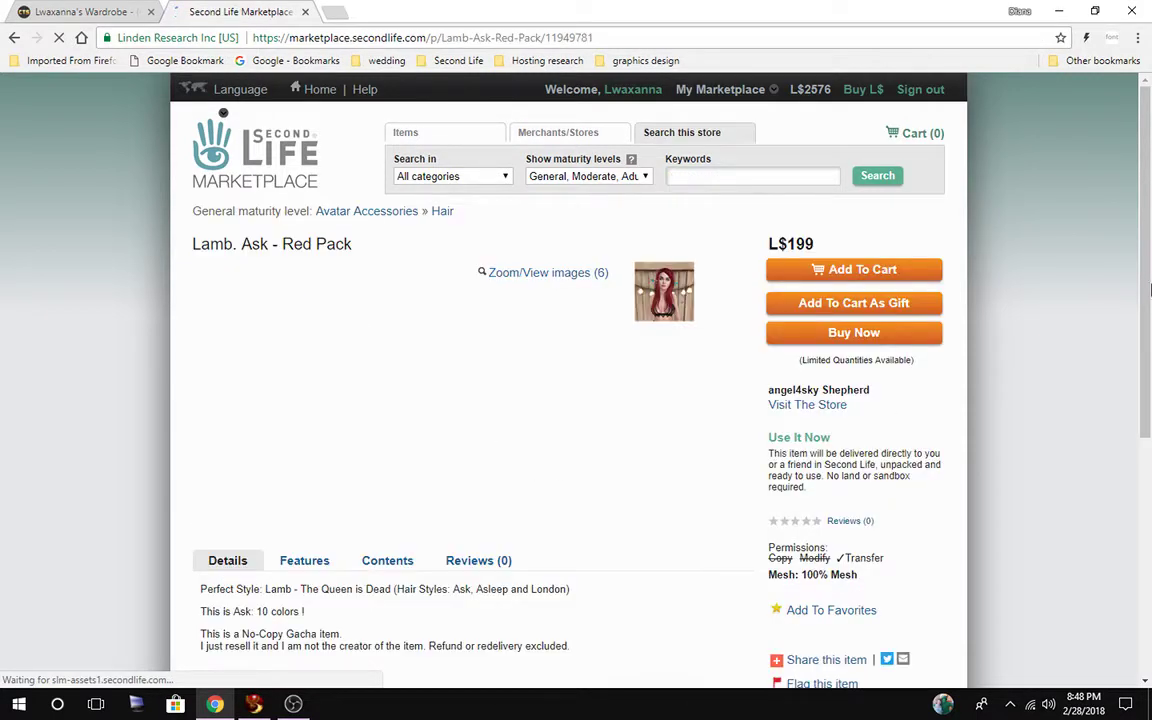
Open the L$90 Lamb. Ask - Red Pack listing from the search results and copy its web address.
click(14, 37)
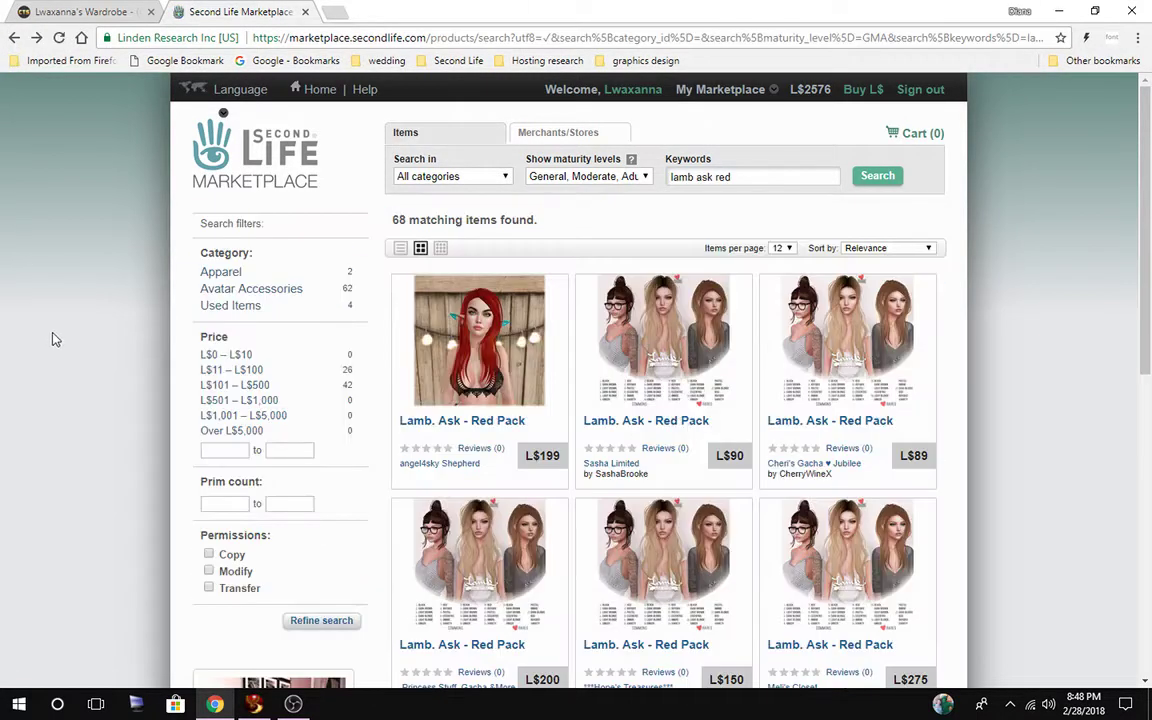
click(656, 424)
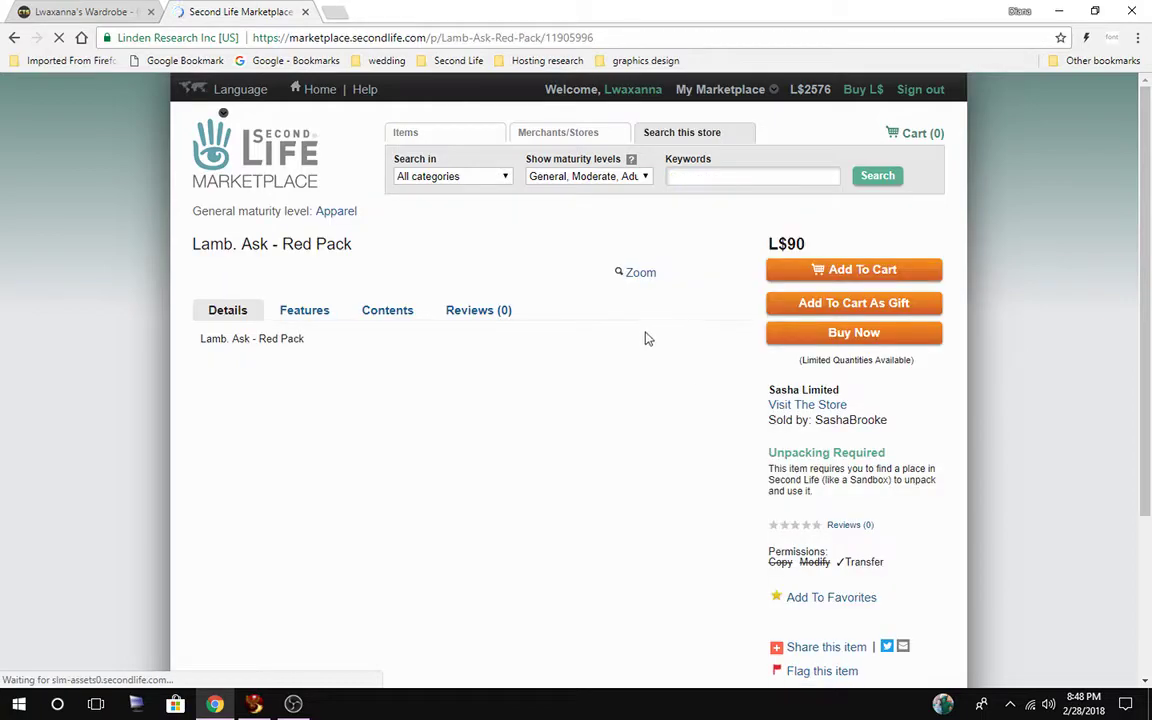
click(347, 38)
key(ctrl+c)
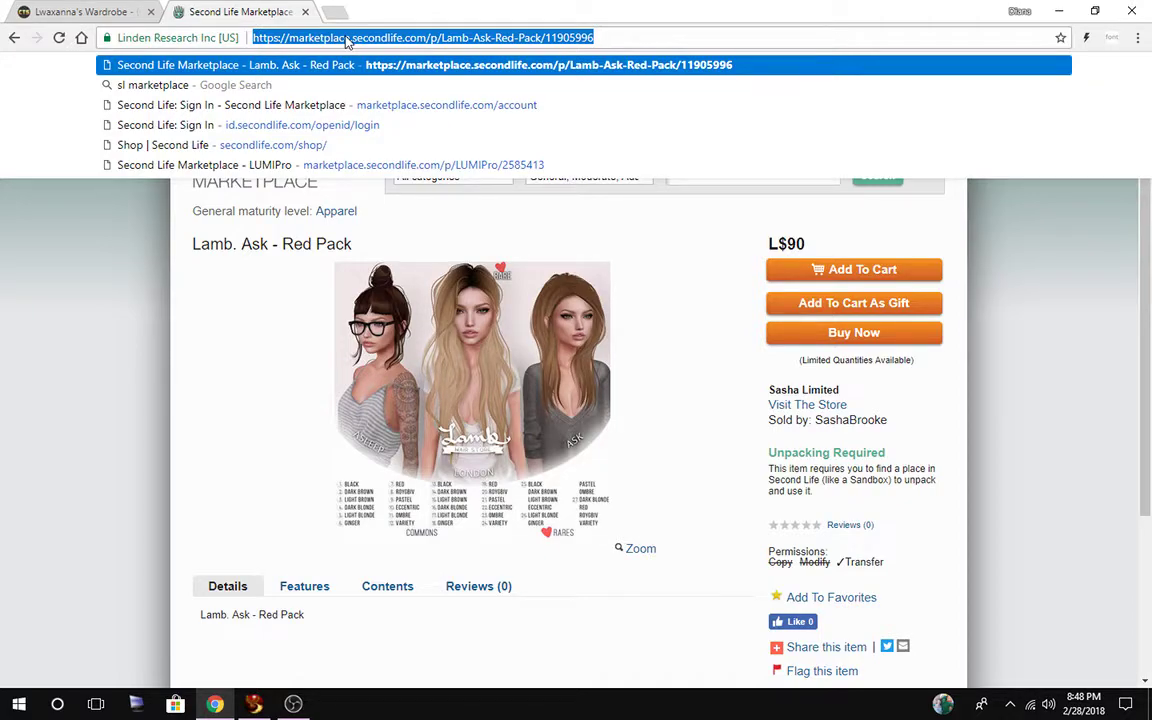
click(79, 324)
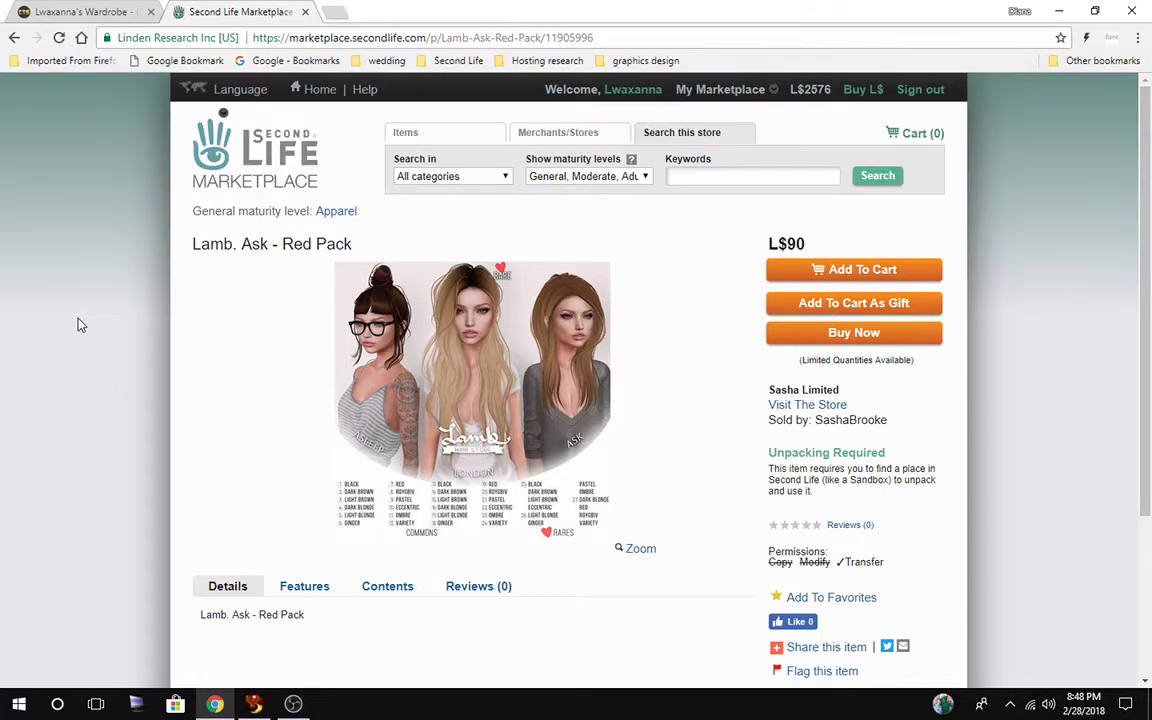
In the CTS Wardrobe, start a Marketplace import and load the Lamb. Ask - Red Pack details from the copied URL.
click(54, 8)
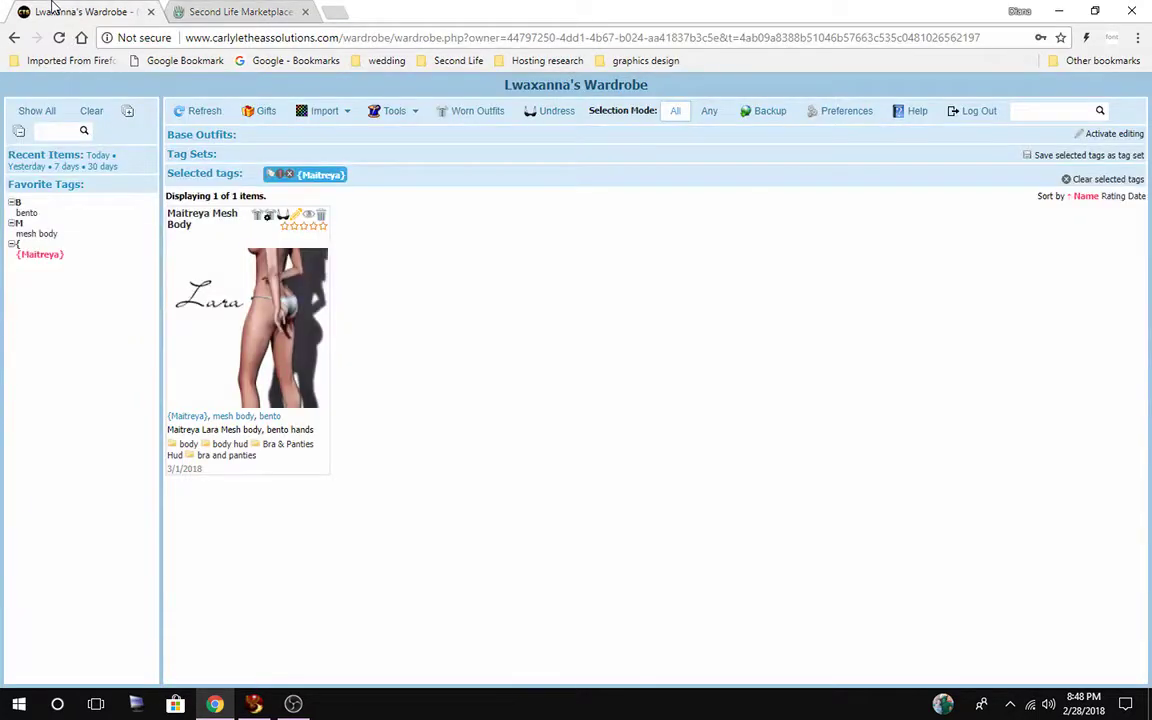
click(345, 118)
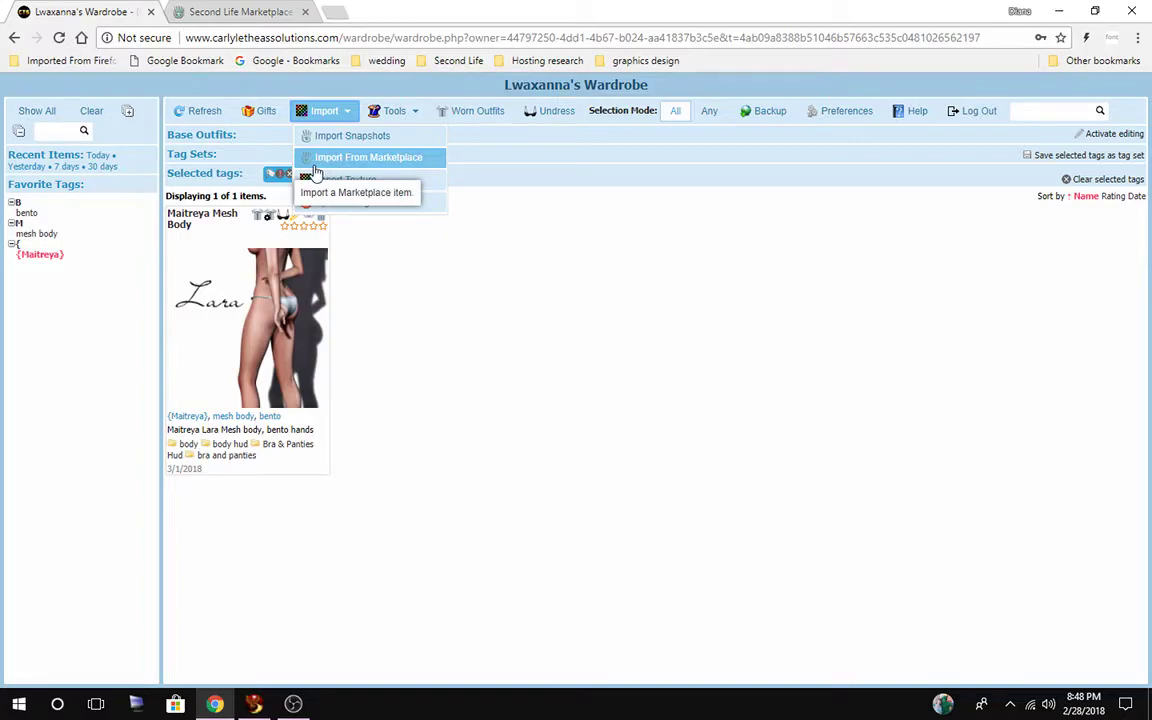
click(327, 160)
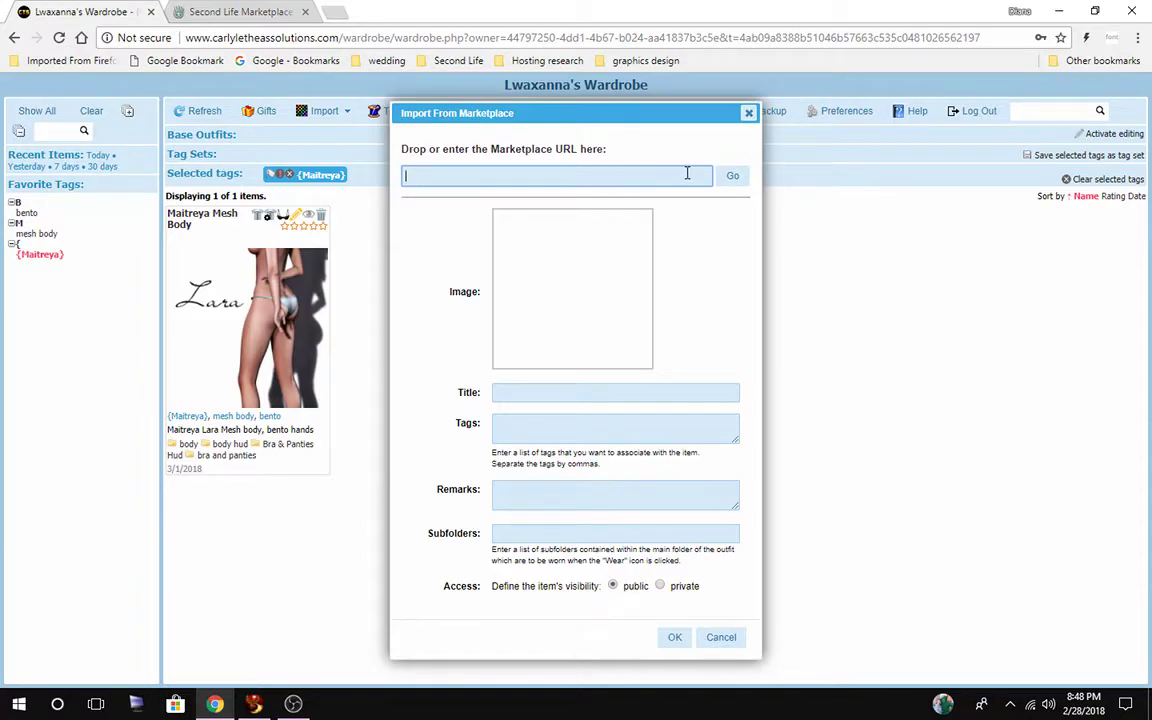
key(ctrl+v)
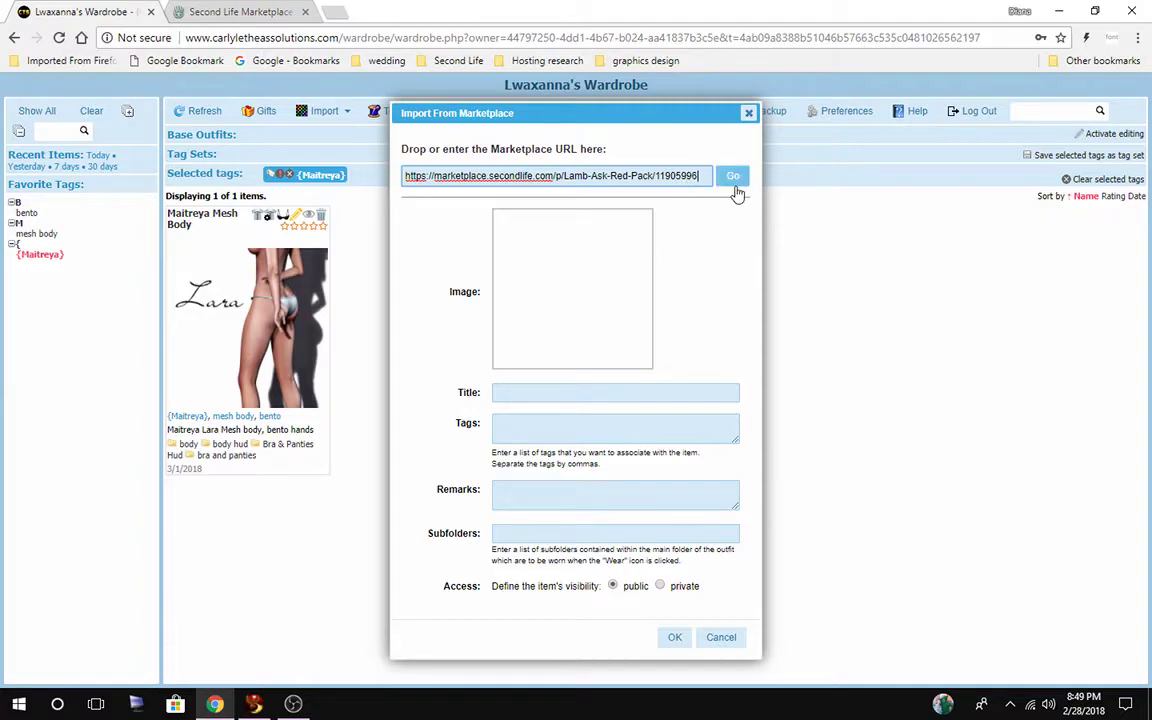
click(735, 186)
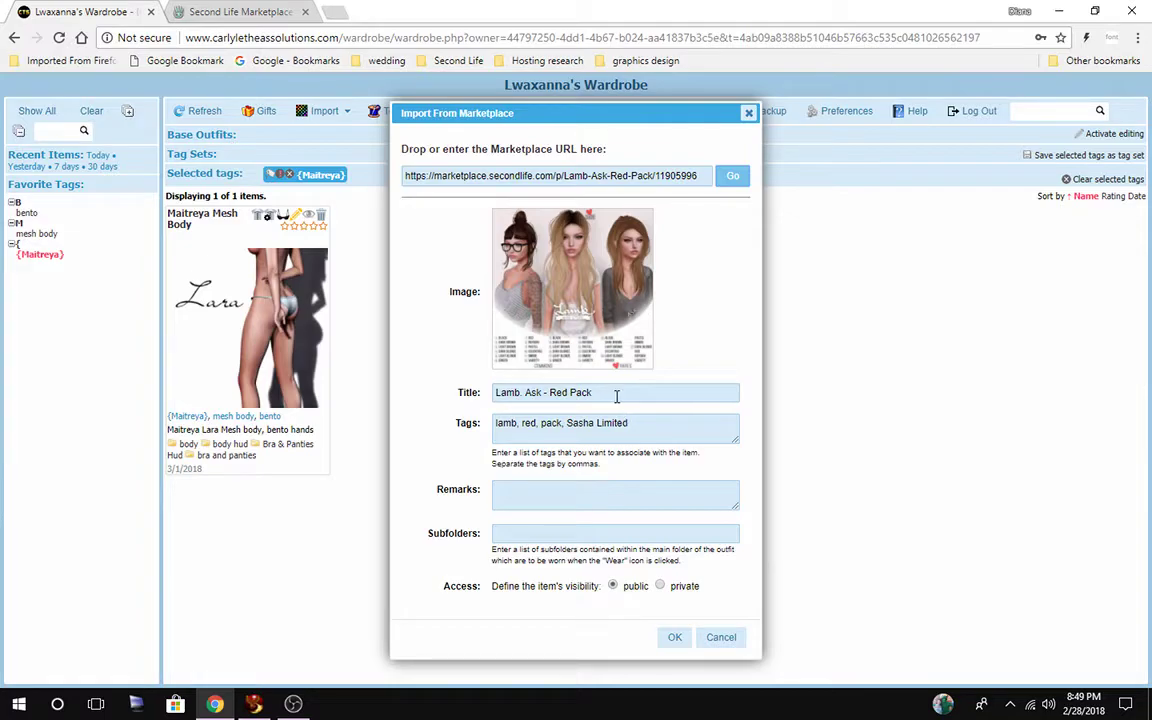
Check the hair's folder name in Firestorm and shorten the import title to "Lamb".
click(253, 704)
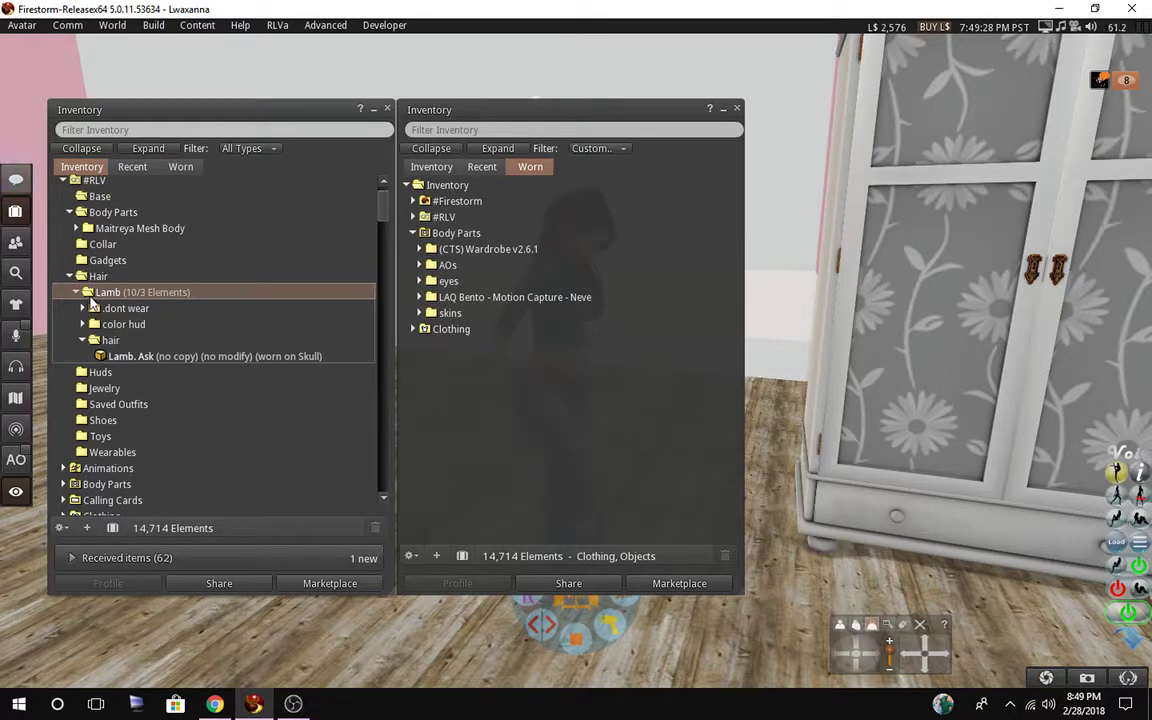
click(218, 705)
drag(597, 393, 525, 395)
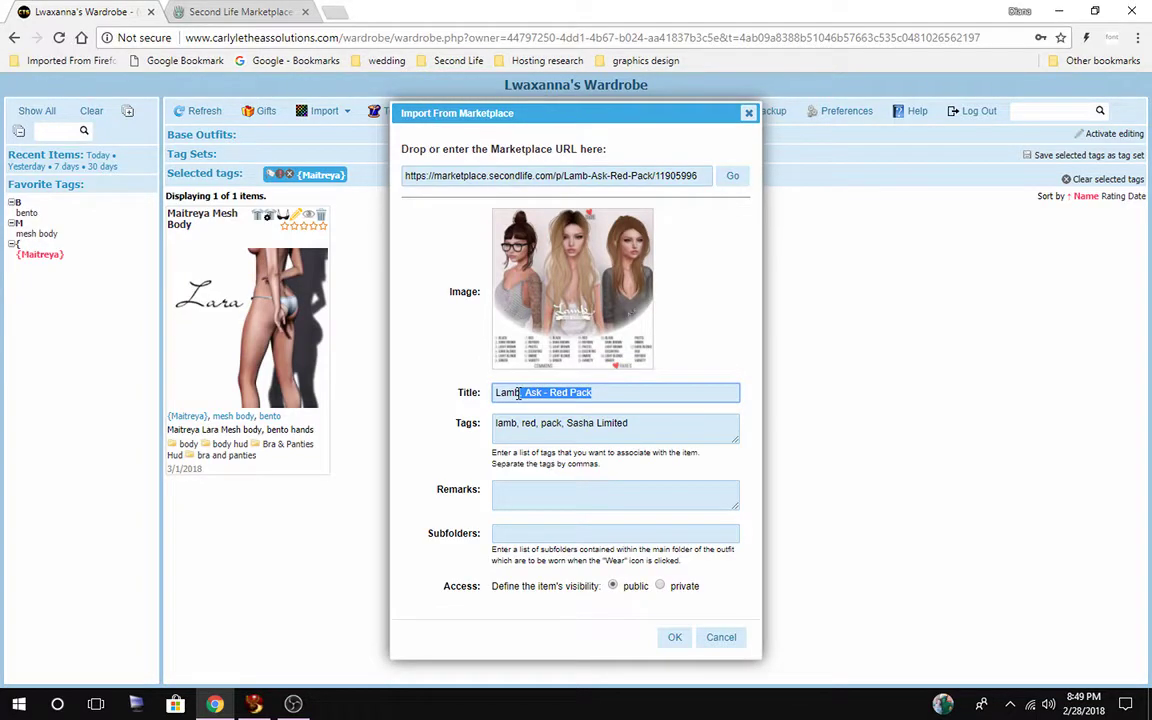
key(BackSpace)
click(531, 421)
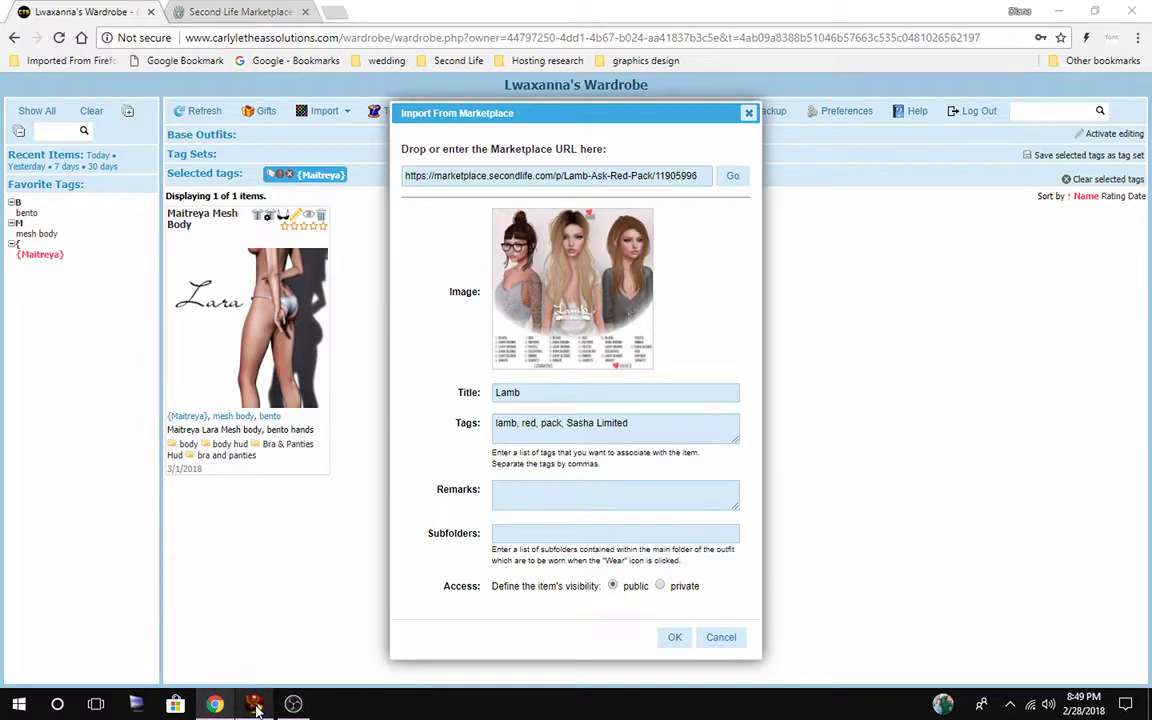
In Firestorm, create a subfolder named "Ask" in the Lamb folder and move .dont wear, color hud and hair into it.
click(255, 705)
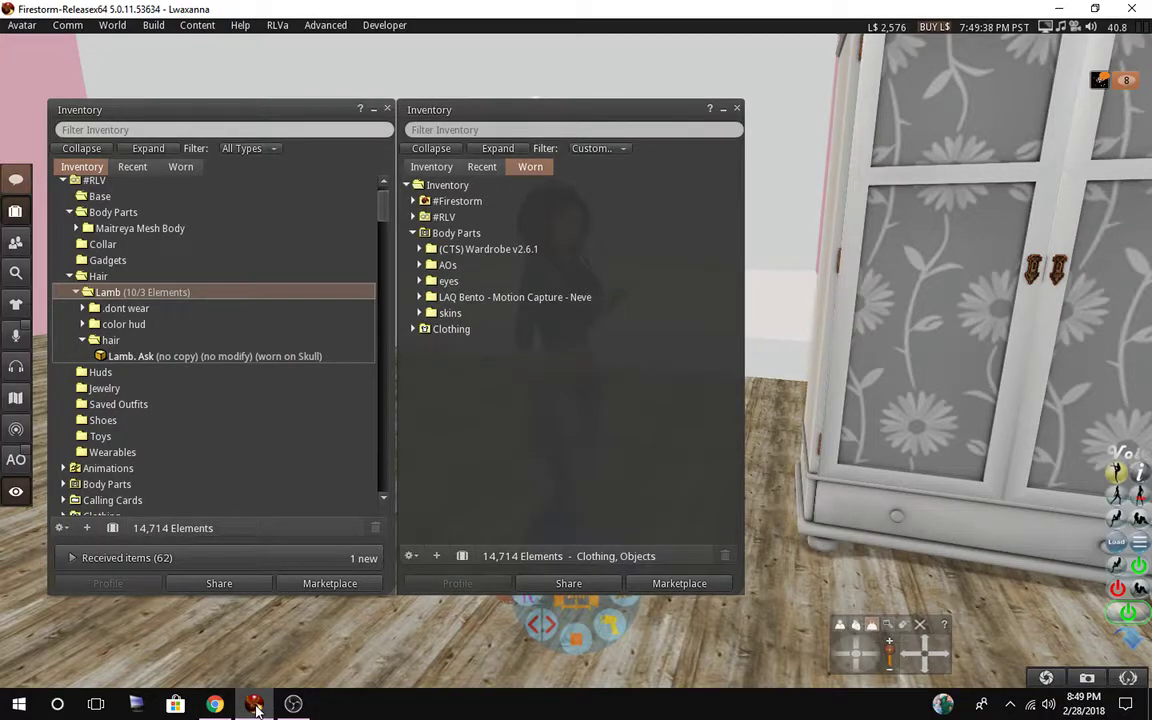
click(82, 340)
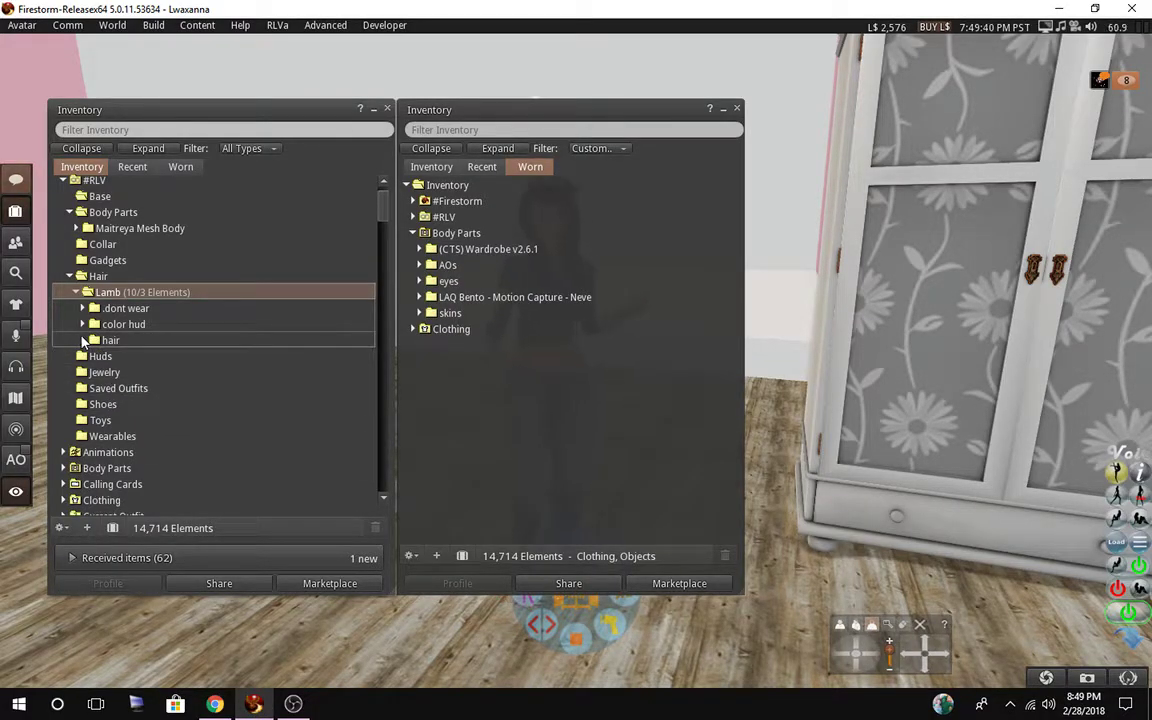
click(82, 340)
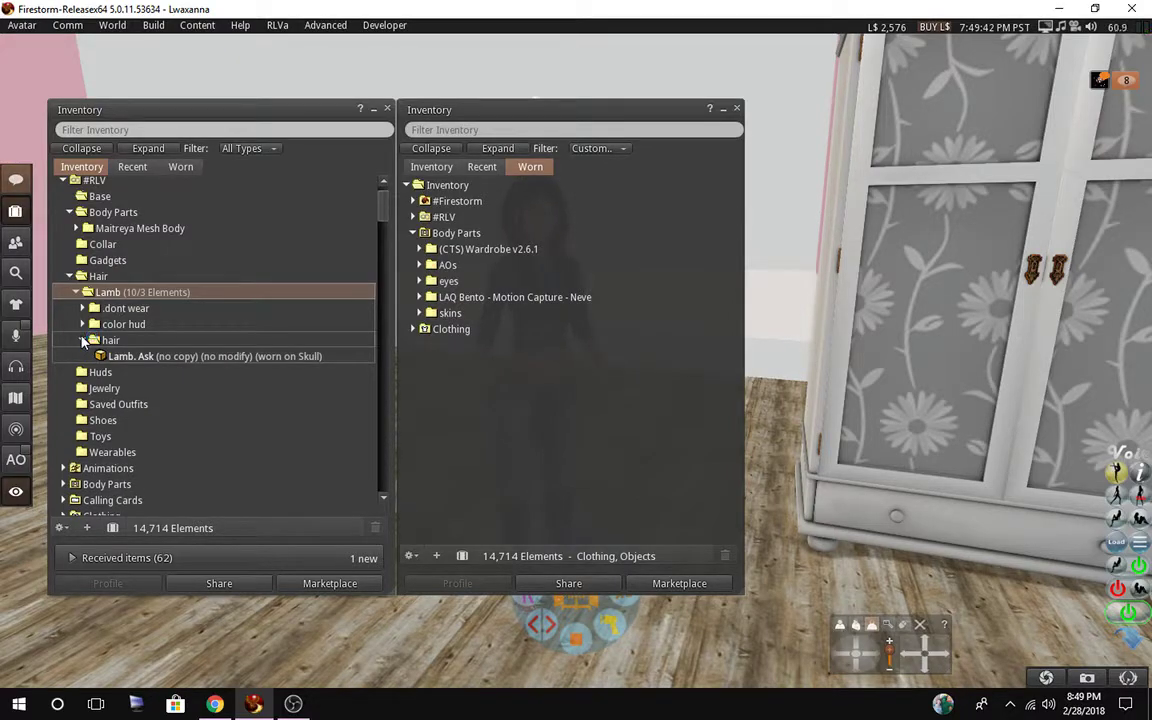
right_click(108, 293)
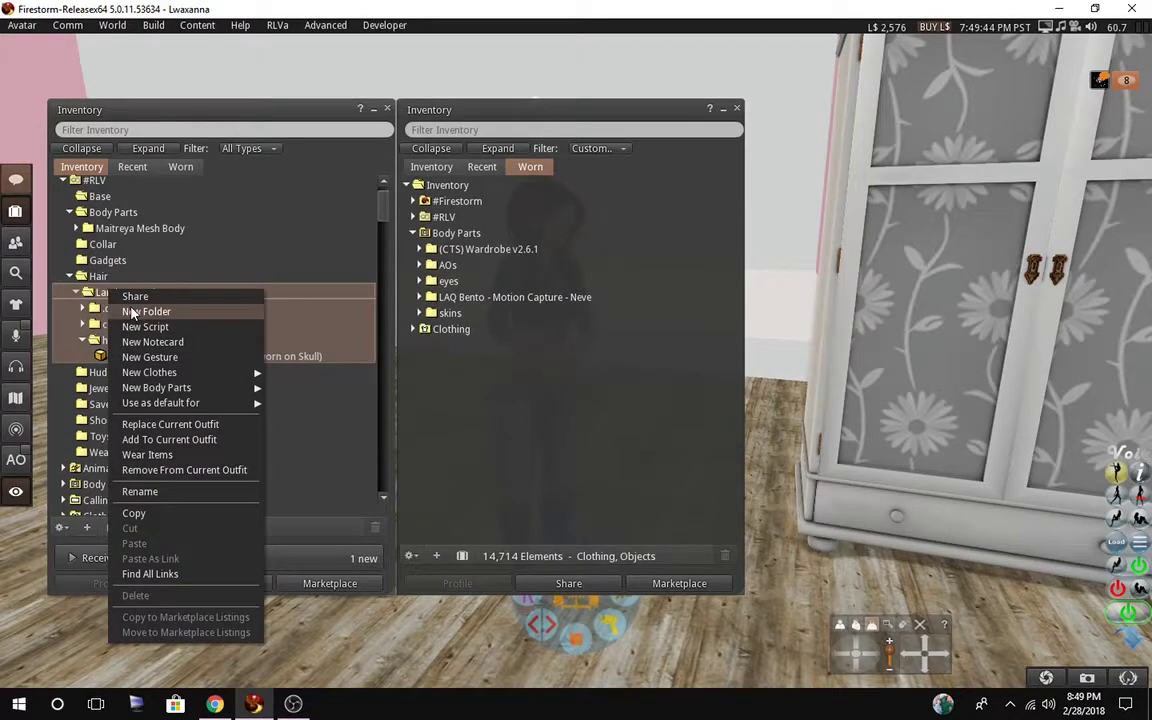
click(135, 311)
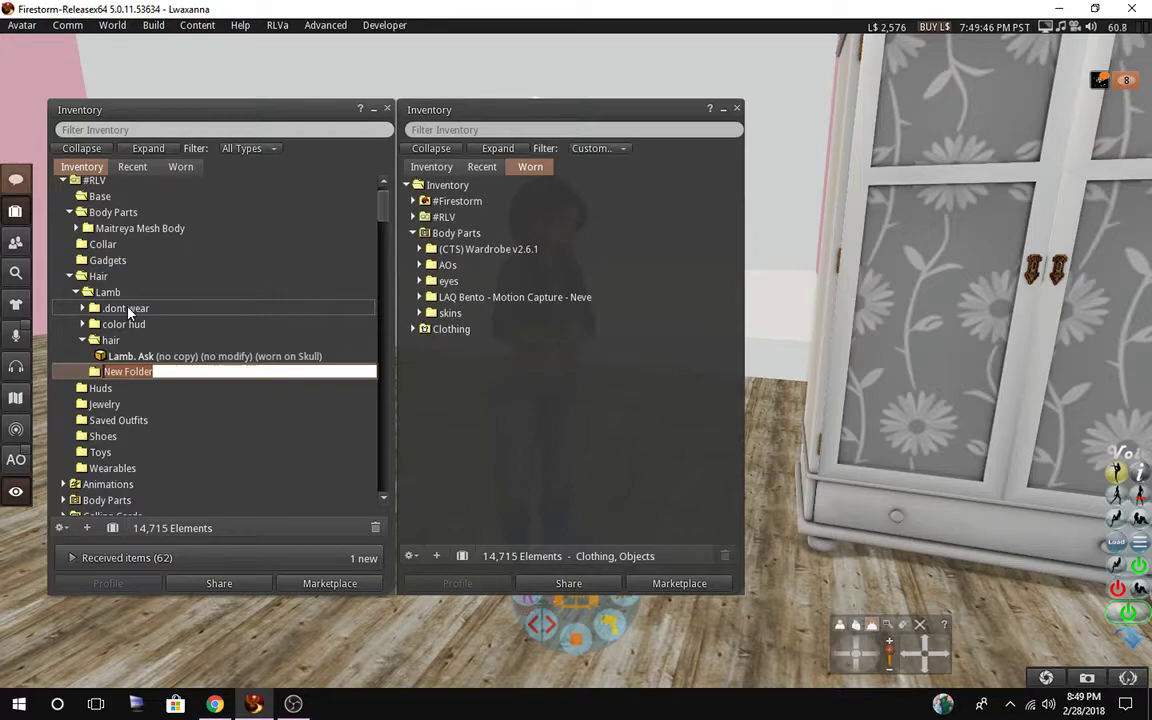
text(ASk)
key(Return)
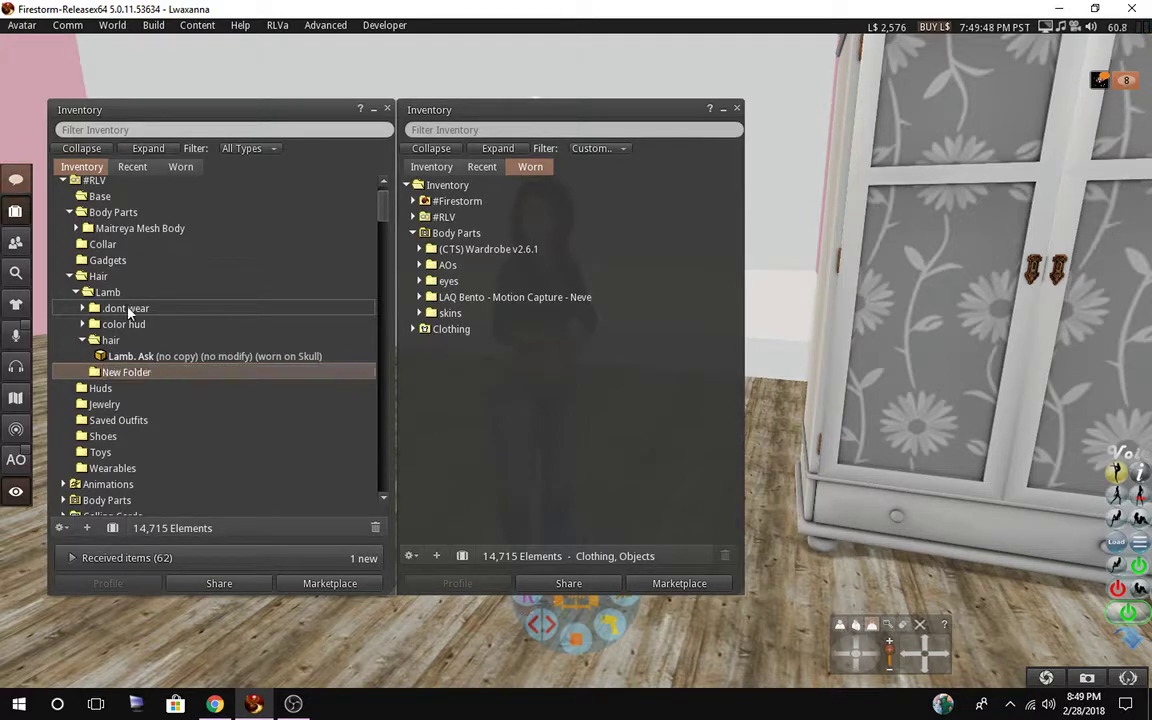
mouse_move(125, 312)
mouse_down()
mouse_move(115, 326)
mouse_move(103, 314)
mouse_up()
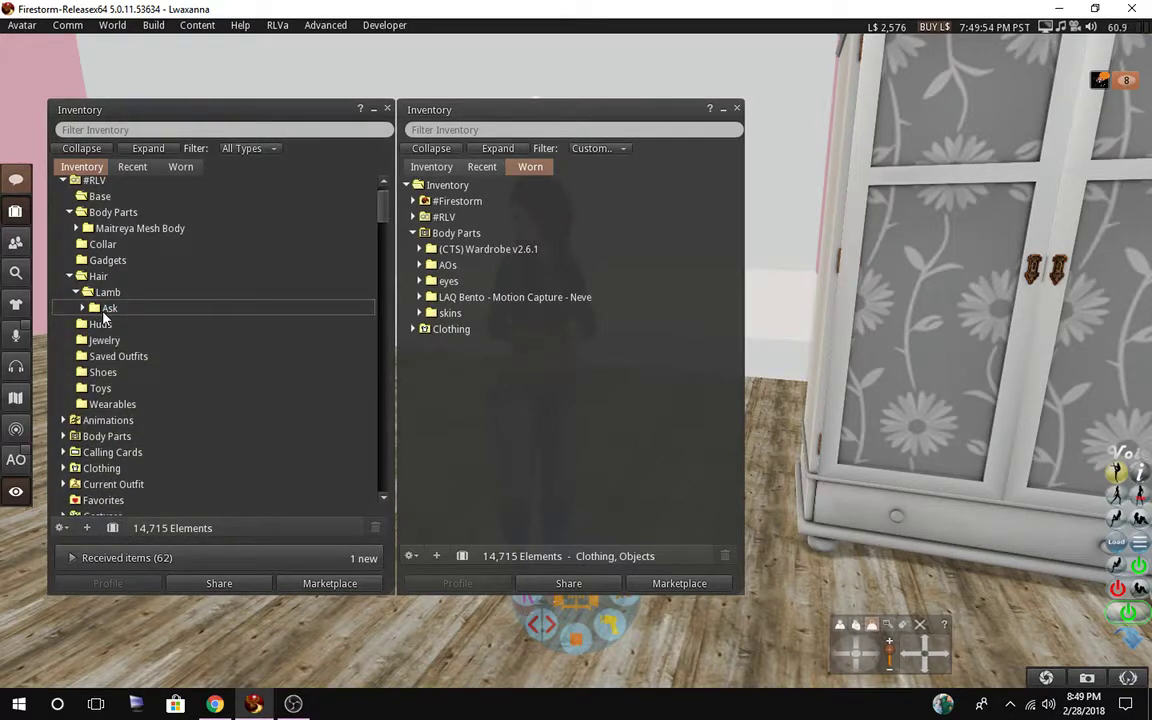
click(82, 308)
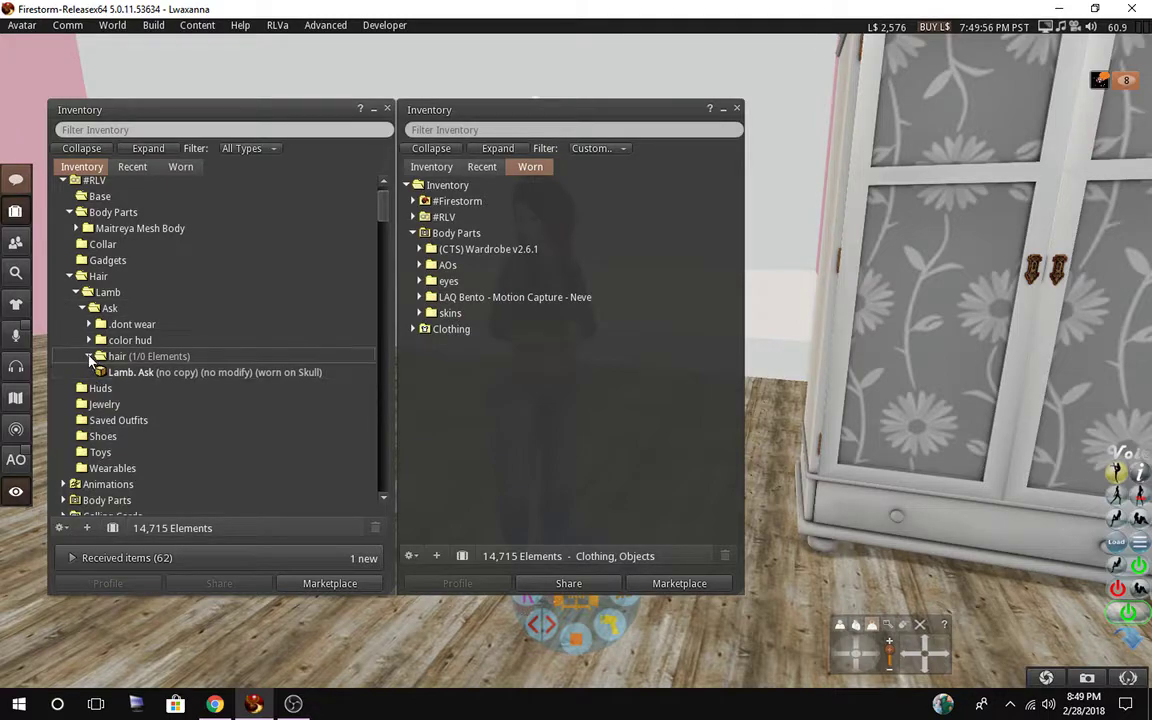
click(89, 357)
Back in the wardrobe import, set the title to "Ask" and the tags to "{Lamb}, haircolor/red".
mouse_move(207, 708)
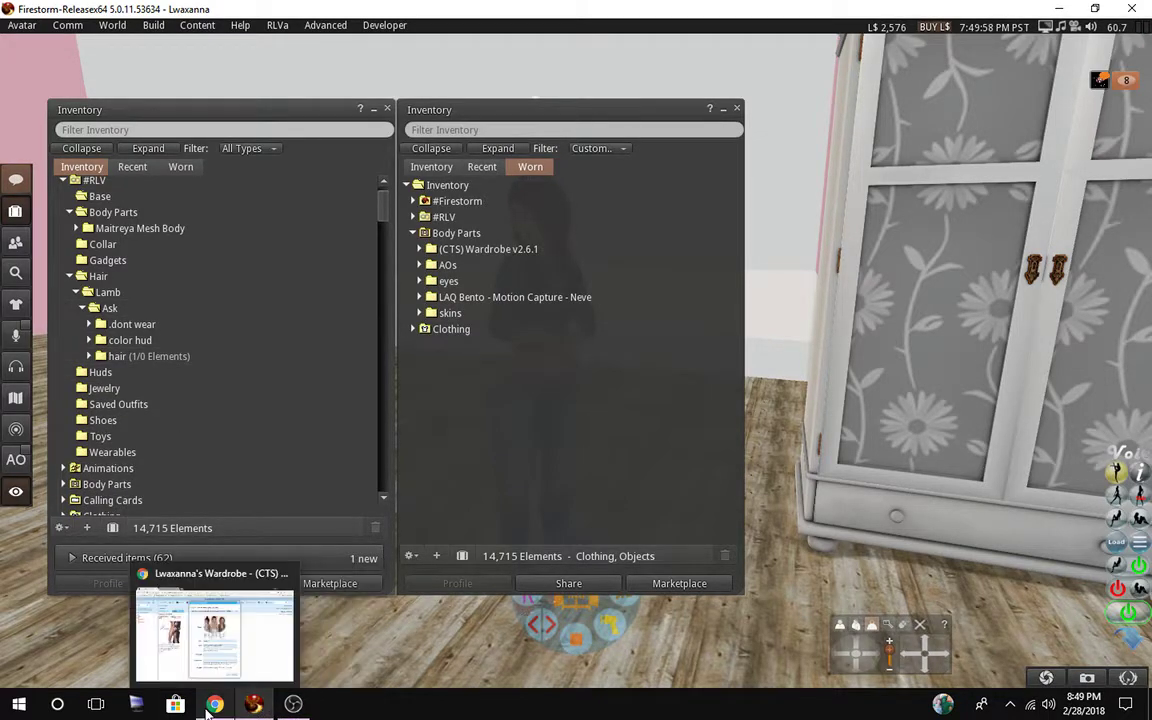
click(188, 640)
drag(522, 393, 446, 385)
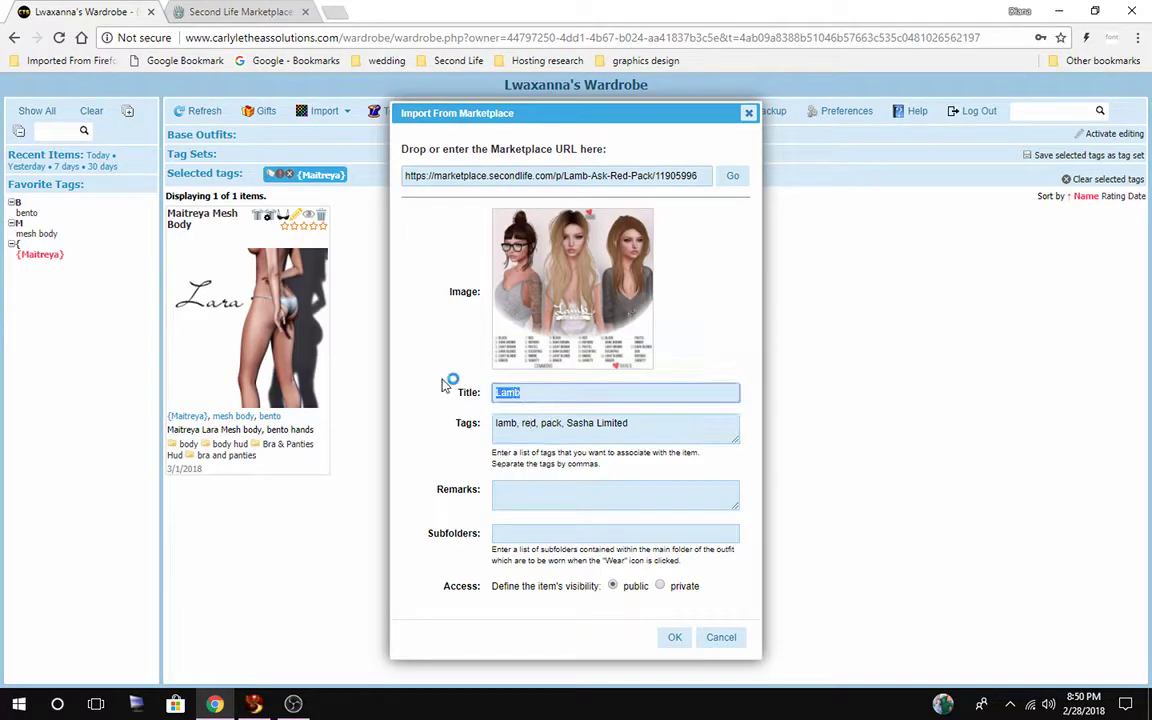
text(Ask)
drag(640, 423, 494, 422)
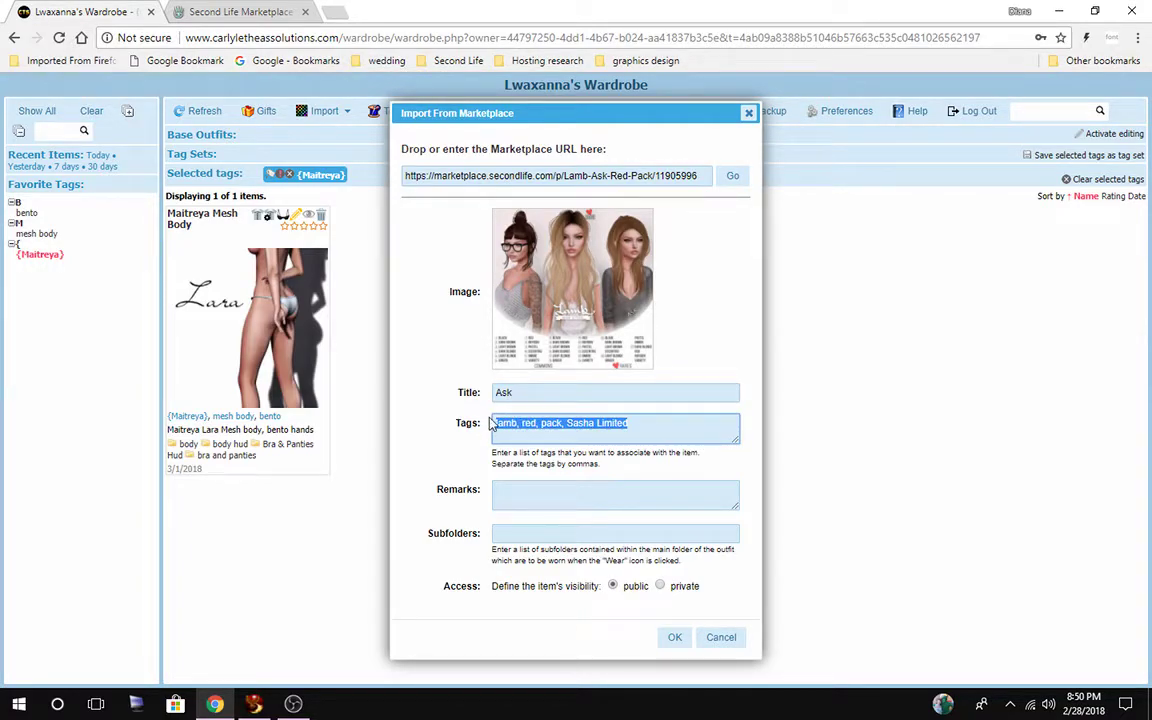
key(BackSpace)
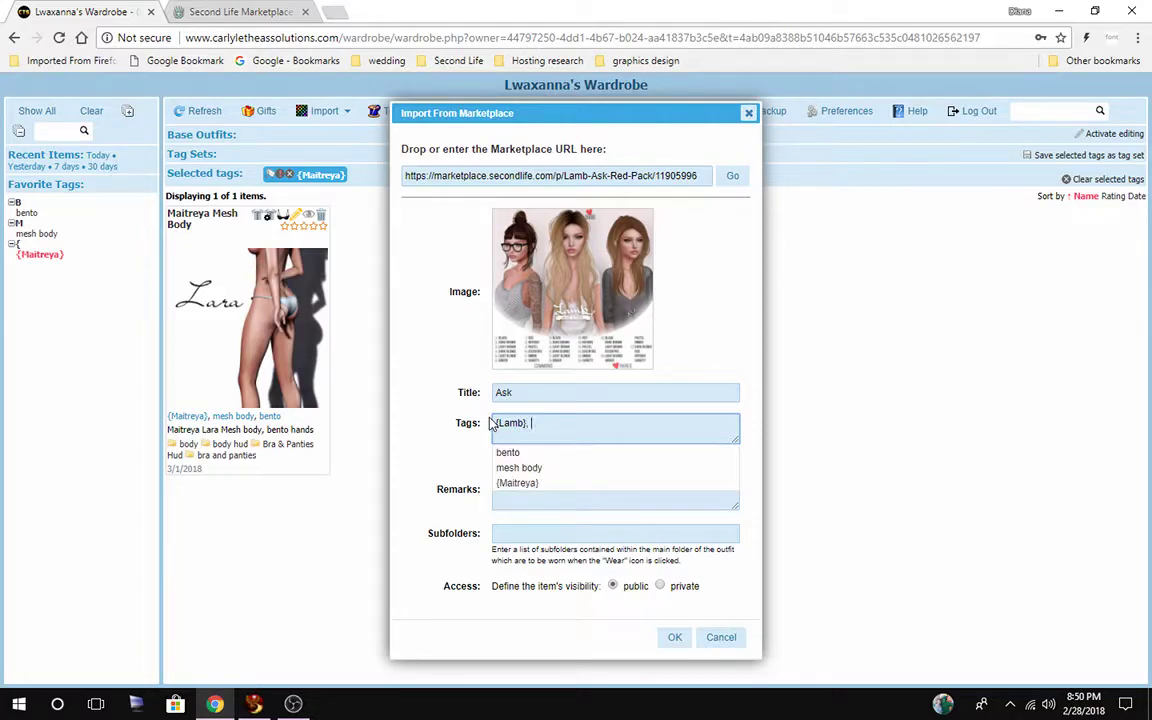
text(haircolor/red)
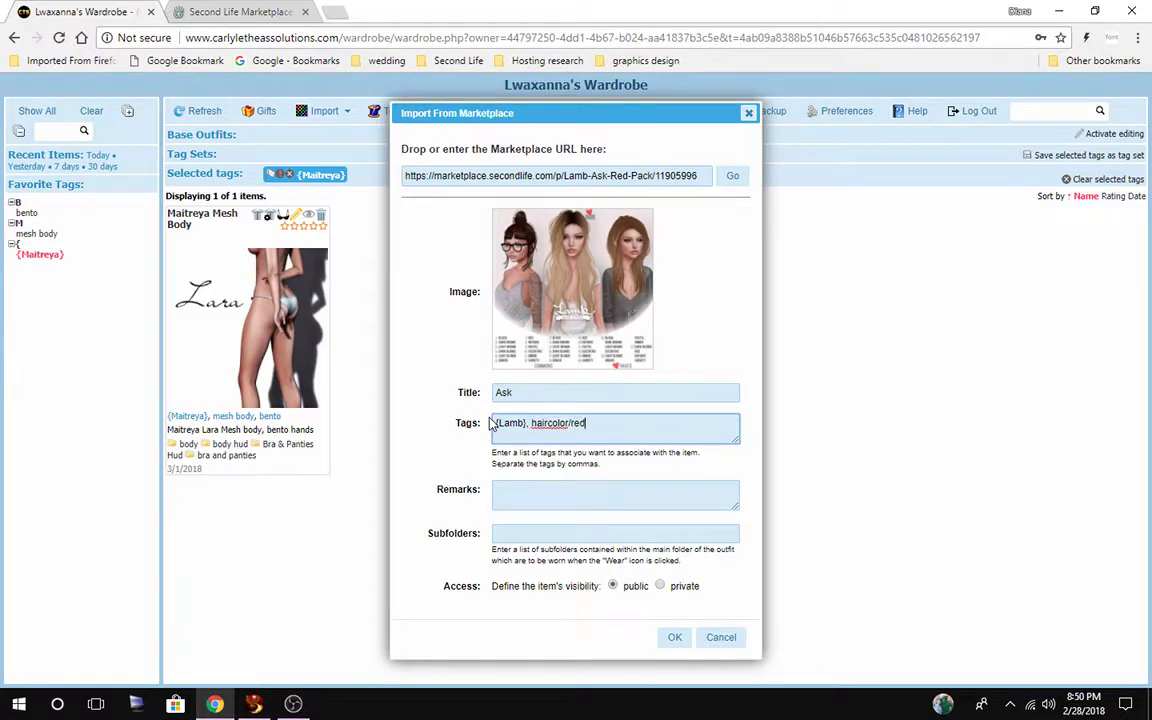
Check the Ask subfolder names in Firestorm, enter "hair, color hud" as the import's subfolders and save the item.
click(545, 492)
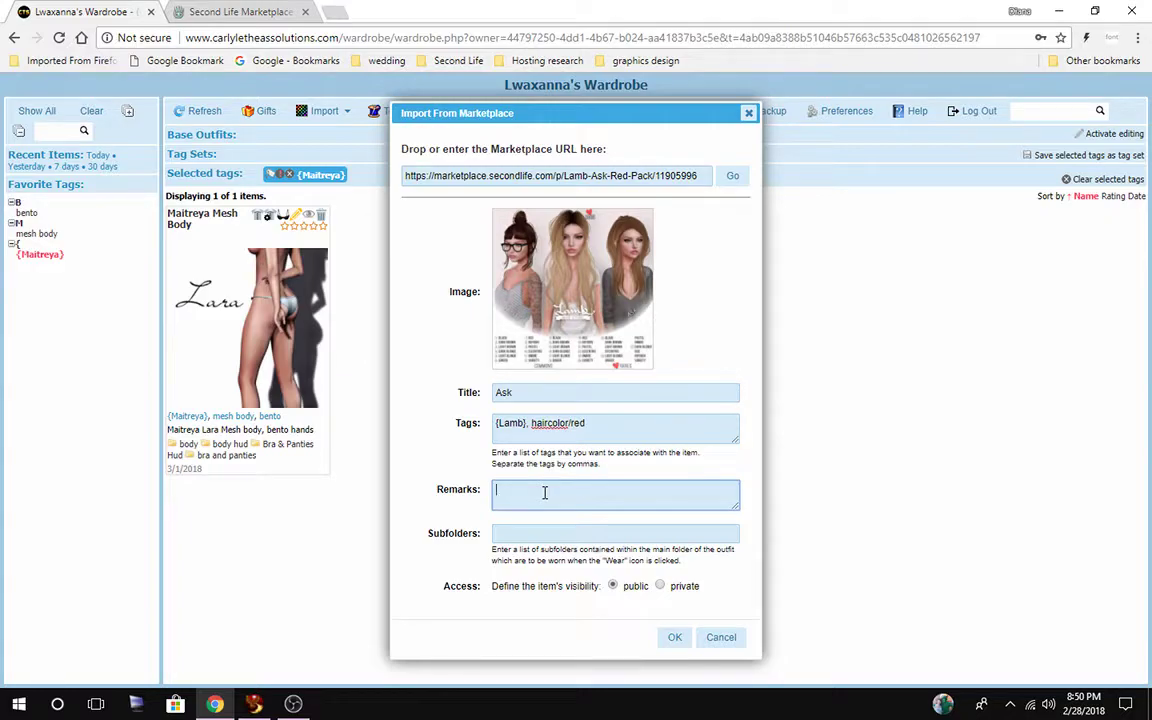
click(539, 531)
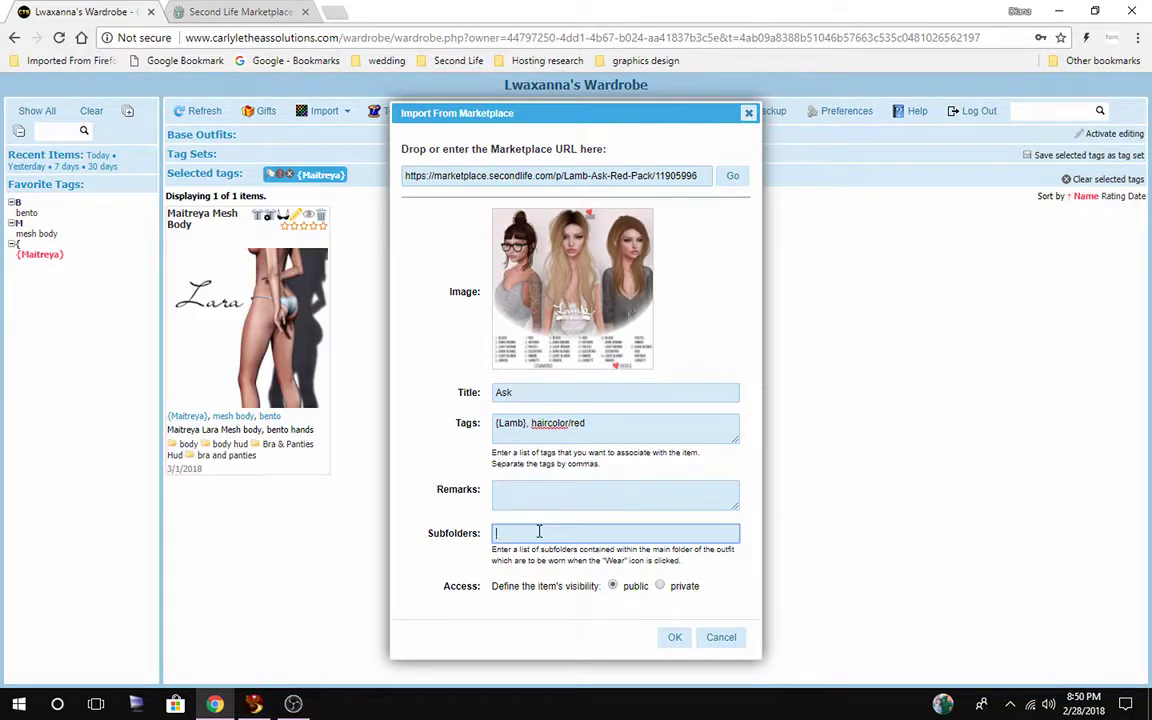
click(248, 705)
click(128, 341)
click(116, 357)
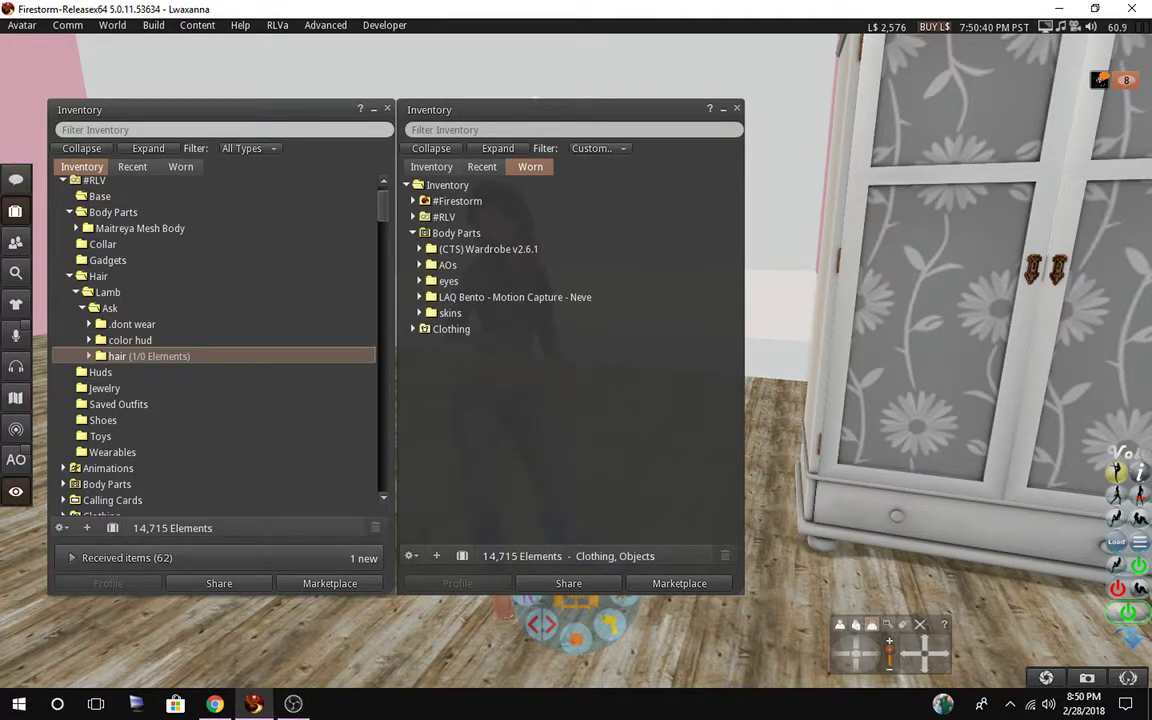
click(215, 704)
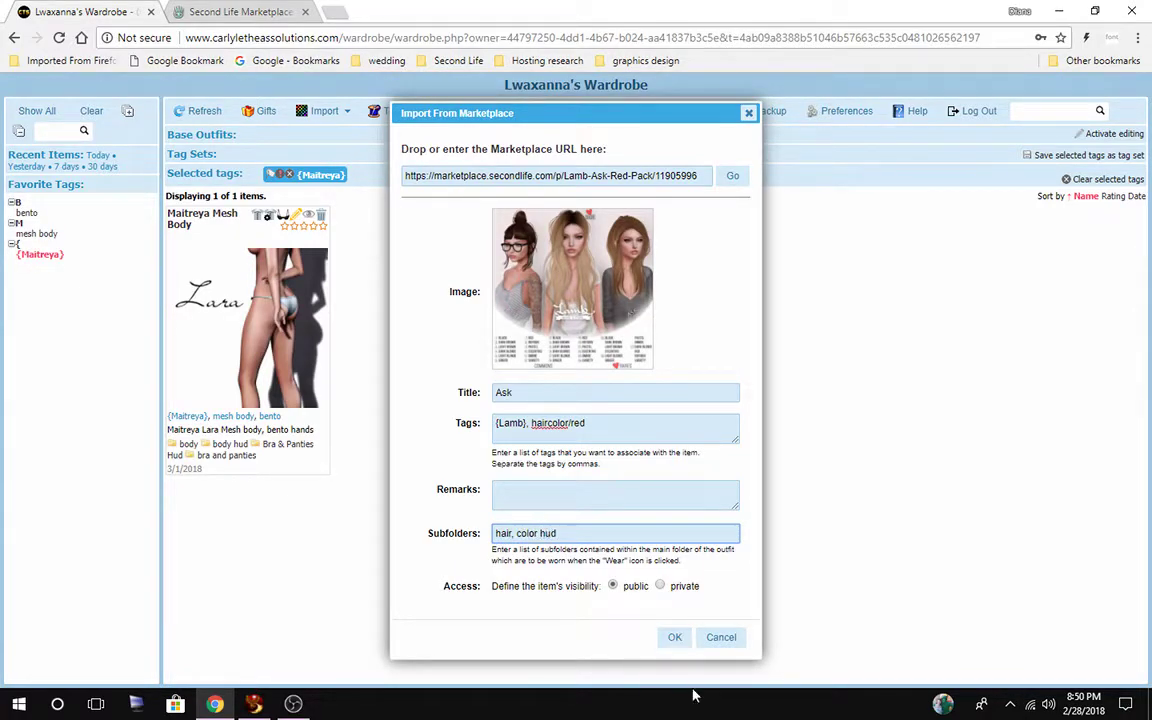
click(674, 640)
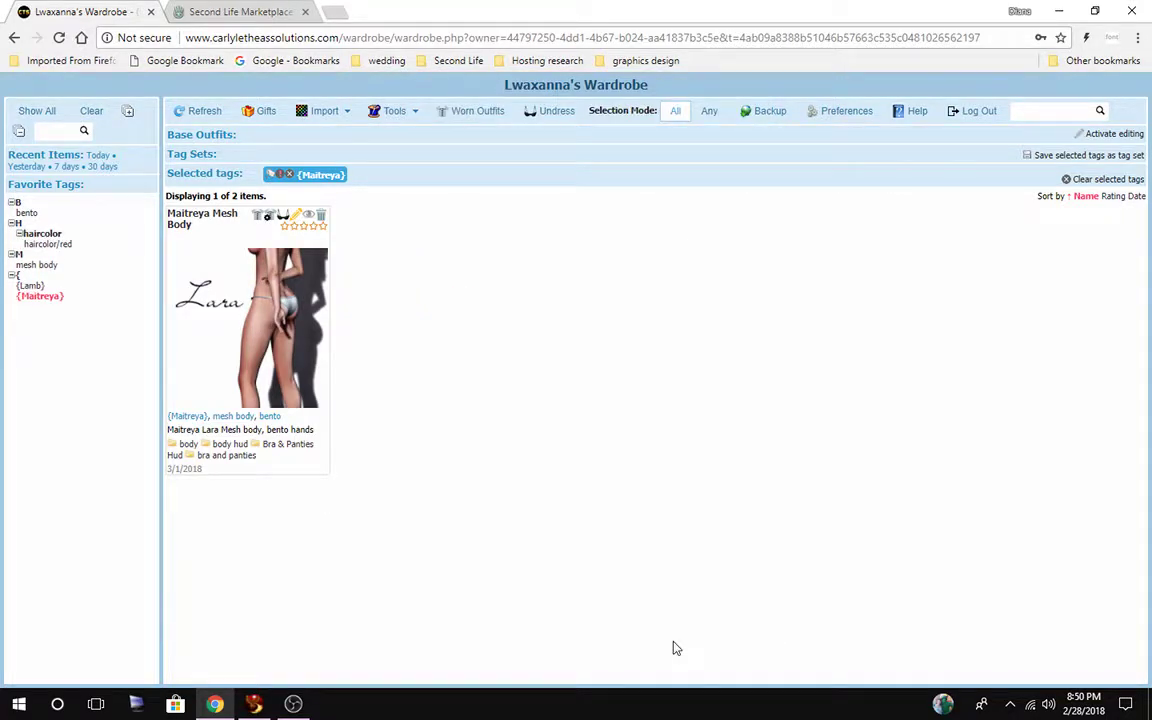
Examine which wardrobe items each favorite tag shows, including {Lamb}, {Maitreya}, mesh body, haircolor/red and bento.
click(30, 285)
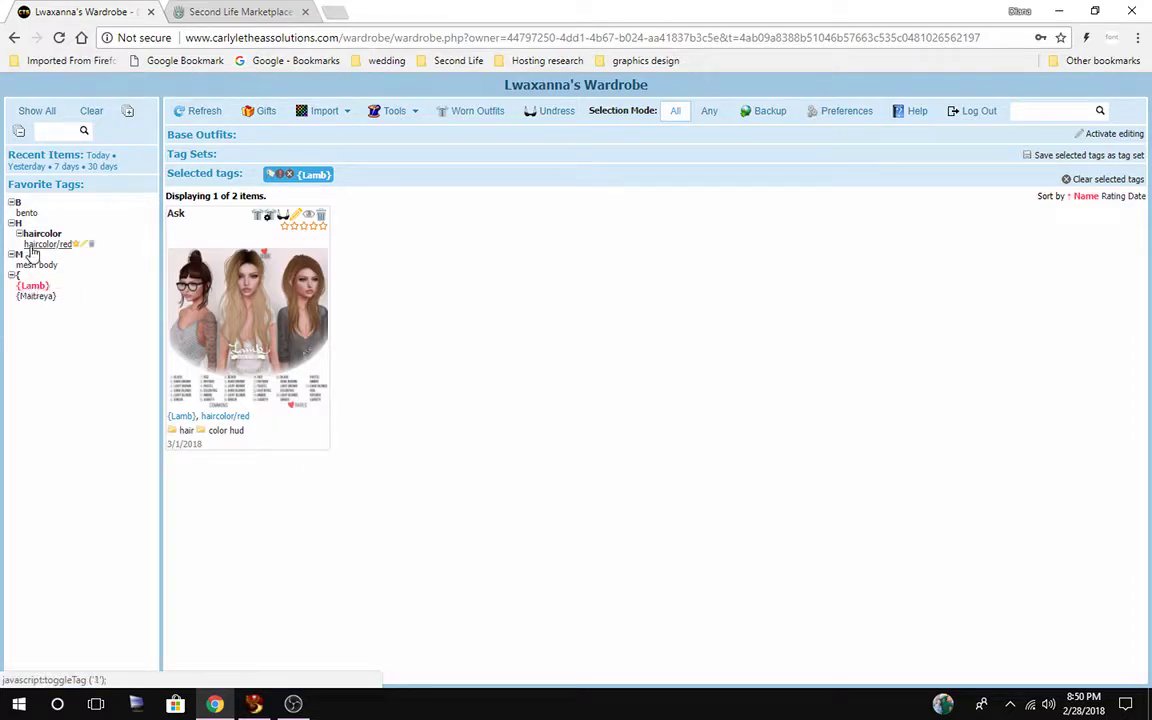
click(30, 289)
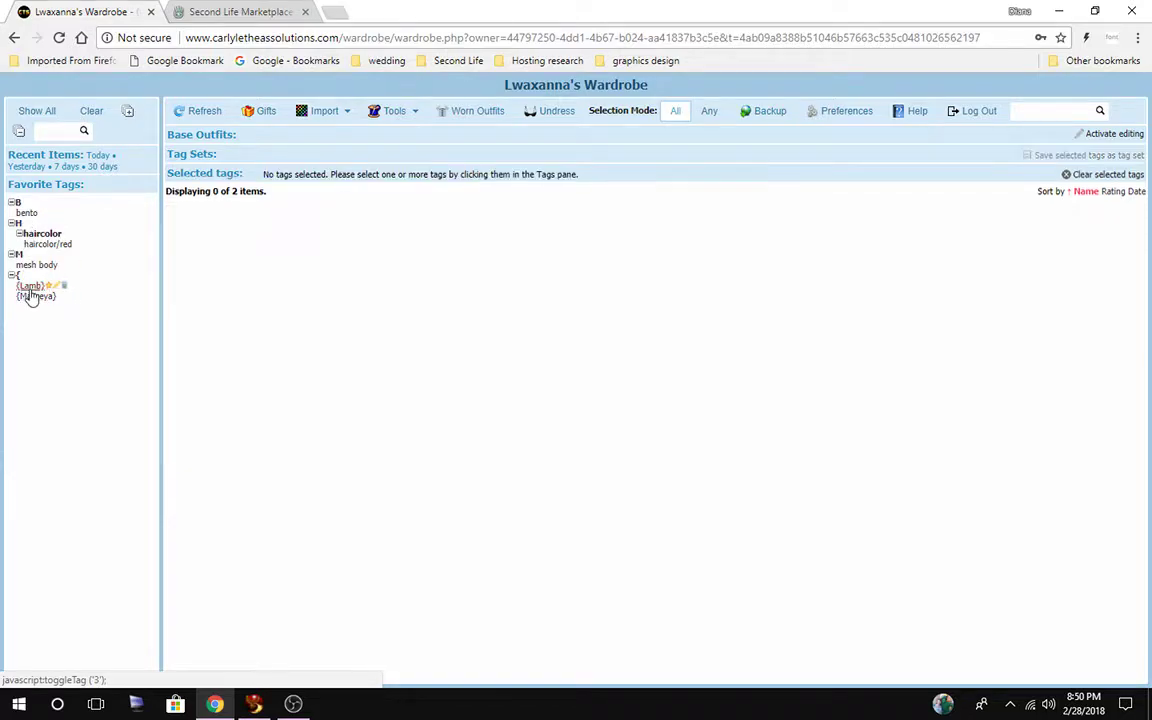
click(33, 296)
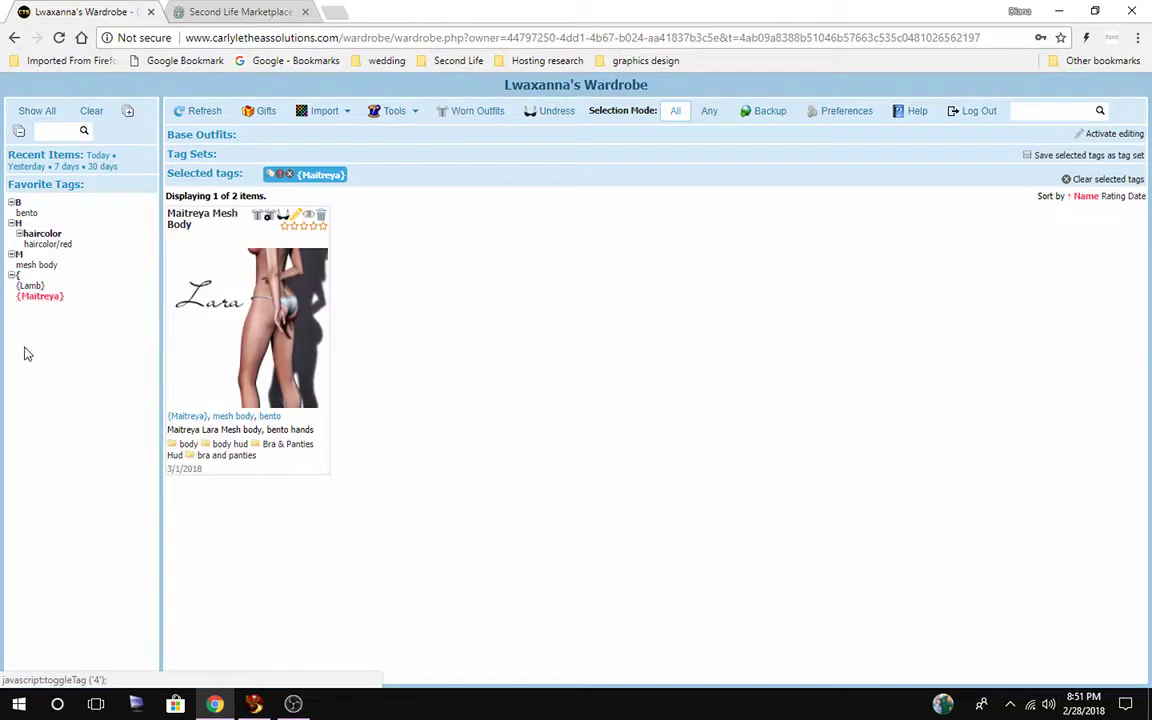
click(28, 296)
click(30, 284)
click(30, 265)
click(30, 243)
click(28, 214)
click(28, 214)
click(30, 243)
click(28, 265)
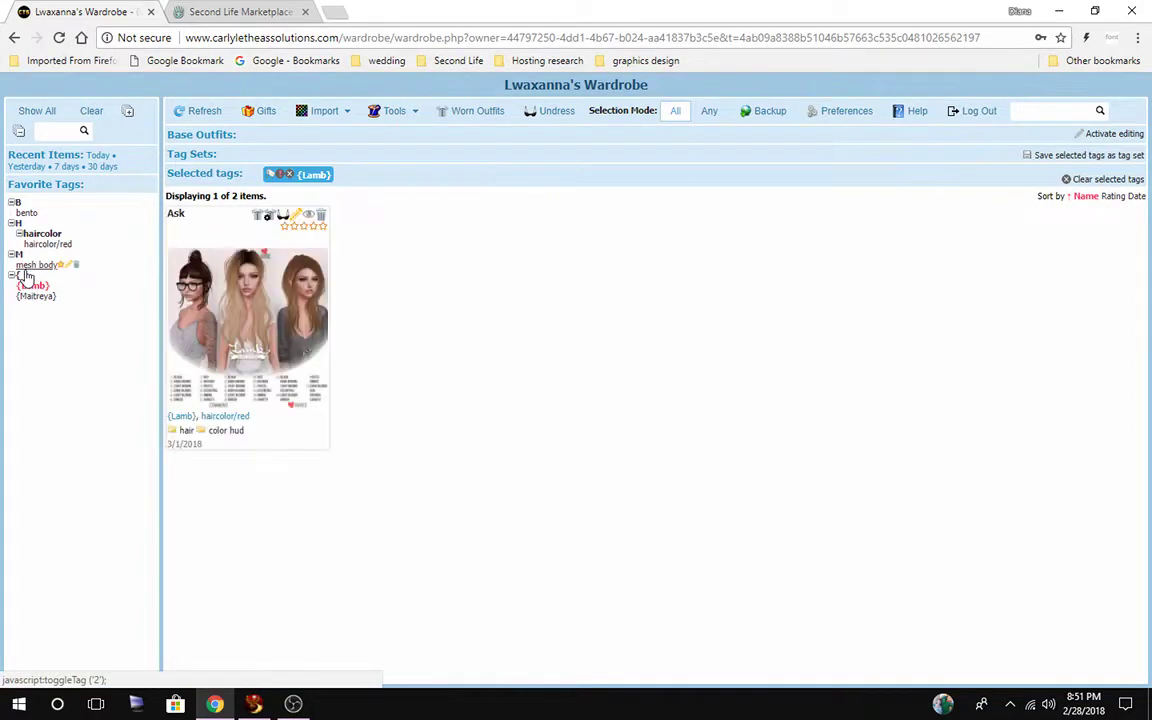
click(28, 287)
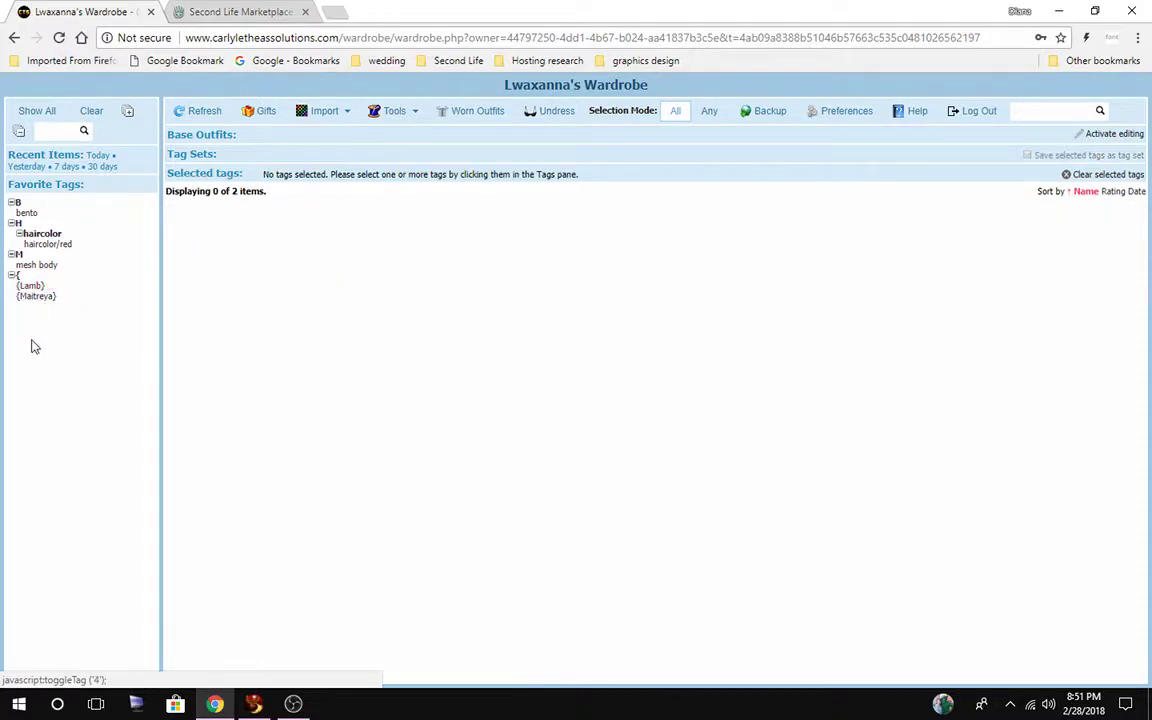
Switch to Firestorm, collapse the Hair folder and expand the worn Clothing folder to list its outfit folders.
click(254, 705)
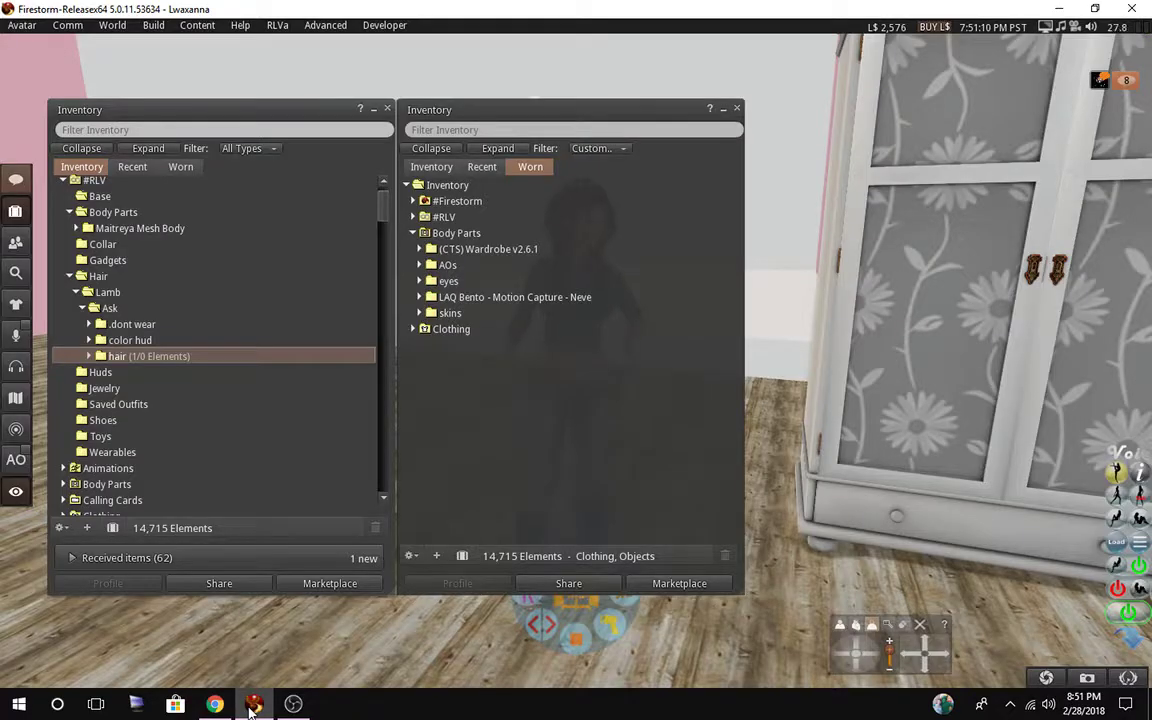
click(82, 308)
click(76, 292)
click(70, 277)
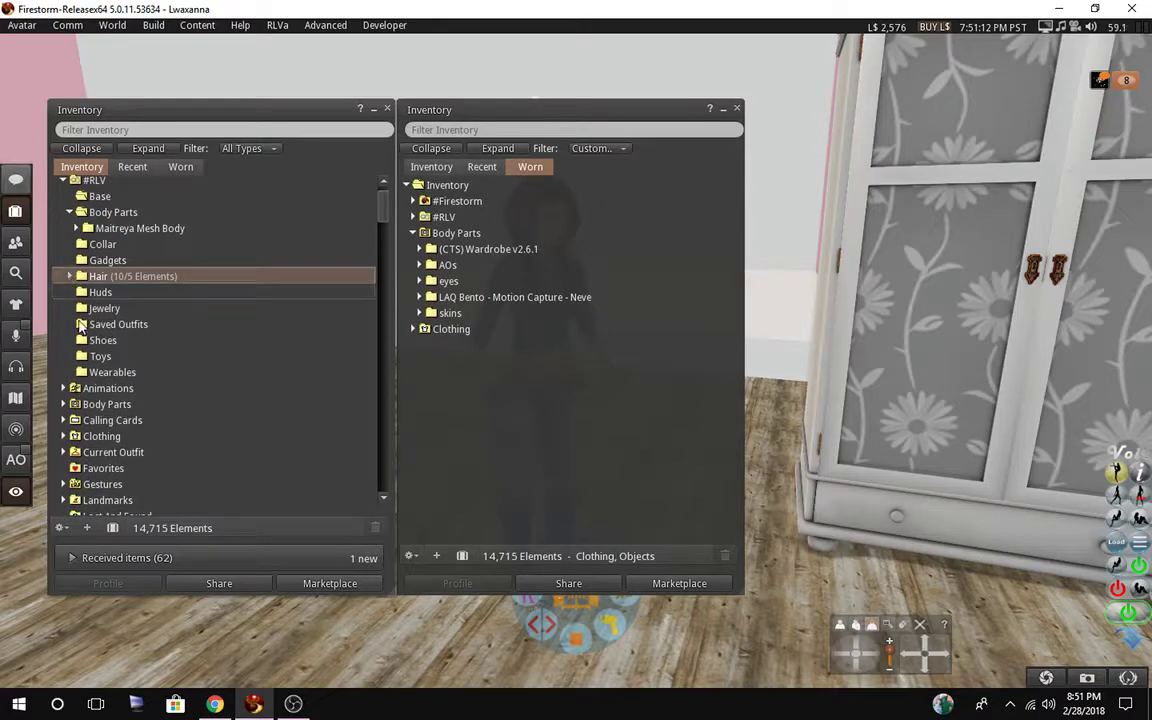
click(112, 372)
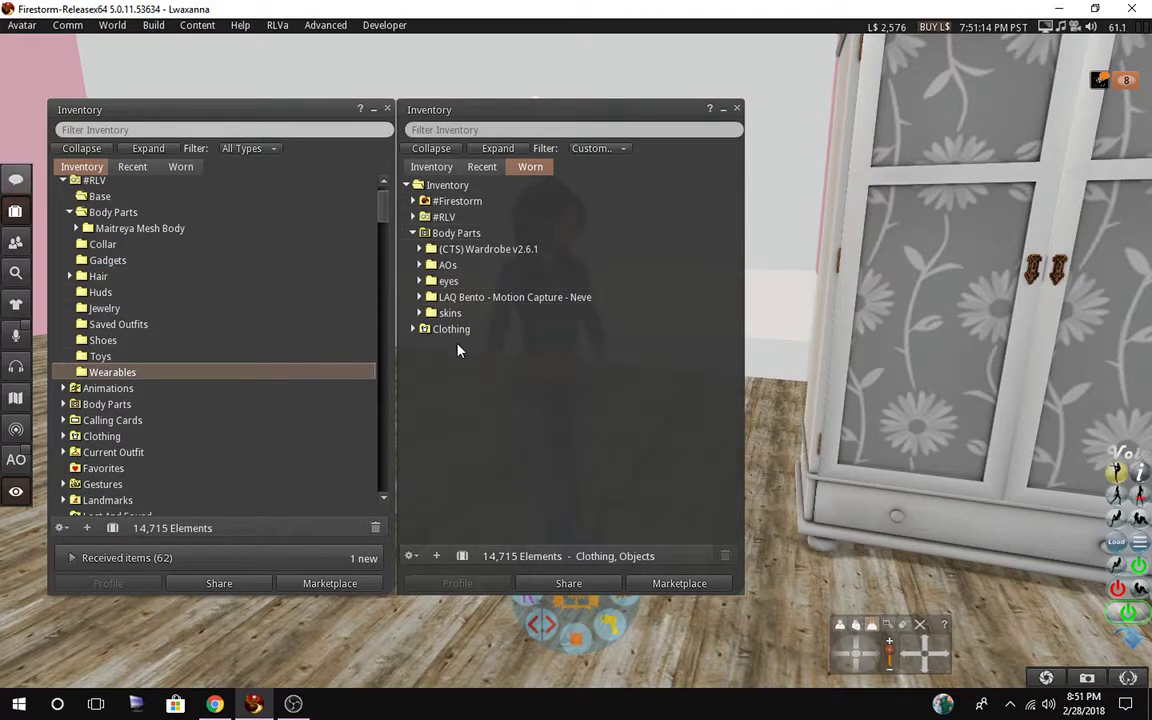
click(412, 233)
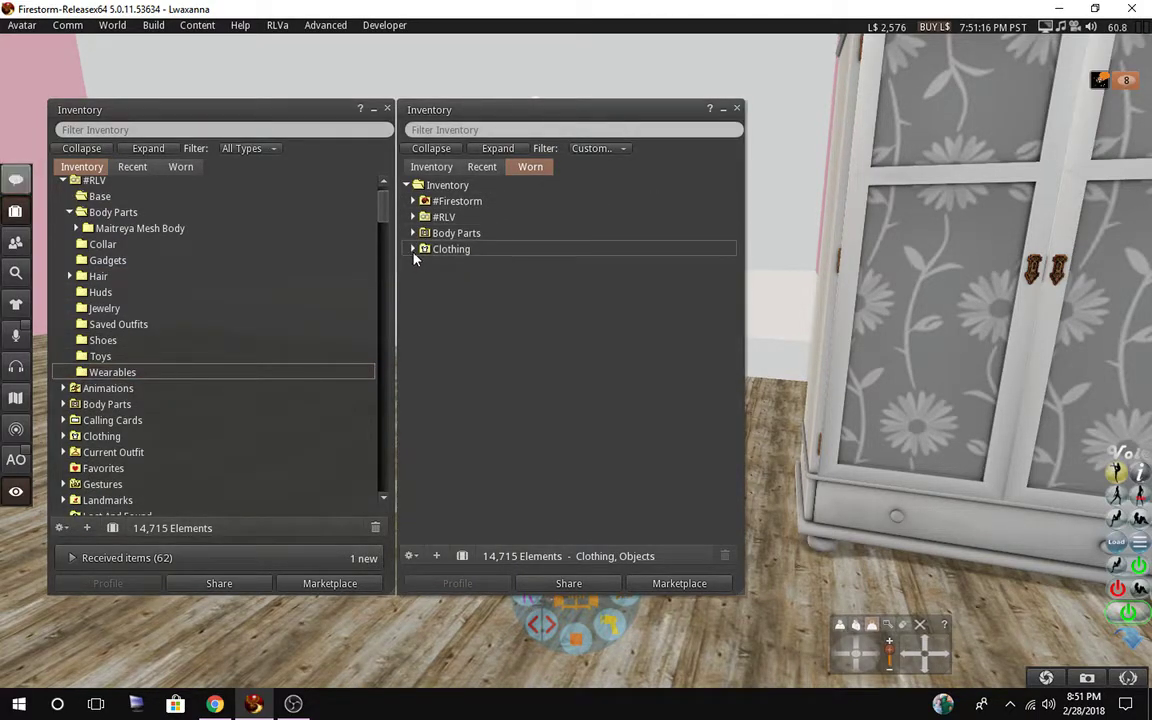
click(413, 233)
click(432, 299)
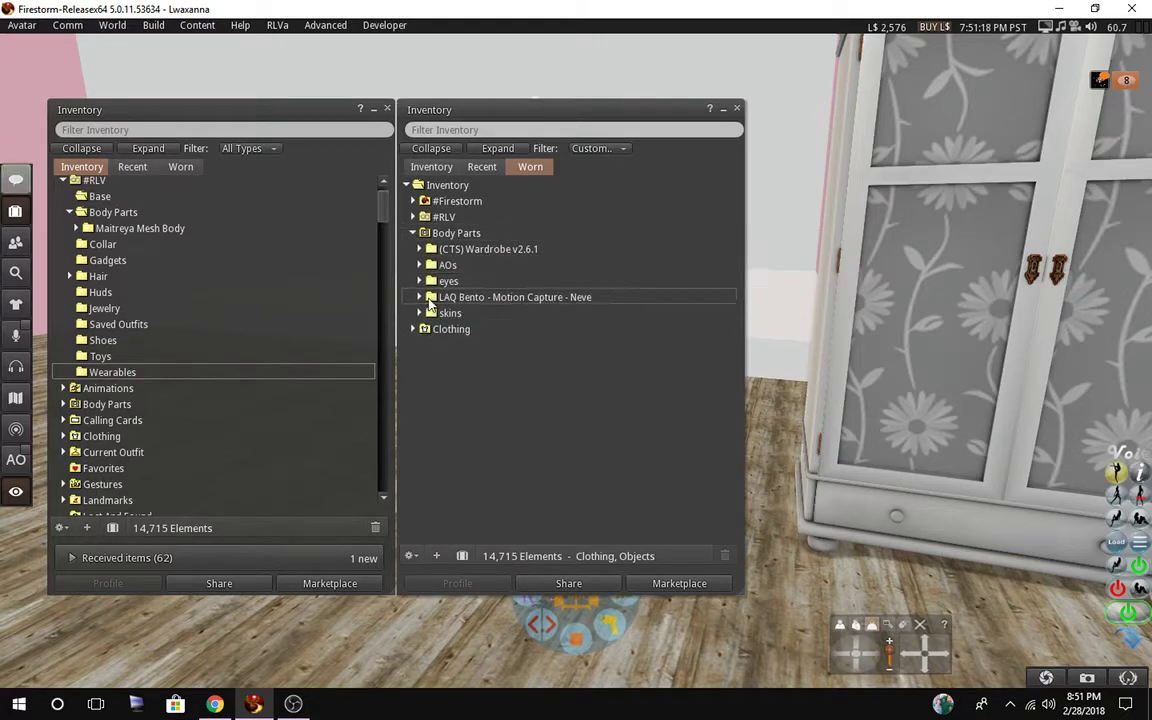
click(412, 329)
click(413, 233)
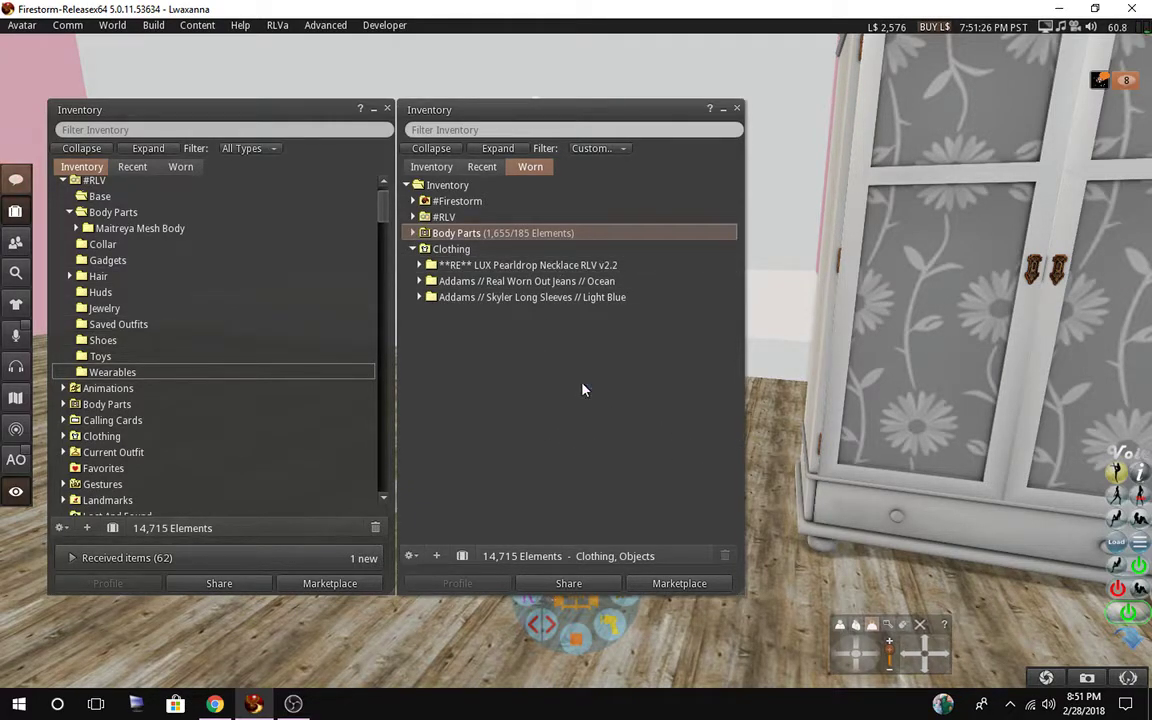
Create a subfolder named "Addams" in the #RLV Wearables folder.
click(100, 374)
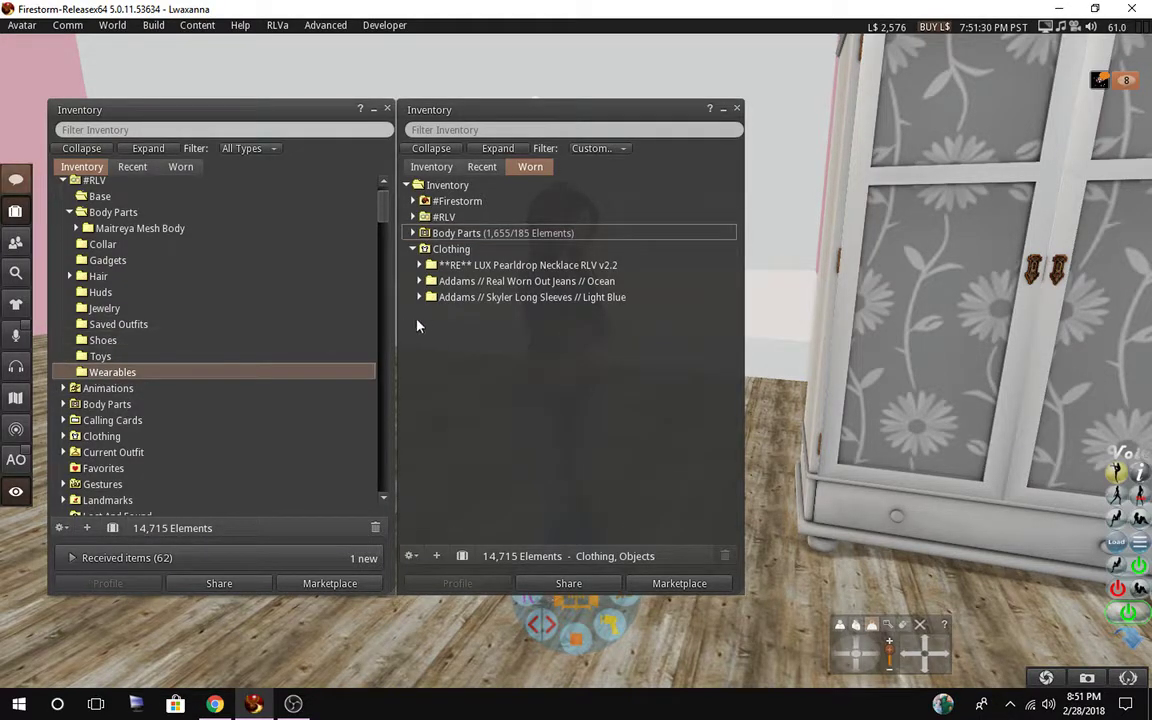
click(462, 300)
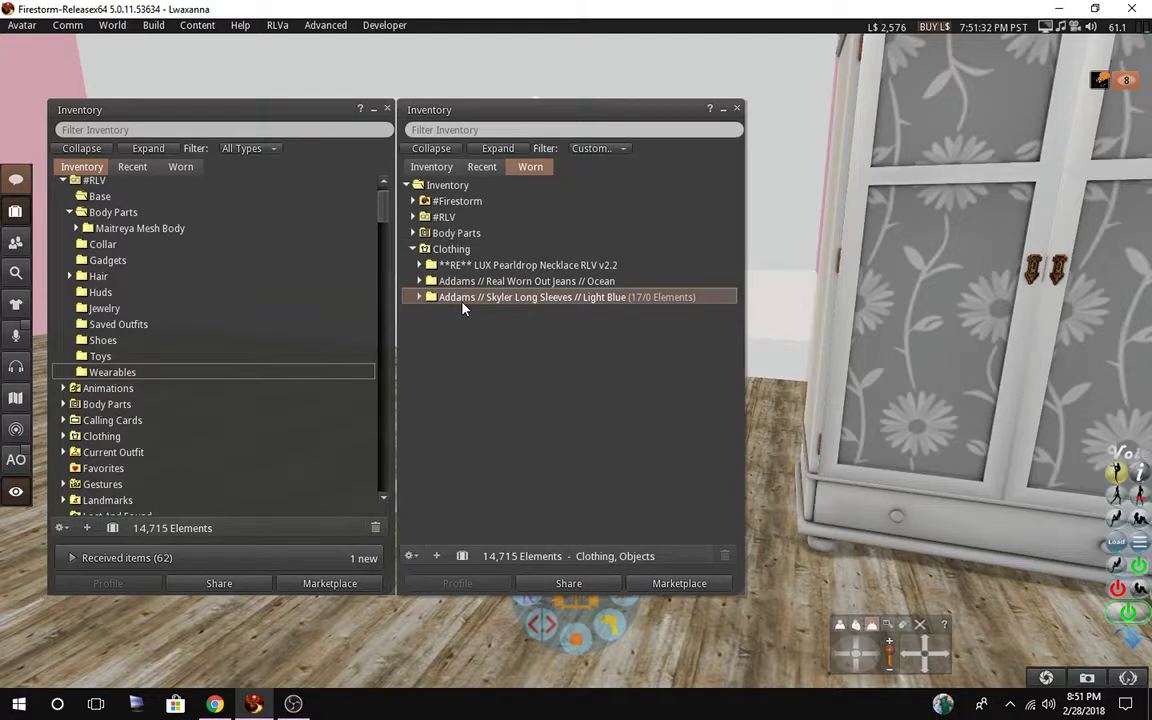
click(459, 283)
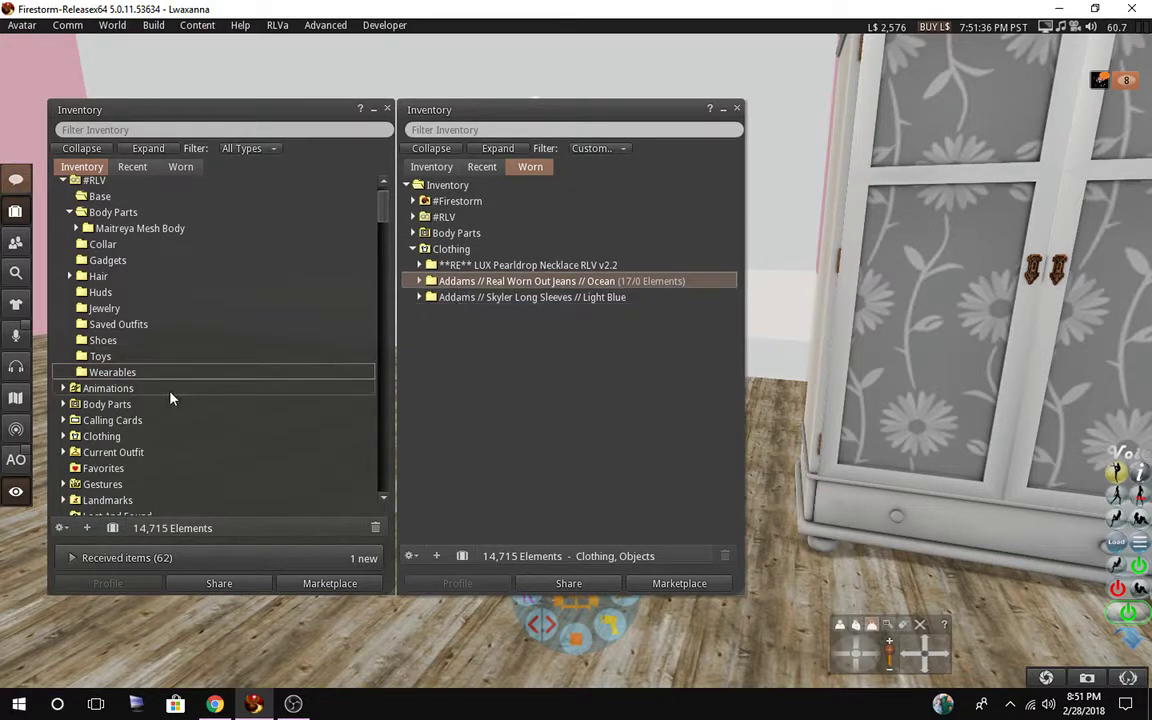
right_click(98, 372)
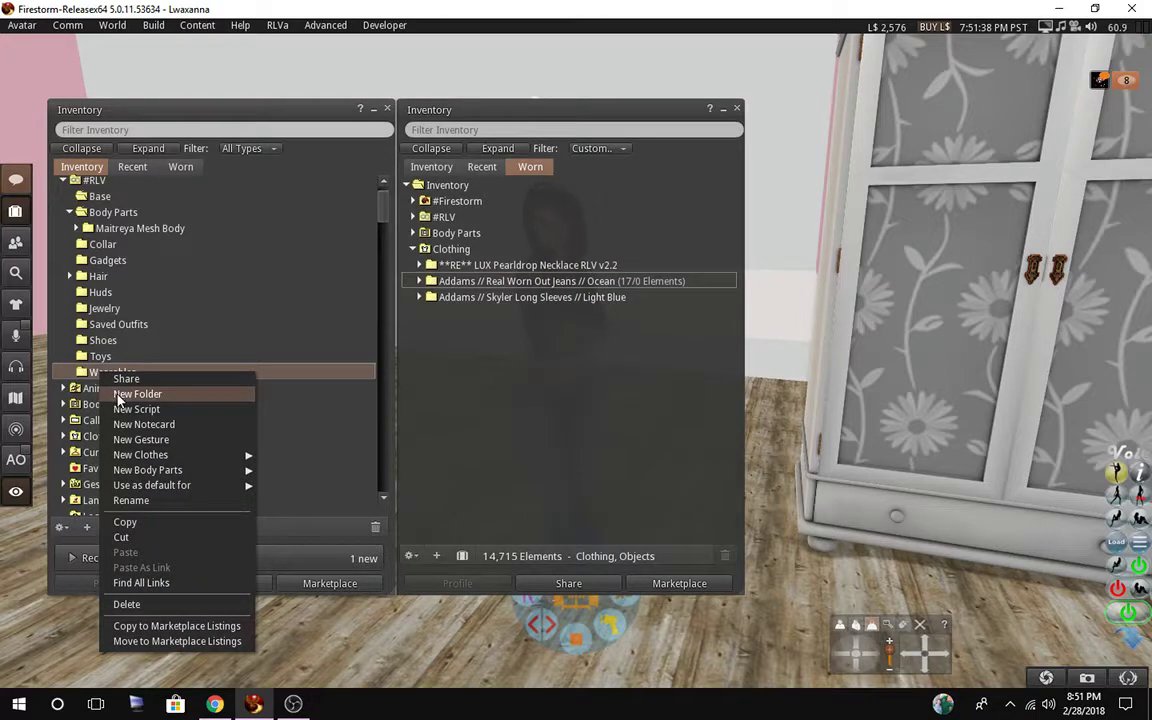
click(135, 394)
text(New Folder)
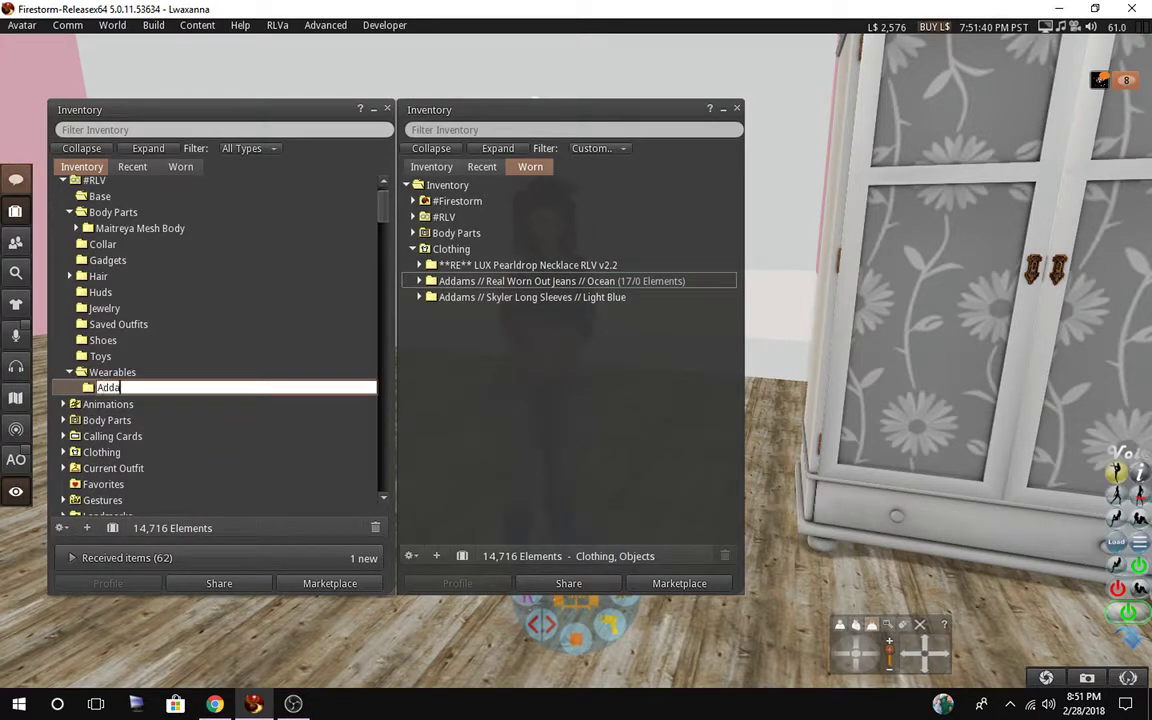
key(Return)
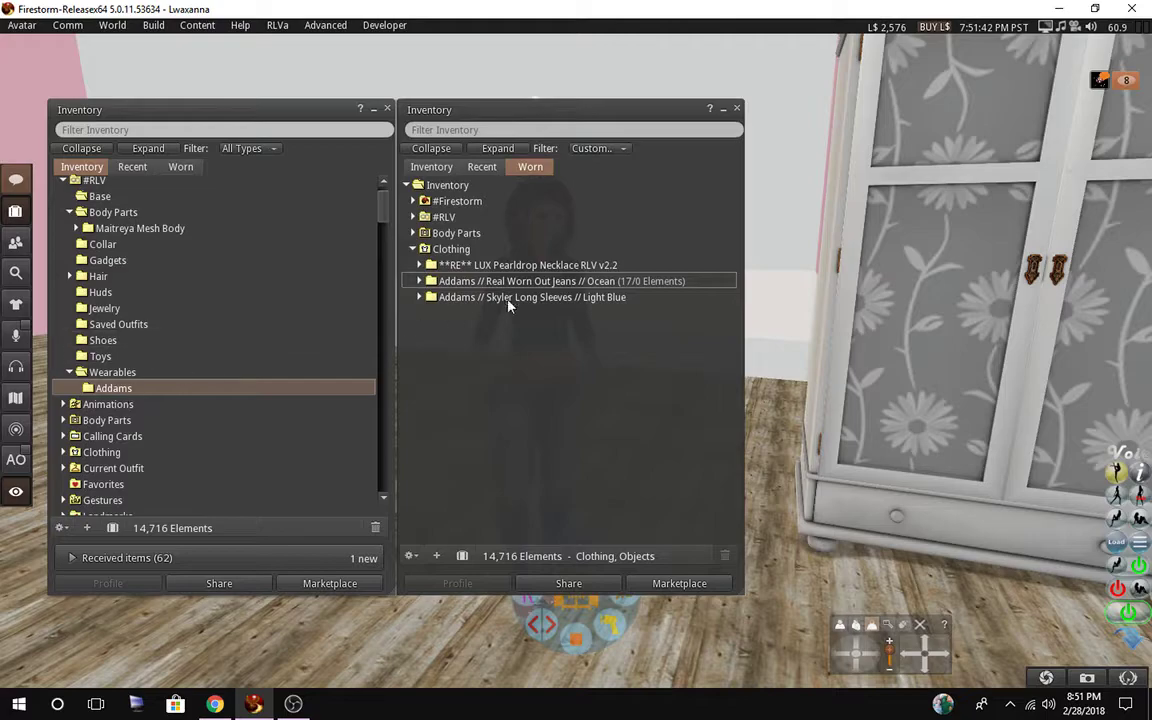
Move the Addams Real Worn Out Jeans and Skyler Long Sleeves folders from the worn Clothing list into the Addams folder.
click(520, 283)
ctrl+click(510, 298)
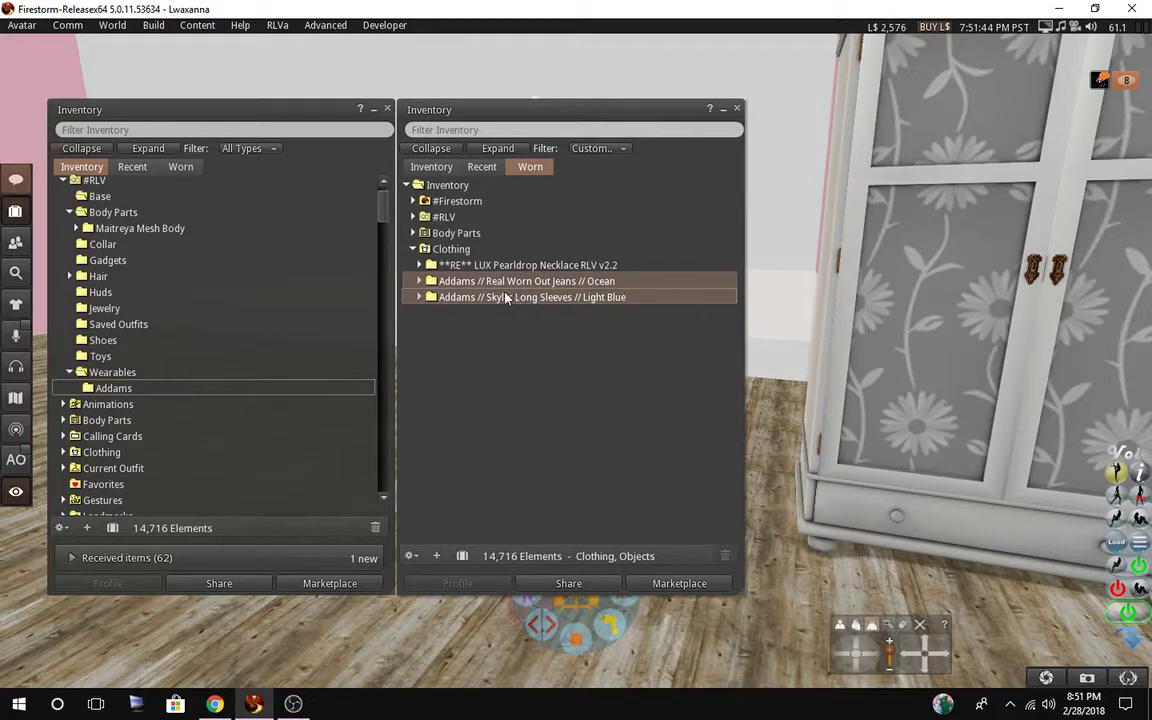
drag(510, 298, 113, 387)
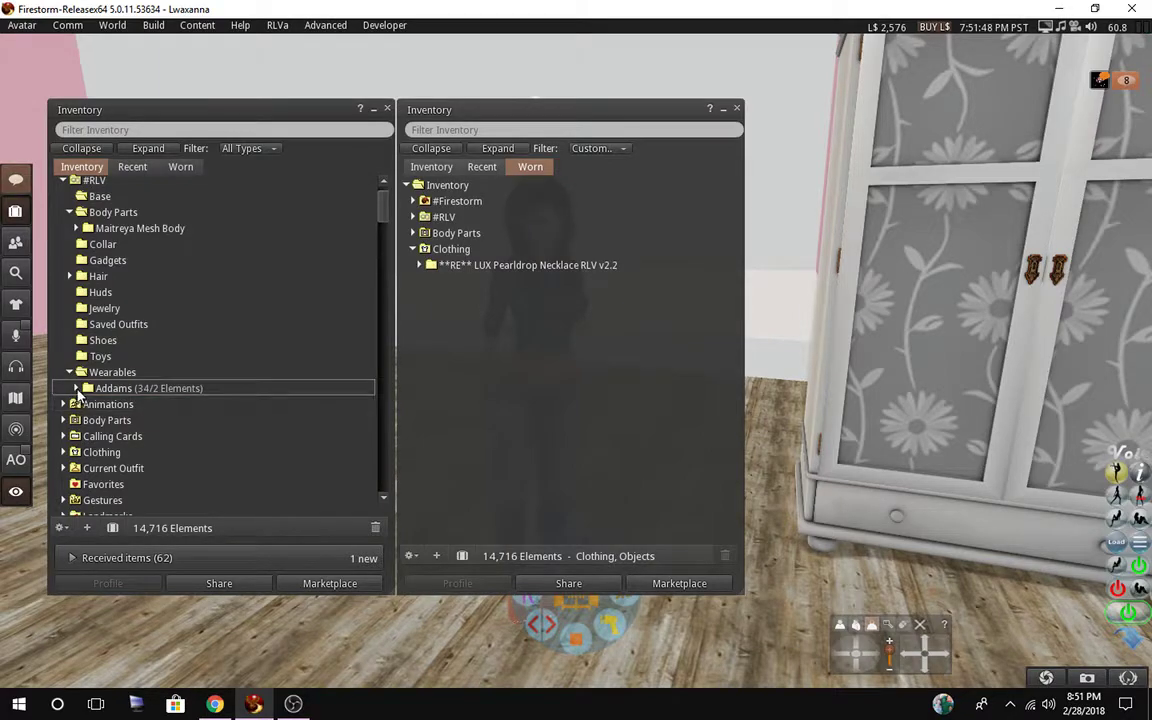
Expand the Addams and Real Worn Out Jeans folders and widen the inventory window to show the full item names.
click(76, 388)
scroll(80, 350, down, 3)
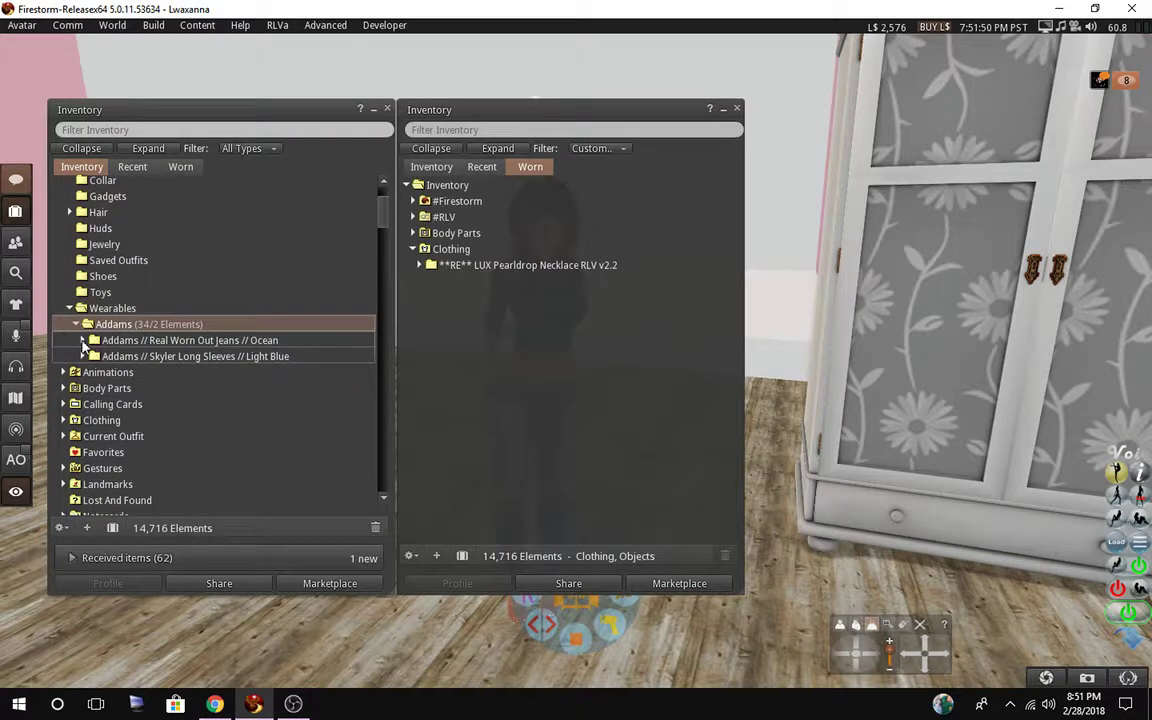
click(83, 340)
scroll(73, 312, down, 4)
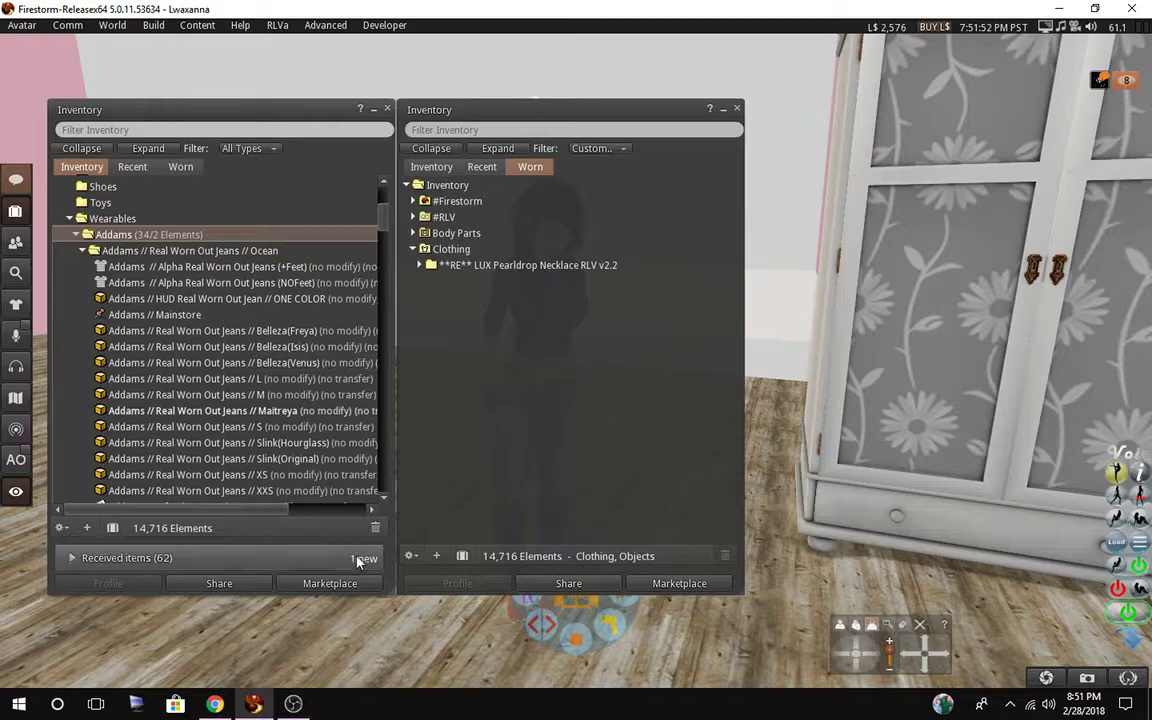
drag(390, 594, 522, 610)
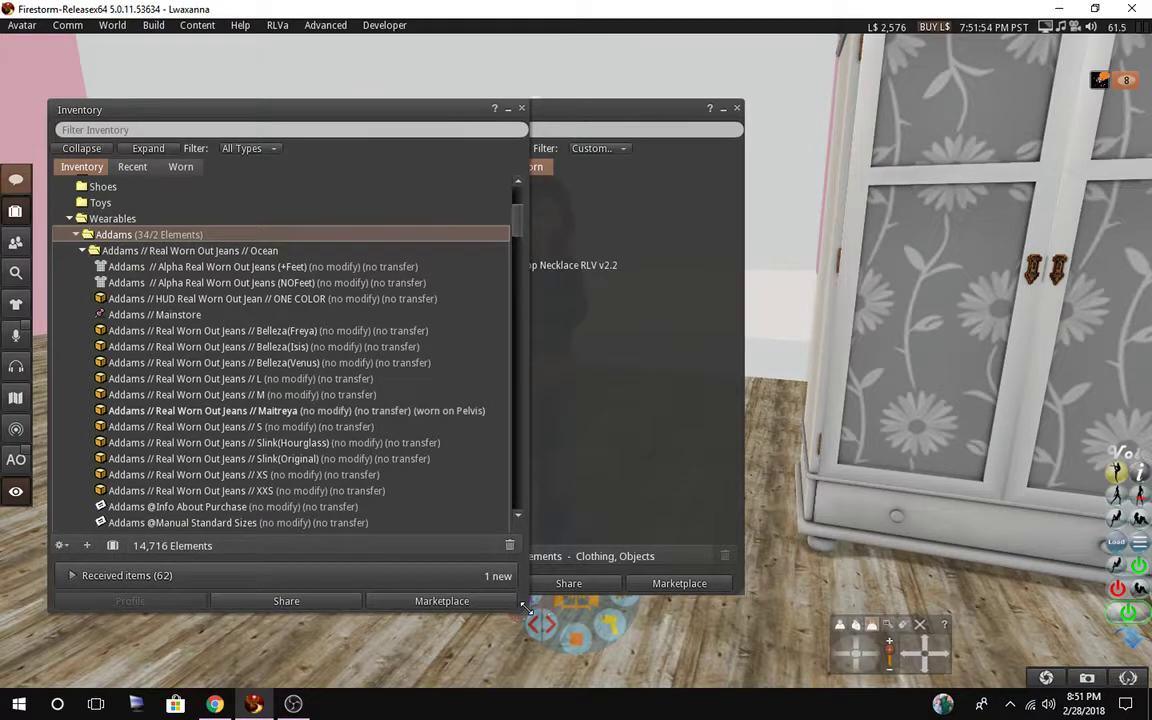
scroll(190, 392, down, 2)
scroll(190, 390, up, 1)
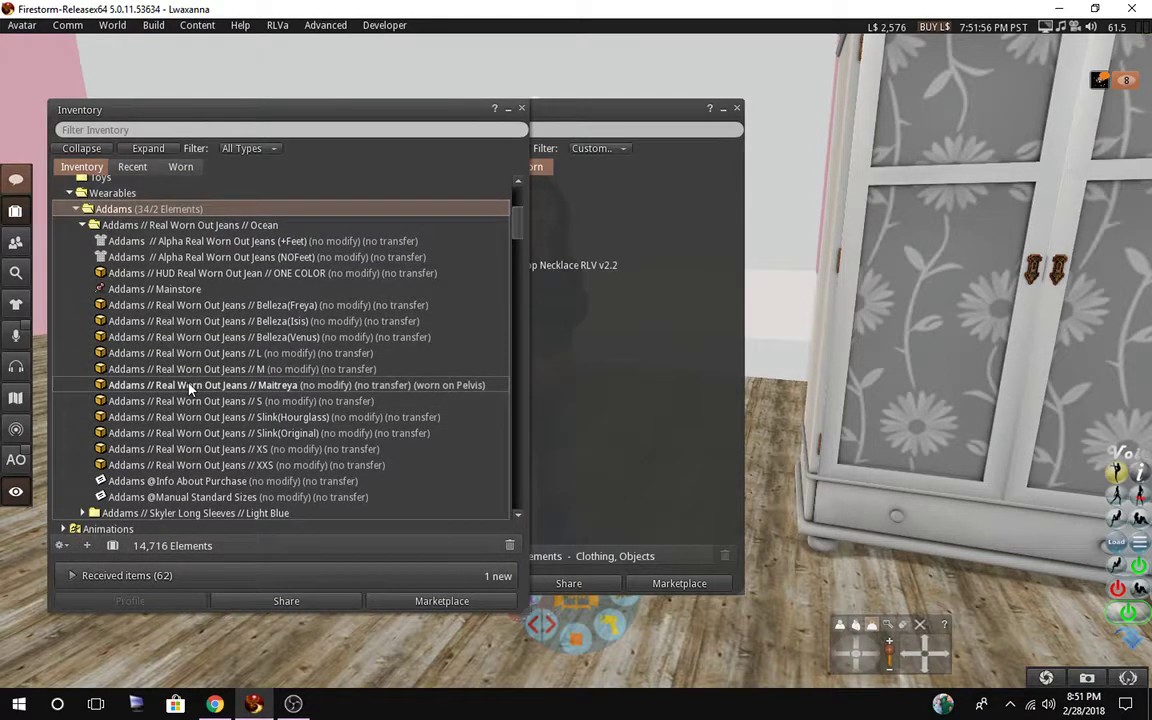
Create a subfolder named ".dont wear" in the Real Worn Out Jeans // Ocean folder.
right_click(136, 228)
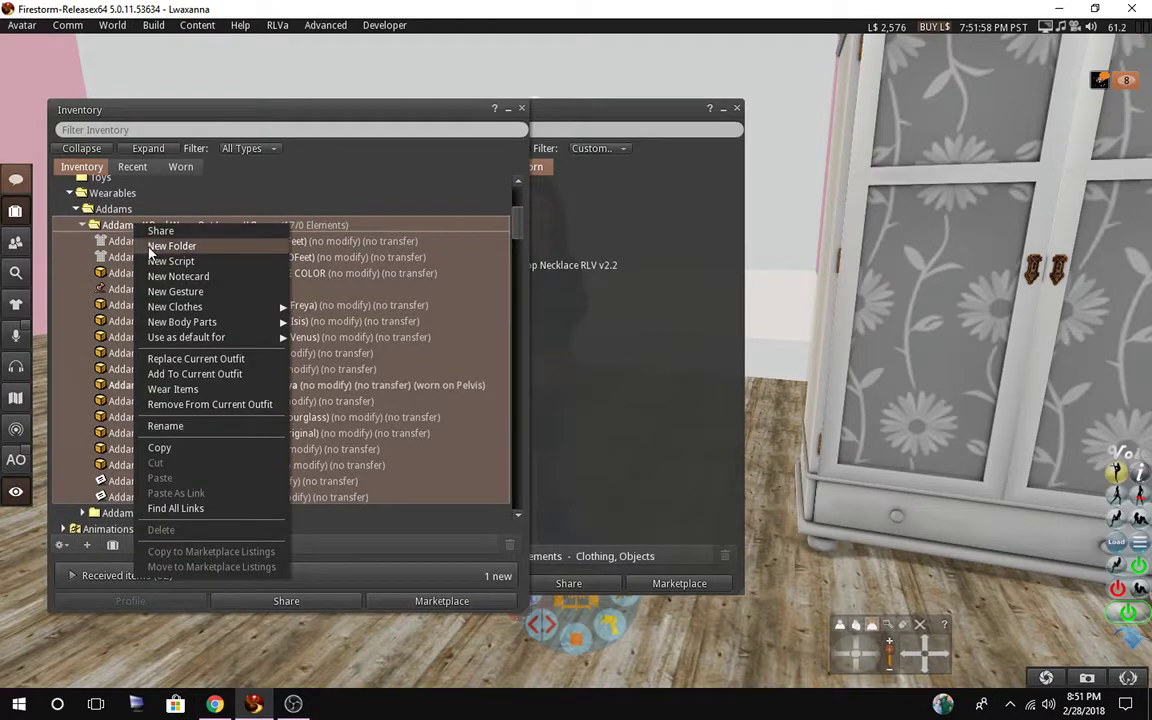
click(168, 246)
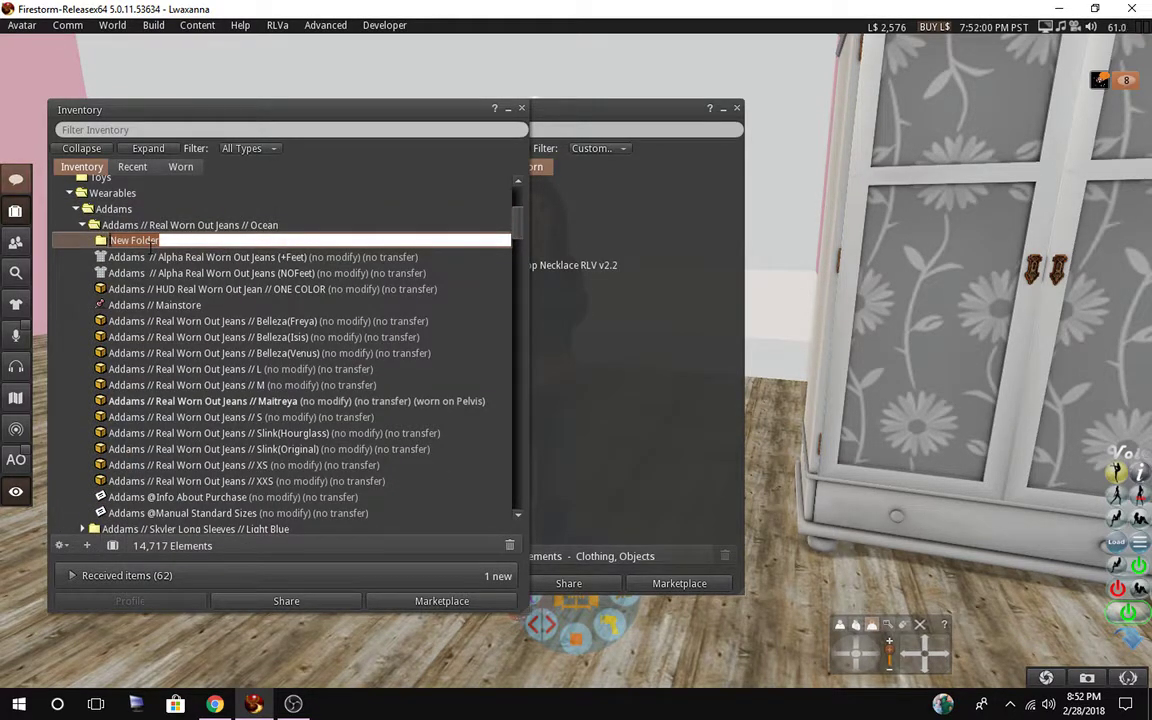
text(dont)
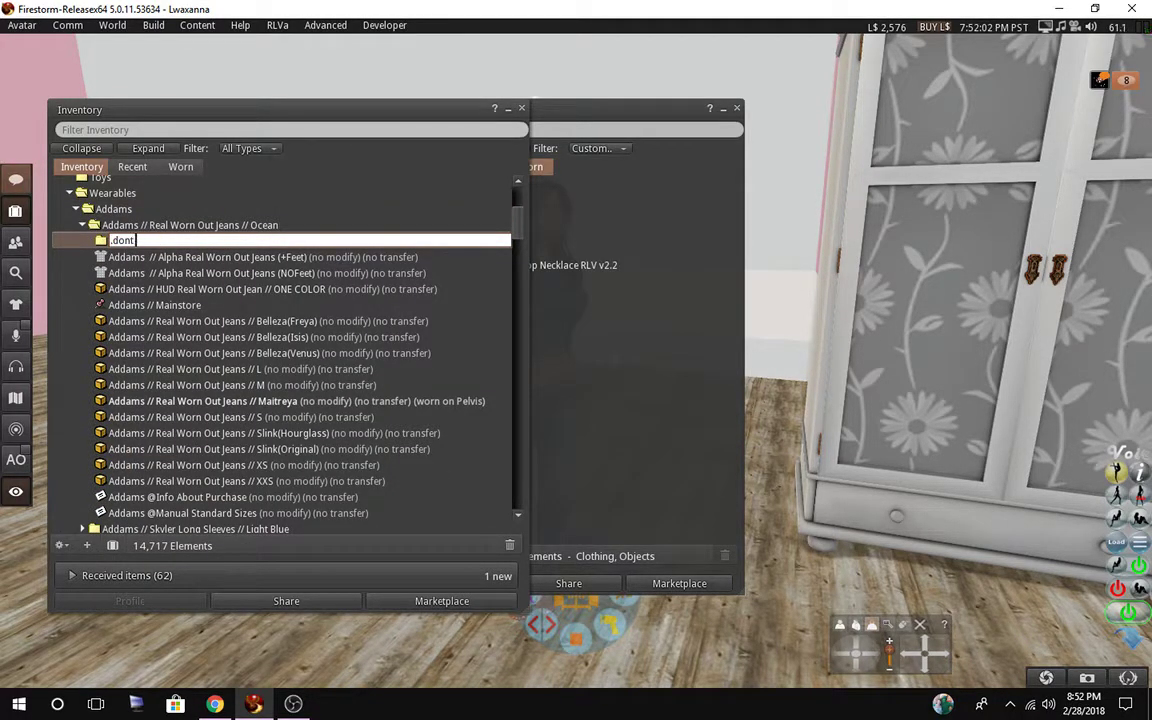
text( wear)
key(Return)
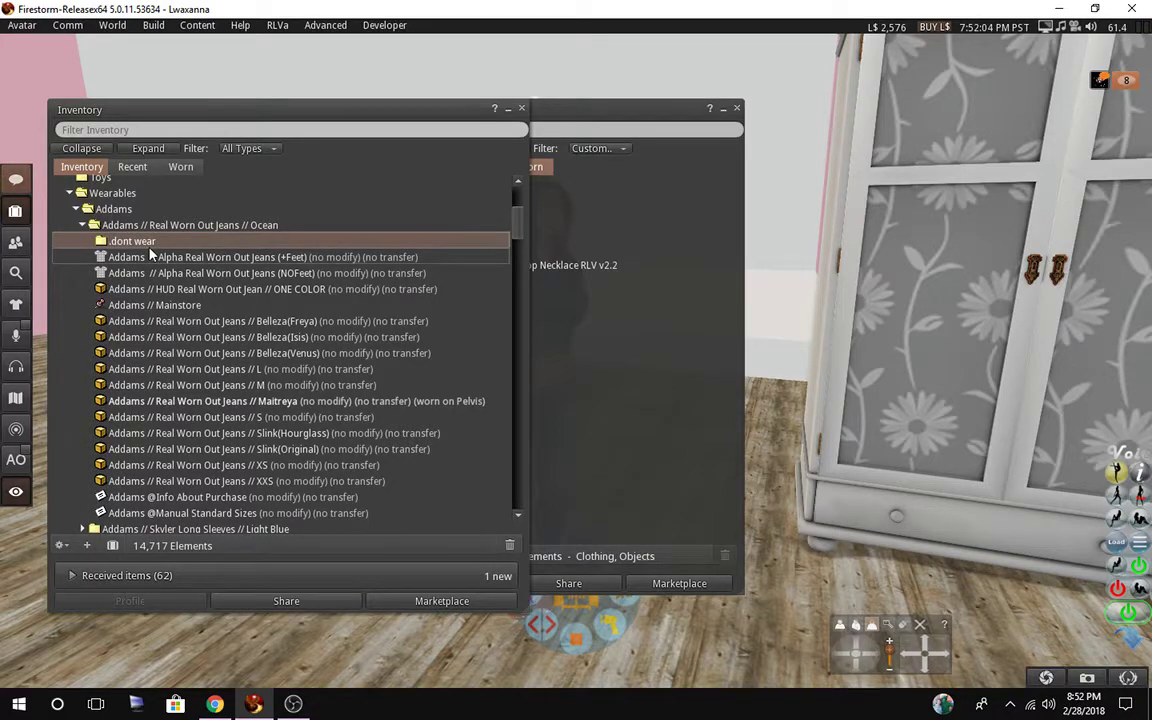
Move the jeans' alphas, Mainstore landmark, notecards and all non-Maitreya sizes into the .dont wear folder.
click(150, 257)
shift+click(150, 273)
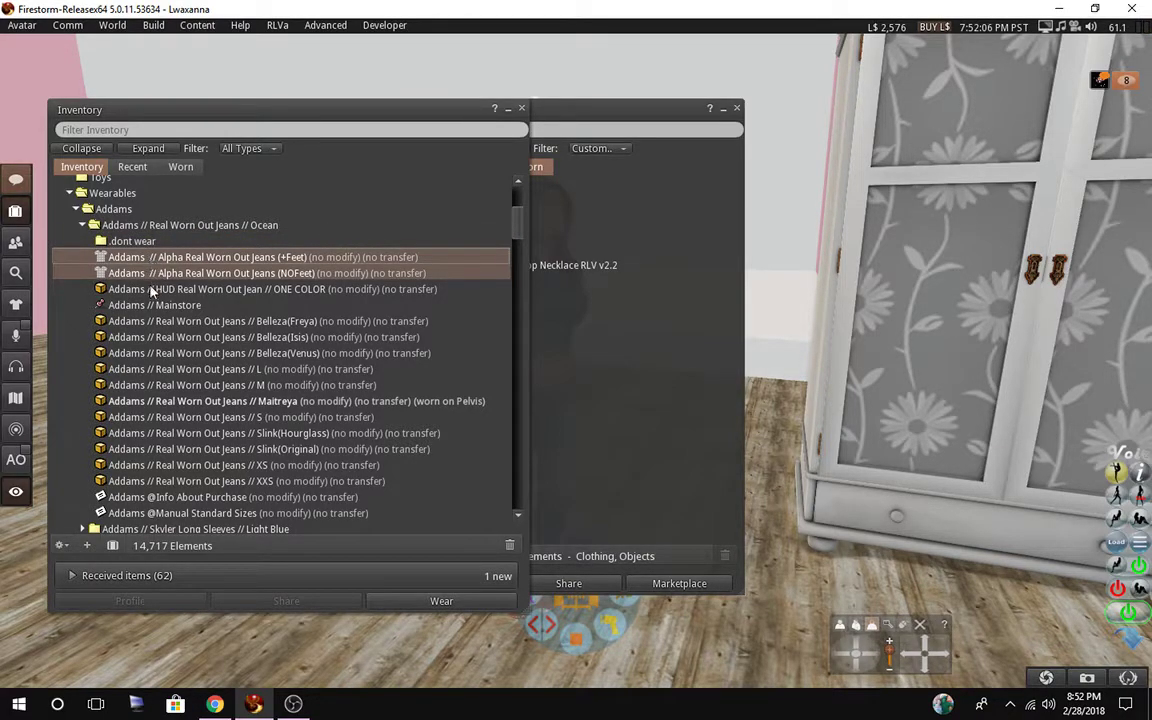
shift+click(150, 306)
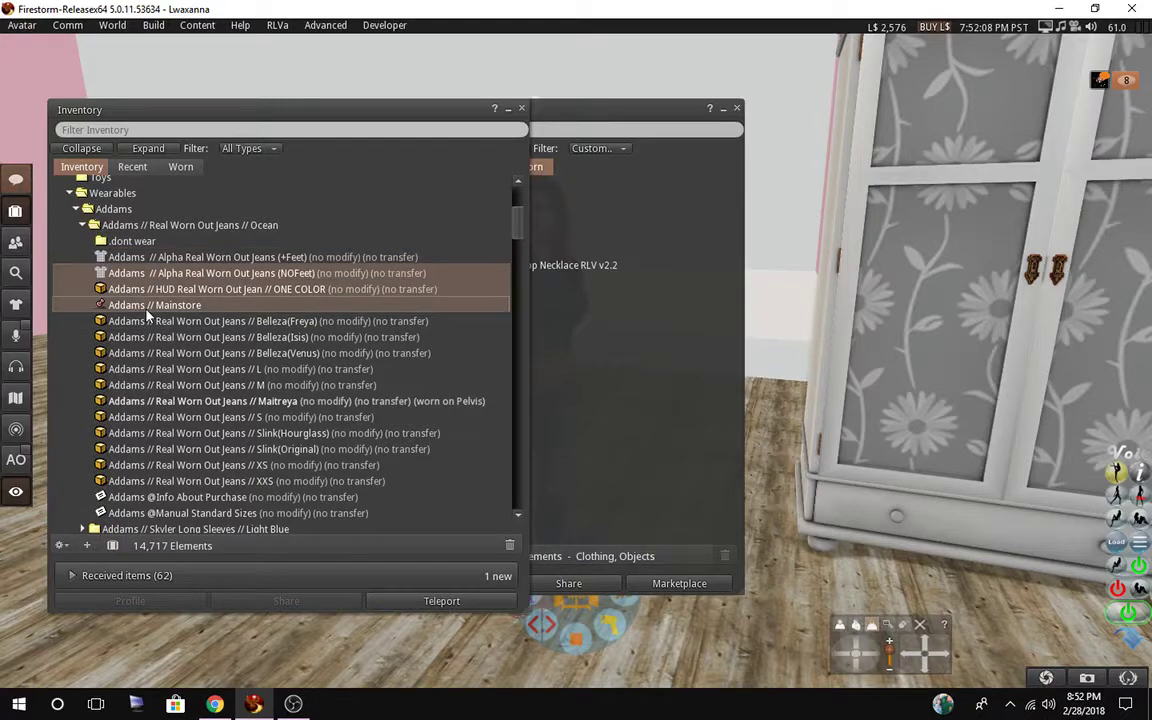
shift+click(143, 258)
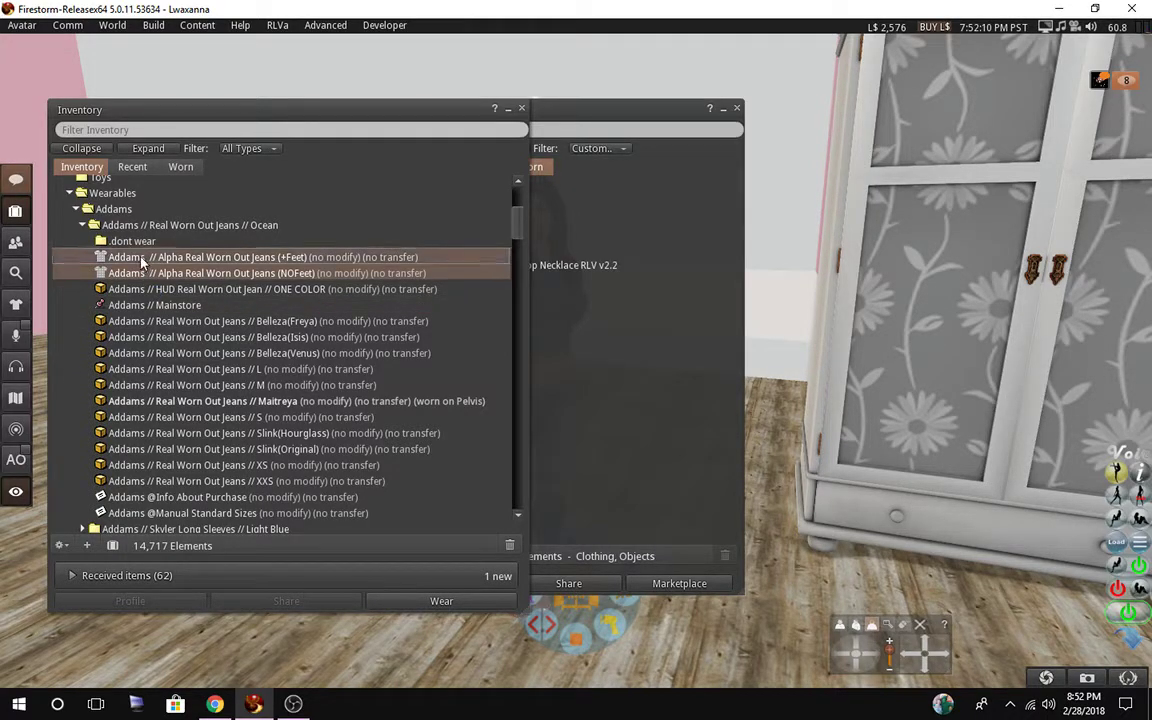
ctrl+click(147, 306)
ctrl+click(155, 322)
ctrl+click(157, 337)
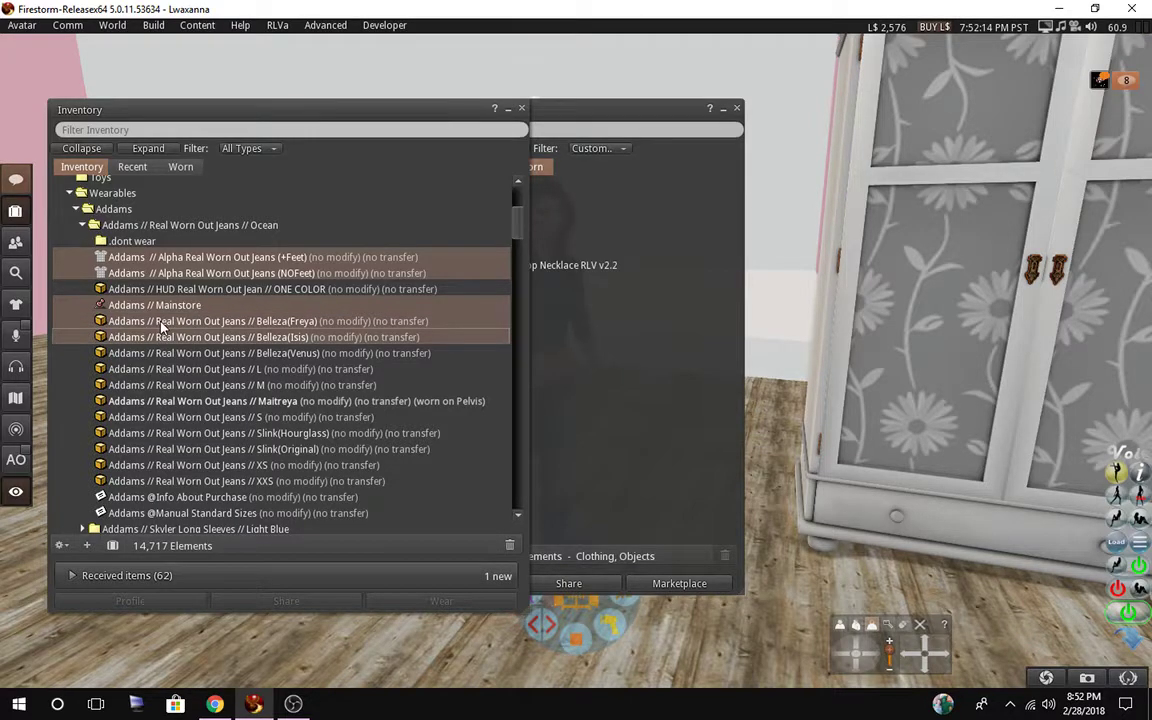
ctrl+click(158, 321)
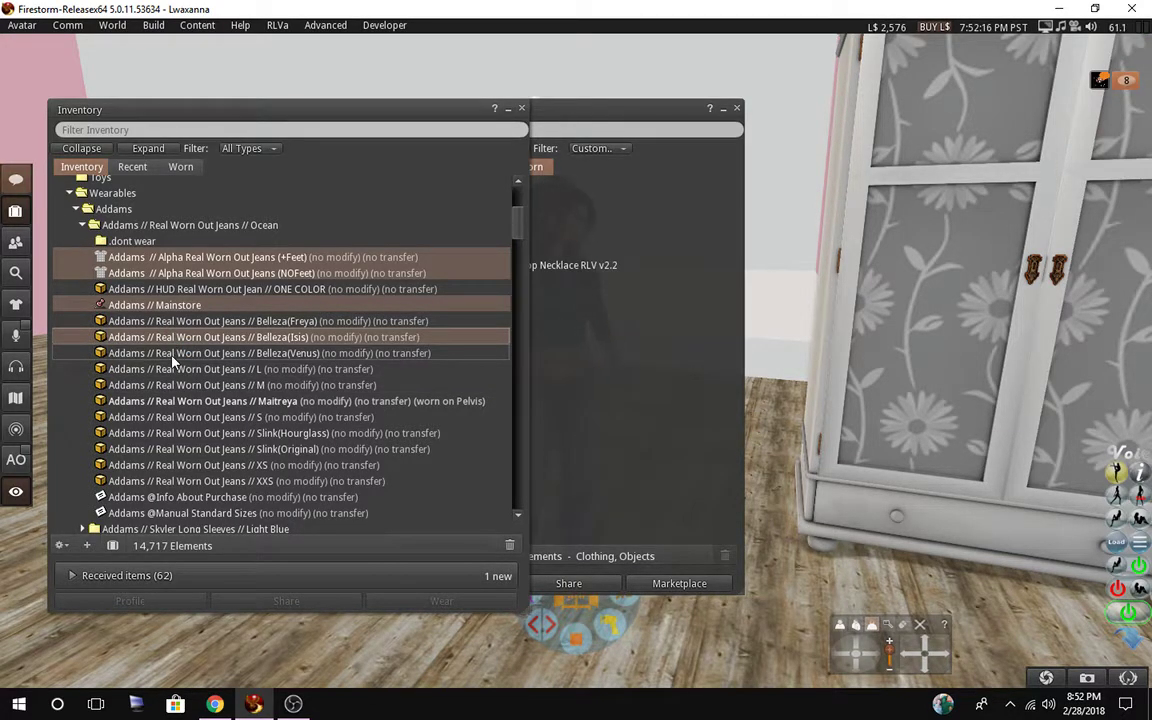
ctrl+click(172, 356)
ctrl+click(159, 321)
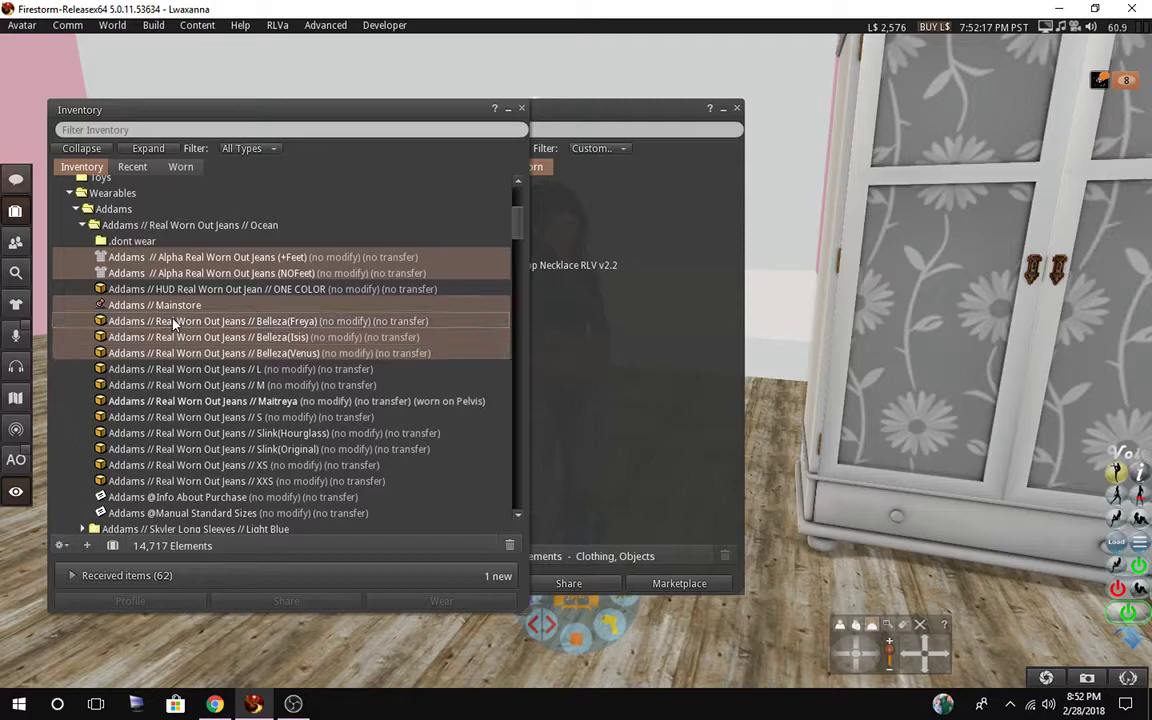
ctrl+click(160, 369)
ctrl+click(160, 385)
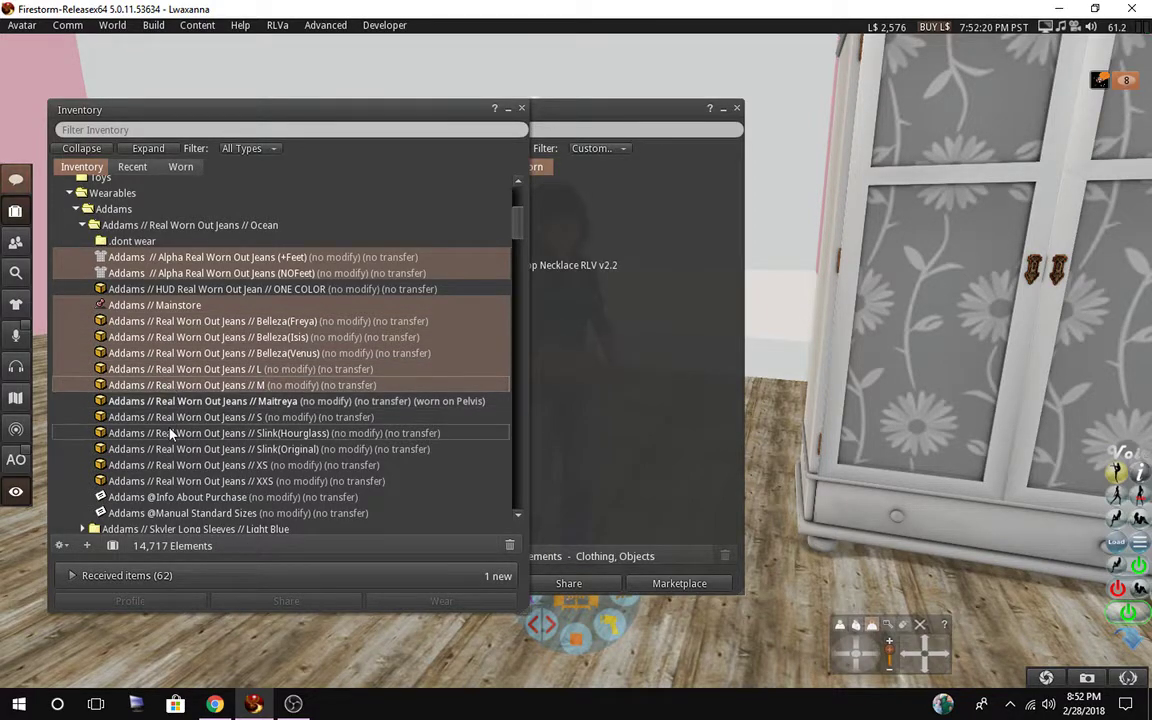
shift+click(172, 446)
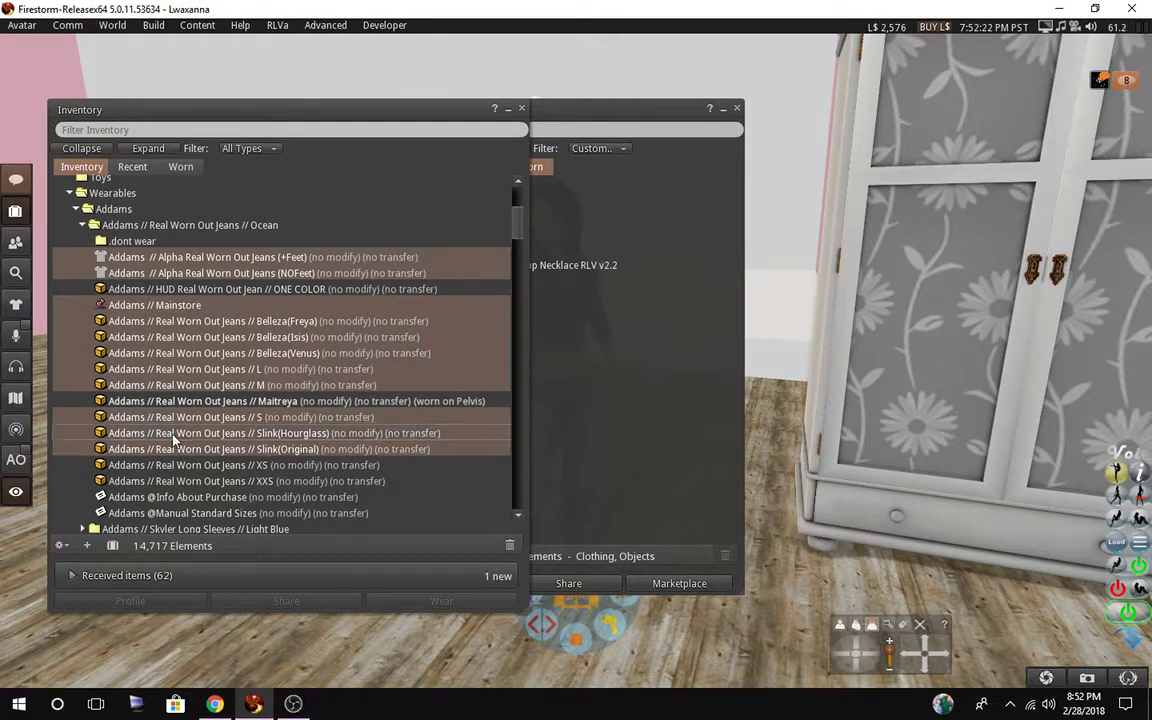
shift+click(175, 482)
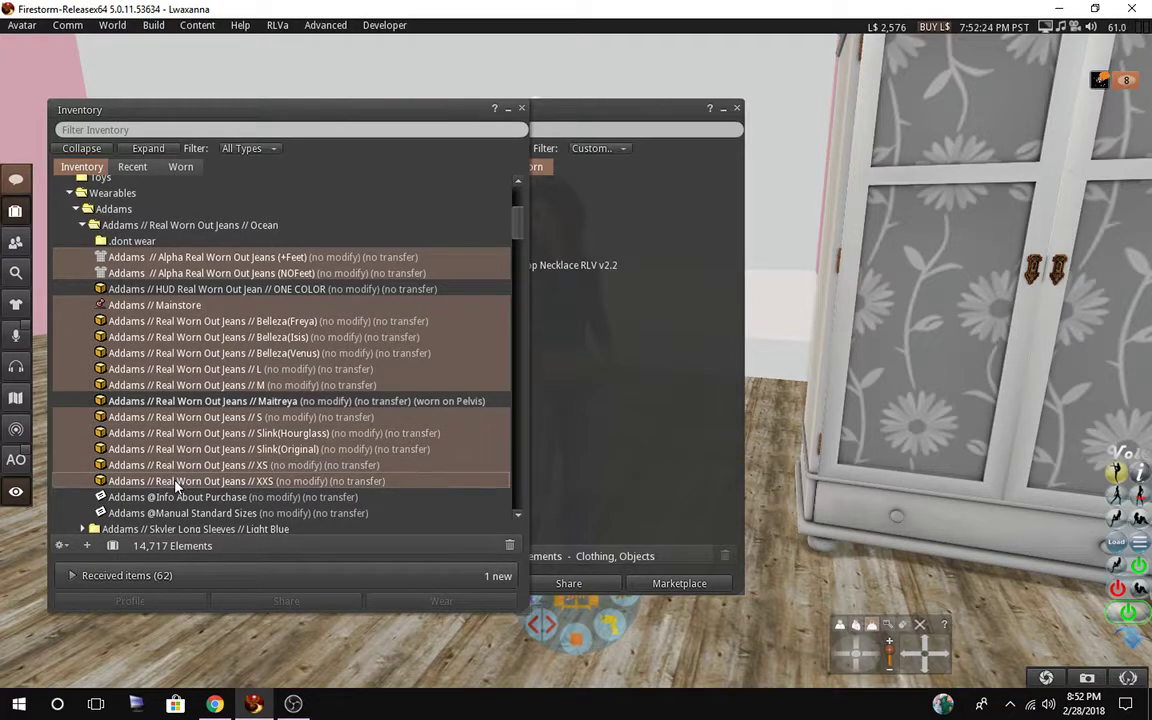
shift+click(166, 497)
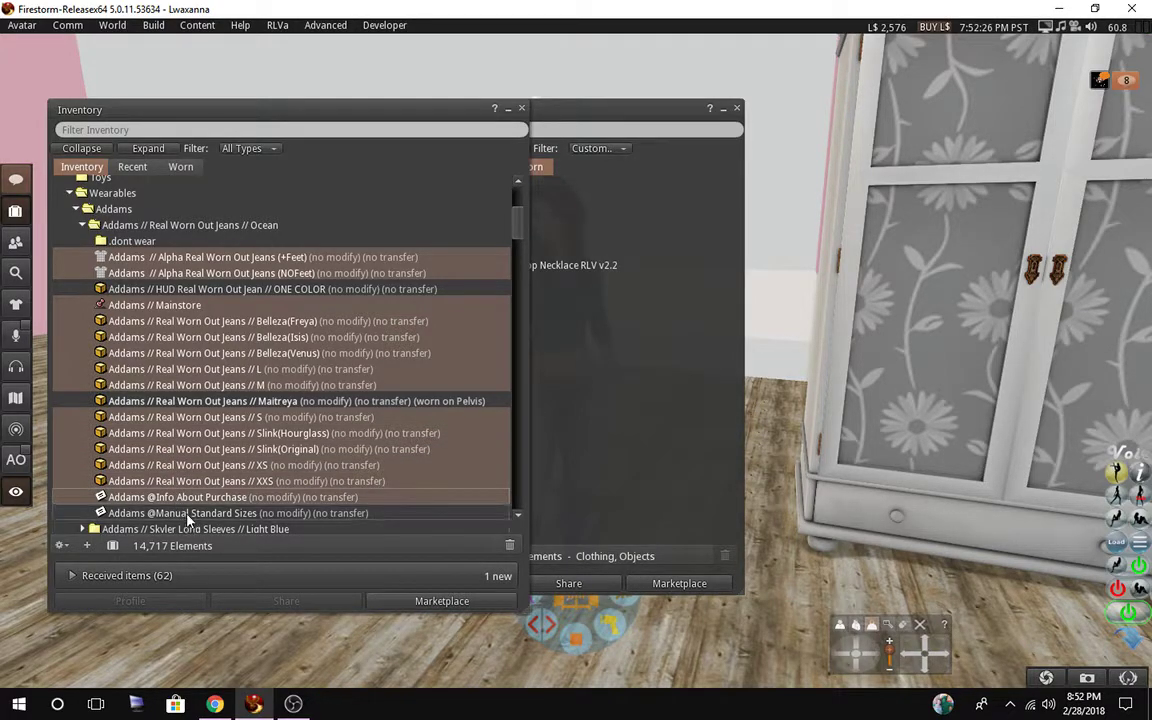
shift+click(190, 513)
drag(195, 424, 157, 244)
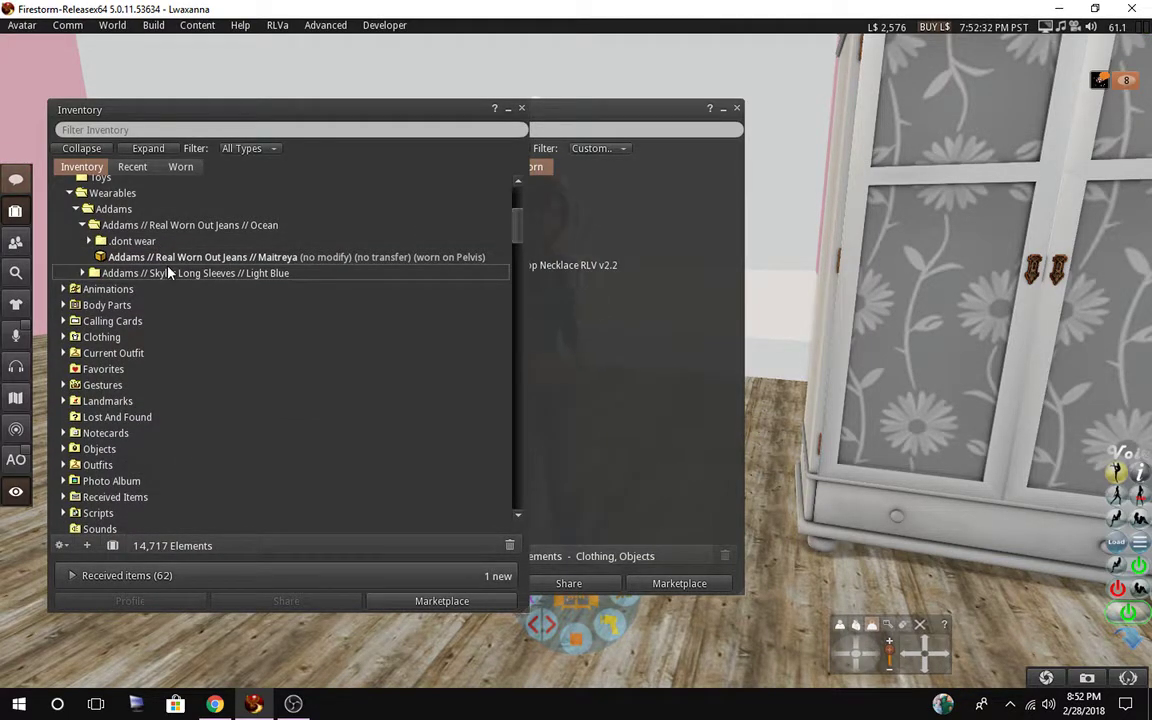
Move the ONE COLOR jeans HUD out of .dont wear into the Real Worn Out Jeans // Ocean folder.
click(89, 241)
drag(160, 289, 152, 231)
click(90, 248)
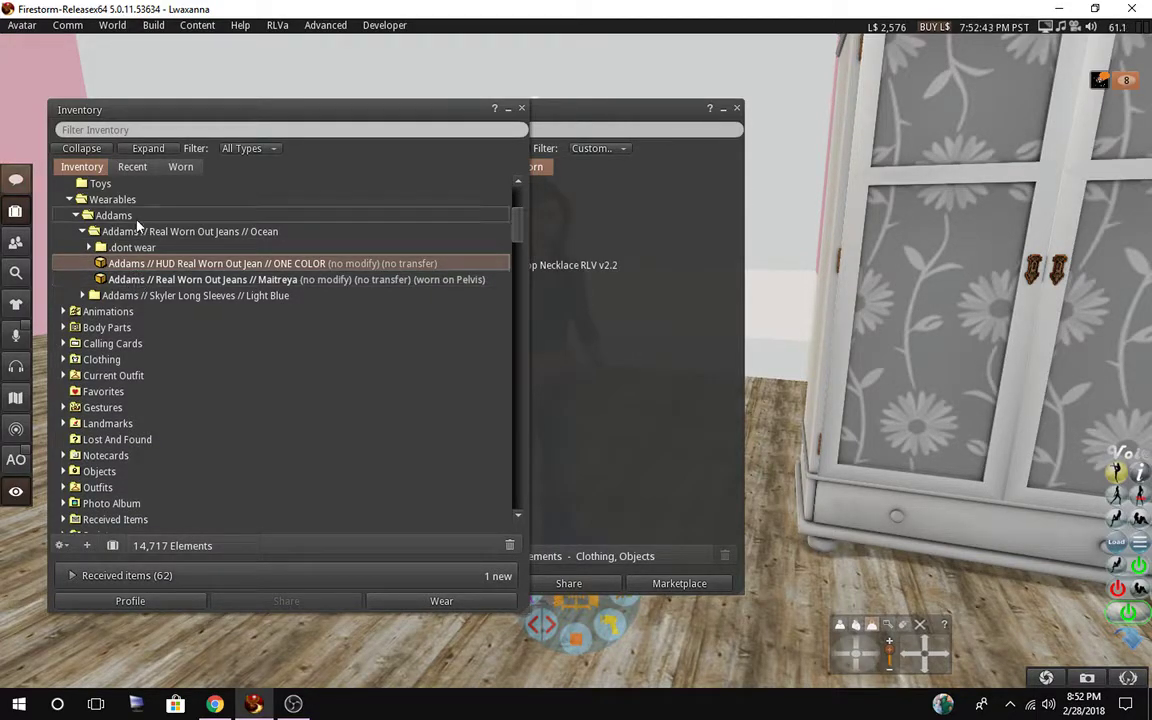
Create a subfolder named "jeans" in the Real Worn Out Jeans // Ocean folder and move the Maitreya jeans into it.
click(137, 233)
right_click(137, 233)
click(172, 256)
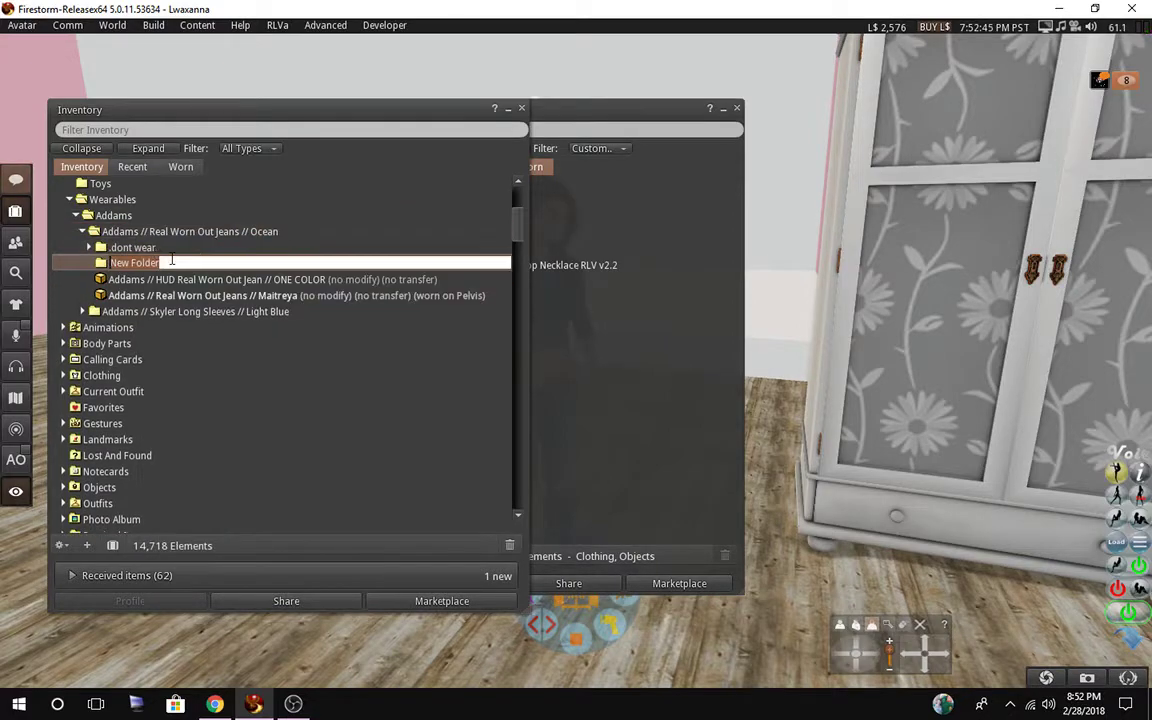
text(jea)
key(BackSpace)
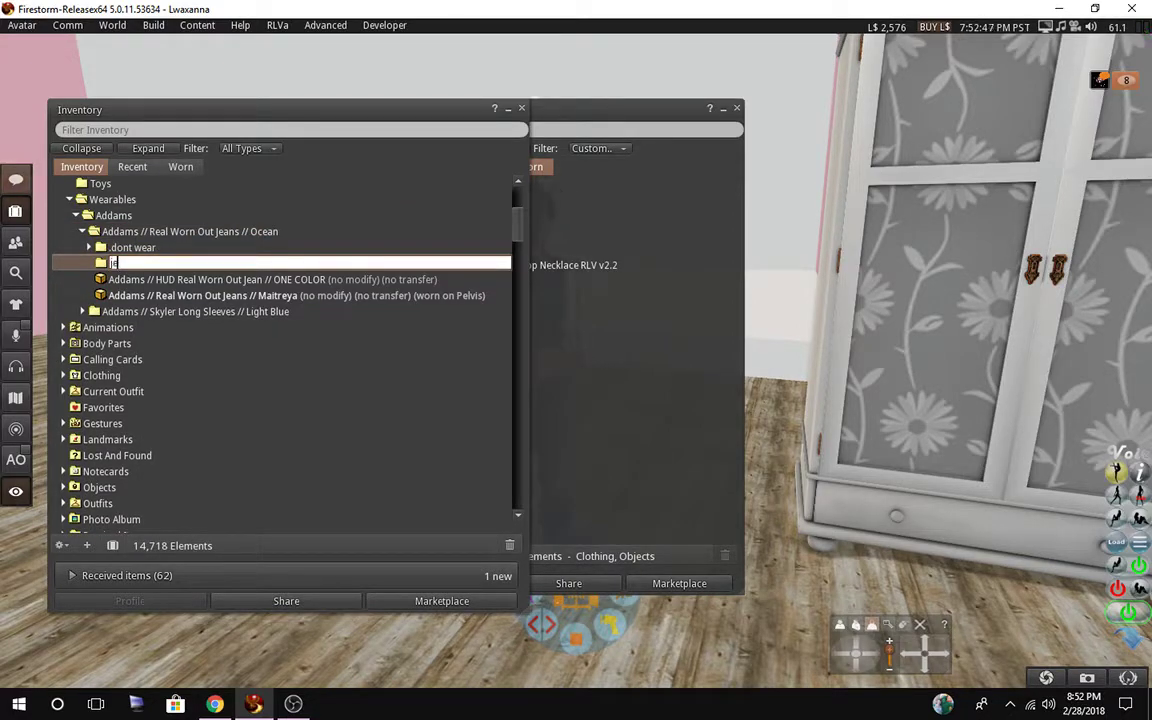
text(ans)
key(Return)
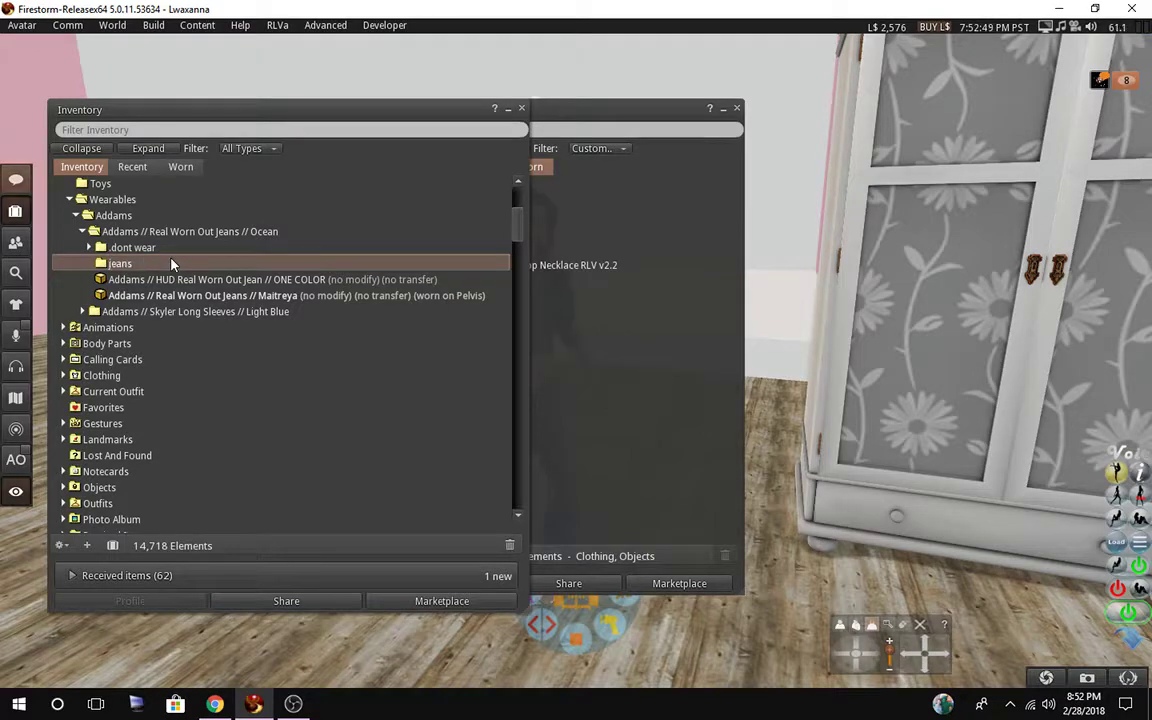
drag(168, 296, 125, 263)
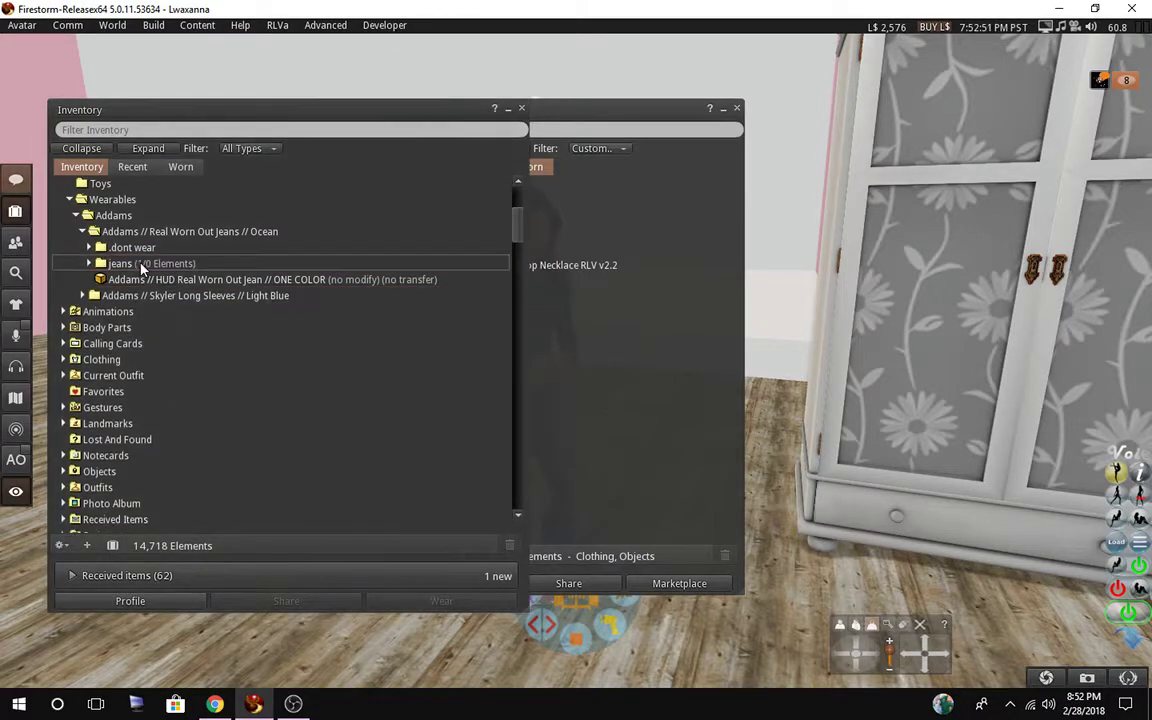
Create a "hud" subfolder in Real Worn Out Jeans // Ocean, move the ONE COLOR HUD into it, and collapse the jeans folder.
click(137, 231)
right_click(137, 231)
click(154, 249)
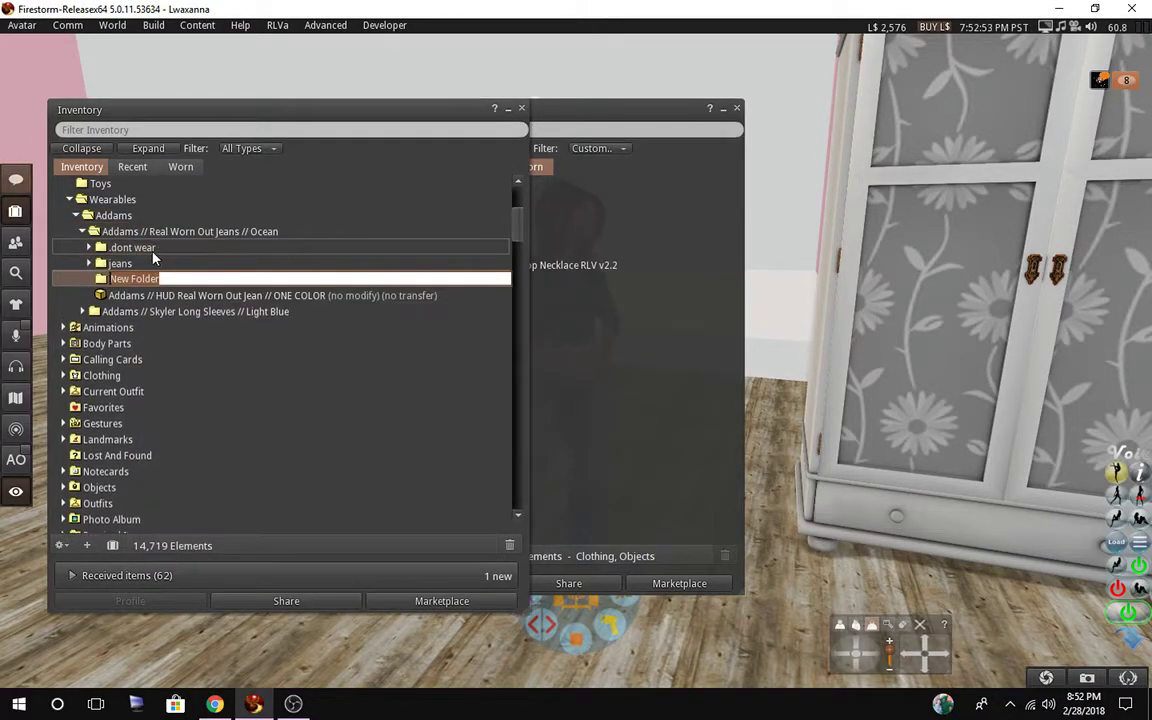
text(hud)
key(Return)
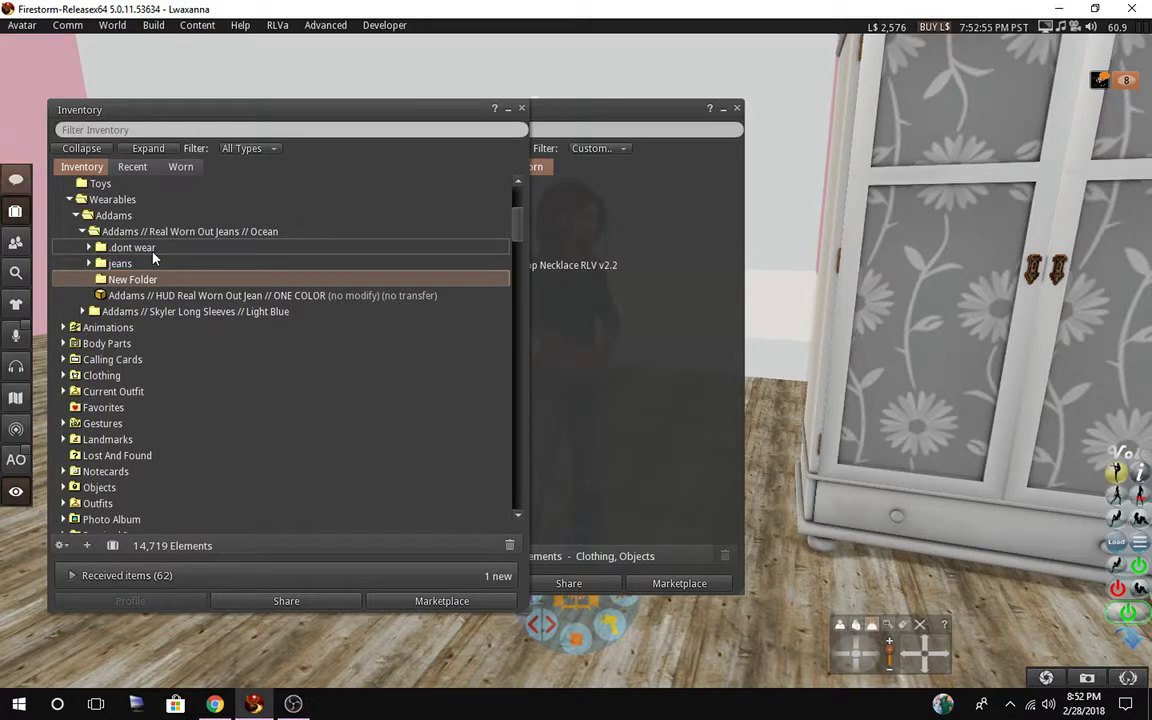
drag(121, 295, 118, 266)
click(82, 231)
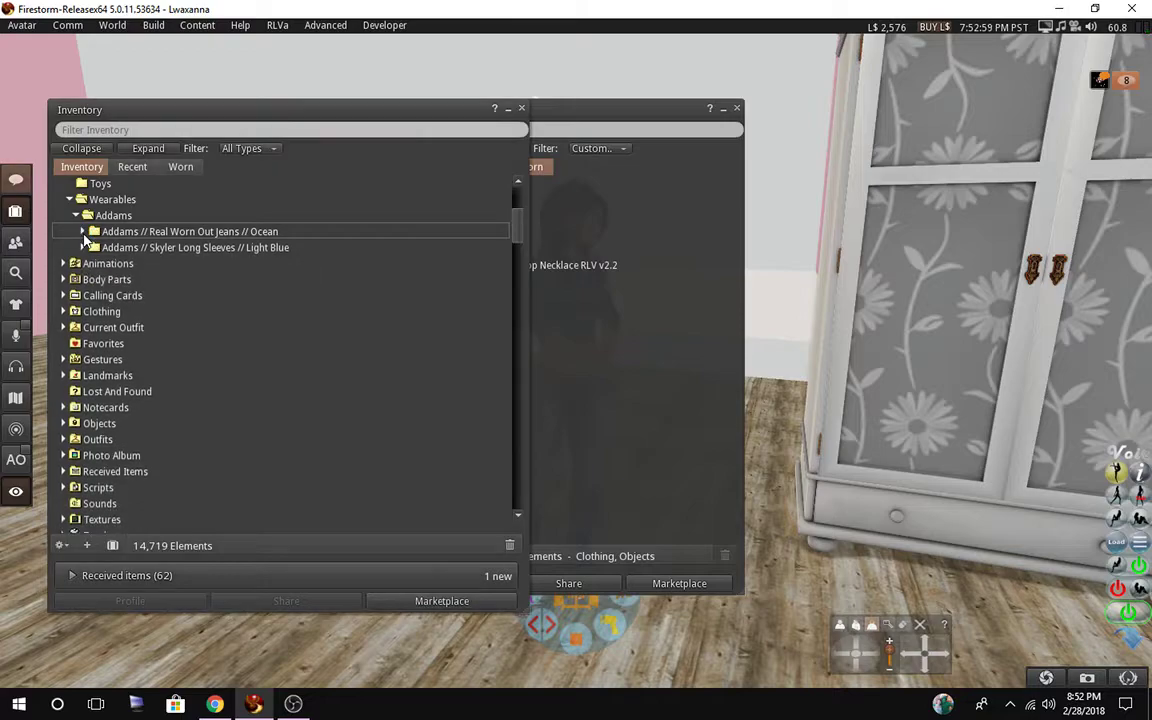
Expand the Skyler Long Sleeves // Light Blue folder and create a subfolder named ".dont wear" in it.
click(83, 248)
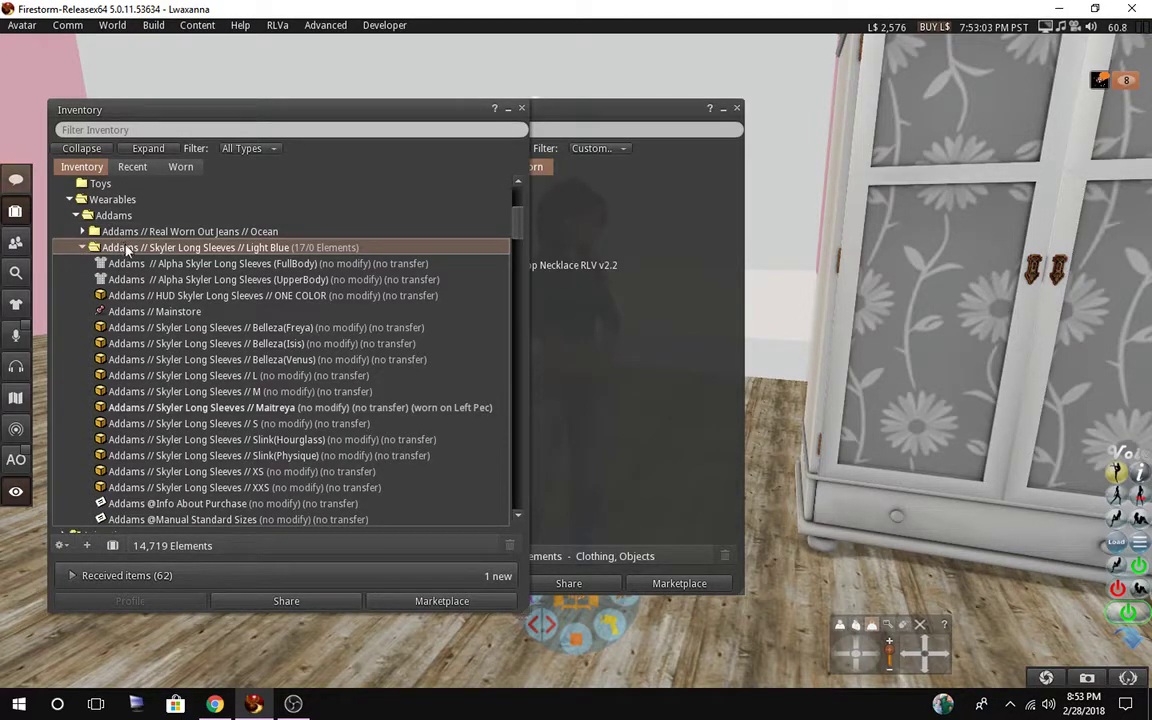
right_click(125, 248)
click(147, 272)
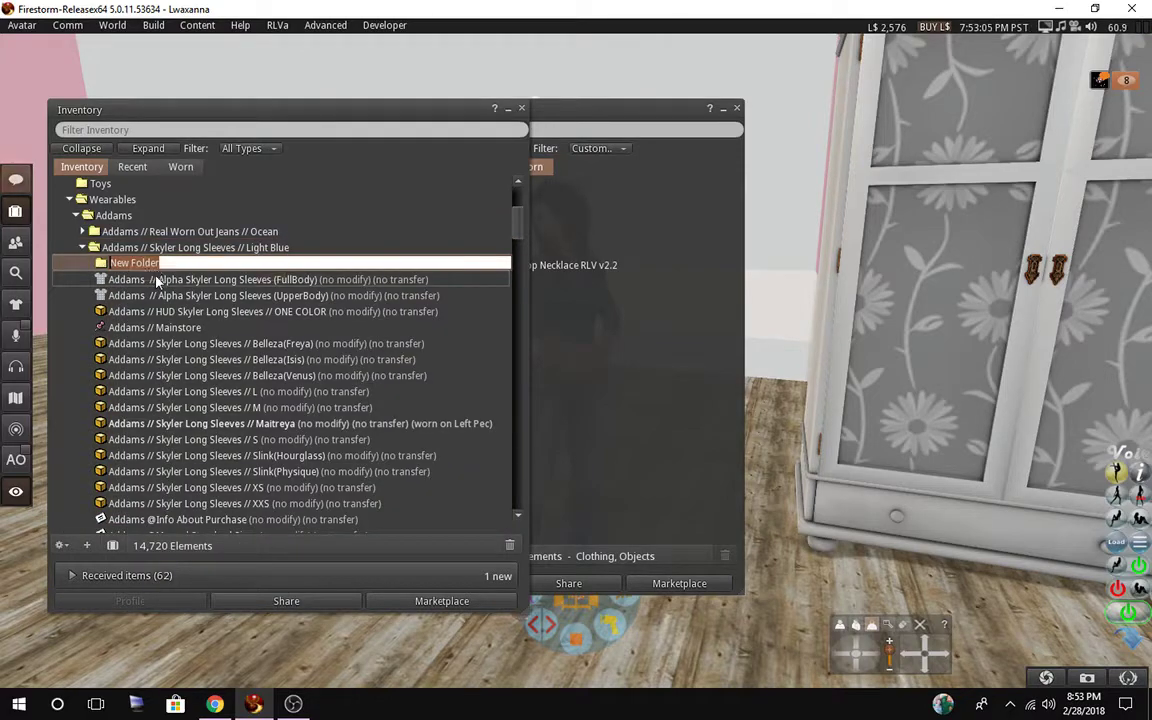
text(.dont wear)
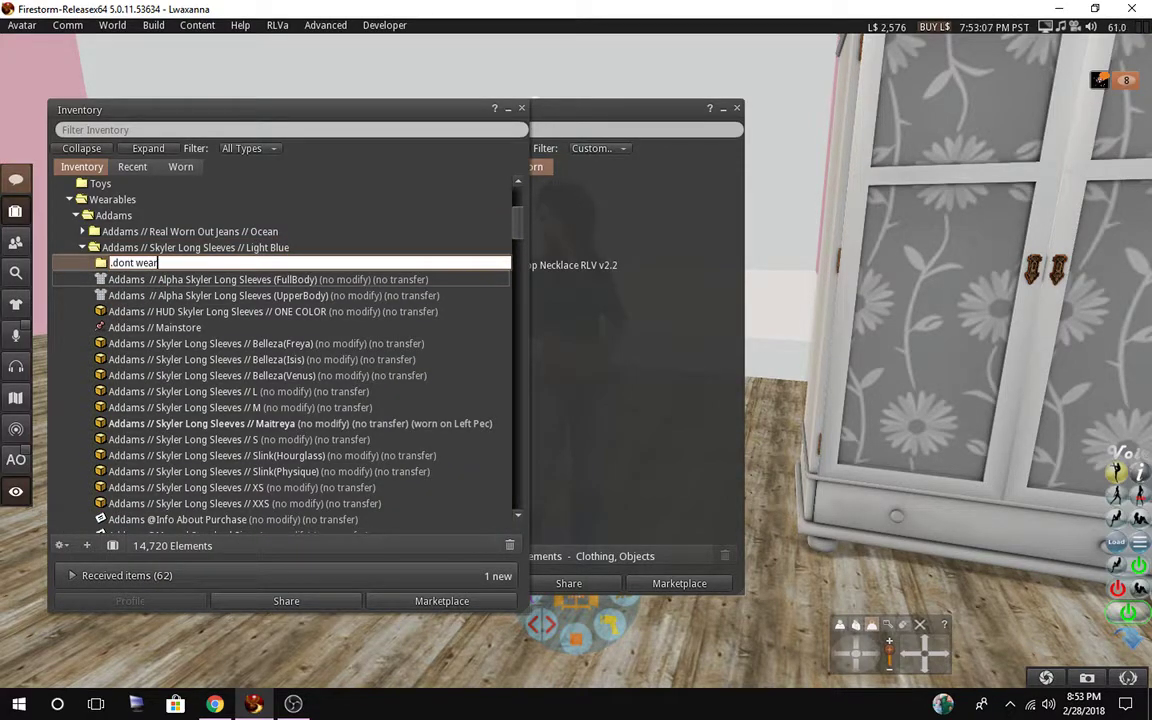
key(Escape)
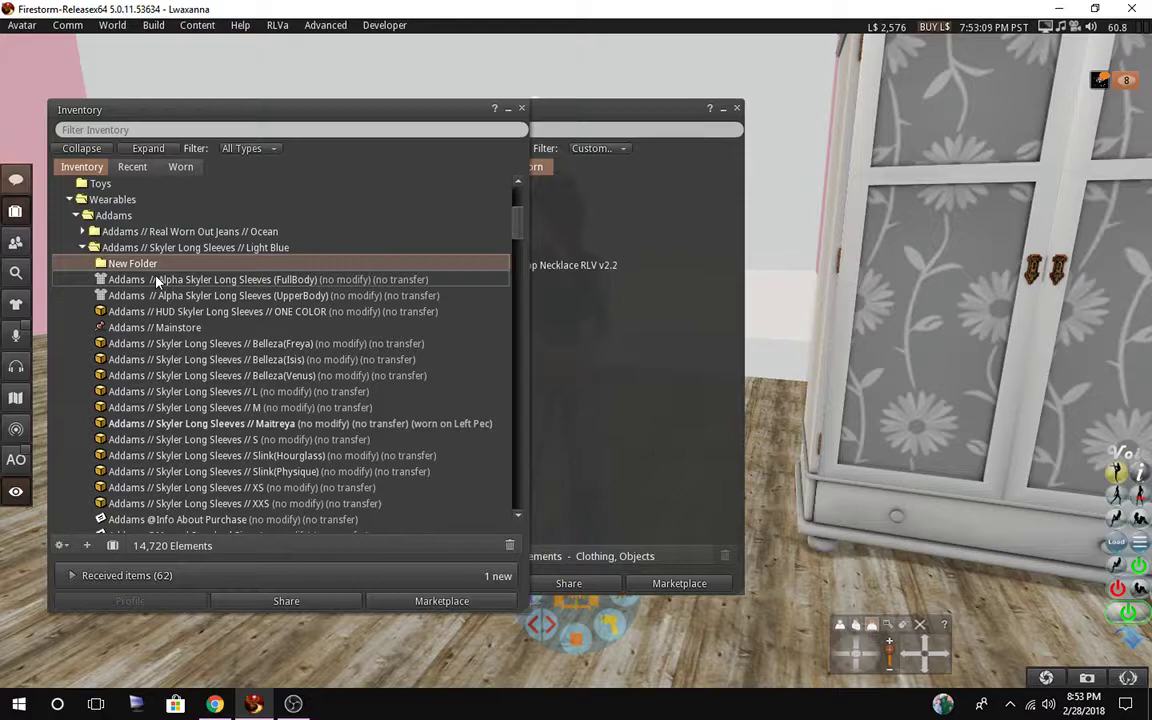
Move the Skyler shirt's alphas, Mainstore landmark, notecards and all non-Maitreya sizes into its .dont wear folder, leaving out the HUD.
click(141, 282)
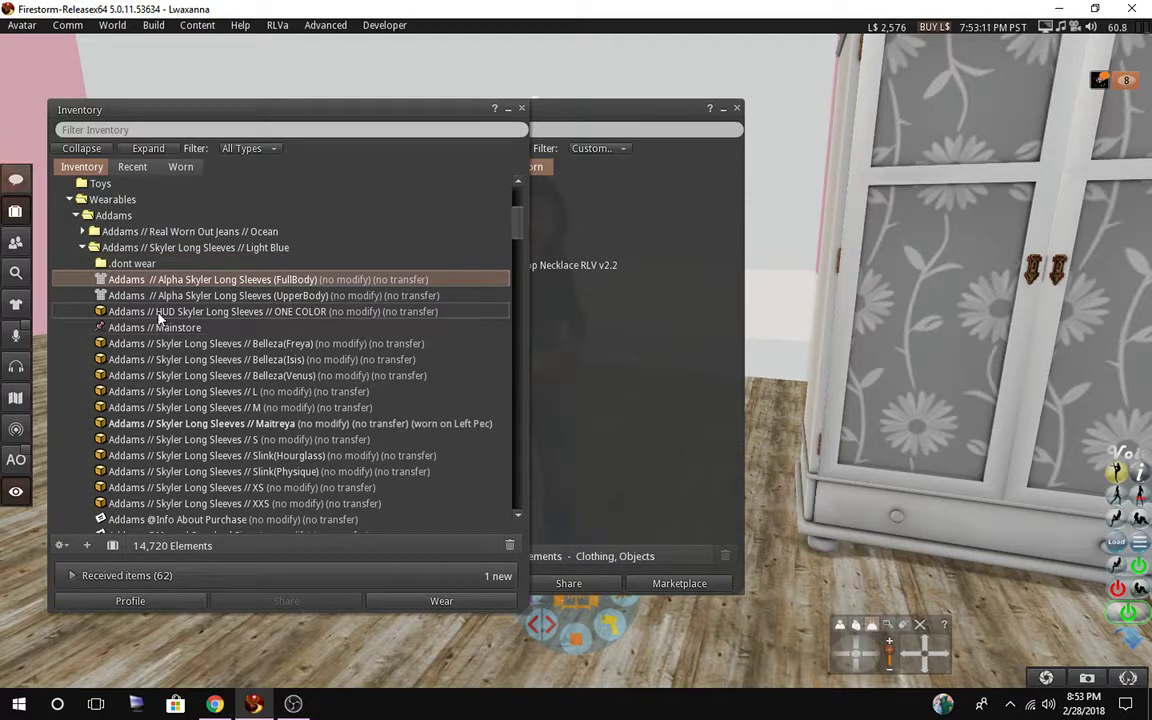
key(shift+Down)
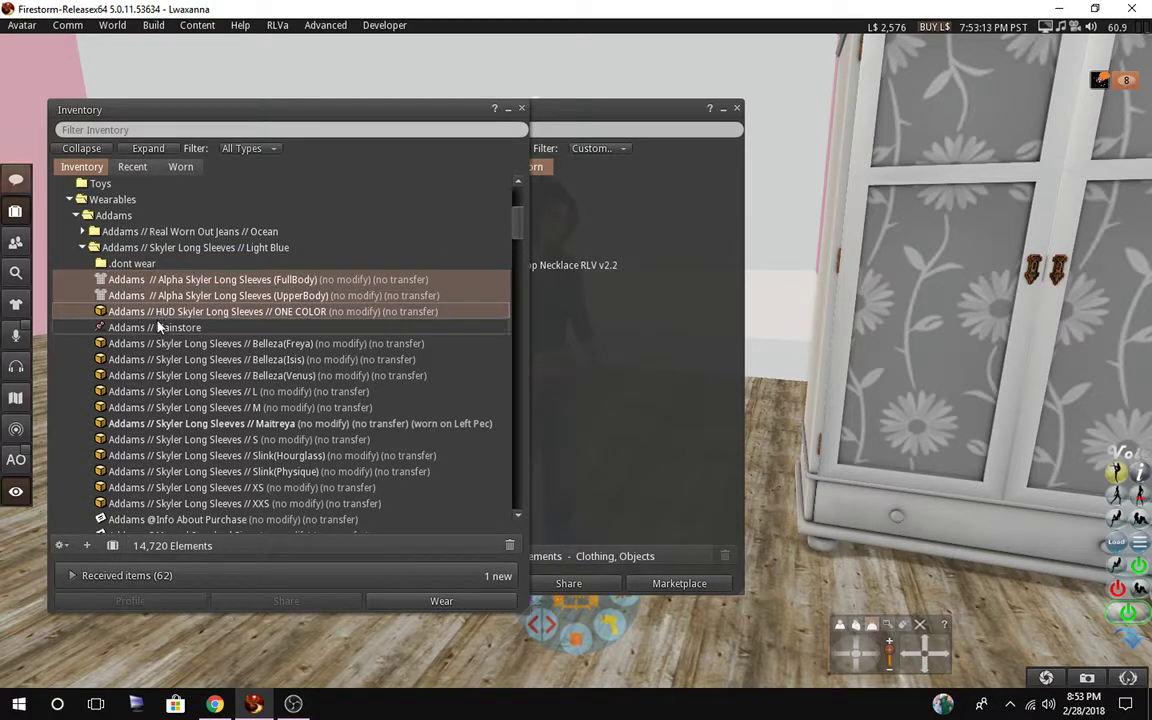
key(shift+Up)
key(shift+Down)
key(shift+Down)
key(shift+Down)
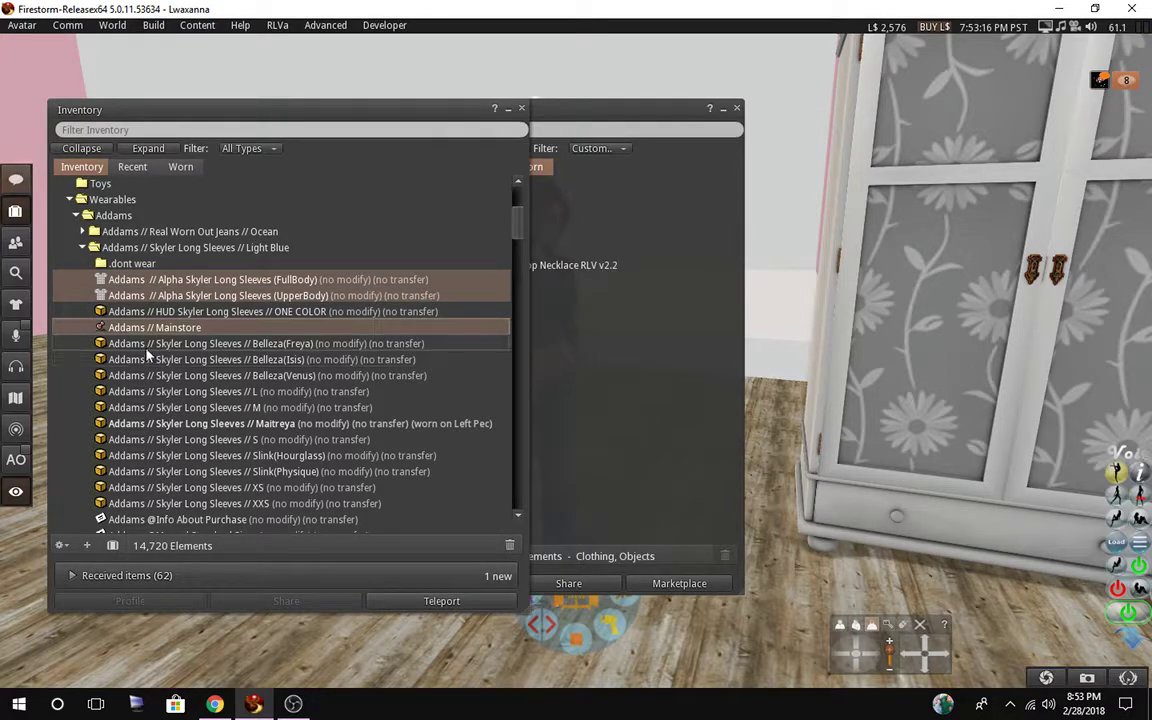
key(shift+Down)
key(shift+Down)
key(shift+Down)
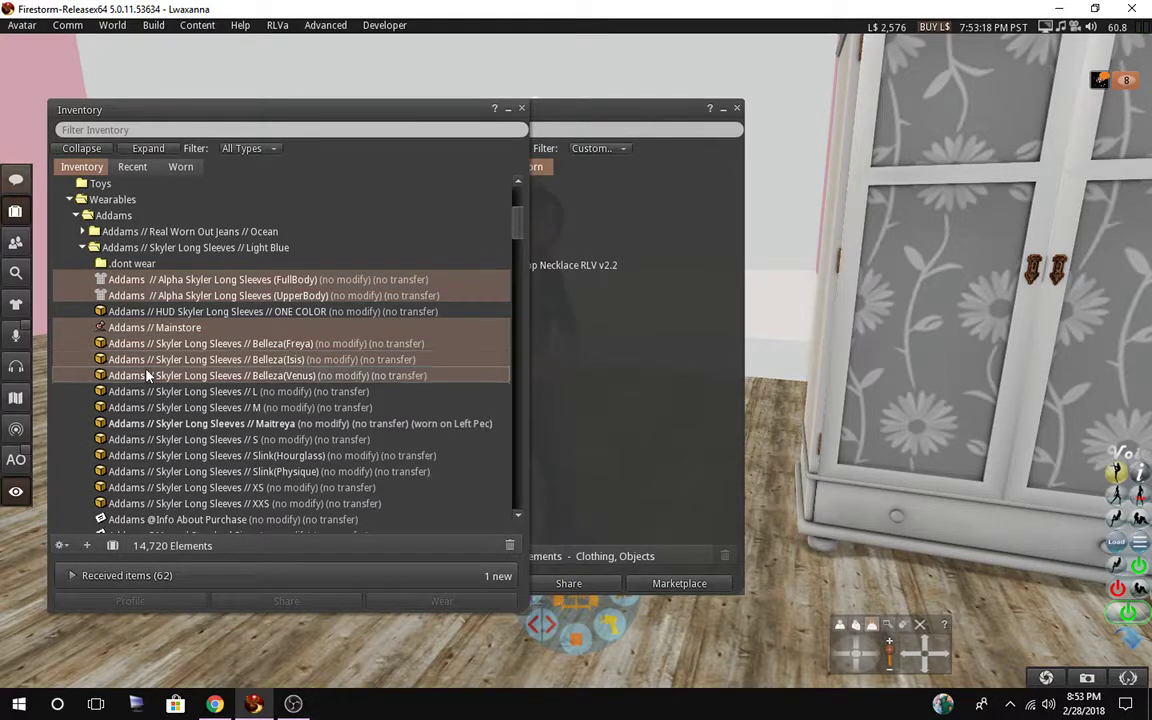
key(shift+Down)
key(shift+Down)
key(shift+Down)
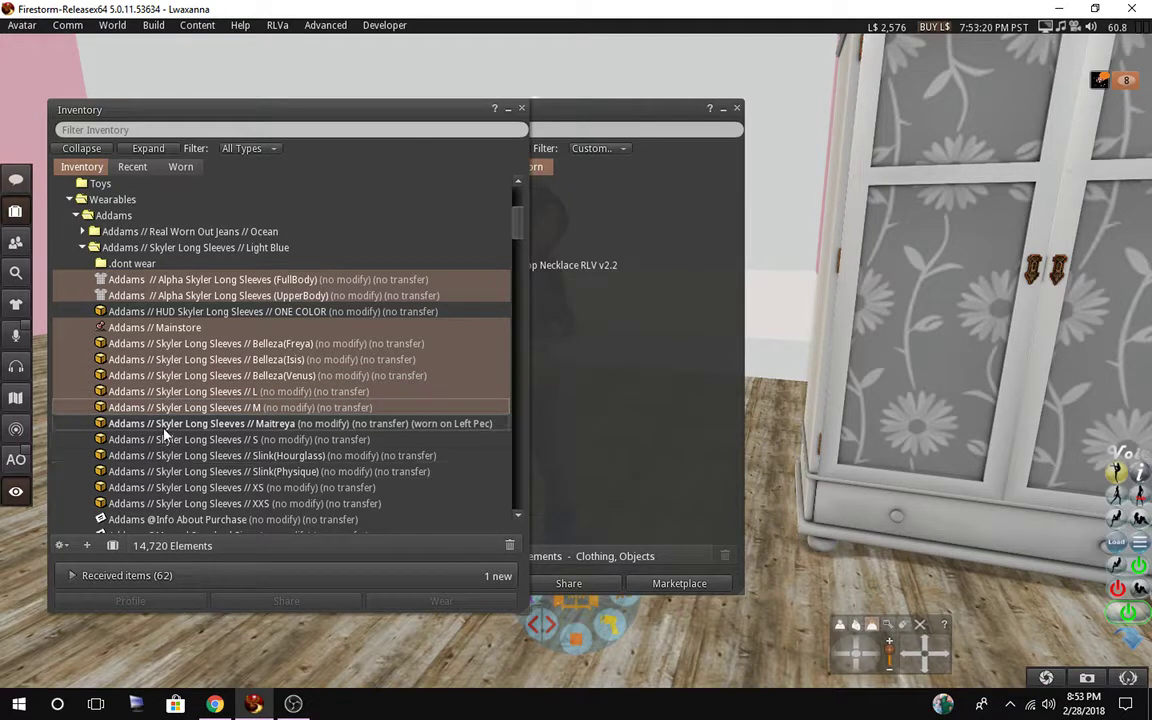
key(shift+Down)
key(shift+Down)
key(shift+Down)
key(shift+Down)
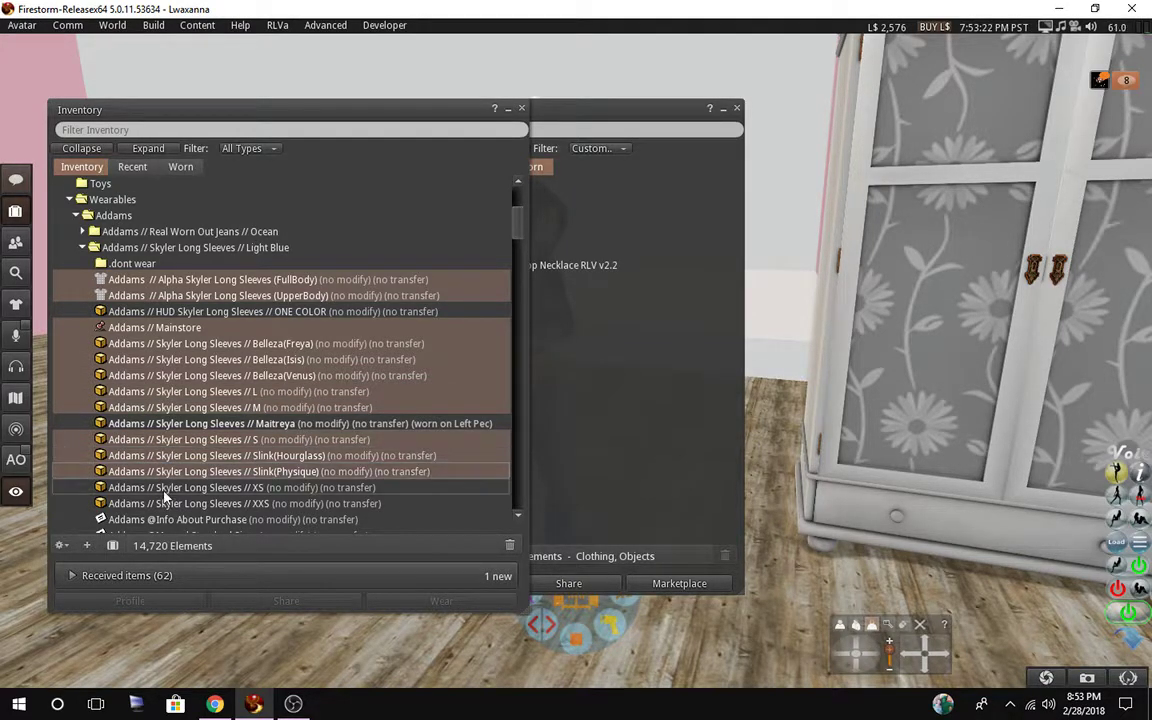
key(shift+Down)
key(shift+Down)
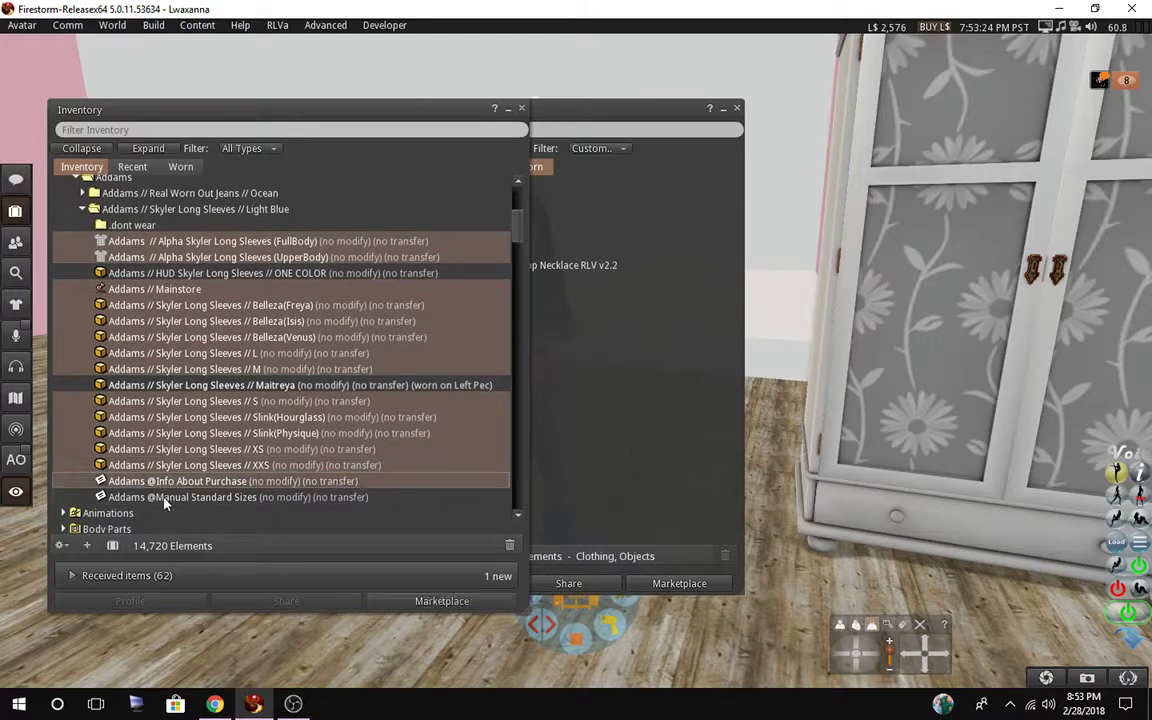
scroll(185, 412, up, 3)
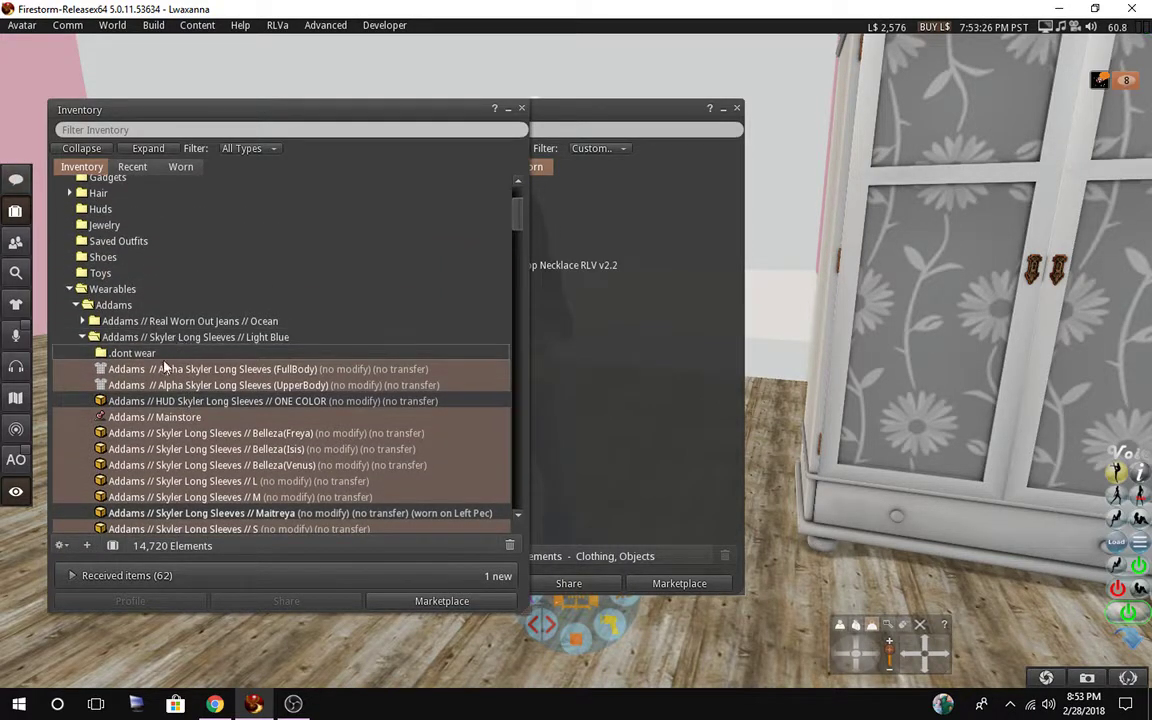
drag(153, 357, 153, 358)
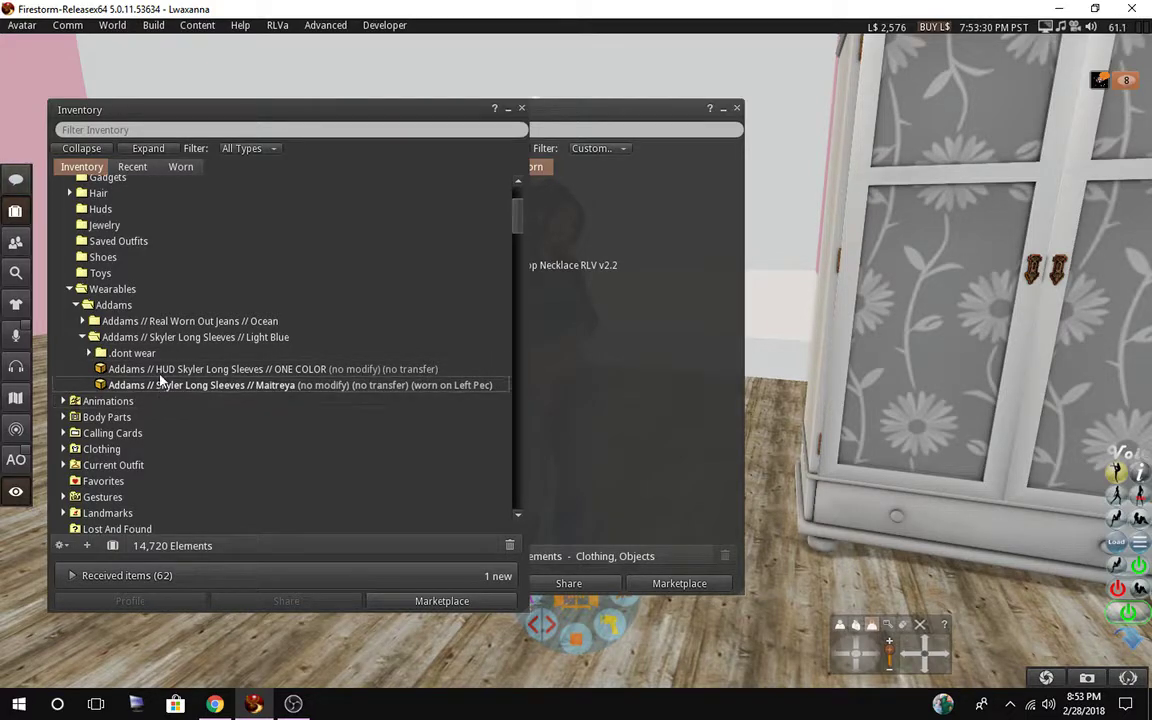
Create a subfolder named "shirt" in Skyler Long Sleeves // Light Blue and move the Maitreya shirt into it.
click(158, 340)
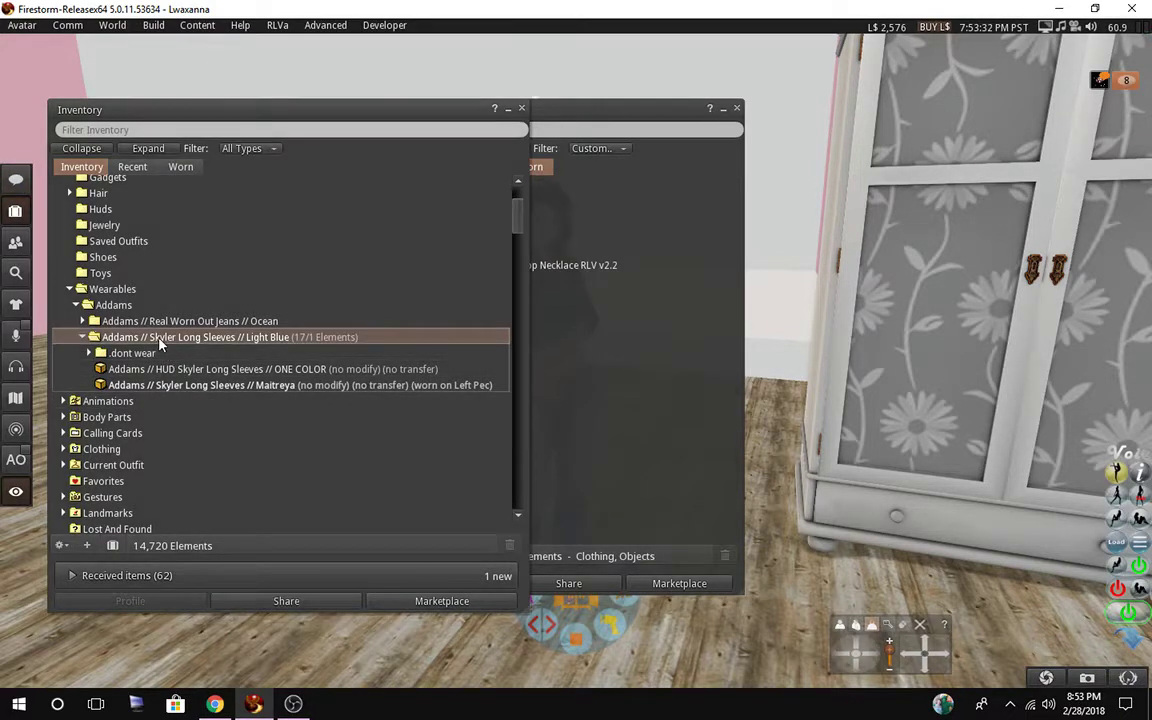
right_click(158, 343)
mouse_move(205, 120)
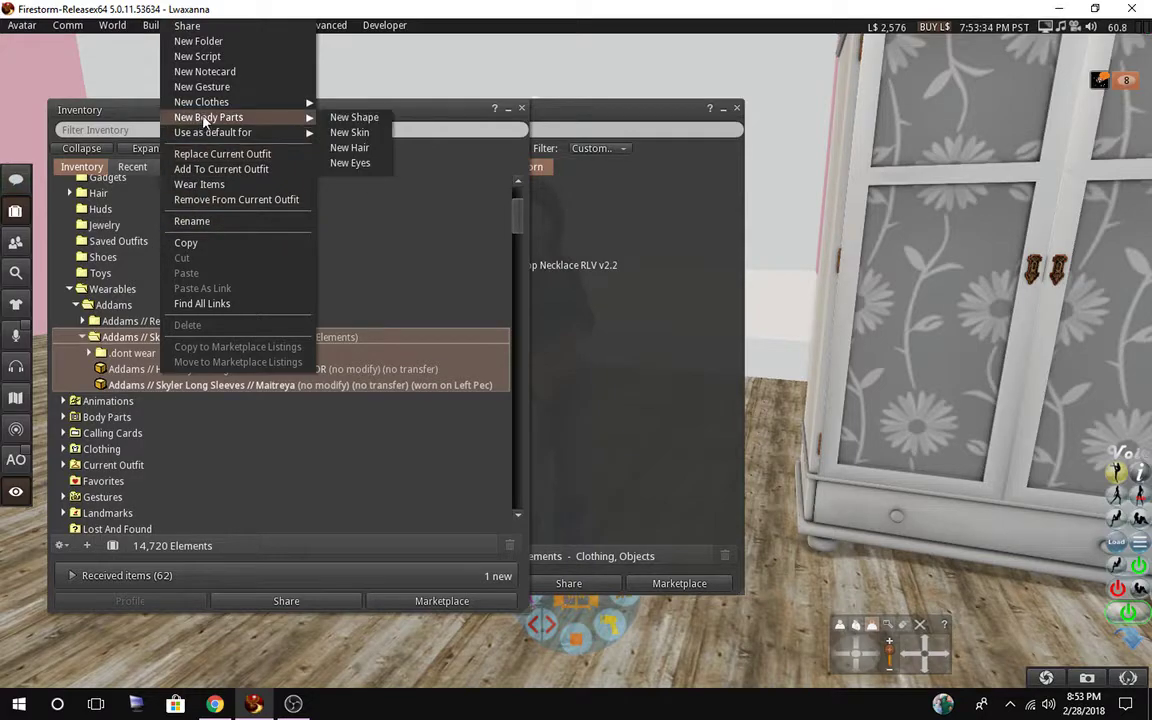
click(199, 42)
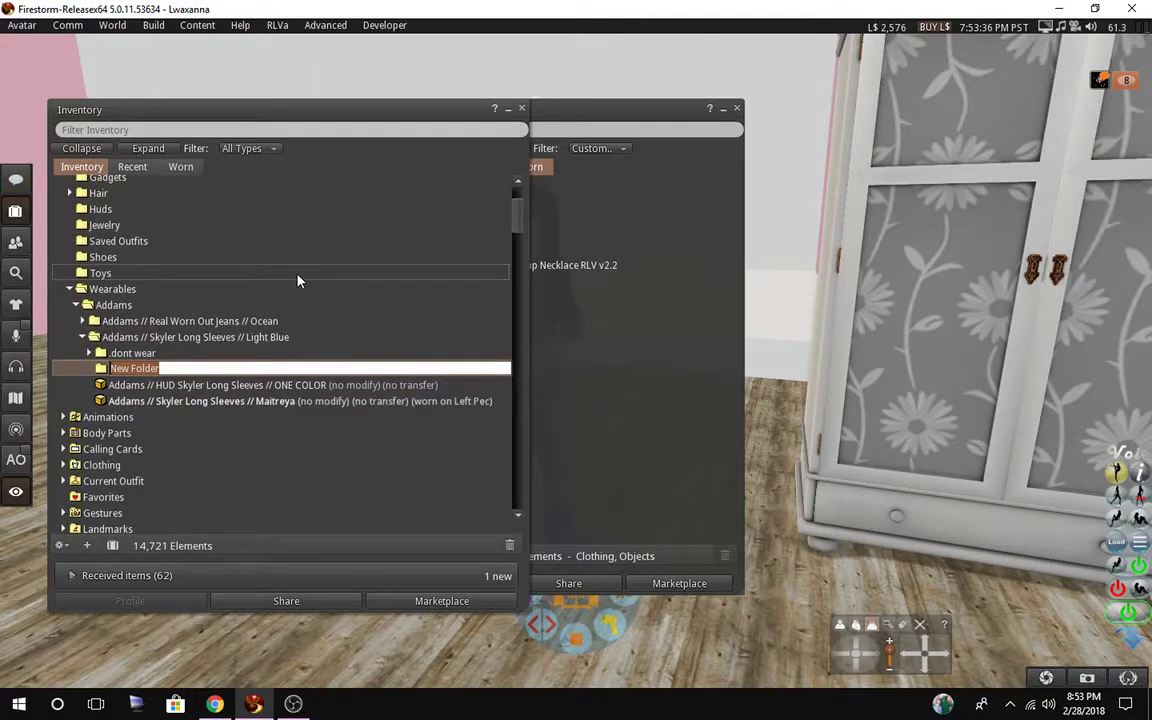
text(shirt)
key(Return)
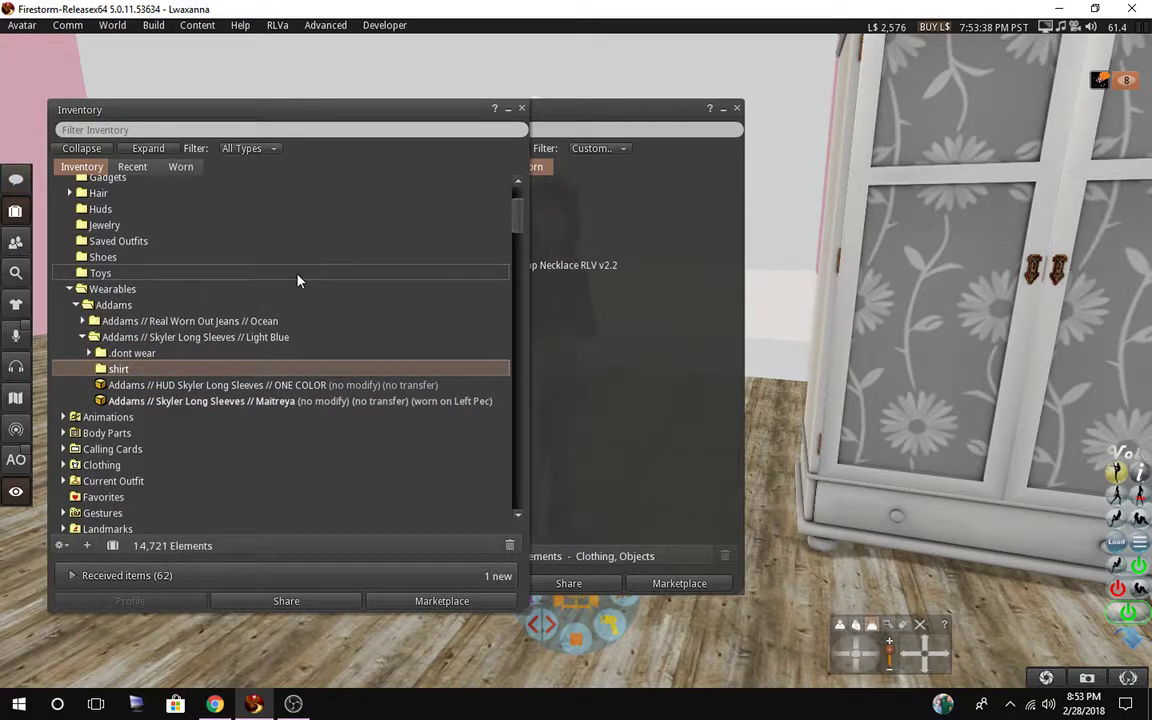
drag(140, 401, 118, 369)
Create a subfolder named "hud" in Skyler Long Sleeves // Light Blue and move the ONE COLOR HUD into it.
click(118, 337)
right_click(124, 334)
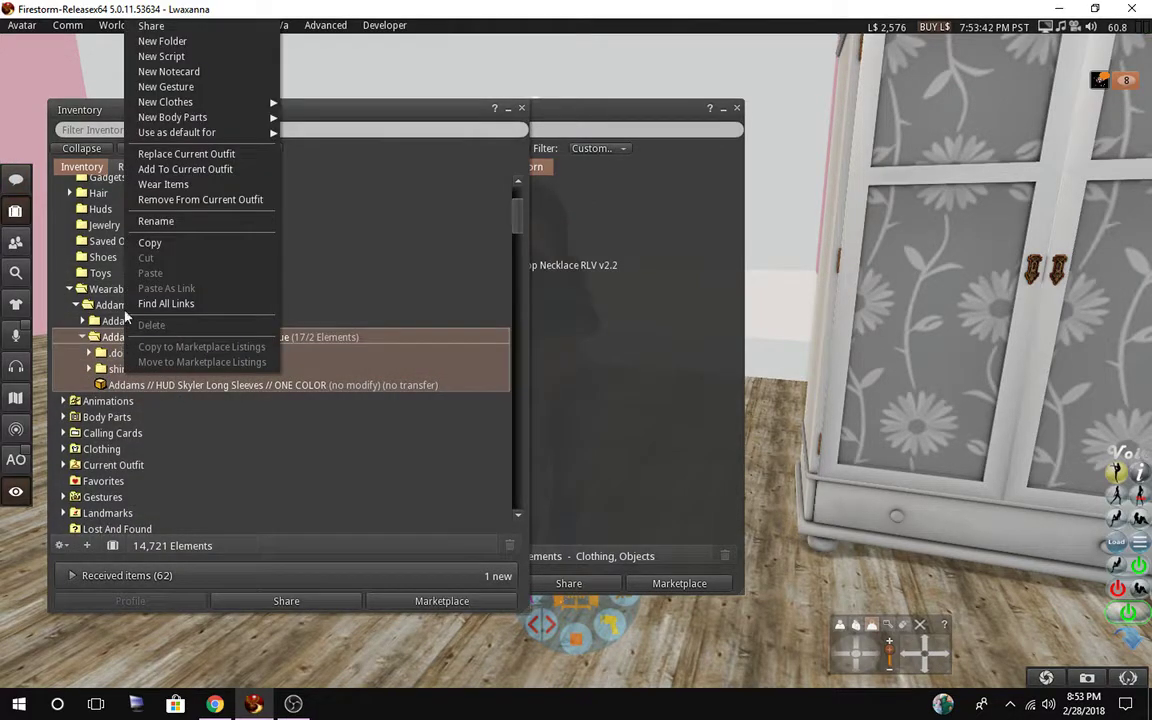
click(162, 41)
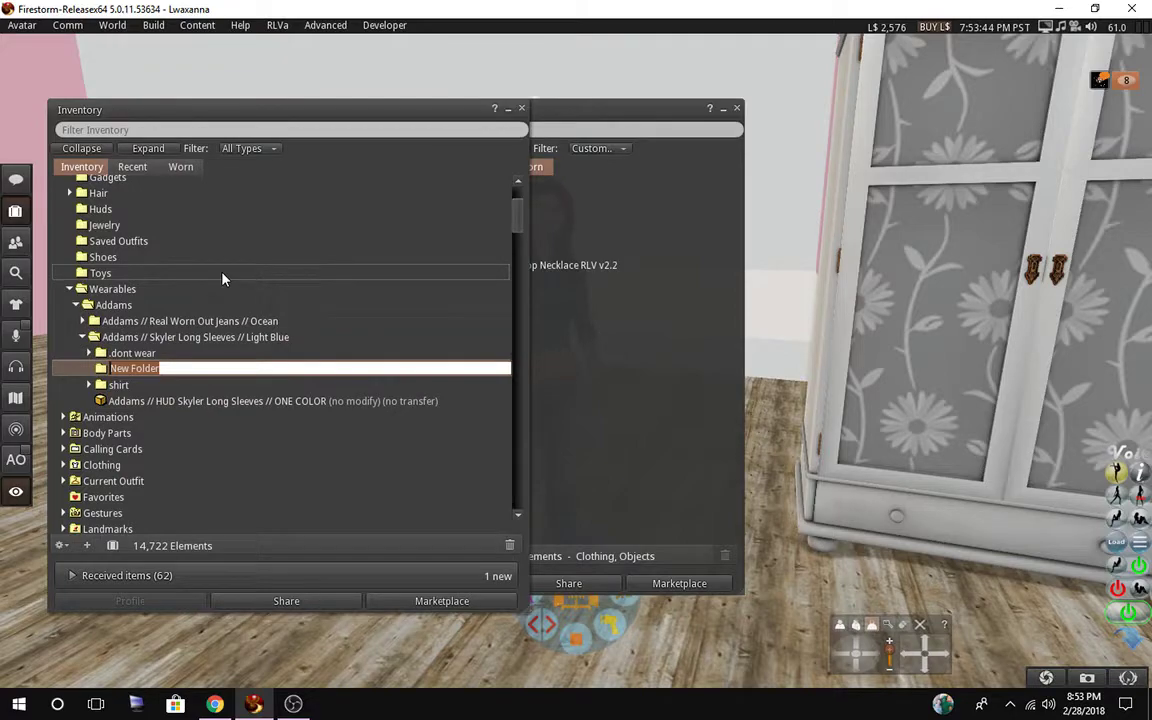
text(hud)
key(Return)
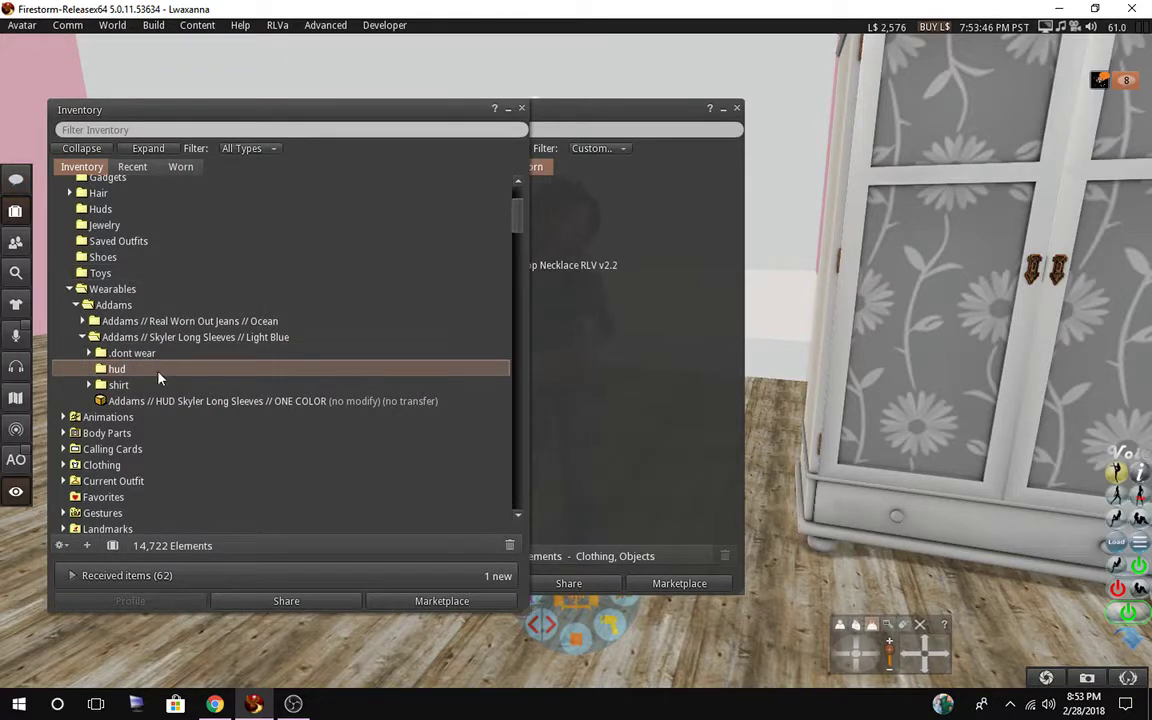
drag(159, 401, 148, 369)
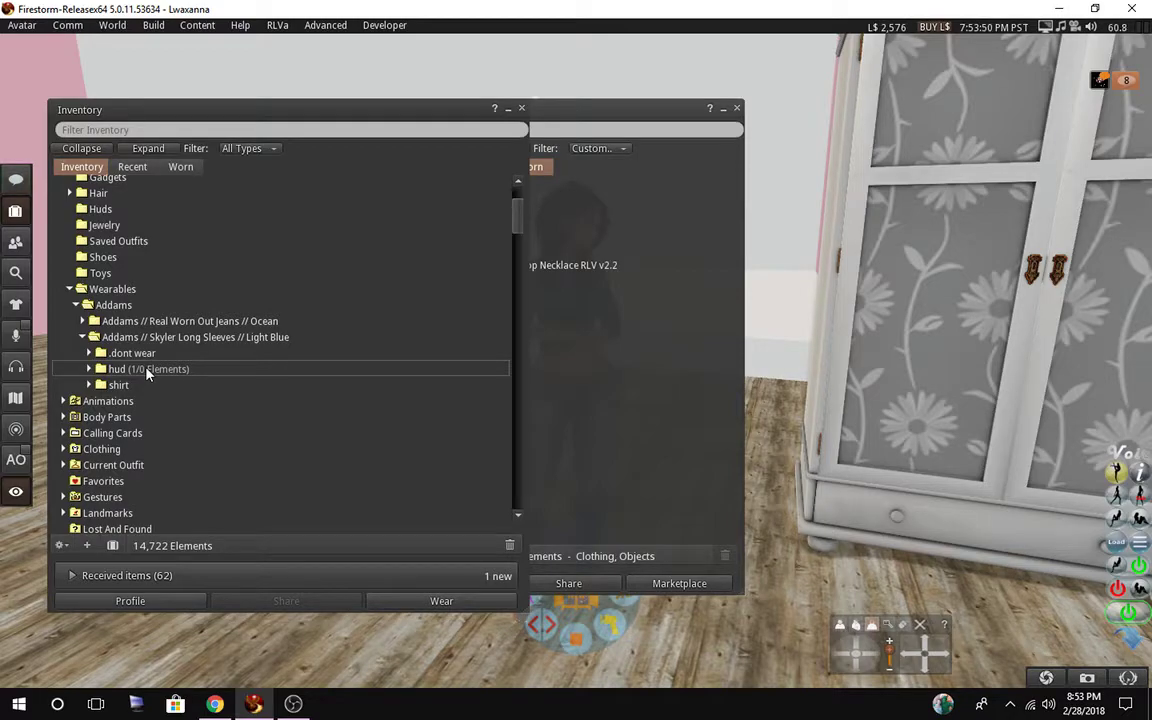
Switch to Chrome, search the Second Life Marketplace for "Addams", open the Addams store page, and check the clothing folder names in Firestorm.
click(214, 704)
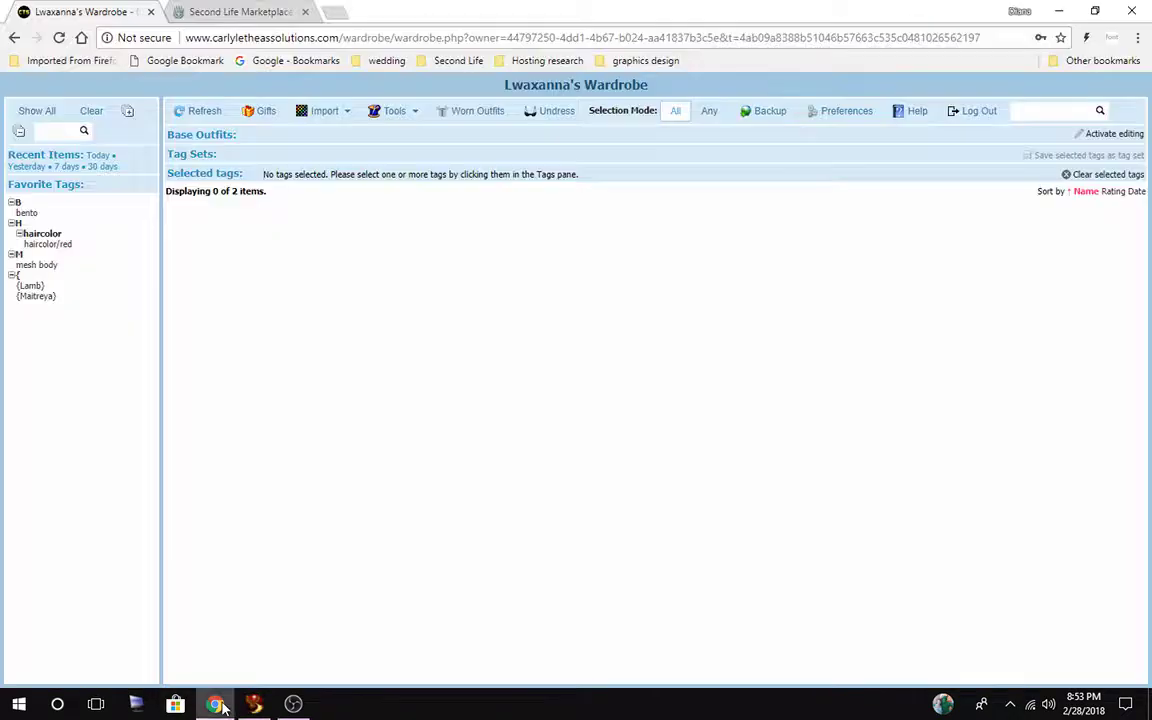
click(240, 11)
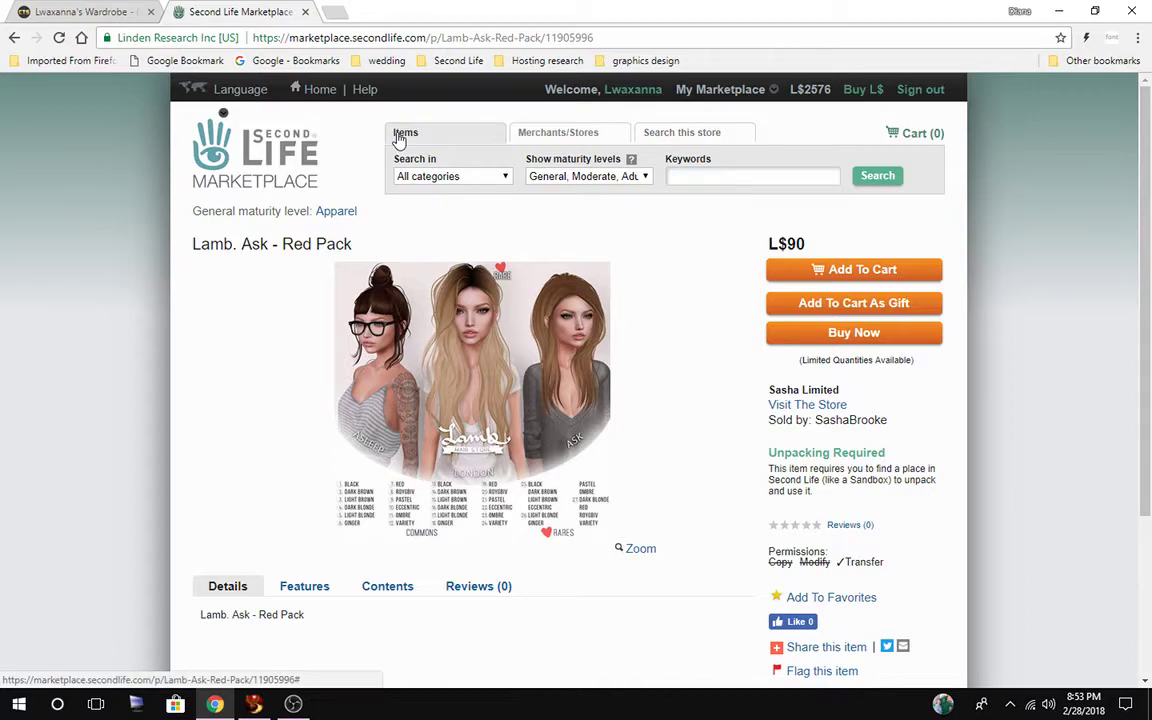
click(701, 174)
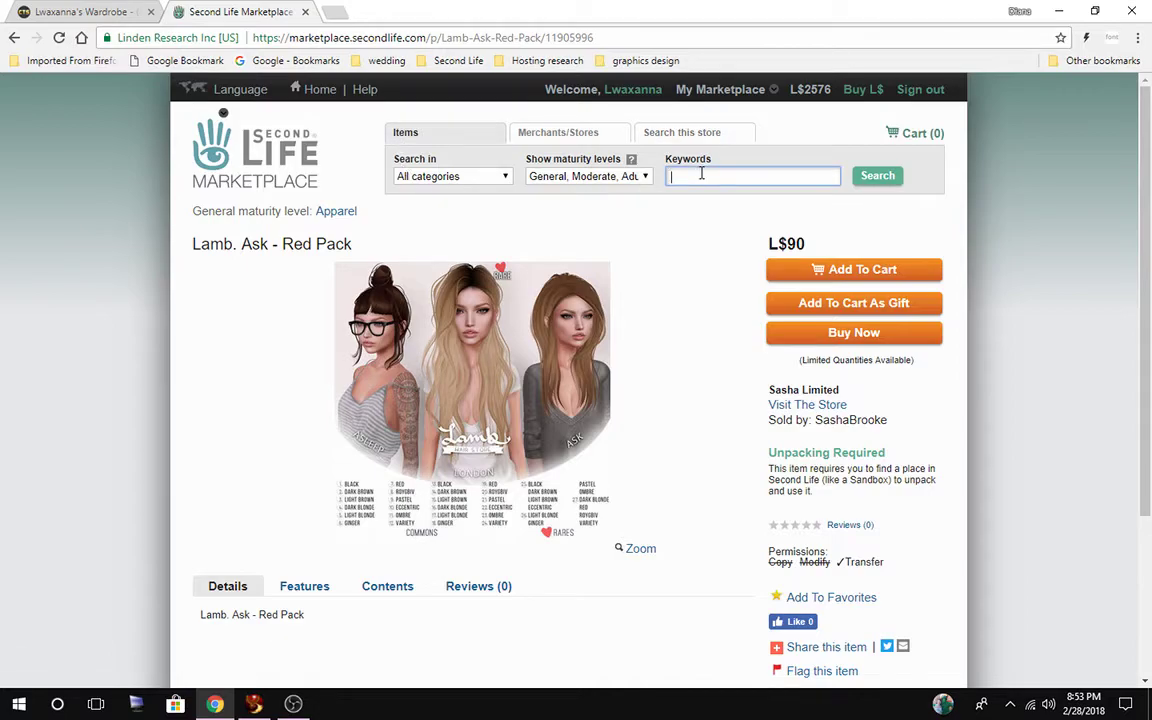
text(Addams)
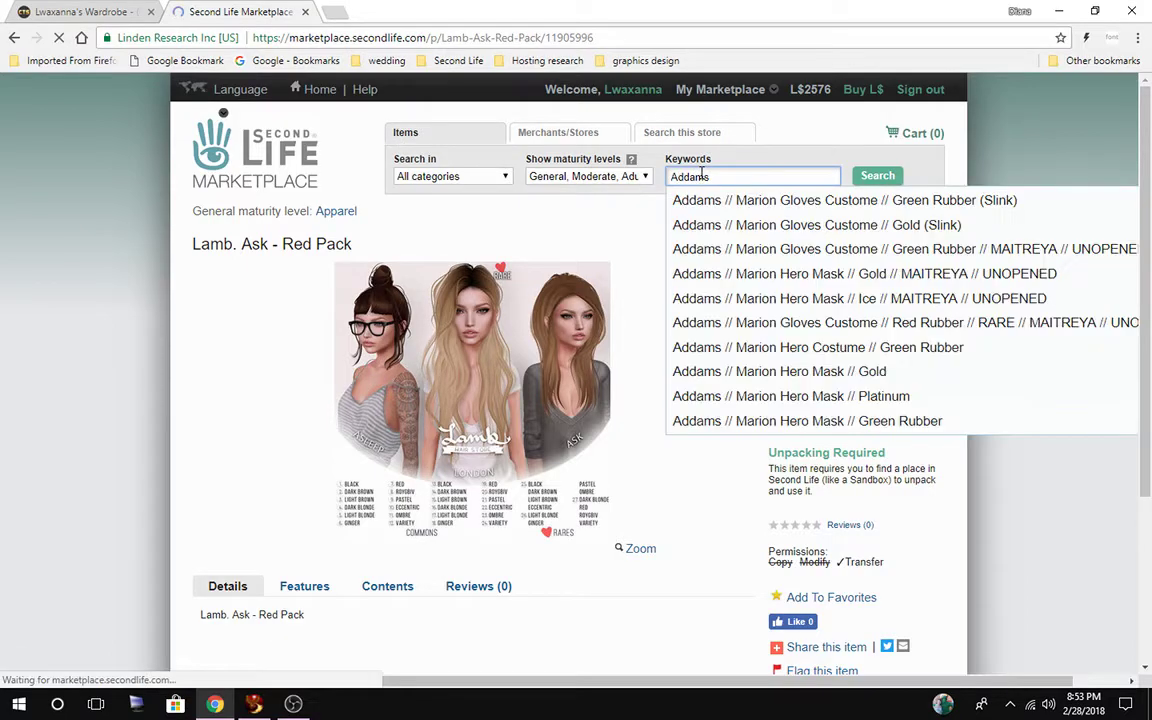
click(462, 469)
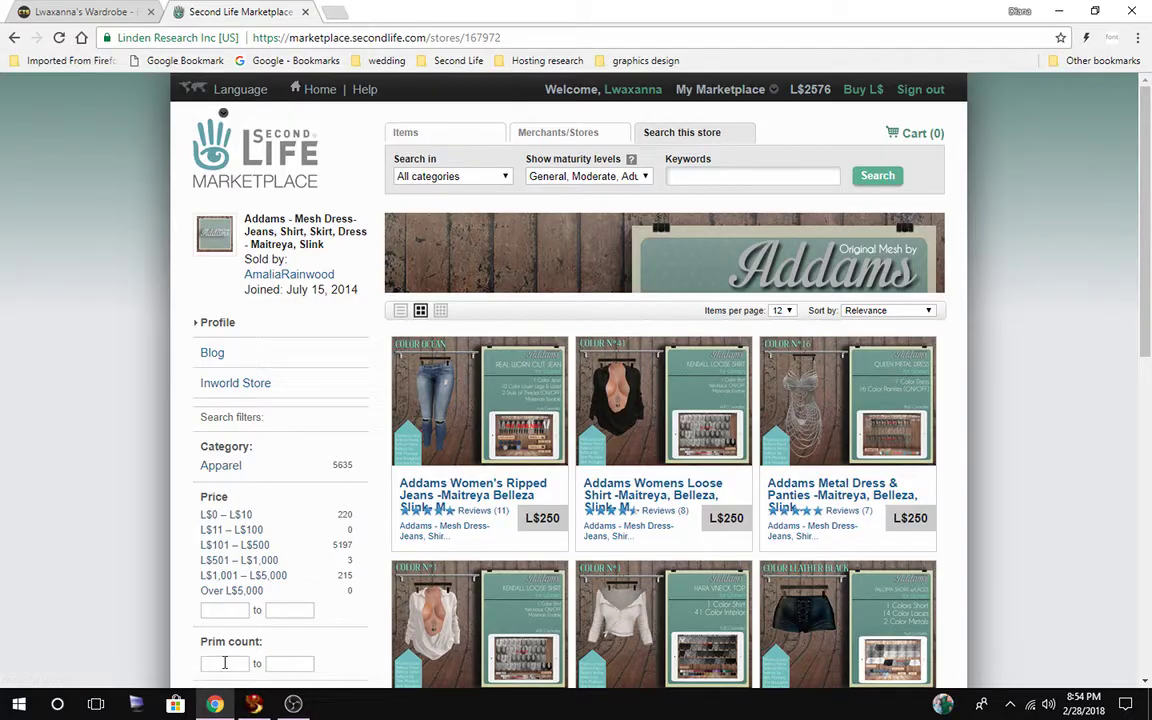
click(254, 704)
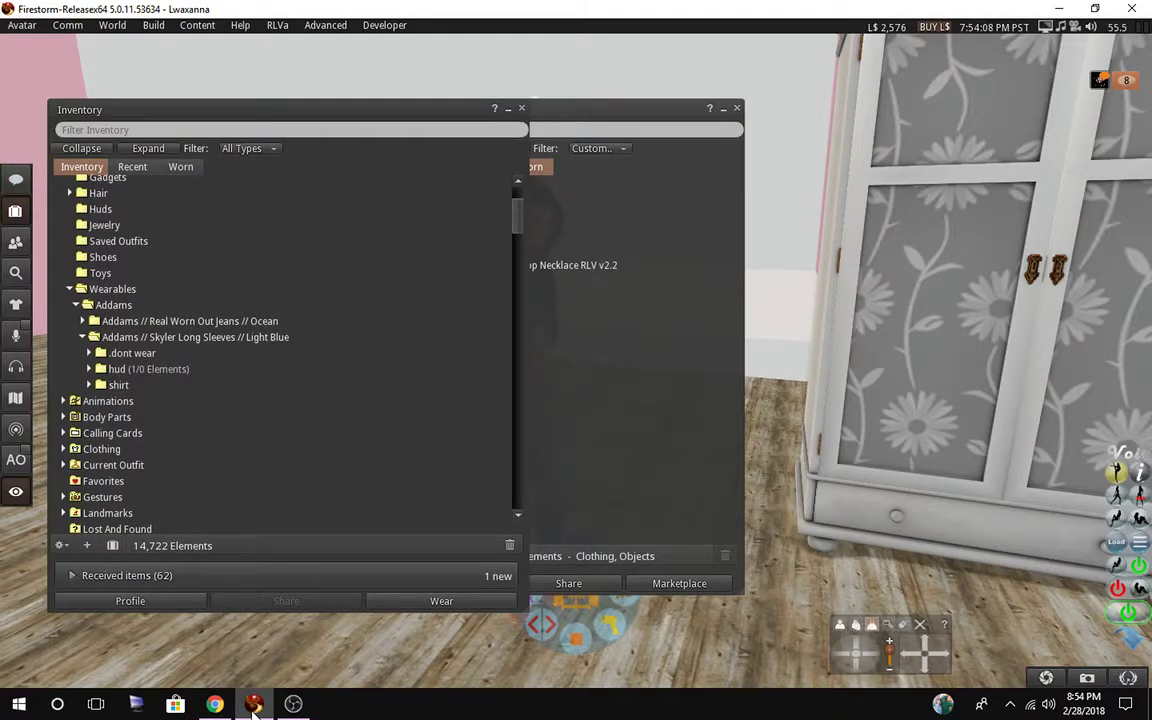
click(214, 704)
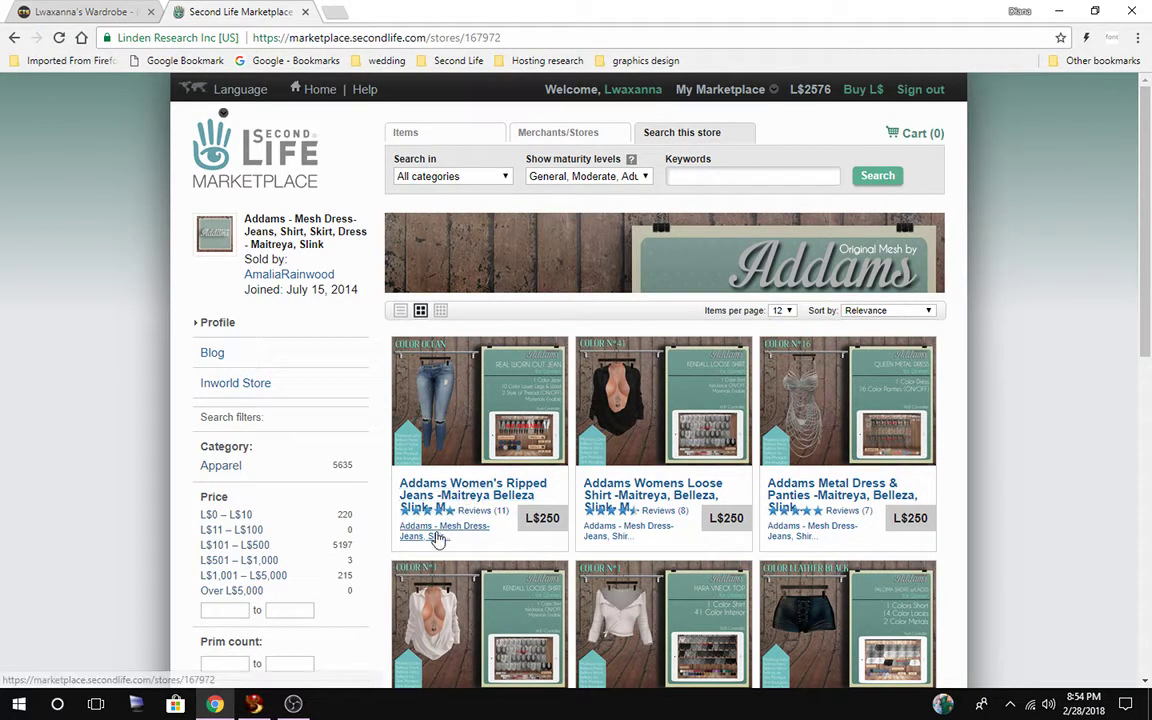
Search the Addams store for "real worn out".
click(731, 175)
text(rea)
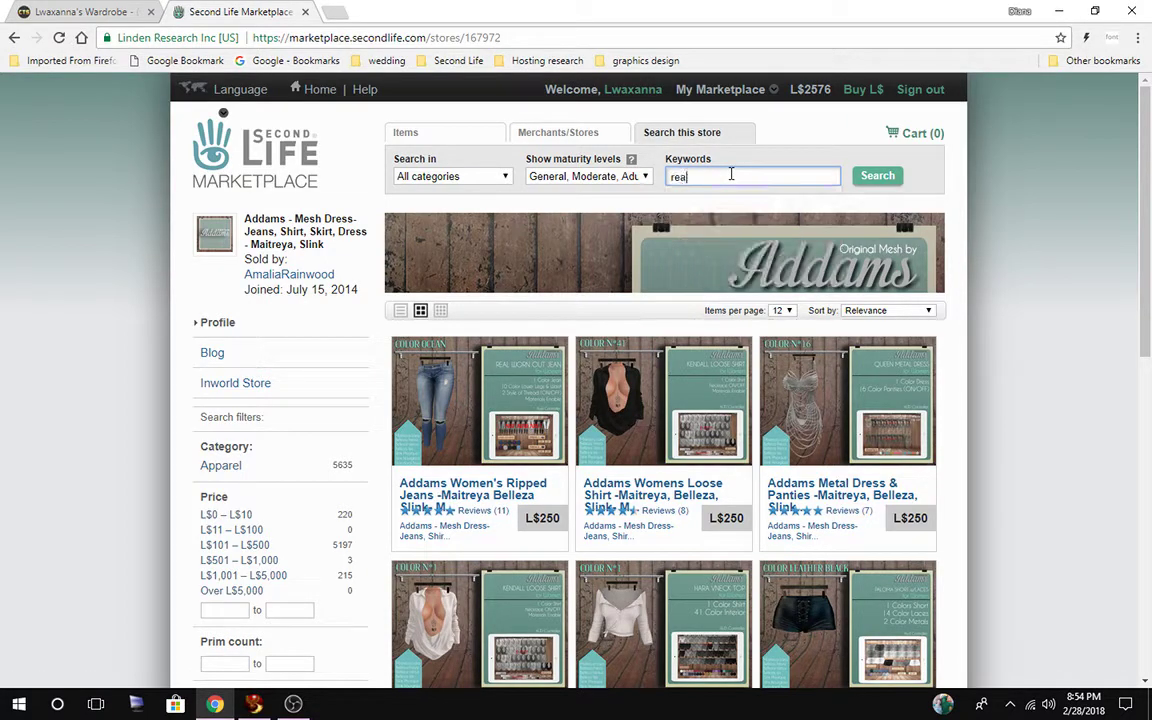
text(l worn out)
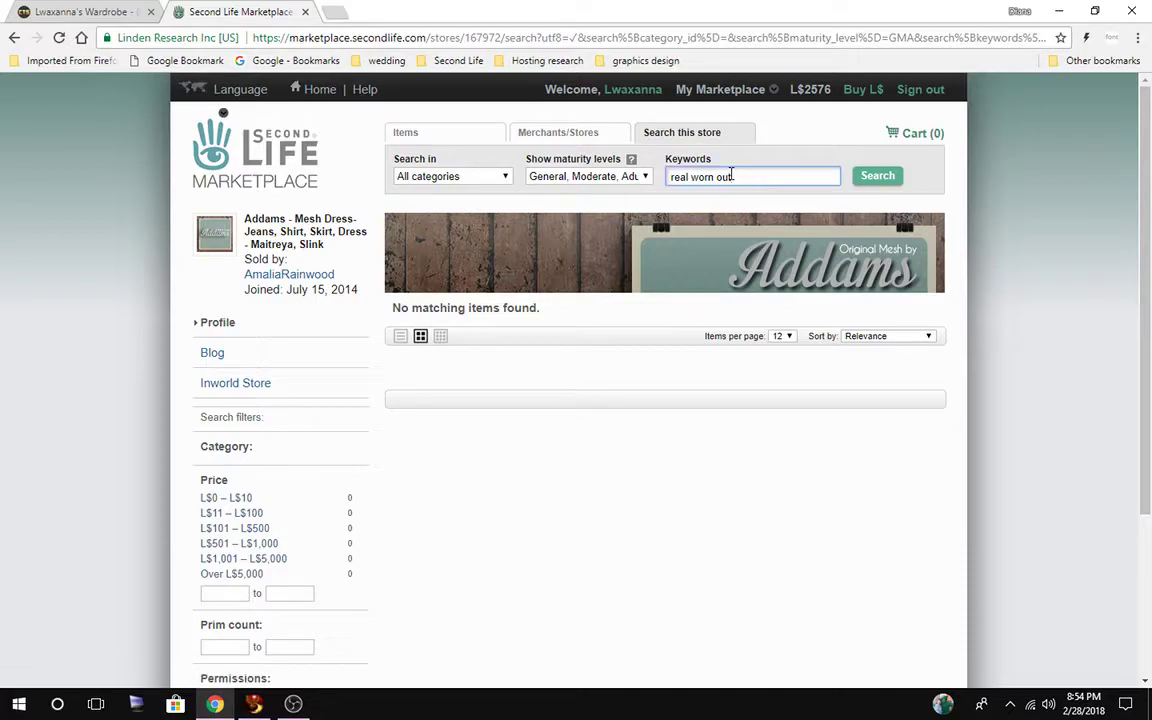
key(Return)
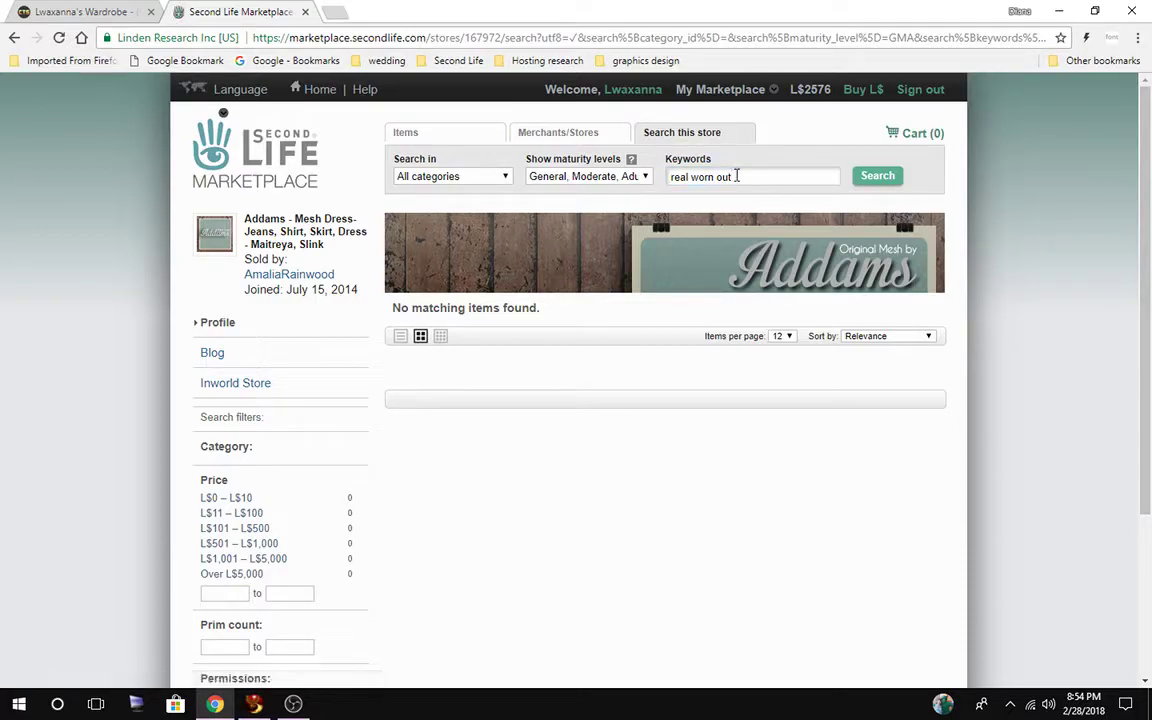
Search the Addams store for "jean" and view the Addams Women's Ripped Jeans listing in Ocean.
drag(737, 176, 646, 172)
text(jean)
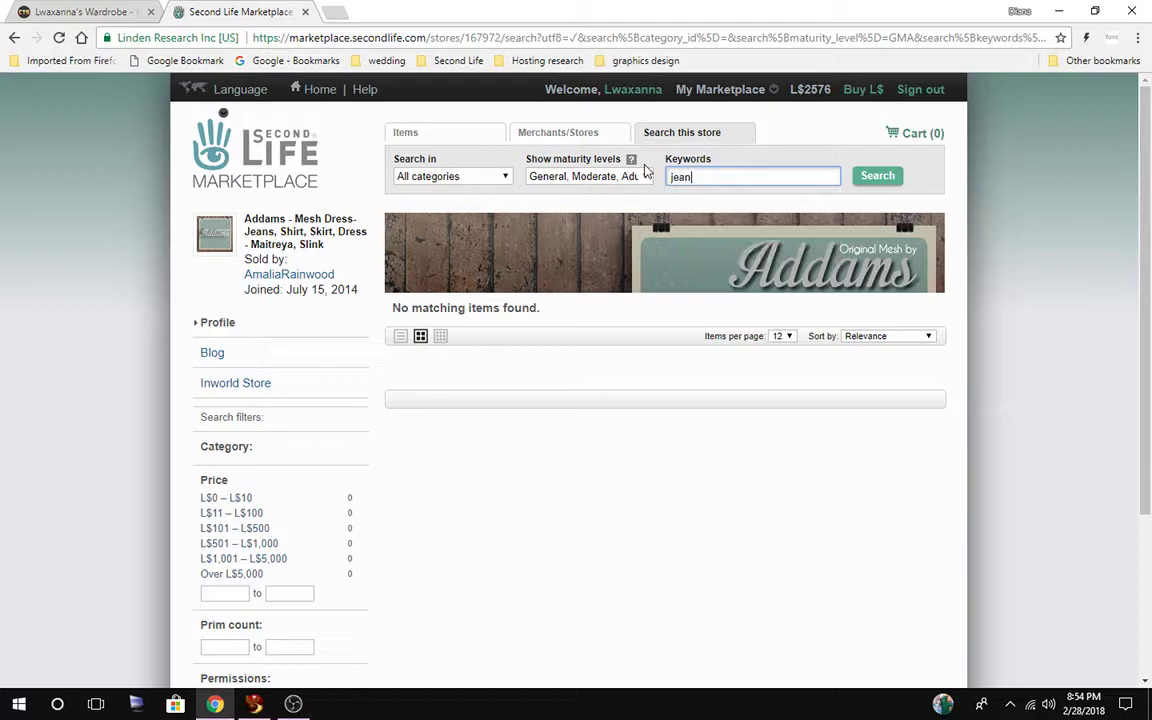
key(Return)
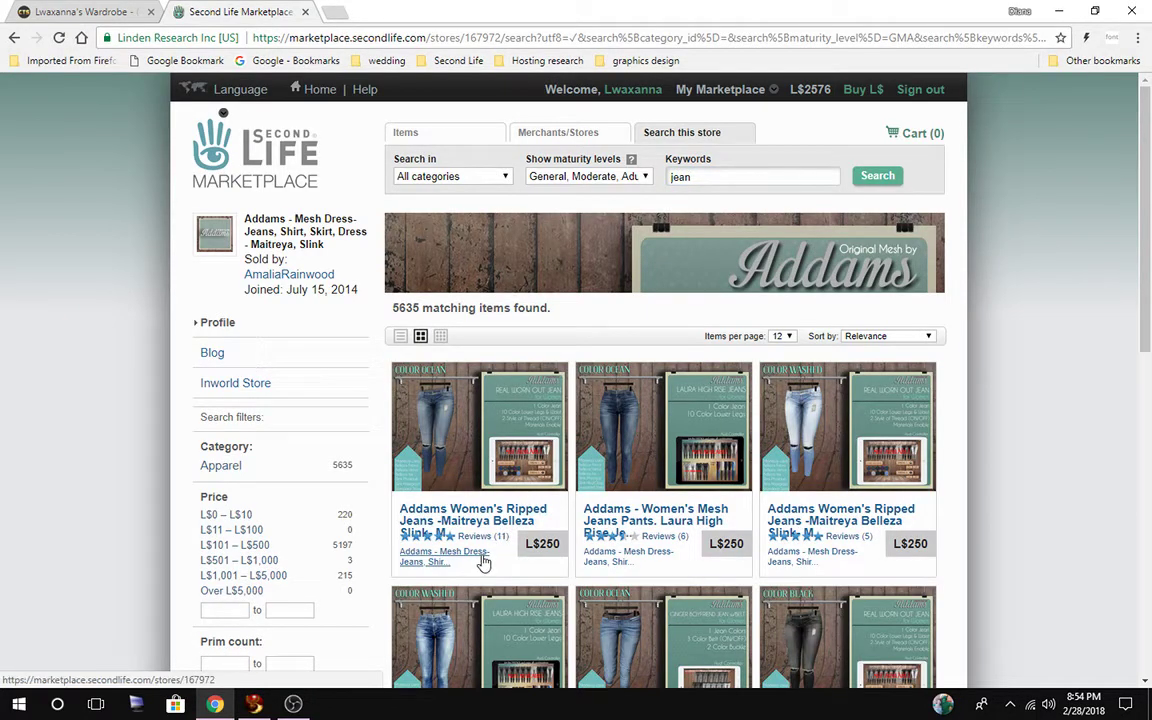
click(488, 524)
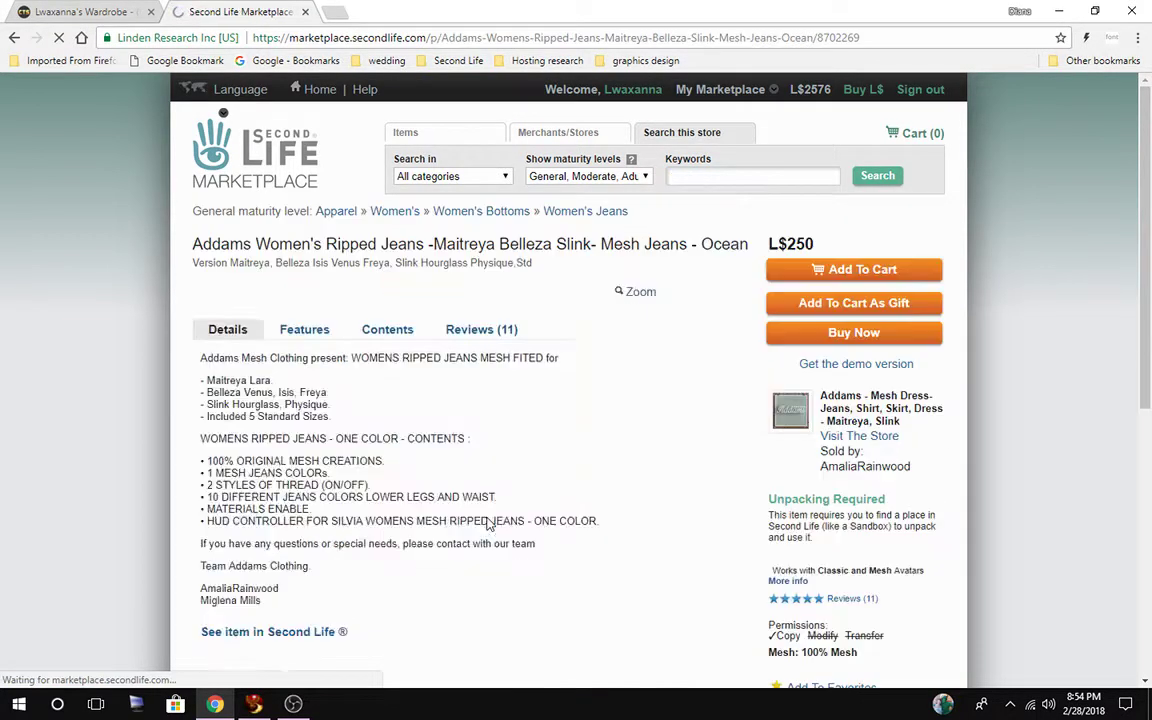
scroll(488, 524, down, 3)
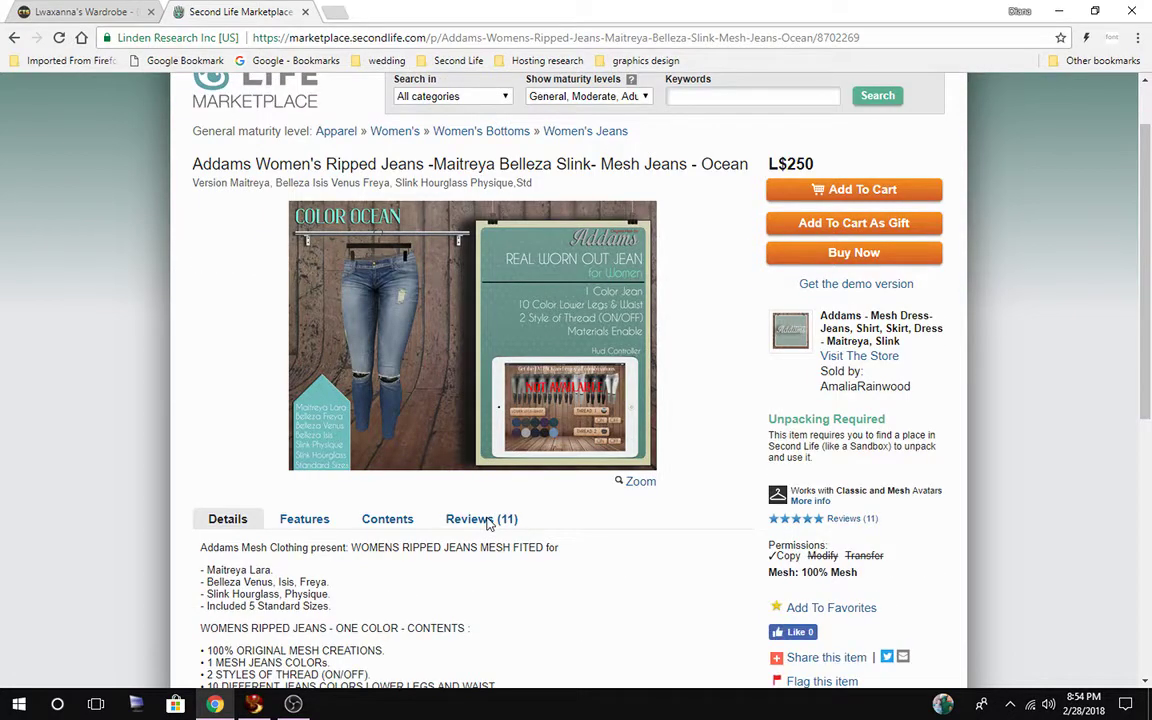
scroll(488, 524, up, 2)
scroll(488, 524, up, 2)
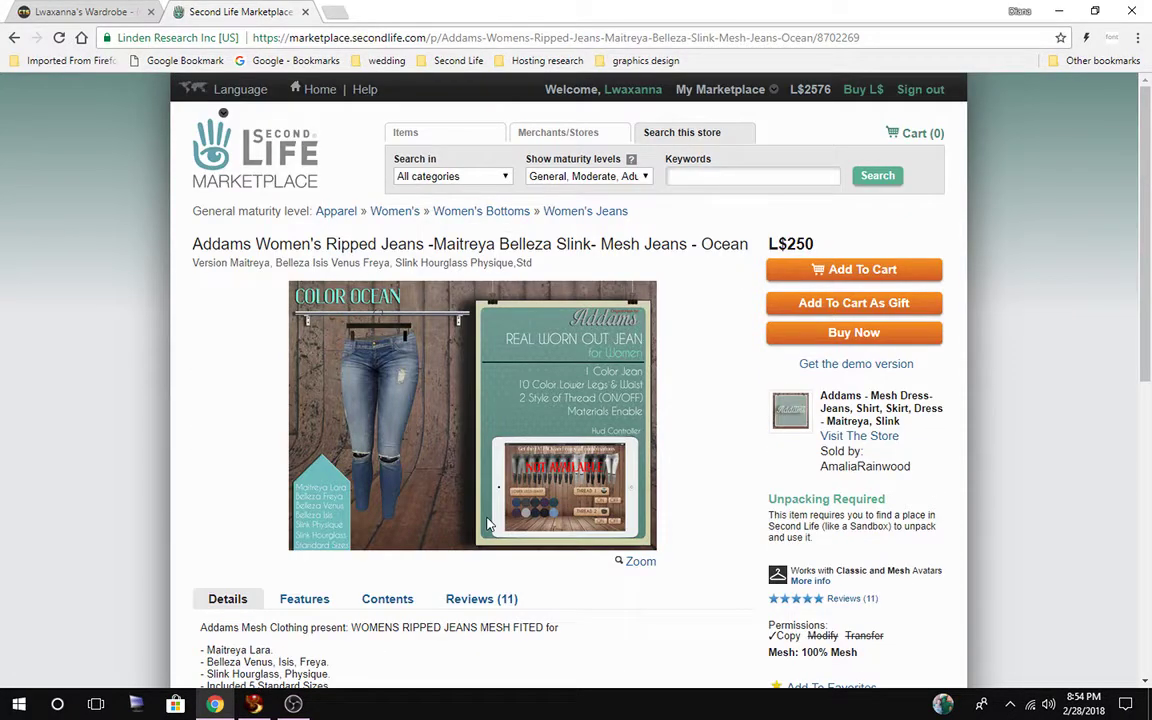
Copy the ripped jeans listing's URL and load it into the CTS Wardrobe's Import From Marketplace form.
click(335, 37)
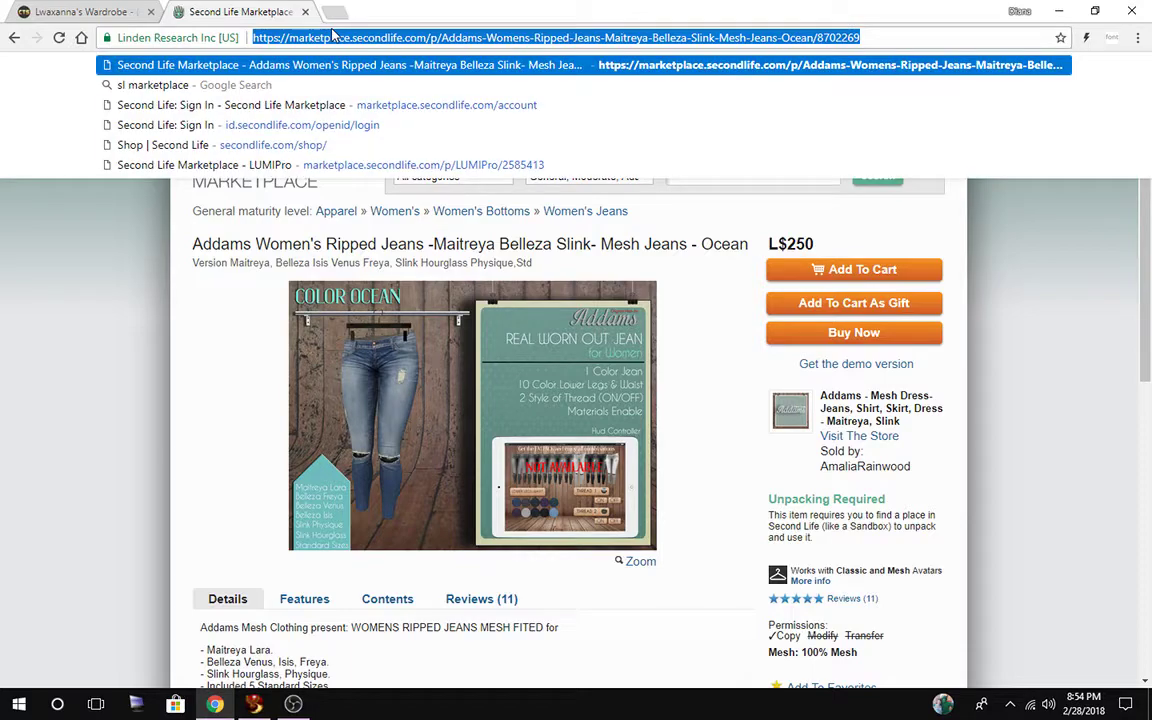
click(88, 10)
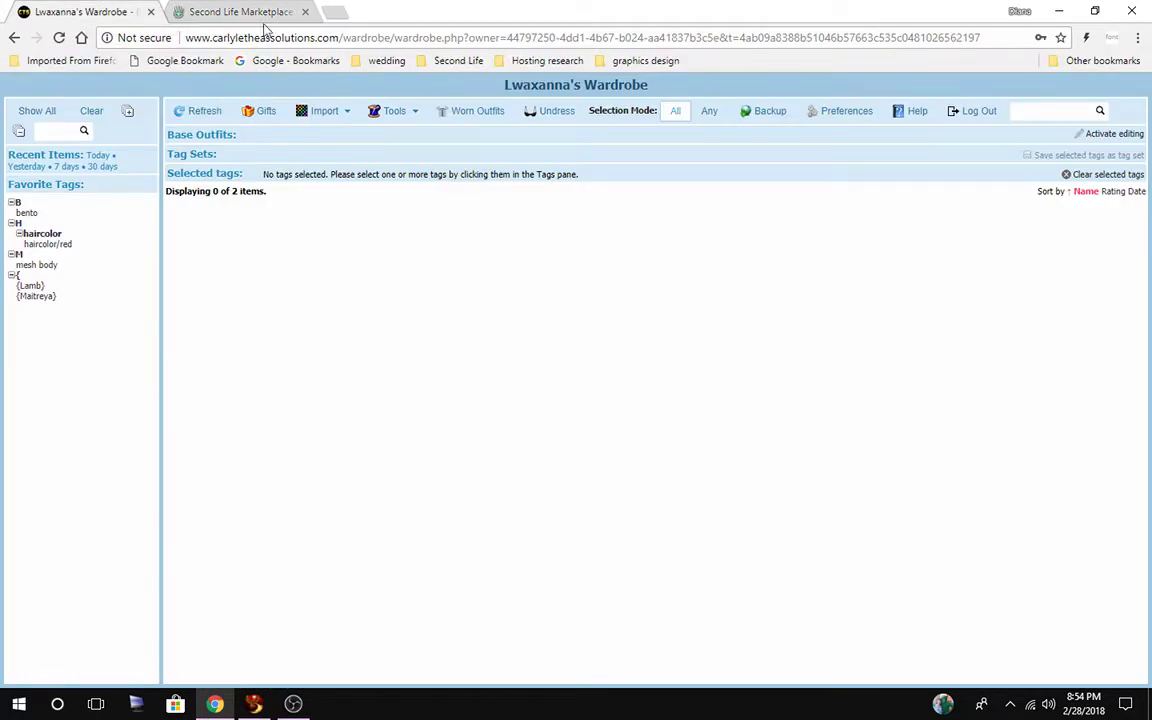
click(330, 112)
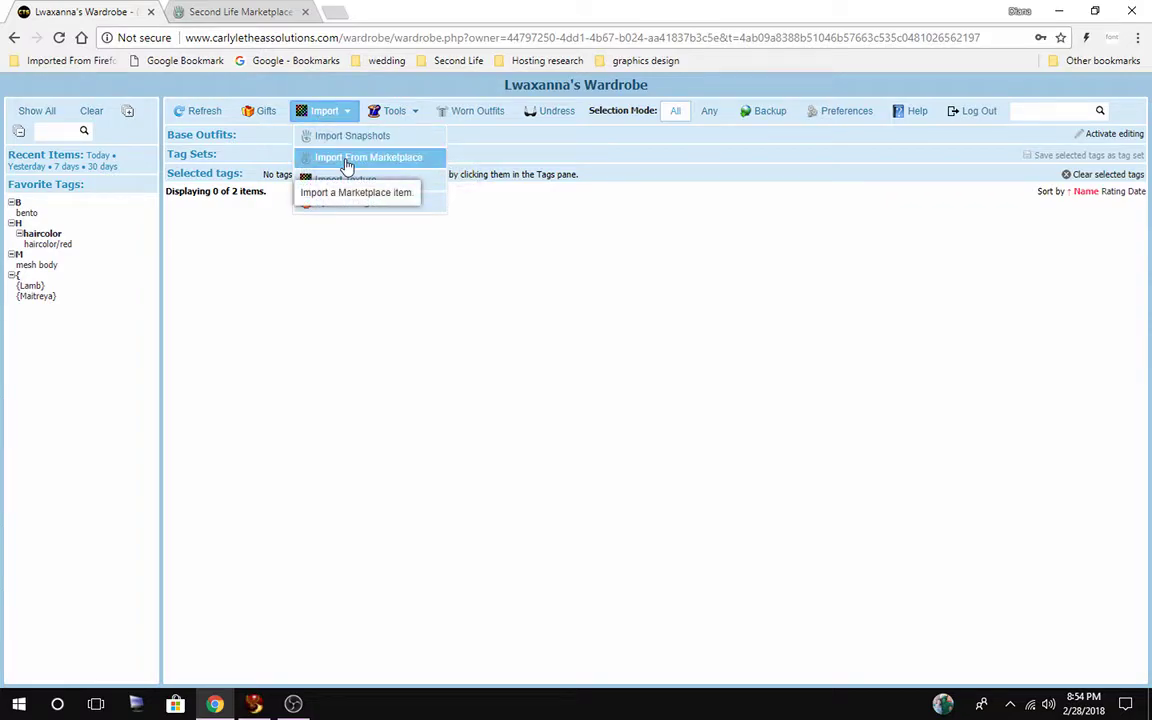
click(347, 160)
triple_click(475, 177)
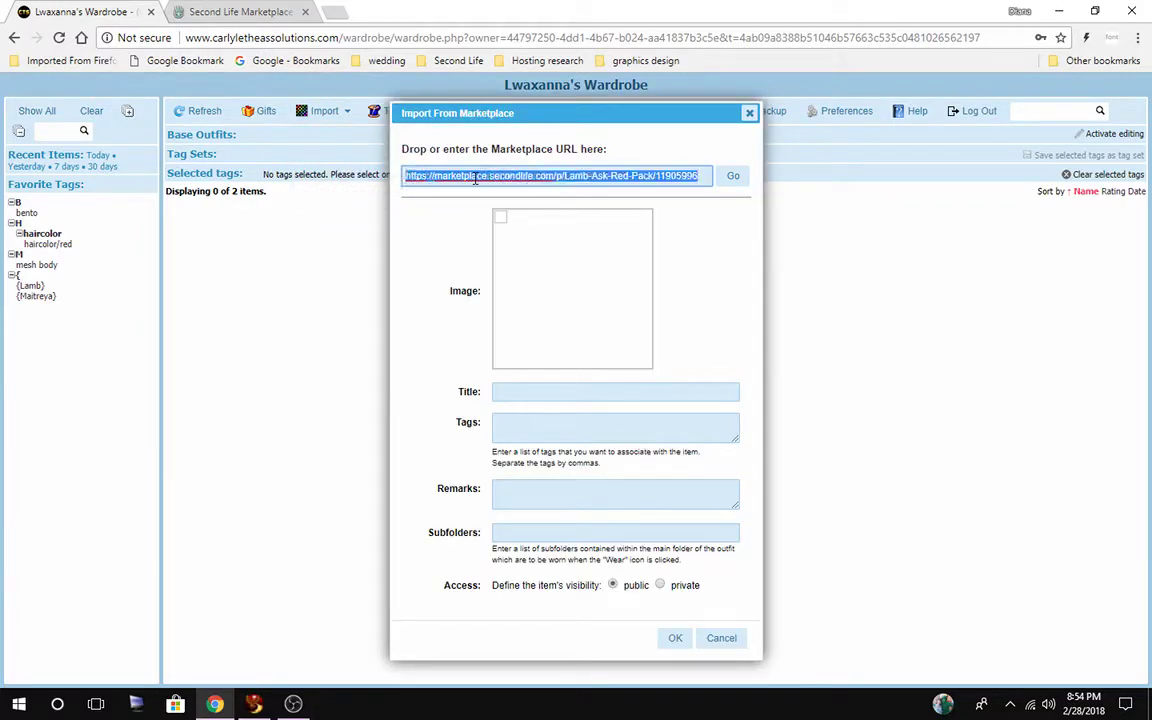
key(ctrl+v)
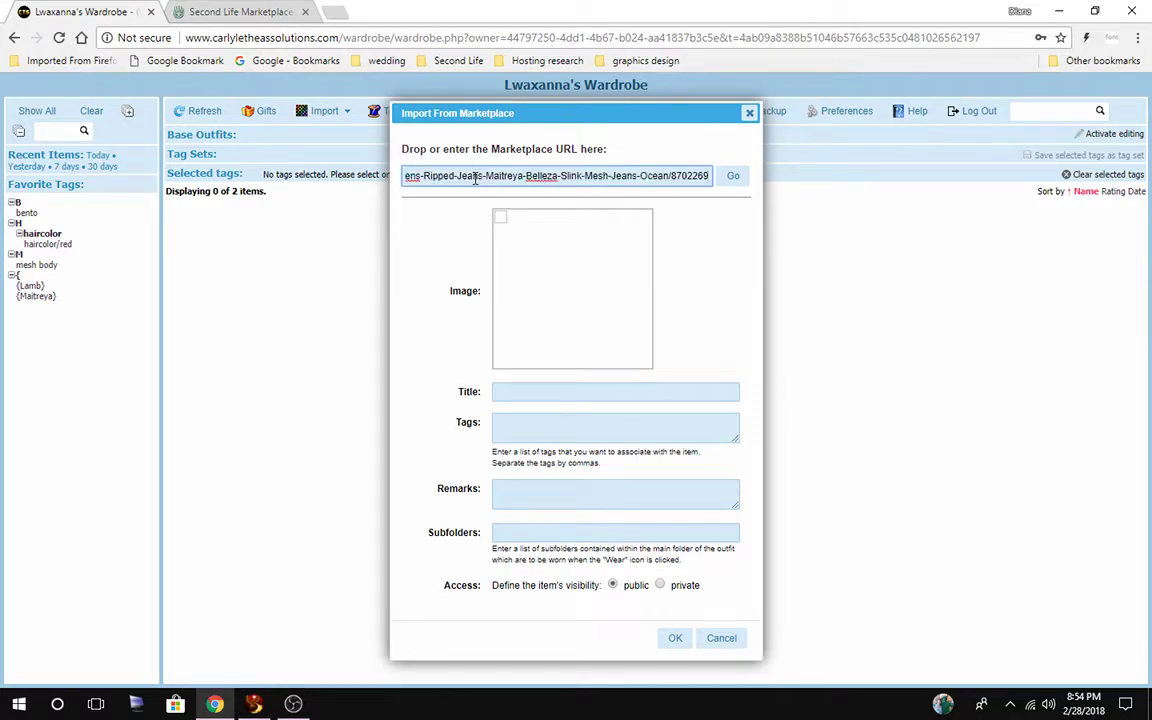
click(728, 179)
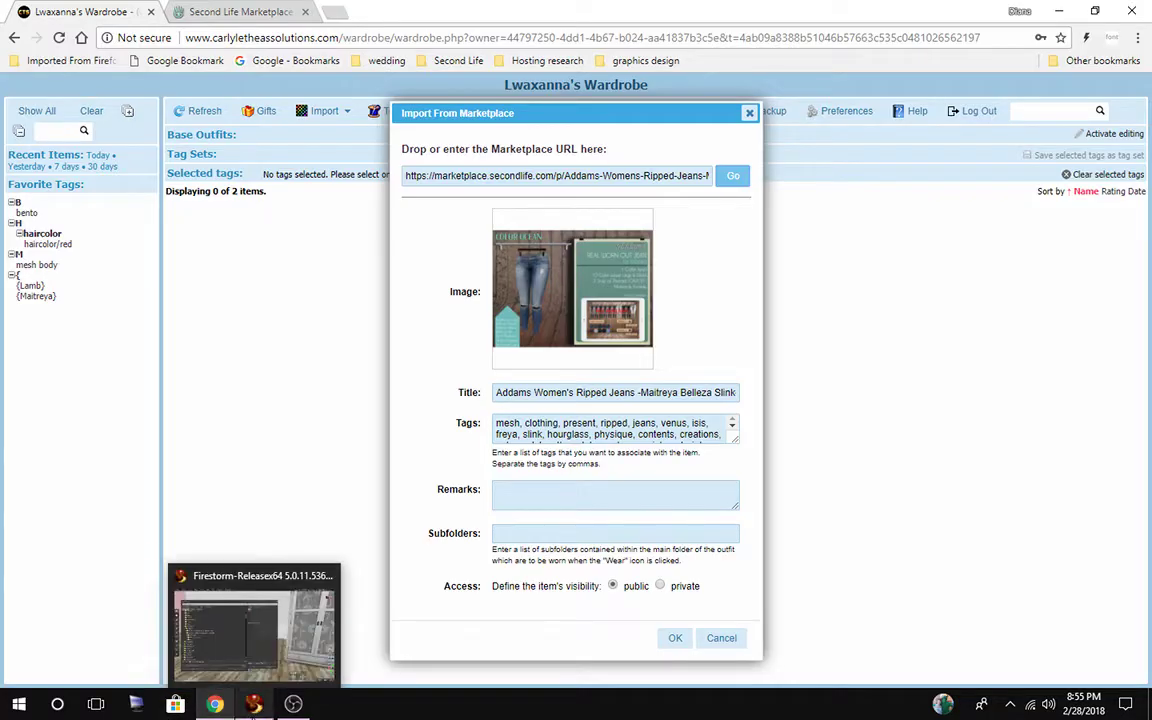
Switch to Firestorm, collapse the Skyler Long Sleeves folder, and rename the Addams jeans folder as "Real Worn Out Jeans".
click(254, 705)
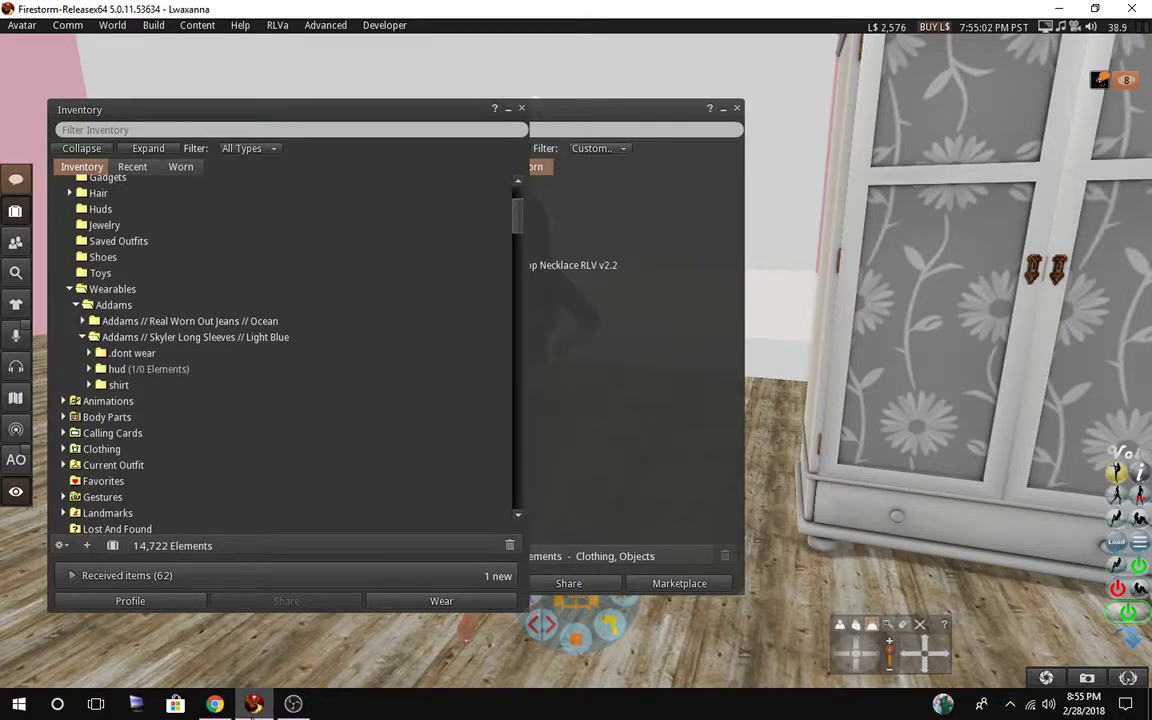
click(118, 321)
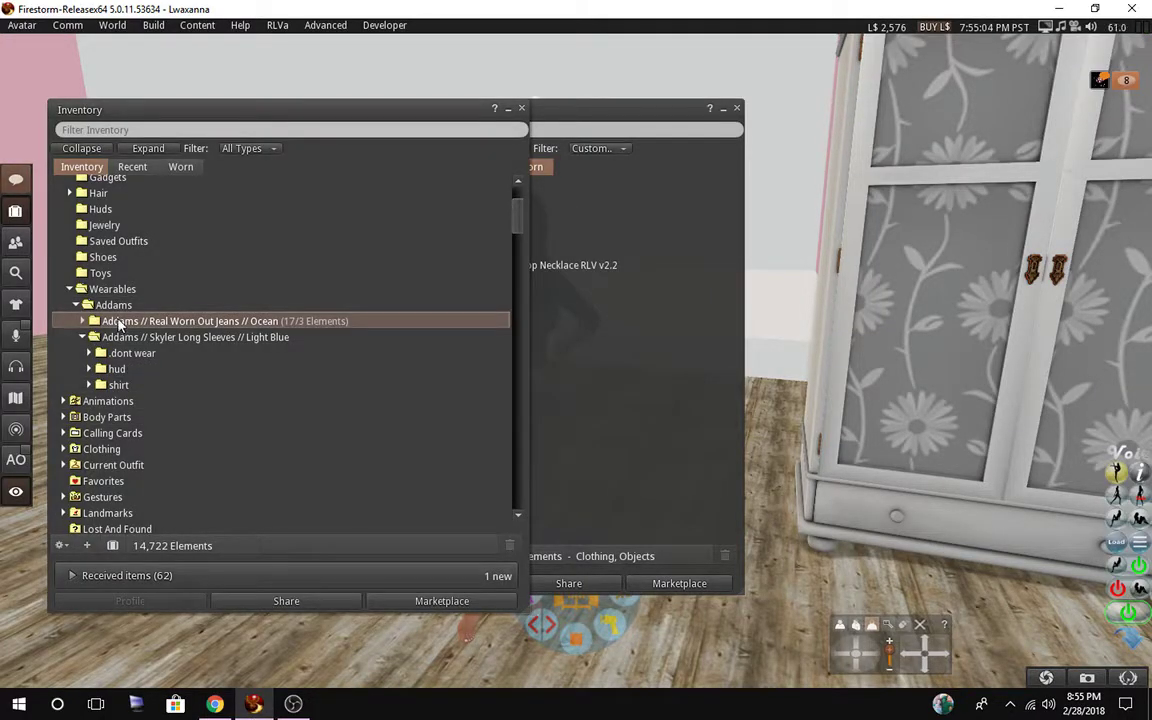
click(85, 344)
click(83, 338)
right_click(138, 321)
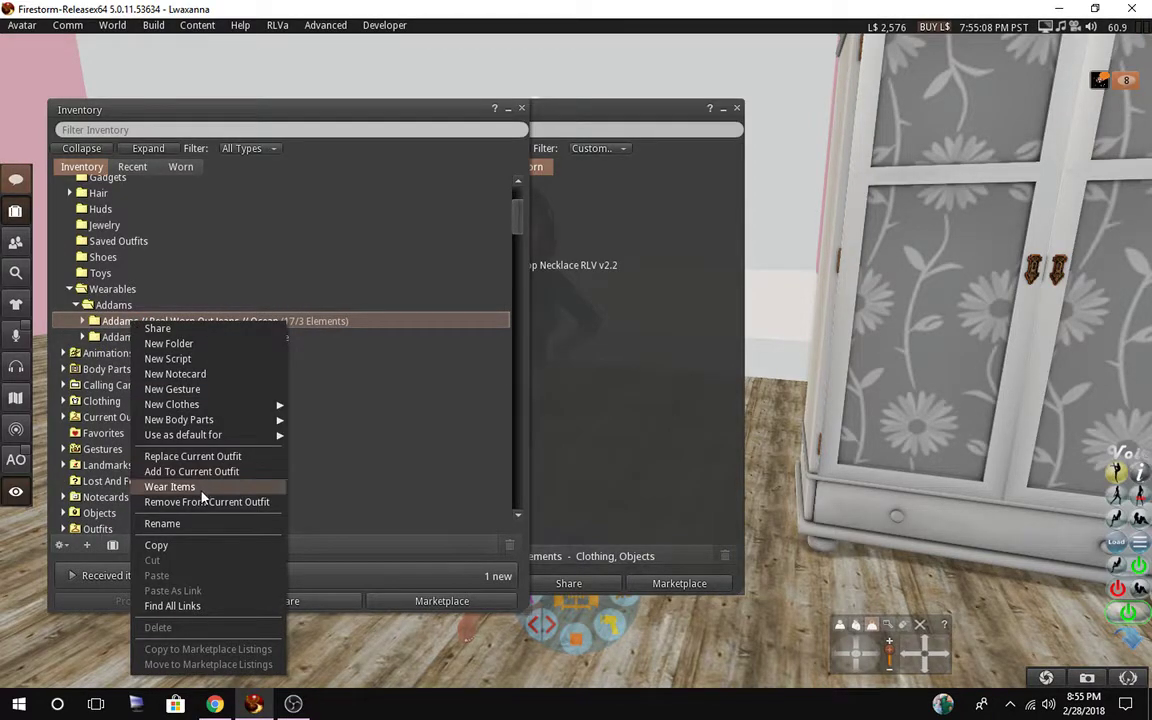
click(200, 524)
drag(149, 320, 96, 320)
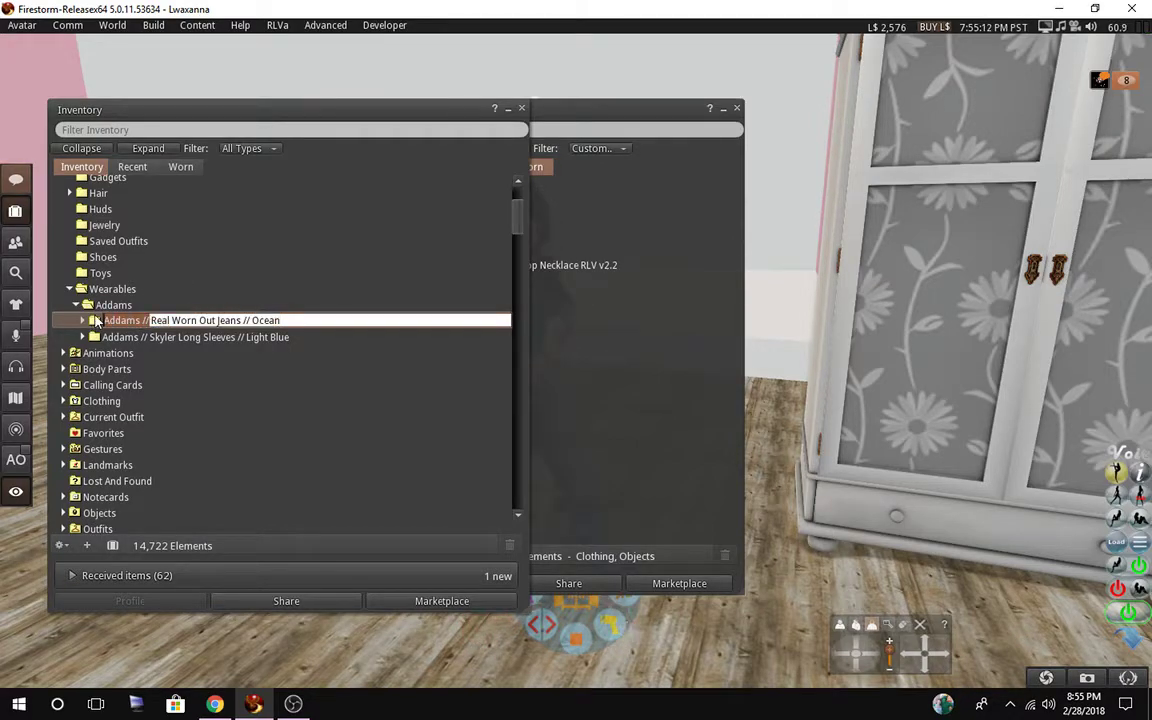
key(BackSpace)
drag(249, 320, 197, 320)
key(BackSpace)
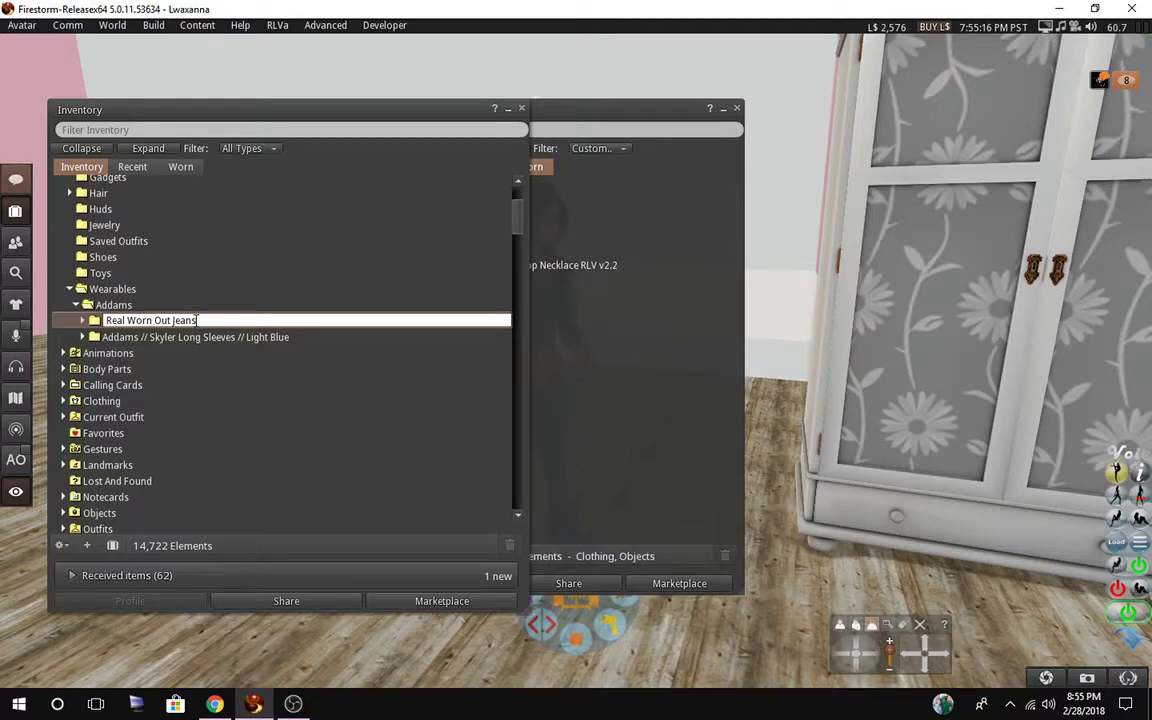
key(Return)
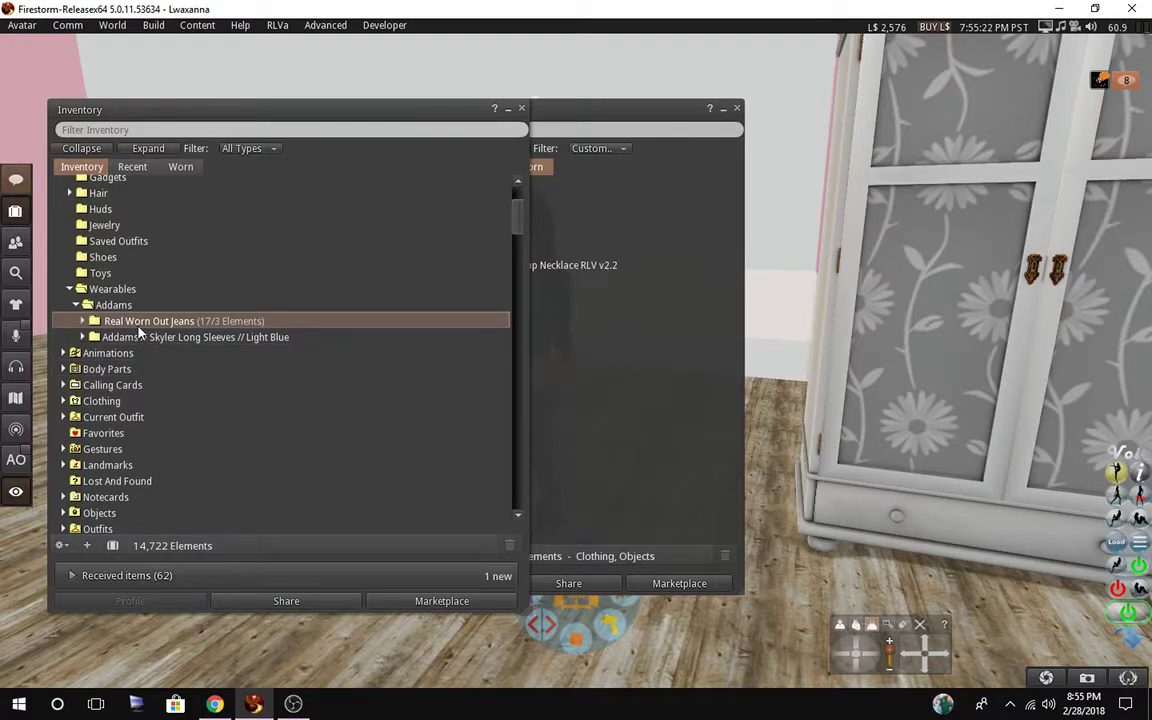
Replace the import's title in Chrome with "Real Worn Out Jeans", copied from the folder name in Firestorm.
click(215, 704)
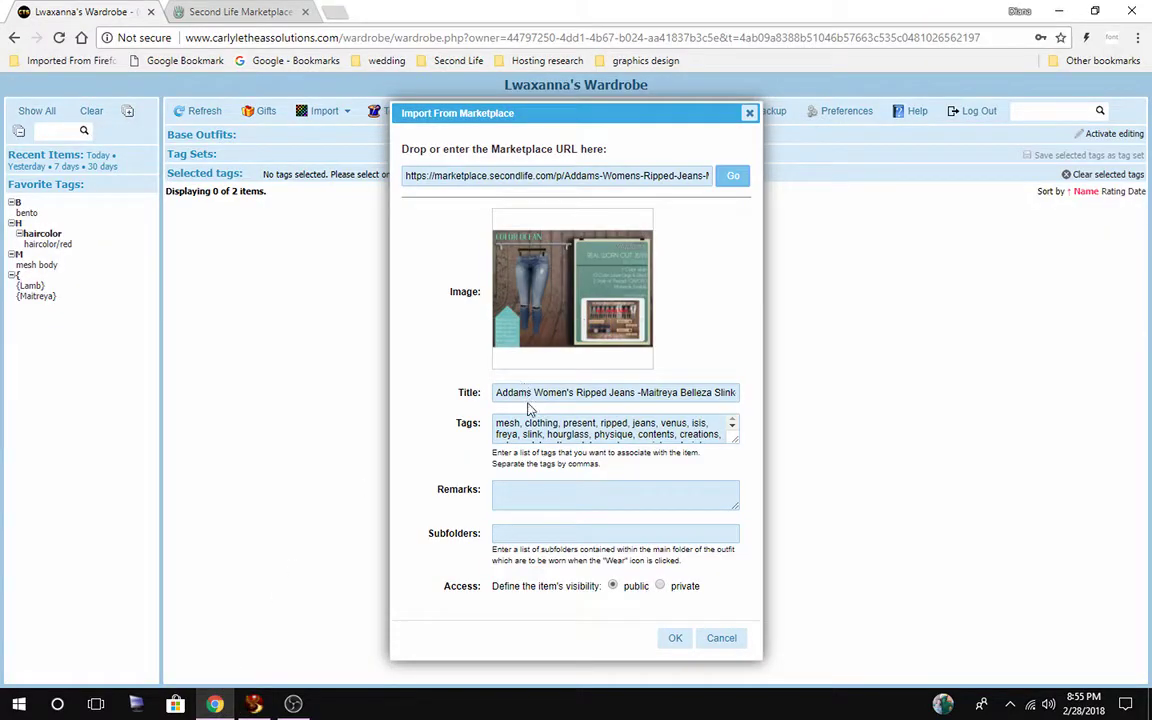
triple_click(690, 397)
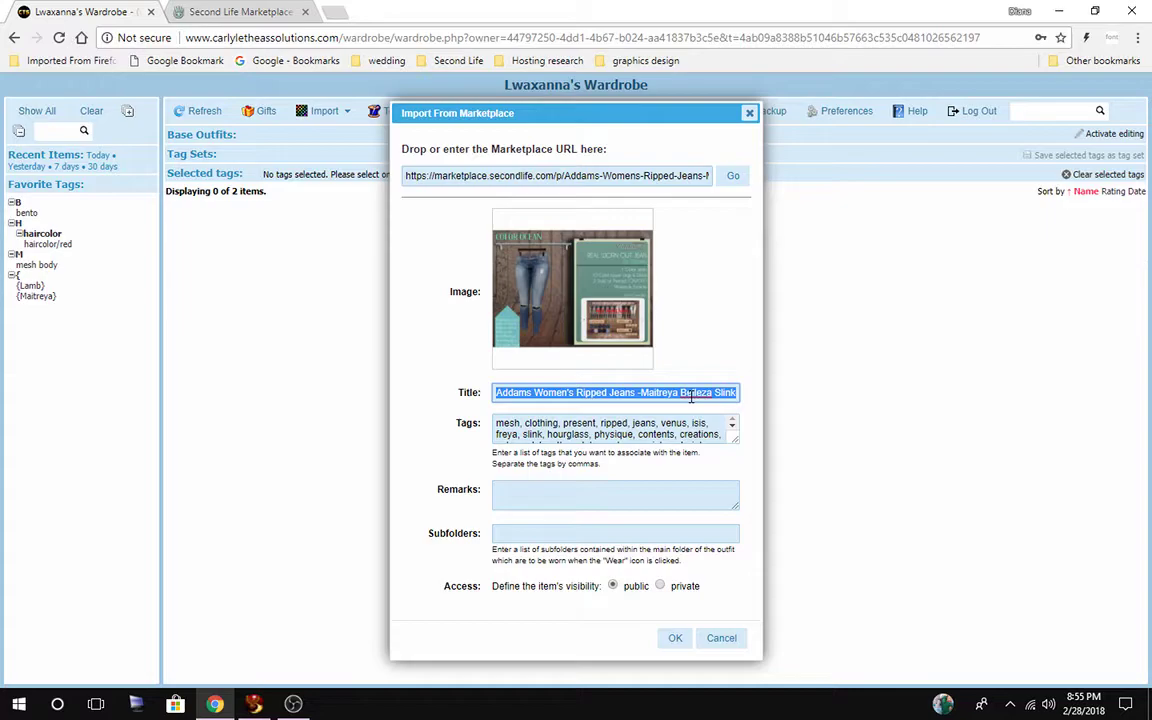
key(BackSpace)
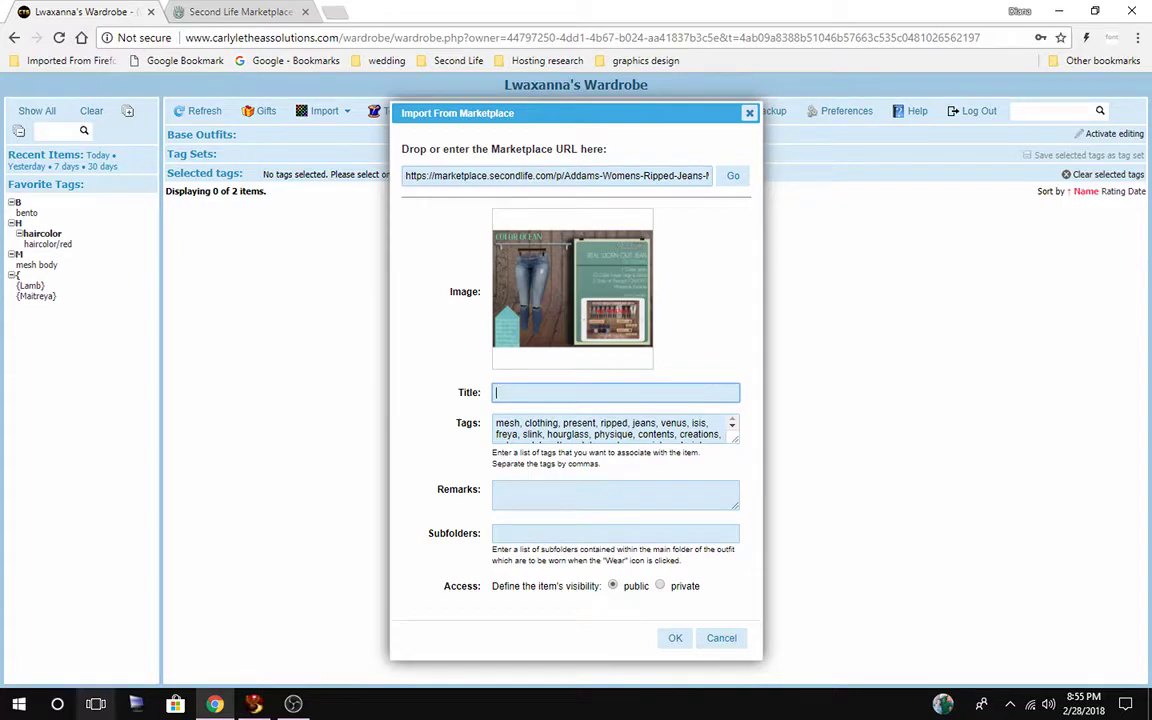
click(253, 704)
right_click(152, 322)
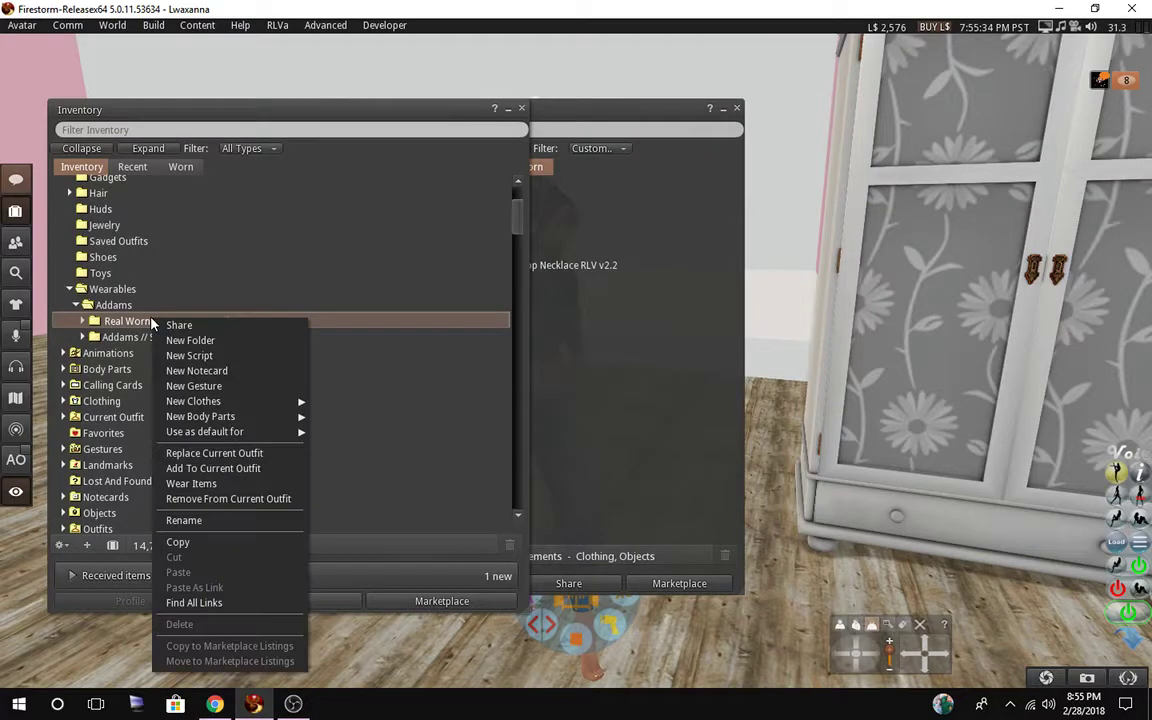
click(187, 521)
key(ctrl+c)
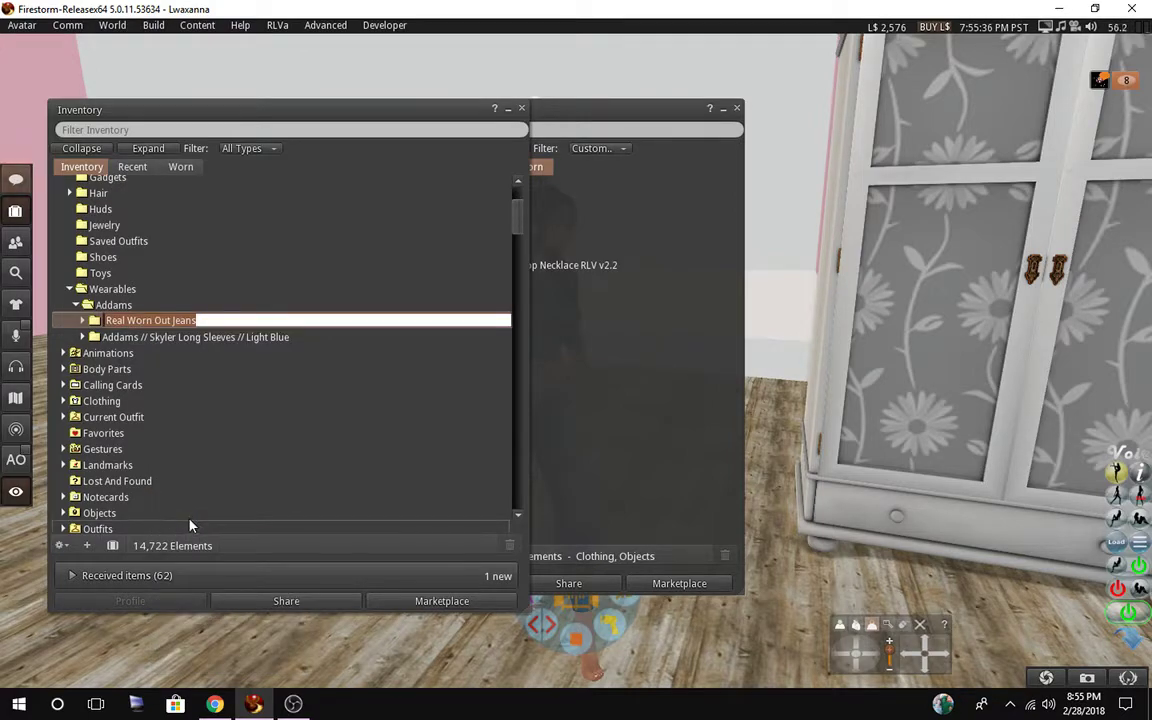
key(Return)
click(215, 706)
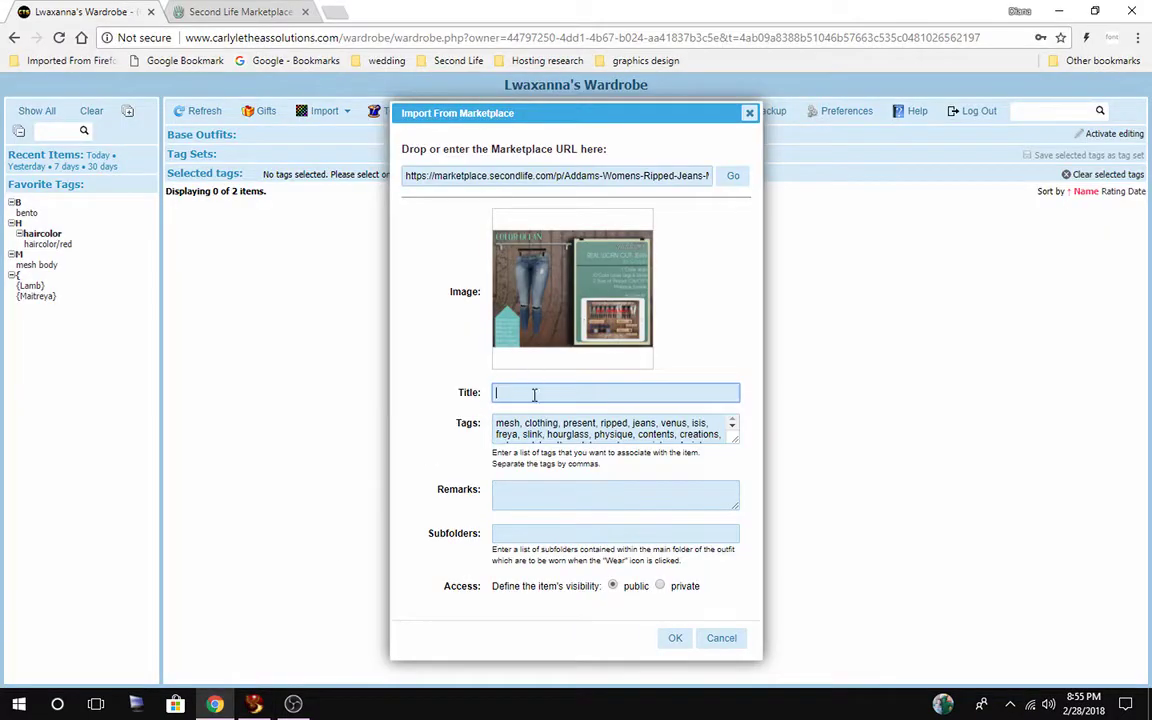
click(535, 393)
key(ctrl+v)
Enlarge the tags box and replace all imported tags with "{Addams}, jeans".
drag(735, 440, 740, 487)
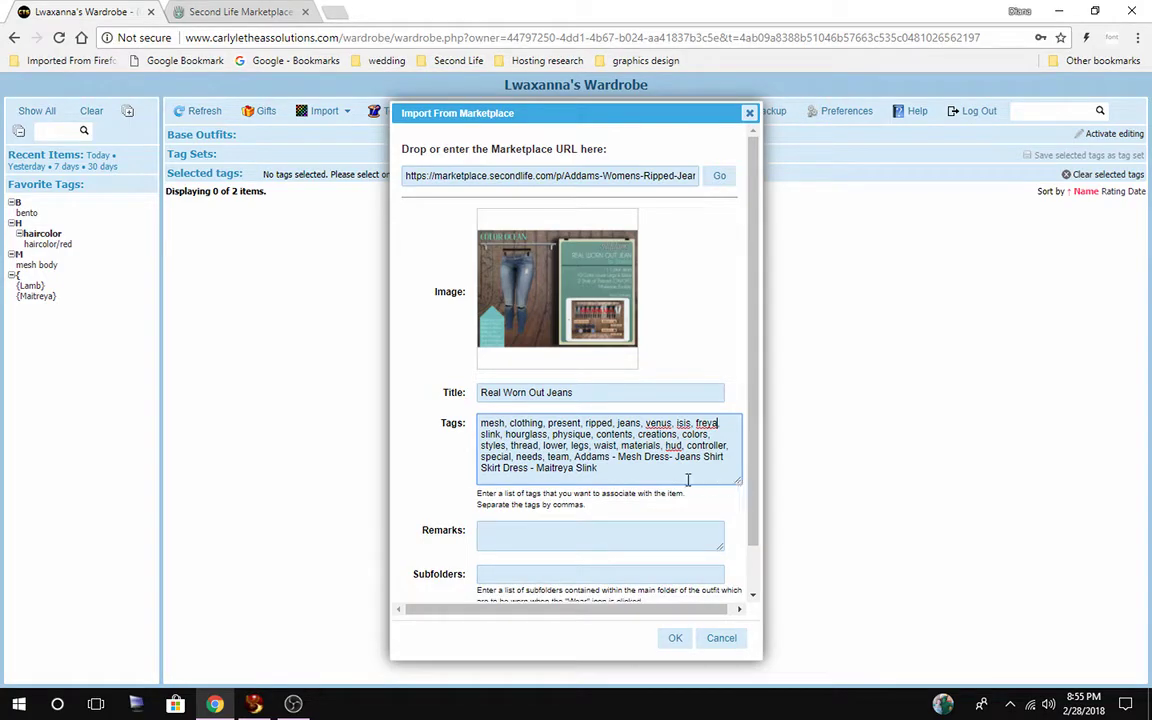
drag(638, 471, 480, 420)
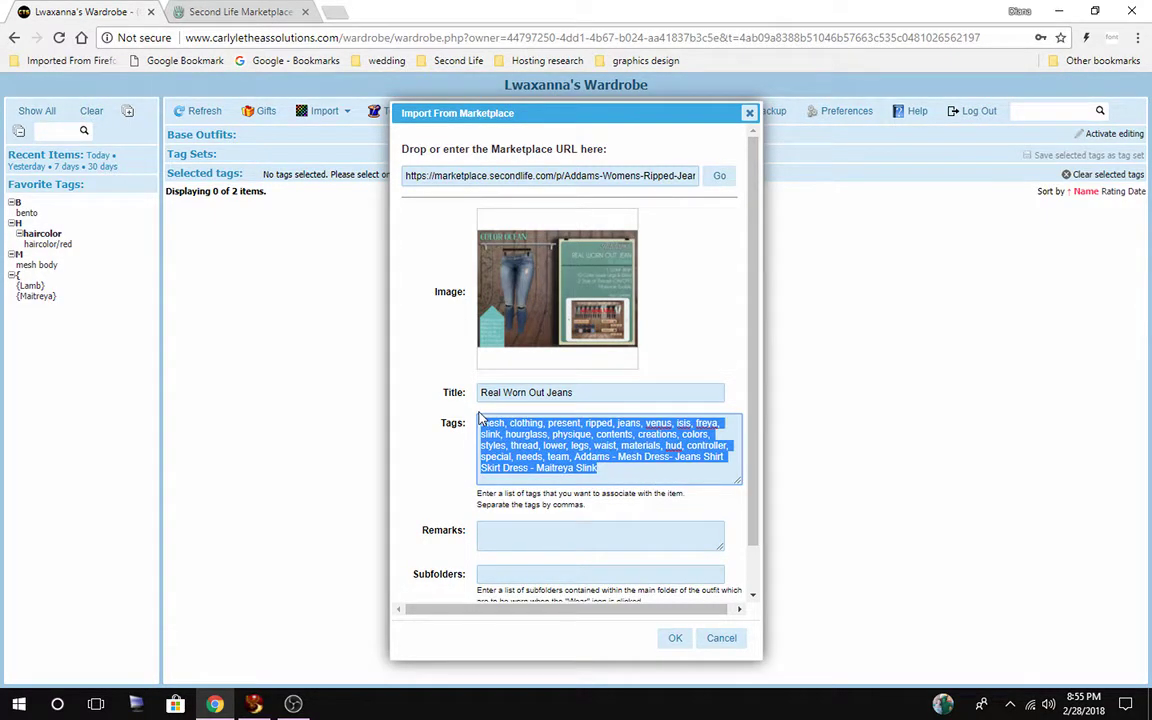
key(BackSpace)
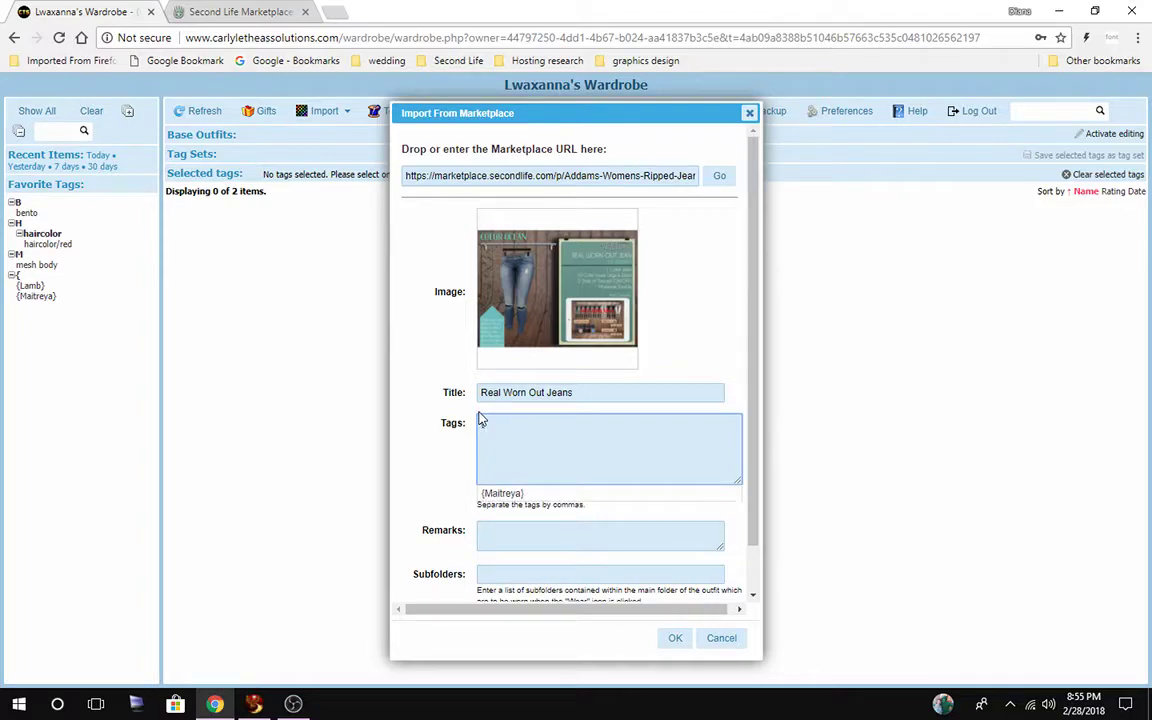
text(Addams})
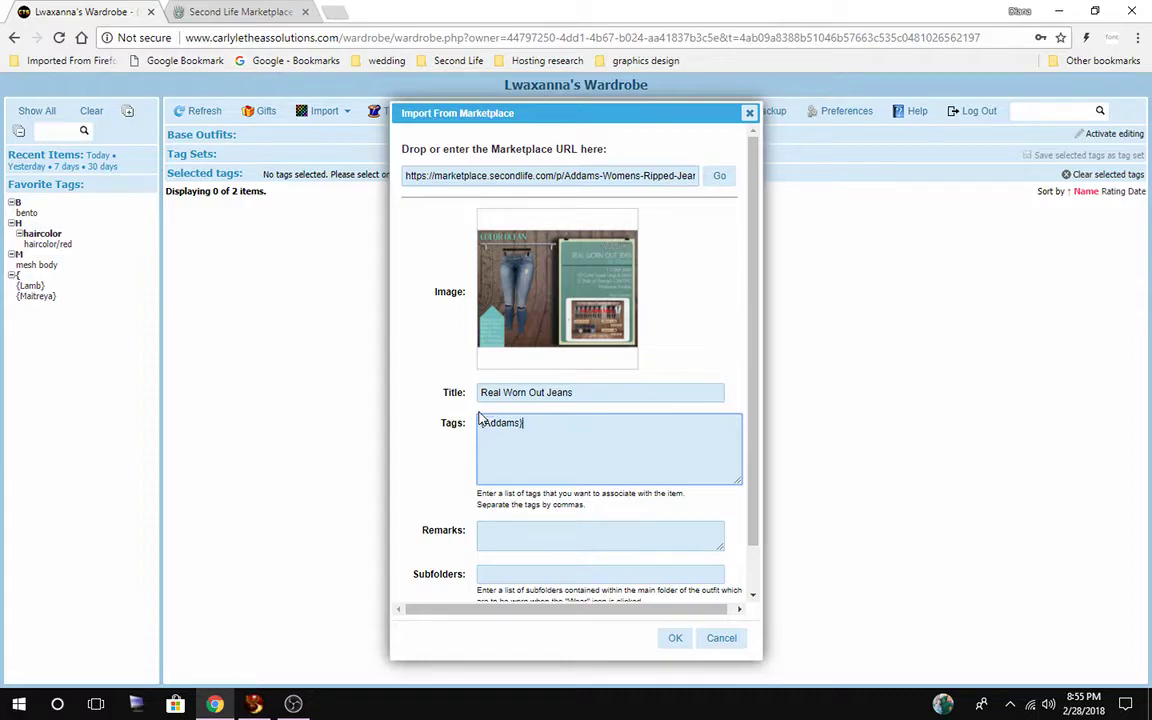
text(, jeans)
Check the jeans folder's subfolders in Firestorm, enter "jeans" and "hud" as the import's subfolders in Chrome, and save the item.
scroll(502, 472, down, 1)
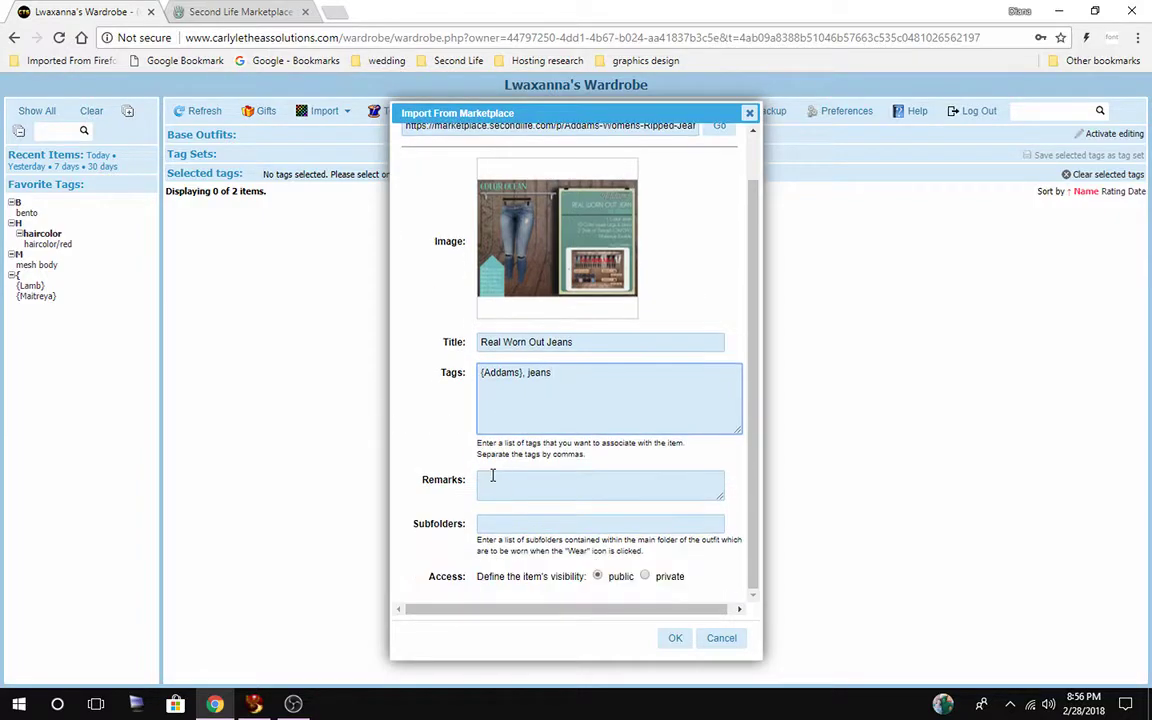
click(501, 525)
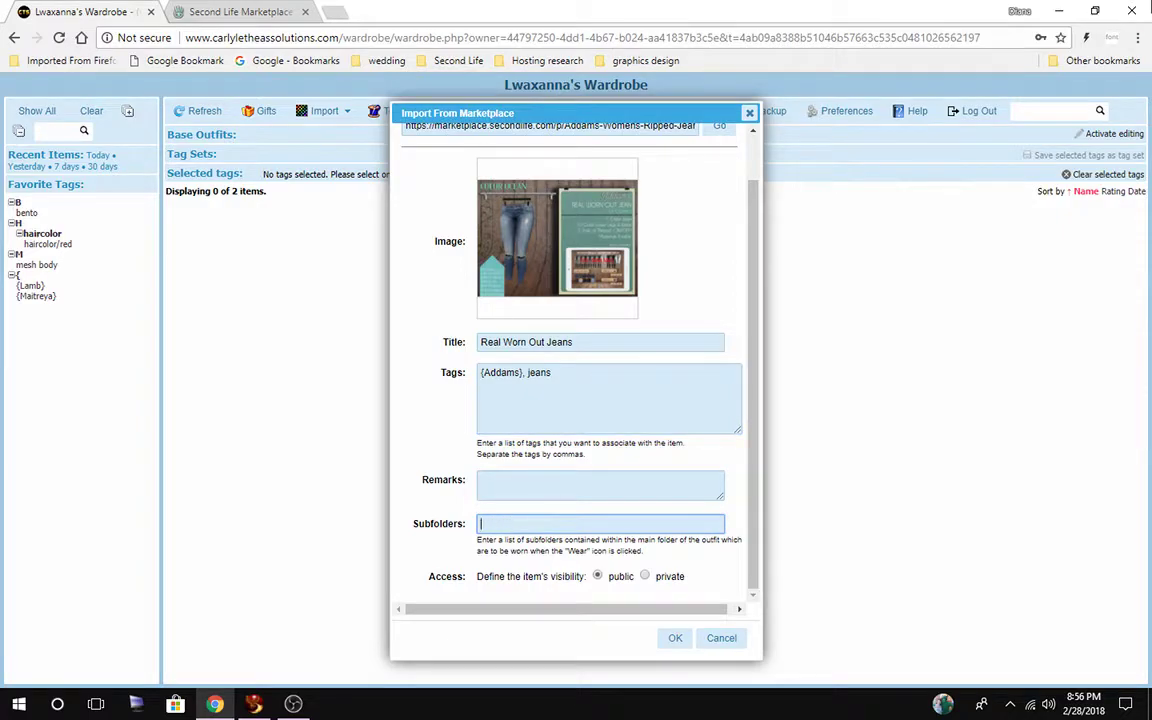
click(204, 708)
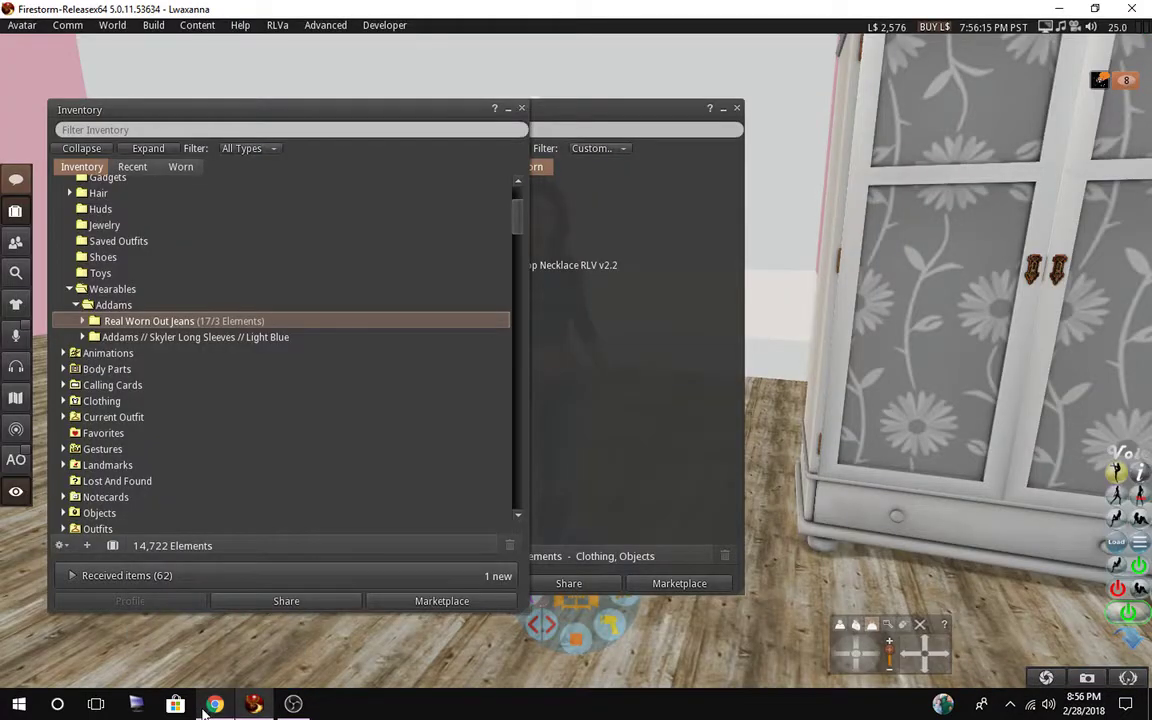
click(82, 321)
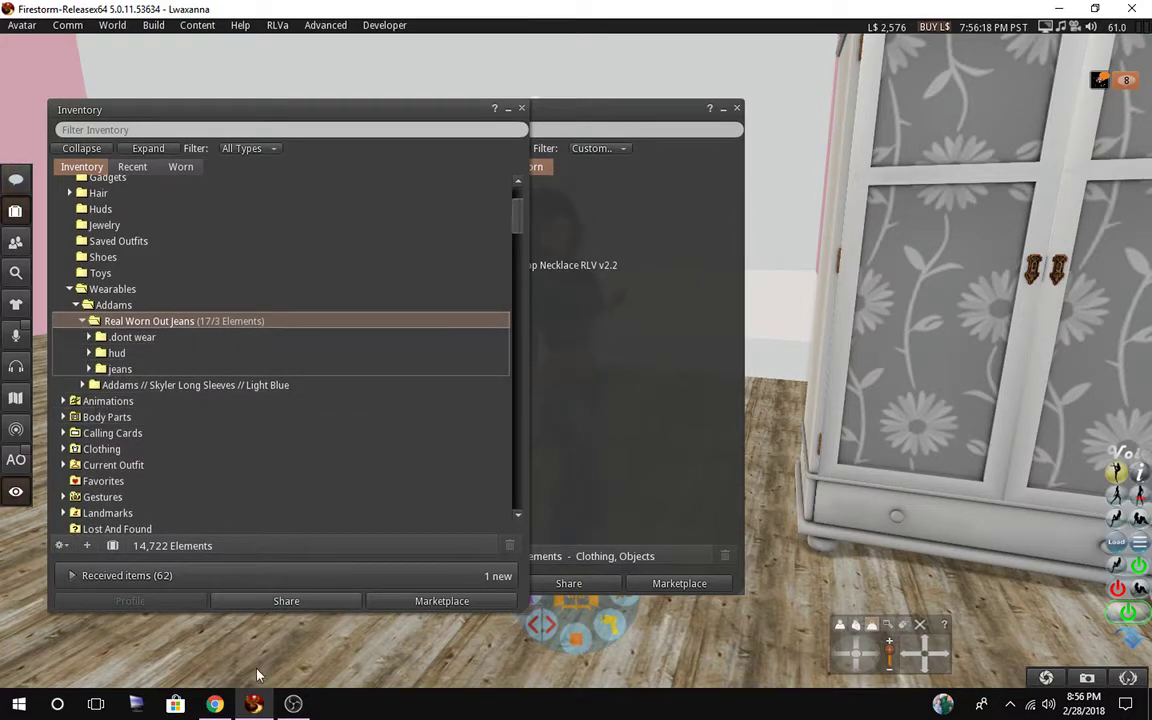
click(215, 704)
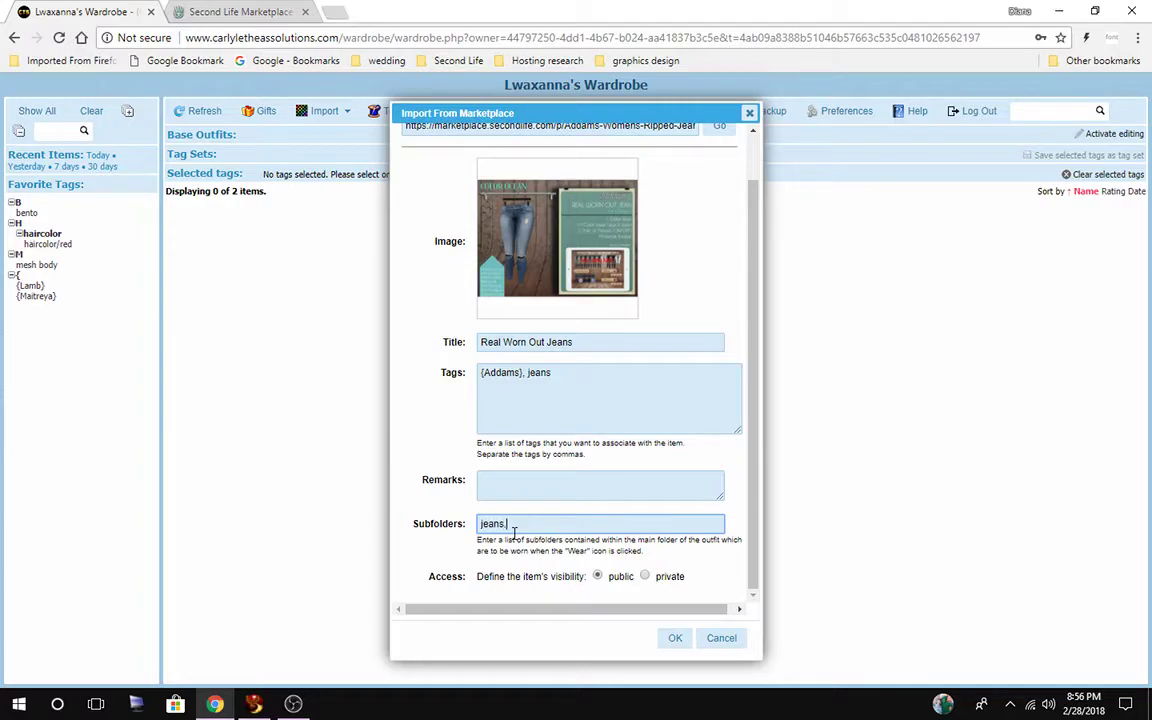
click(675, 638)
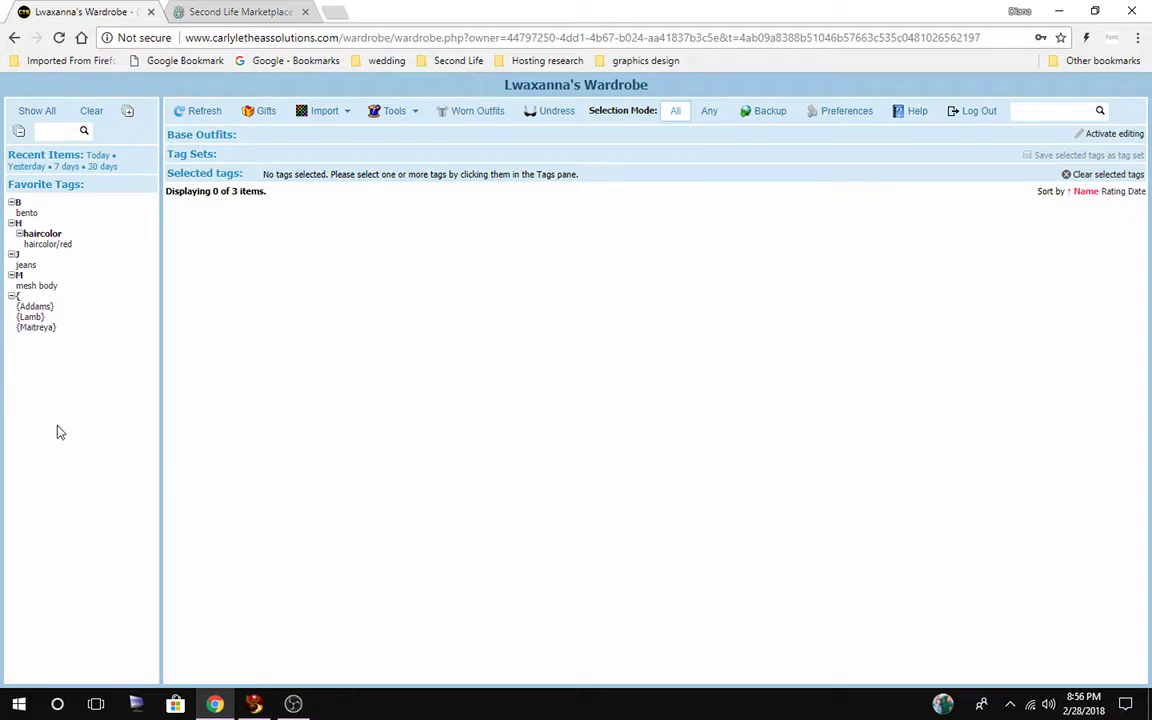
Filter the wardrobe by the {Addams} tag, view the wearing options for Real Worn Out Jeans, and clear the tag filter.
click(30, 309)
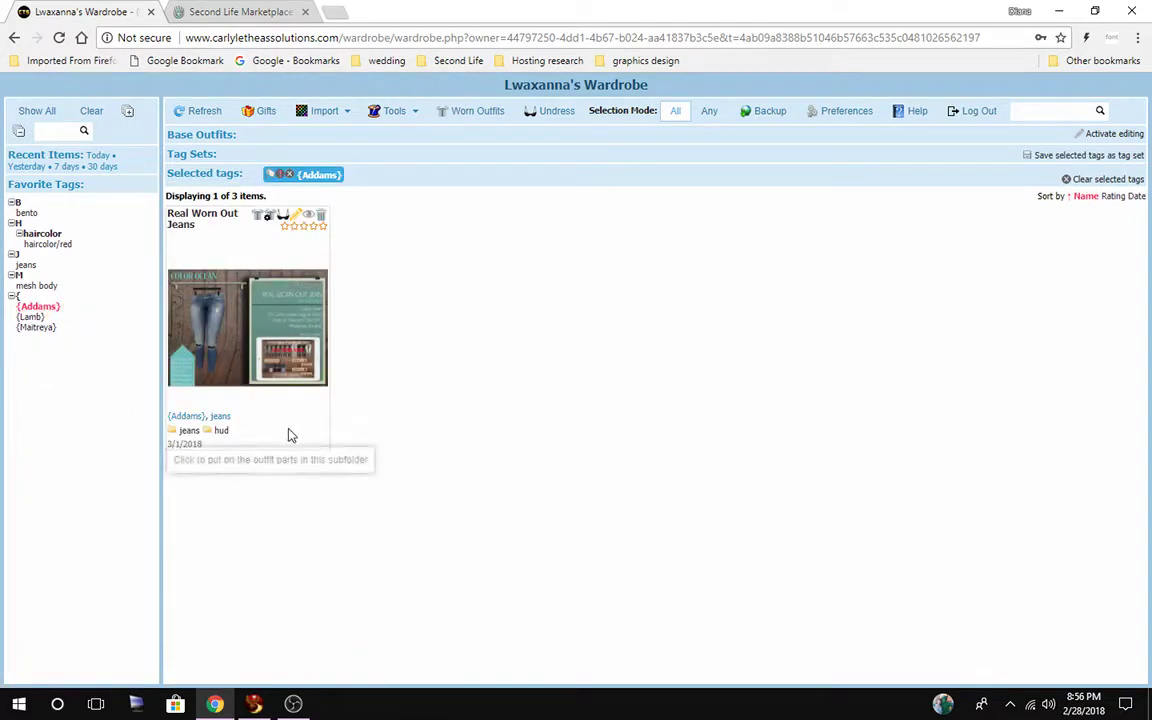
click(268, 219)
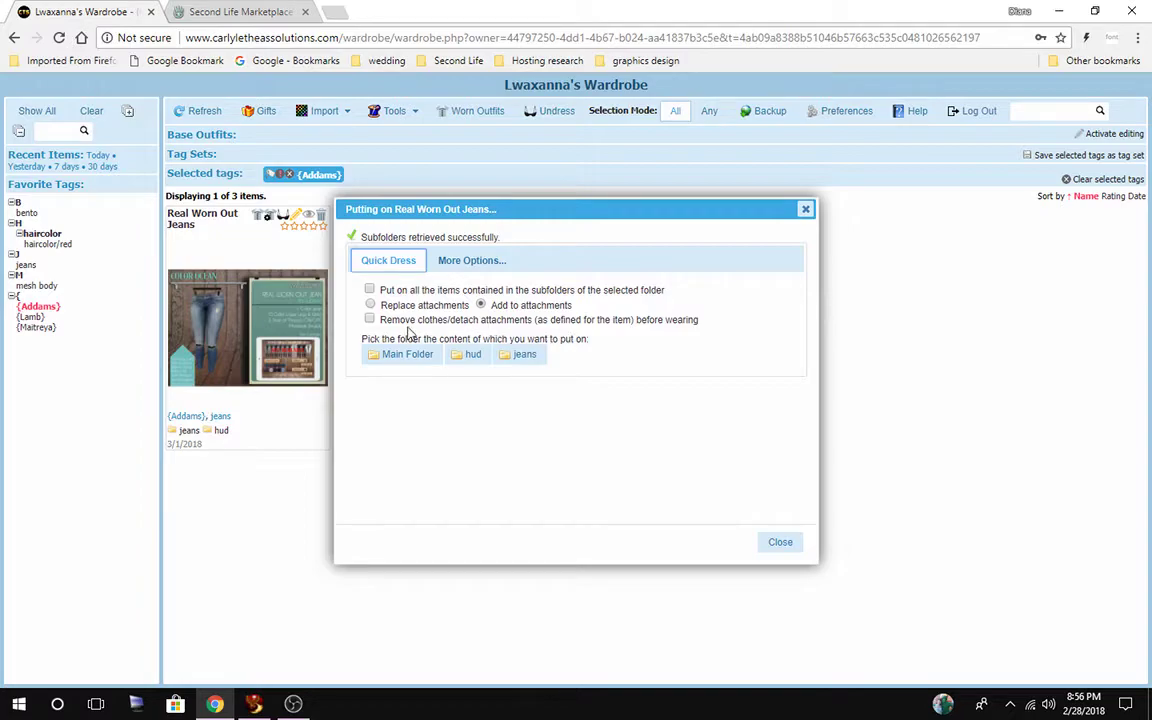
click(778, 545)
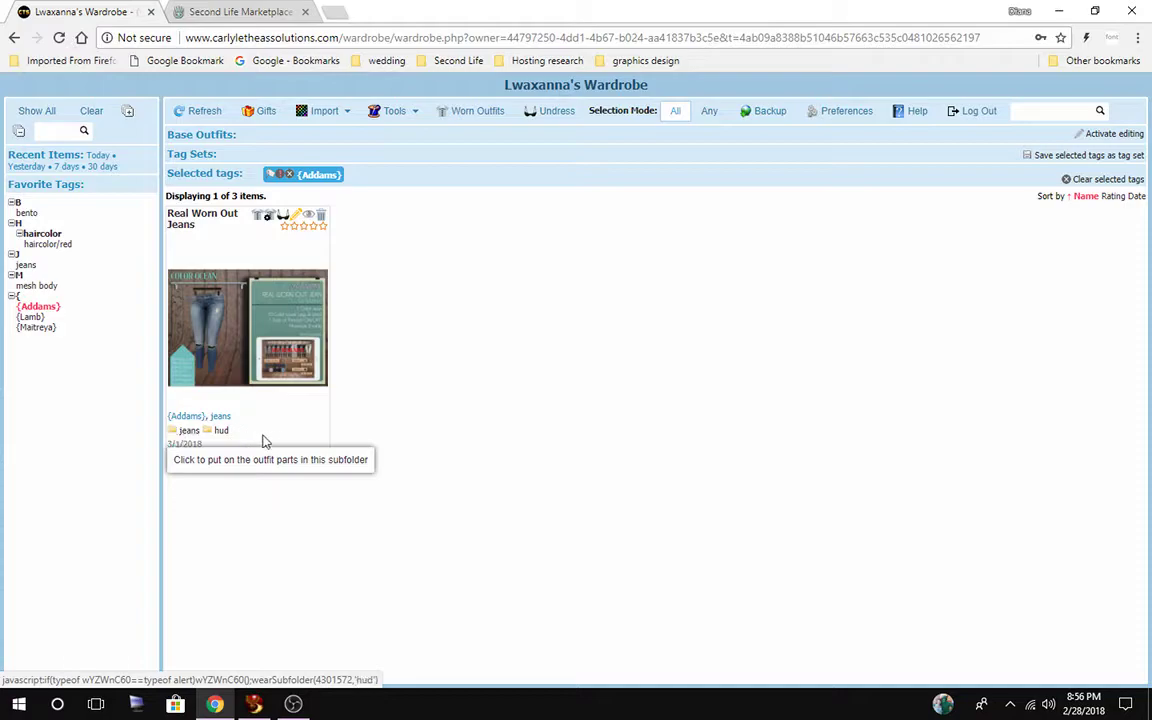
click(33, 309)
Switch to Firestorm, move the worn-items inventory window aside, and shrink the main inventory window so the avatar shows between them.
click(254, 704)
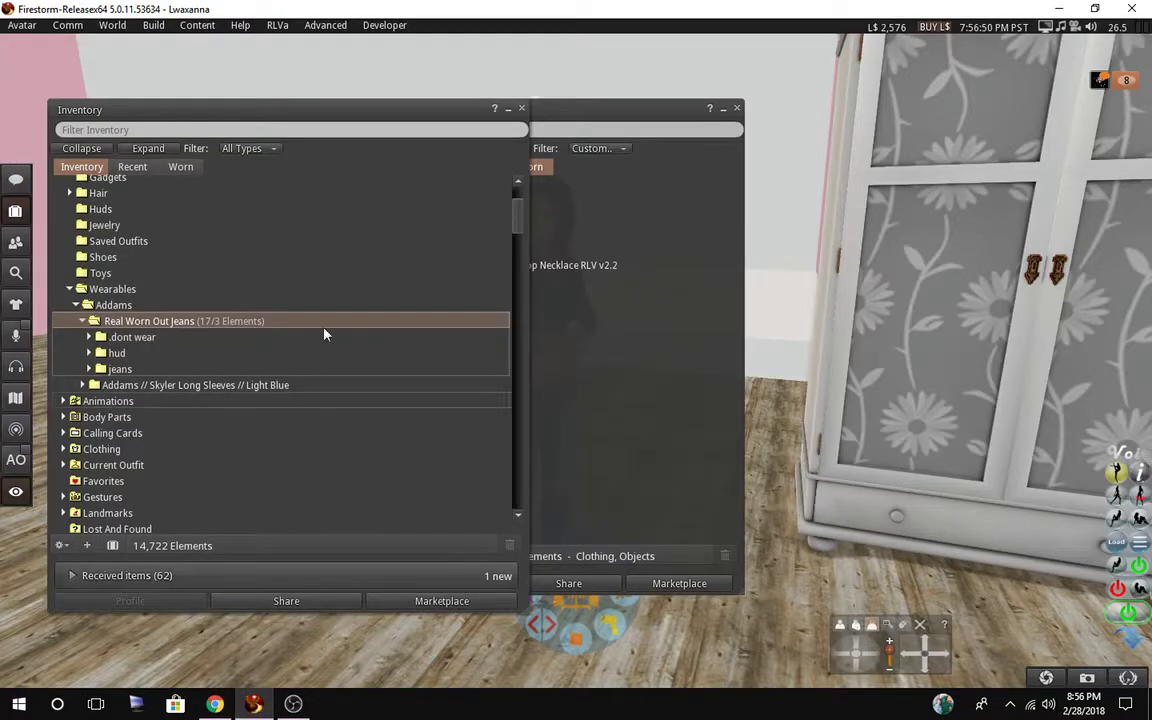
drag(582, 114, 716, 121)
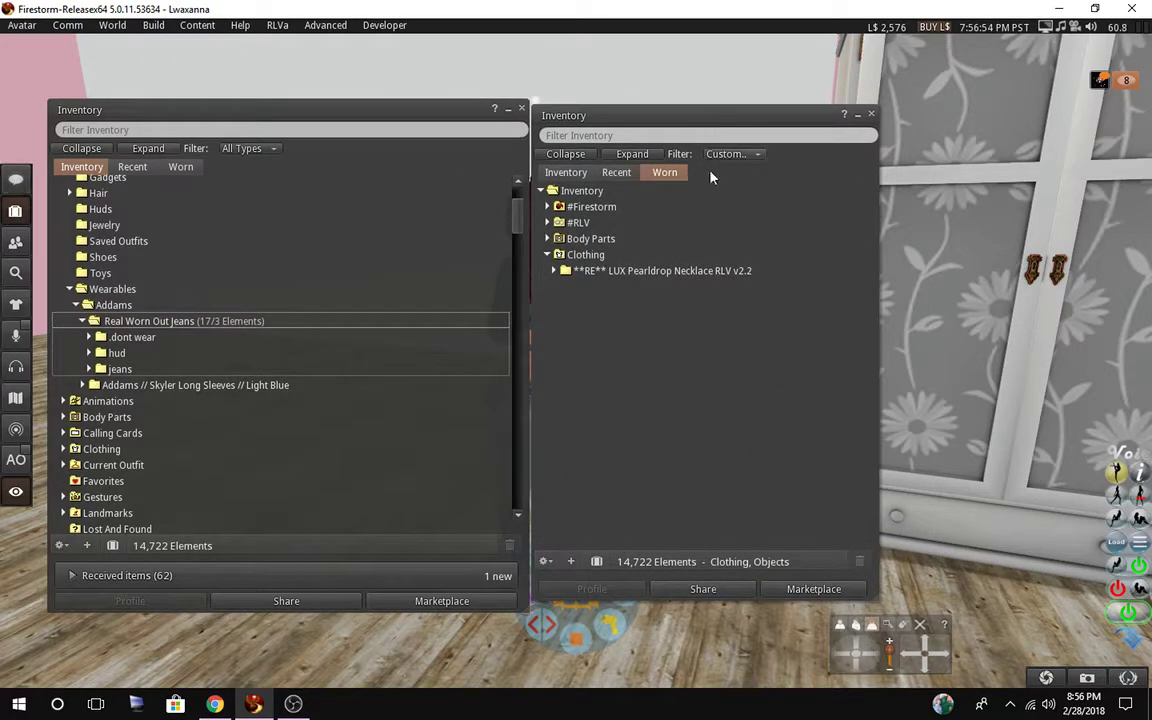
click(511, 603)
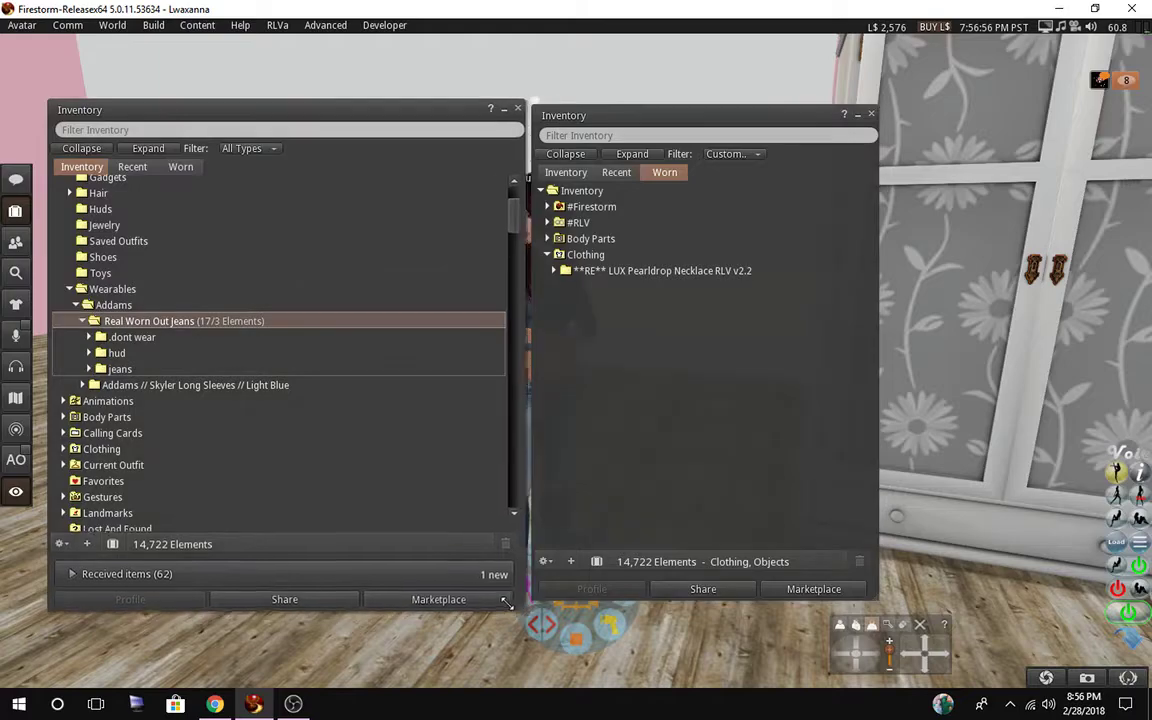
drag(511, 603, 418, 577)
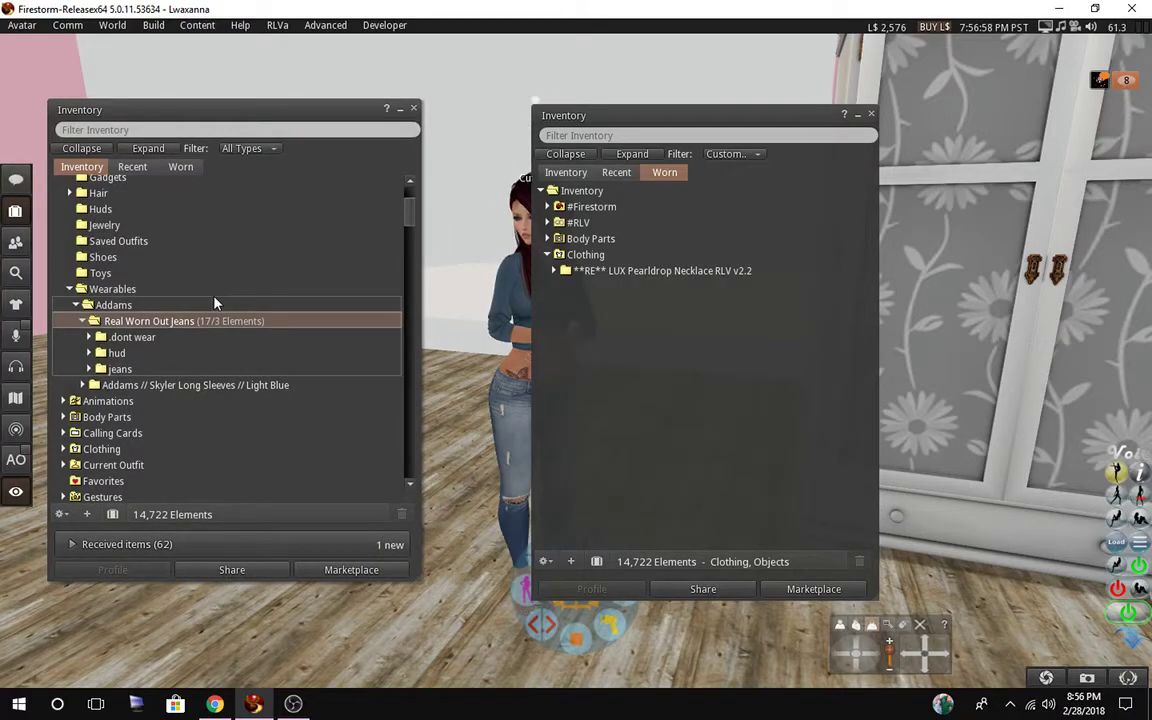
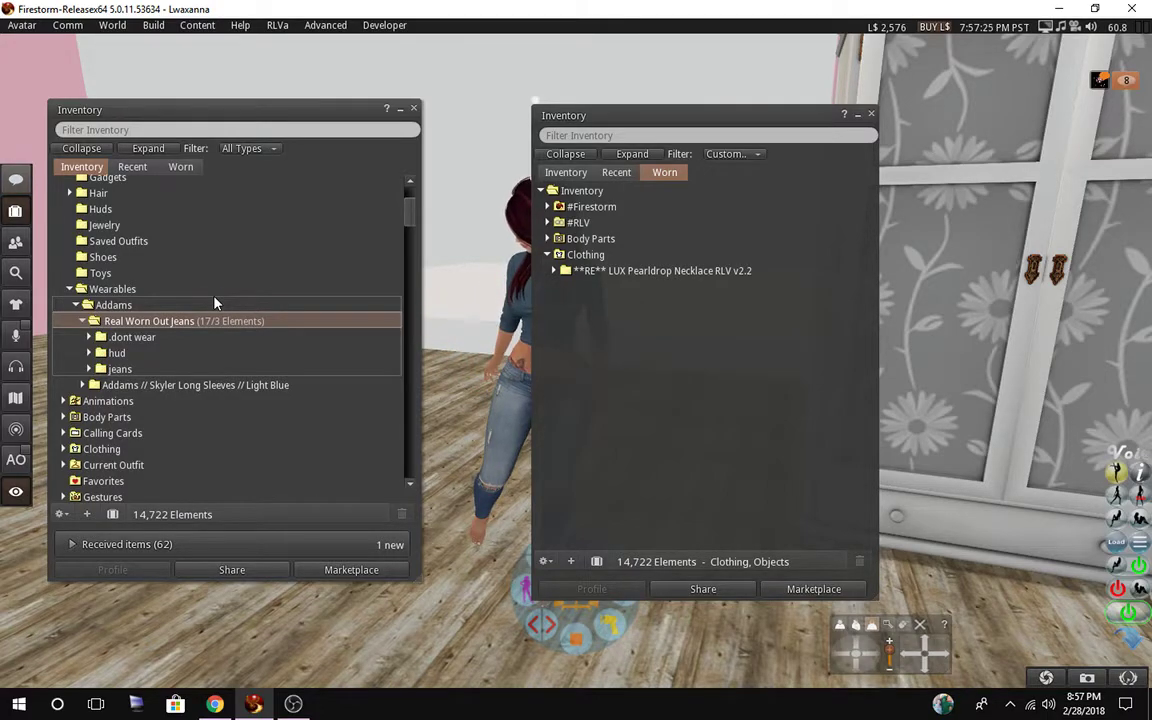
Collapse the Real Worn Out Jeans folder, select the Skyler Long Sleeves folder, and search the Addams Marketplace store in Chrome for "skyler".
click(82, 321)
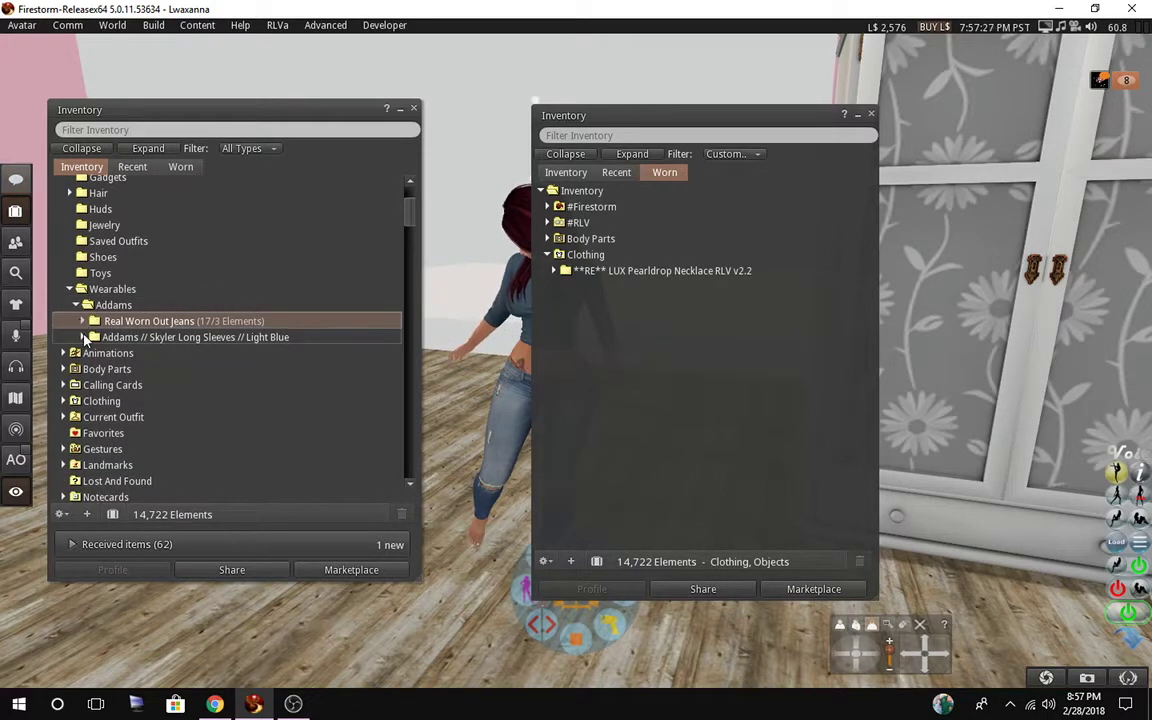
click(119, 338)
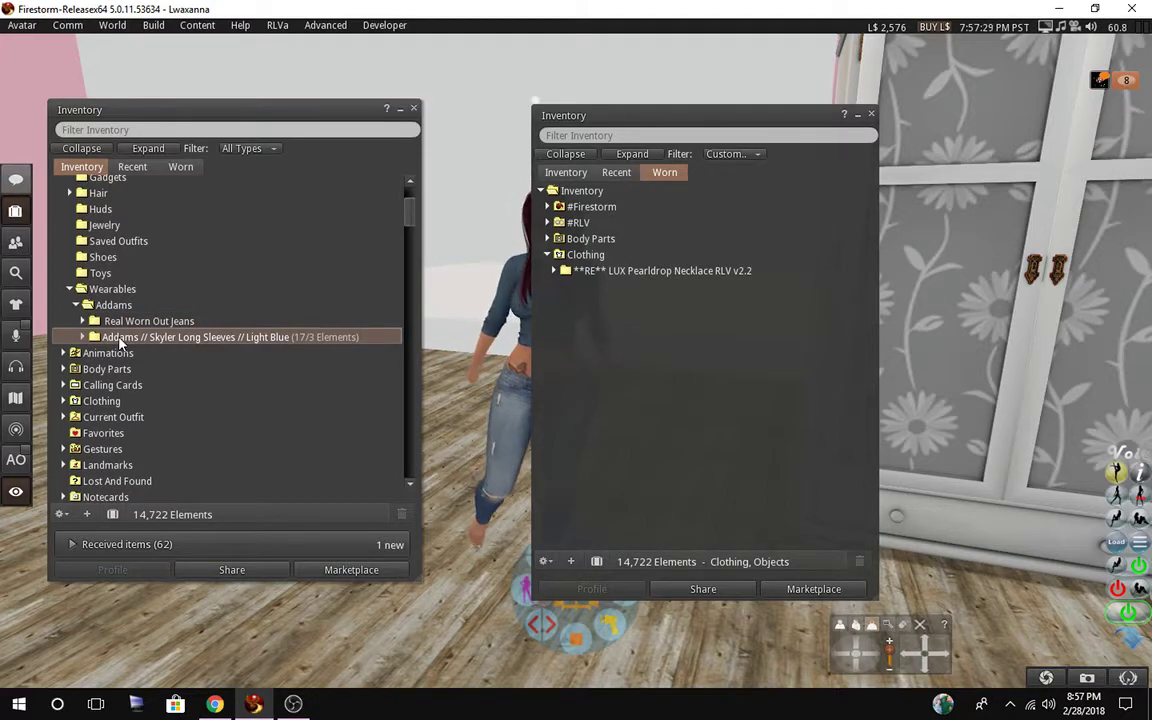
click(216, 705)
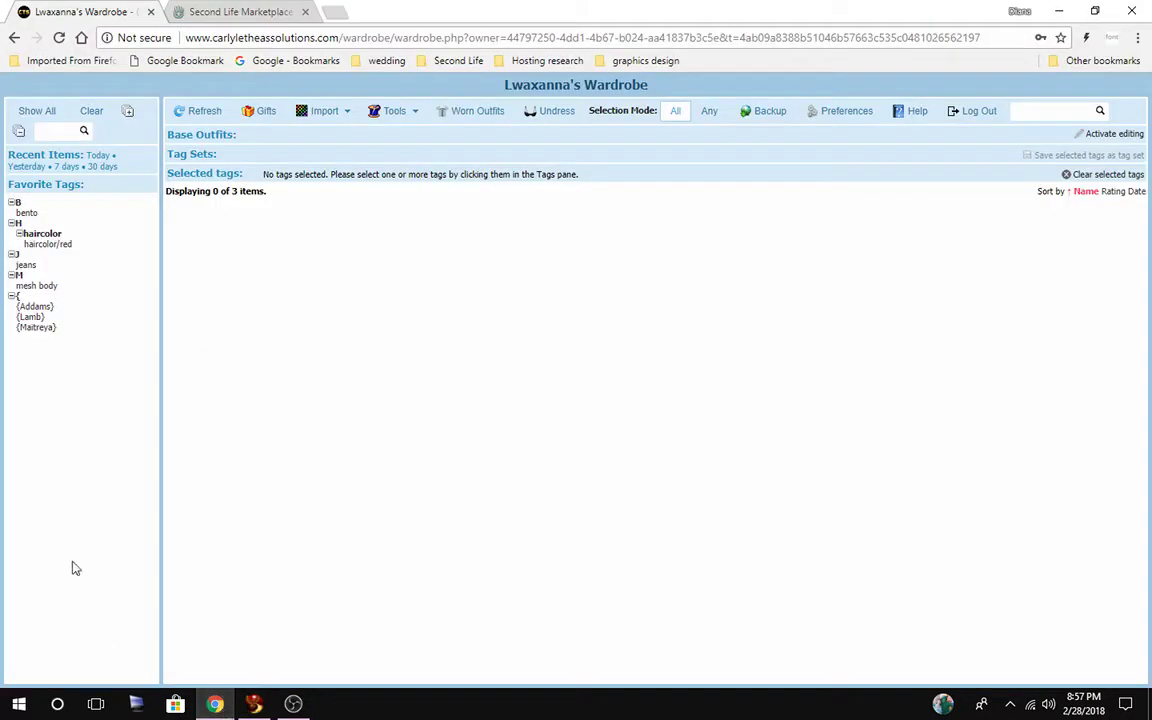
click(231, 10)
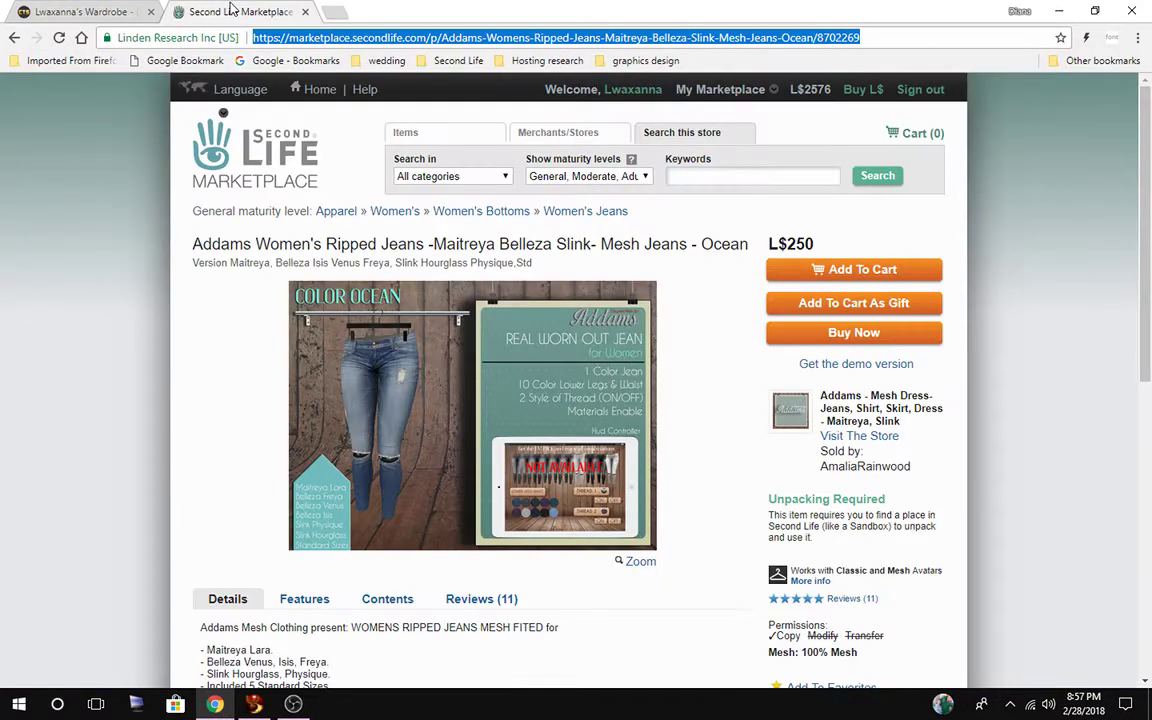
click(710, 174)
text(skylar)
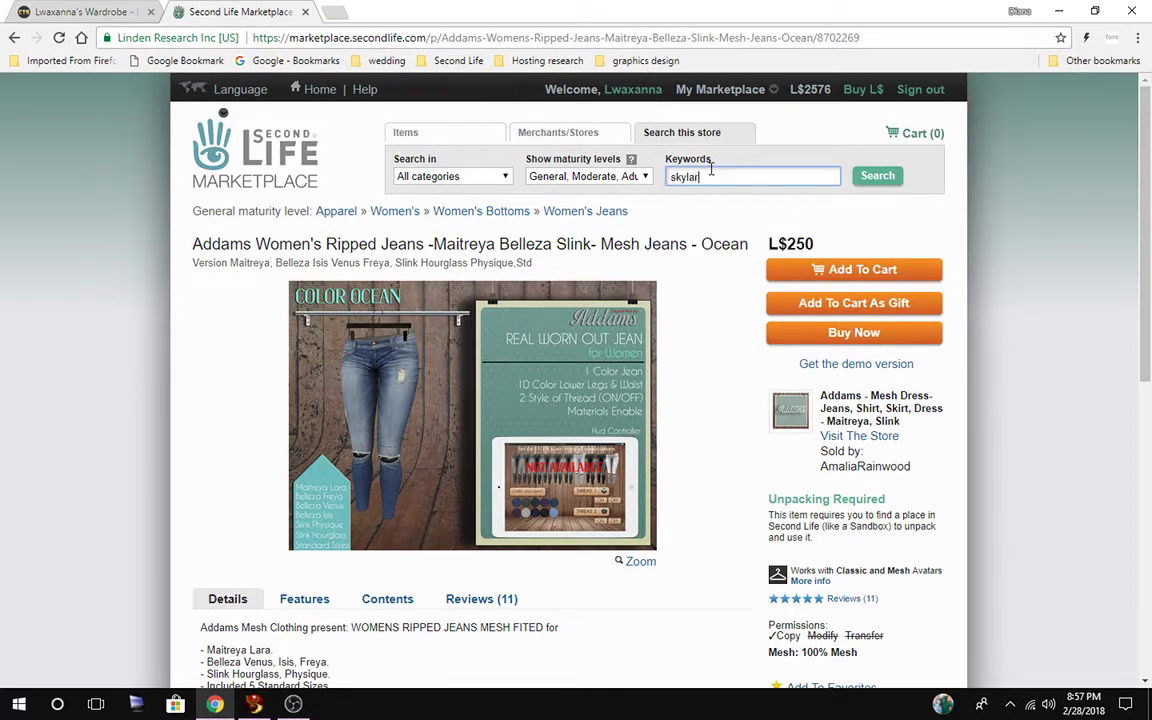
key(Return)
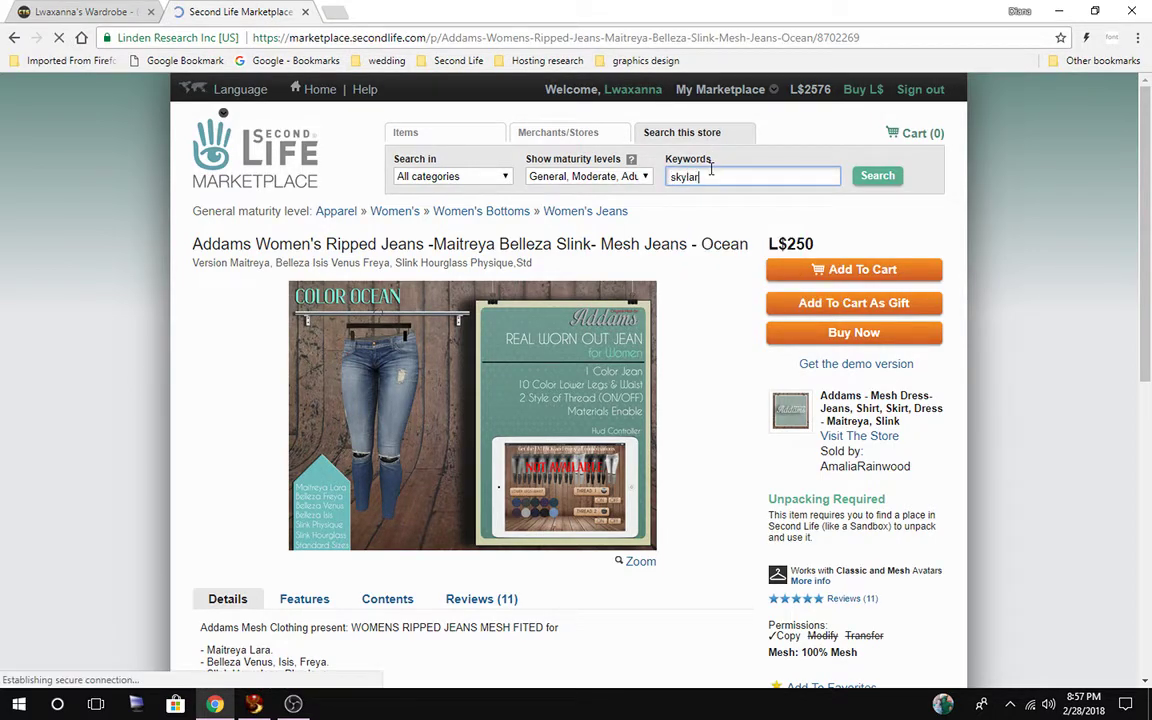
click(697, 177)
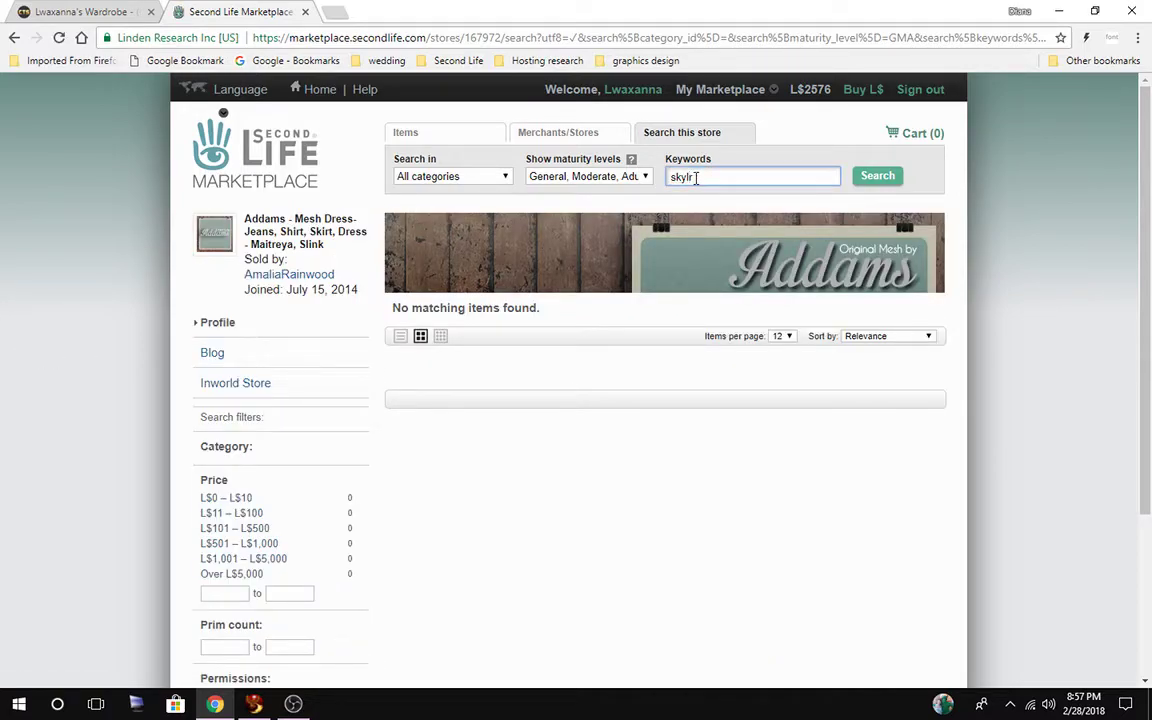
key(Return)
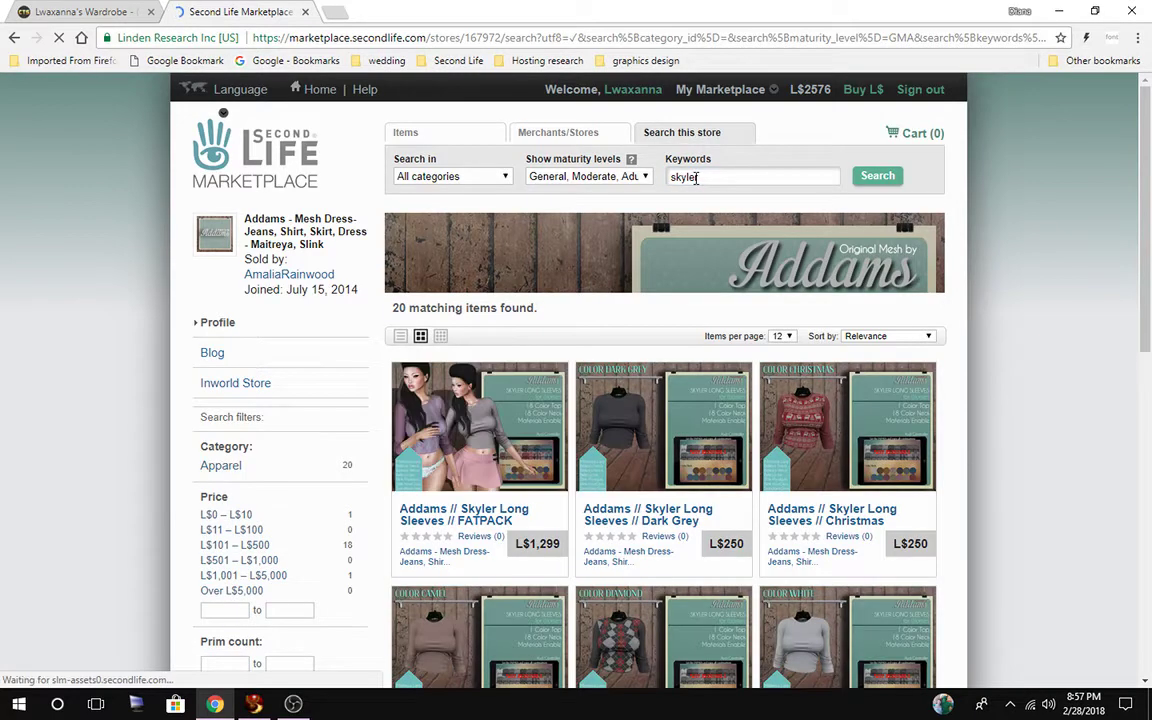
Browse to the second page of search results and open the "Addams // Skyler Long Sleeves // Light Blue" listing.
scroll(1036, 489, down, 3)
scroll(1037, 491, down, 2)
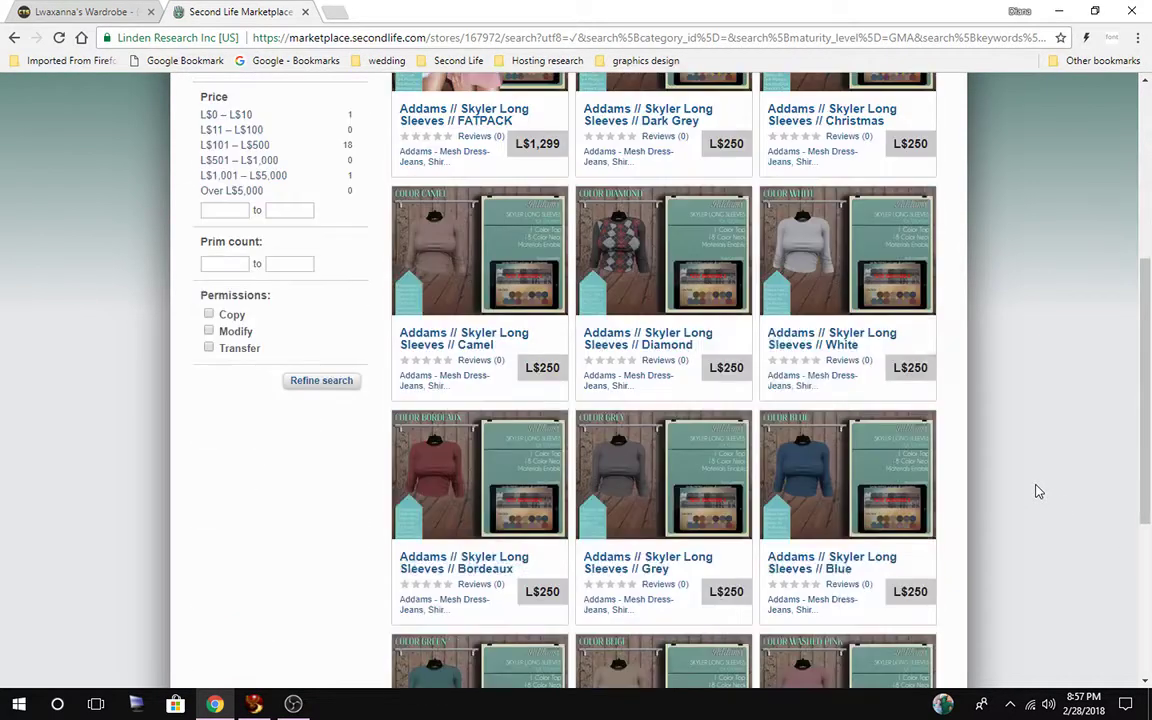
click(254, 704)
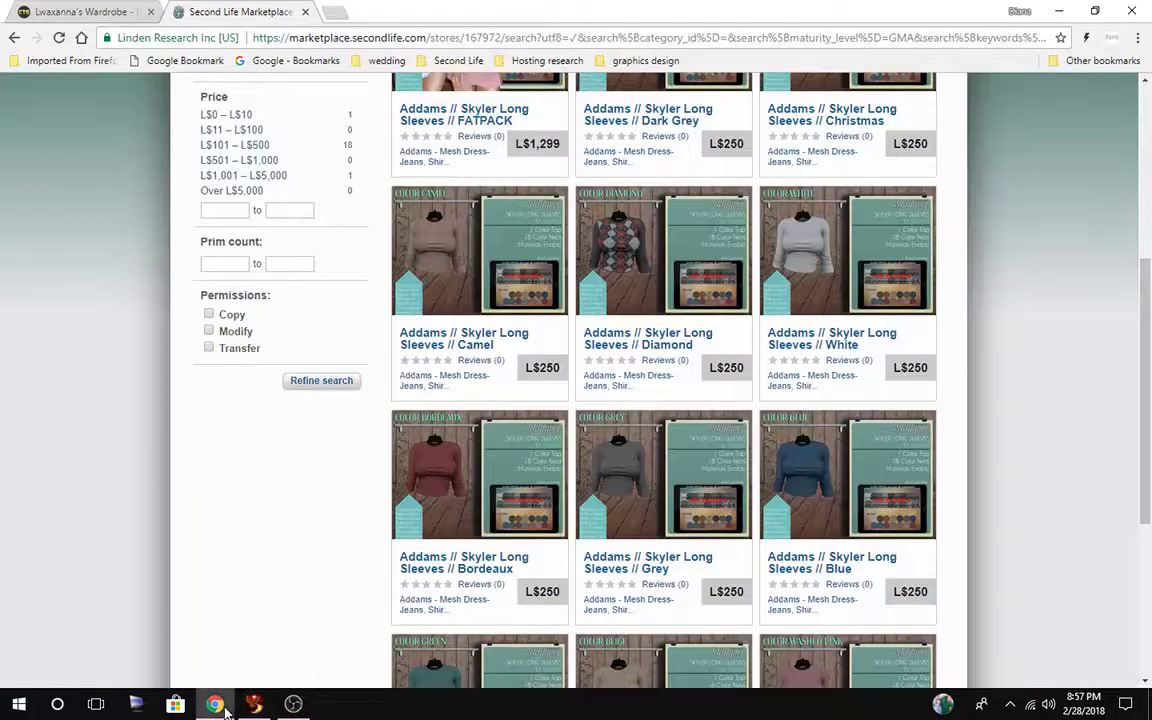
click(254, 704)
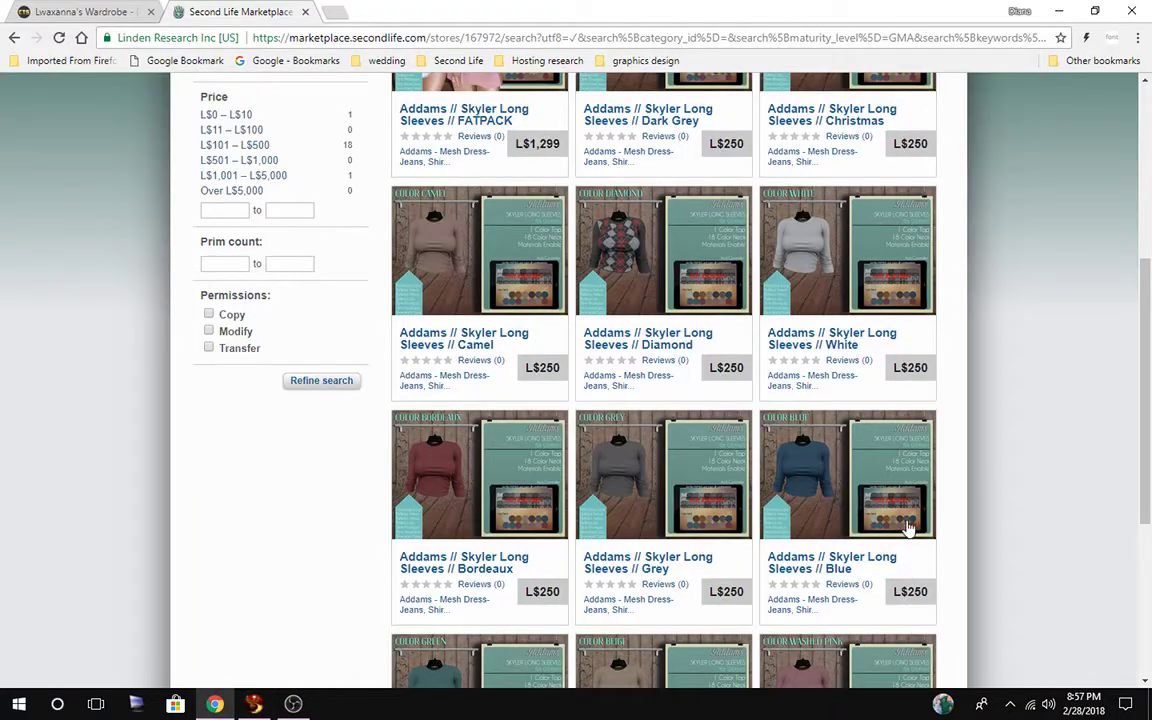
scroll(1047, 572, down, 3)
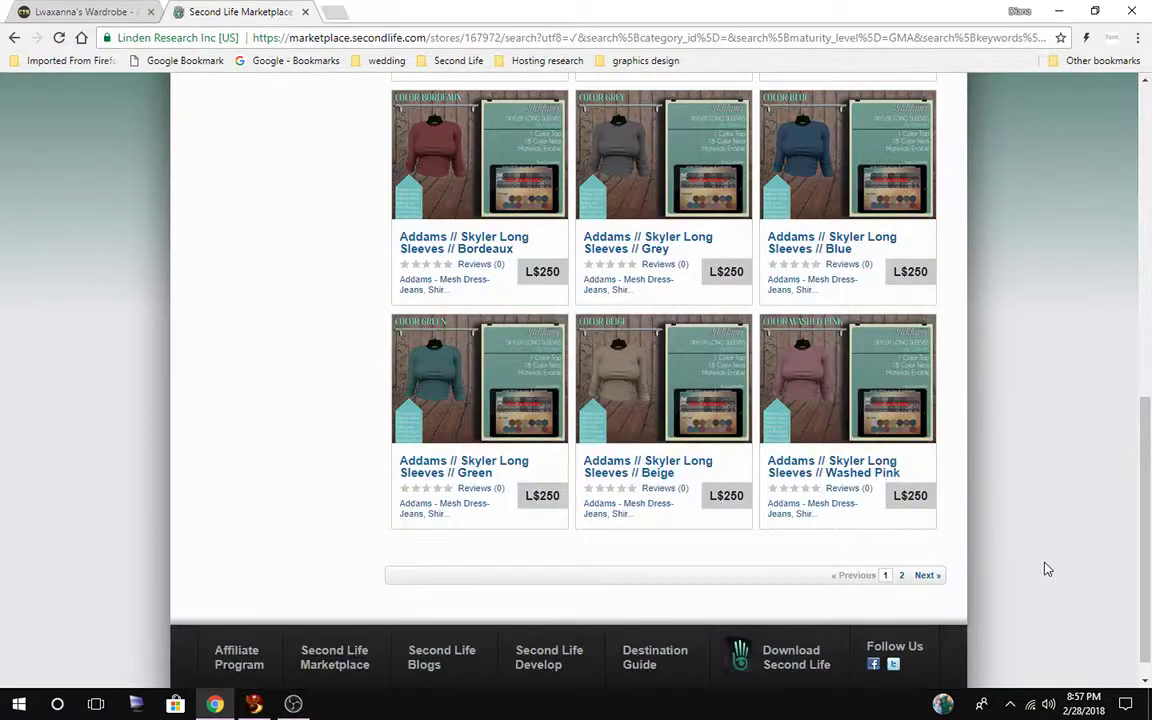
click(924, 577)
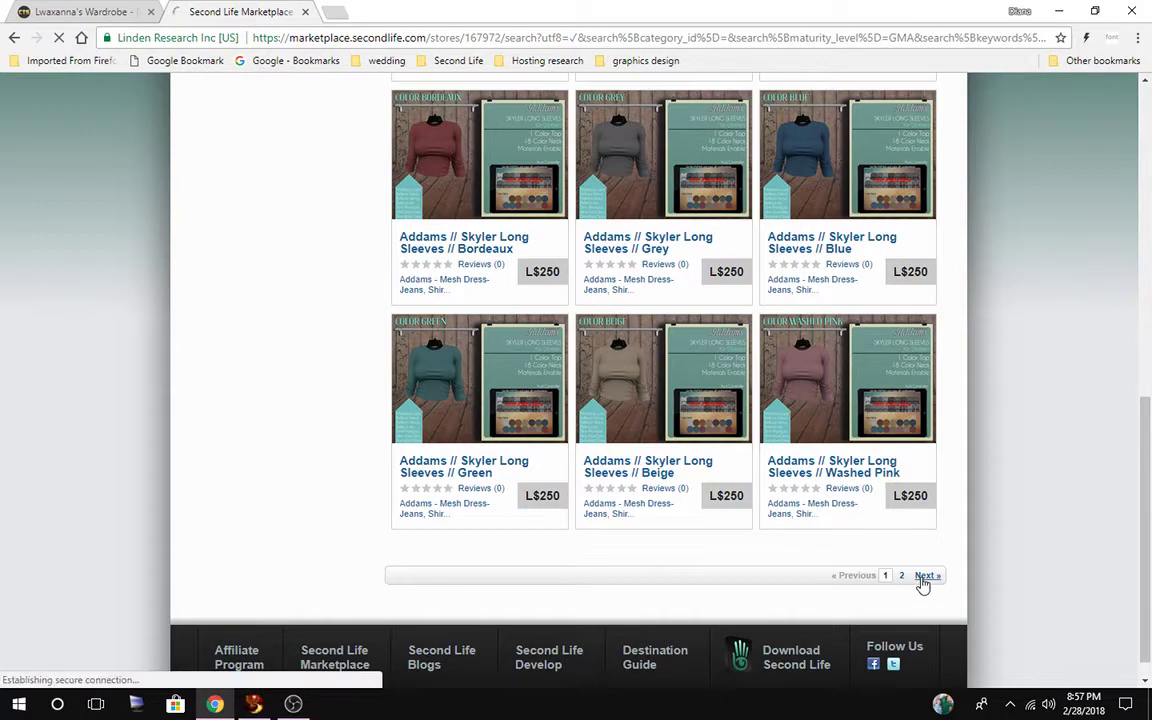
scroll(995, 548, down, 2)
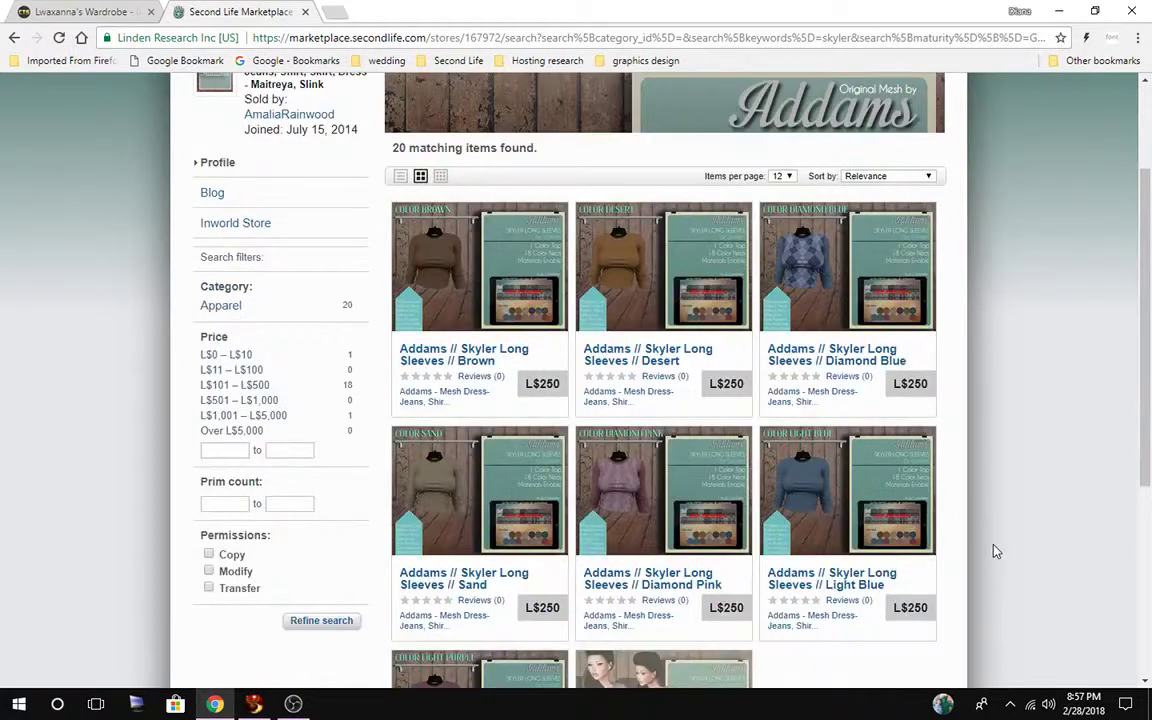
click(872, 585)
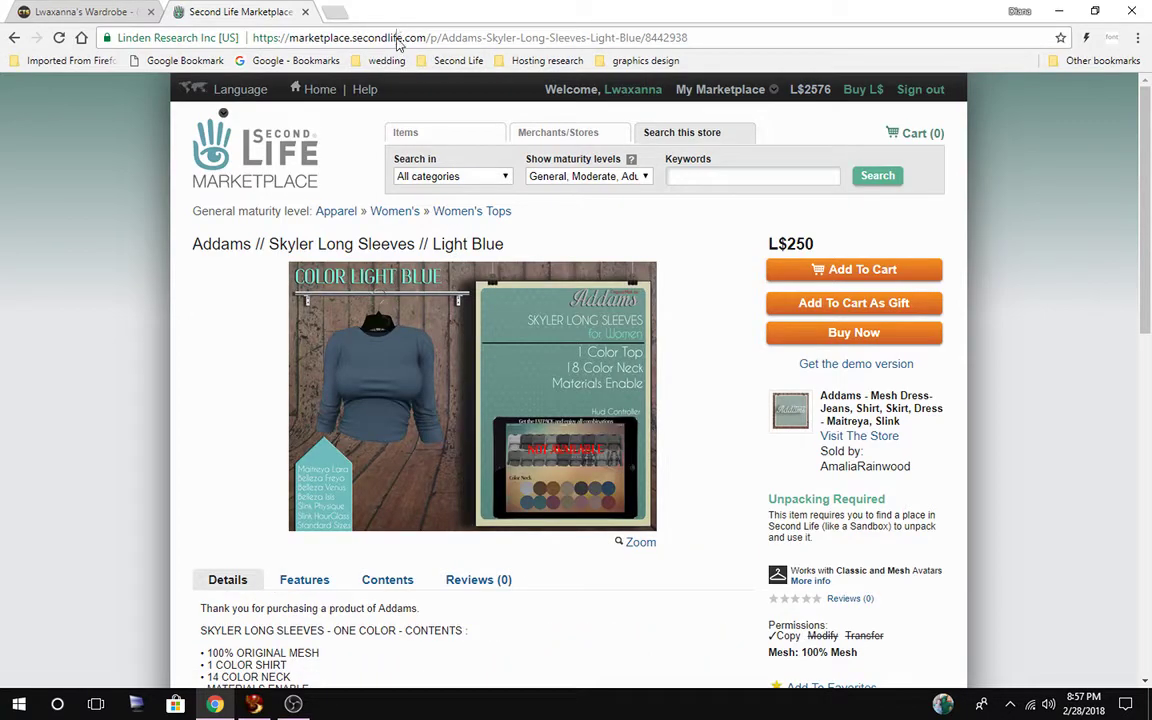
Copy the Light Blue Skyler Long Sleeves listing's URL and load it into the wardrobe's Import From Marketplace form.
click(398, 40)
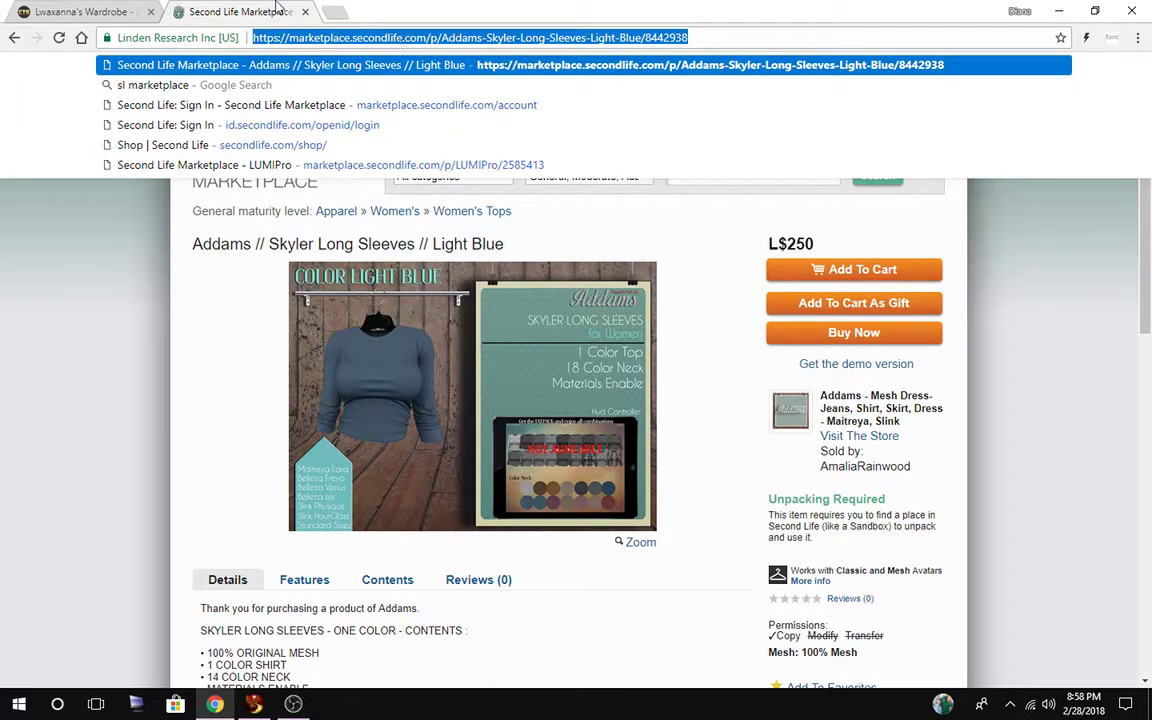
click(100, 13)
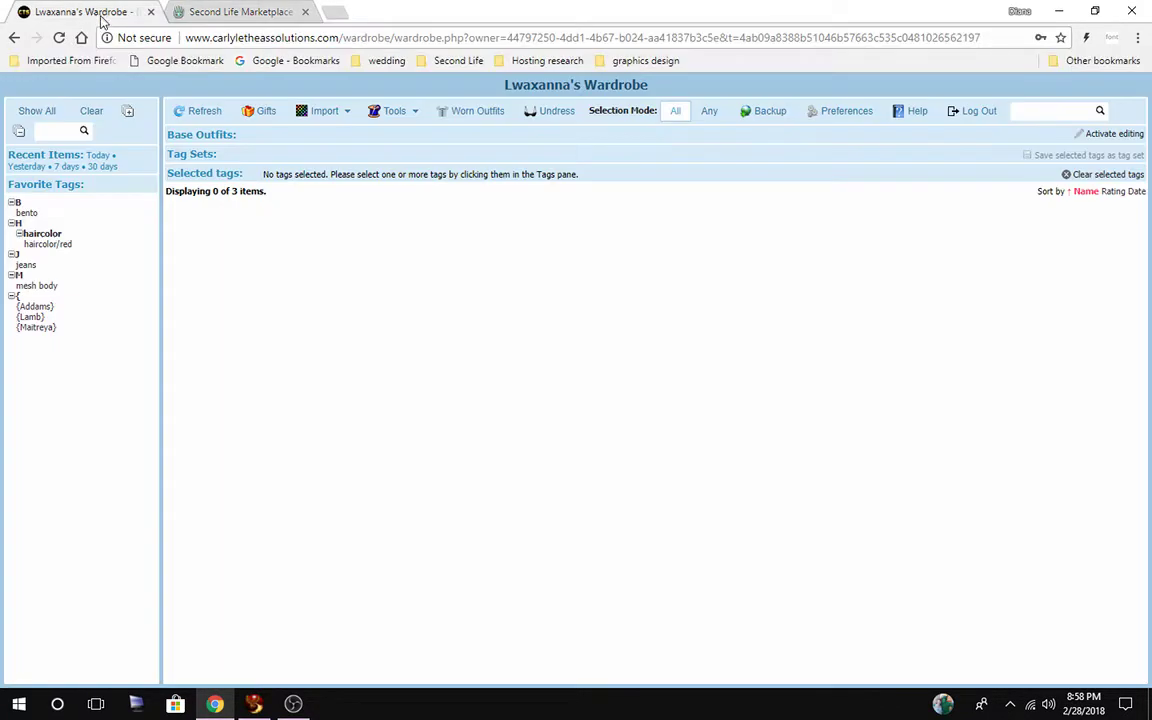
click(338, 115)
click(367, 160)
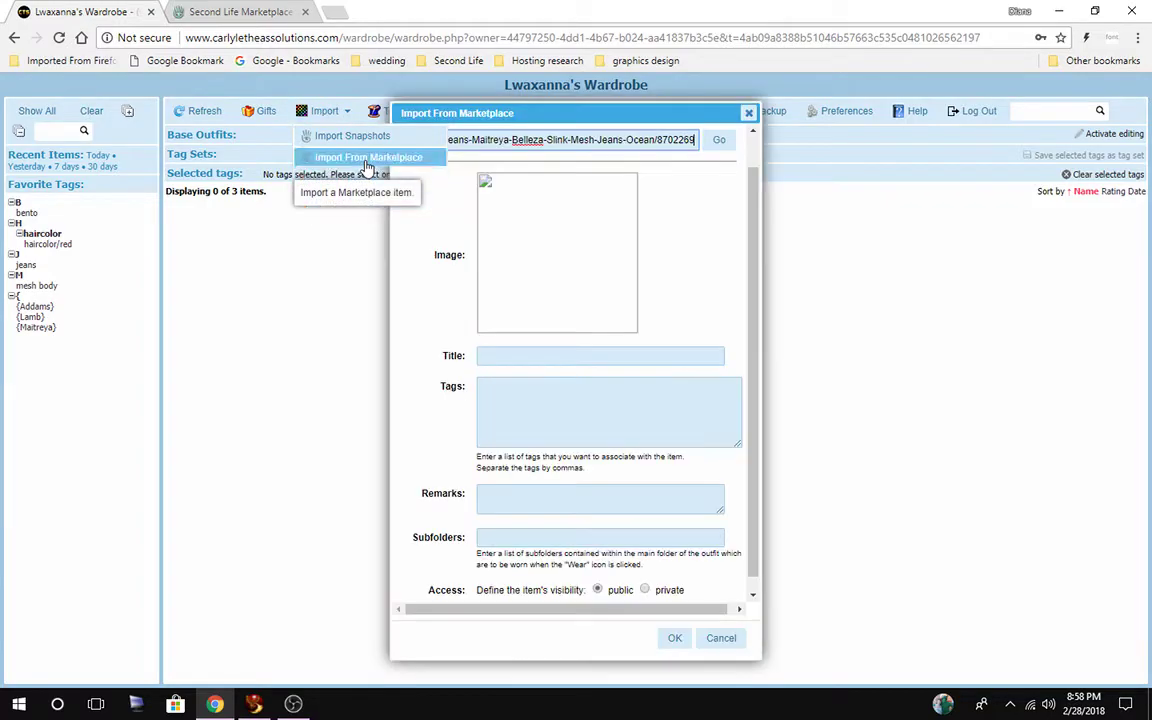
triple_click(569, 146)
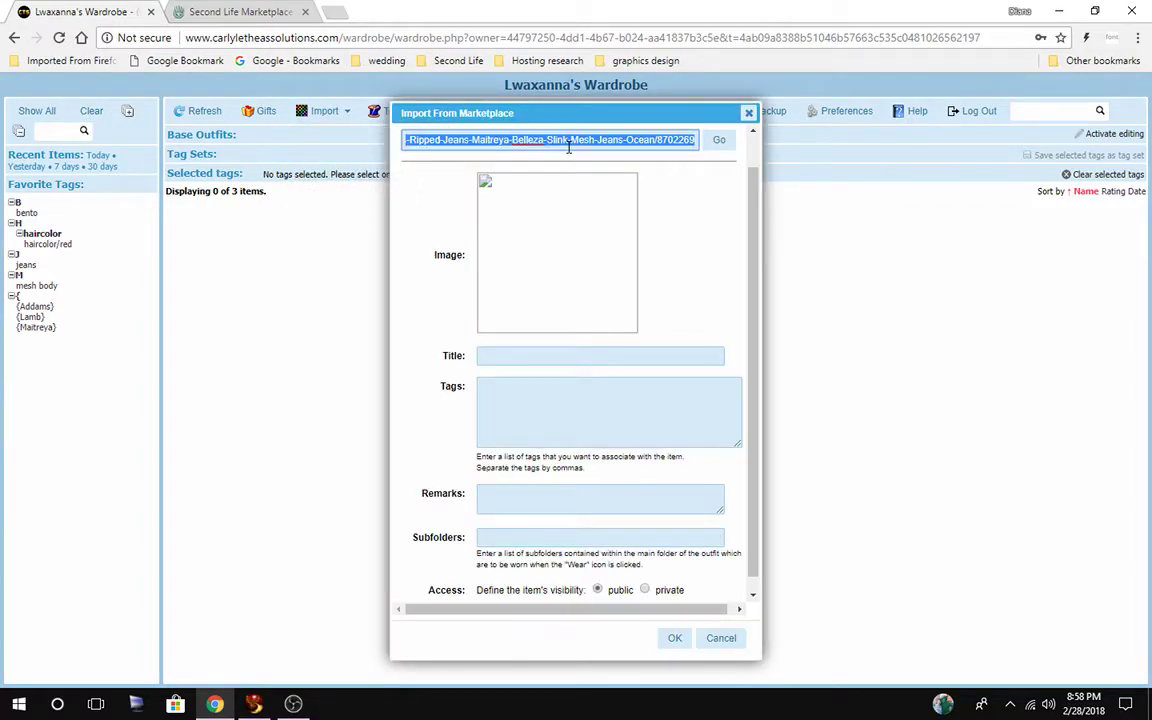
key(ctrl+v)
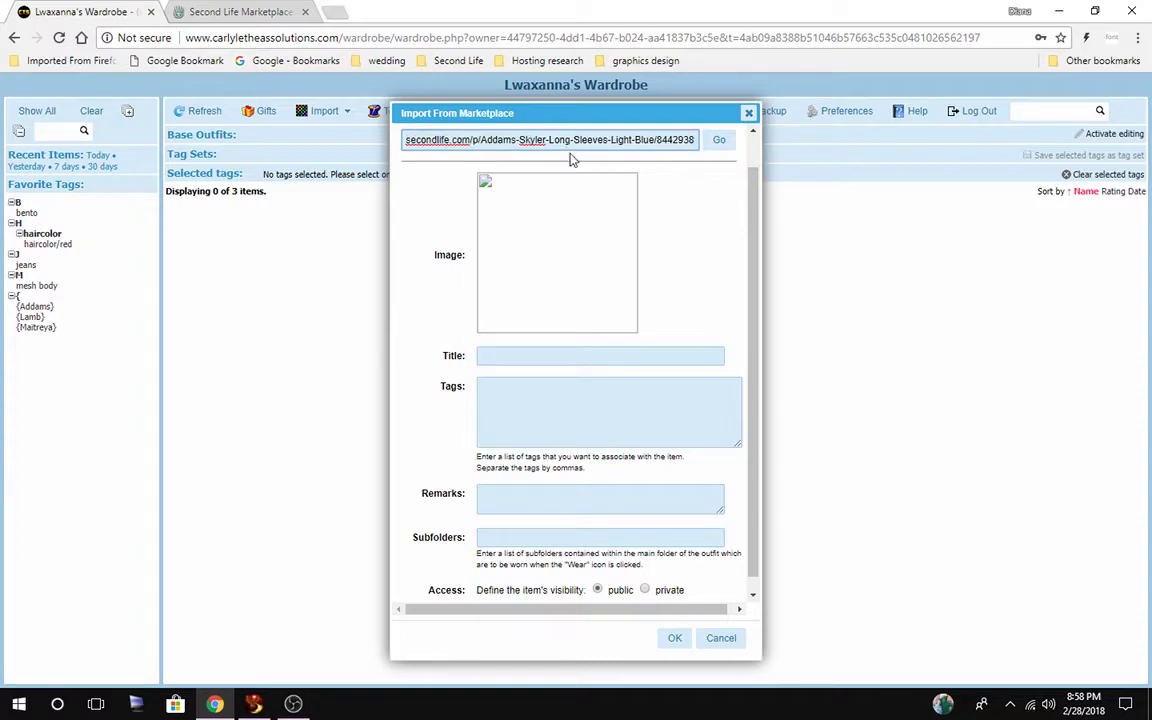
click(716, 142)
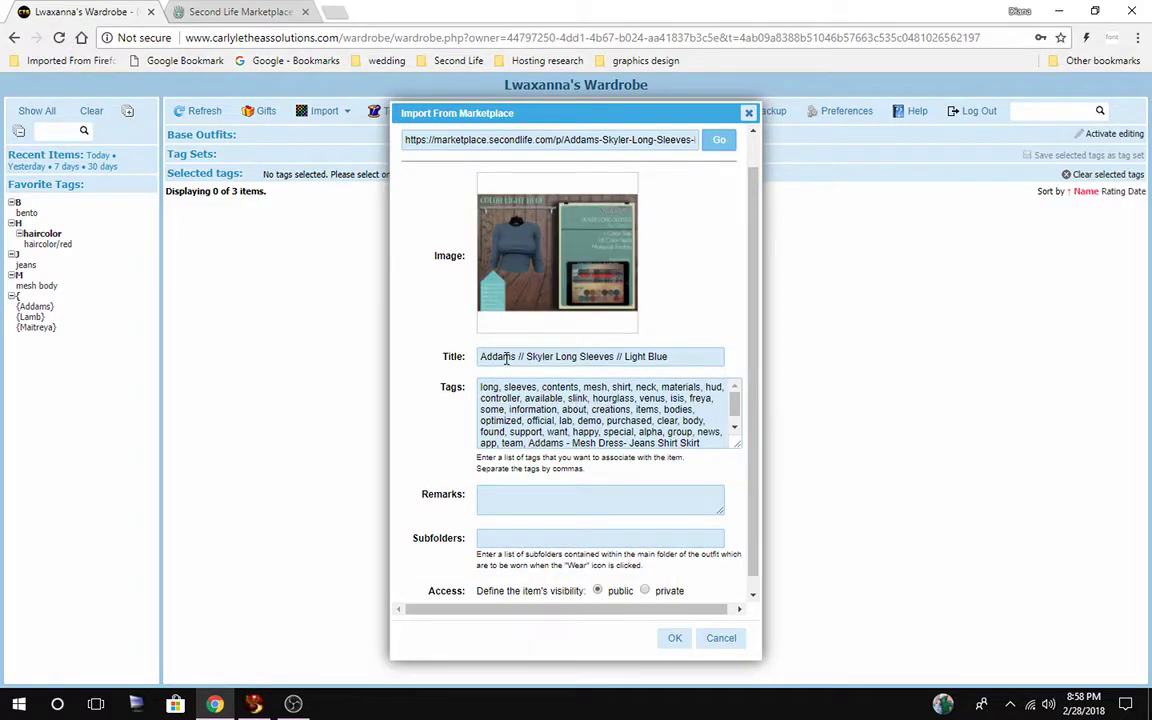
Shorten the import title to "Skyler Long Sleeves" and replace all the imported tags with "{Addams}, shirt".
drag(527, 357, 463, 357)
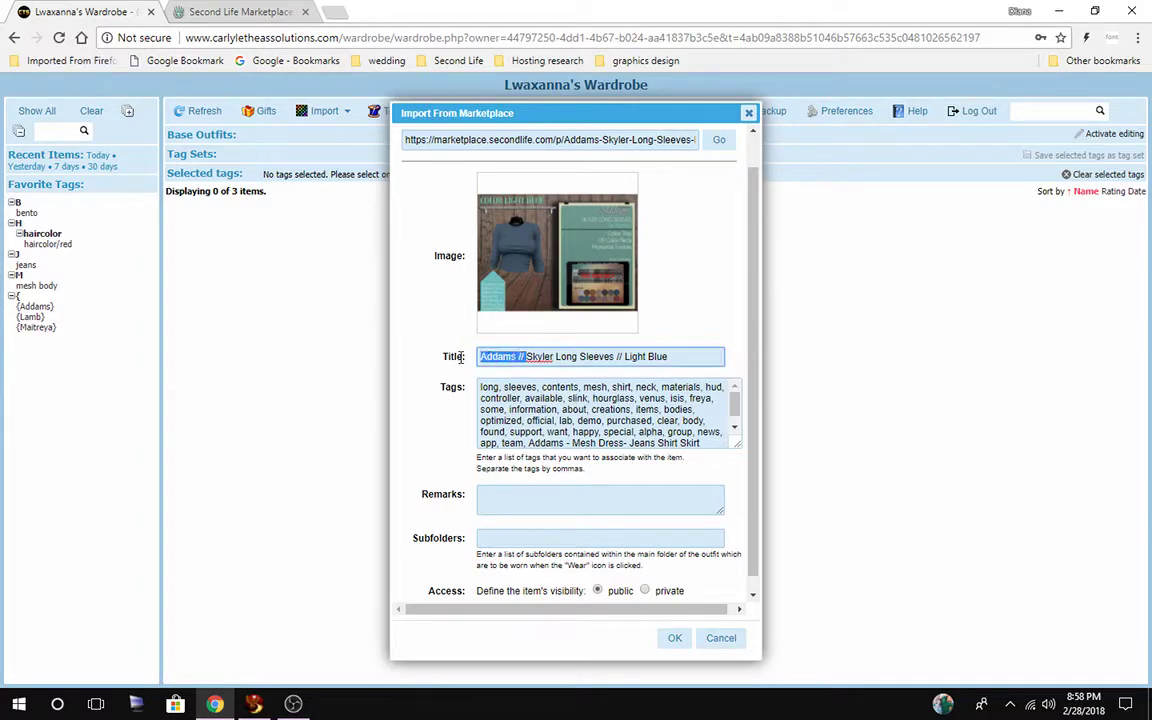
key(Delete)
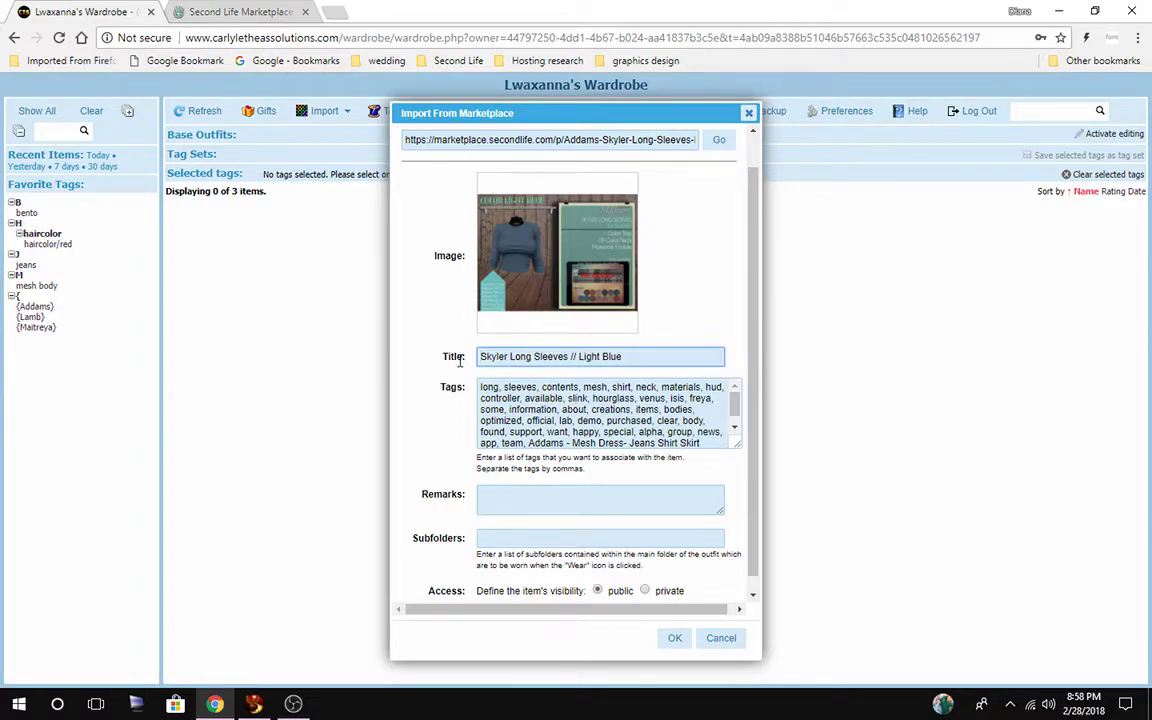
drag(639, 357, 572, 358)
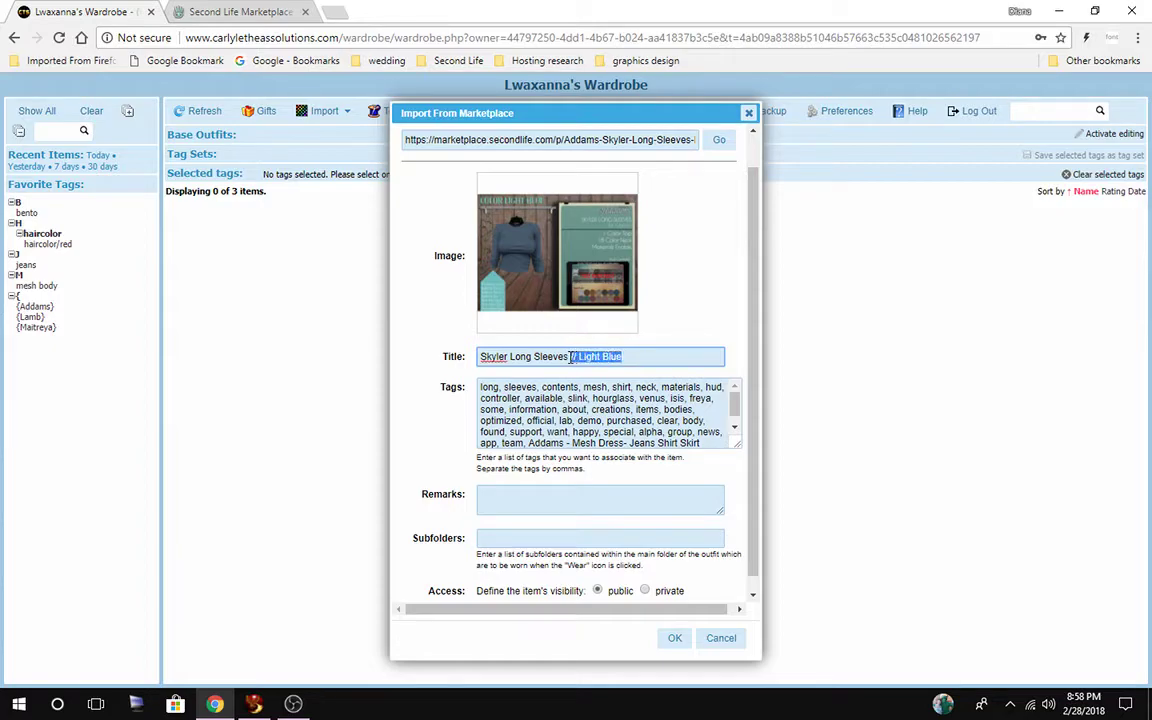
key(Delete)
drag(736, 453, 466, 391)
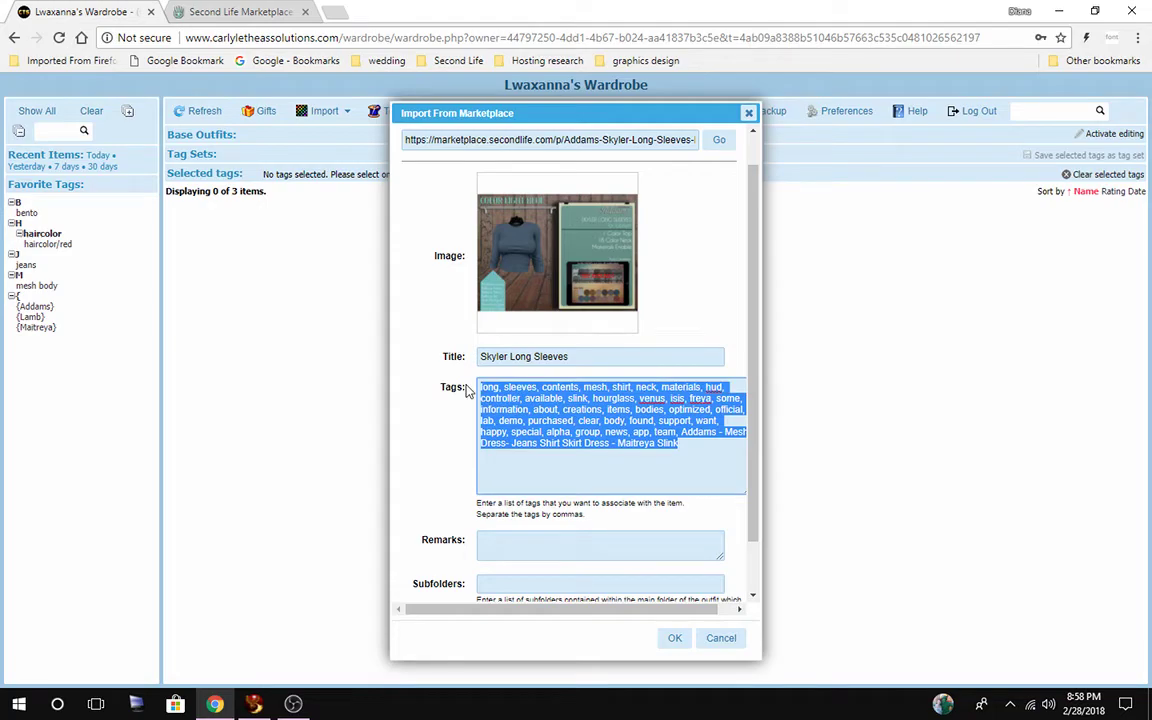
key(Delete)
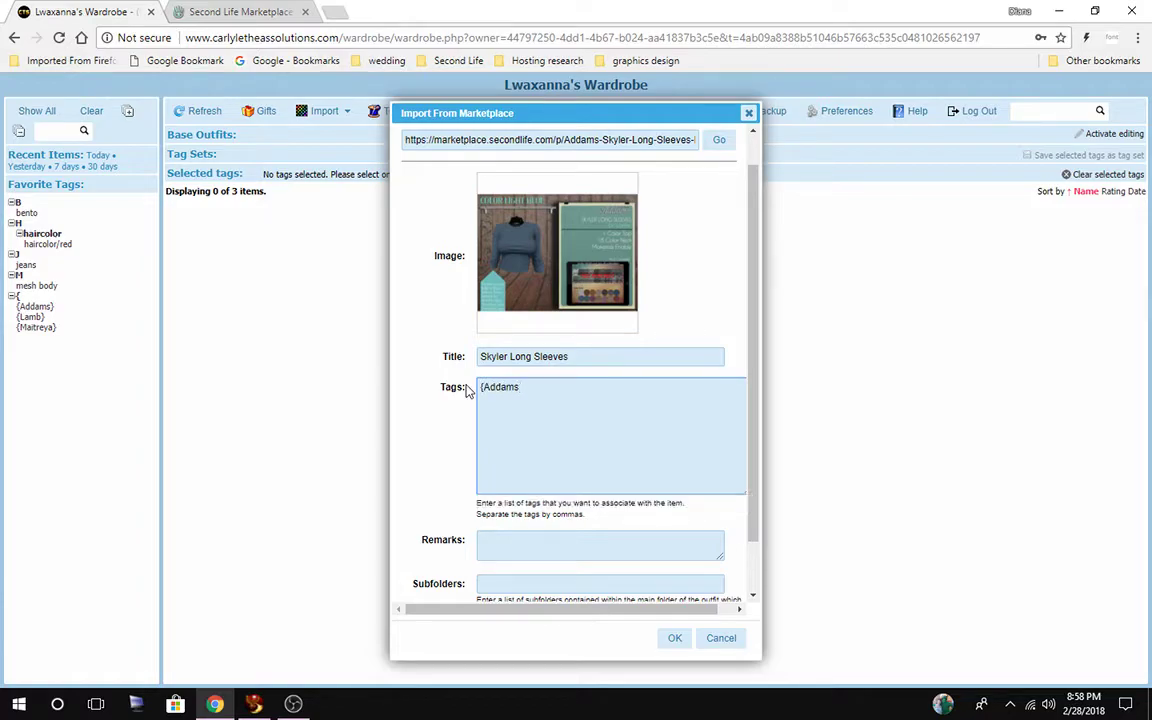
text({Addams}, shirt)
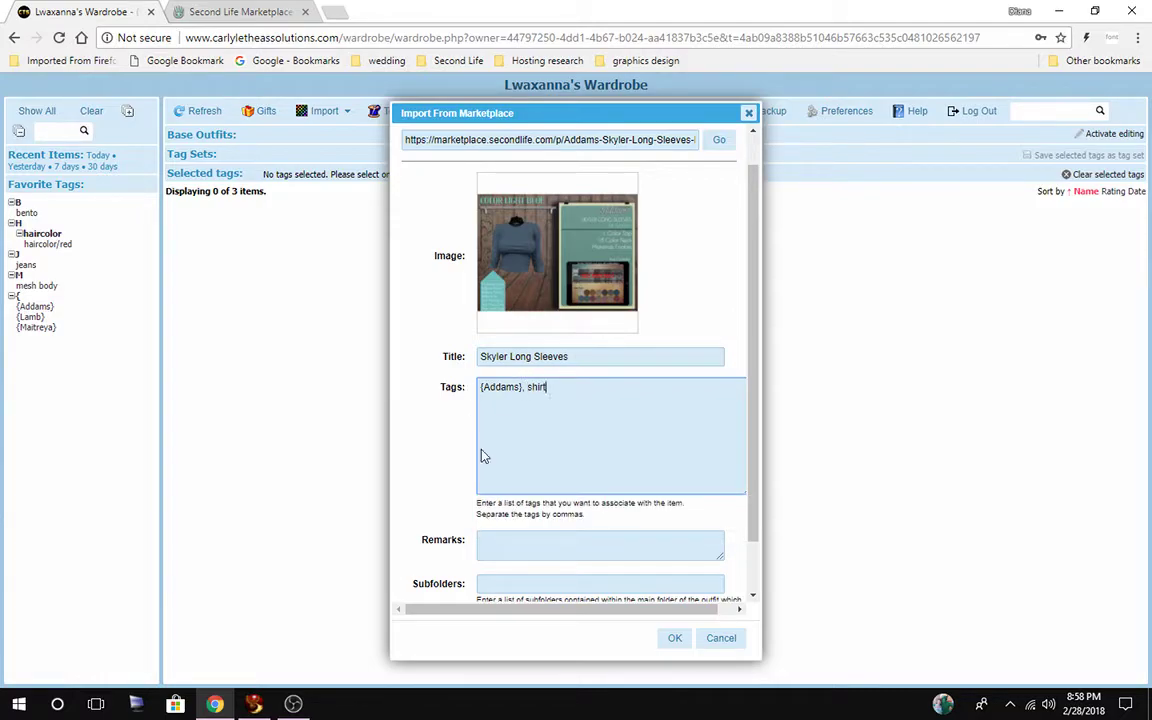
Start filling in the Subfolders field, switch to Firestorm, and expand the Skyler Long Sleeves folder to check its subfolder names.
scroll(481, 456, down, 1)
click(505, 524)
click(256, 705)
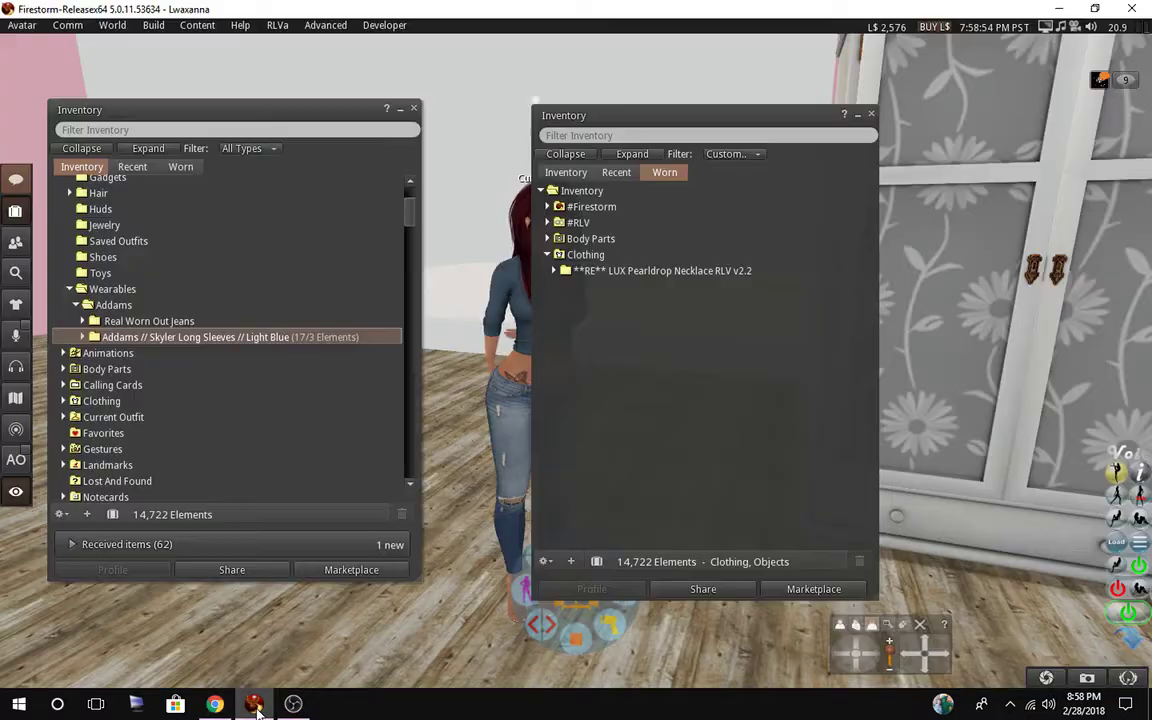
click(83, 337)
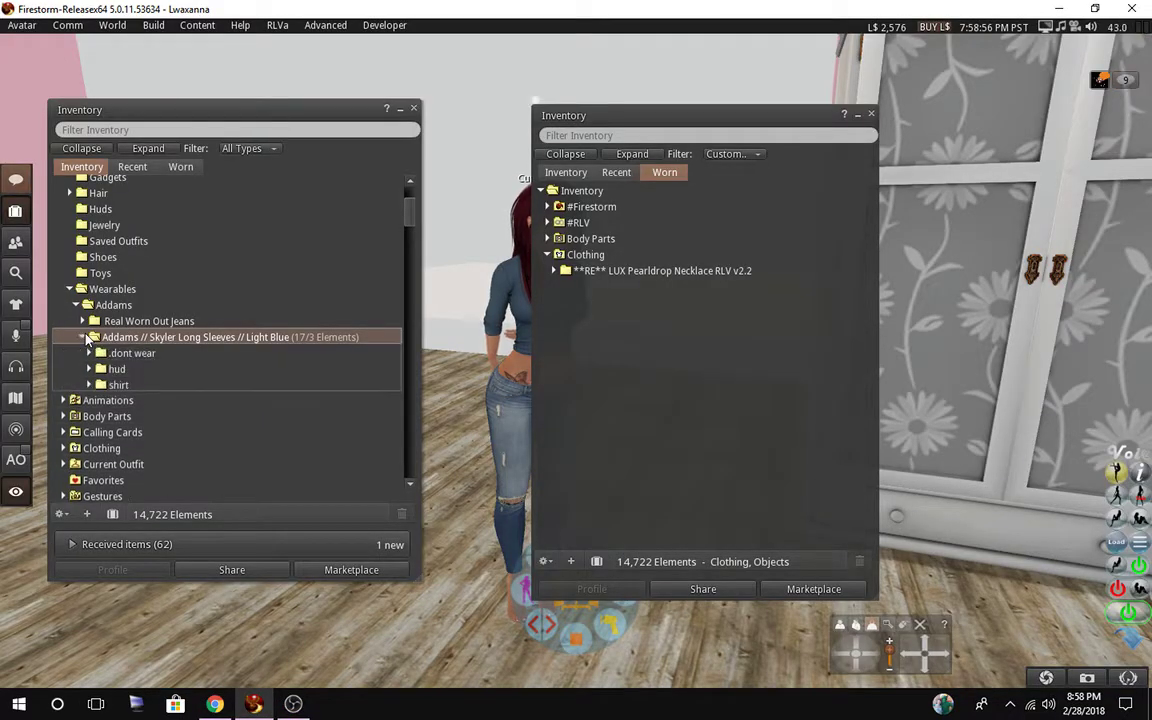
right_click(143, 340)
click(197, 229)
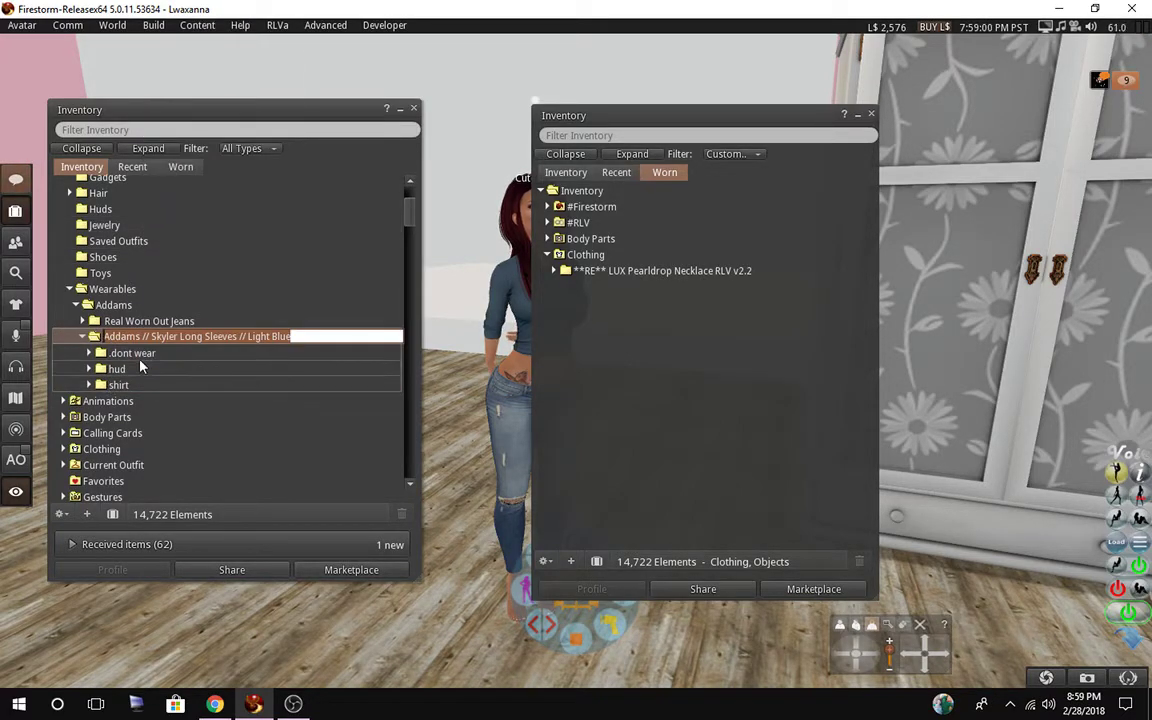
drag(149, 337, 81, 340)
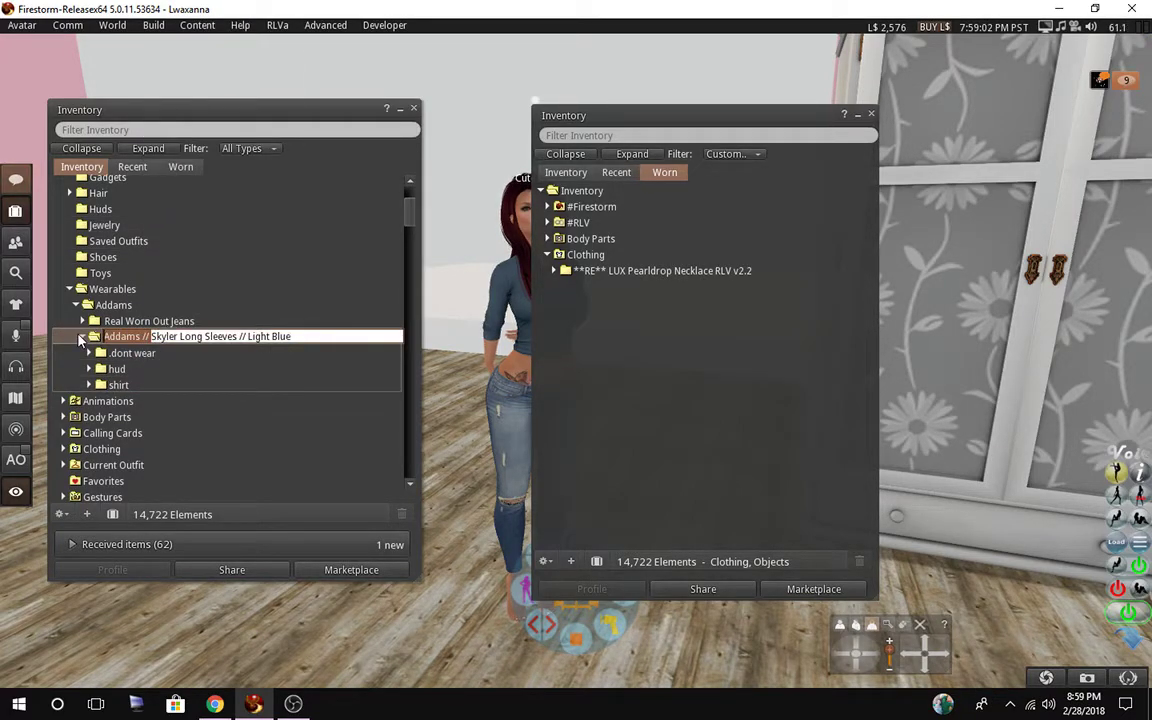
click(136, 353)
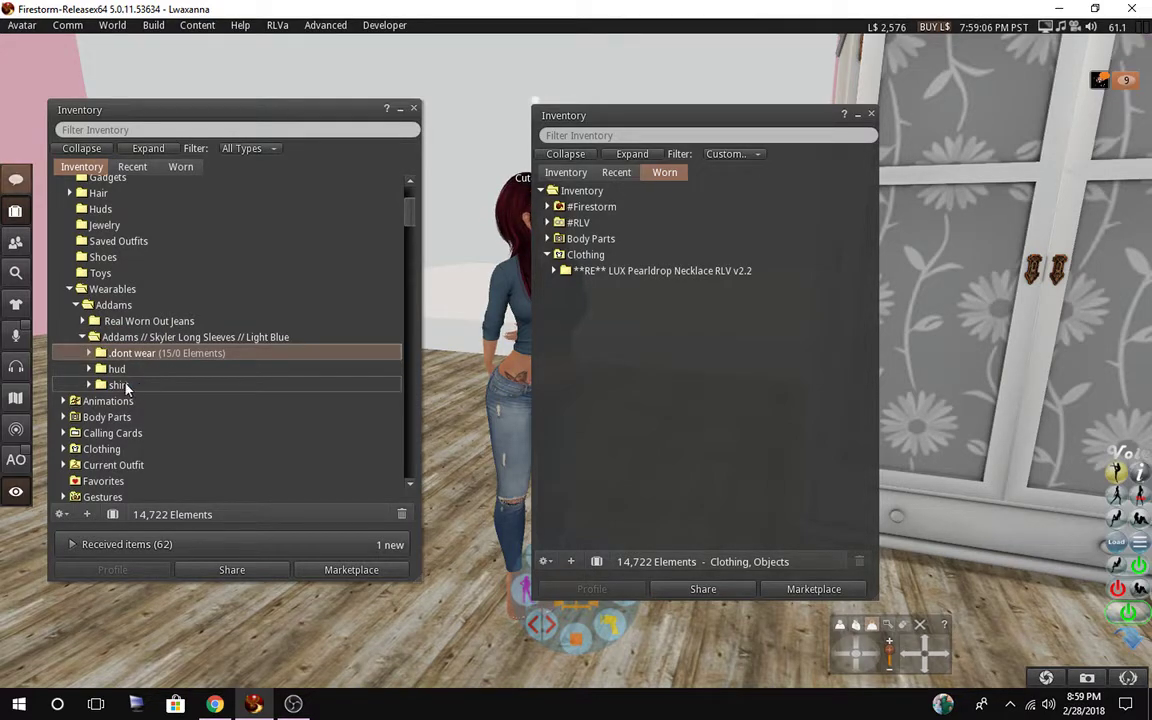
Check the hud and shirt folders, return to Chrome, enter shirt and hud as the item's subfolders, and save the import.
click(115, 369)
click(120, 385)
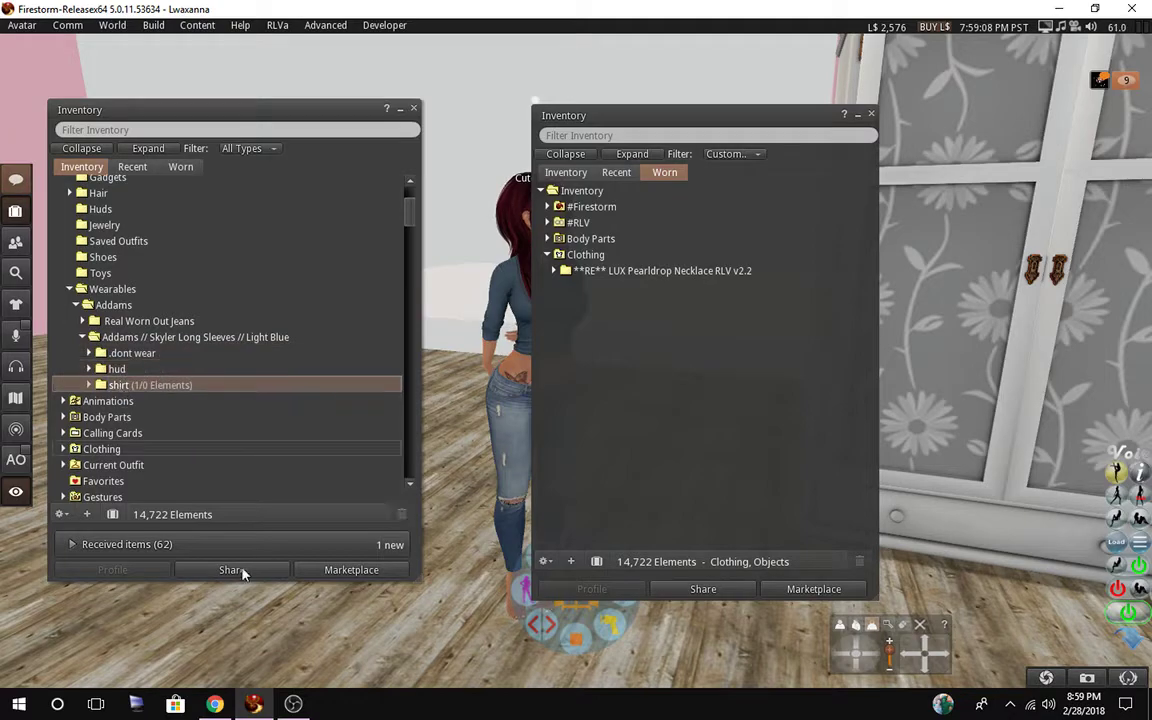
click(214, 704)
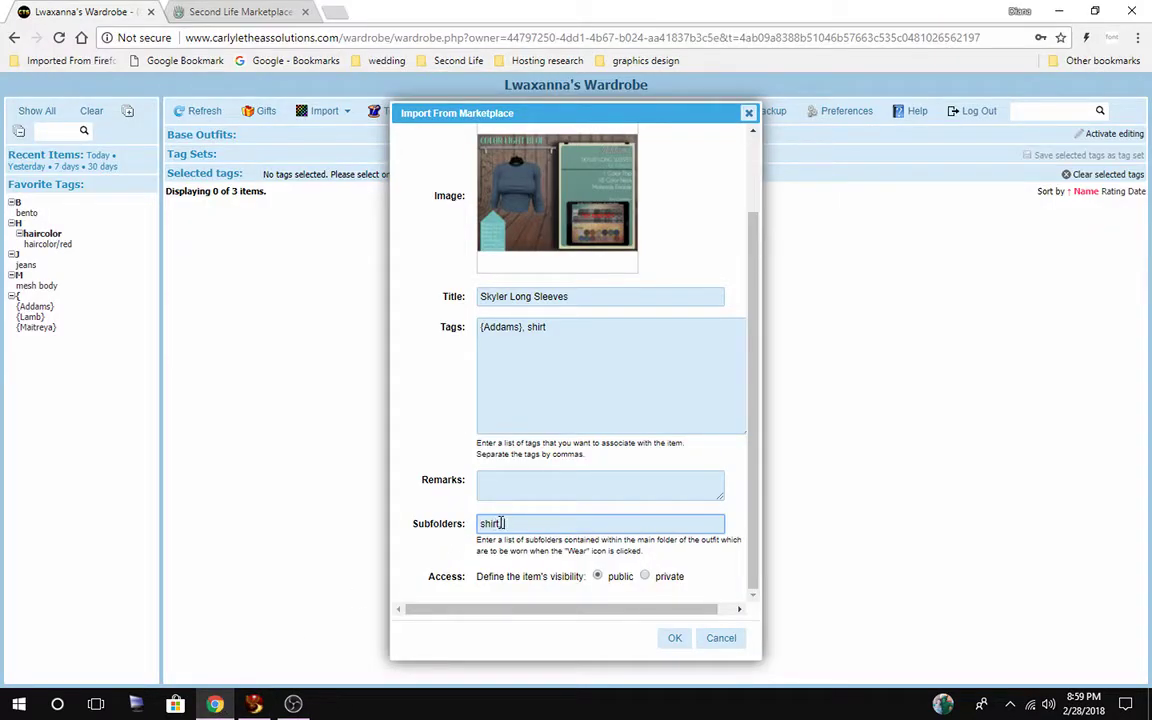
click(675, 640)
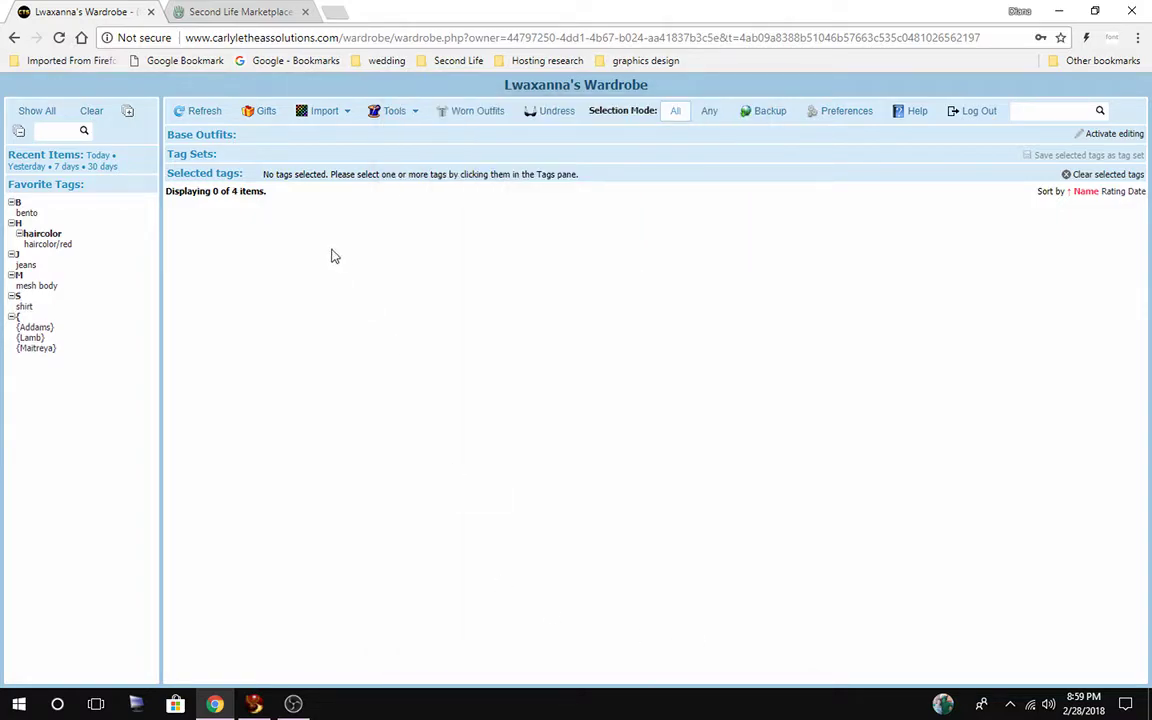
Filter the wardrobe by the {Addams} tag and check the Wear dialog for Skyler Long Sleeves.
click(33, 327)
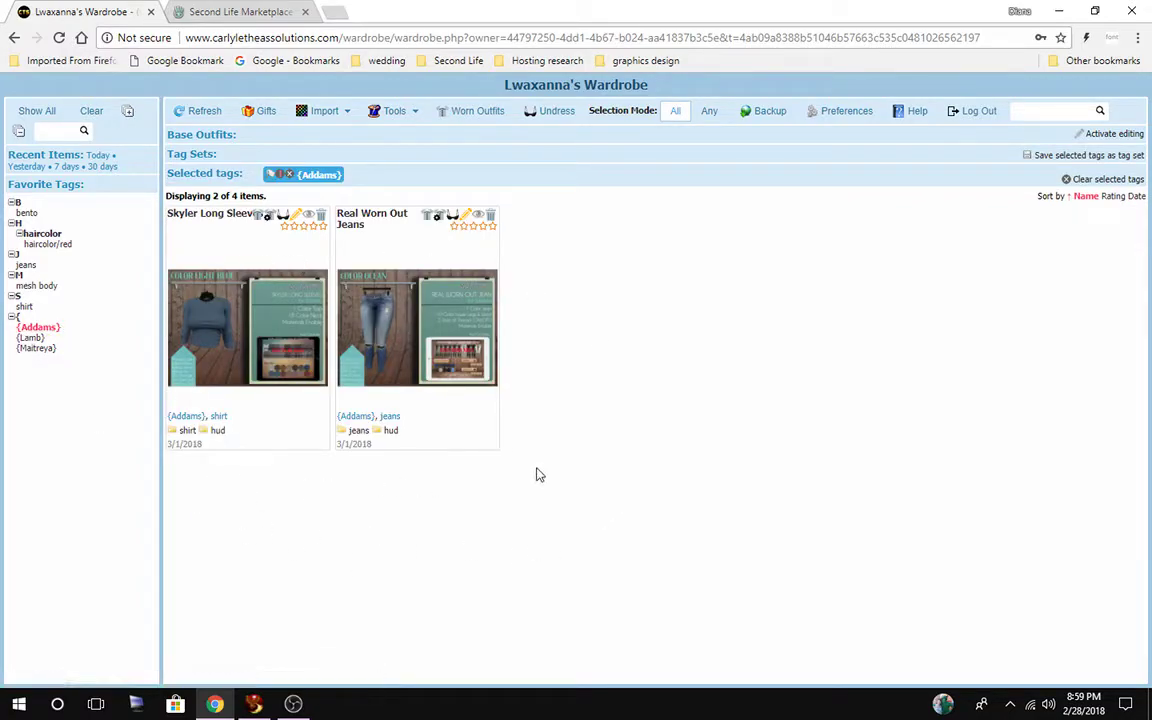
click(269, 220)
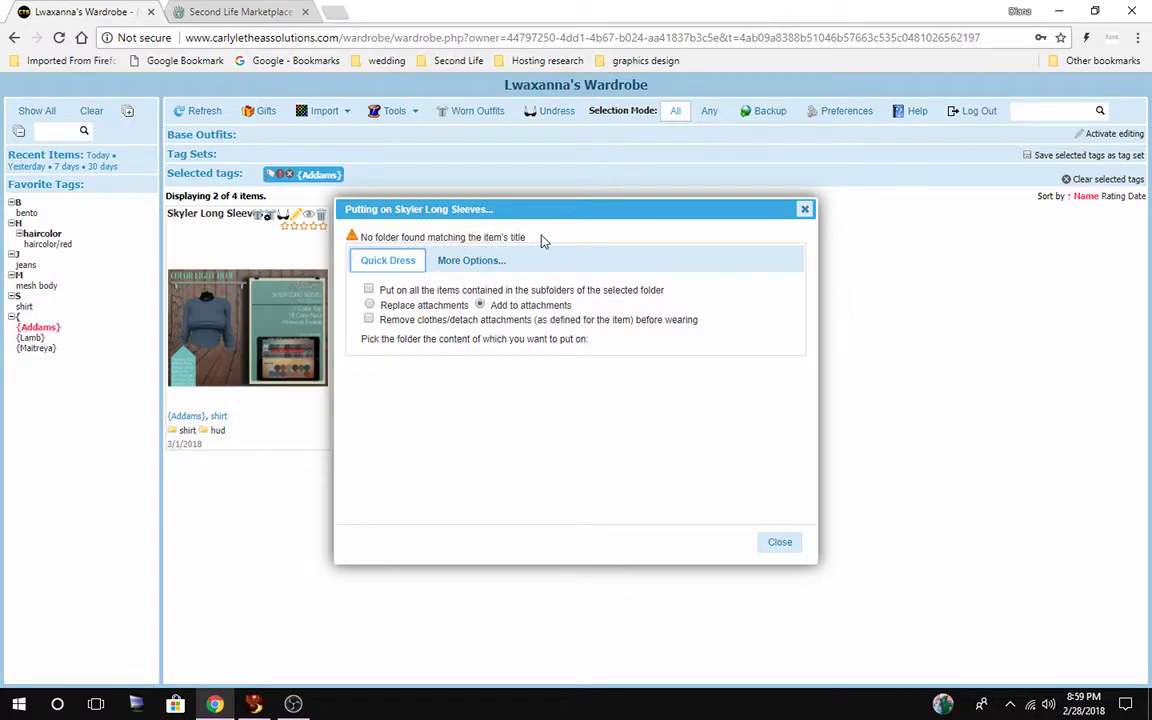
click(780, 541)
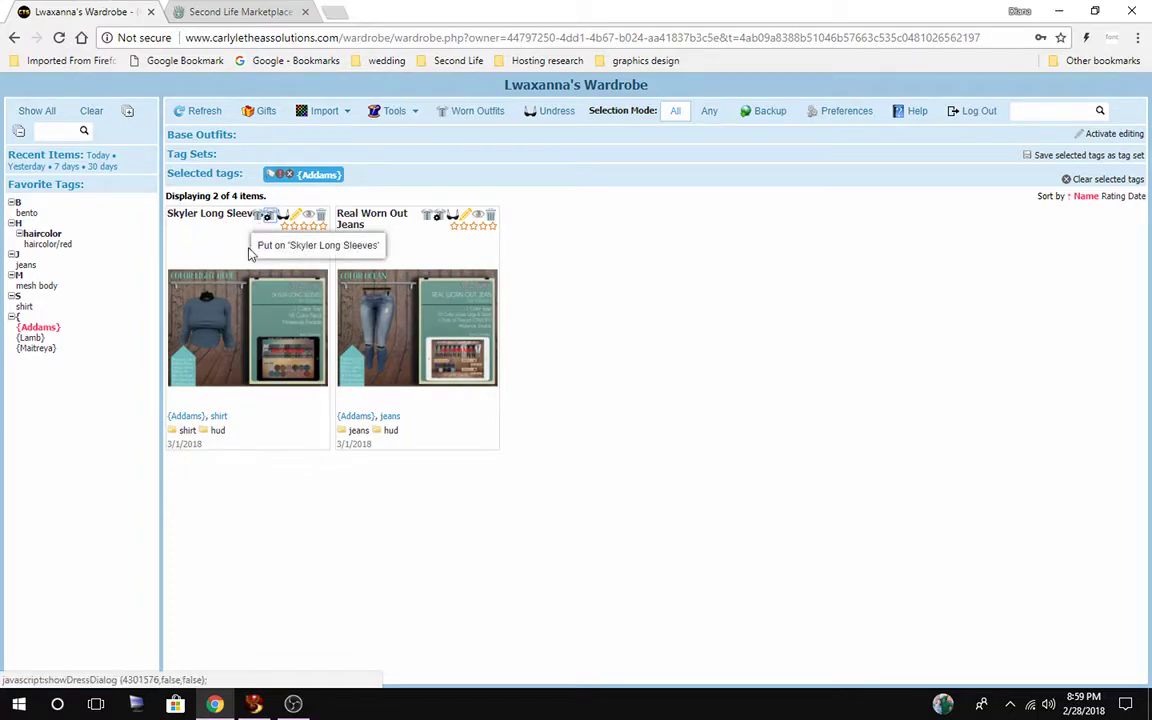
Switch to Firestorm, collapse the "Addams // Skyler Long Sleeves // Light Blue" folder, and rename it "Skyler Long Sleeves".
click(243, 708)
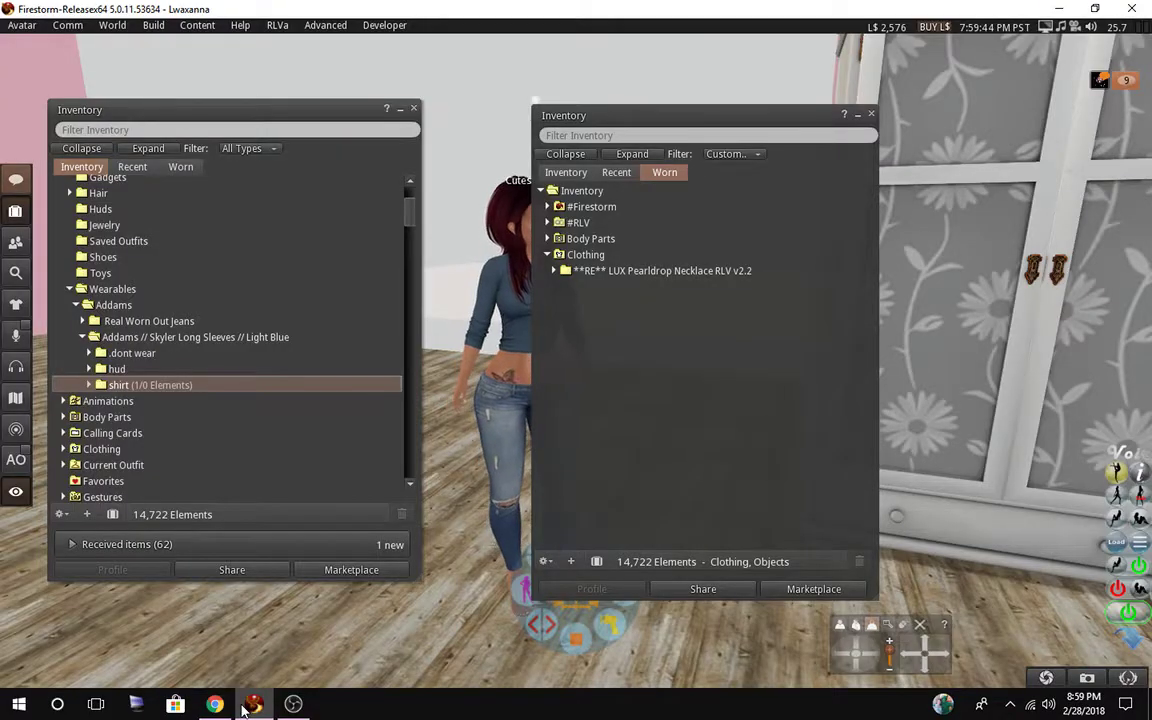
click(86, 339)
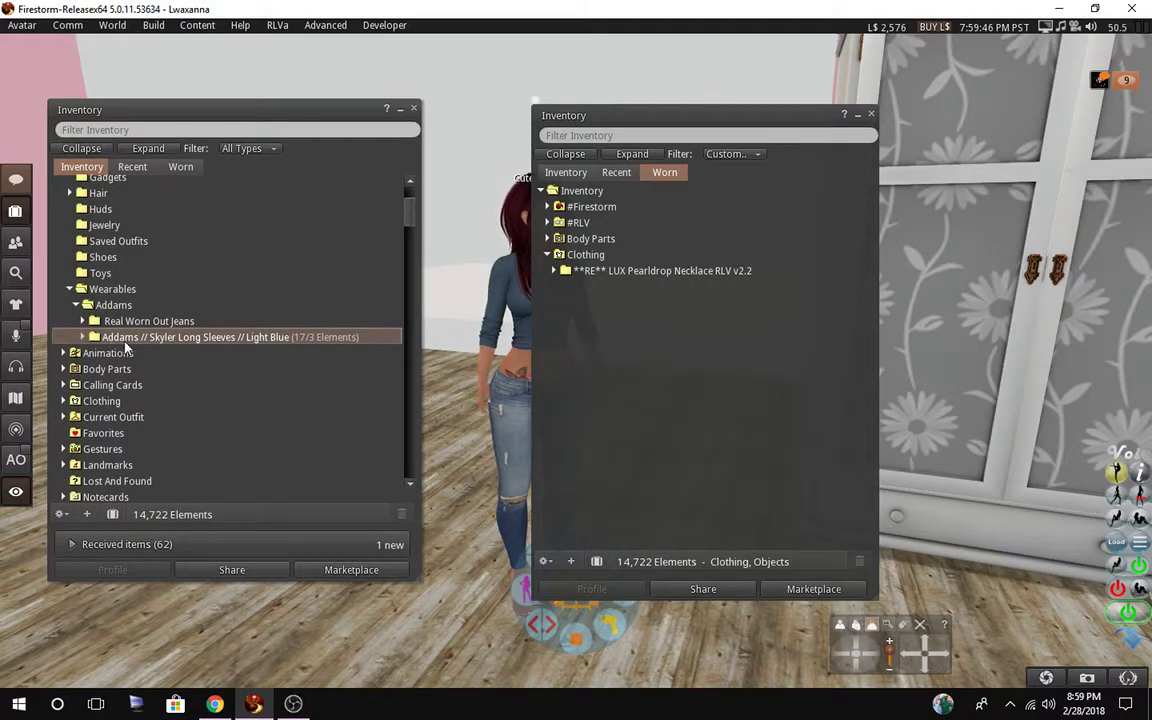
right_click(232, 338)
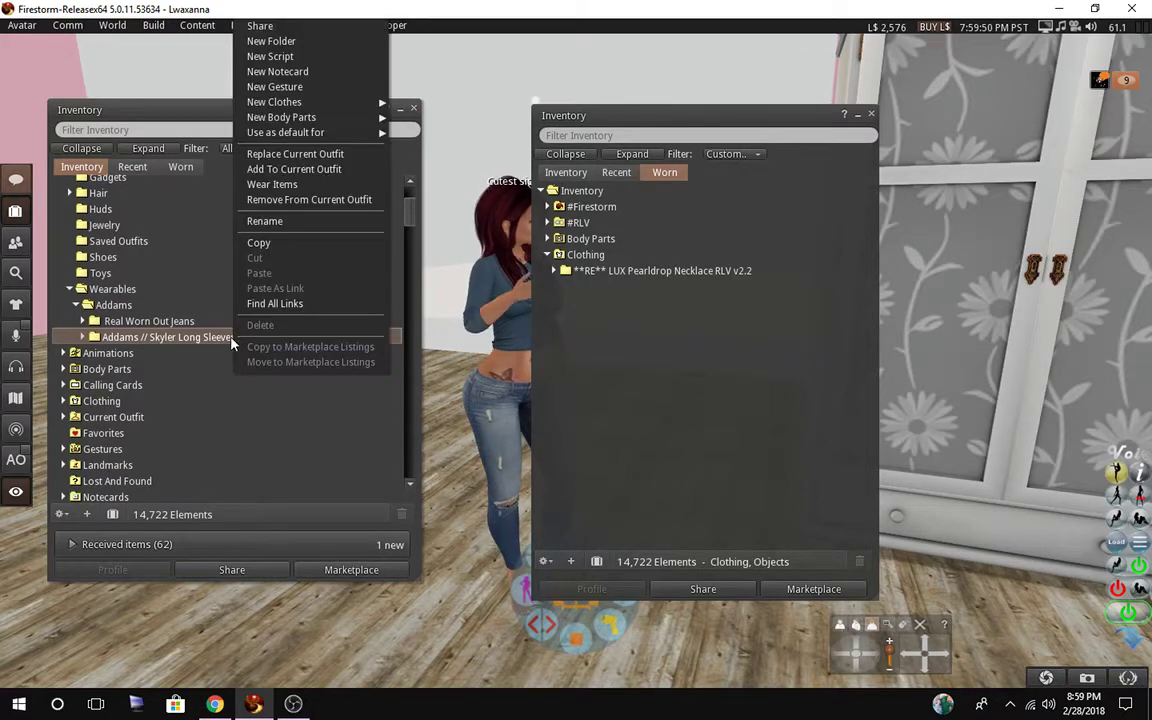
click(262, 221)
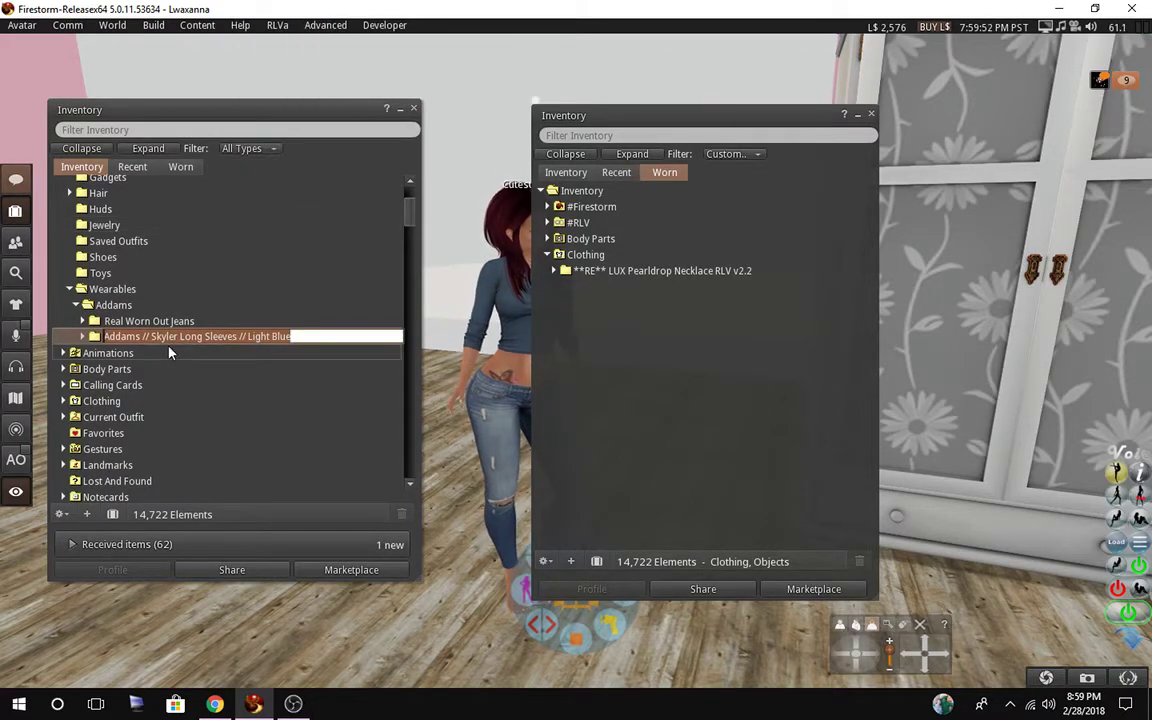
double_click(124, 336)
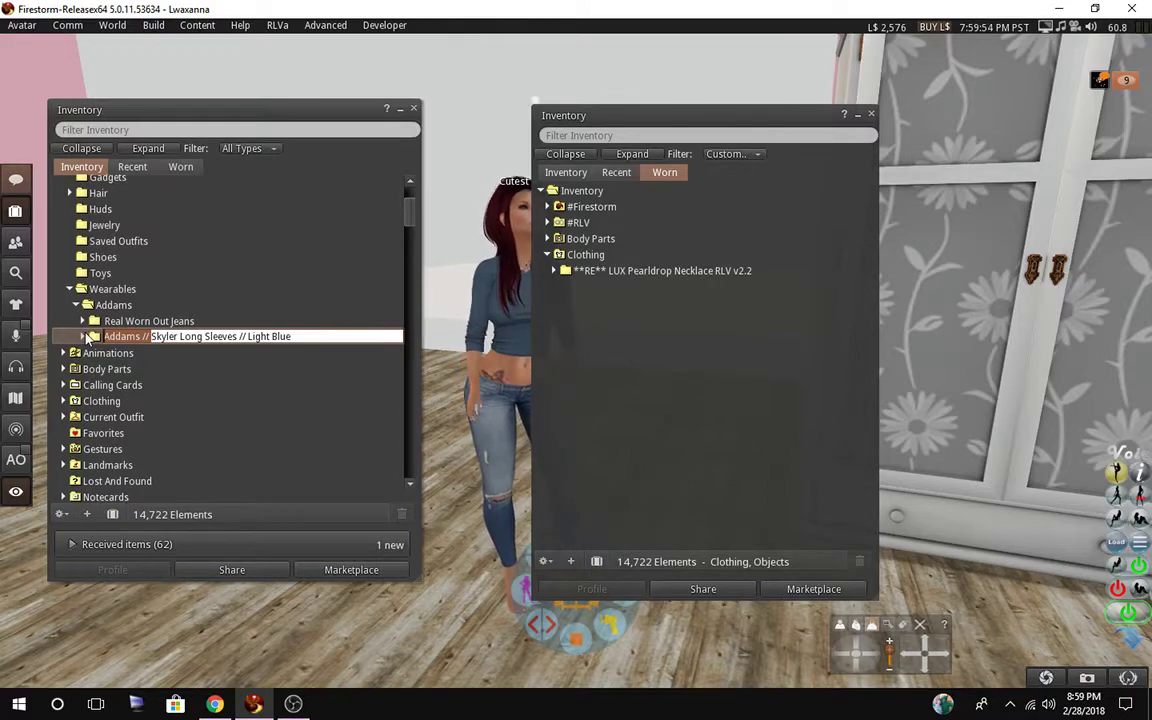
key(Delete)
key(Delete)
key(Delete)
key(Delete)
key(Delete)
key(shift+Left)
key(shift+Left)
key(shift+Left)
key(shift+Left)
key(shift+Left)
key(shift+Left)
key(shift+Left)
key(shift+Left)
key(shift+Left)
key(shift+Left)
key(shift+Left)
key(shift+Left)
key(shift+Left)
key(shift+Left)
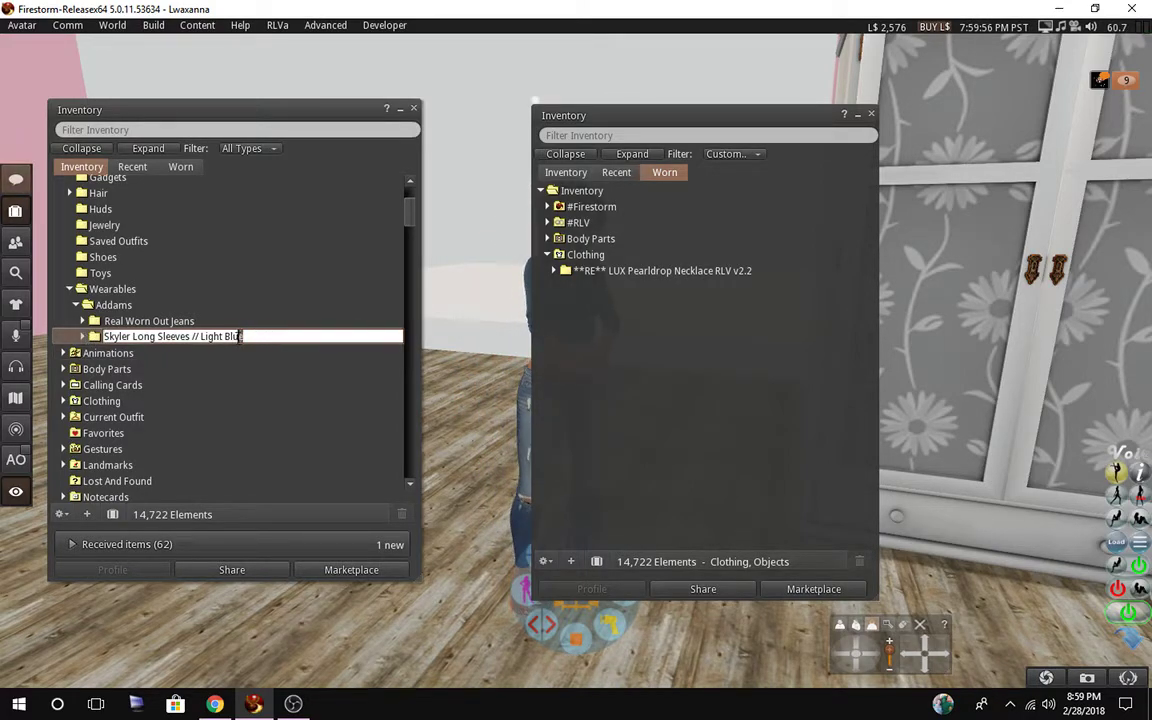
key(Delete)
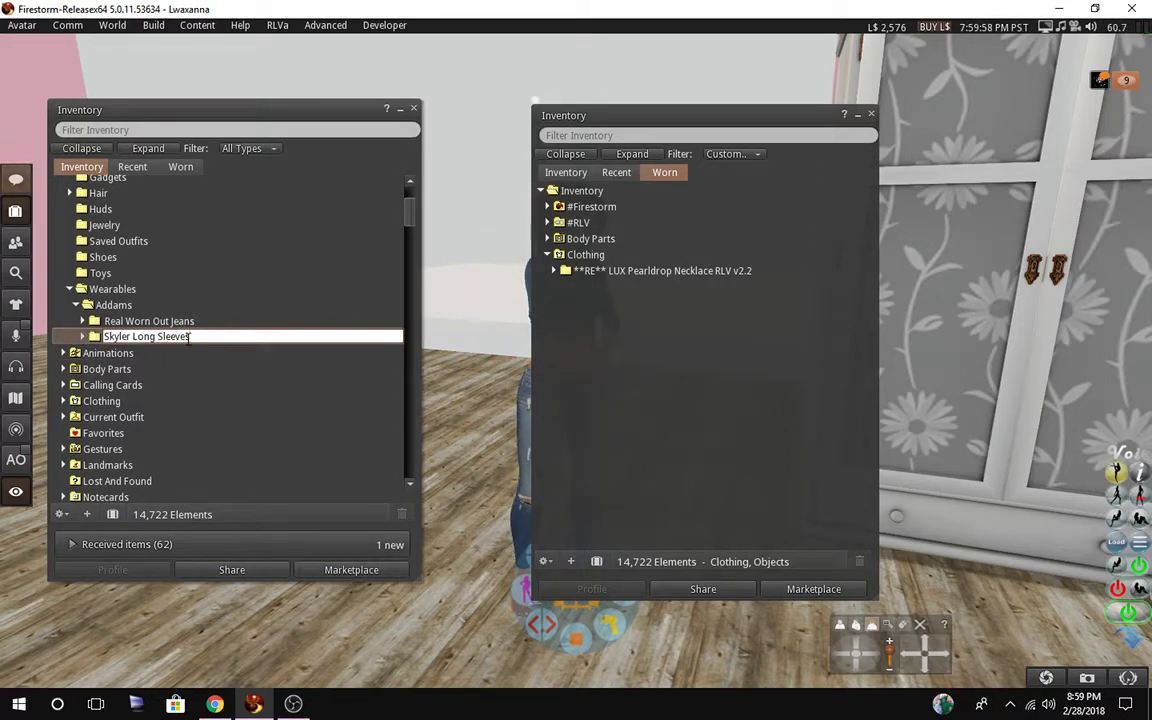
key(Return)
Return to the wardrobe in Chrome, recheck the Skyler Long Sleeves Wear dialog, and deselect the {Addams} tag.
mouse_move(215, 702)
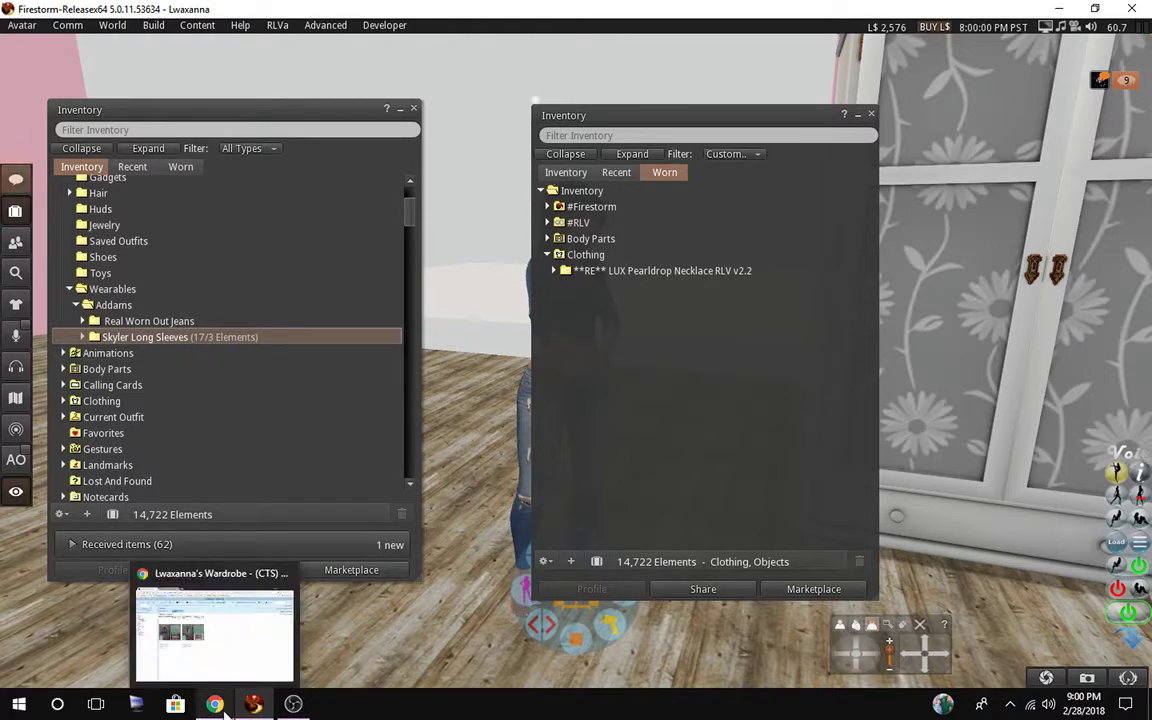
click(195, 632)
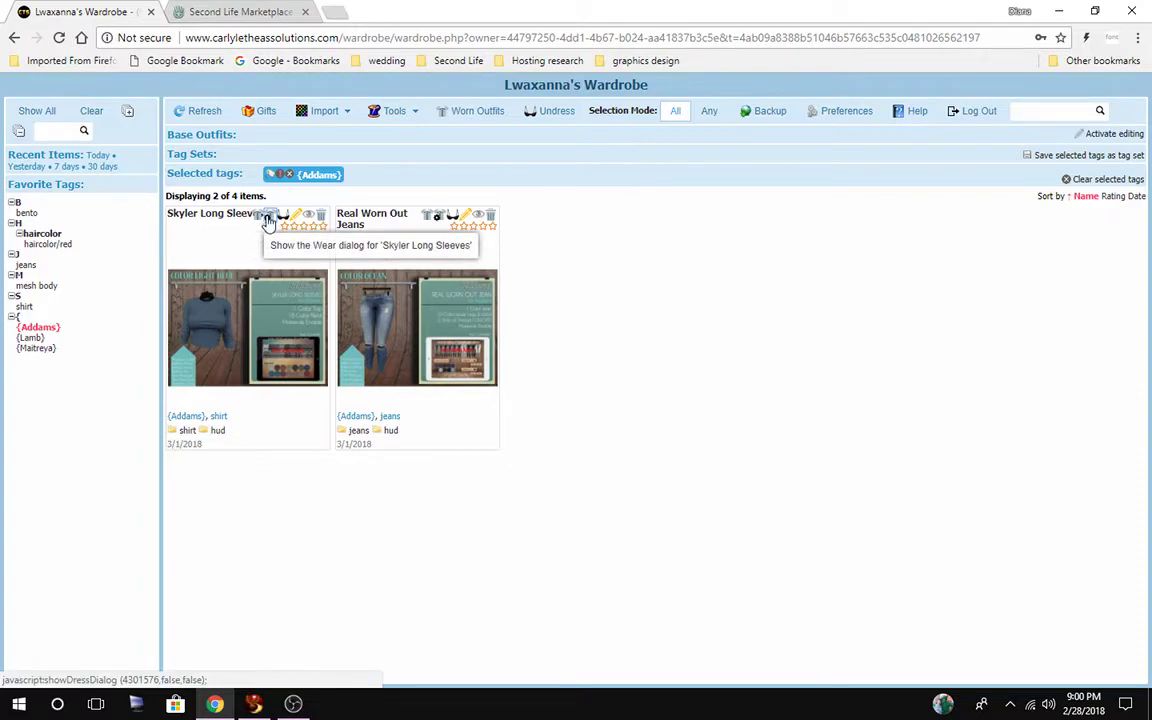
click(268, 218)
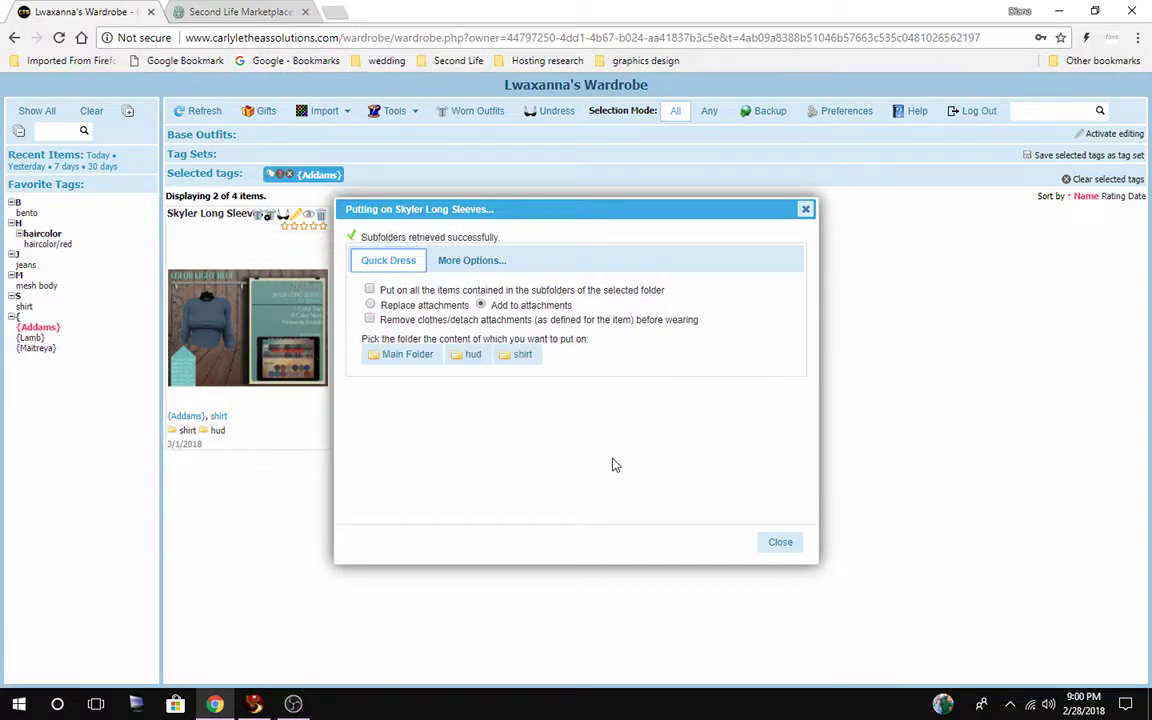
click(775, 549)
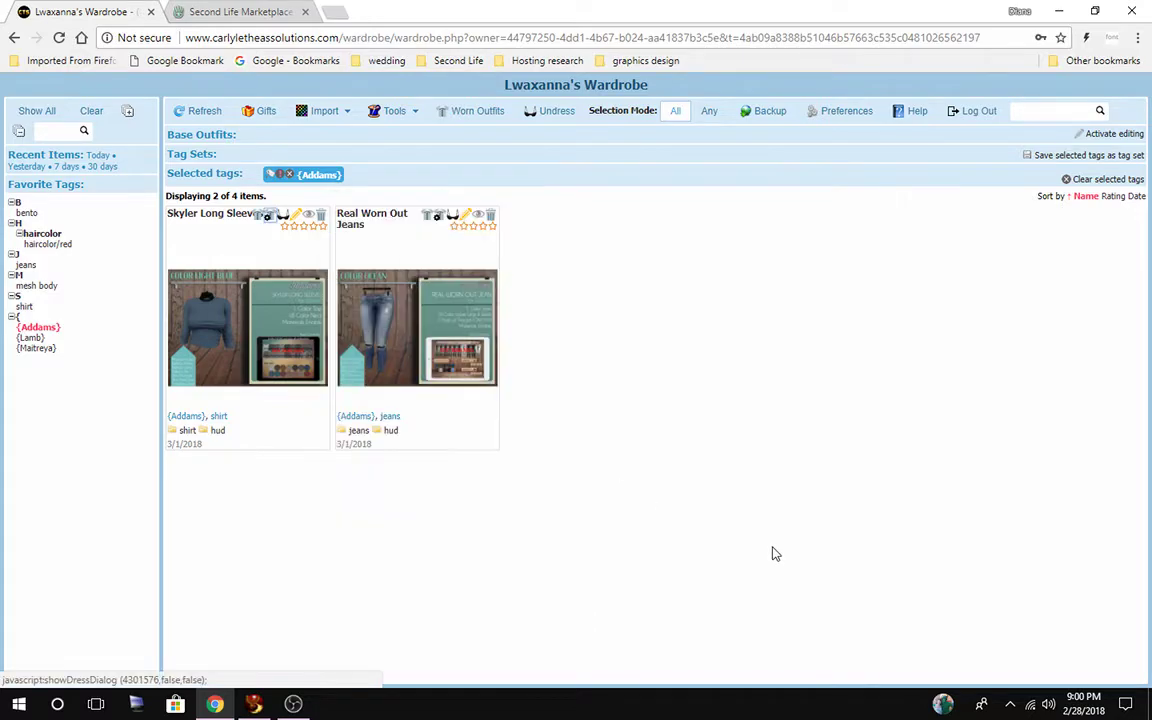
click(38, 327)
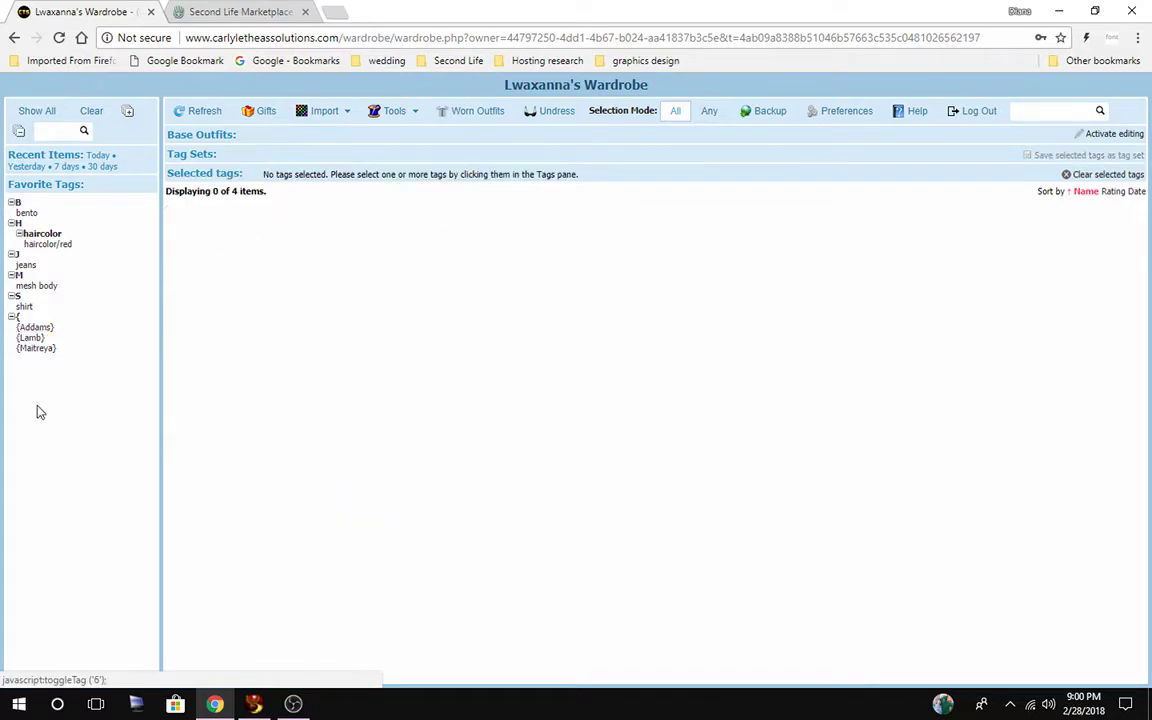
Switch to Firestorm and minimize both inventory windows.
mouse_move(256, 704)
click(305, 630)
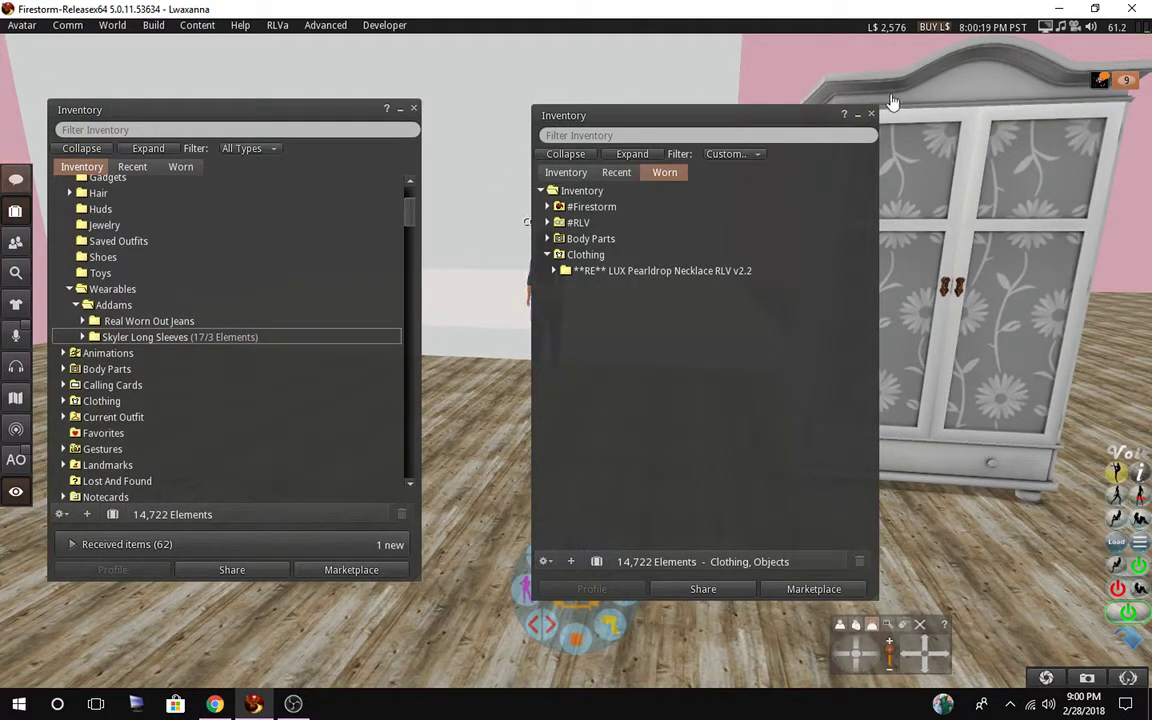
click(858, 115)
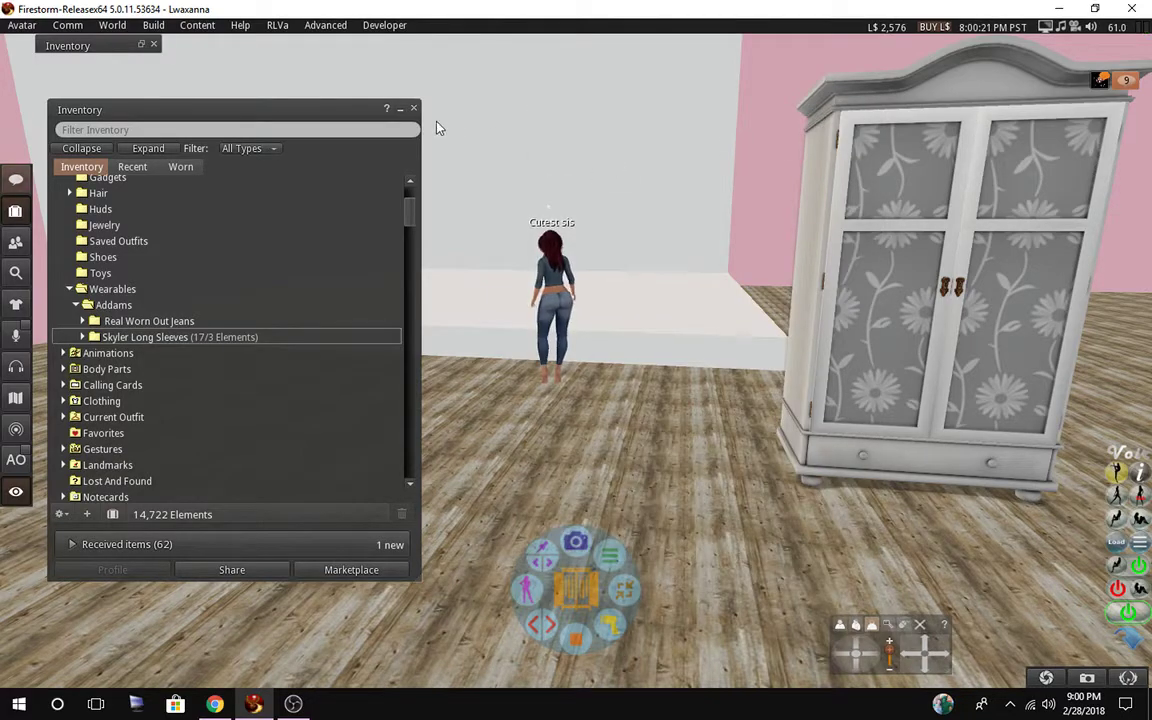
click(399, 111)
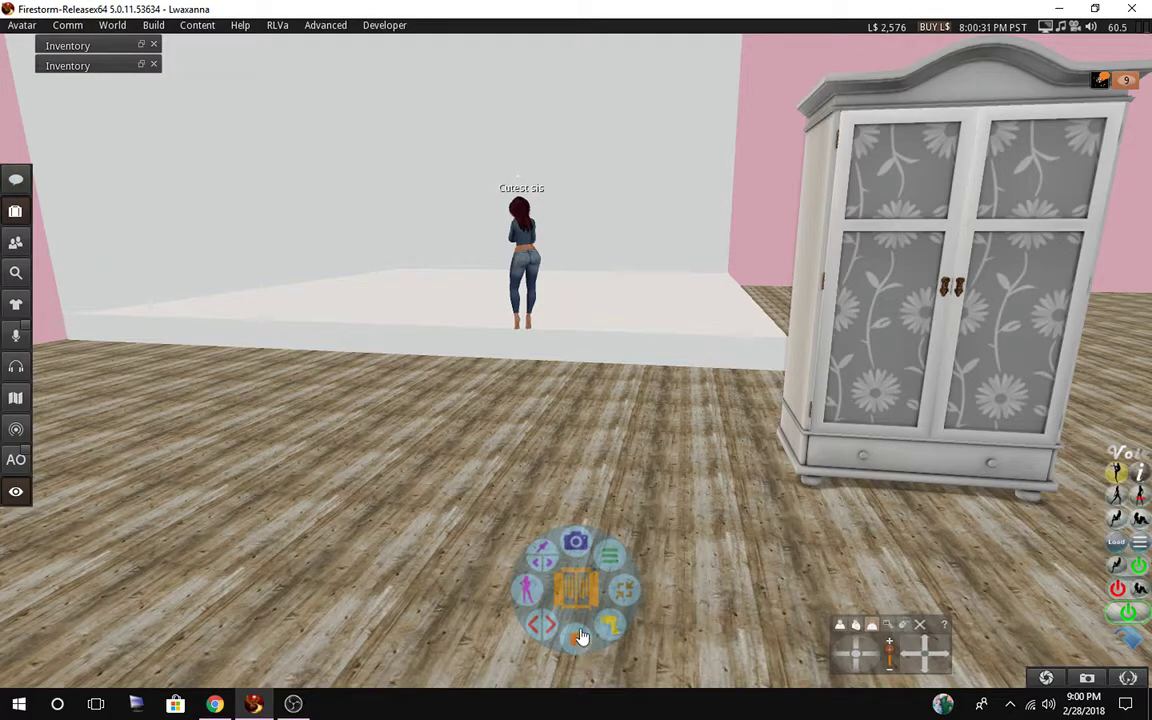
Turn the avatar to face the camera, minimise the wardrobe HUD, and frame the full outfit at an angle against the white backdrop.
alt+click(533, 254)
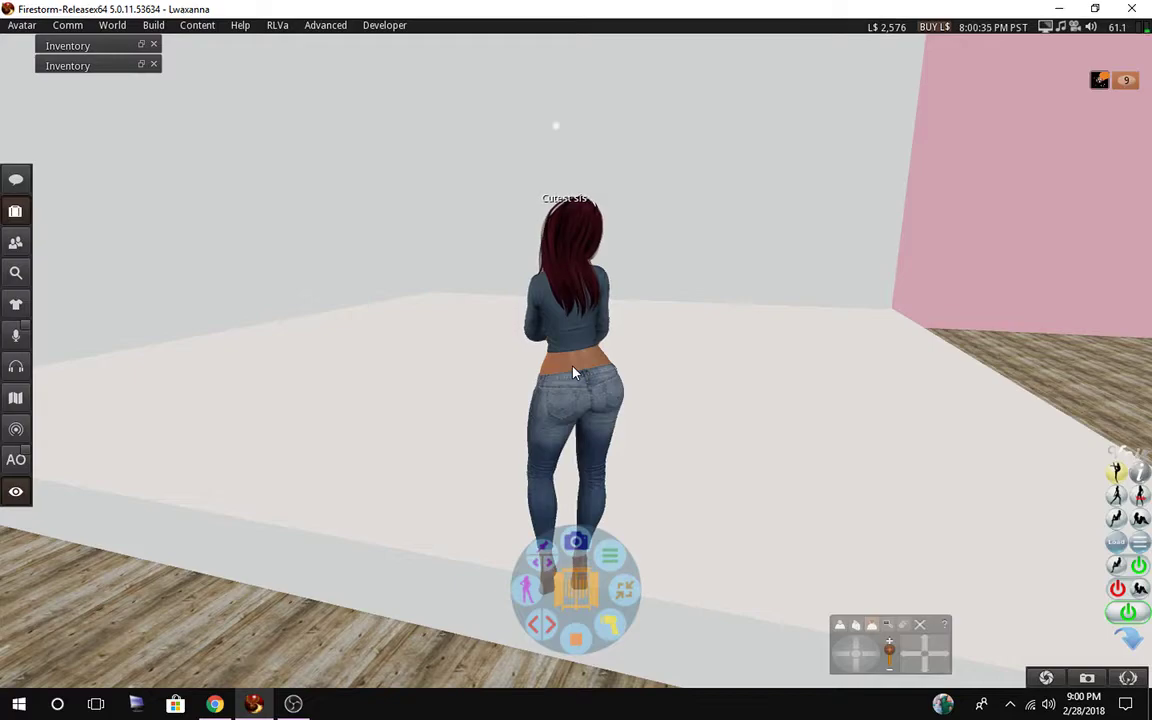
key(Up)
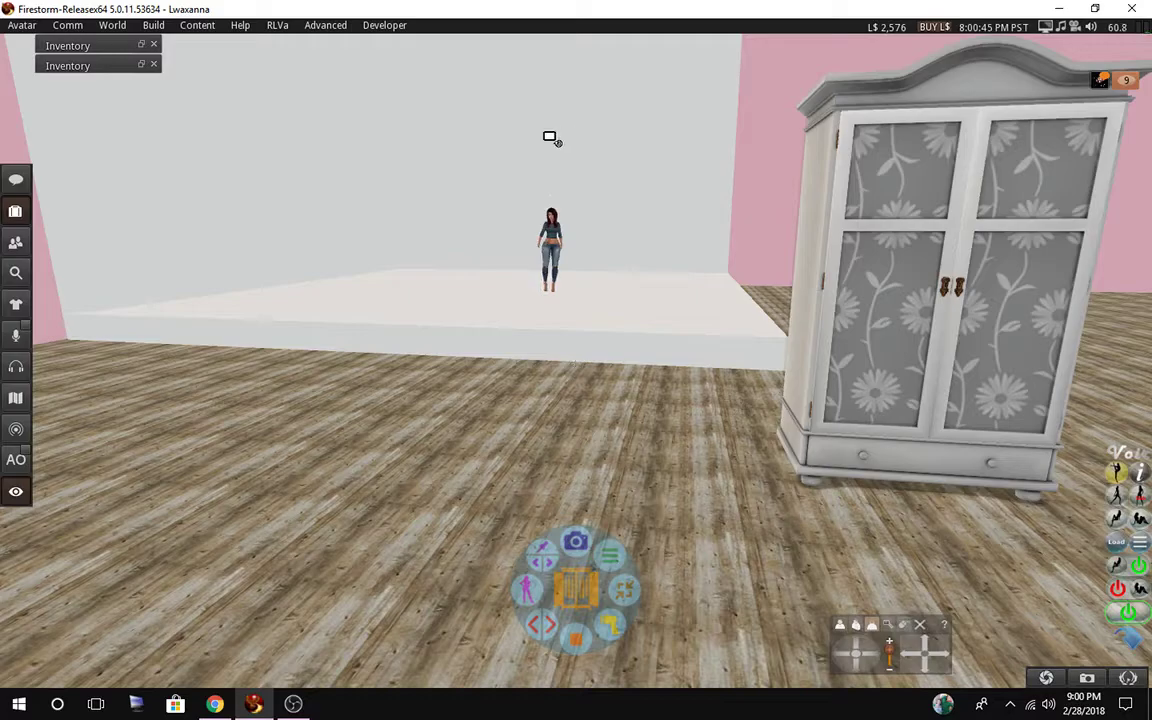
scroll(571, 139, down, 3)
scroll(586, 418, up, 5)
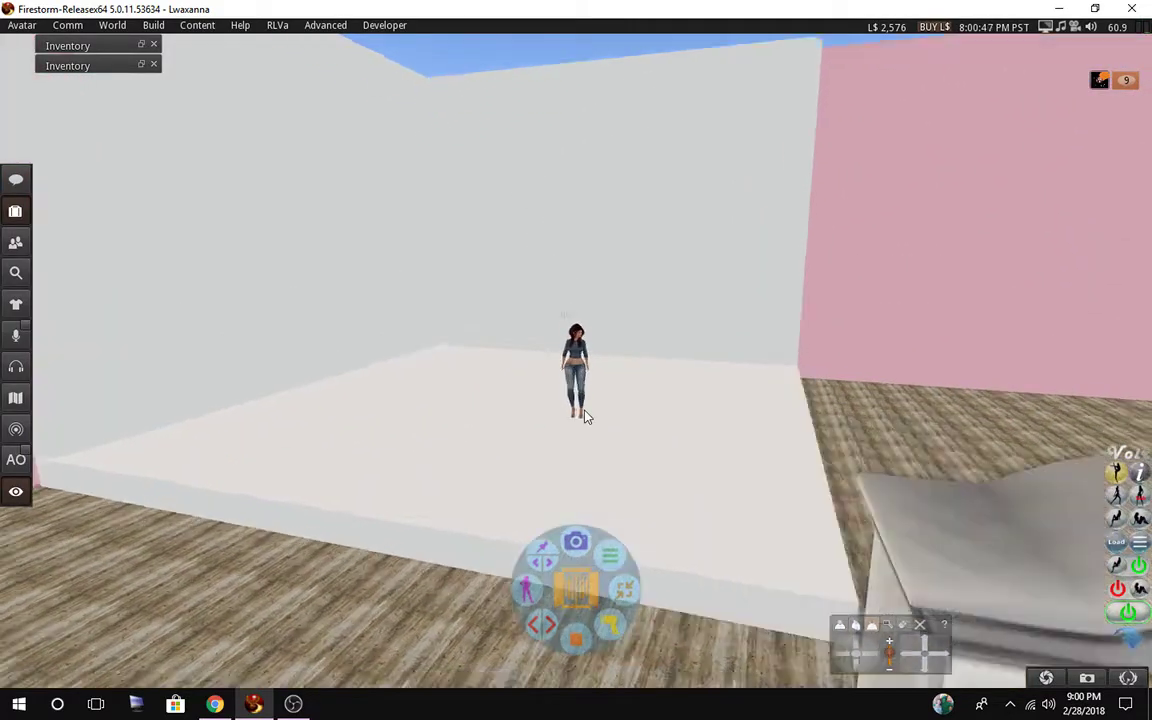
scroll(586, 418, up, 2)
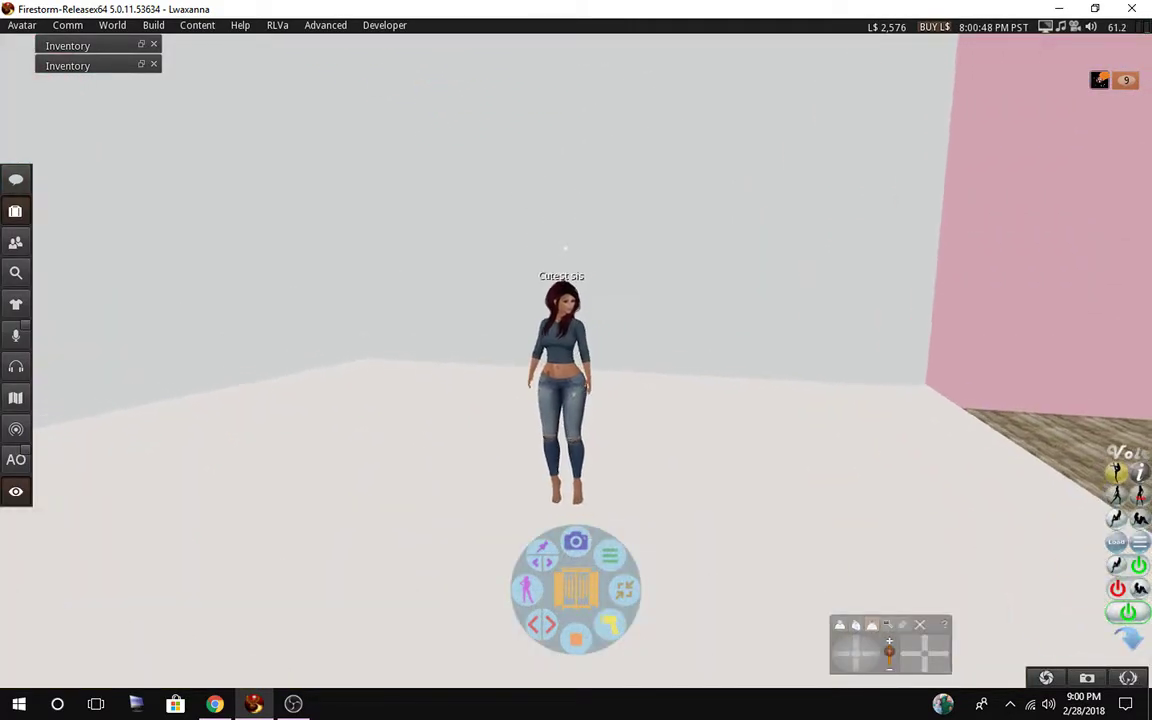
scroll(585, 369, up, 2)
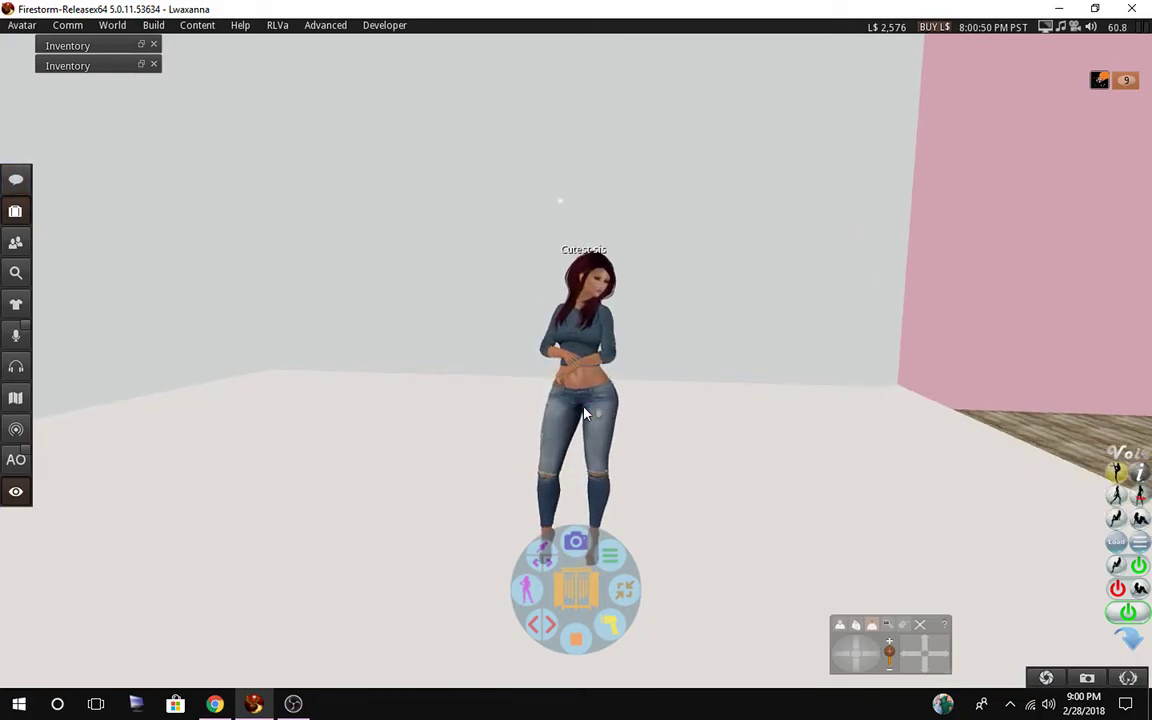
click(621, 598)
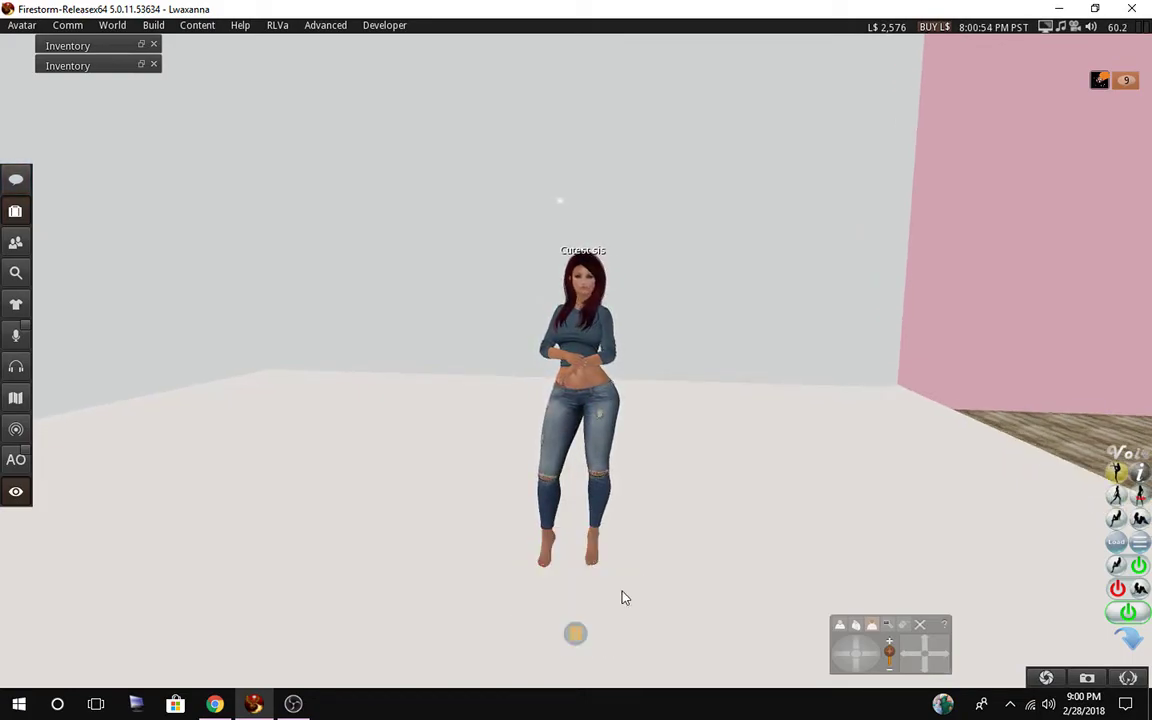
scroll(648, 508, up, 1)
scroll(648, 508, up, 1)
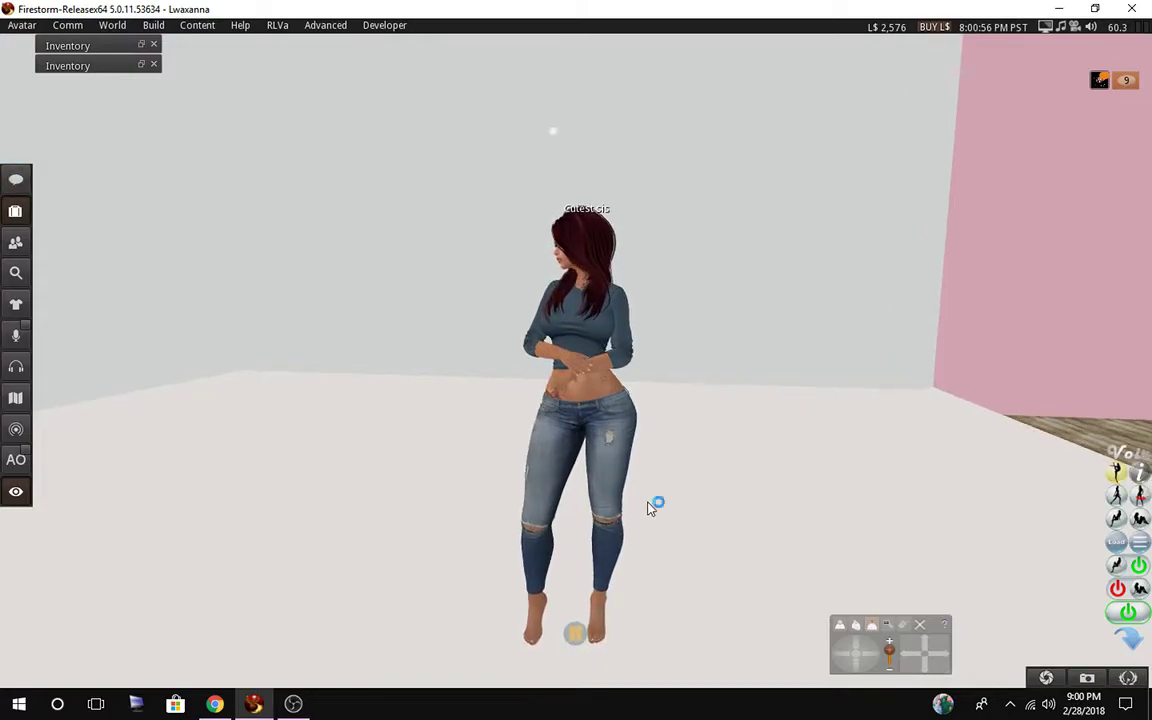
drag(843, 658, 843, 658)
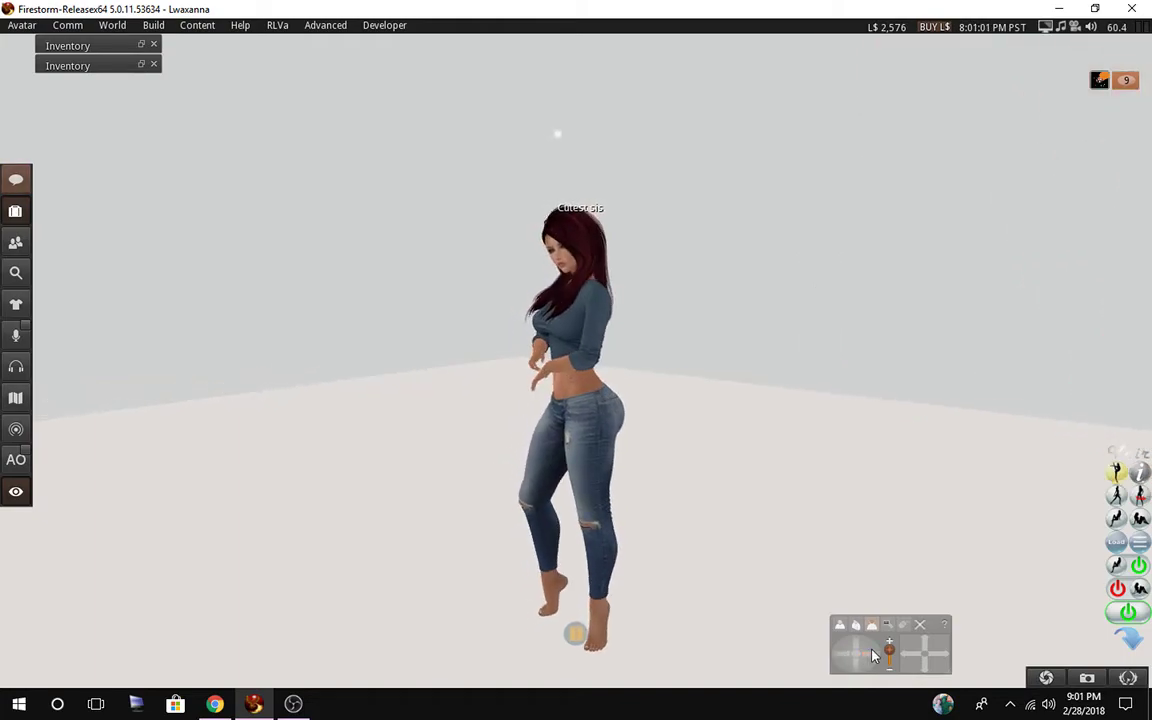
Take a snapshot of the outfit, save it to disk as "jeans and shirt" in Documents > Wardrobe, and close the Snapshot window.
click(1087, 679)
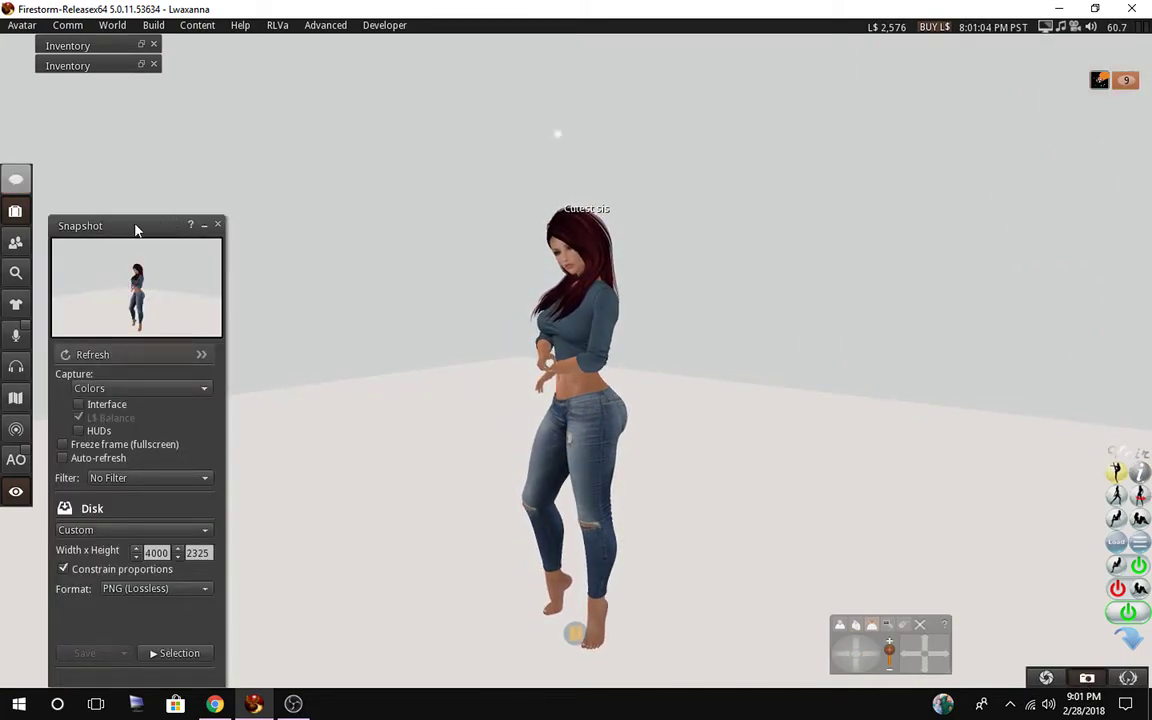
drag(178, 97, 178, 97)
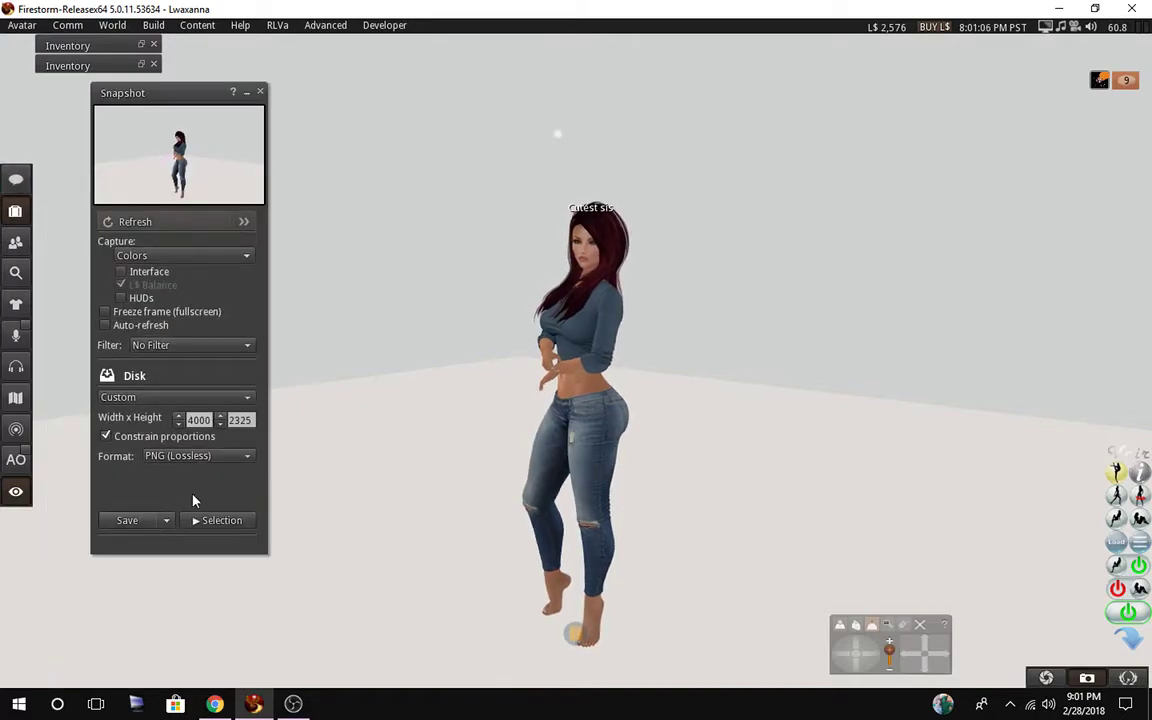
click(128, 521)
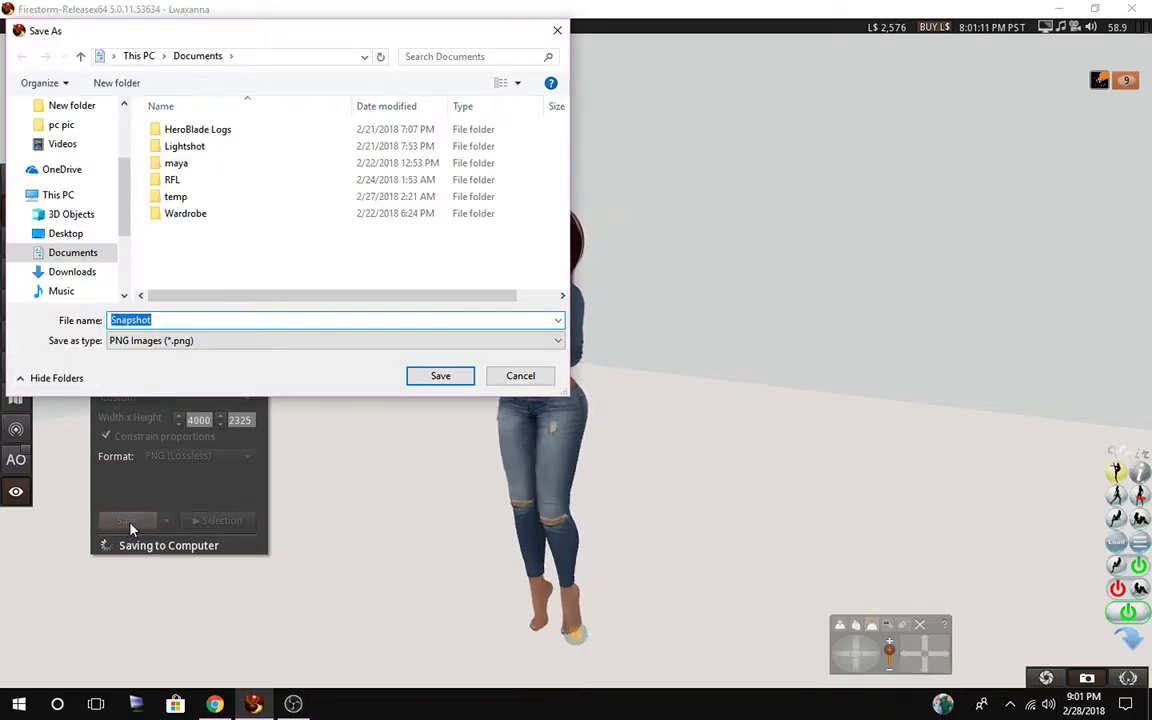
double_click(195, 214)
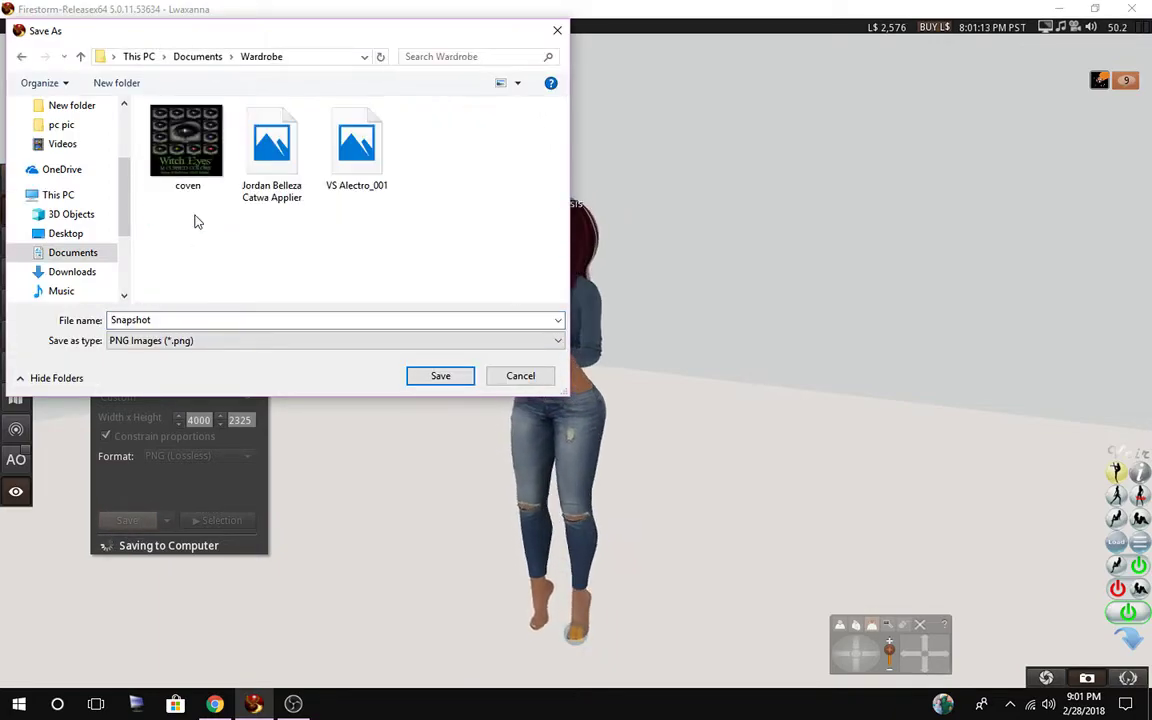
double_click(180, 319)
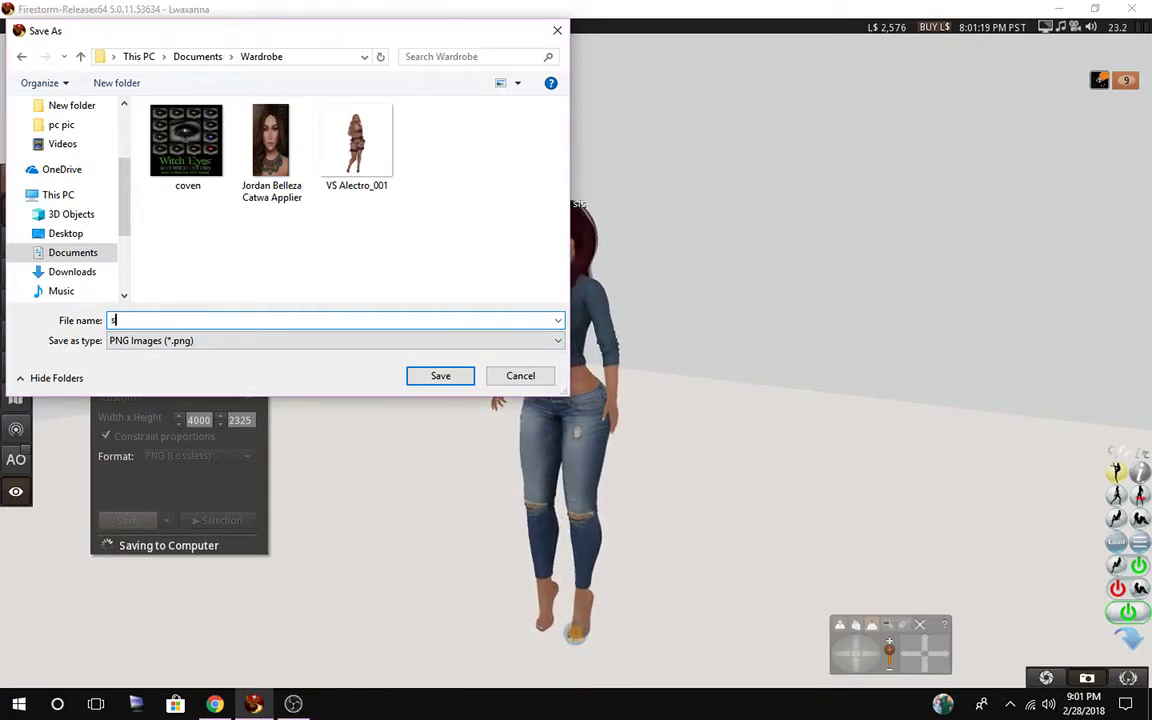
text(jeans and shirt)
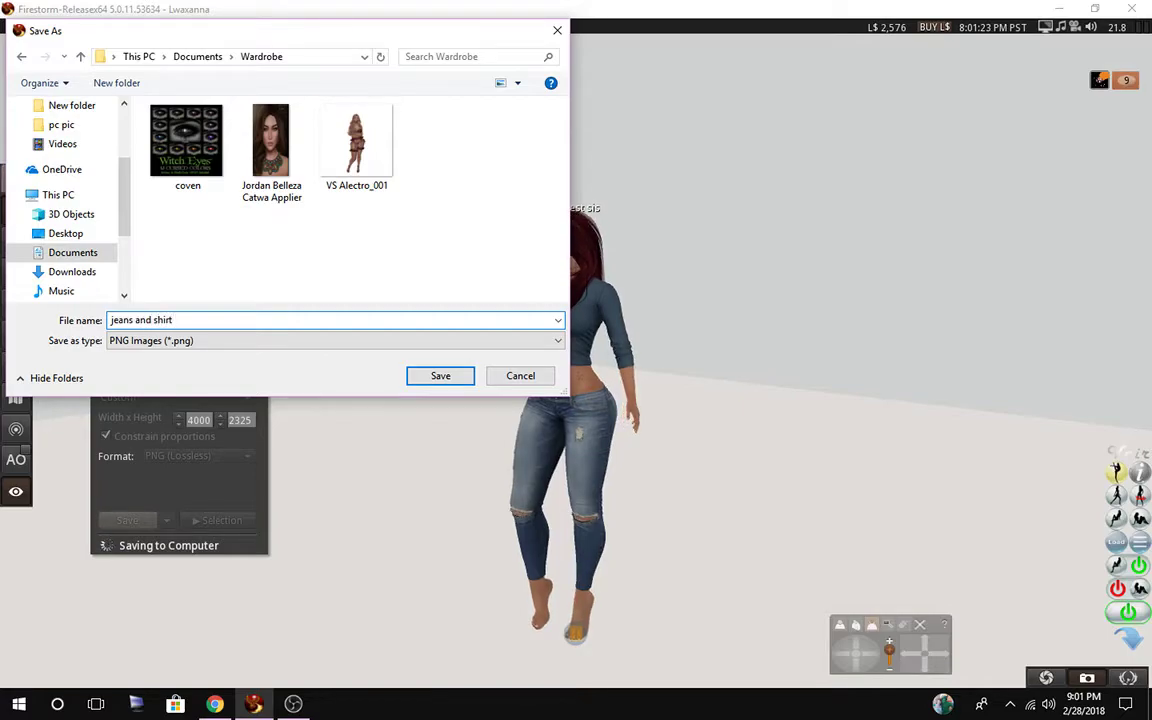
click(416, 379)
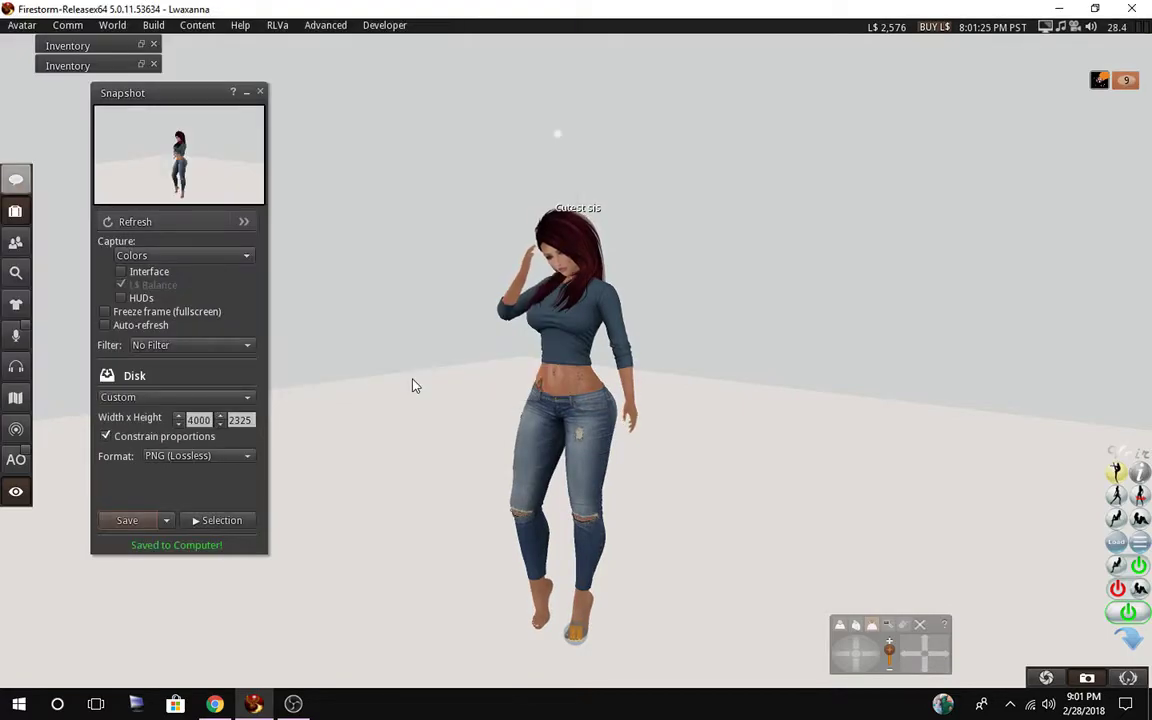
click(260, 92)
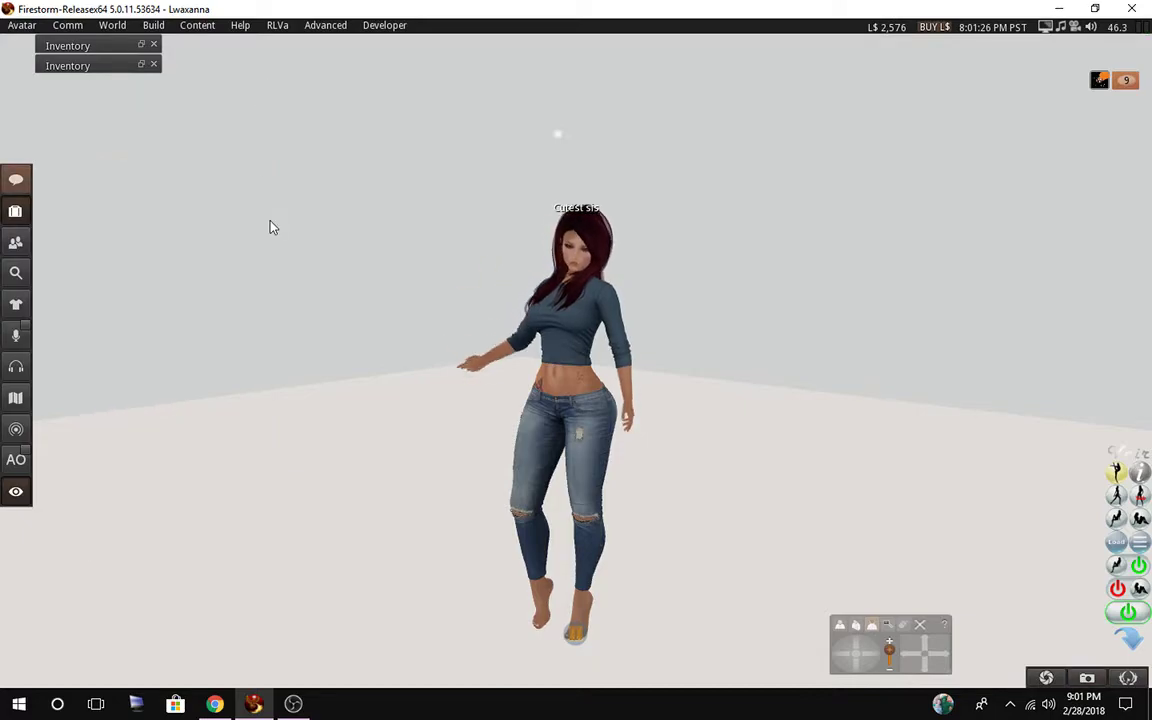
Restore both inventory windows, collapse the Wearables folder, and expand Current Outfit to review the worn items.
click(146, 66)
click(141, 46)
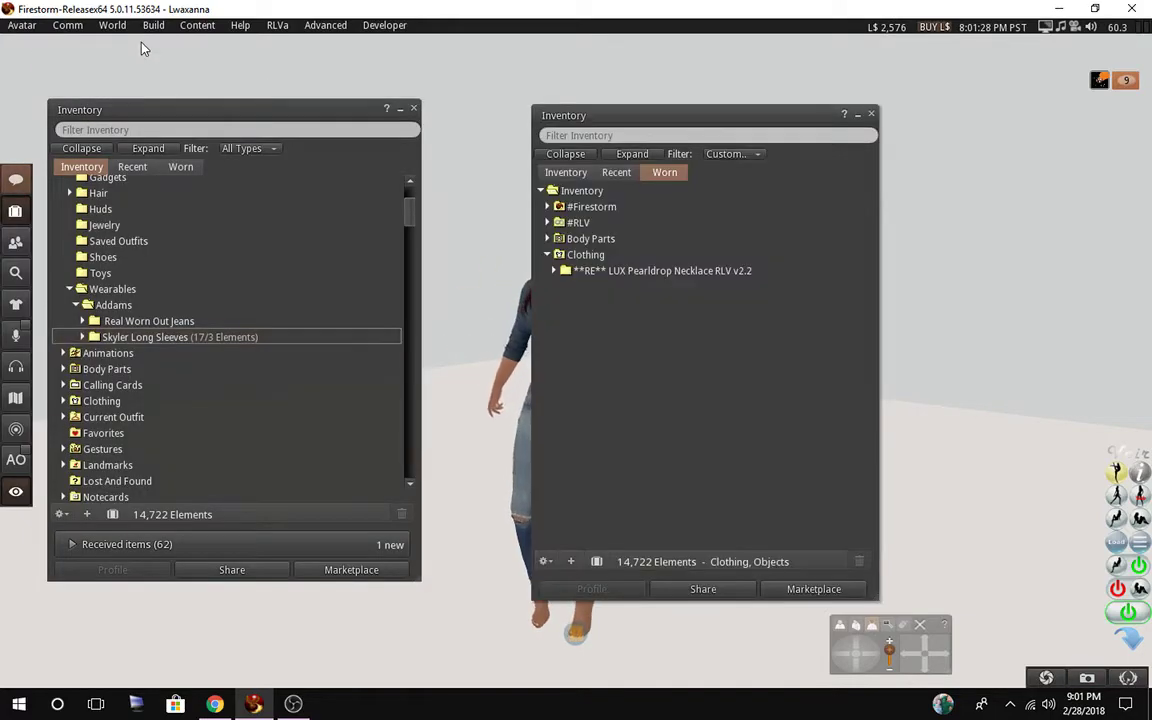
click(69, 289)
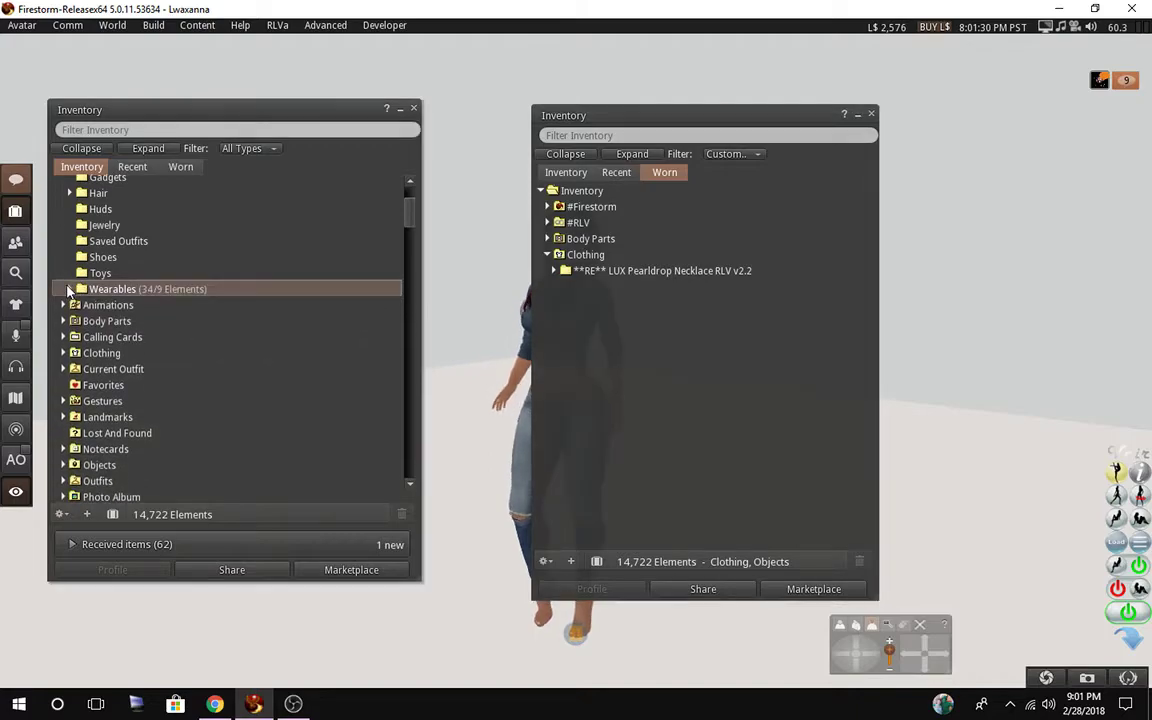
click(64, 370)
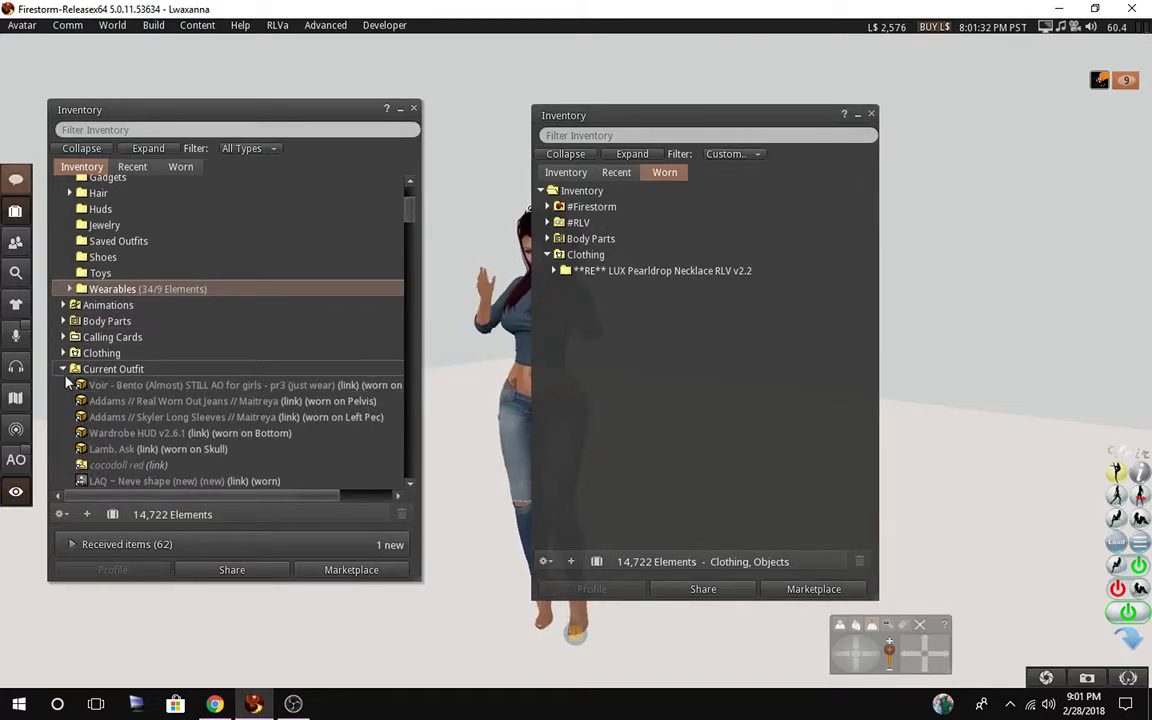
scroll(230, 435, down, 2)
scroll(232, 438, down, 4)
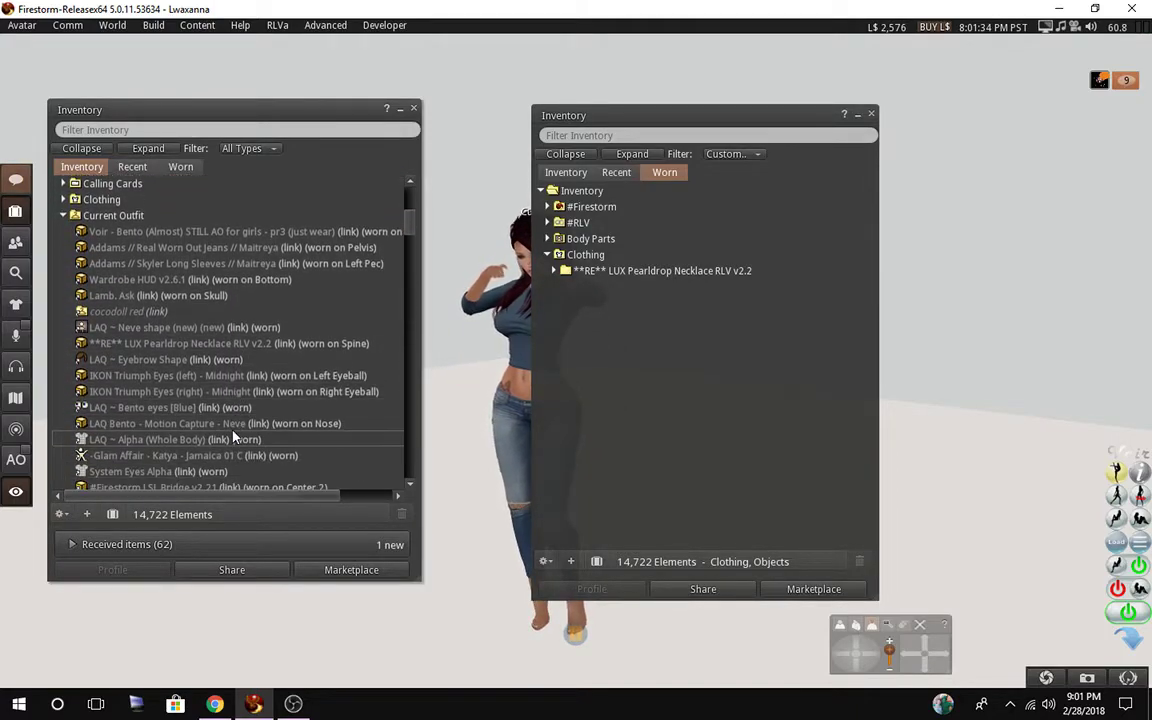
scroll(233, 437, up, 2)
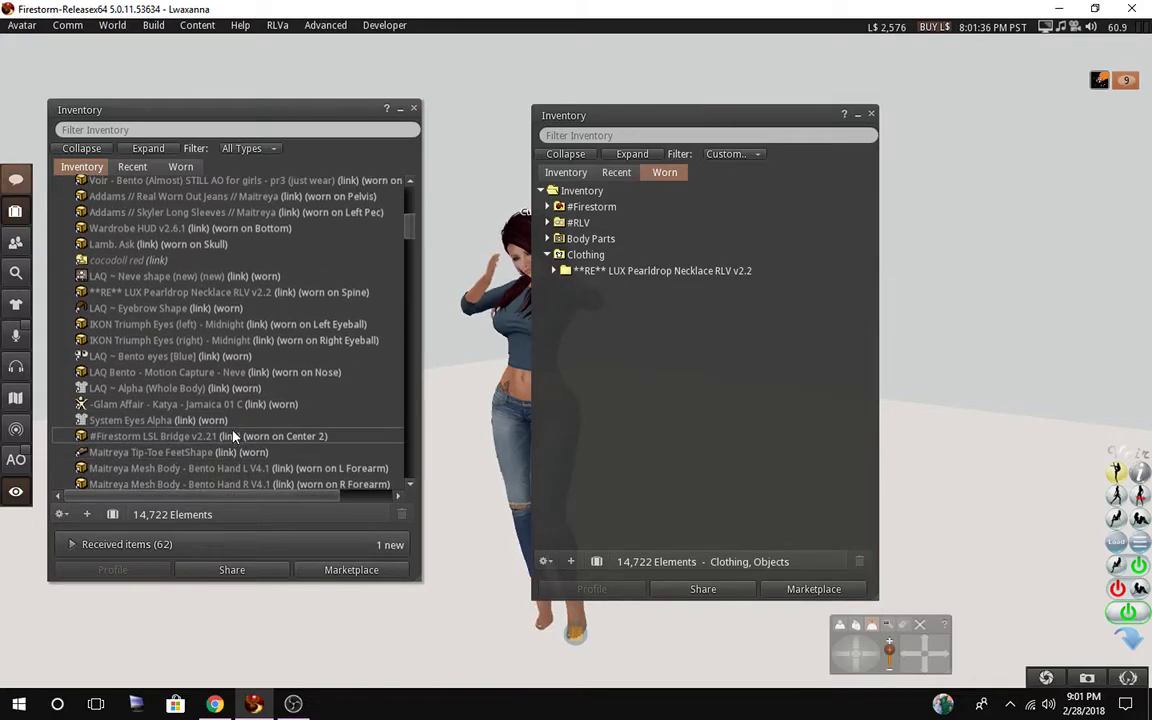
Copy the Real Worn Out Jeans, Skyler Long Sleeves and Lamb. Ask hair links from Current Outfit.
click(150, 235)
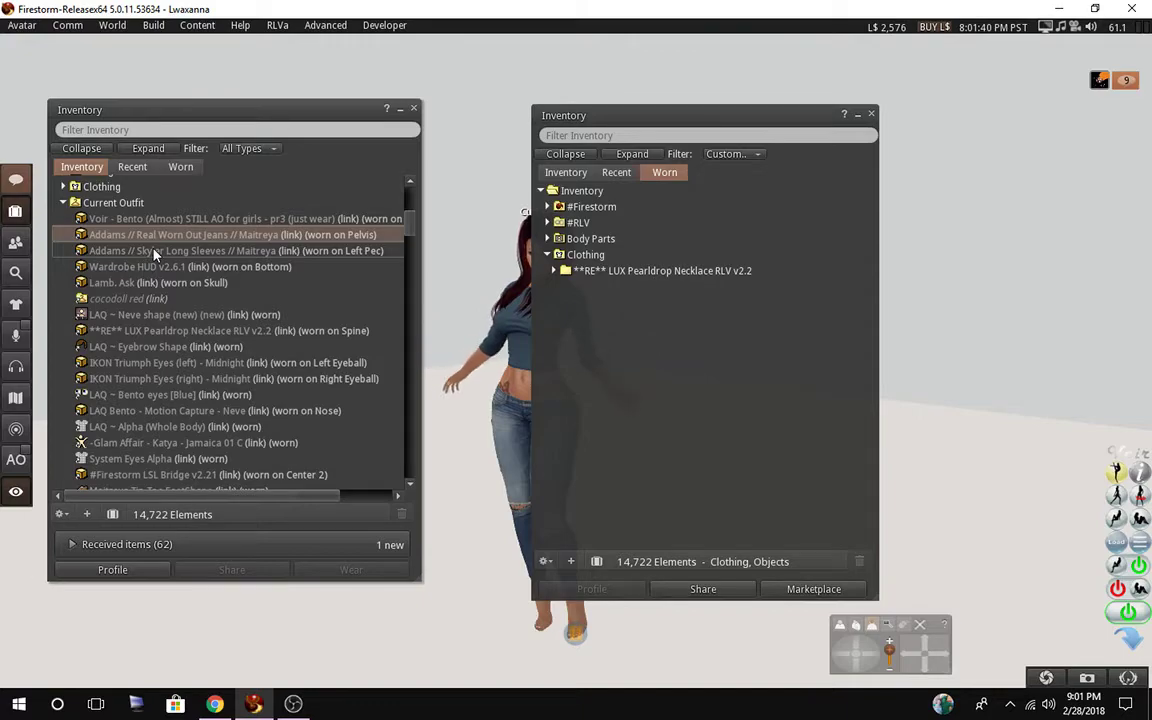
ctrl+click(154, 251)
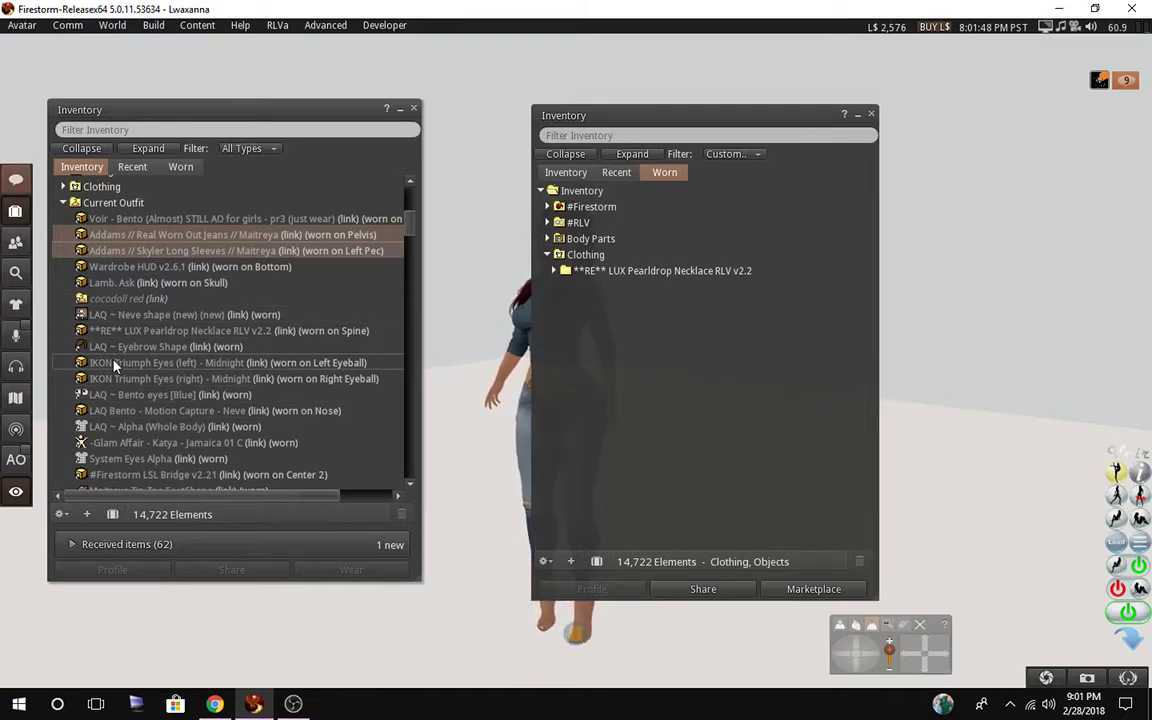
right_click(115, 284)
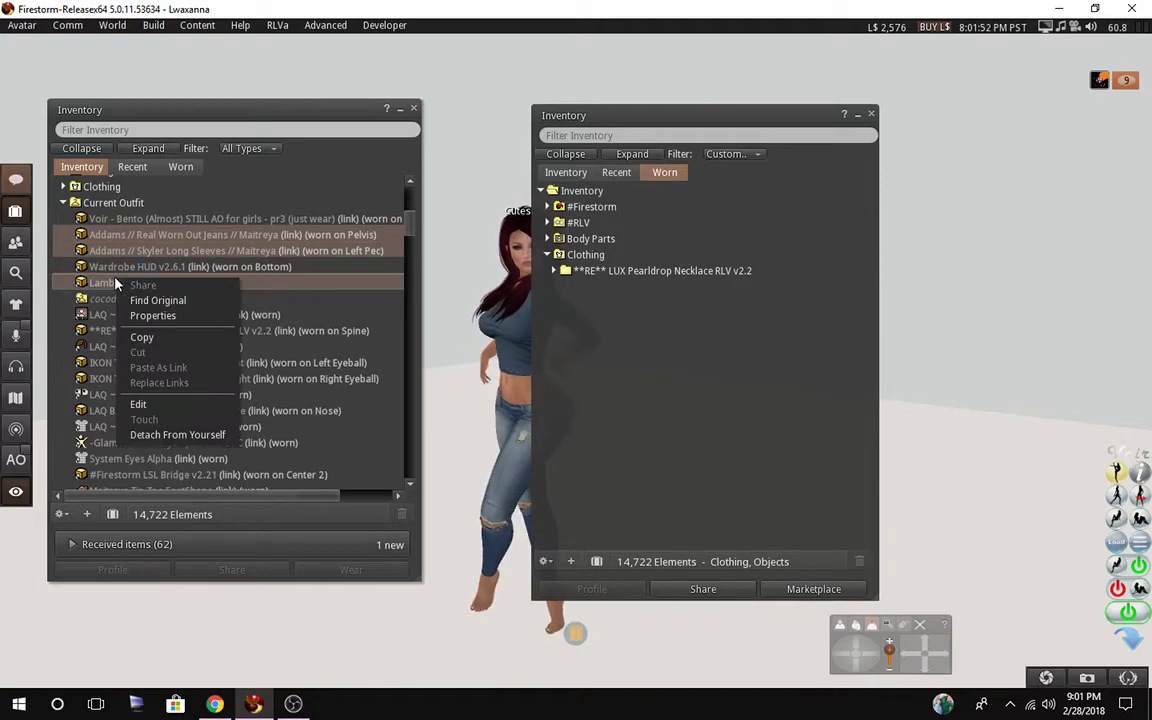
click(139, 337)
Create a folder named "jeans and shirt" inside the Saved Outfits folder under #RLV.
scroll(144, 330, up, 3)
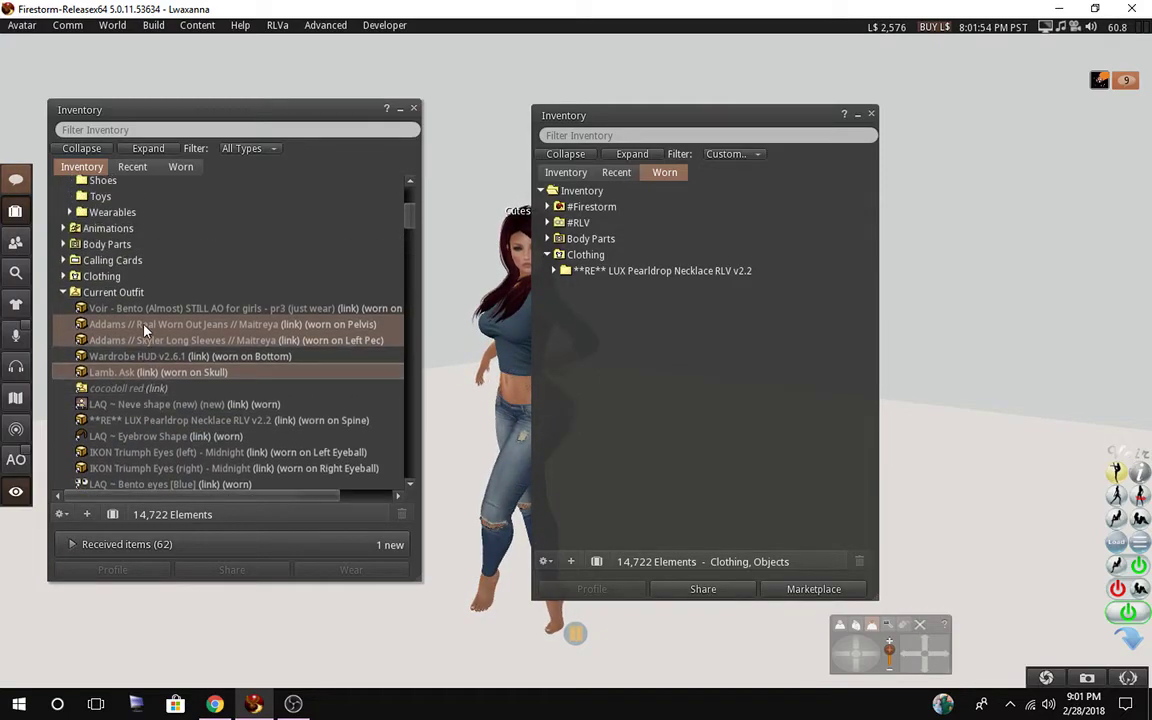
scroll(144, 329, up, 3)
click(118, 295)
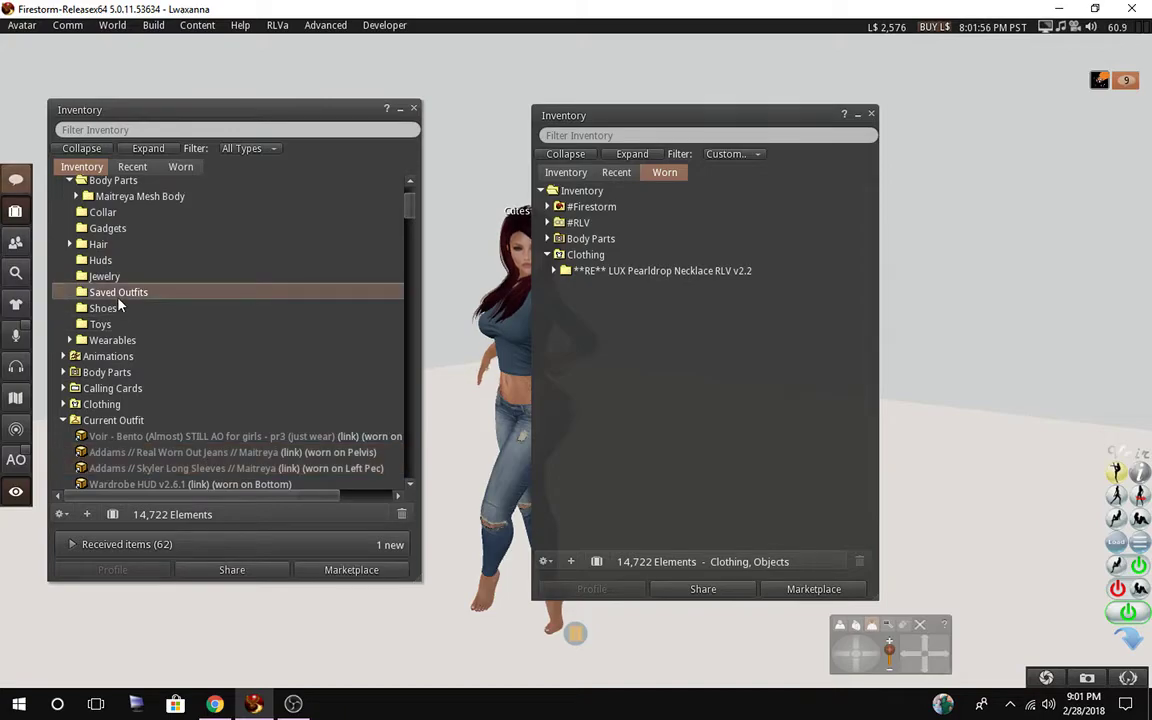
right_click(118, 300)
click(140, 320)
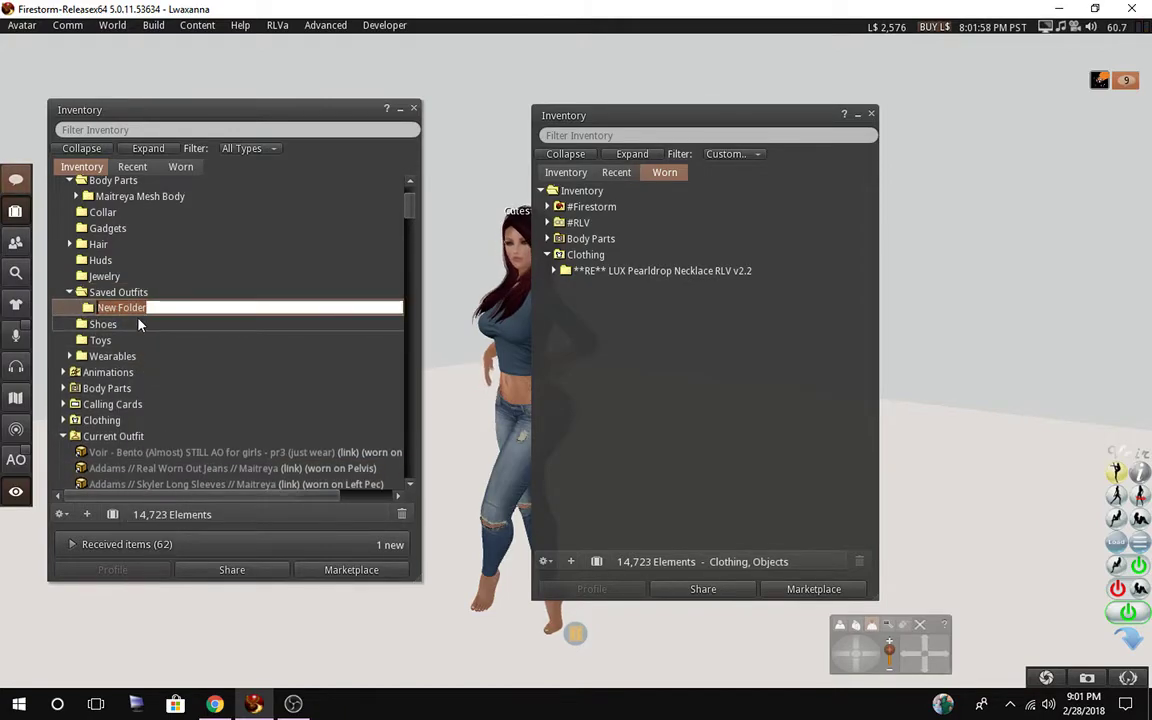
text(jeans and shirt)
key(Return)
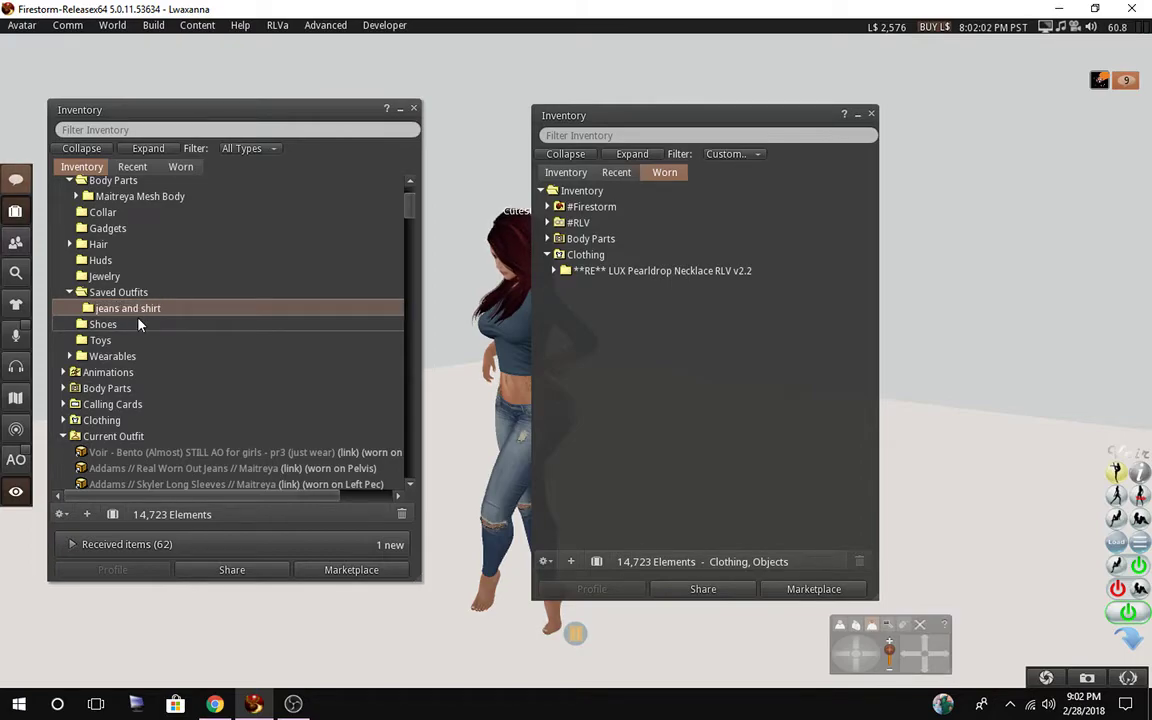
Paste the copied outfit items into the "jeans and shirt" folder and collapse Saved Outfits.
right_click(140, 309)
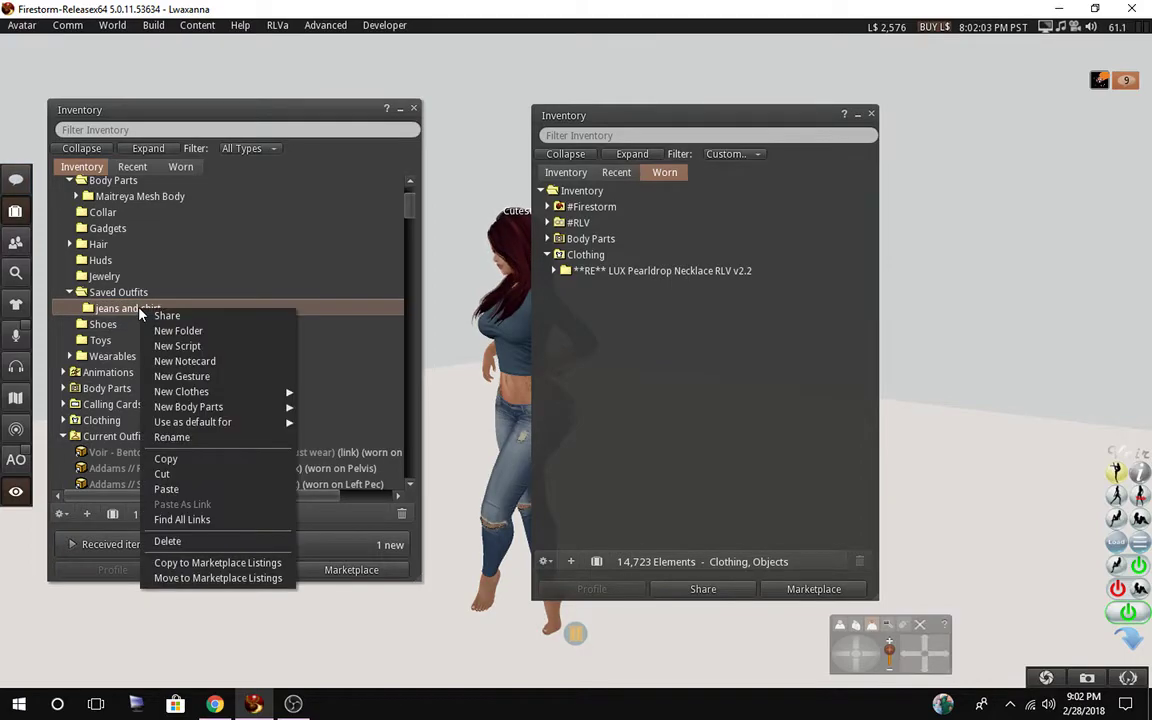
click(167, 490)
click(69, 292)
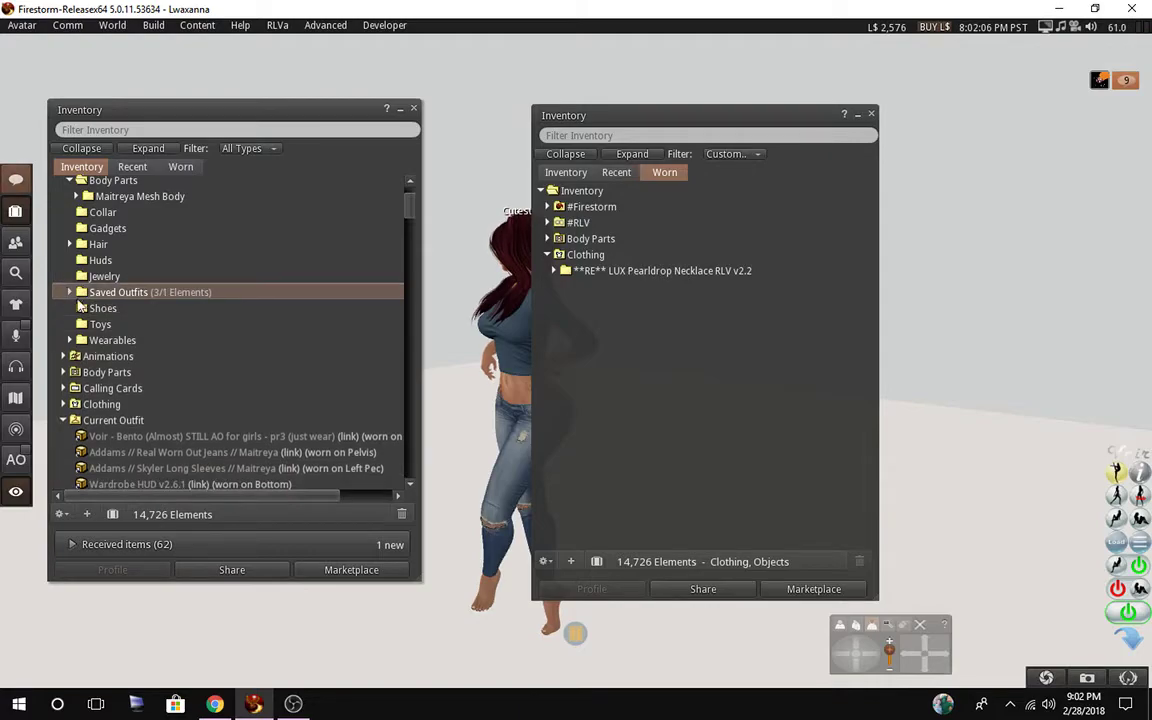
Collapse Body Parts under #RLV and create a folder named "maitreya base body" inside the Base folder.
scroll(166, 317, up, 3)
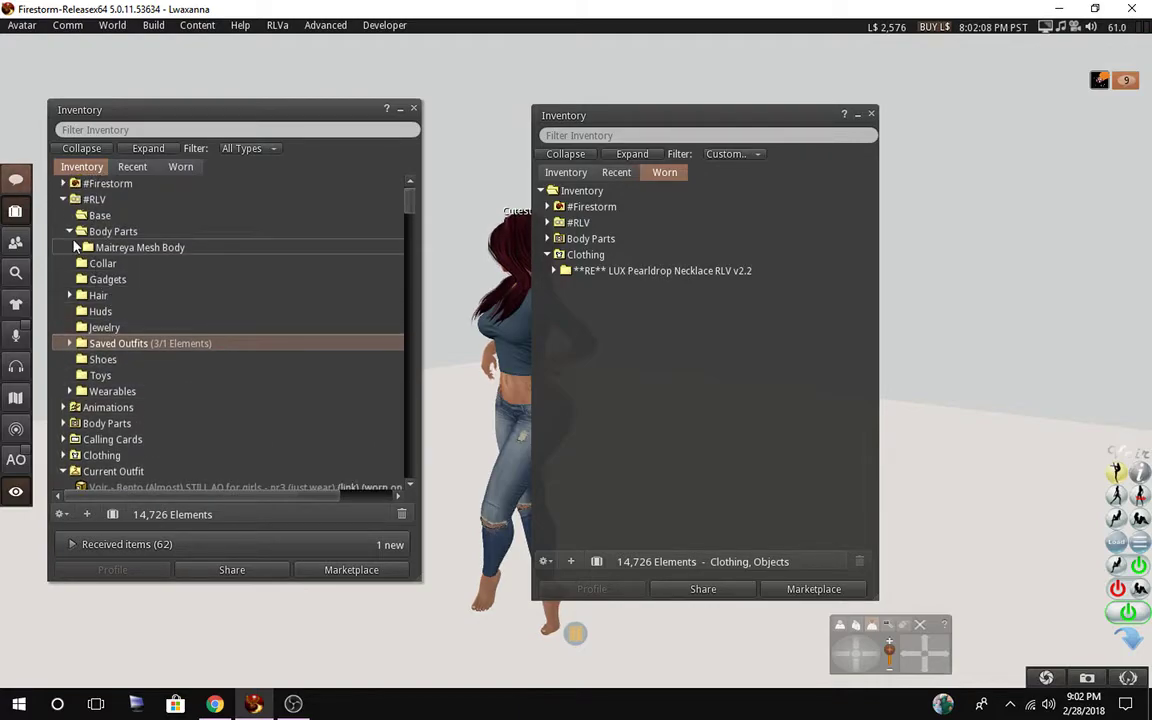
click(69, 231)
click(99, 216)
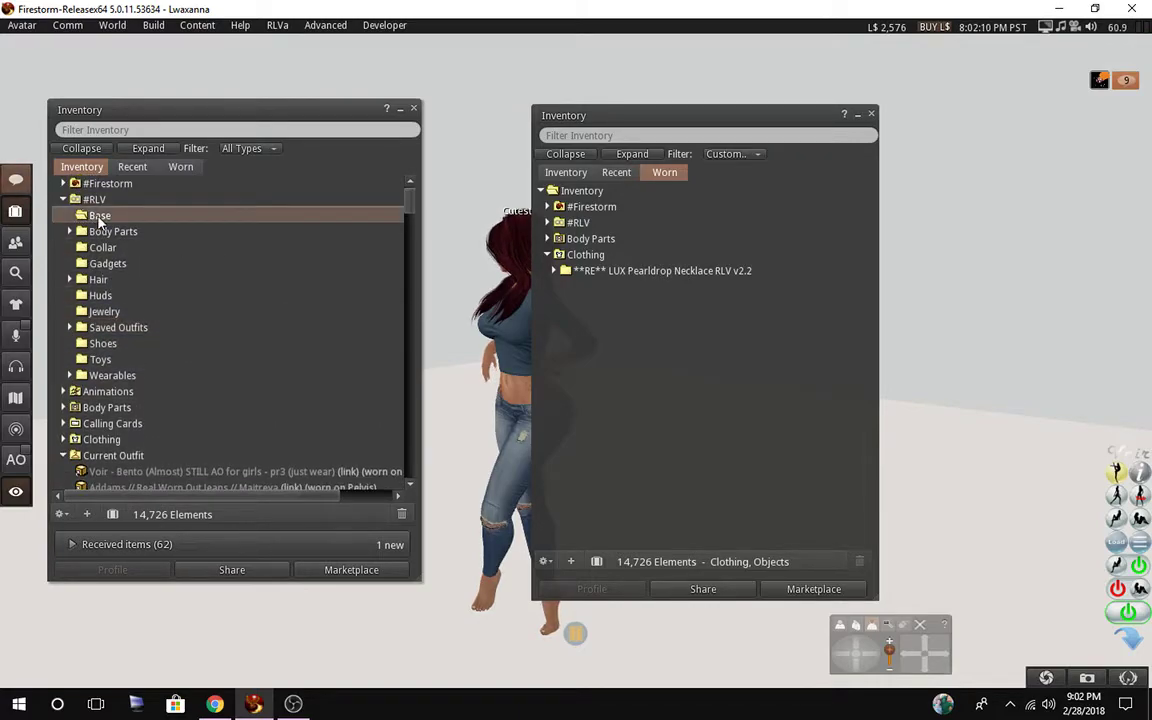
right_click(100, 218)
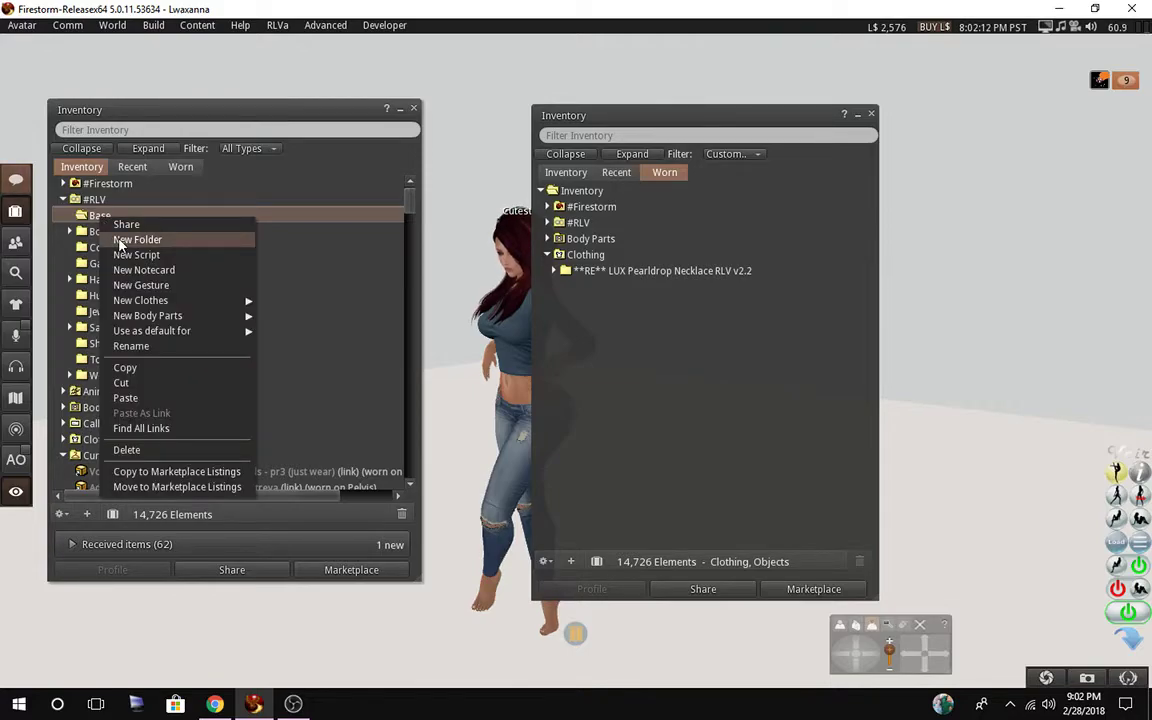
click(119, 240)
text(m)
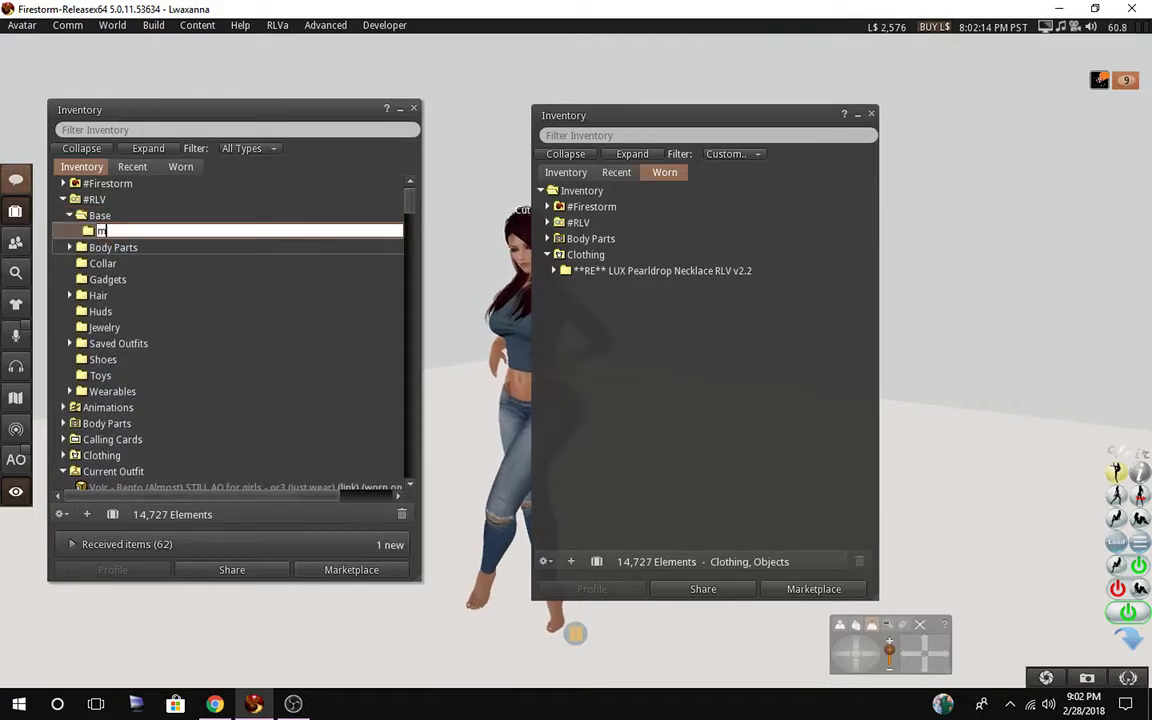
text(aitreya base bo)
key(Escape)
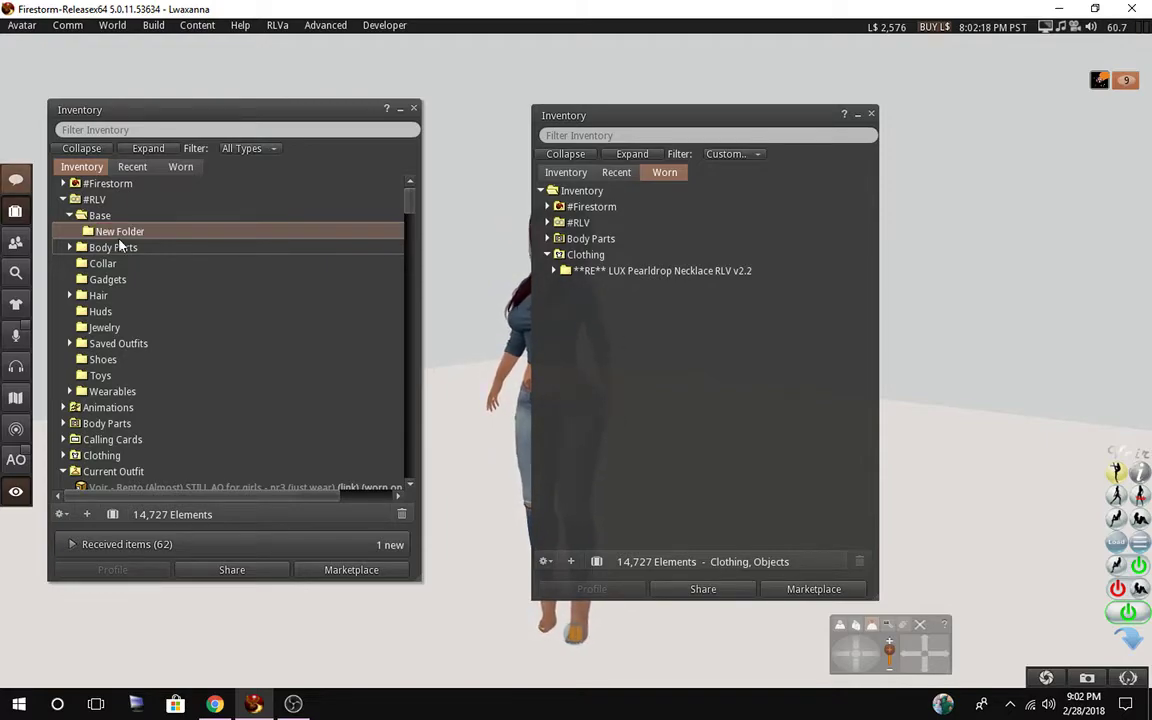
Select the Maitreya feet shape and mesh body parts, LAQ Alpha, LAQ Bento Neve head and both IKON Triumph Eyes links in Current Outfit.
scroll(247, 327, down, 3)
scroll(245, 366, down, 3)
scroll(245, 386, down, 2)
scroll(245, 386, down, 1)
click(168, 424)
drag(168, 424, 138, 337)
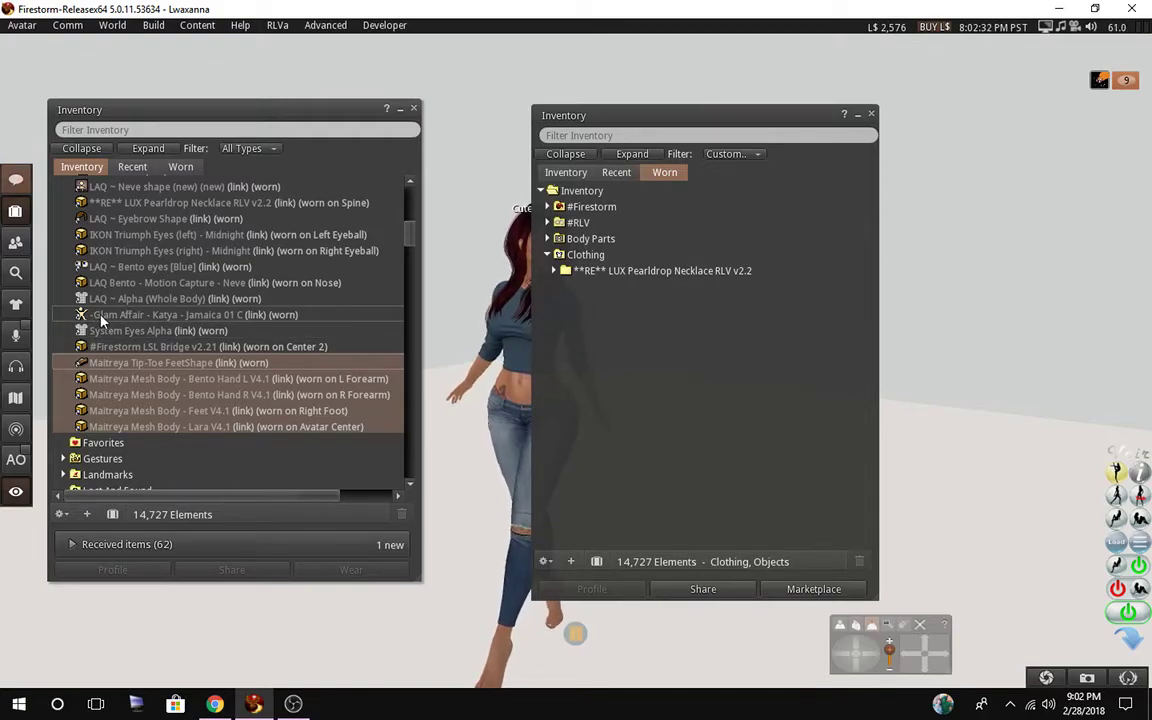
ctrl+click(100, 298)
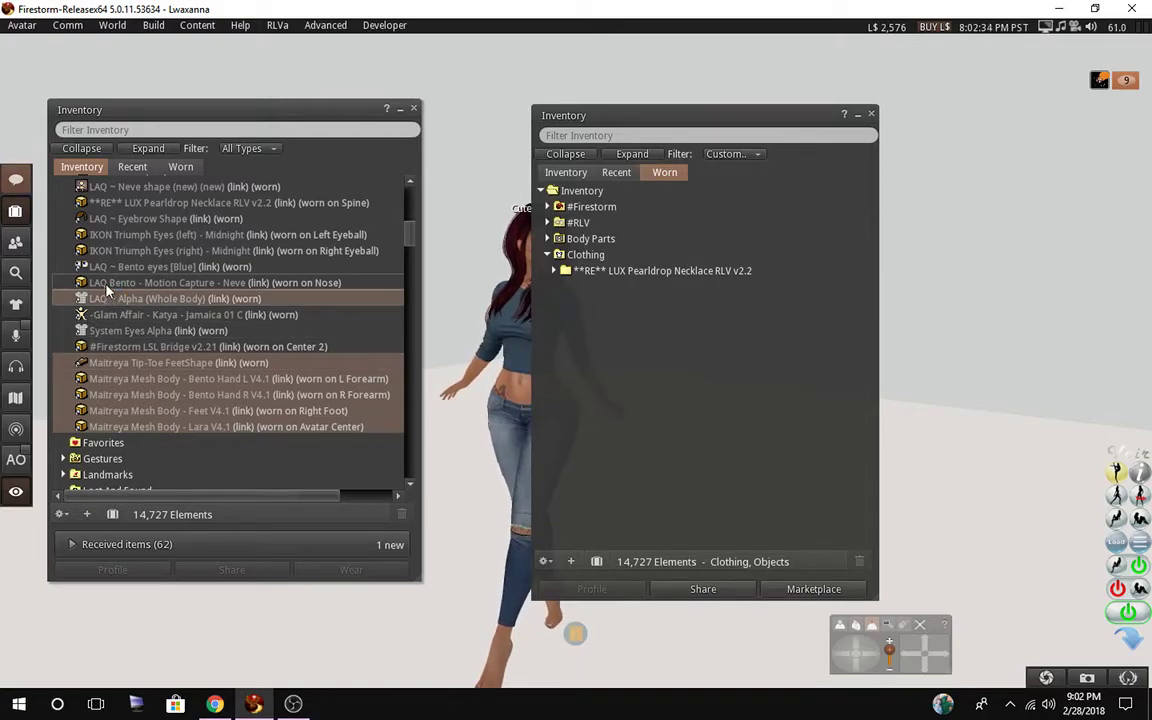
ctrl+click(106, 284)
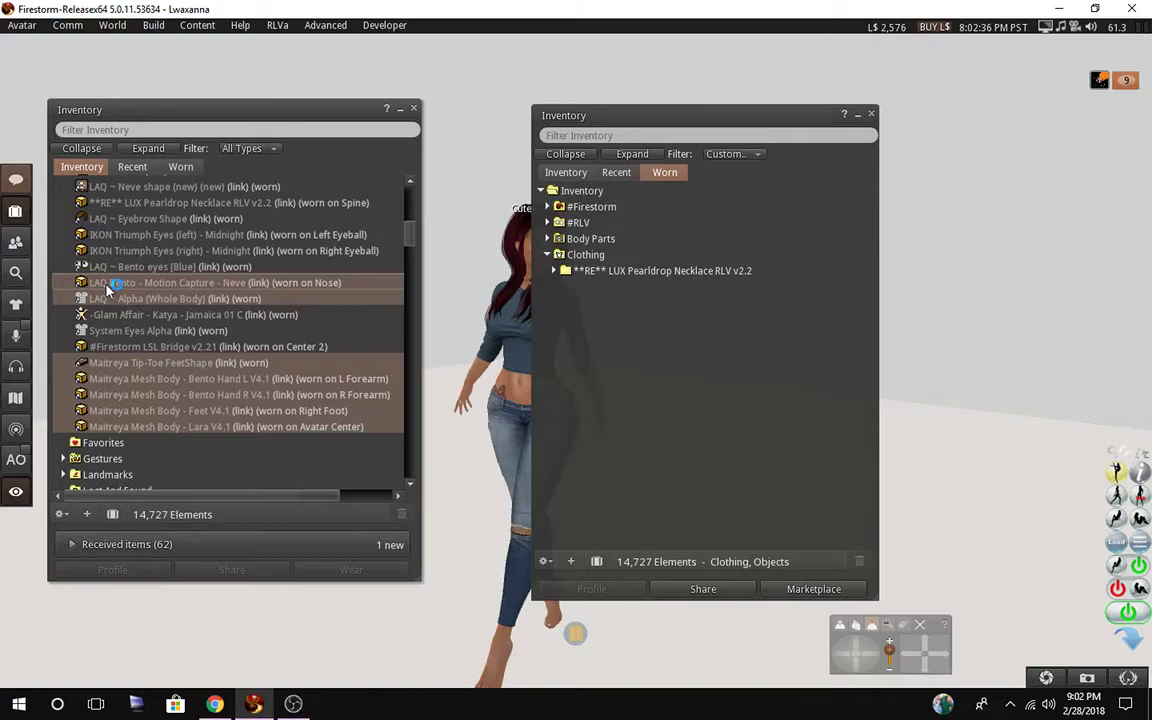
ctrl+click(104, 267)
ctrl+click(104, 251)
ctrl+click(102, 234)
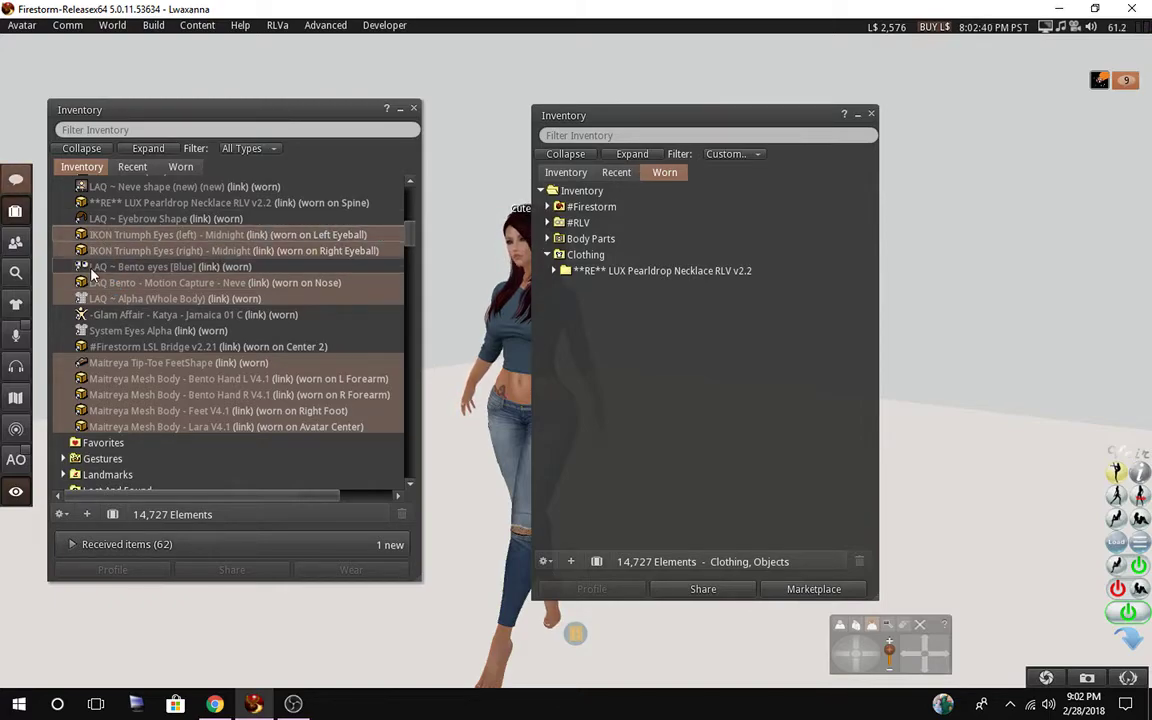
Add the LAQ Neve shape and Voir Bento AO links to the selection and copy all selected links.
scroll(128, 305, up, 5)
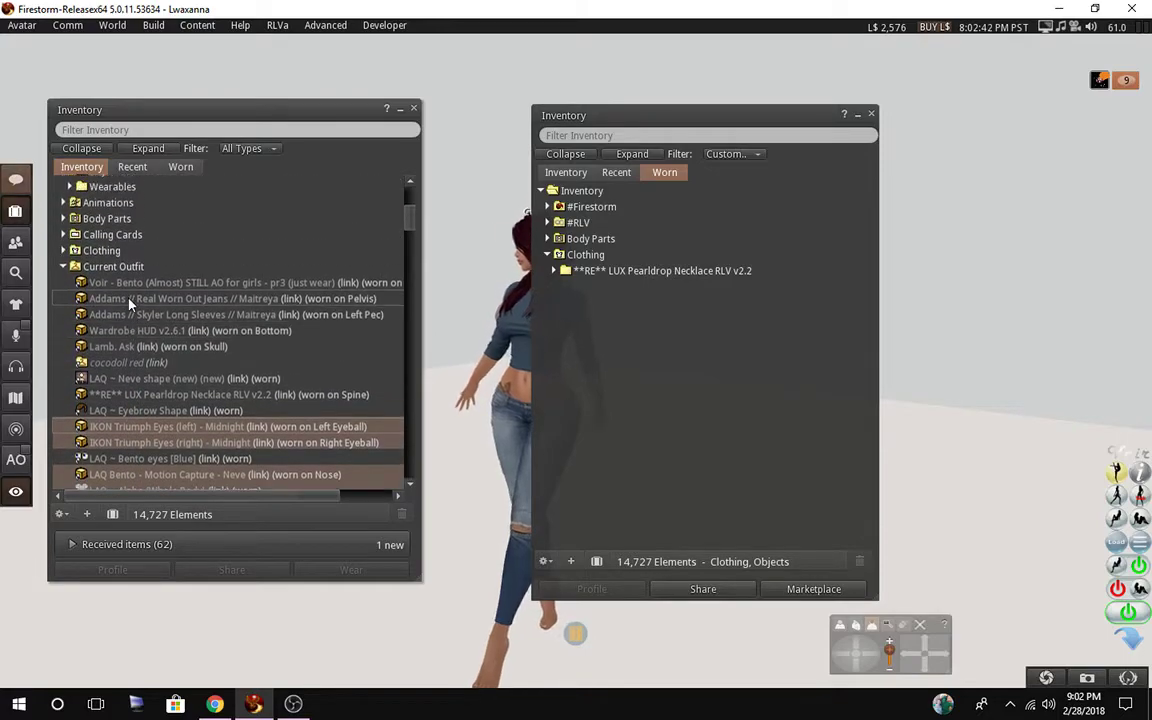
scroll(128, 305, down, 2)
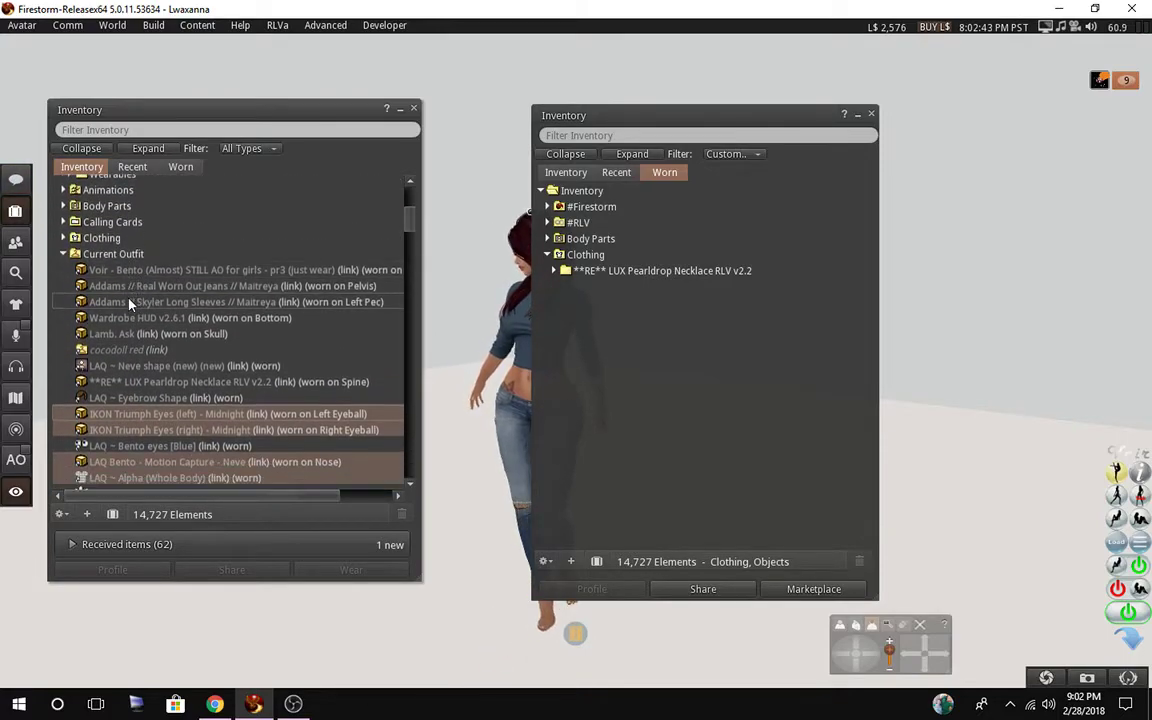
ctrl+click(145, 368)
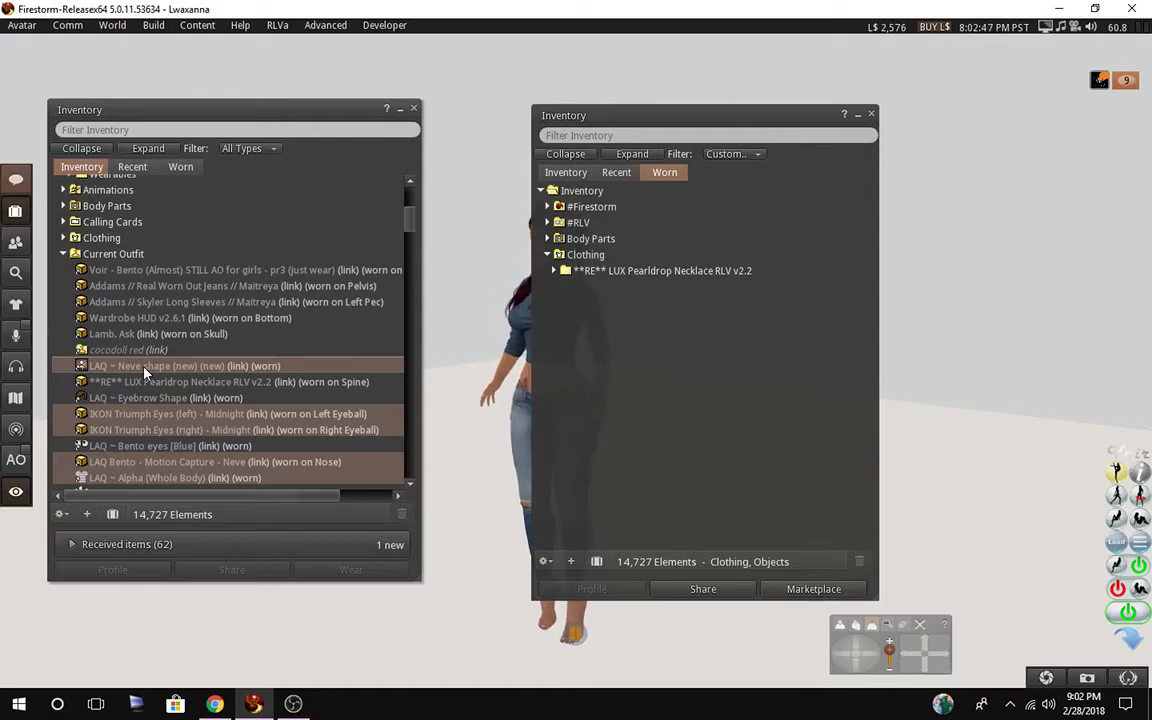
scroll(144, 370, up, 2)
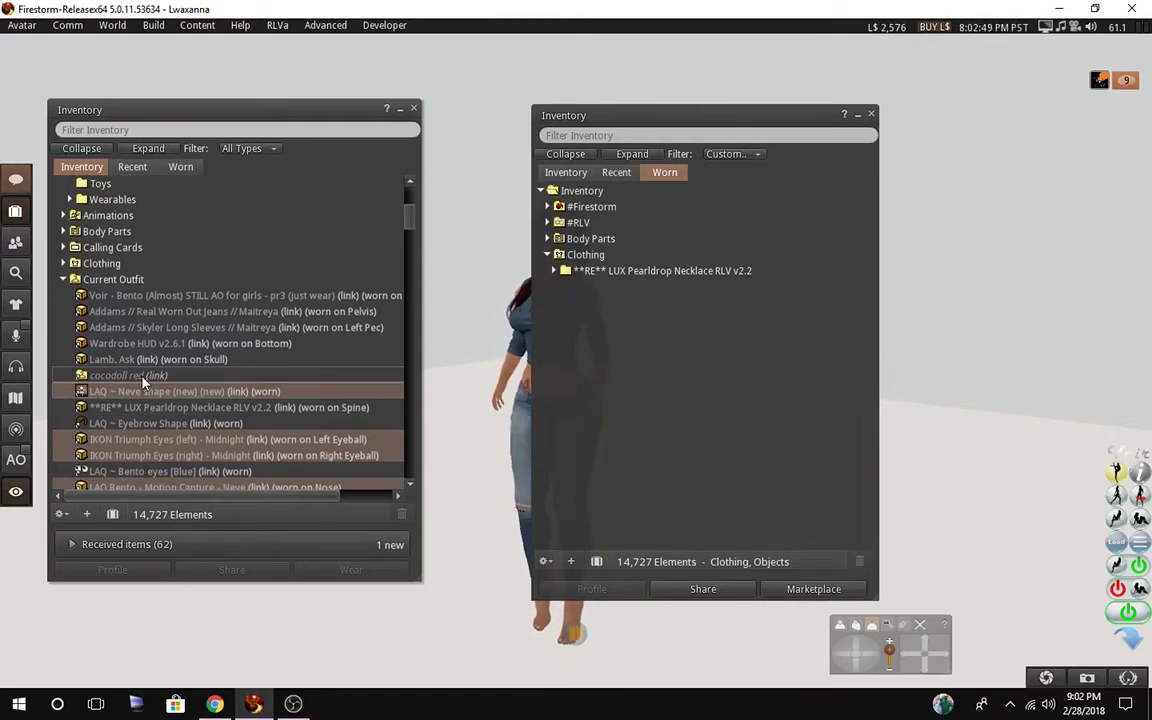
scroll(143, 381, down, 1)
ctrl+click(130, 282)
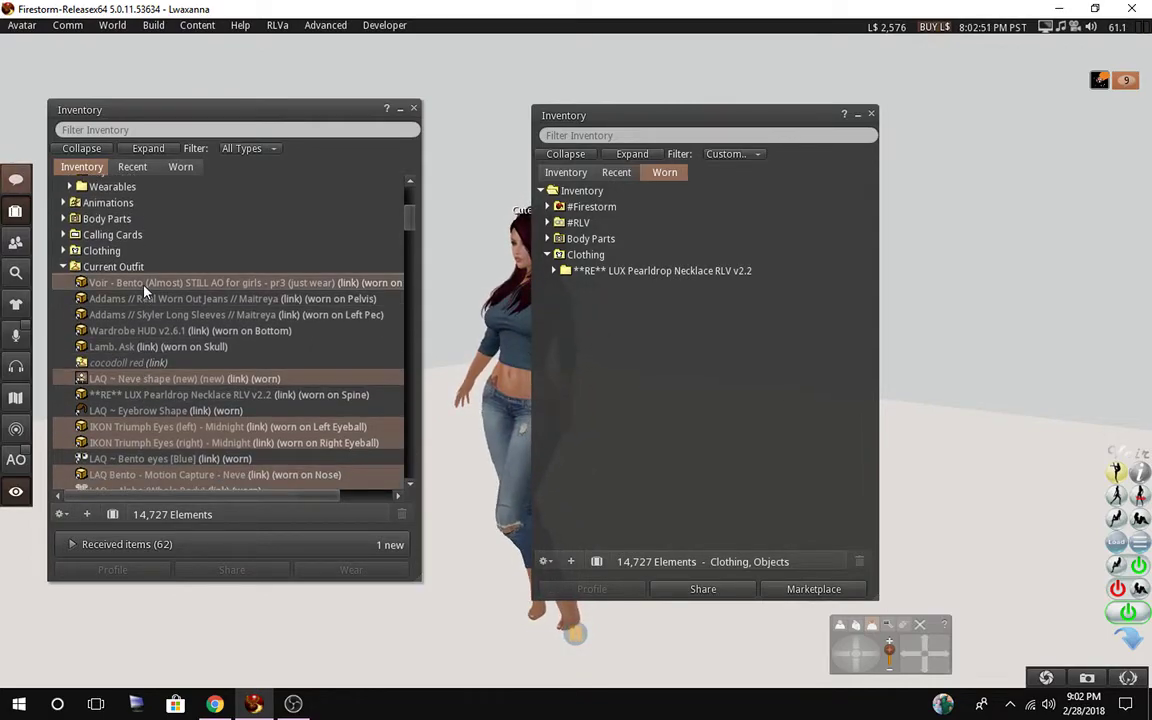
scroll(170, 404, down, 3)
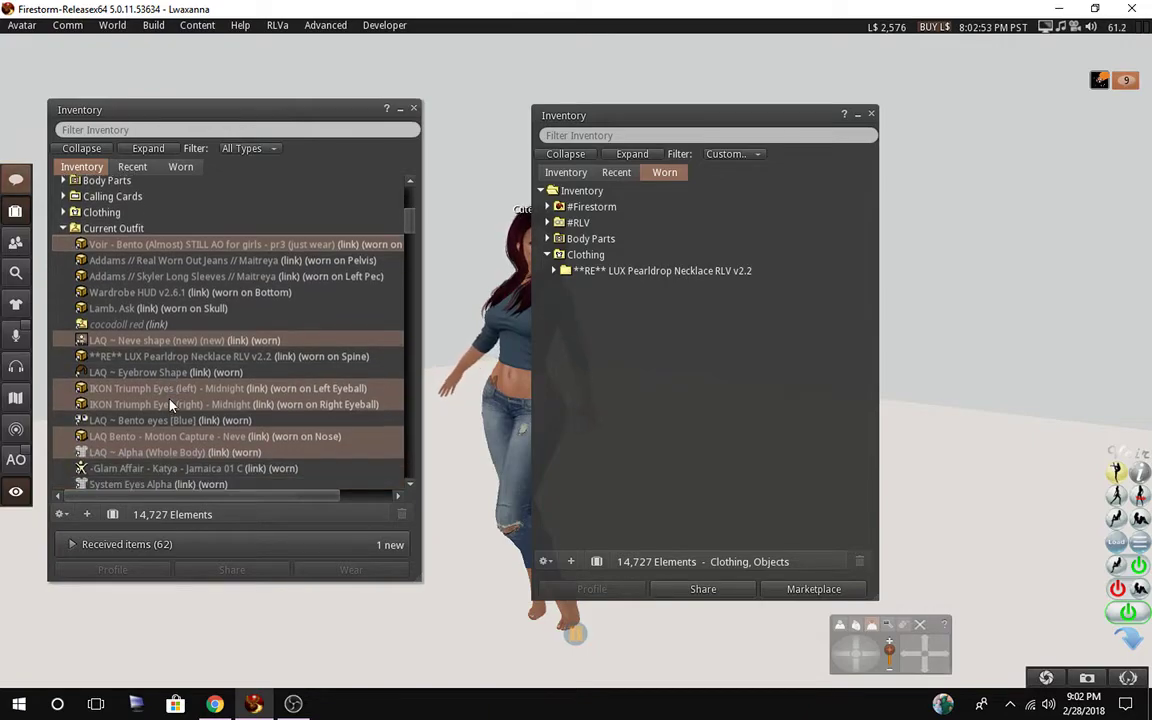
scroll(170, 404, down, 5)
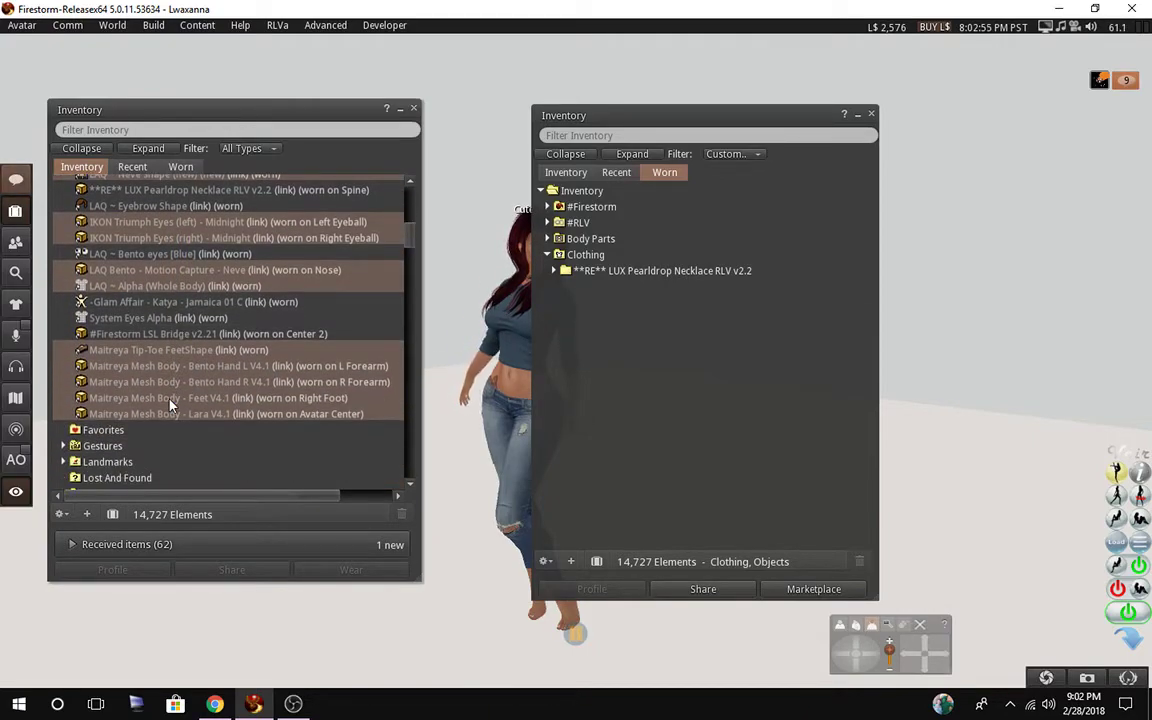
right_click(160, 374)
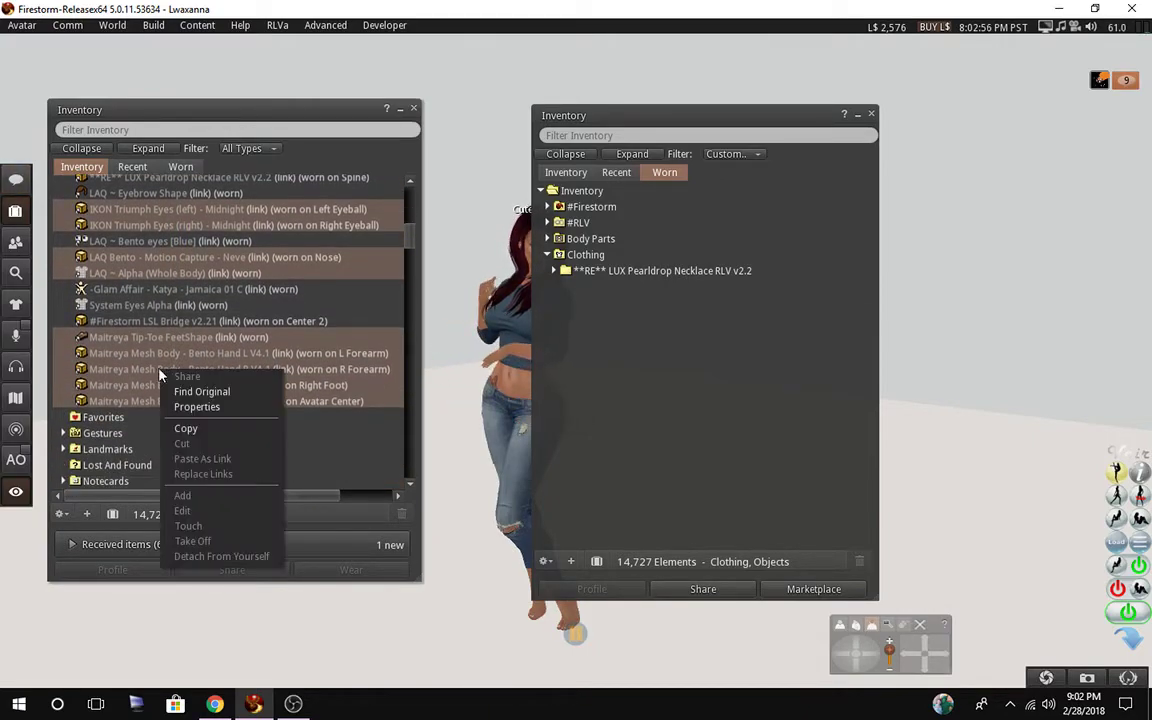
click(183, 430)
Paste the copied links into the "maitreya base body" folder and expand the "jeans and shirt" folder in Saved Outfits.
scroll(183, 432, up, 15)
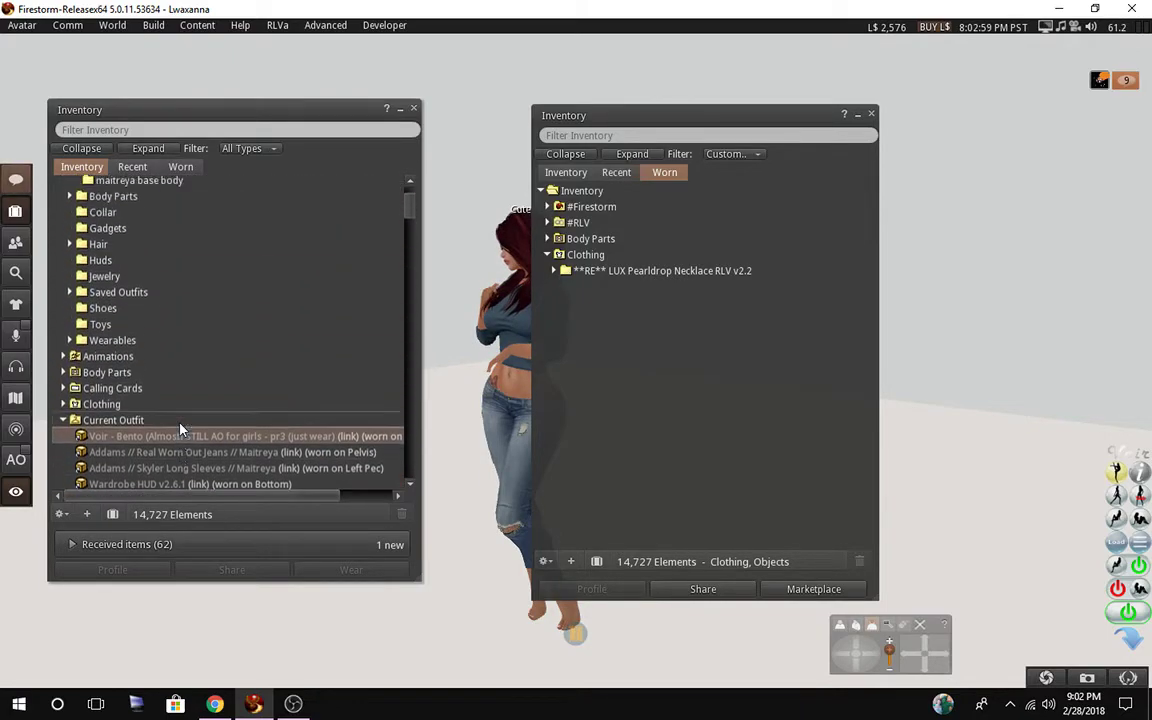
right_click(104, 252)
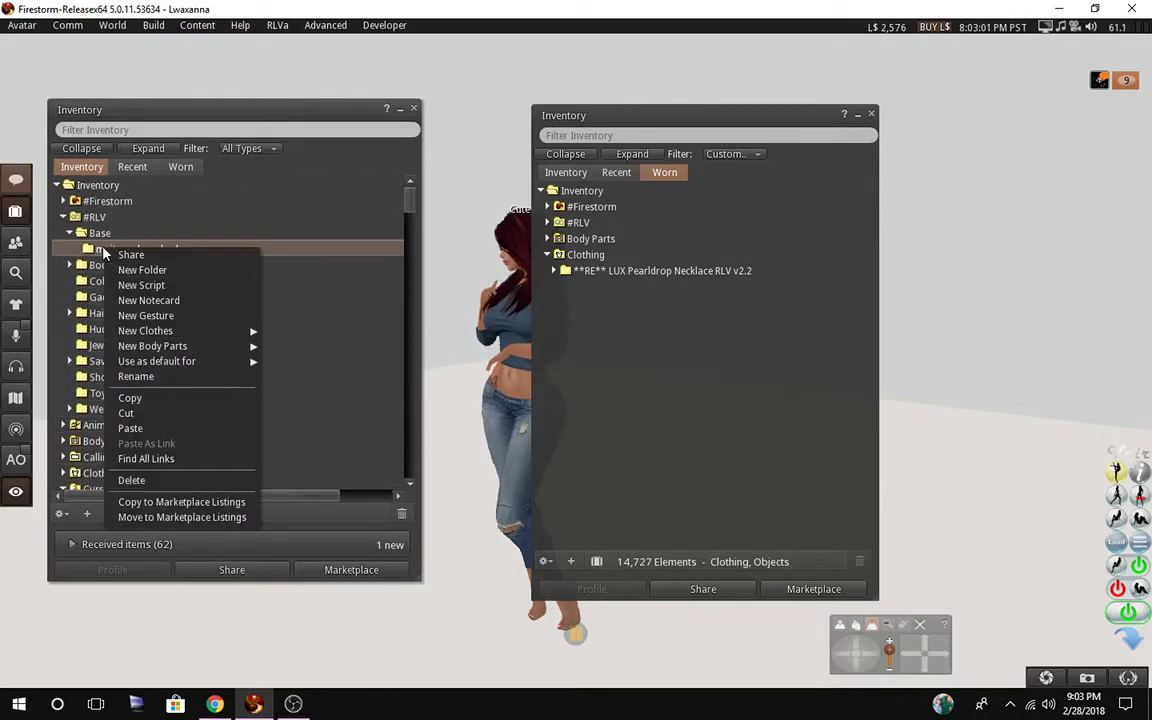
click(132, 428)
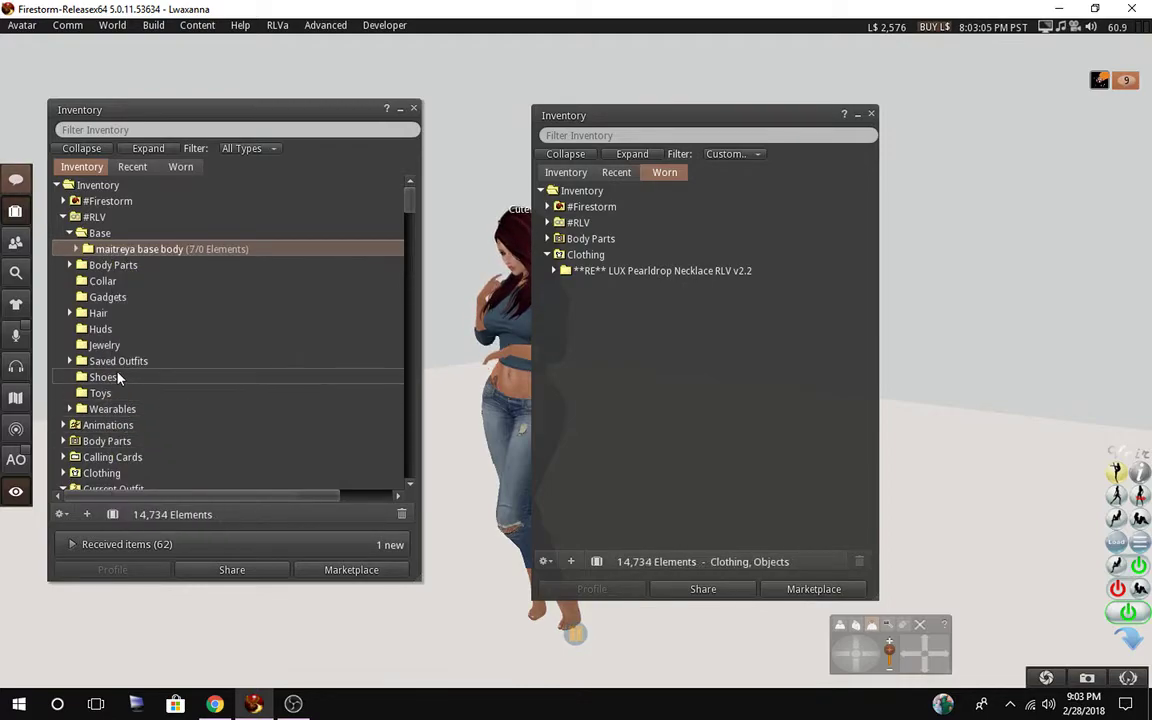
click(69, 362)
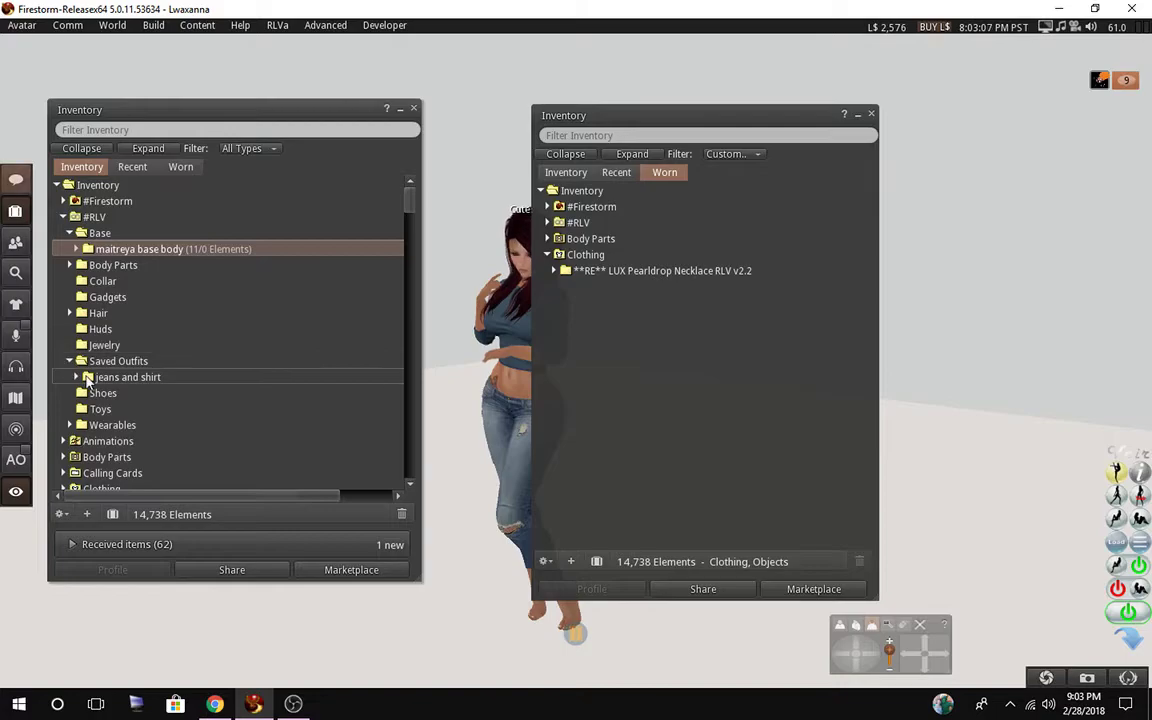
click(75, 378)
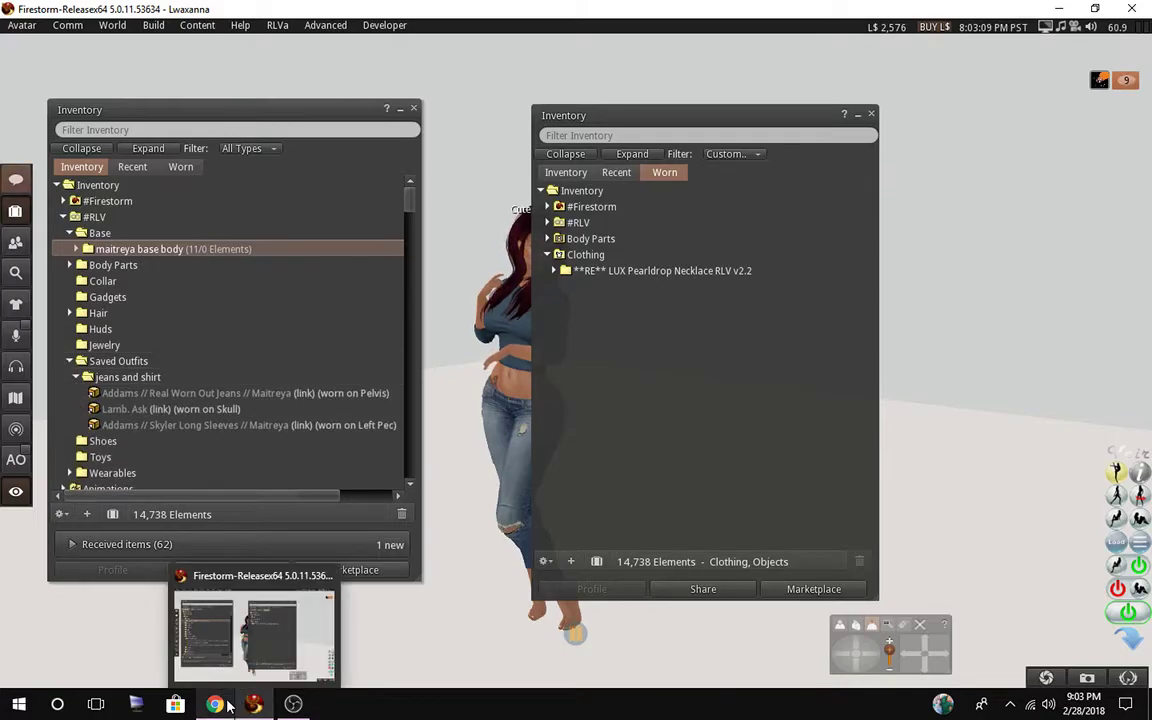
Switch to the CTS Wardrobe page in Chrome and start importing an image file.
click(216, 704)
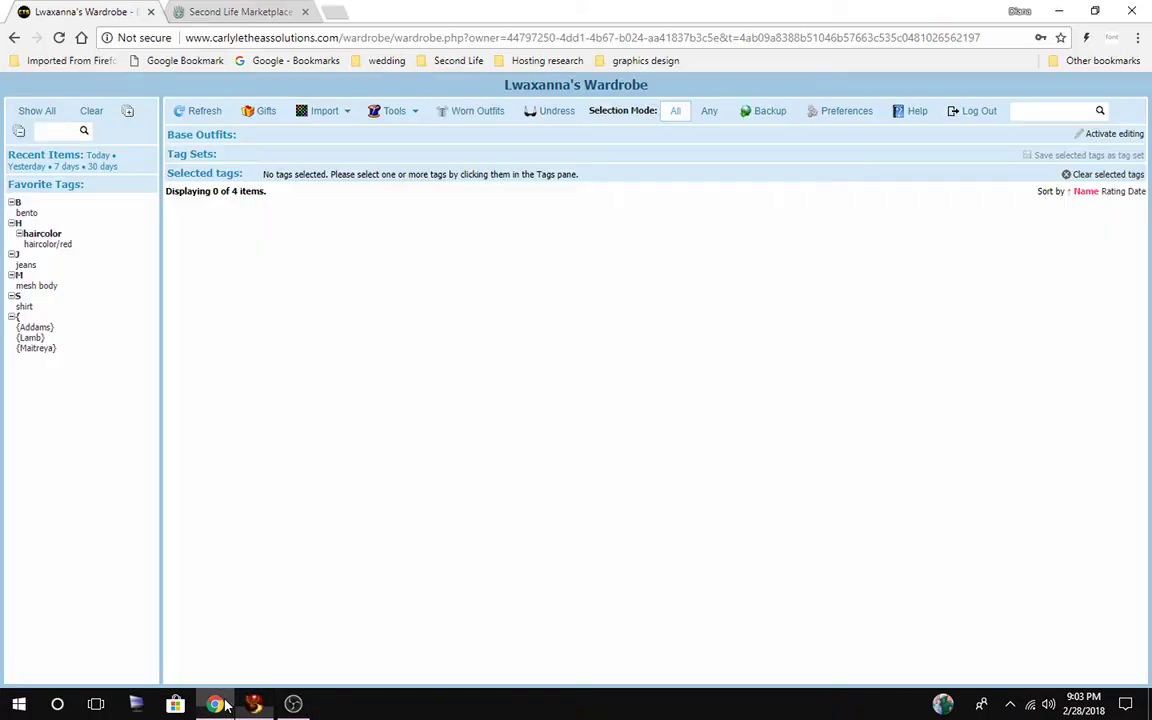
click(324, 113)
click(335, 205)
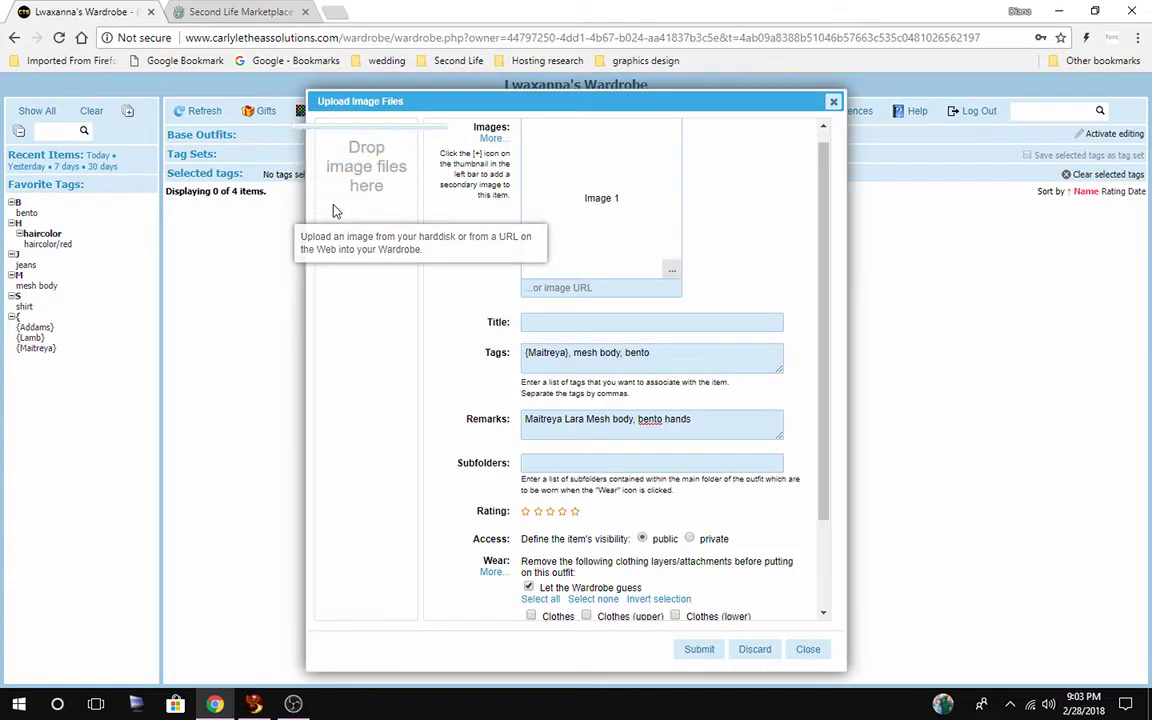
Load the image "jeans and shirt_001" from the Wardrobe folder in Documents as the item's first image.
click(670, 272)
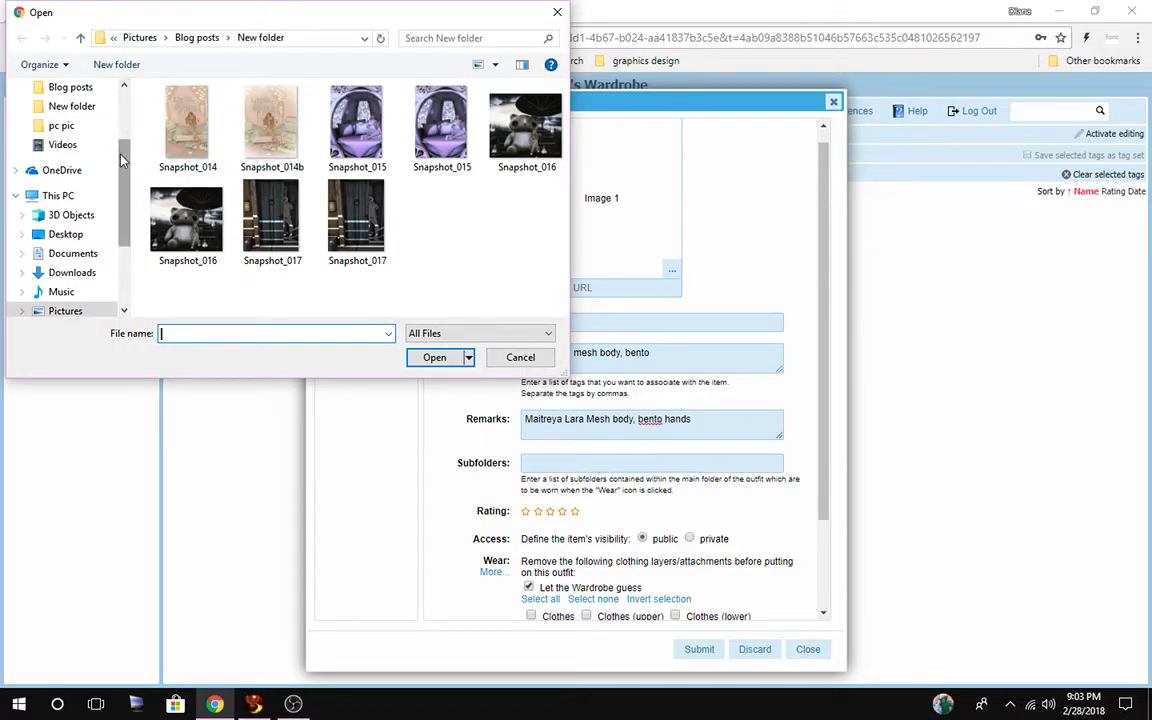
scroll(127, 127, up, 1)
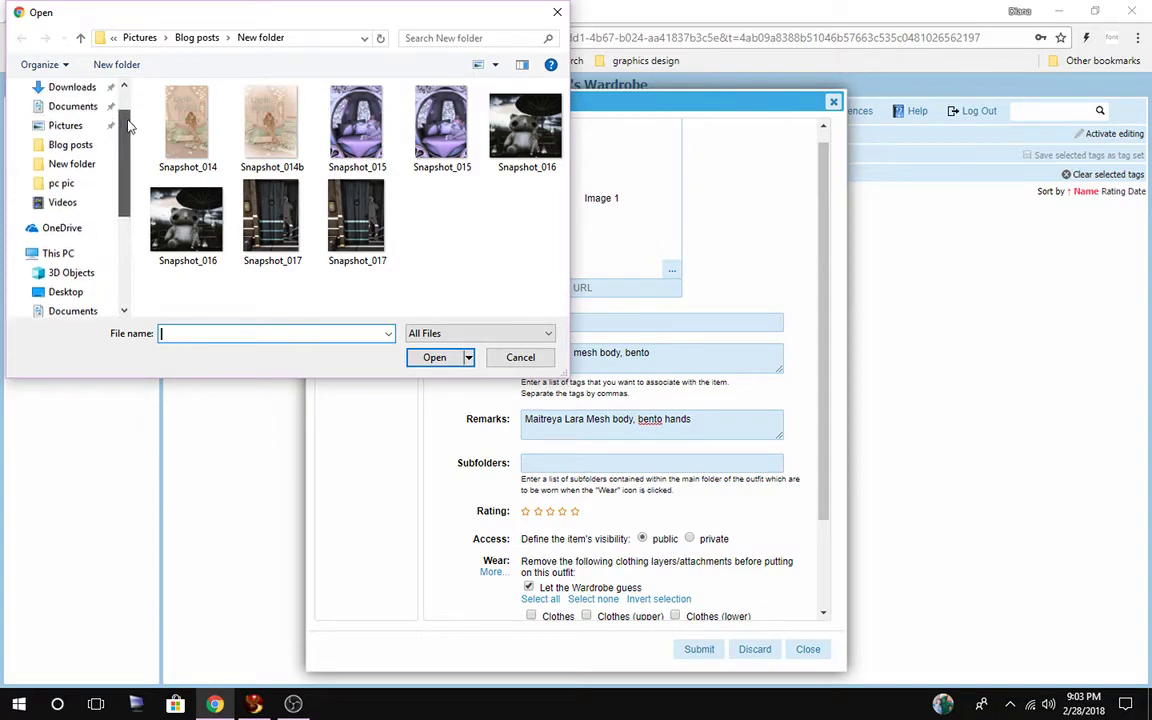
scroll(127, 127, up, 1)
click(76, 157)
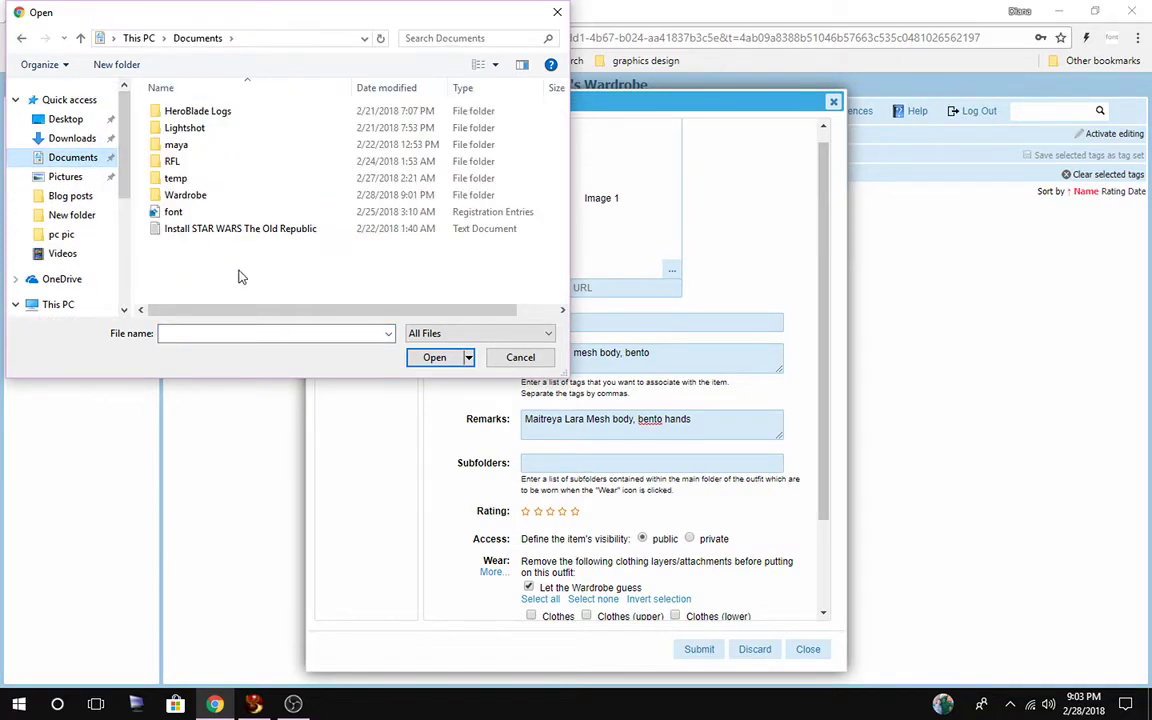
double_click(190, 198)
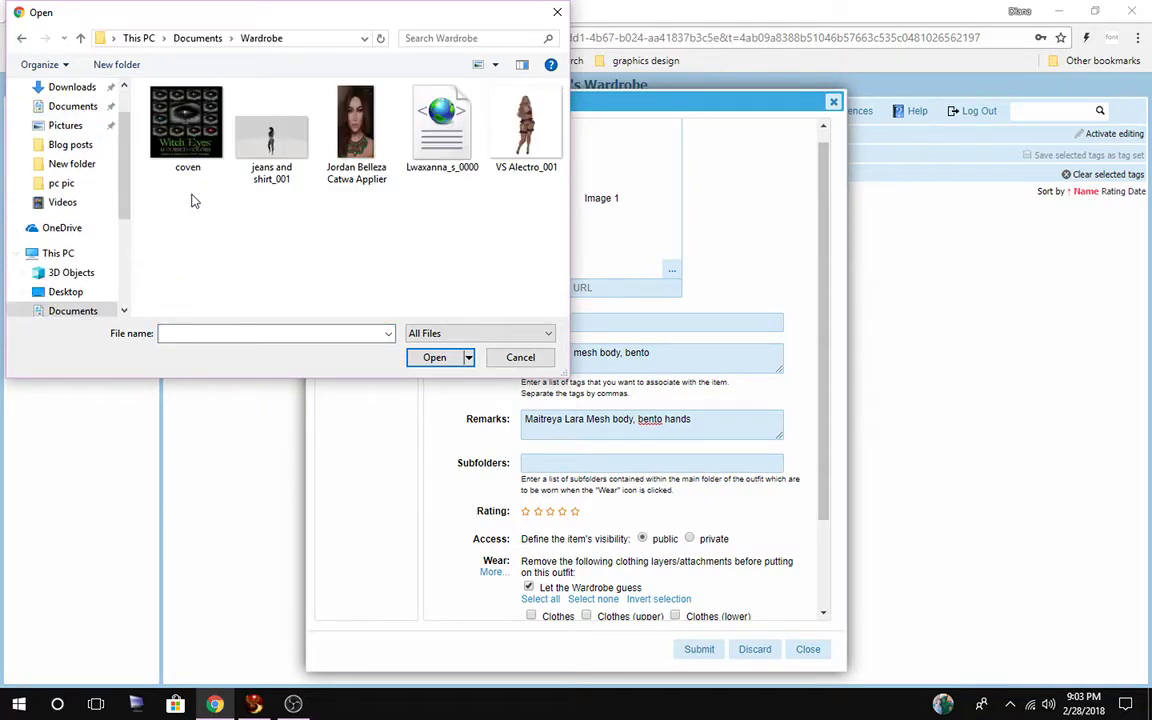
click(278, 148)
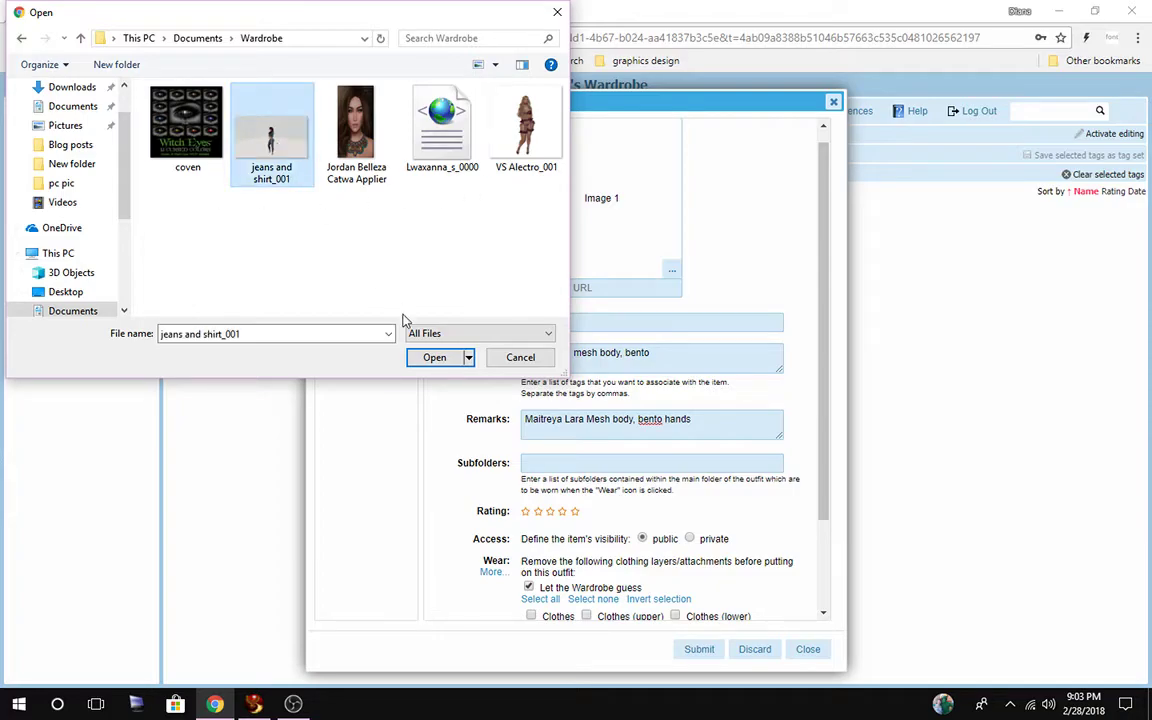
click(430, 359)
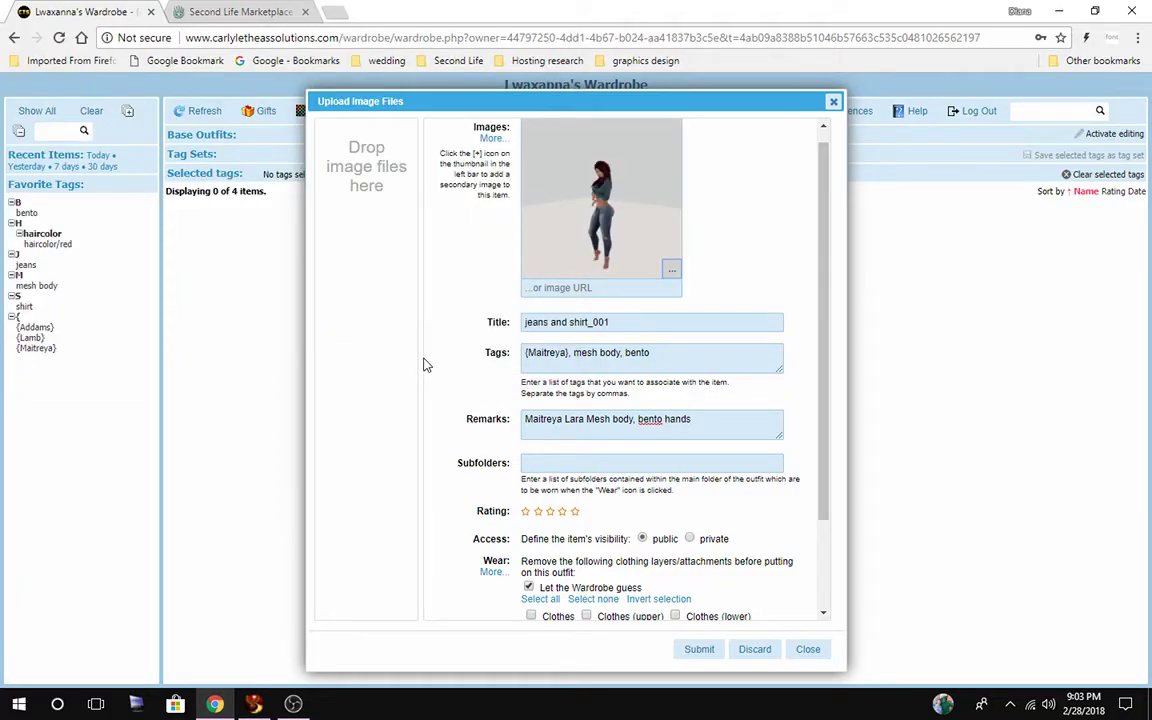
Shorten the item's title to "jeans and shirt" and replace its tags with "!Saved Outfits/Jeans and Shirt".
drag(615, 328, 598, 325)
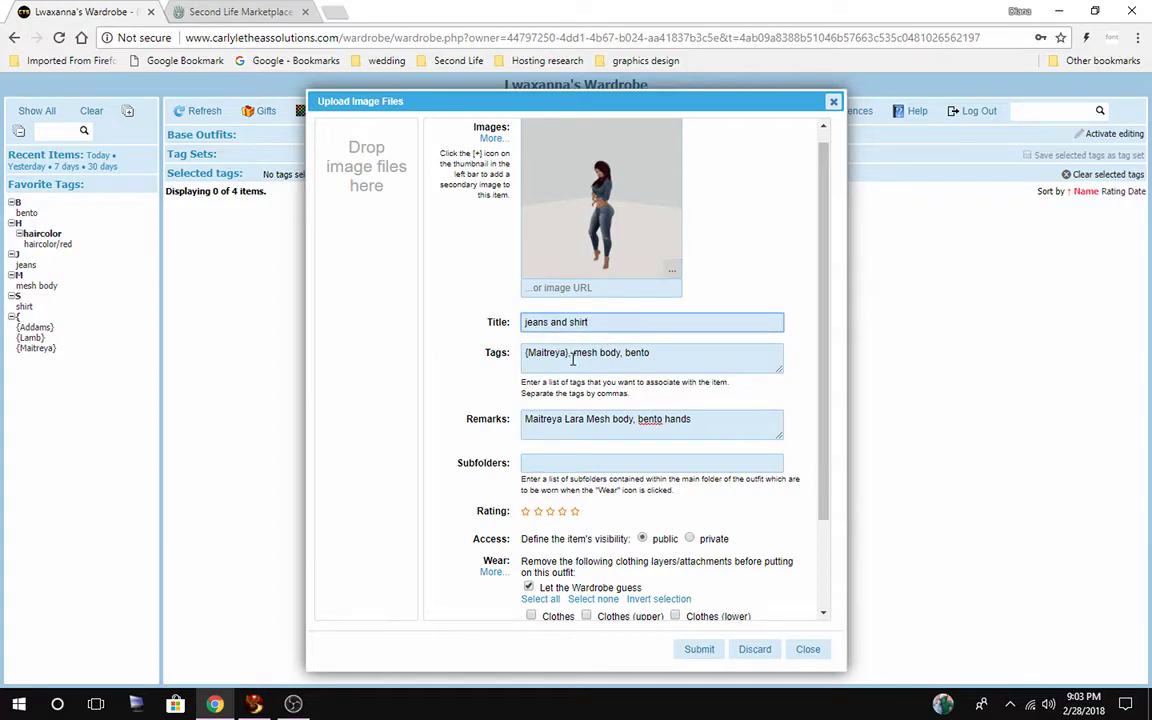
click(565, 355)
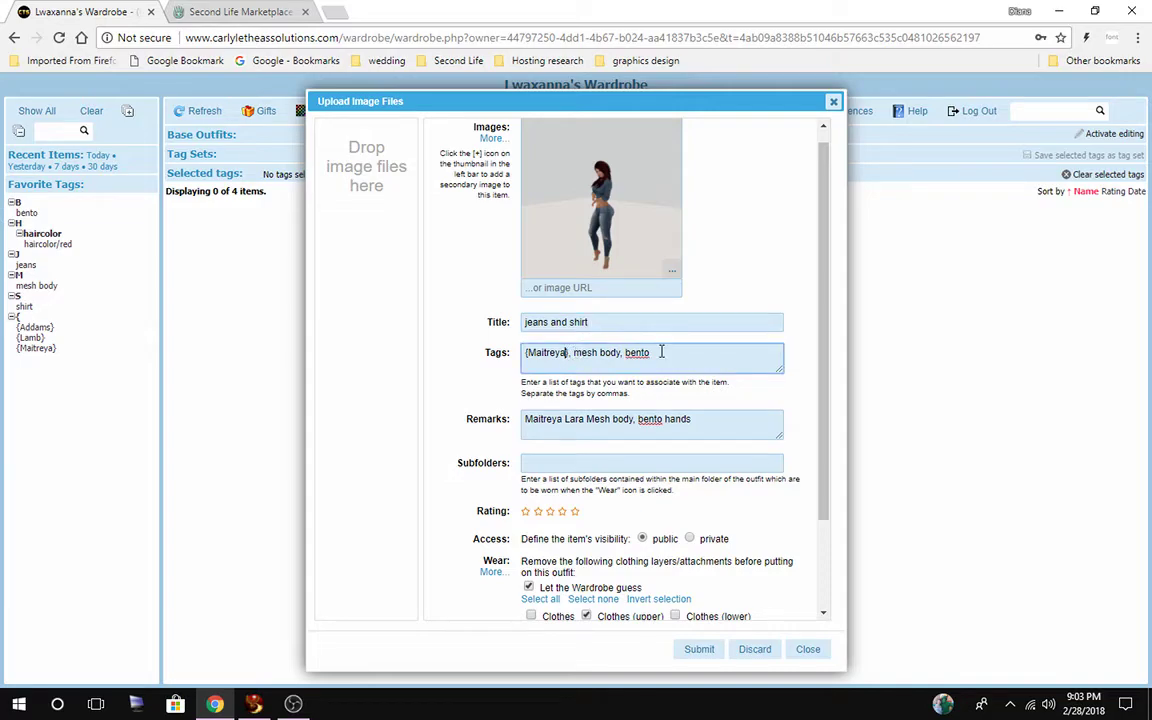
drag(681, 349, 528, 349)
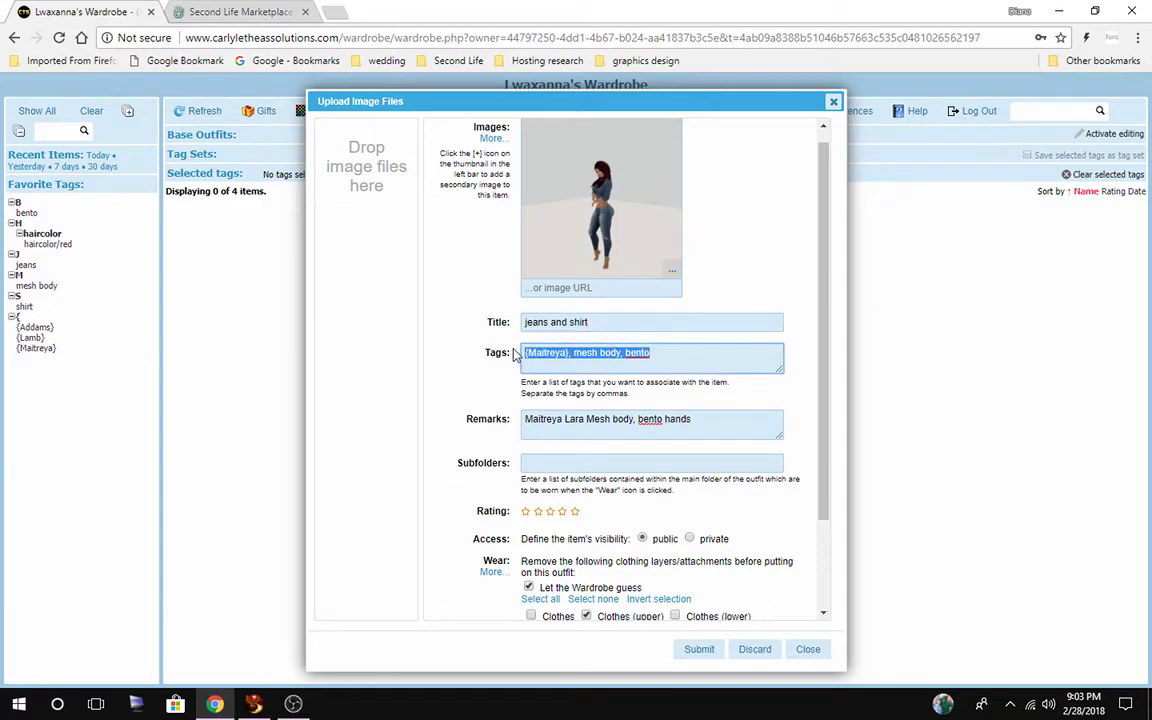
key(BackSpace)
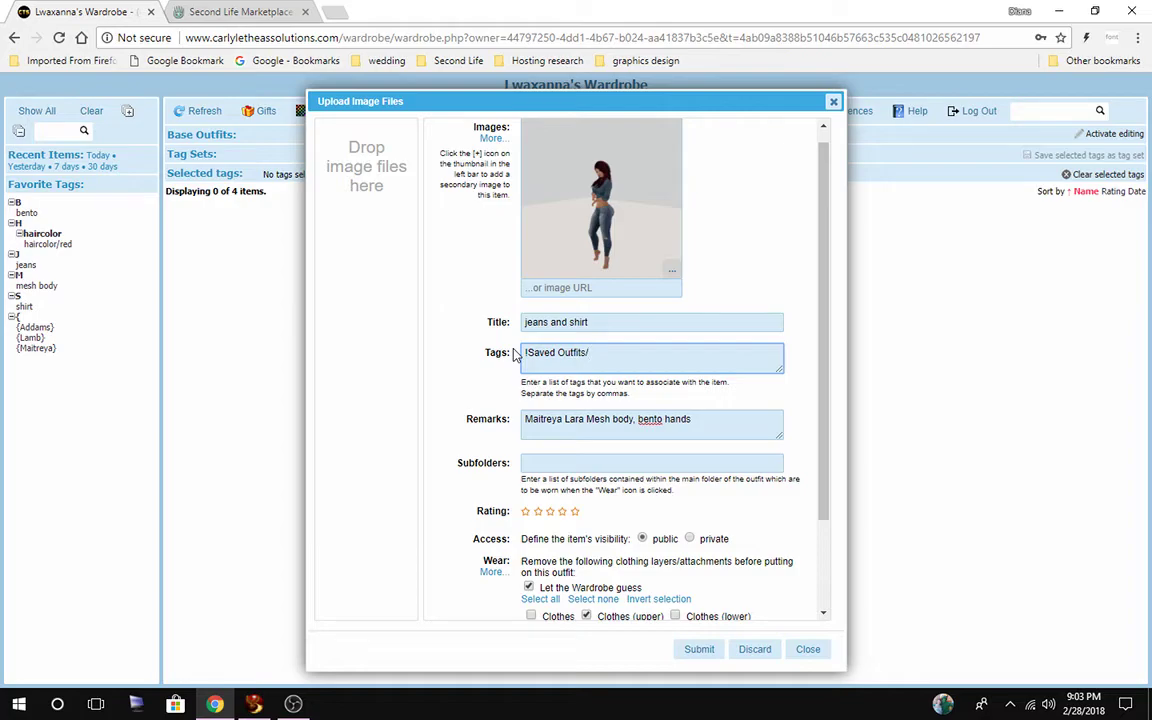
text(Jeans and Shirt)
Clear the item's remarks, submit it to the wardrobe, and close the image upload dialog.
drag(780, 437, 497, 420)
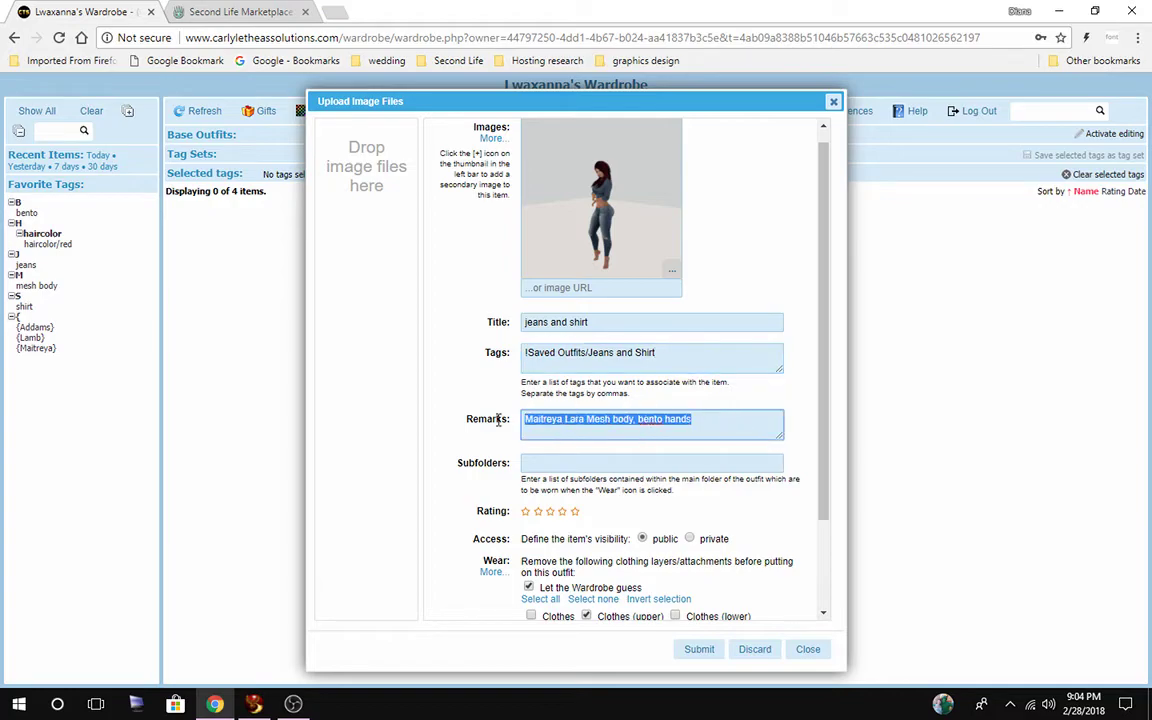
key(BackSpace)
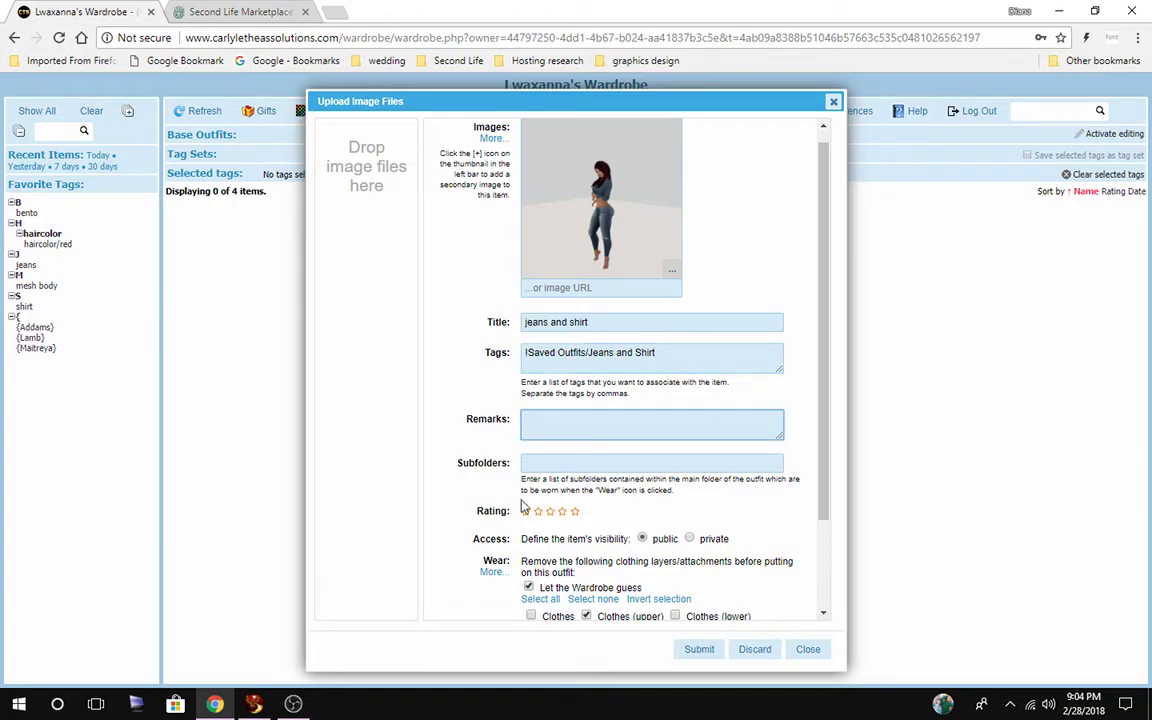
click(697, 652)
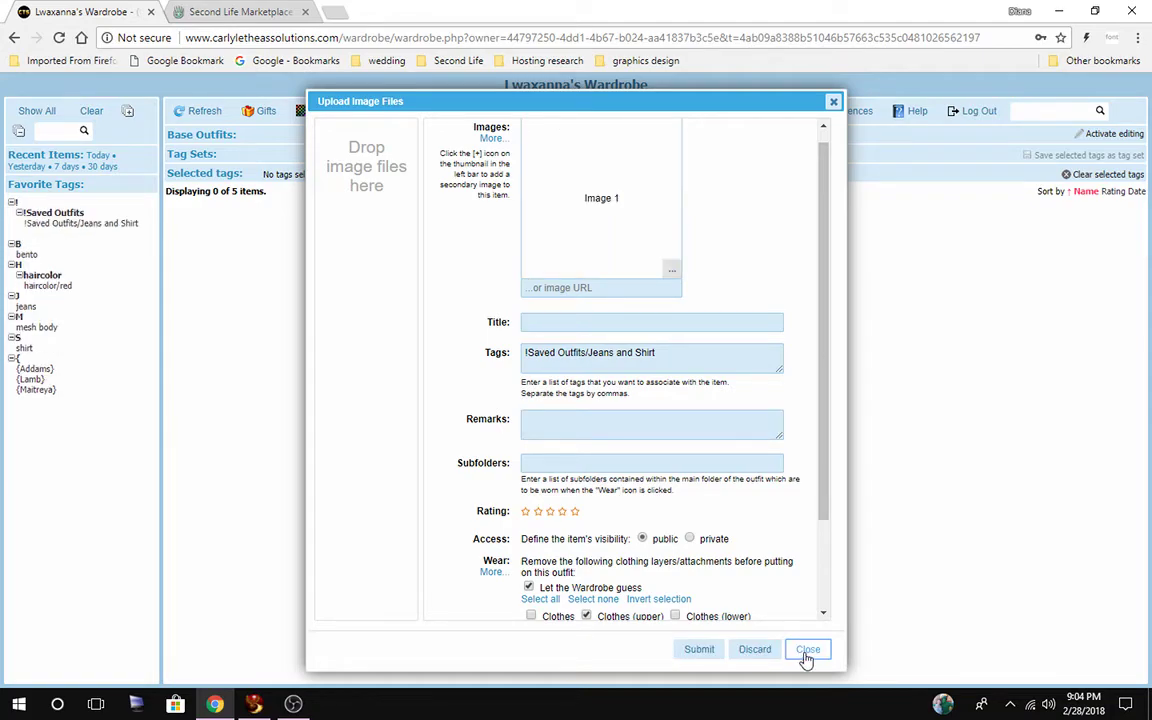
click(808, 650)
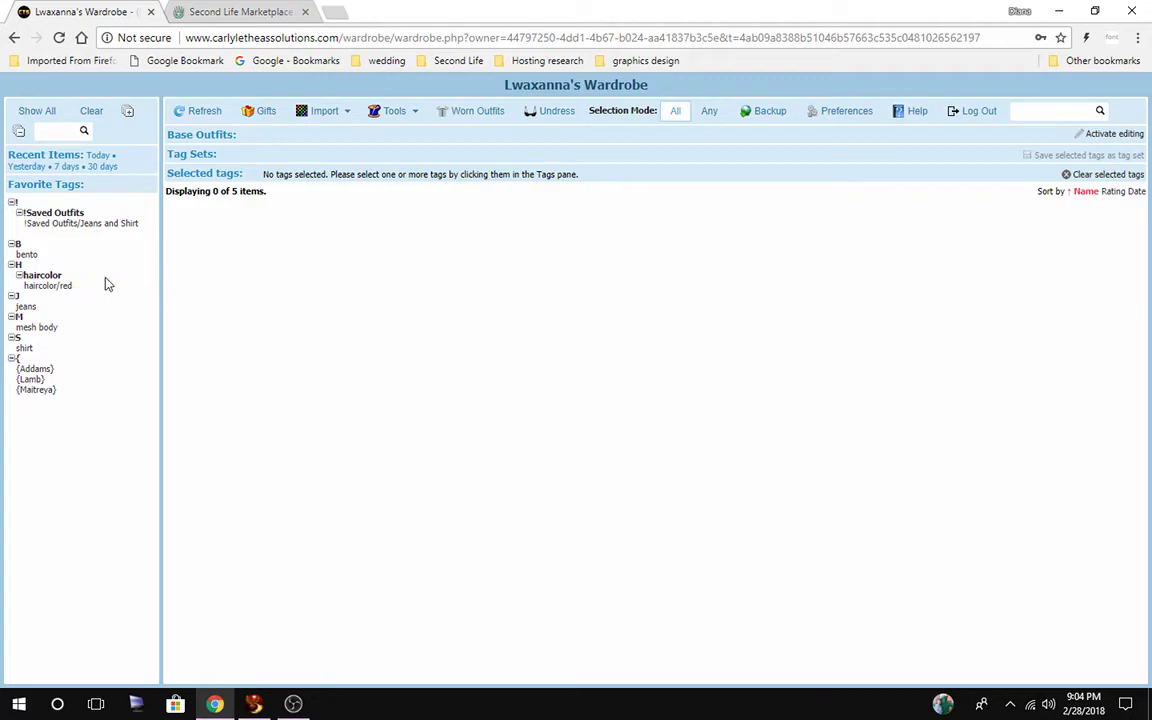
Filter the wardrobe by the "!Saved Outfits/Jeans and Shirt" tag to view the new item.
click(58, 223)
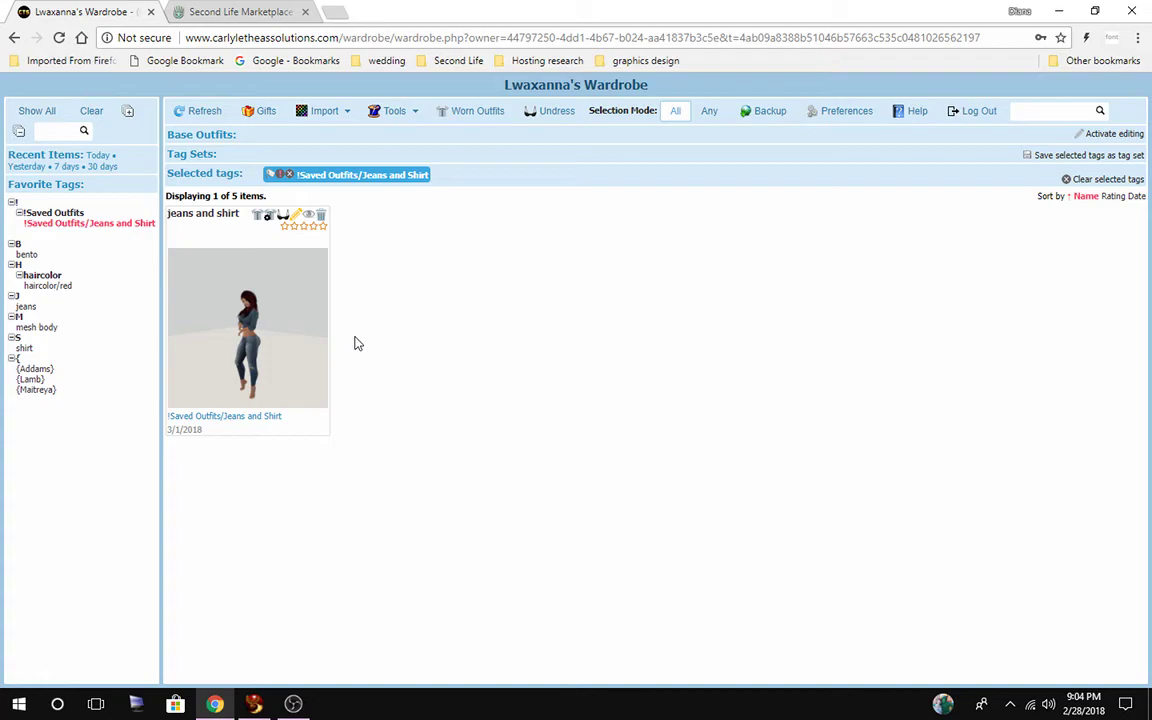
click(60, 223)
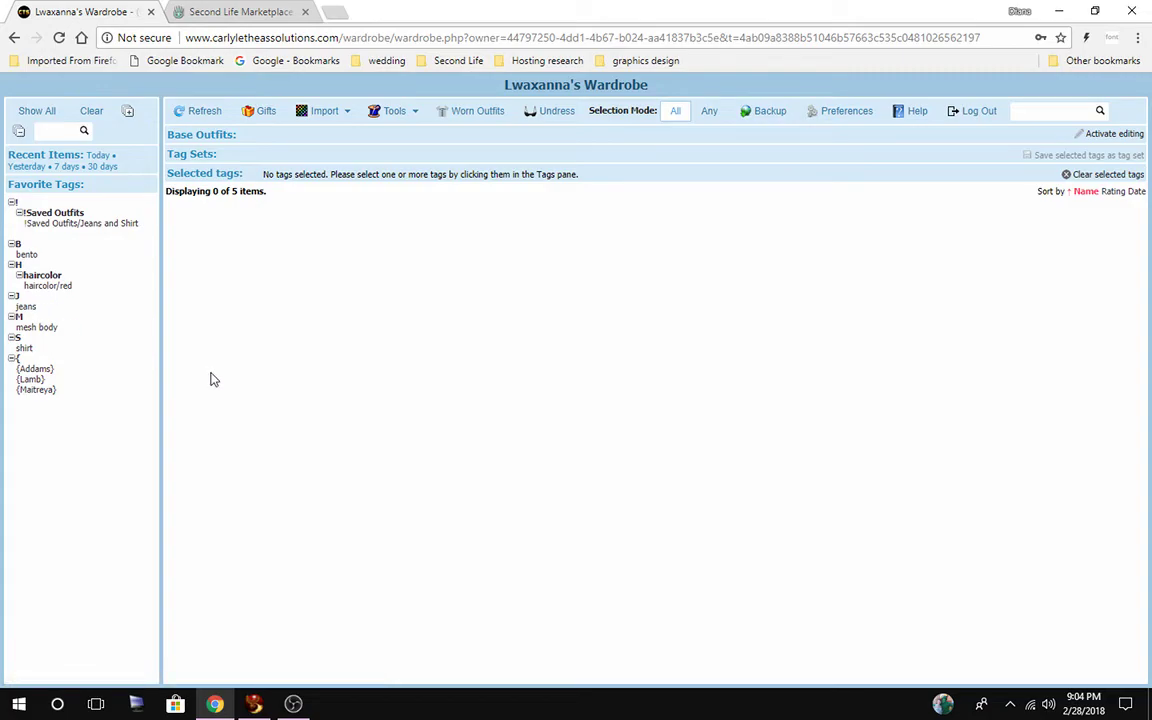
click(46, 222)
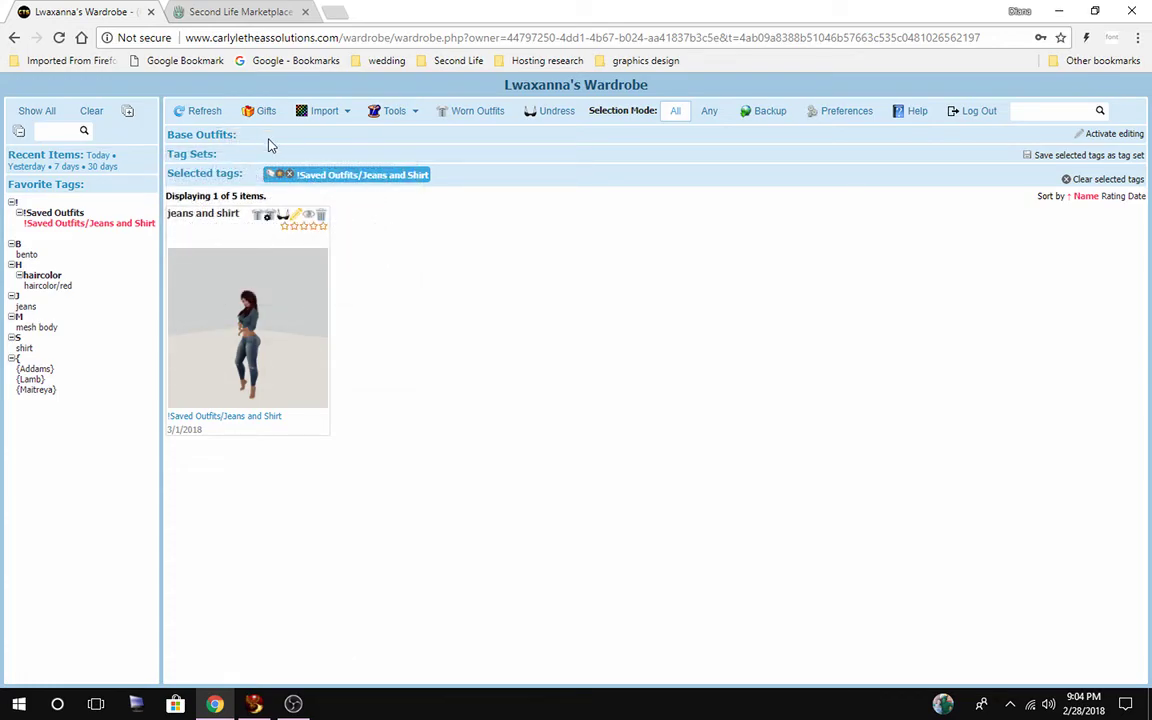
Activate editing to add the "jeans and shirt" item to Base Outfits, and remove it again with editing deactivated.
mouse_move(53, 240)
click(1110, 133)
drag(211, 239, 388, 138)
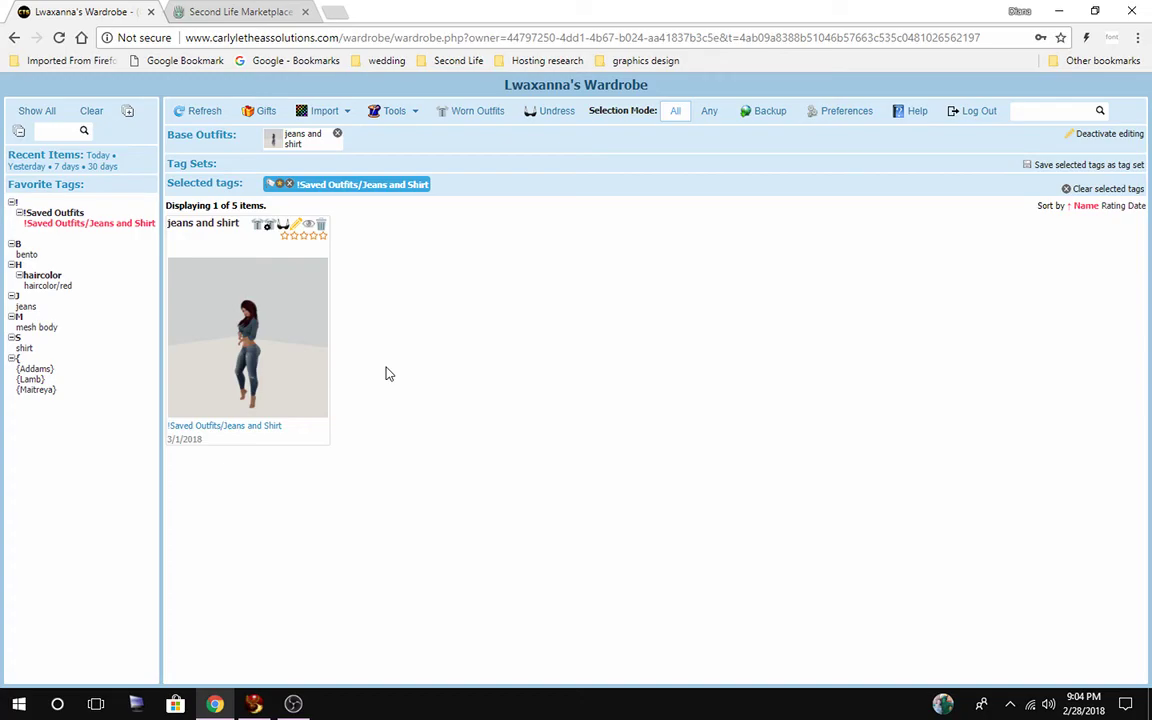
click(1105, 138)
click(339, 136)
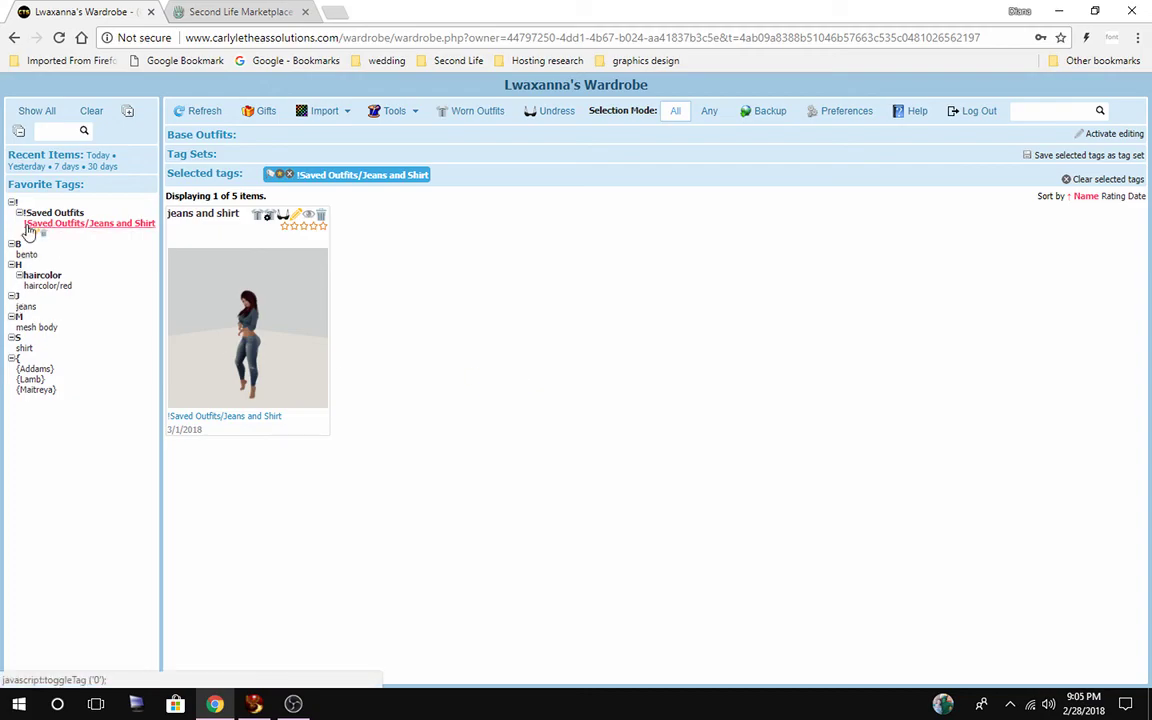
Wear the "jeans and shirt" outfit from its wardrobe item and deselect the "!Saved Outfits/Jeans and Shirt" tag.
click(258, 220)
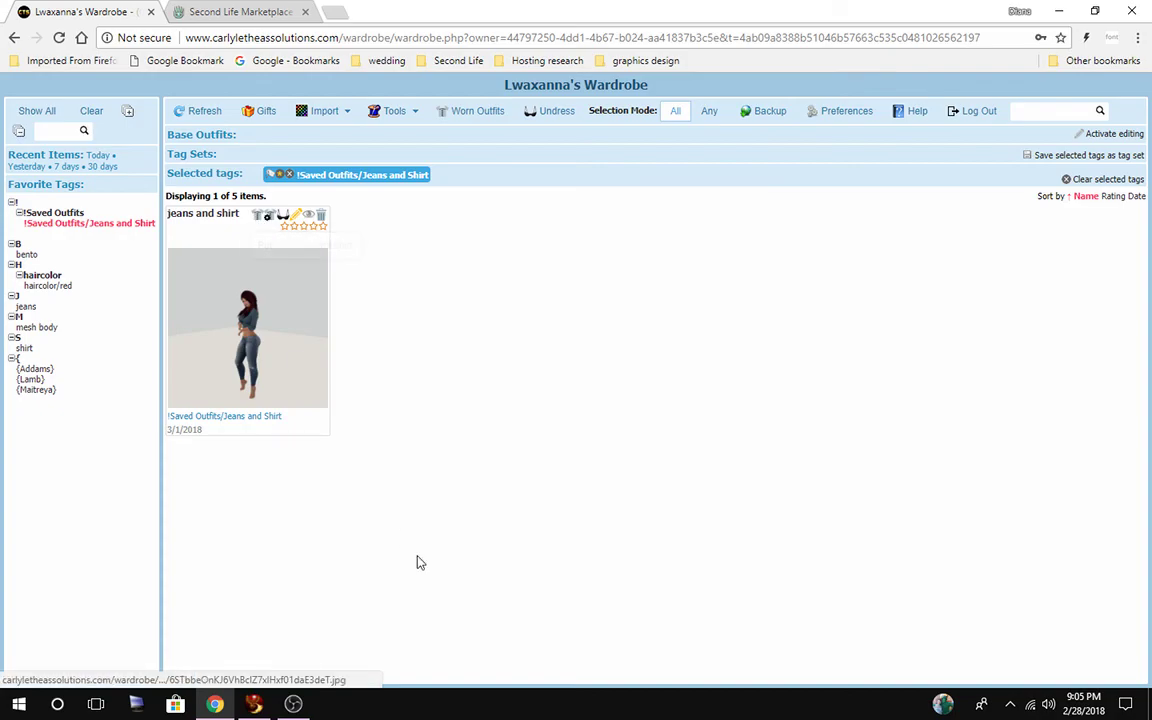
click(46, 224)
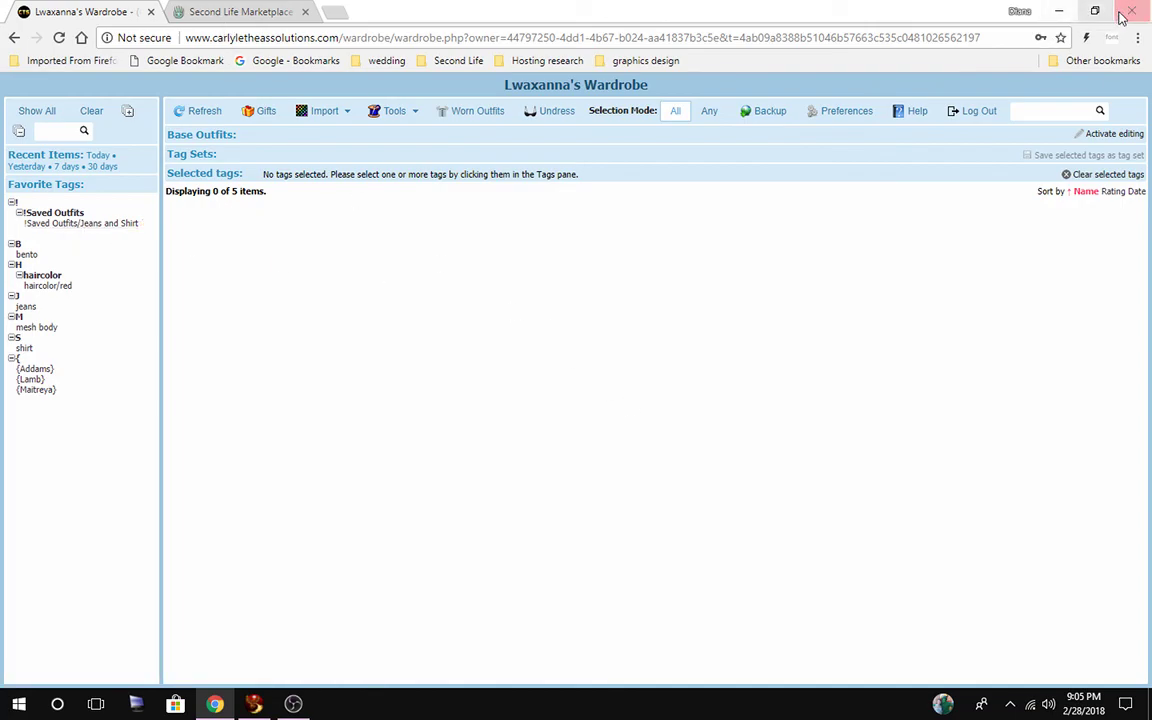
Switch back to Firestorm and close both inventory windows.
click(1059, 11)
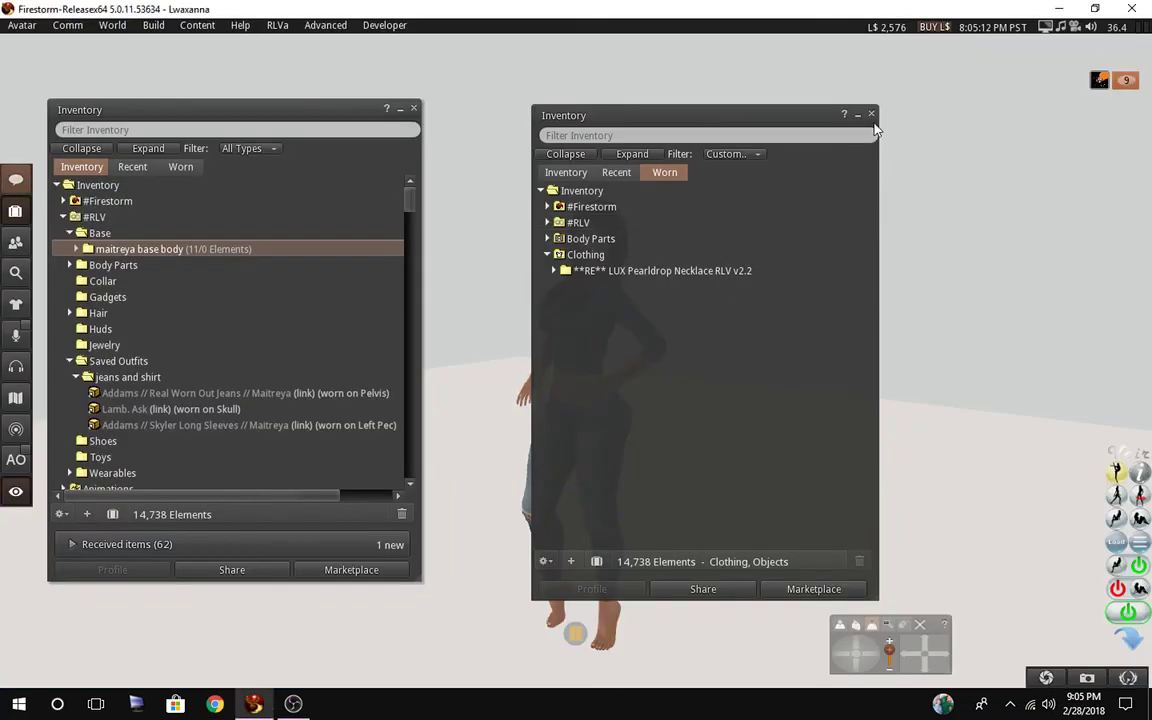
click(872, 114)
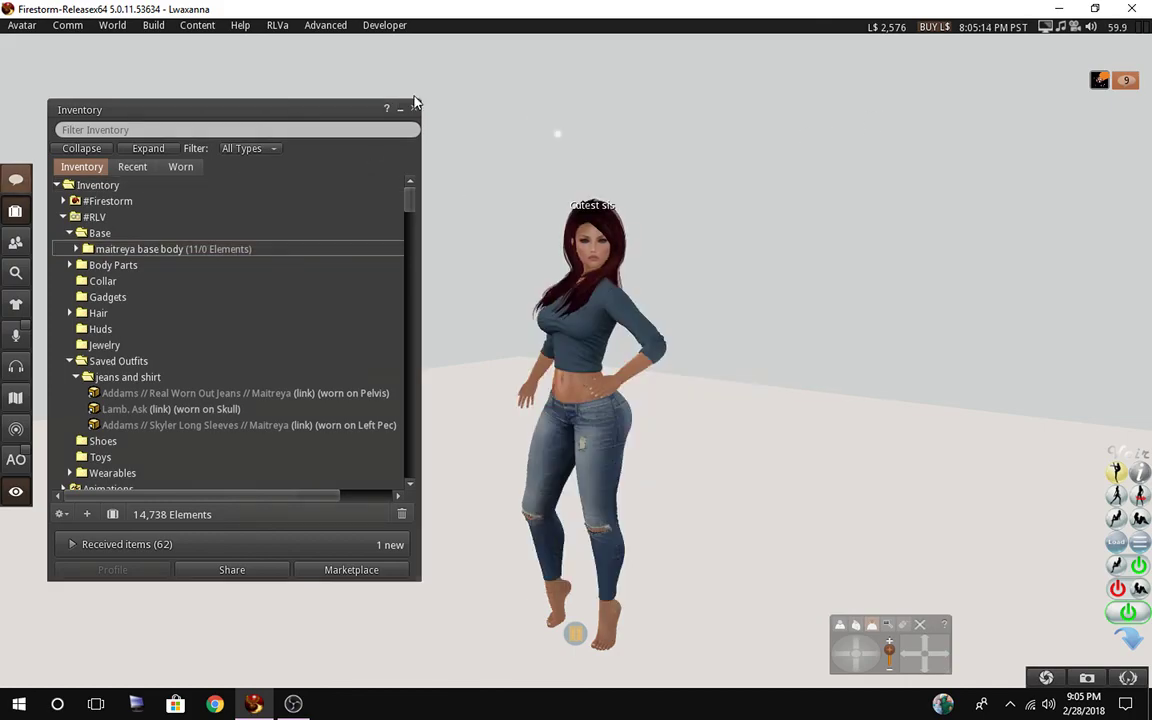
click(413, 110)
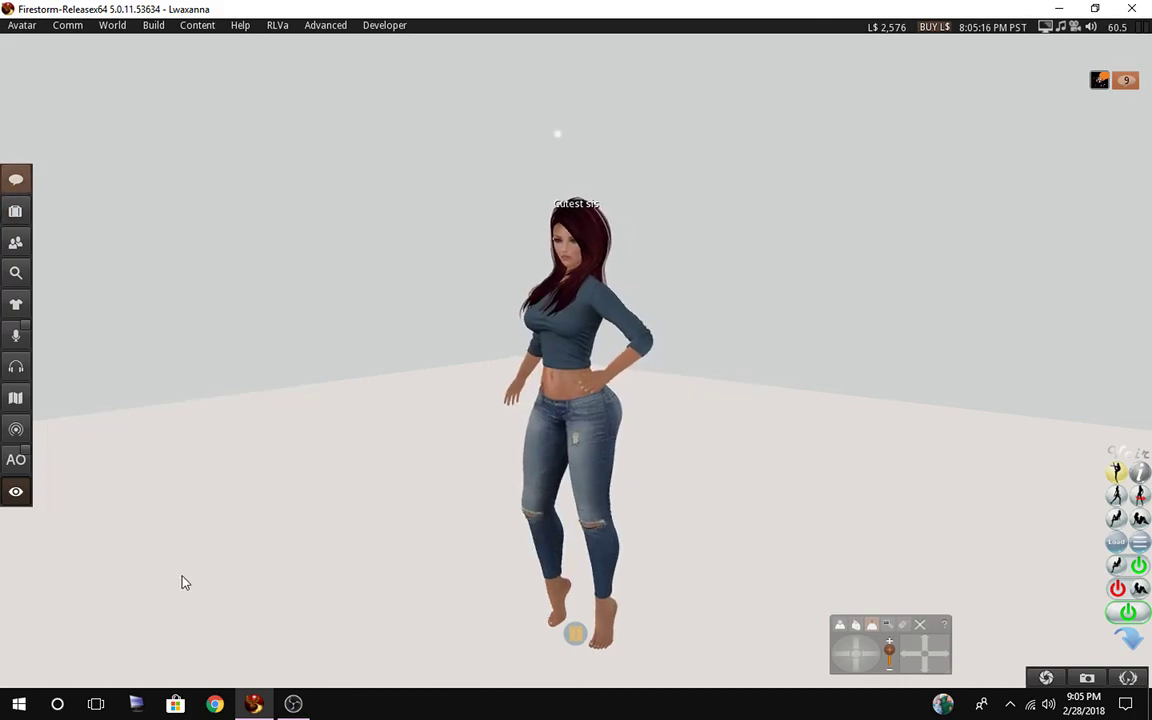